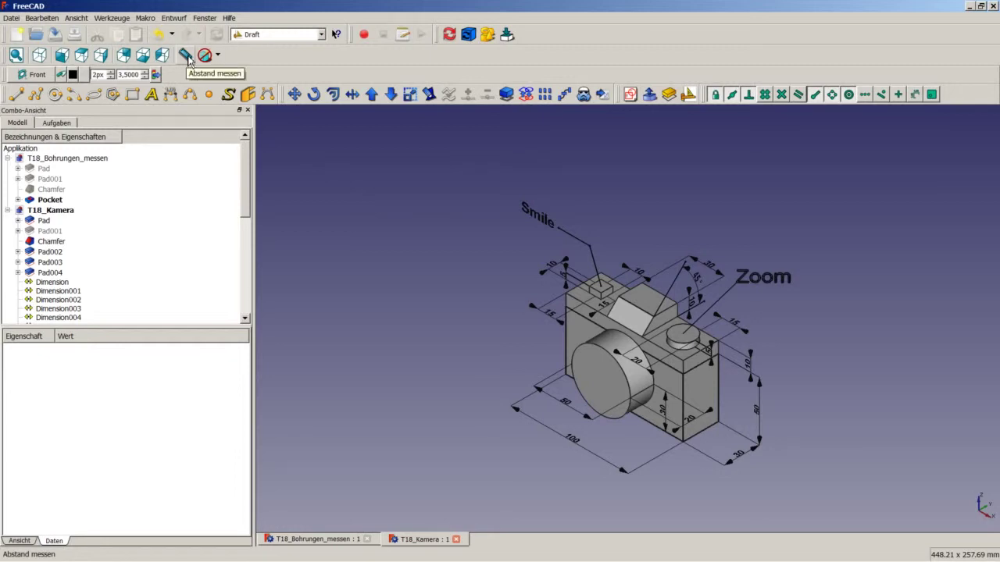
Cycle through the Part, Arch and Part workbenches, ending on the Draft workbench.
left_click(320, 34)
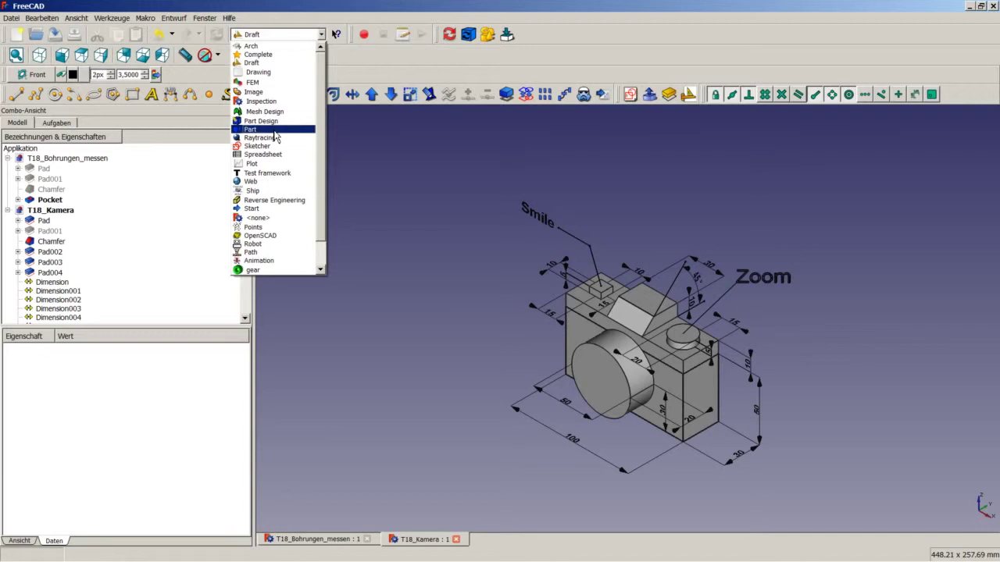
left_click(250, 129)
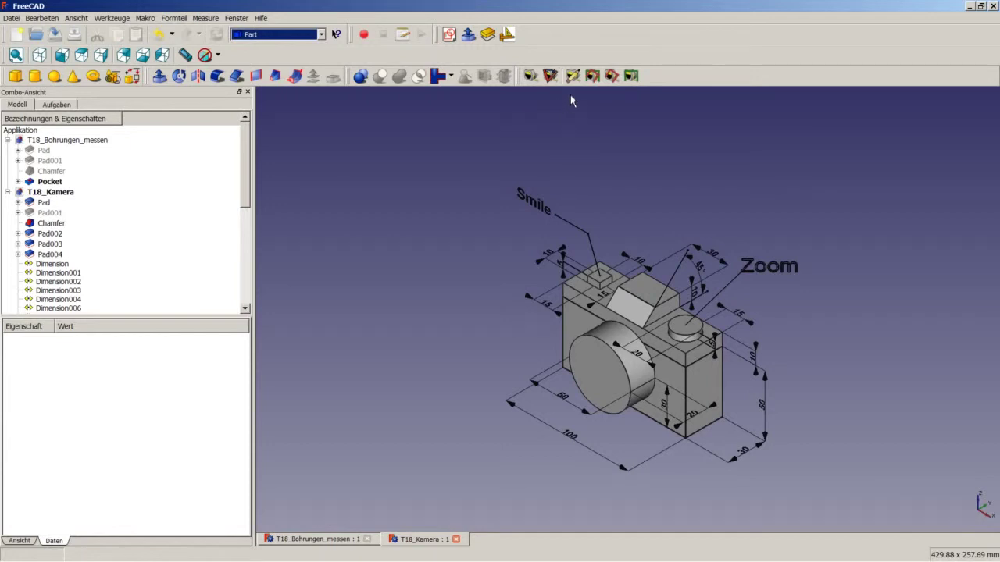
left_click(319, 36)
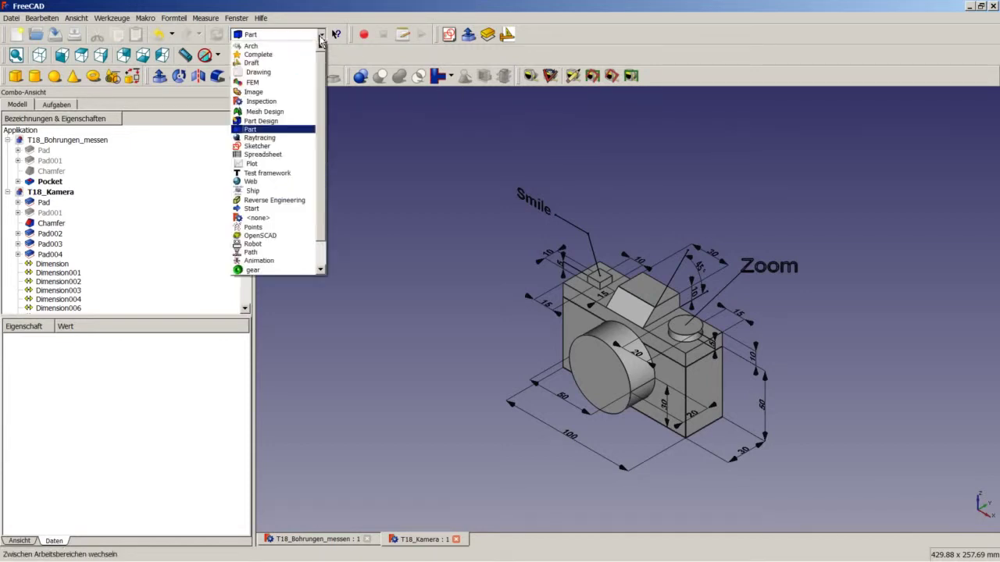
left_click(270, 46)
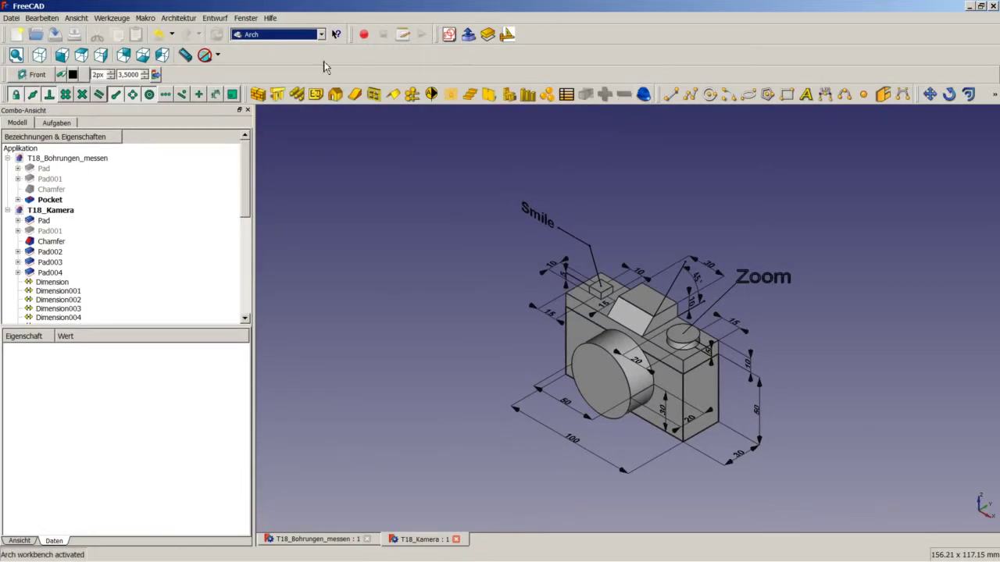
left_click(320, 34)
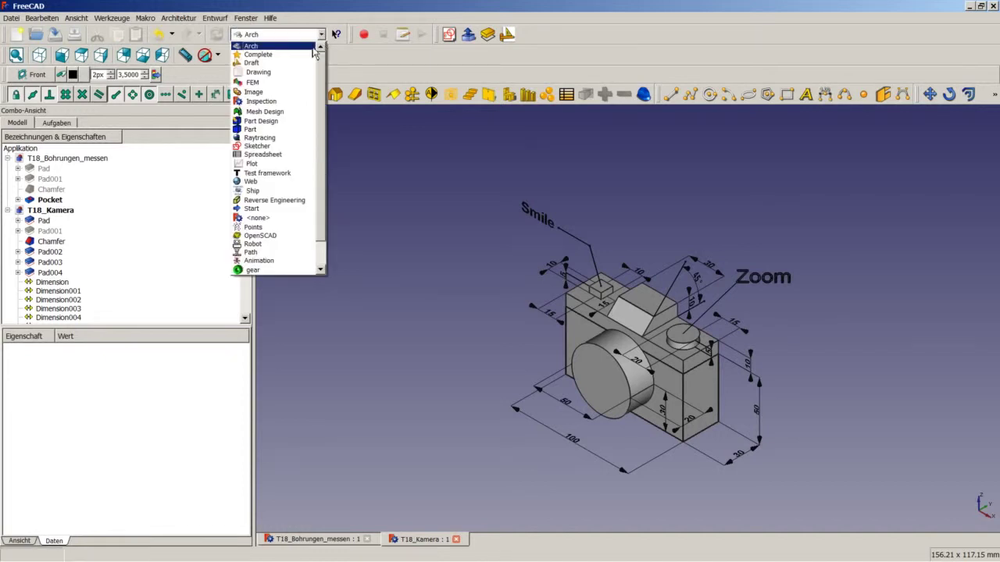
left_click(283, 129)
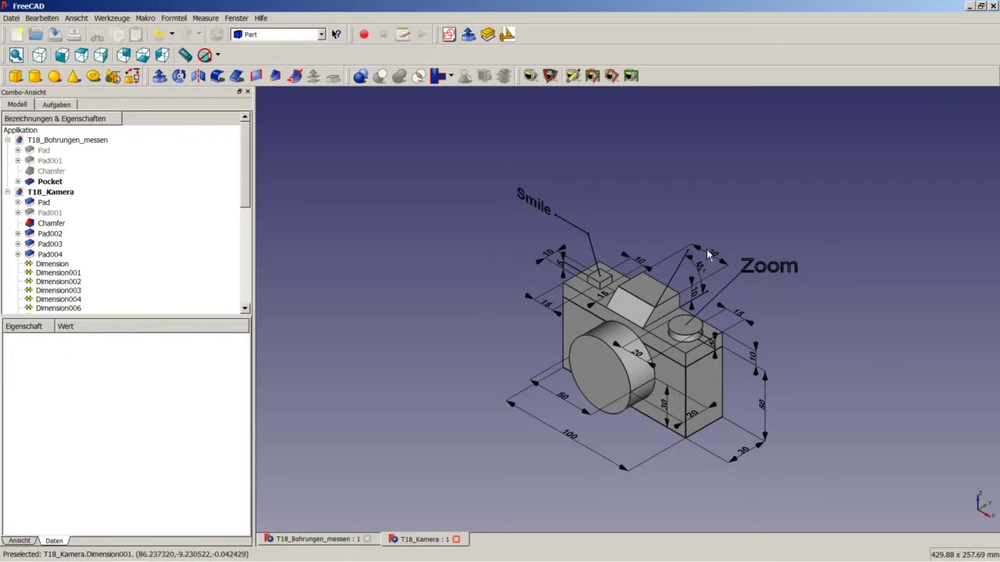
left_click(320, 35)
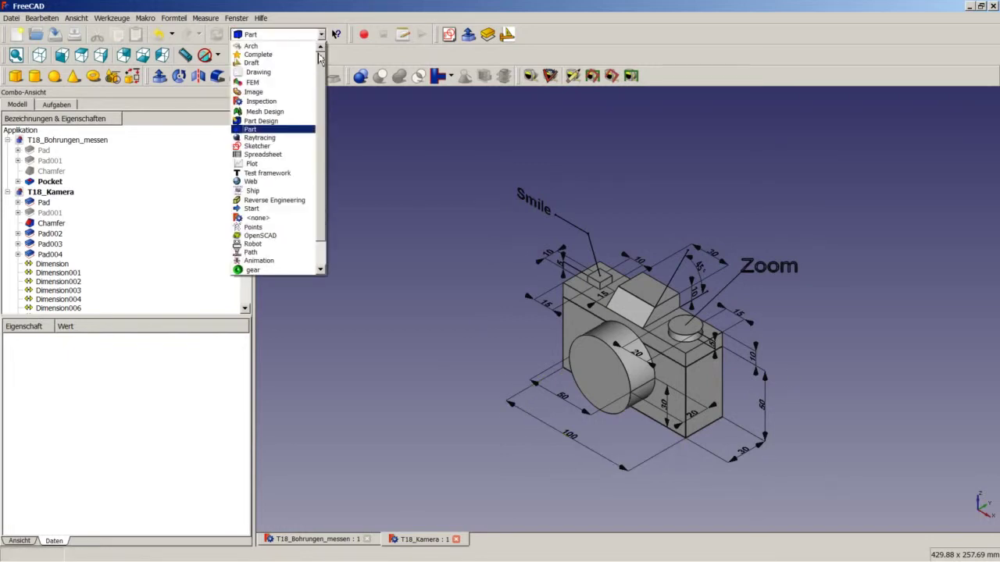
left_click(276, 62)
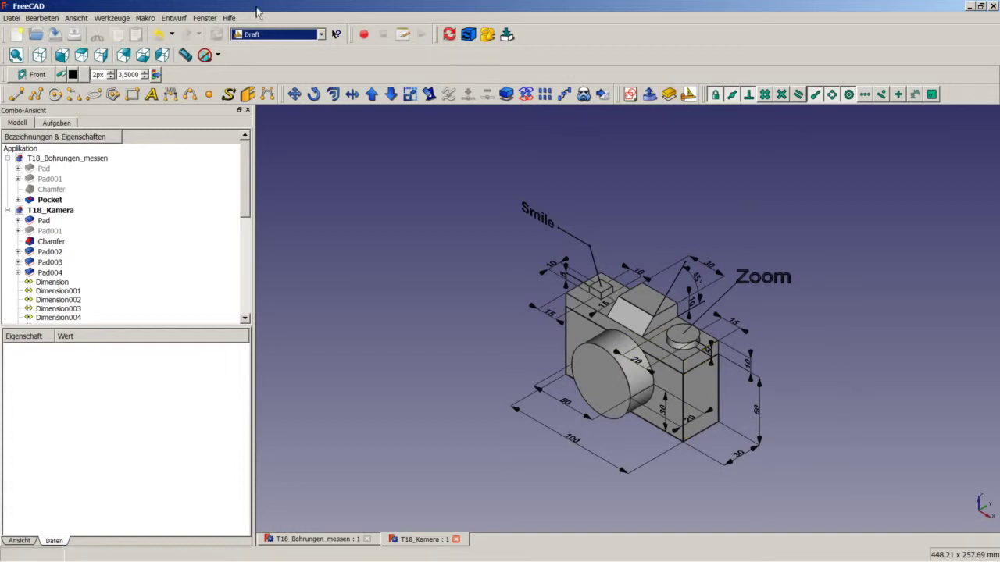
View the FreeCAD version under Hilfe > Über FreeCAD, then show the T18_Bohrungen_messen document.
left_click(229, 17)
left_click(273, 125)
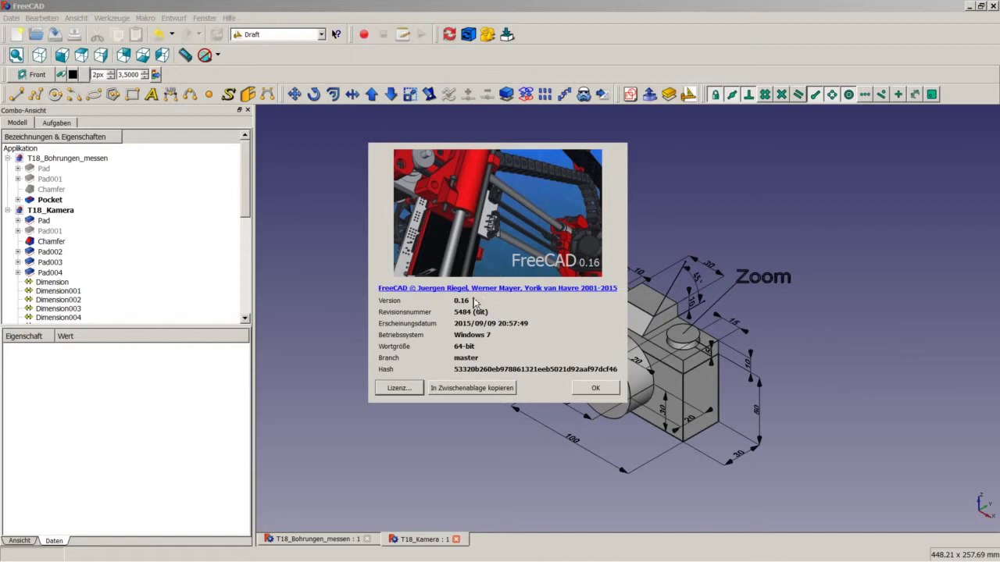
left_click(586, 390)
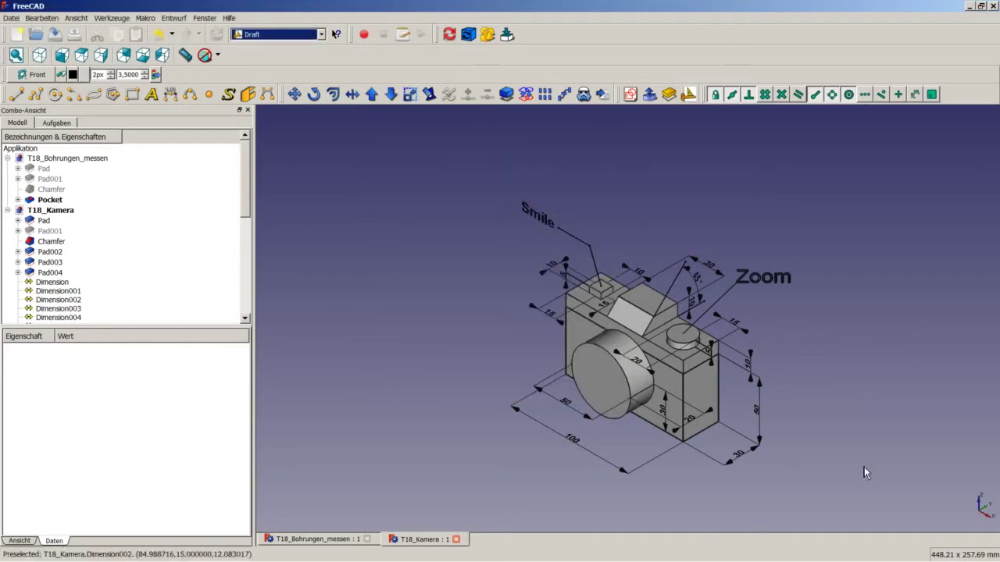
left_click(882, 440)
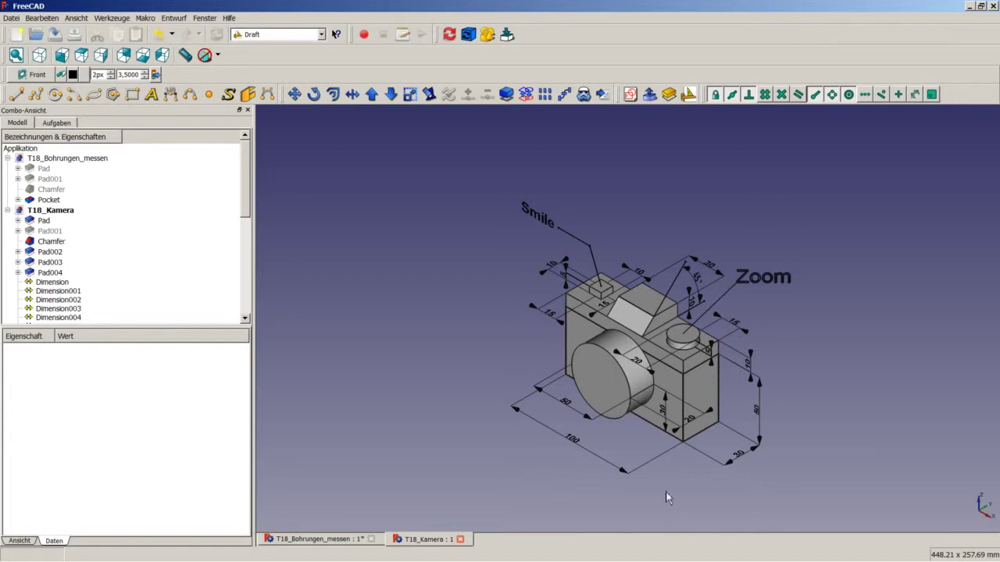
left_click(320, 539)
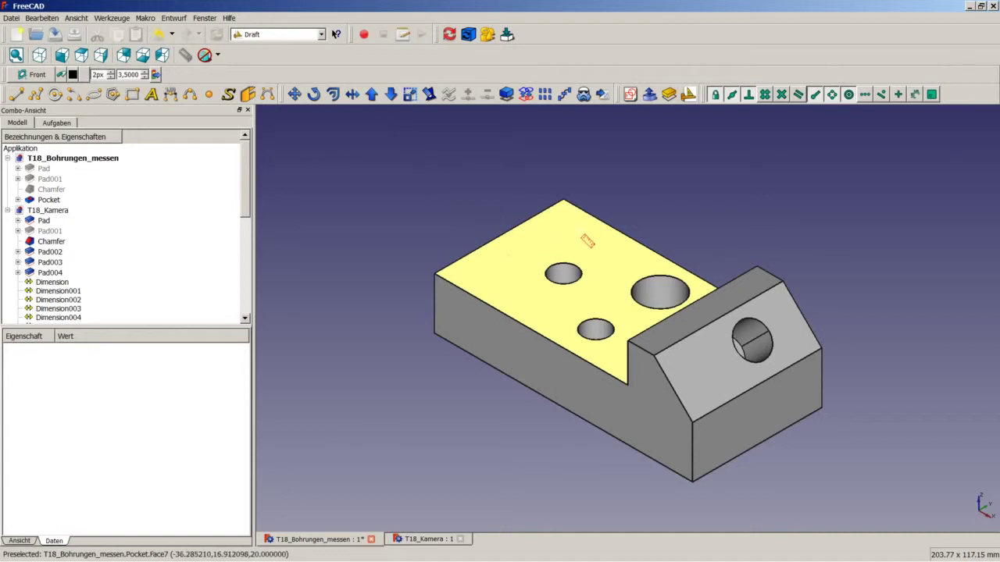
Place a 23.3617 mm Distance measurement across the block's top face and select it in the tree.
left_click(581, 235)
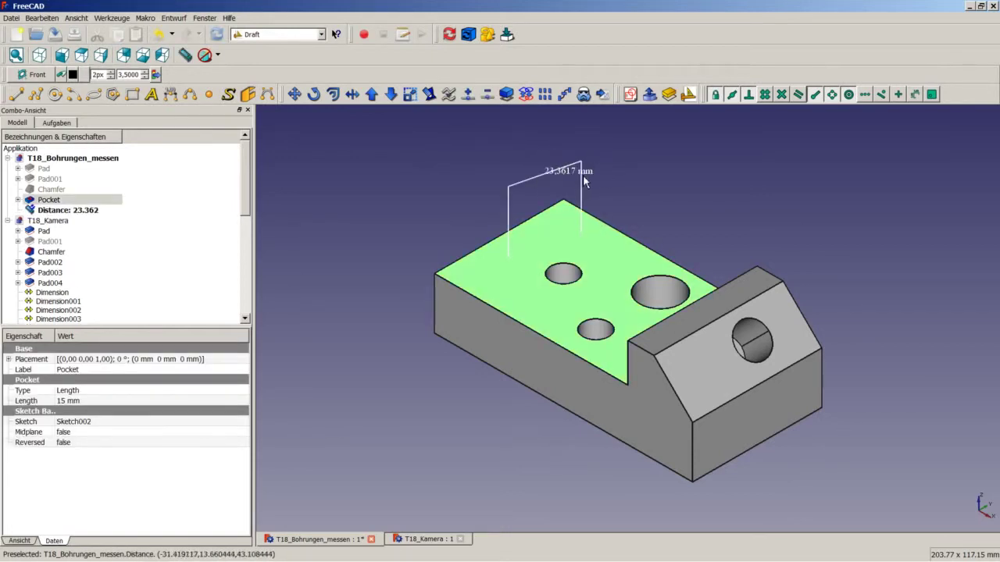
scroll(543, 175, "up", 2)
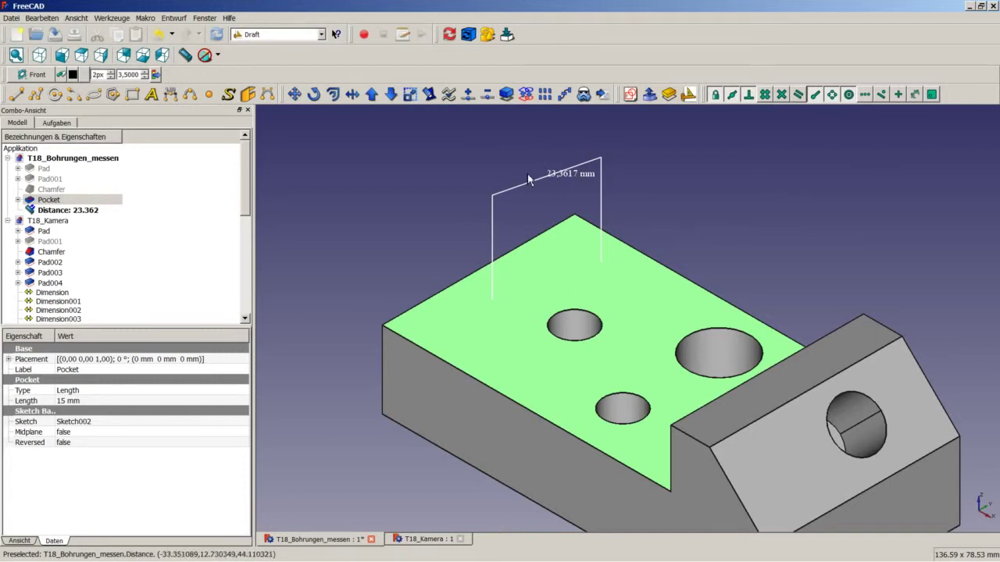
scroll(528, 179, "down", 3)
left_click(72, 211)
Delete the Distance measurement with Löschen and activate the Part workbench.
right_click(76, 212)
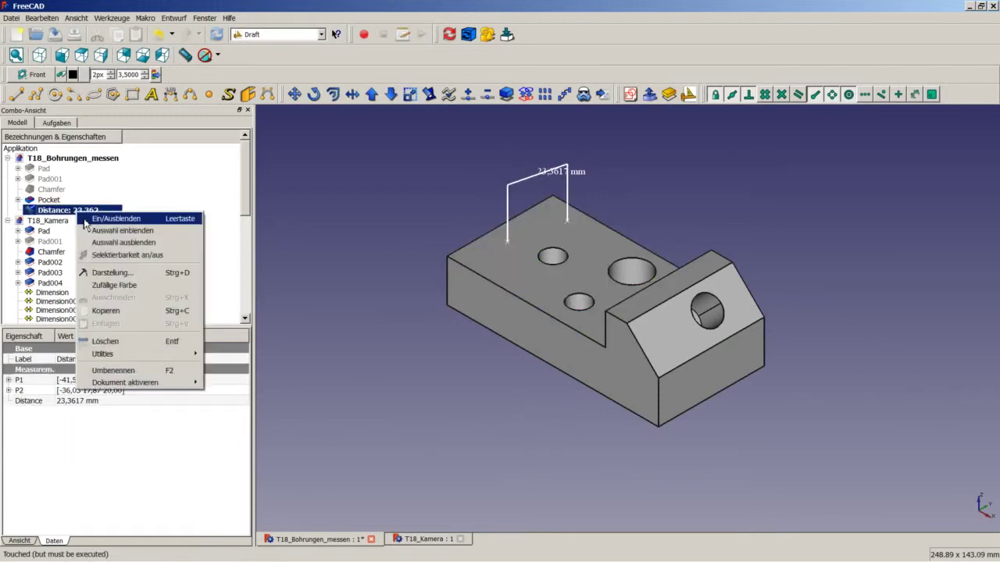
left_click(117, 341)
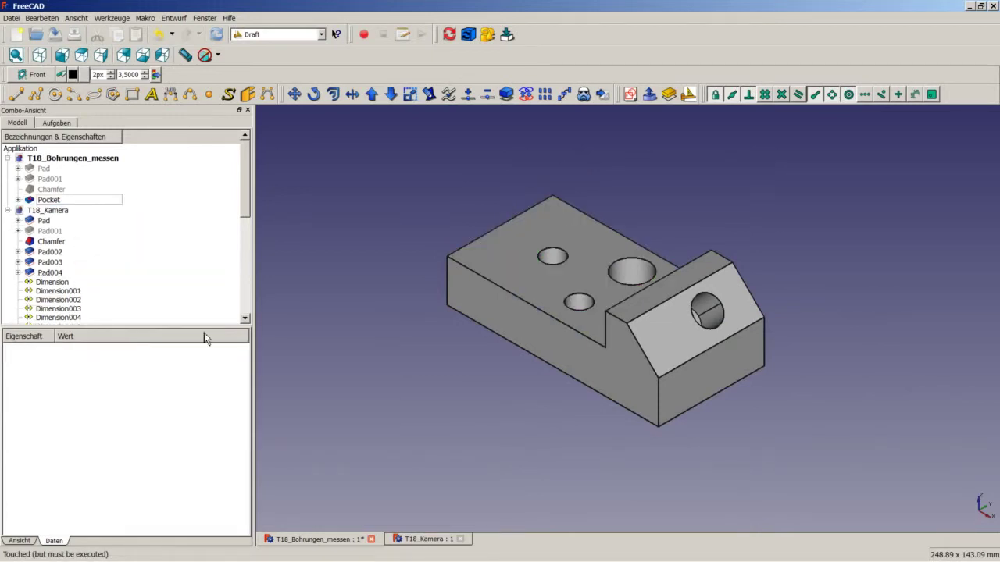
left_click(320, 34)
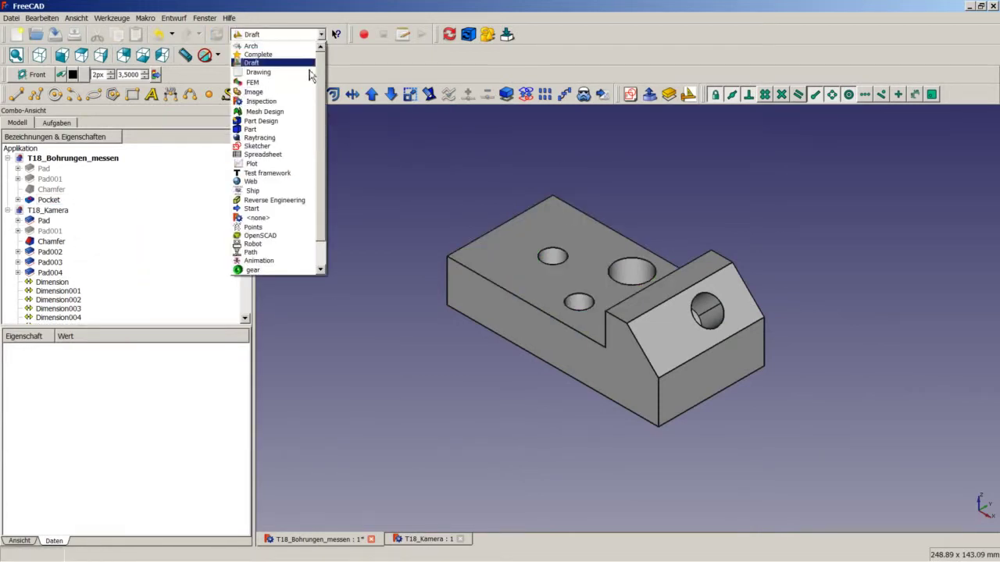
left_click(287, 131)
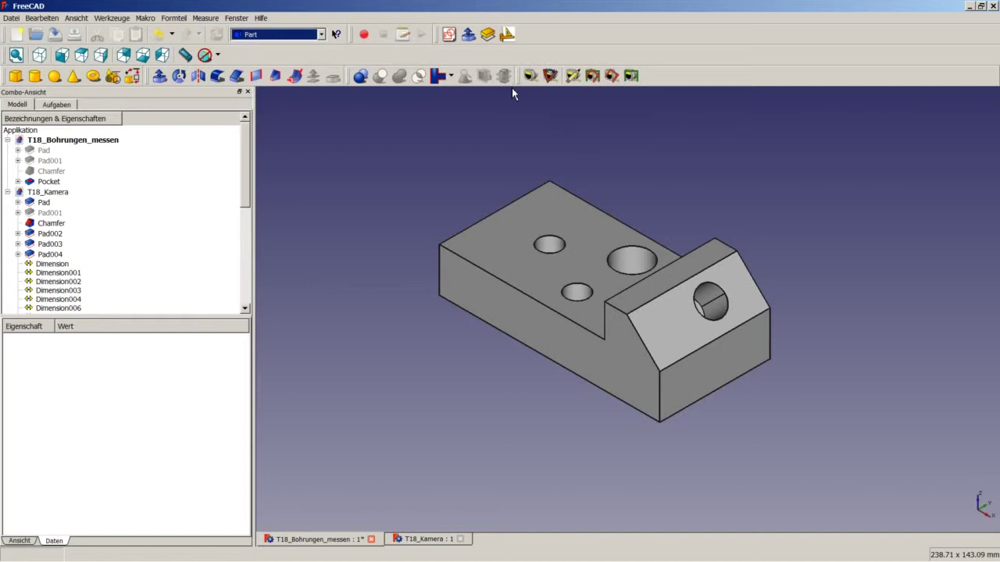
scroll(531, 92, "up", 2)
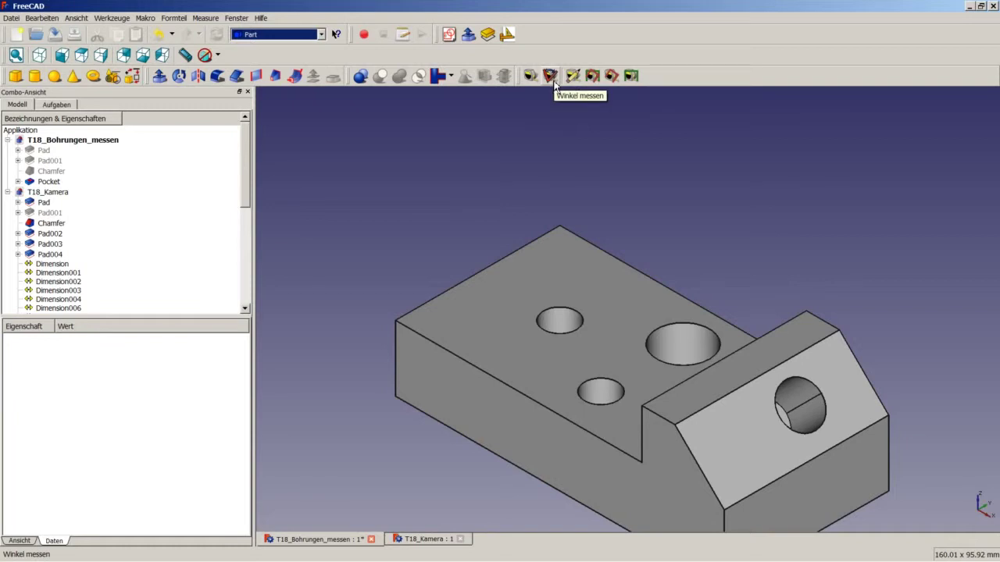
scroll(569, 174, "down", 2)
scroll(584, 198, "up", 1)
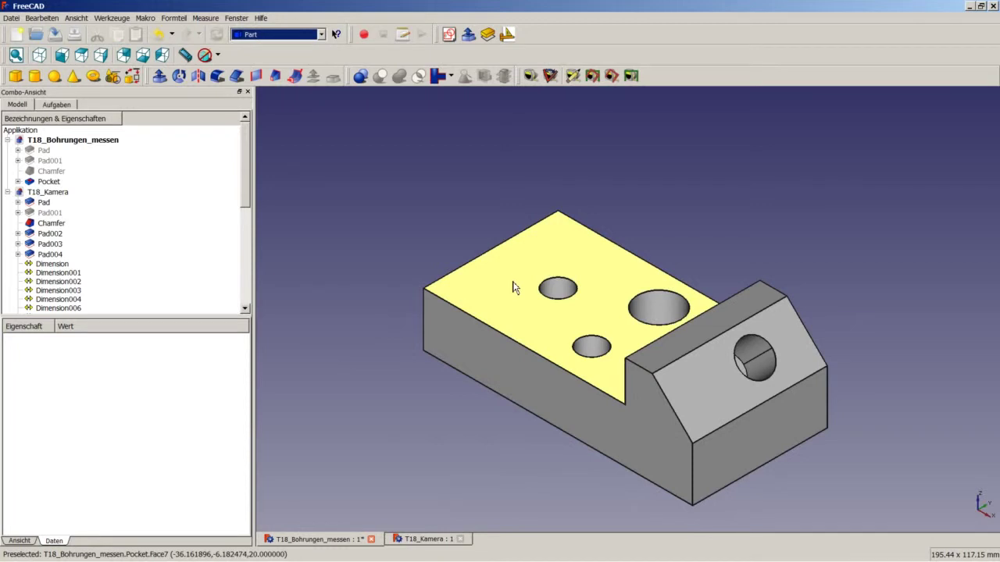
Linearly measure the bottom edge of the holed end face as 50 mm and inspect it obliquely.
left_click(516, 156)
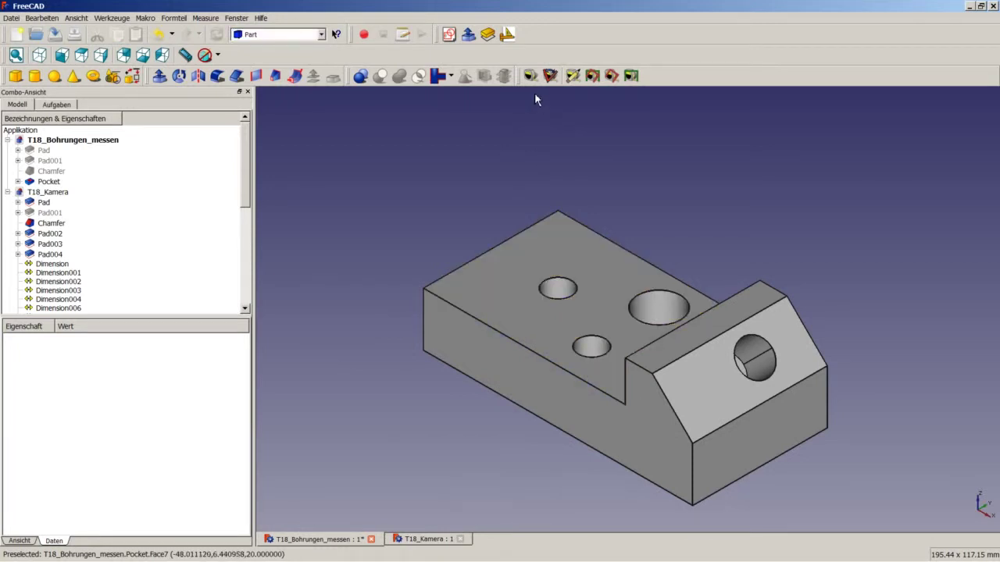
left_click(631, 453)
middle_click_drag(721, 413, 564, 405)
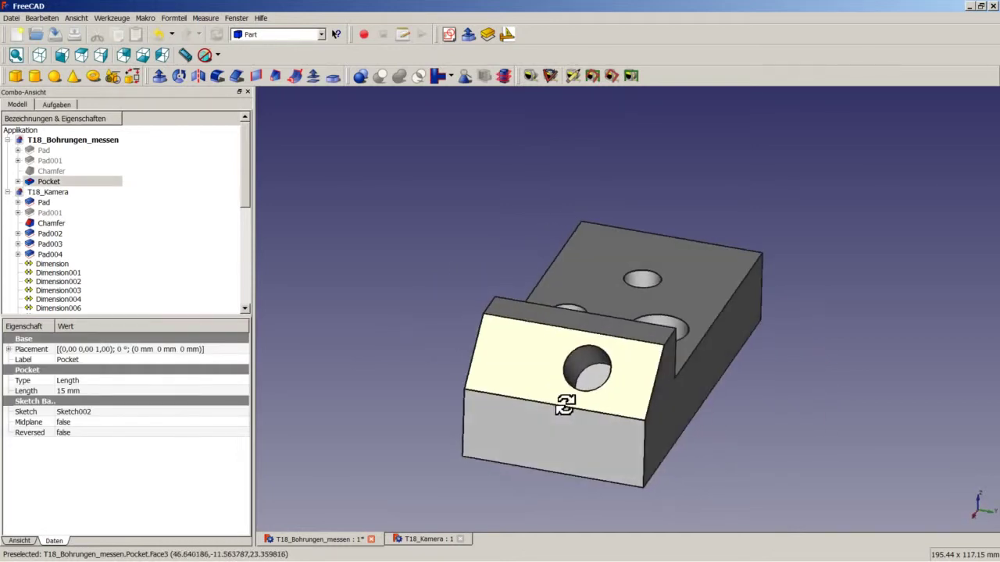
mouse_move(671, 415)
middle_mouse_down()
mouse_move(725, 395)
mouse_move(661, 401)
middle_mouse_up()
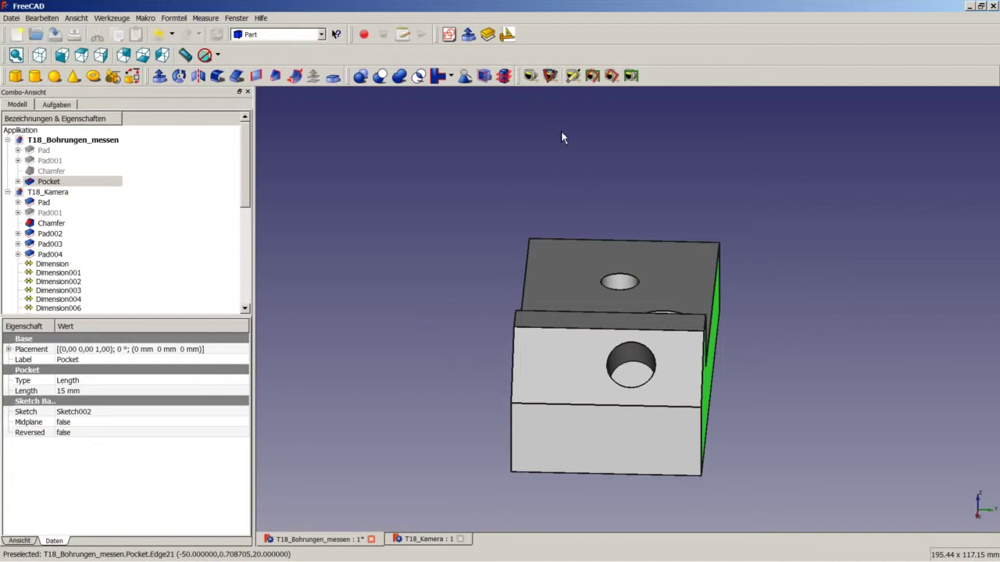
left_click(530, 80)
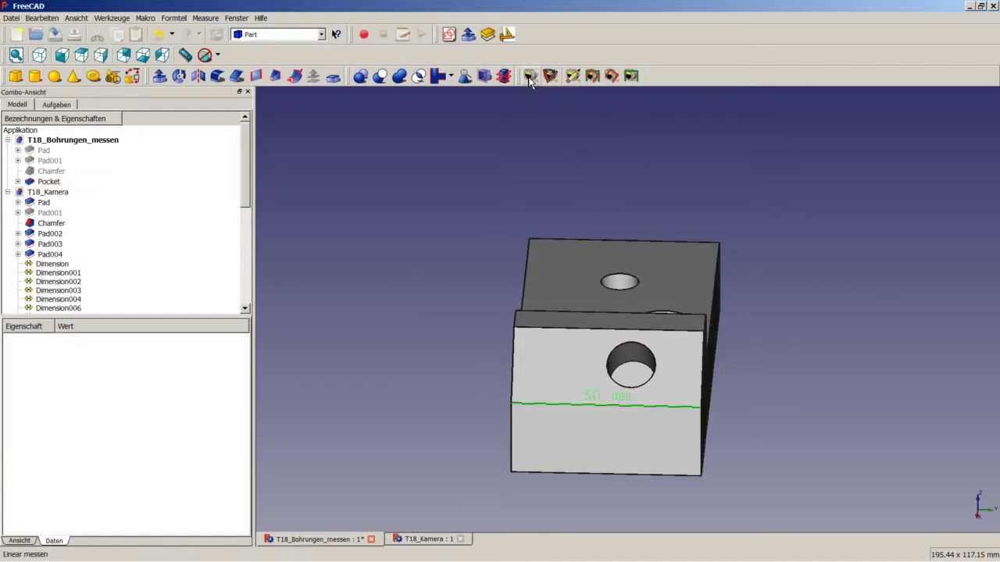
middle_click_drag(618, 332, 721, 376)
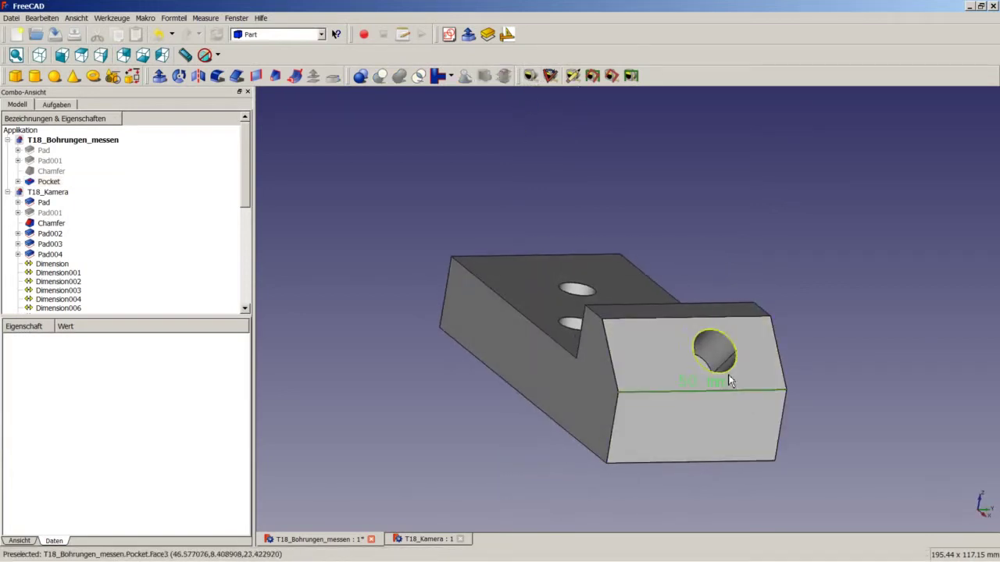
scroll(694, 381, "up", 4)
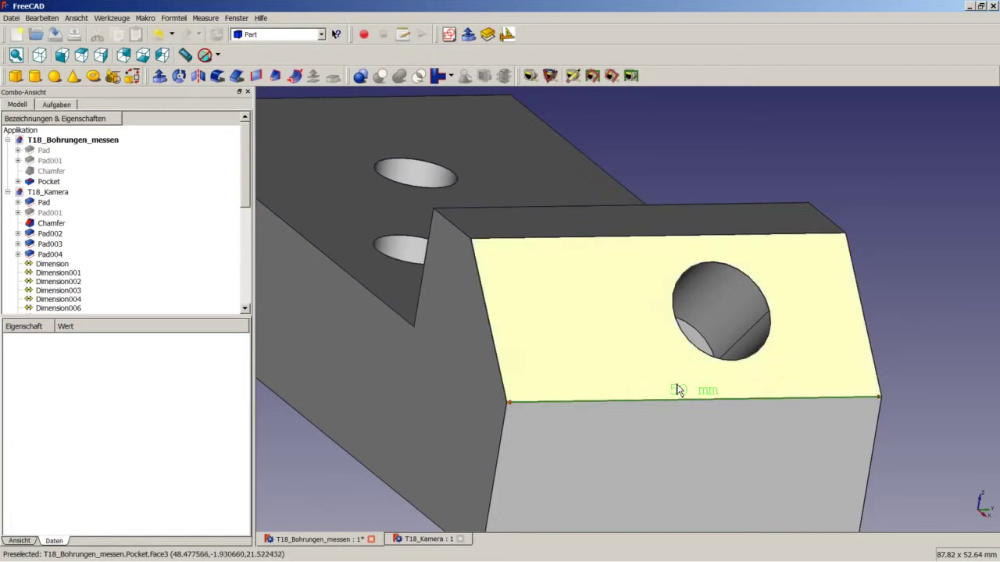
scroll(633, 373, "down", 3)
mouse_move(631, 373)
middle_mouse_down()
mouse_move(635, 400)
mouse_move(637, 390)
middle_mouse_up()
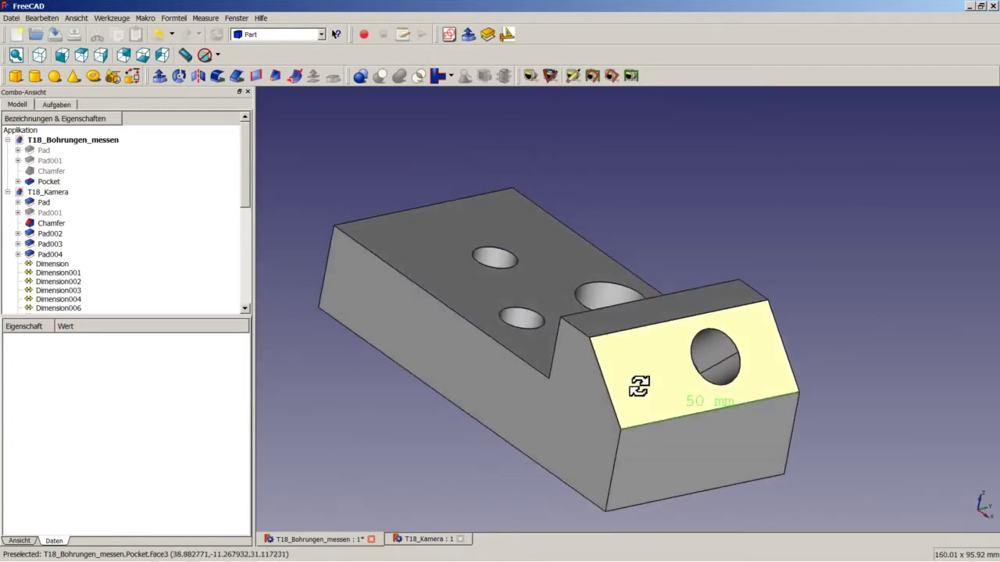
left_click(530, 75)
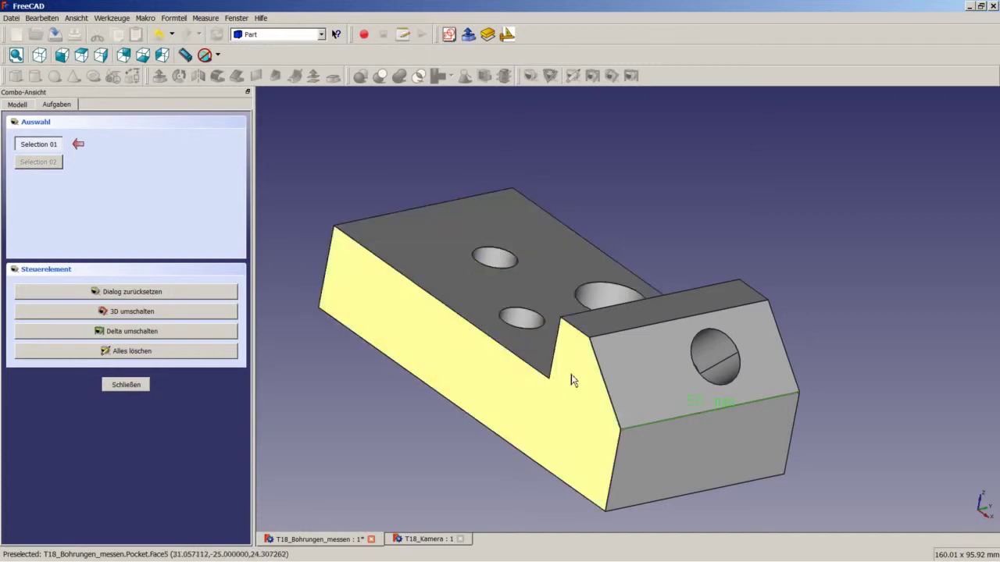
Measure two of the block's edges by picking vertex and edge pairs.
left_click(560, 318)
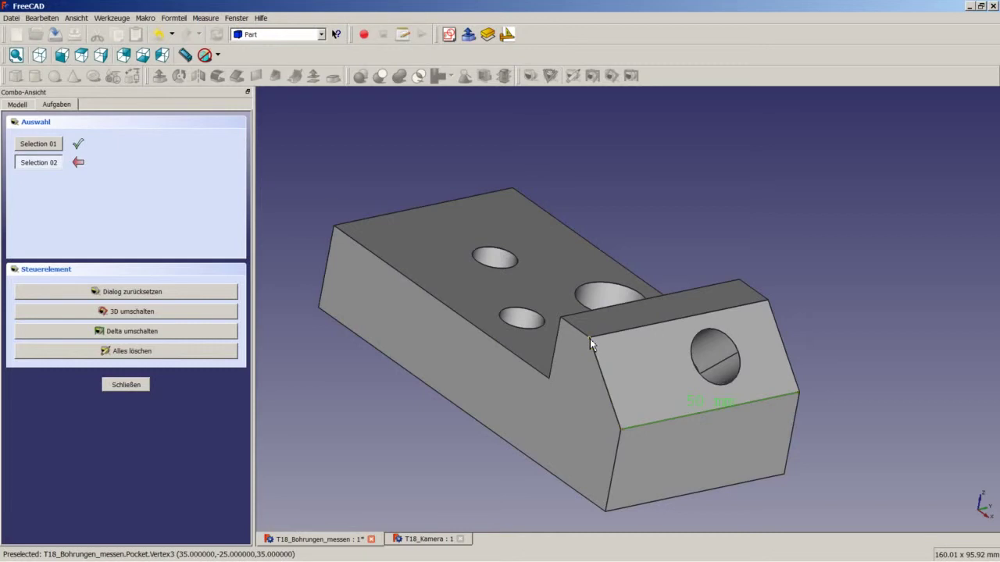
left_click(590, 339)
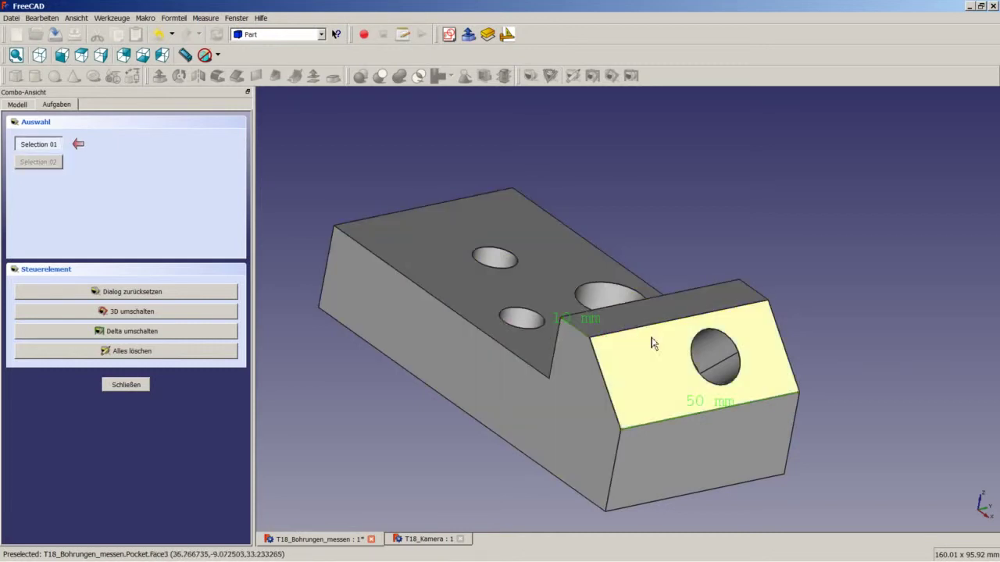
middle_click_drag(647, 286, 665, 380)
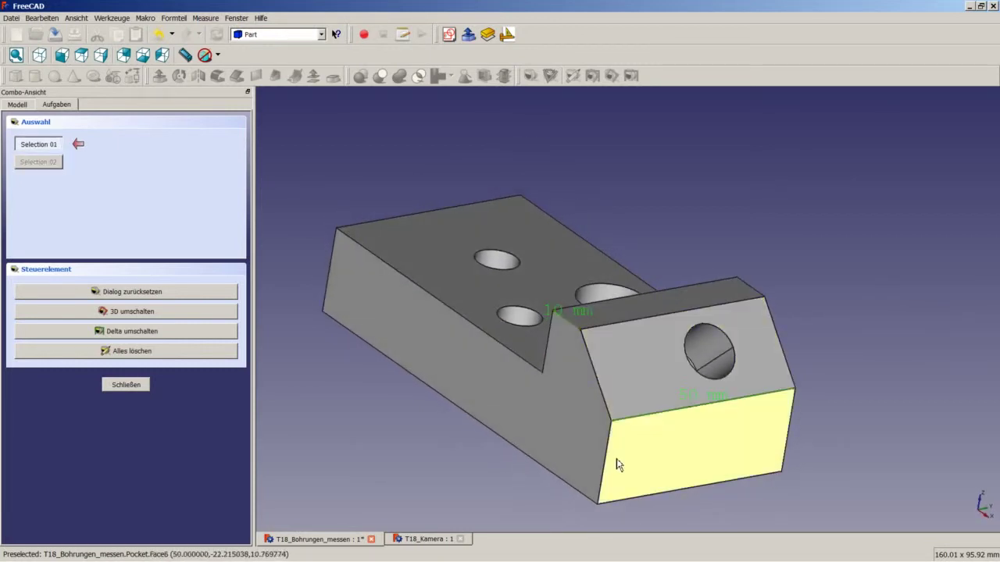
left_click(631, 419)
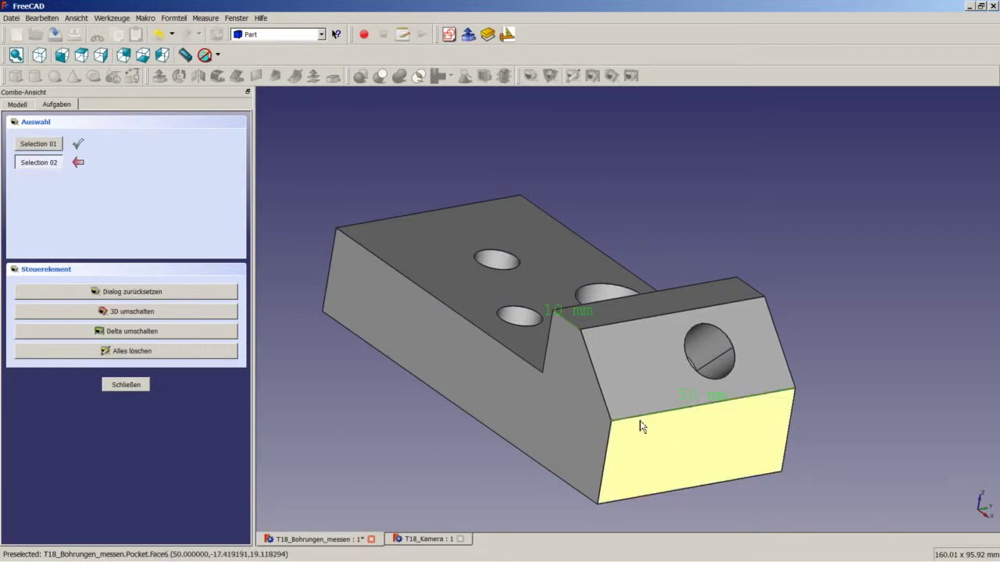
left_click(645, 504)
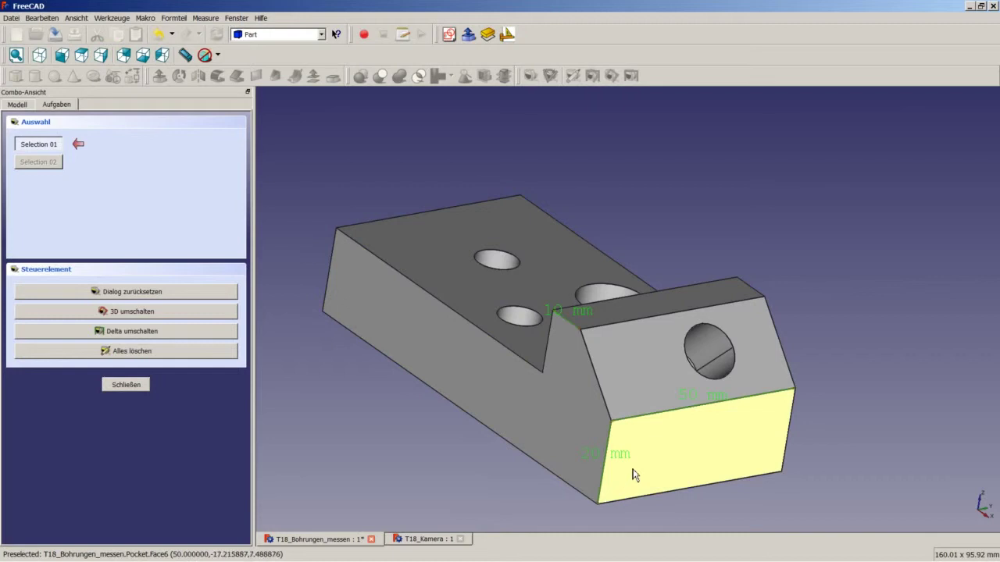
Measure 15 mm from the raised block's top face, then clear all labels with Alles löschen.
middle_click_drag(610, 416, 706, 358)
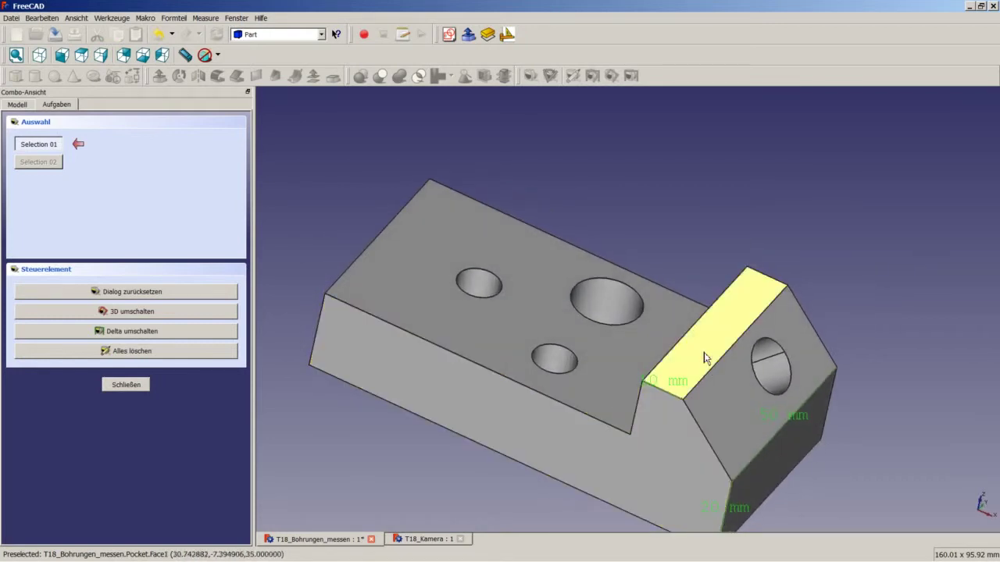
left_click(726, 322)
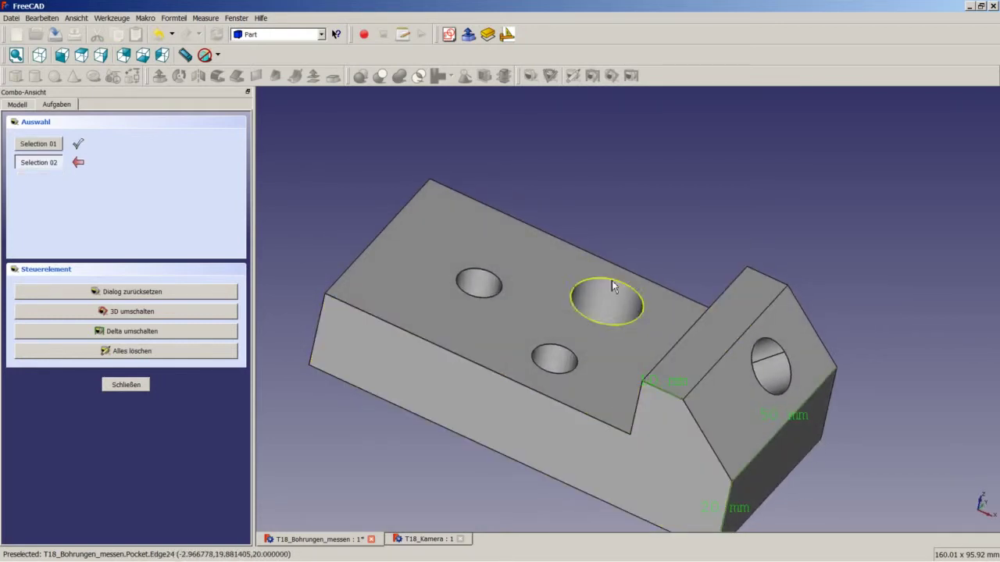
left_click(536, 322)
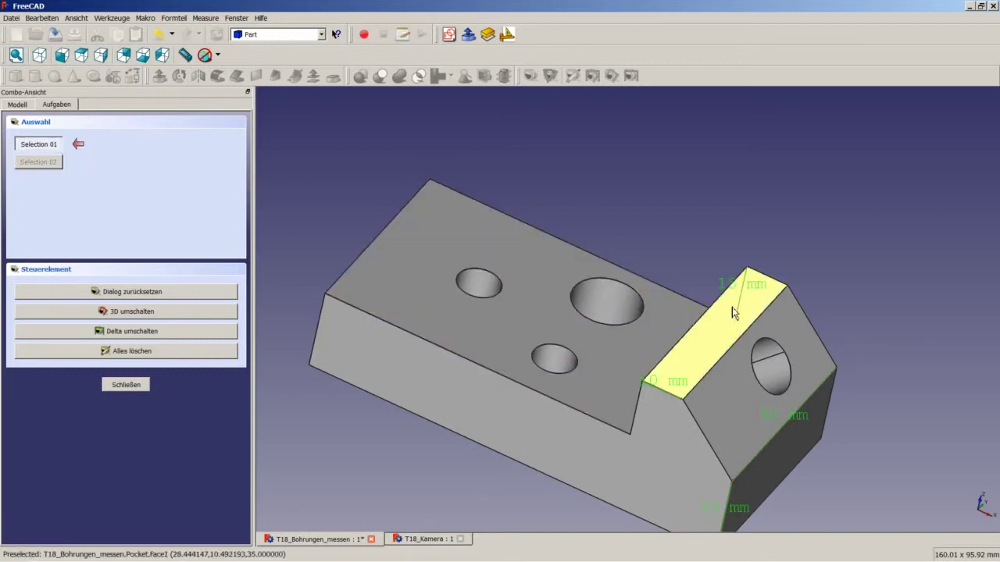
middle_click_drag(692, 346, 763, 337)
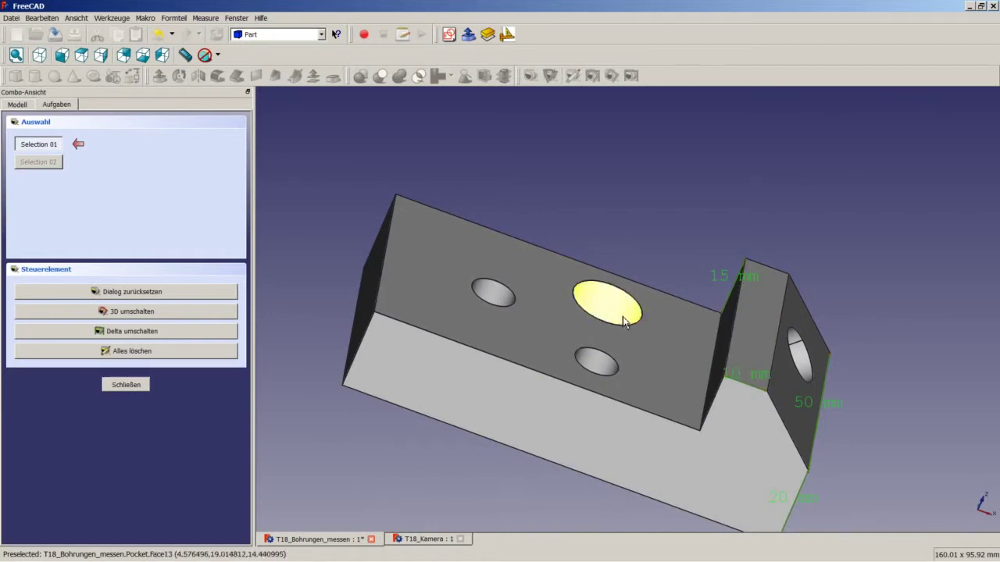
scroll(449, 327, "down", 2)
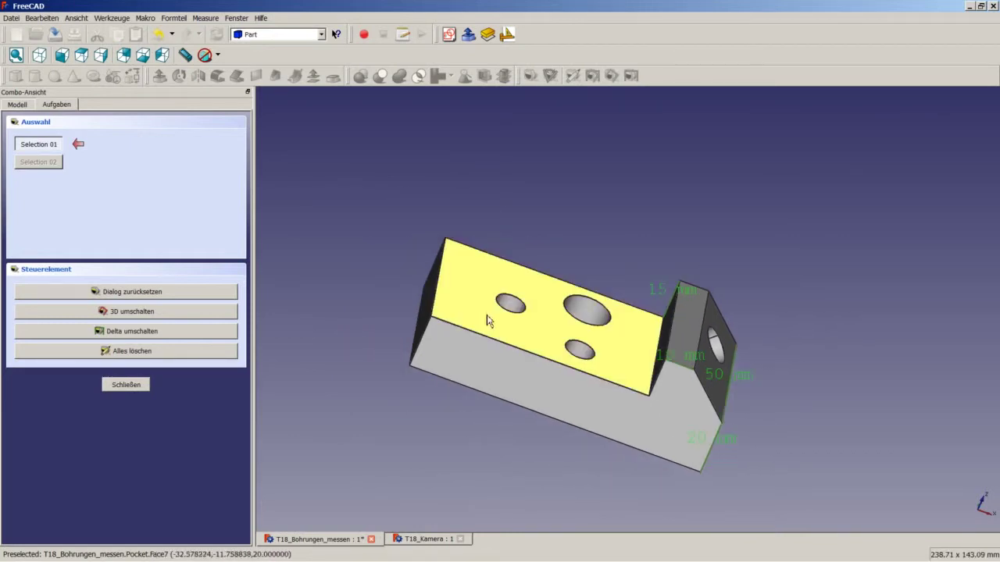
left_click(112, 352)
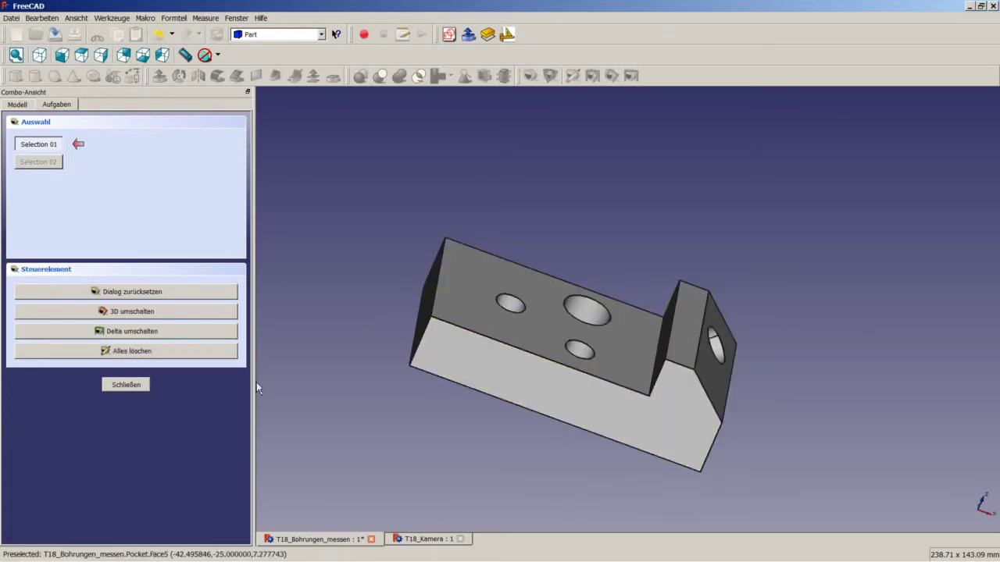
Close the measuring tool, fit the part in isometric view, and select its top face.
left_click(126, 385)
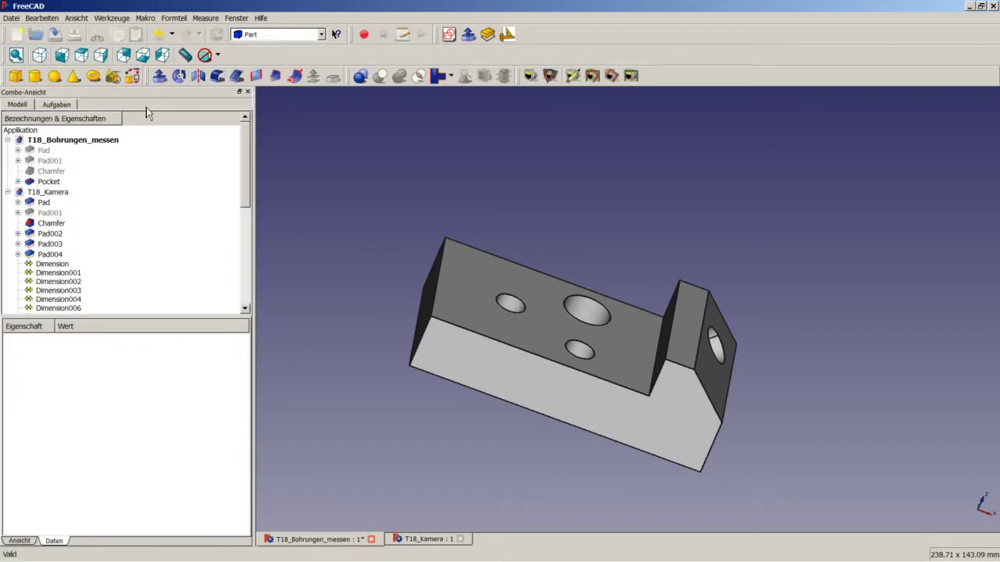
left_click(39, 55)
right_click(406, 175)
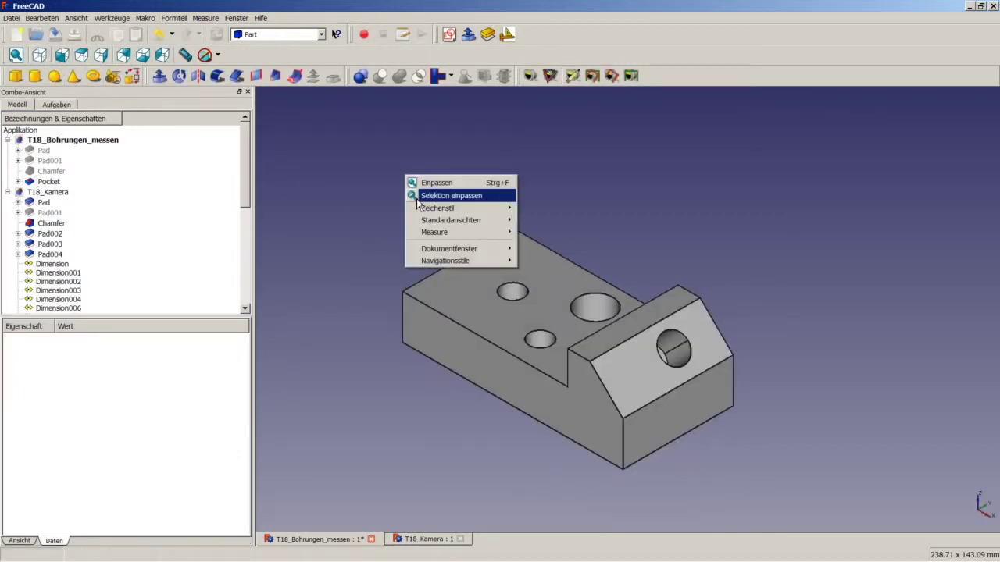
left_click(426, 183)
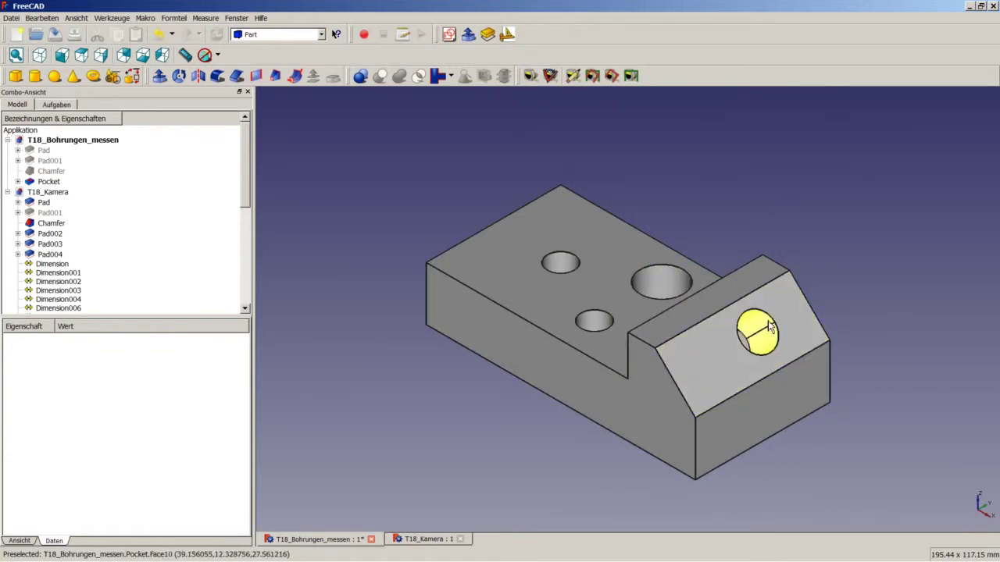
left_click(534, 235)
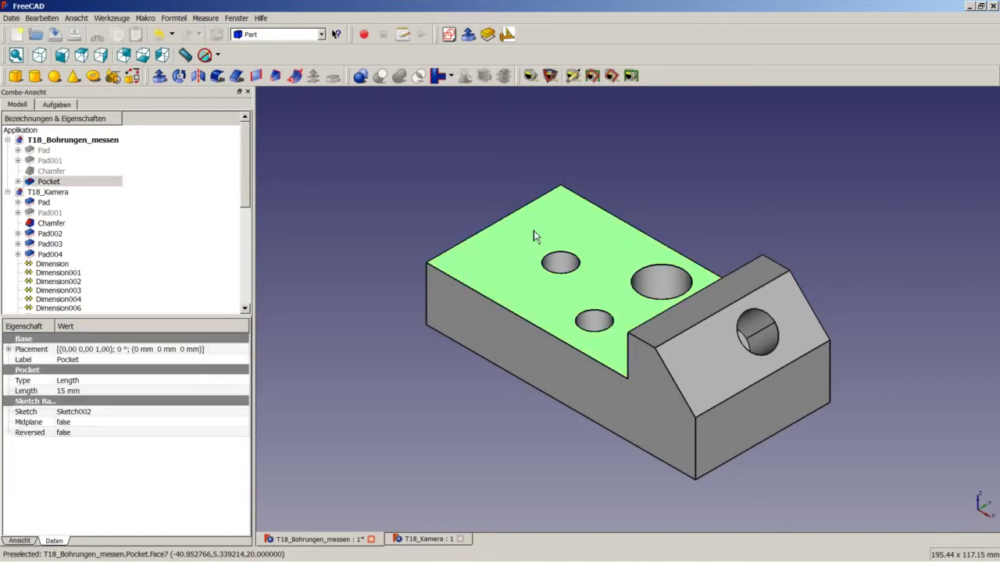
Start a Sketcher sketch on the top face with the left hole linked as external geometry.
left_click(322, 35)
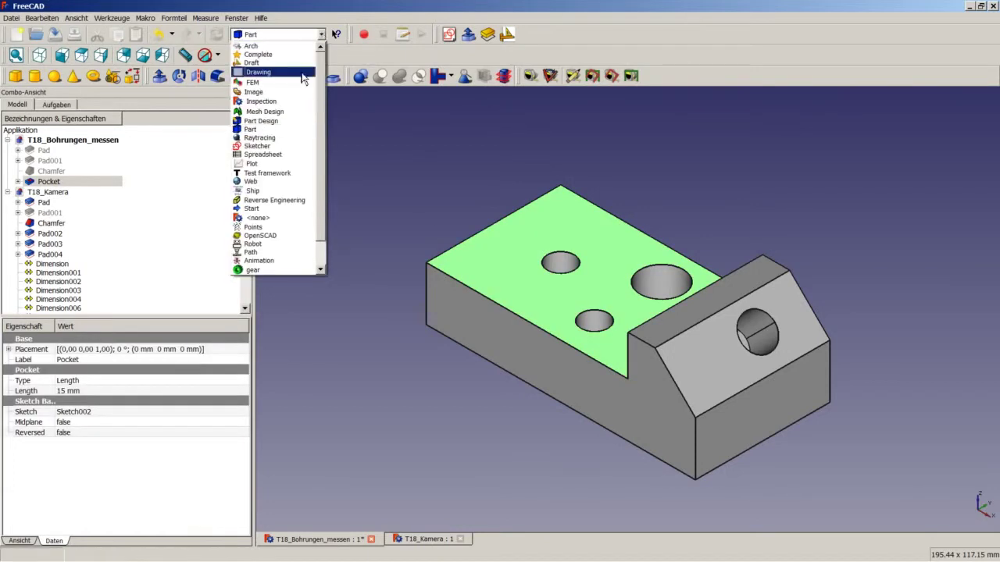
left_click(261, 146)
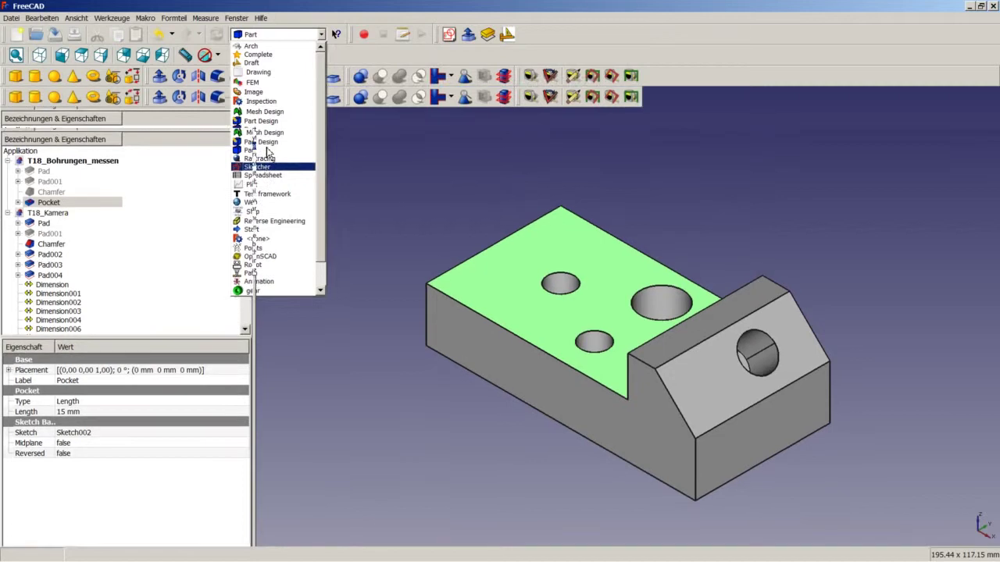
left_click(16, 96)
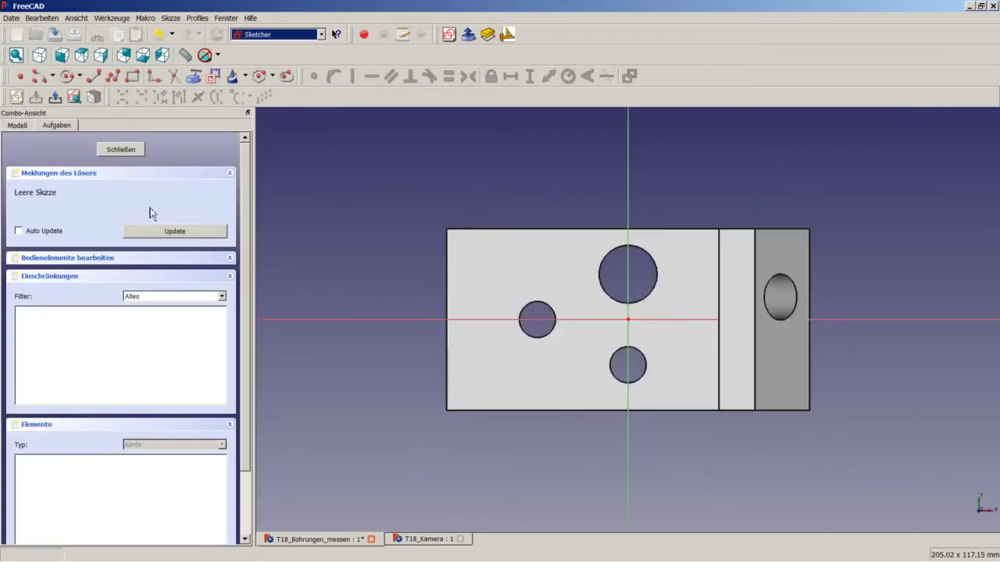
left_click(194, 76)
left_click(547, 336)
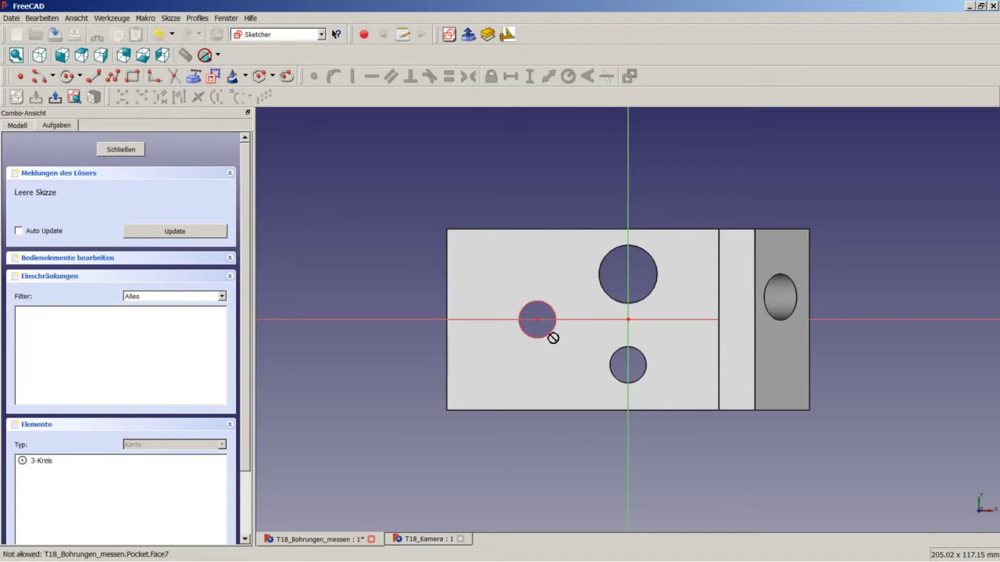
scroll(551, 334, "up", 2)
scroll(549, 316, "up", 3)
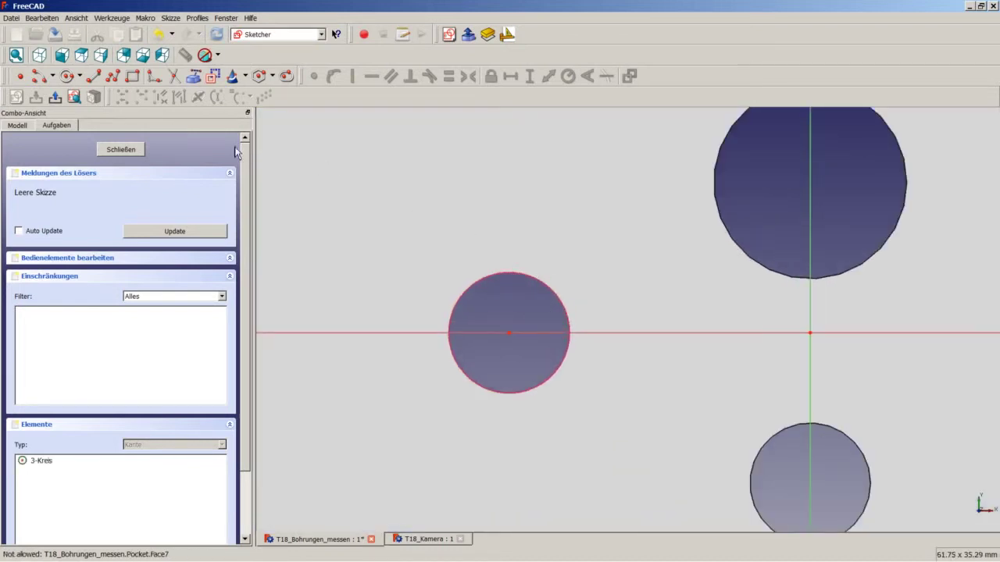
Draw a vertical line up from the left hole's centre and close the sketch.
left_click(94, 77)
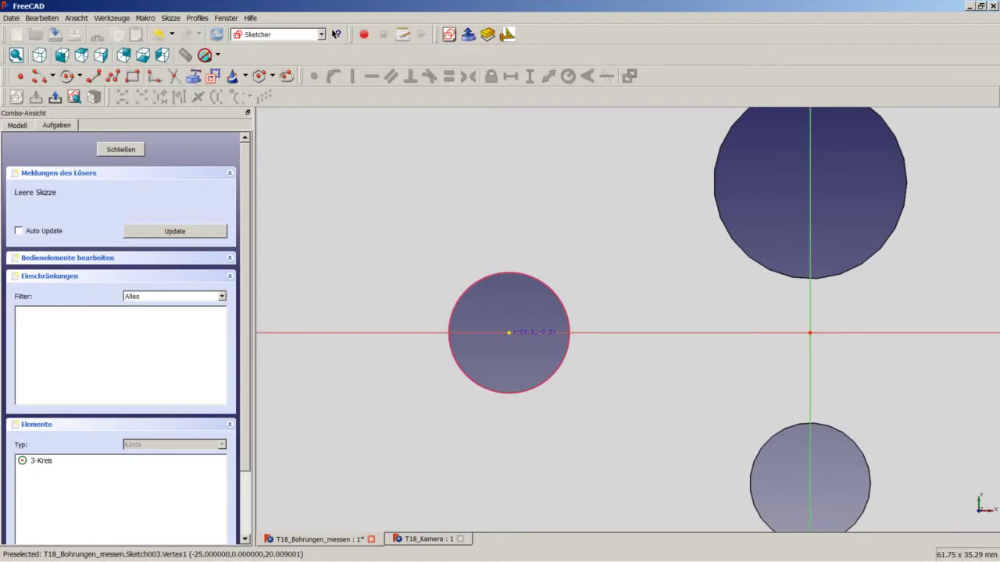
left_click(508, 332)
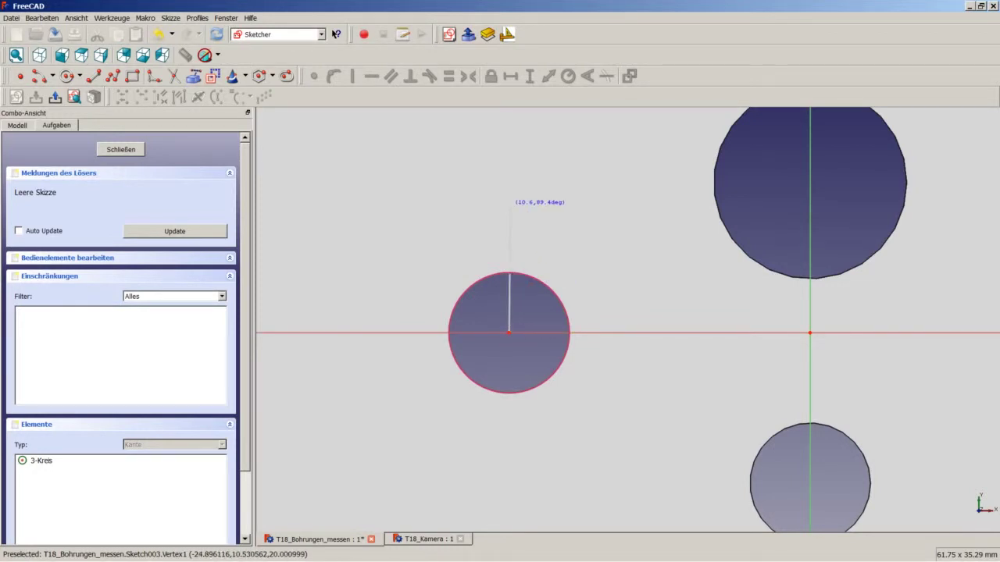
left_click(509, 205)
scroll(535, 237, "down", 3)
scroll(528, 238, "down", 2)
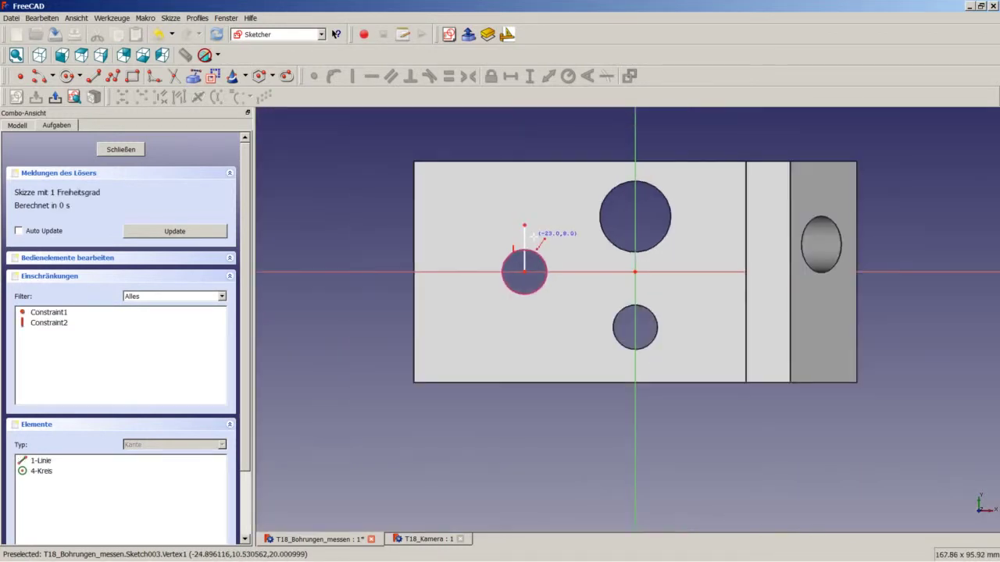
left_click(120, 149)
mouse_move(347, 217)
middle_mouse_down()
mouse_move(631, 230)
mouse_move(631, 196)
mouse_move(642, 267)
mouse_move(588, 299)
middle_mouse_up()
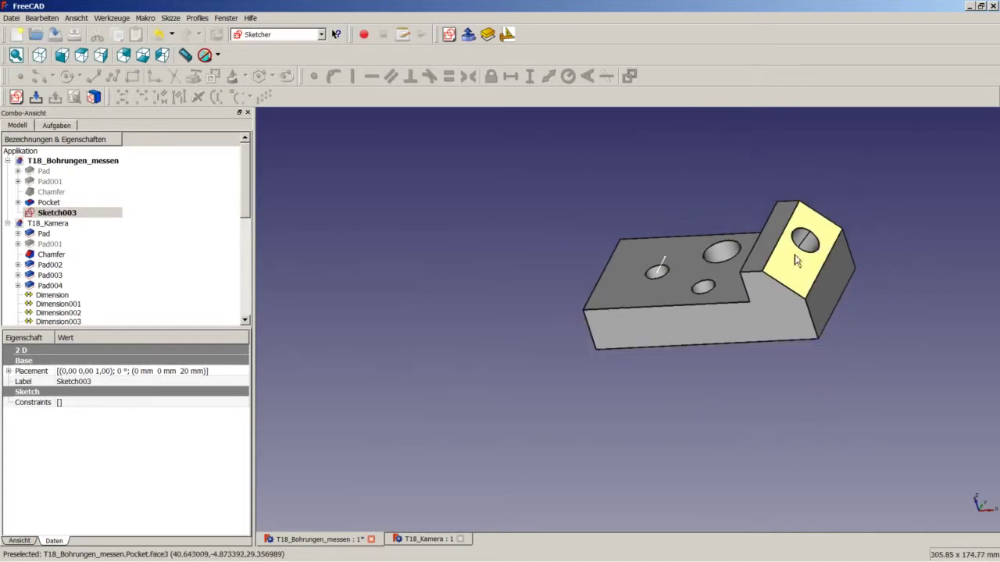
Sketch on the side bore's face: link the bore, draw a horizontal line rightward from its centre.
left_click(818, 256)
scroll(819, 256, "up", 2)
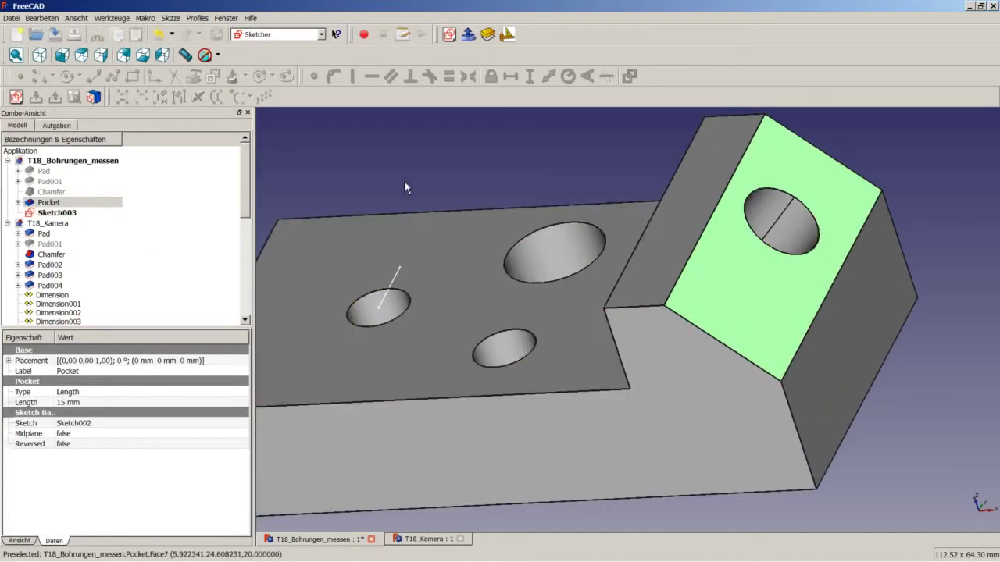
left_click(16, 97)
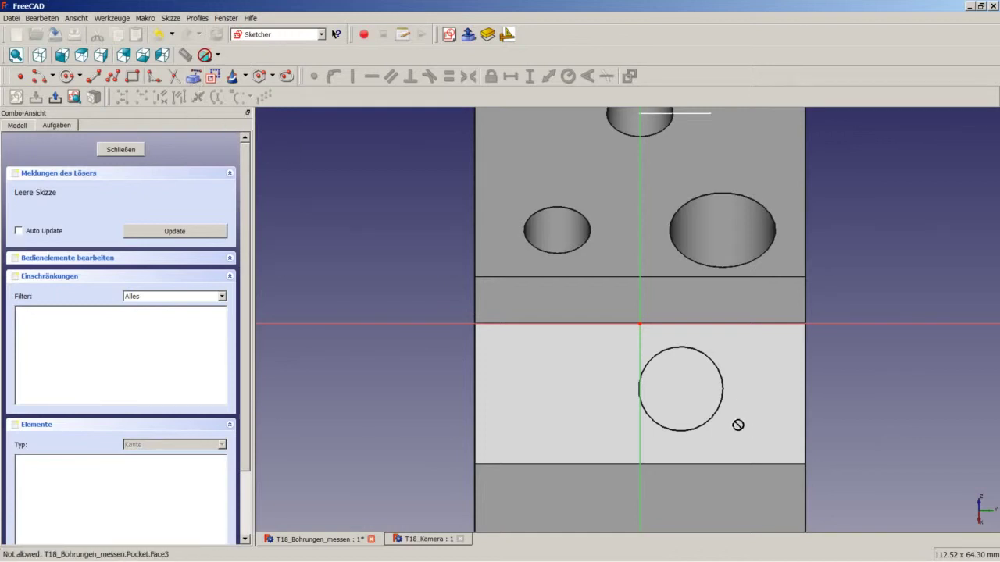
left_click(721, 412)
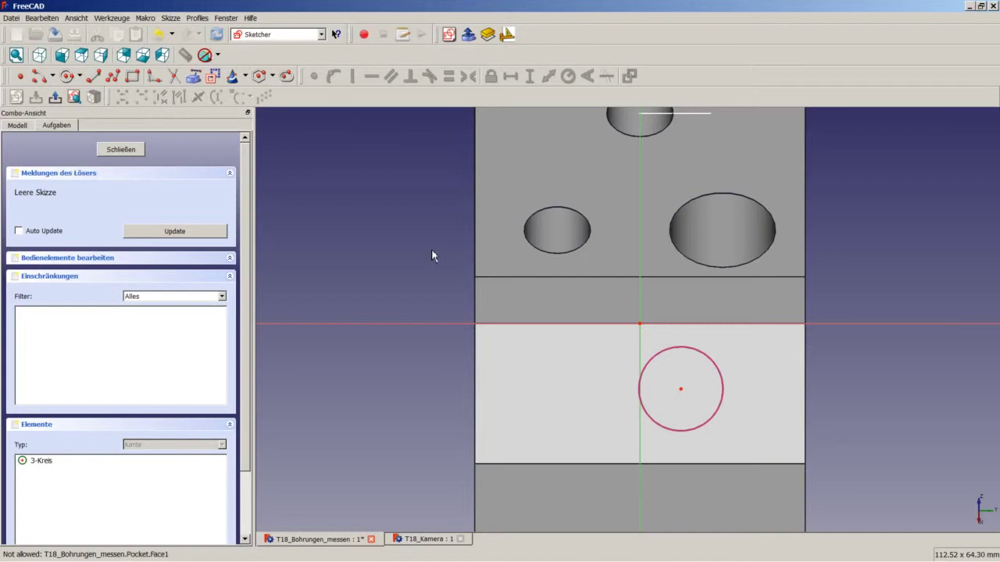
left_click(93, 76)
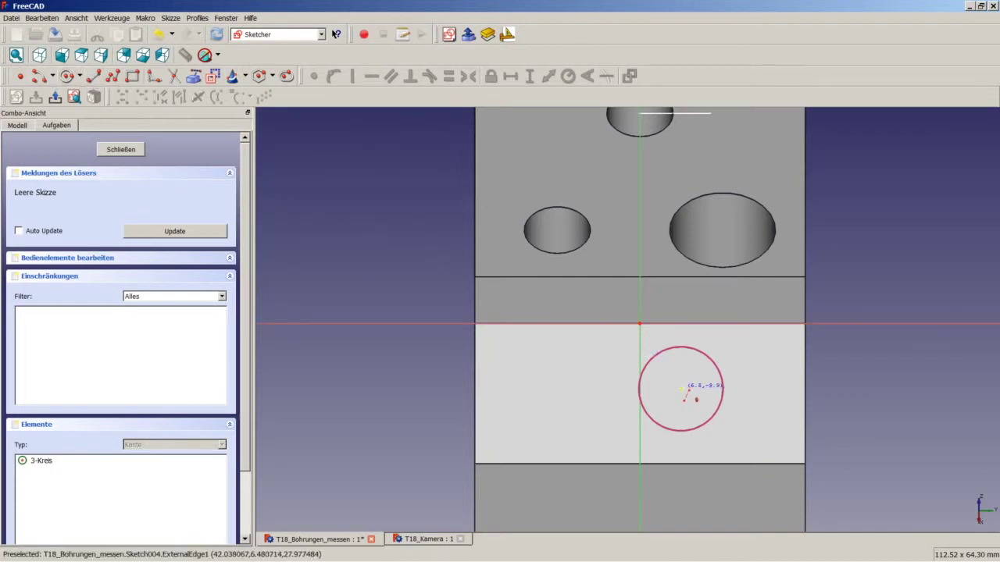
left_click(680, 389)
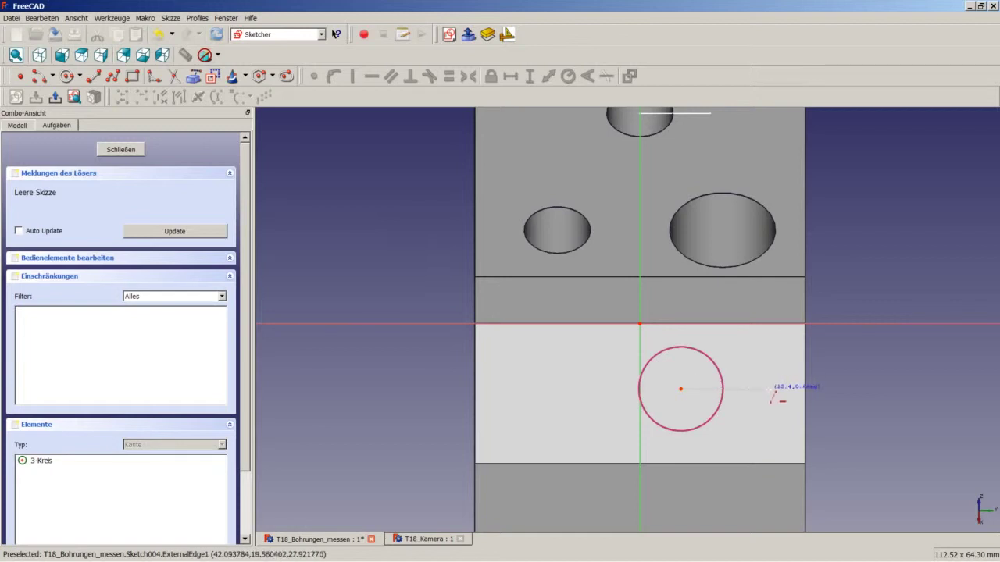
left_click(777, 389)
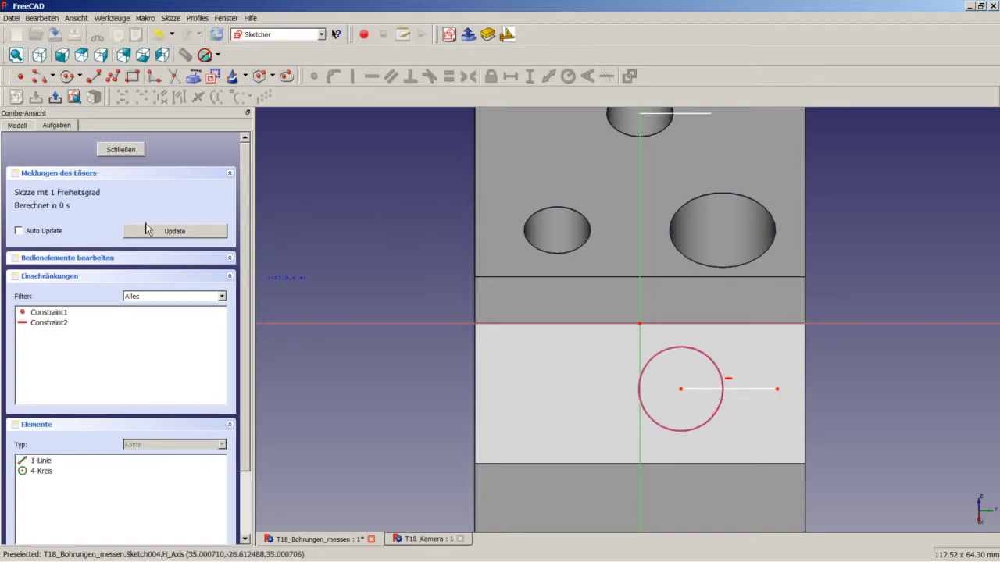
left_click(125, 151)
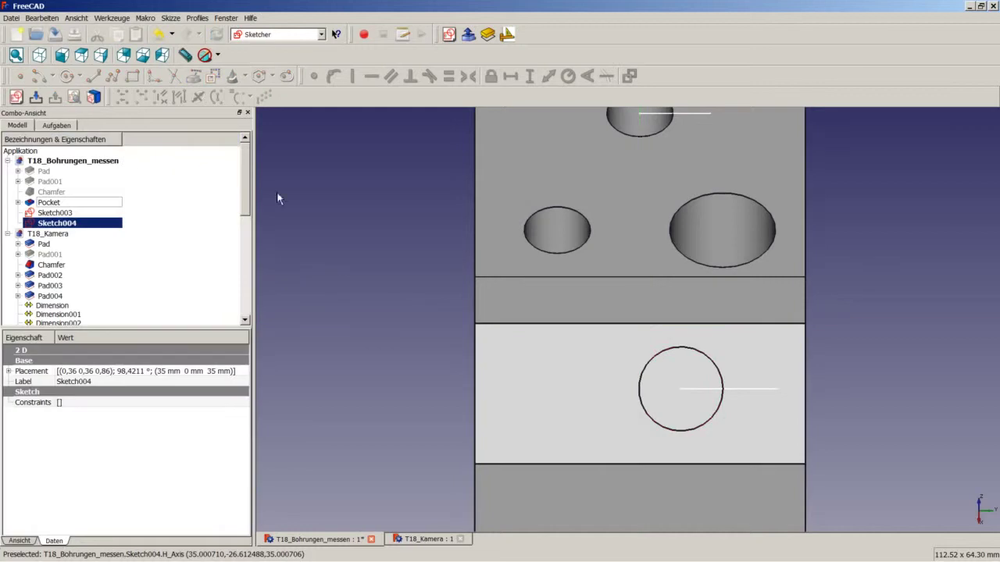
Show the block isometrically and fit the whole part into view.
left_click(48, 62)
right_click(349, 415)
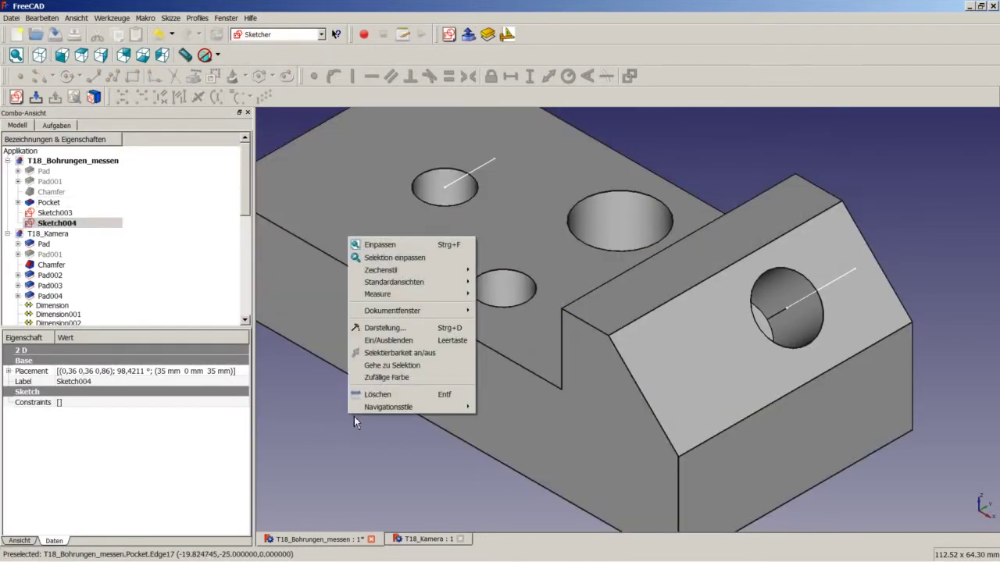
left_click(380, 245)
right_click(314, 352)
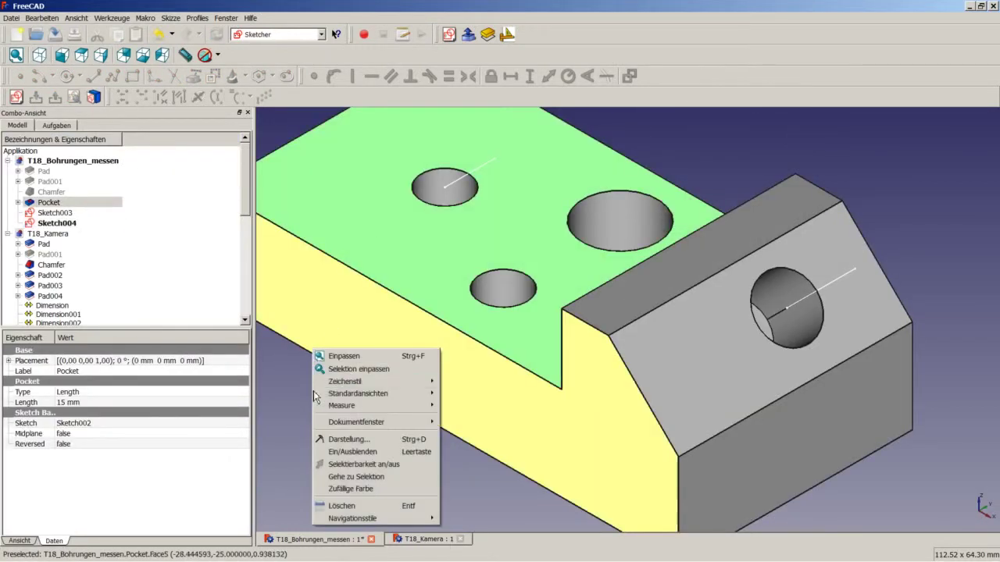
left_click(340, 360)
left_click(393, 236)
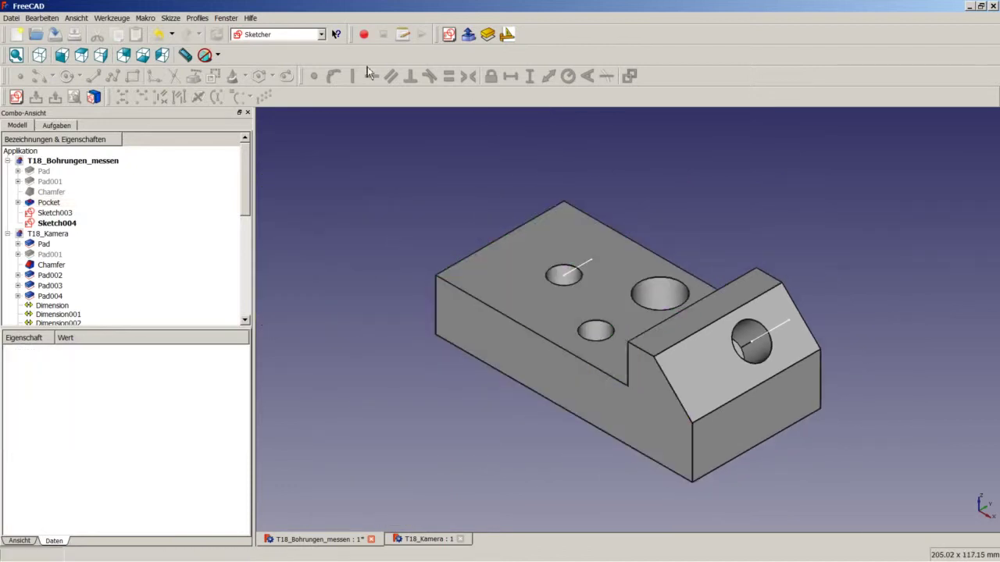
In the Part workbench, start Measure Linear and pick the top hole's centre.
left_click(321, 34)
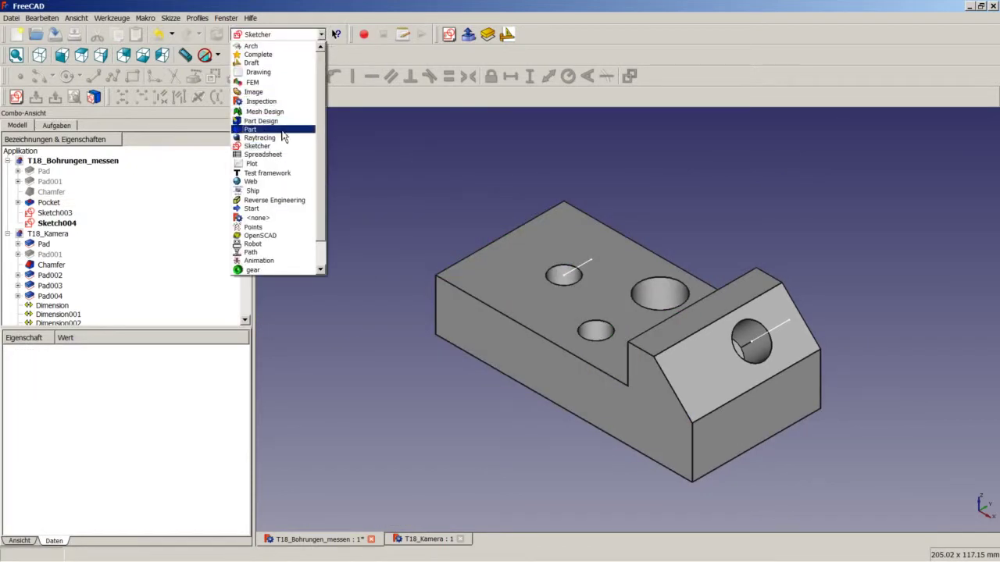
left_click(258, 123)
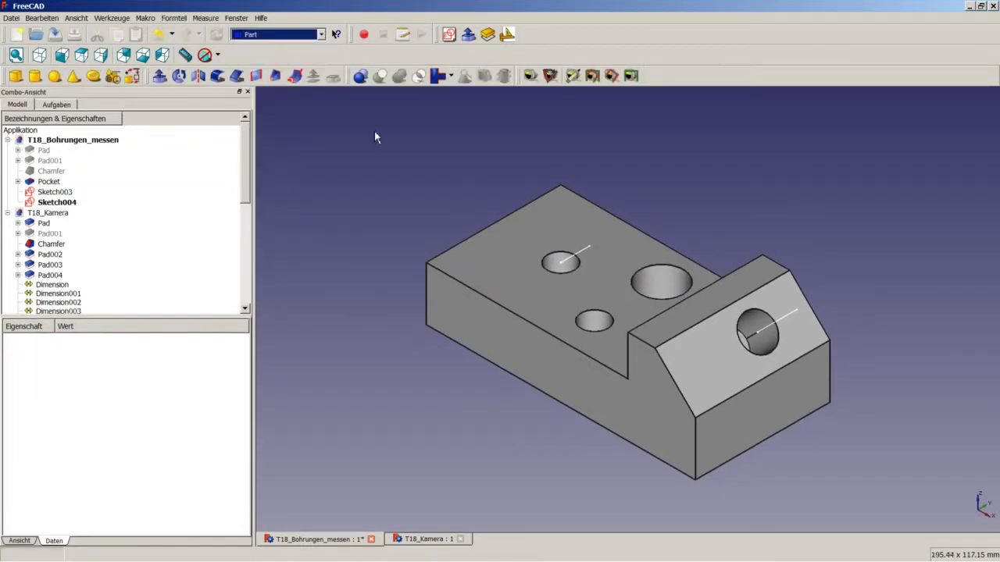
left_click(531, 76)
scroll(578, 250, "up", 3)
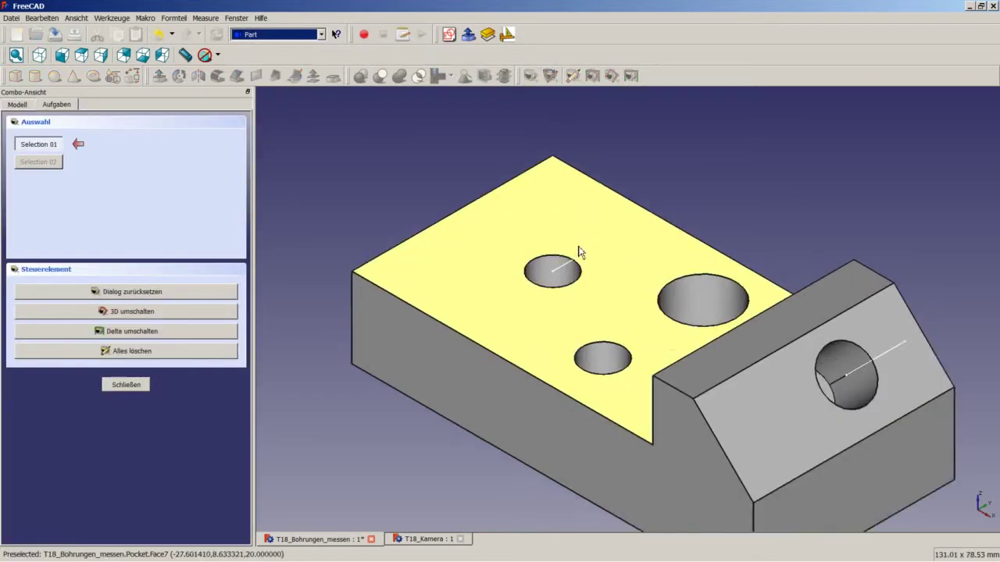
scroll(559, 293, "up", 3)
scroll(559, 293, "up", 2)
scroll(539, 299, "up", 2)
scroll(576, 321, "up", 2)
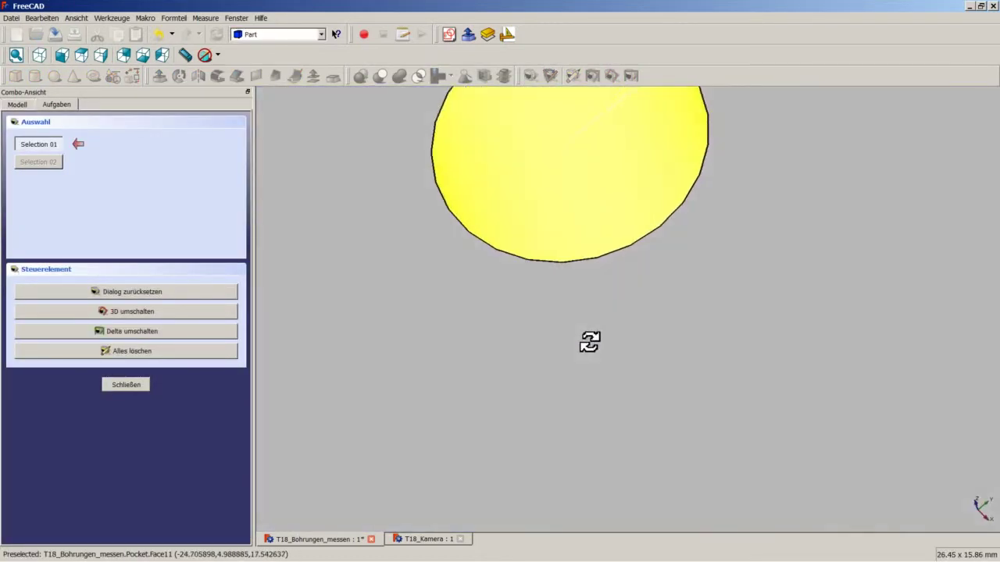
left_click(565, 161)
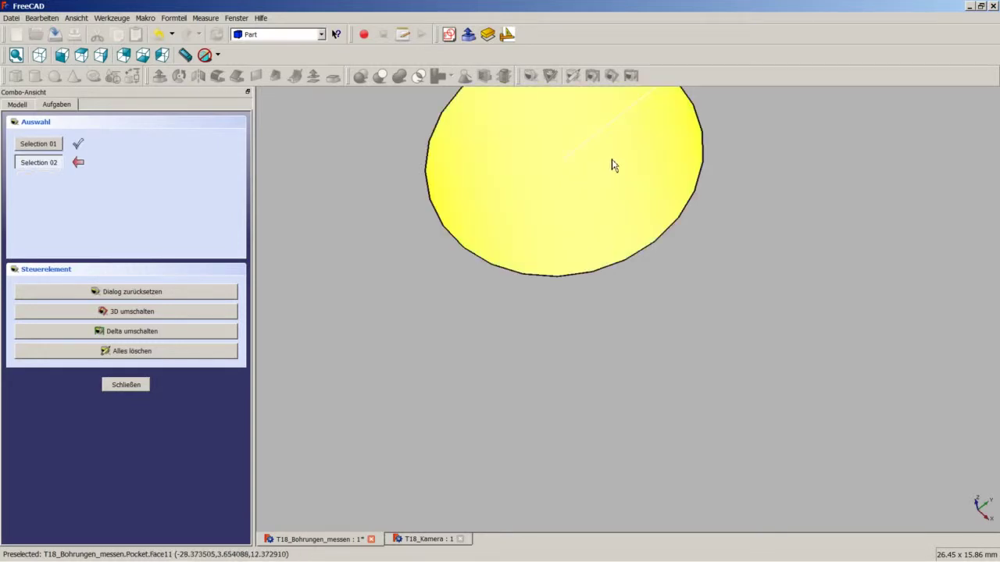
Pick the side hole's centre for a 67.7469 mm distance, then close the measuring task.
scroll(614, 163, "down", 3)
scroll(673, 173, "down", 3)
scroll(742, 191, "up", 2)
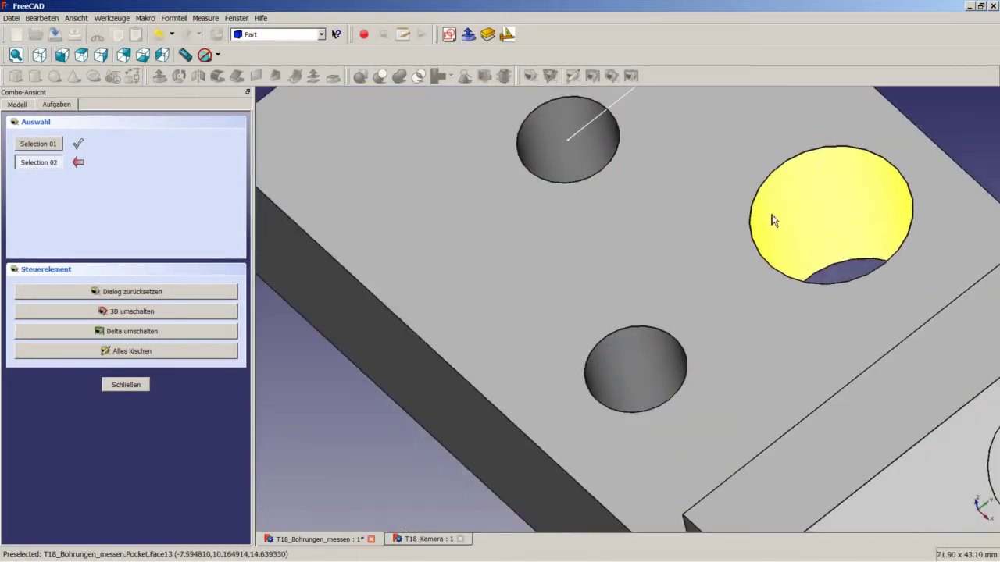
scroll(882, 281, "down", 3)
scroll(930, 313, "down", 1)
scroll(977, 350, "up", 5)
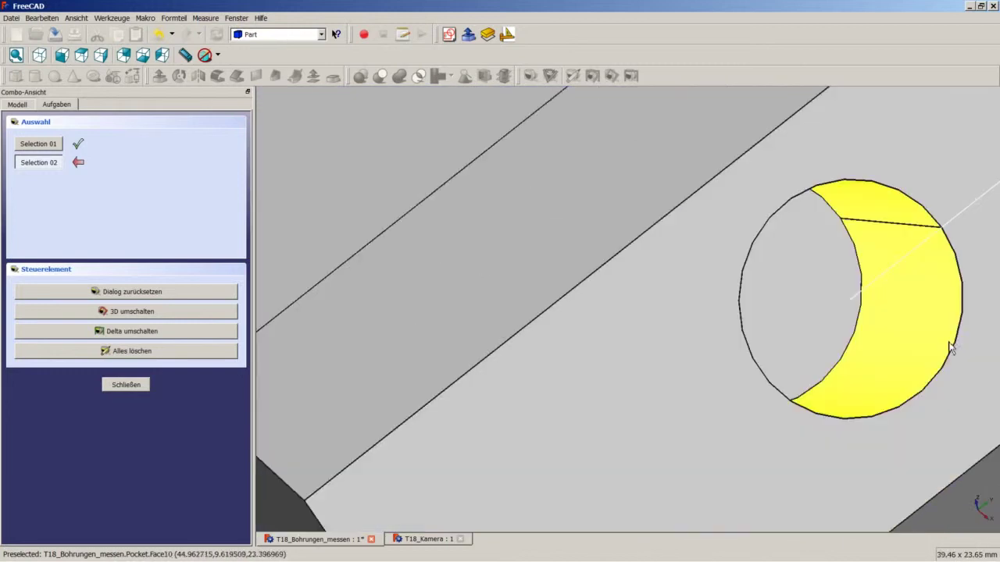
left_click(854, 305)
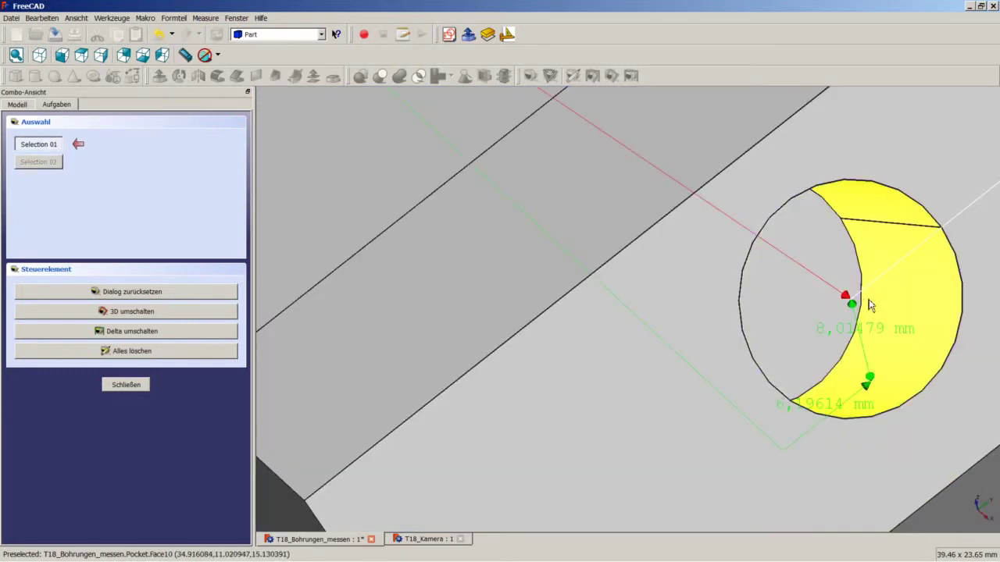
scroll(855, 301, "down", 3)
scroll(859, 293, "down", 2)
scroll(878, 274, "down", 1)
scroll(859, 250, "up", 3)
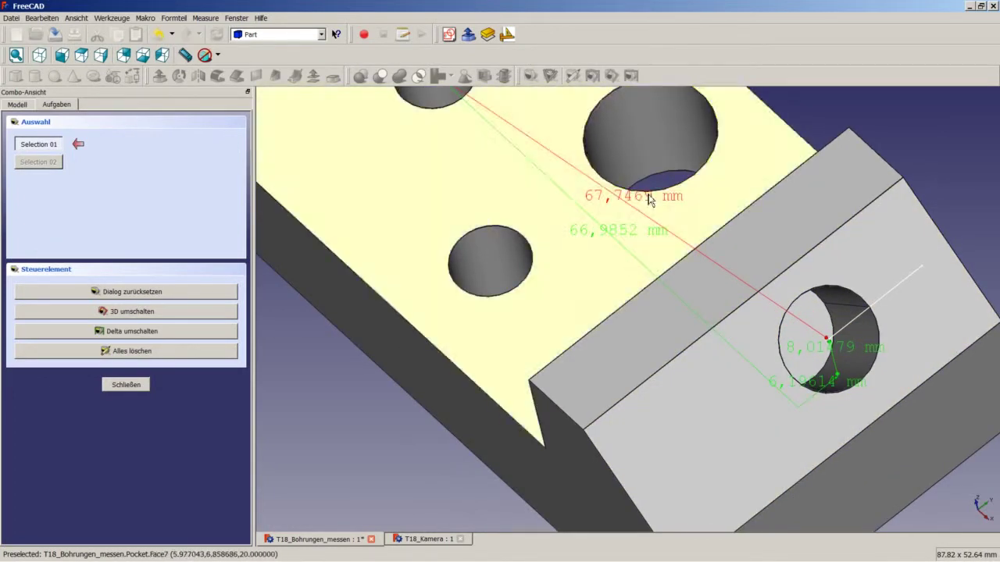
scroll(648, 194, "down", 2)
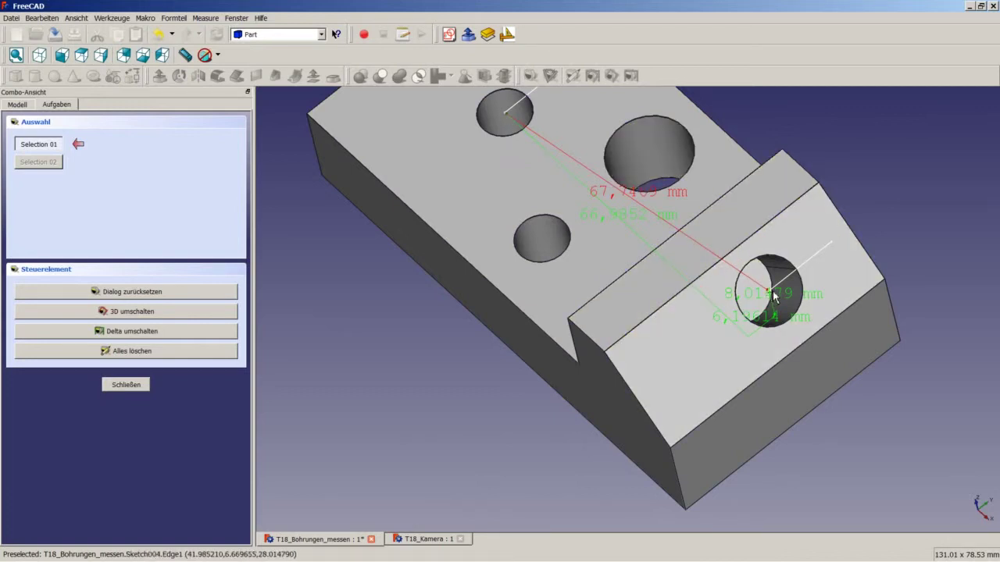
scroll(767, 283, "up", 2)
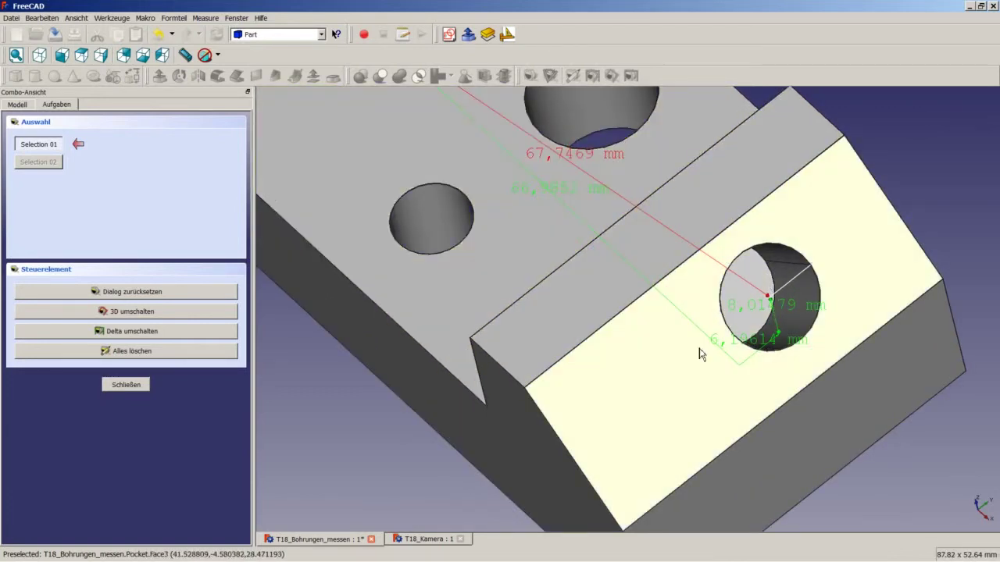
scroll(770, 309, "down", 2)
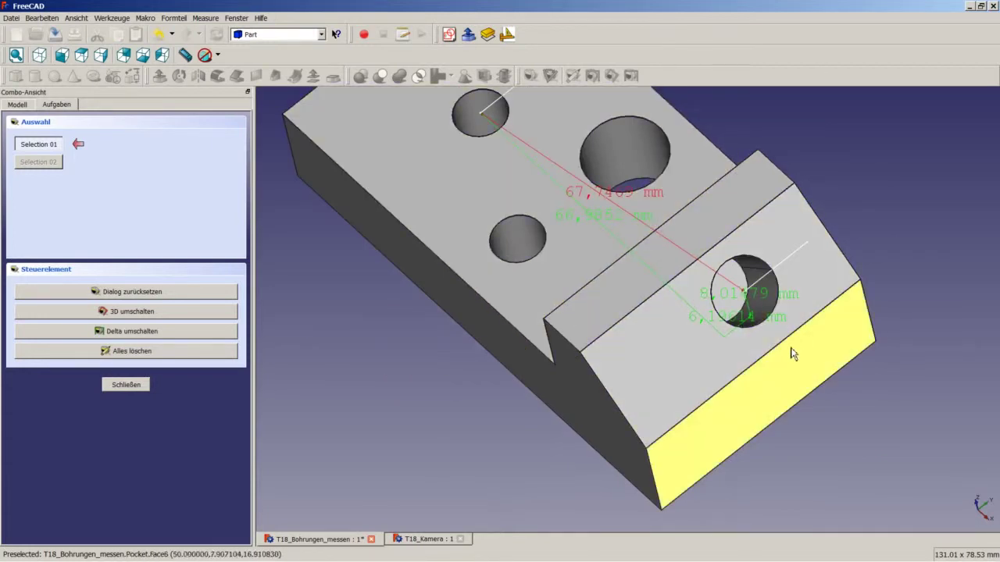
scroll(785, 345, "down", 2)
scroll(762, 313, "down", 1)
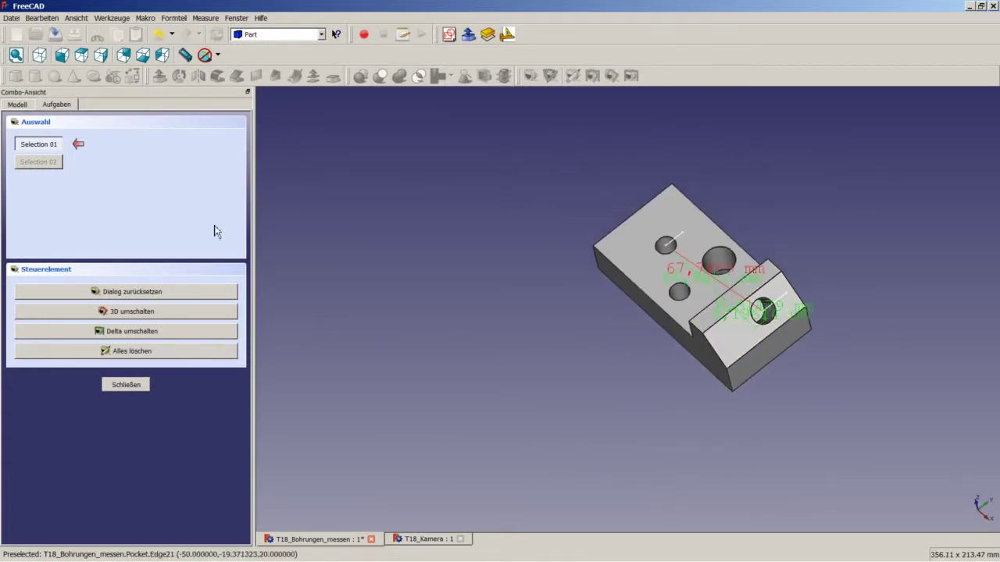
left_click(125, 385)
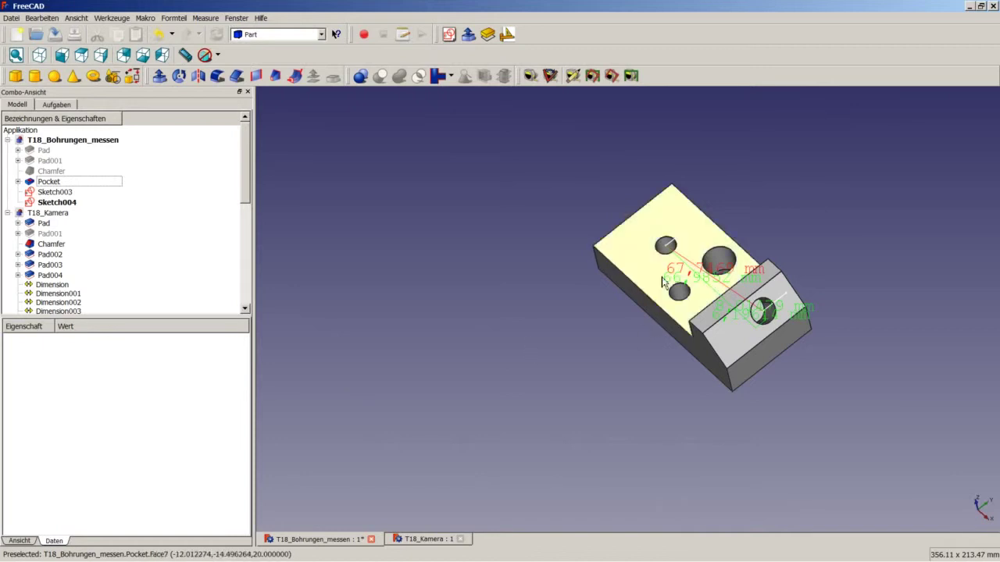
Switch to the T18_Kamera document and zoom to see the whole camera with its 'Smile' and 'Zoom' labels.
scroll(667, 239, "up", 2)
scroll(668, 239, "up", 2)
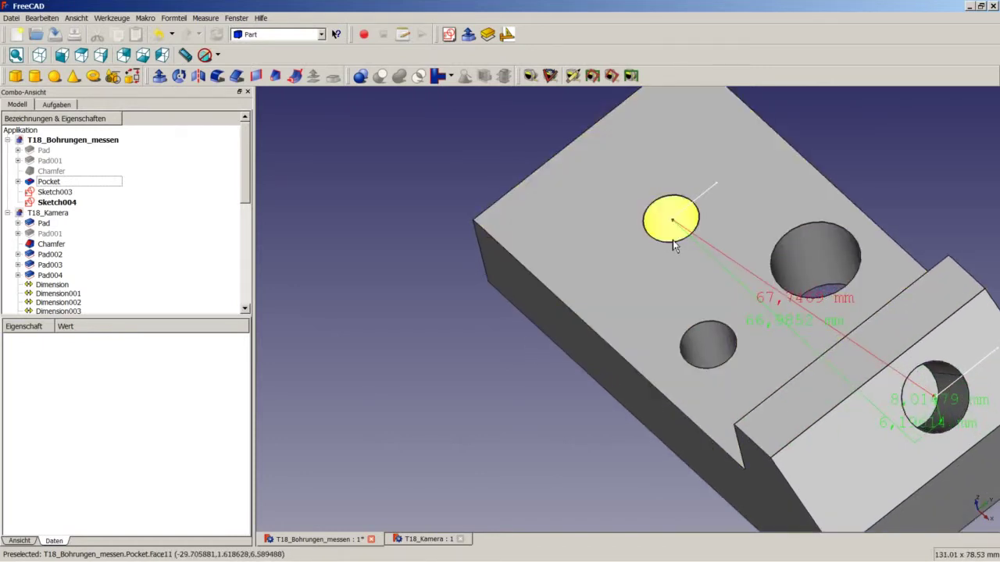
scroll(670, 242, "down", 2)
scroll(676, 242, "down", 1)
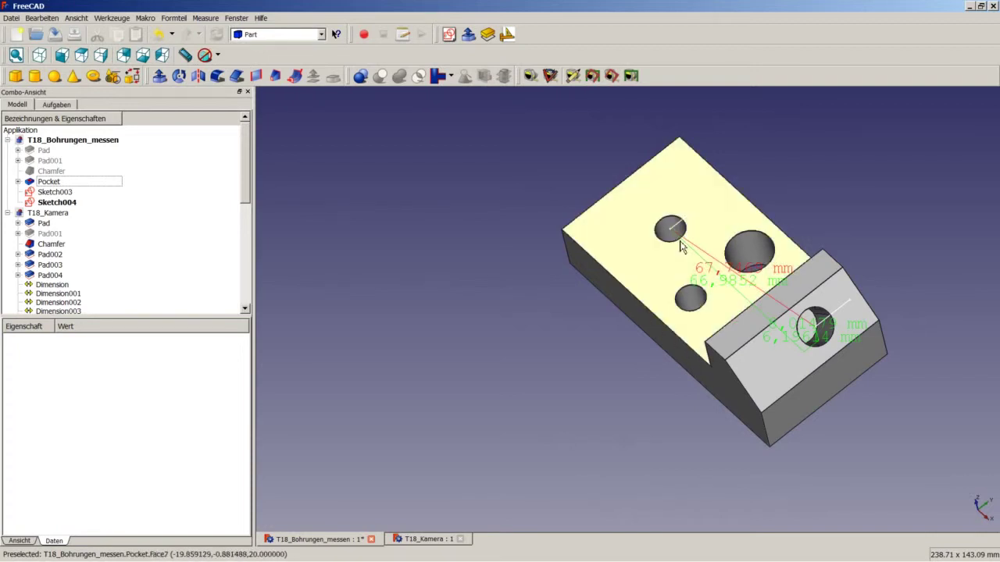
left_click(429, 539)
scroll(648, 313, "up", 3)
scroll(703, 352, "up", 3)
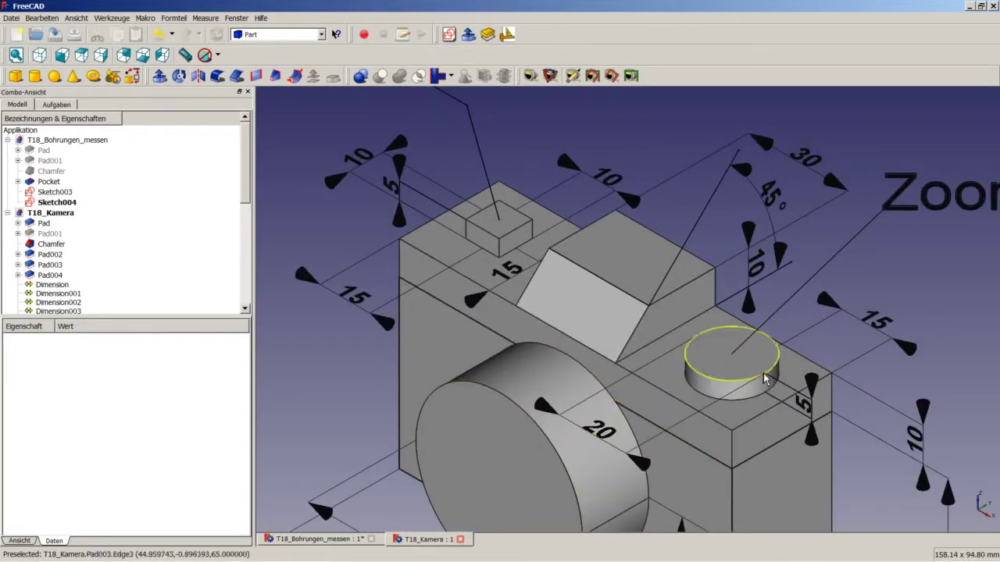
scroll(617, 373, "down", 2)
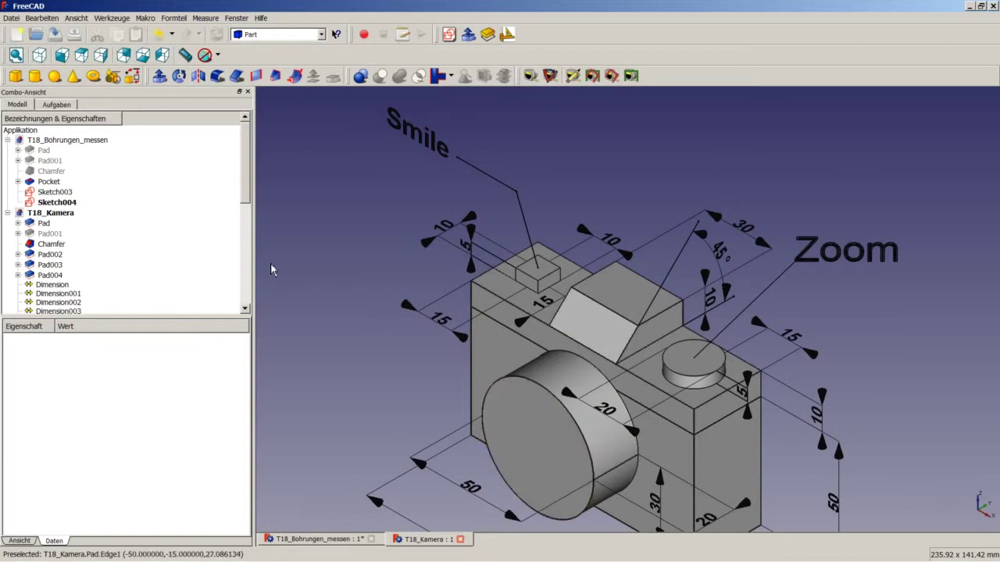
scroll(385, 293, "down", 2)
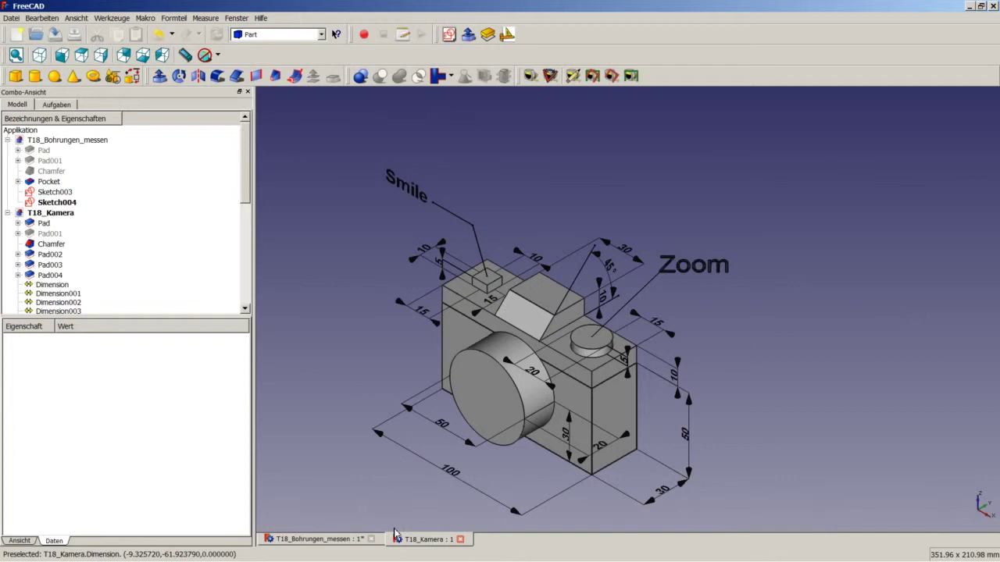
Return to the T18_Bohrungen_messen block document and select the Arch workbench.
left_click(331, 540)
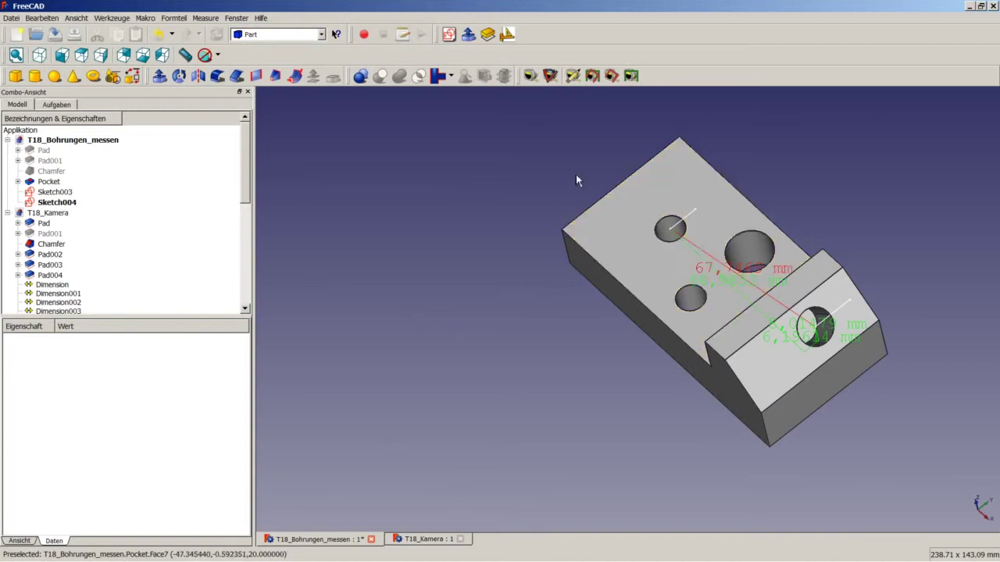
left_click(320, 34)
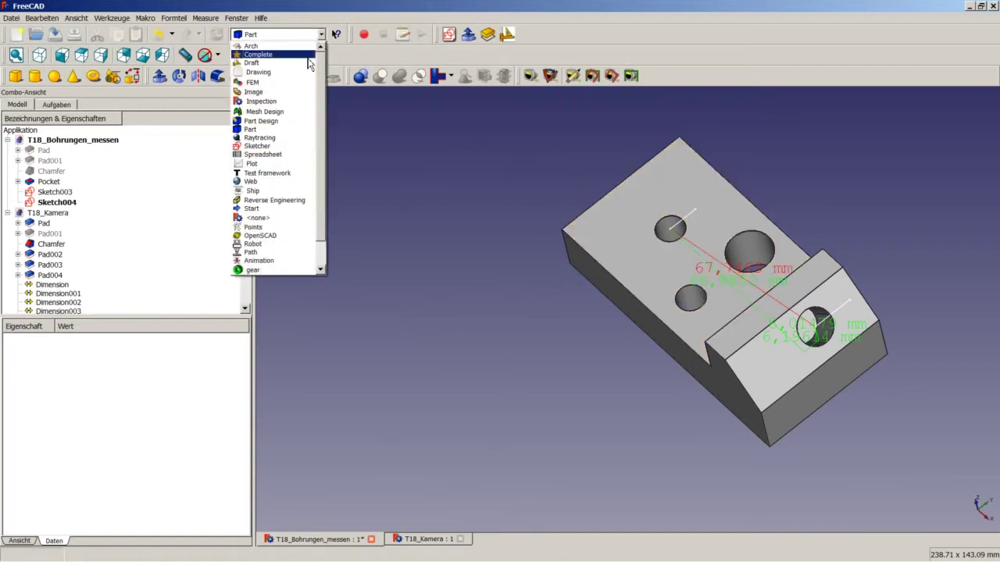
left_click(266, 46)
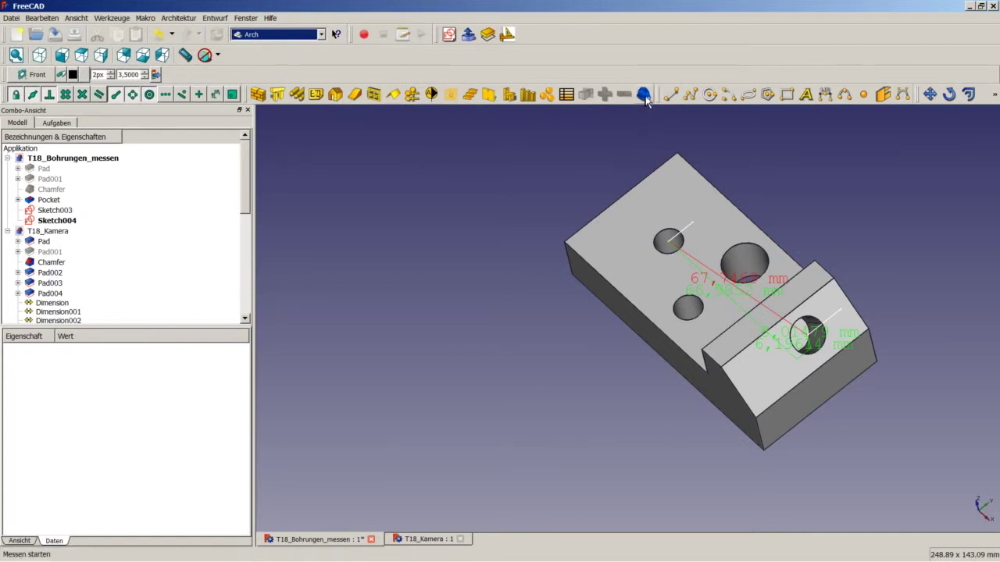
Start the Arch Survey and measure the block's 20 mm corner height and top face area.
left_click(643, 95)
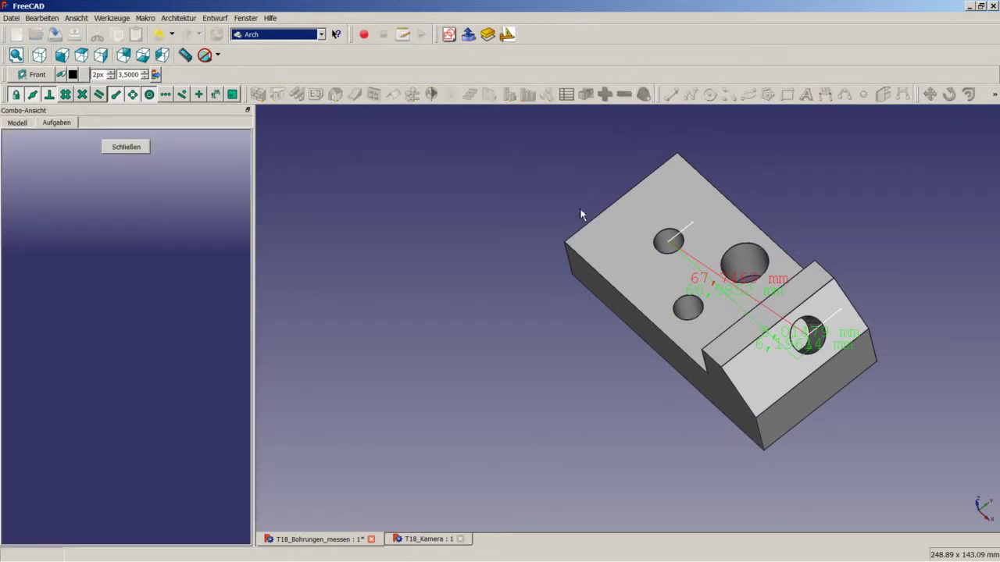
left_click(568, 246)
scroll(584, 227, "up", 2)
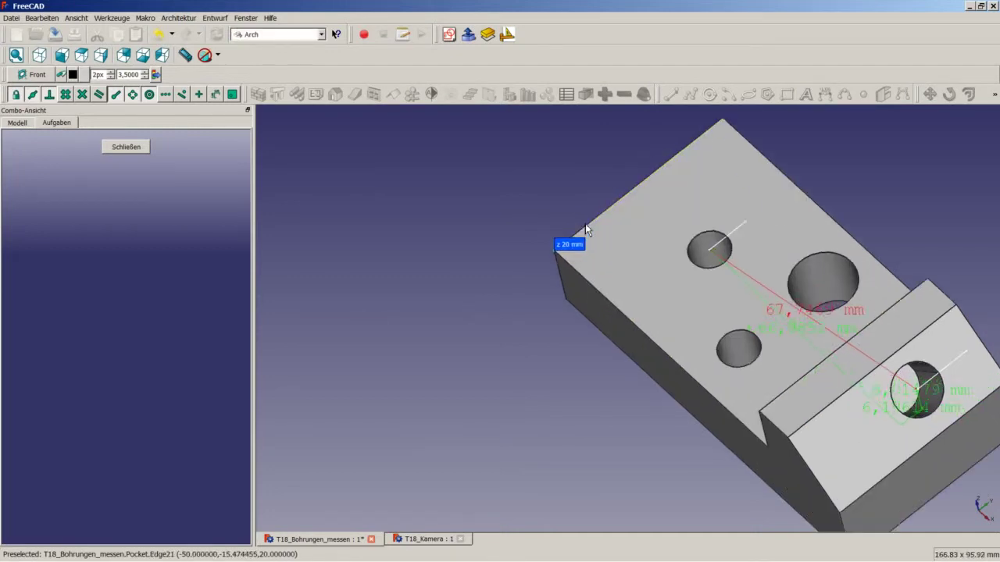
scroll(581, 230, "up", 2)
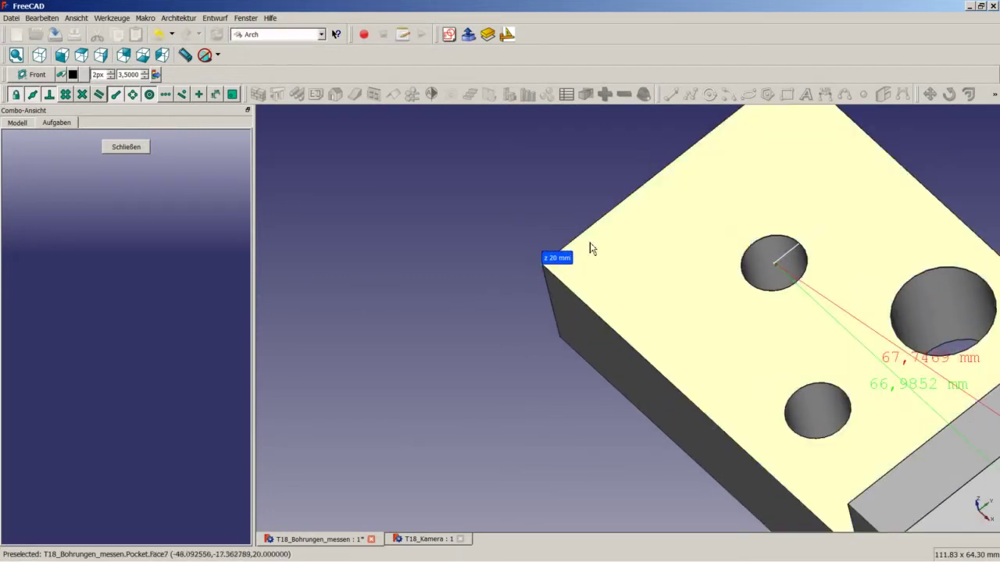
scroll(586, 259, "down", 3)
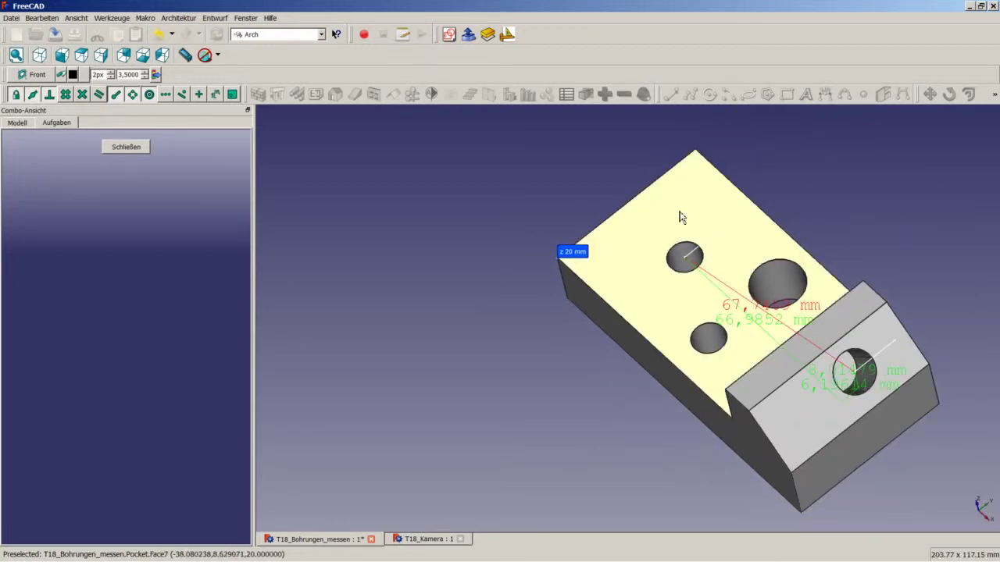
left_click(679, 217)
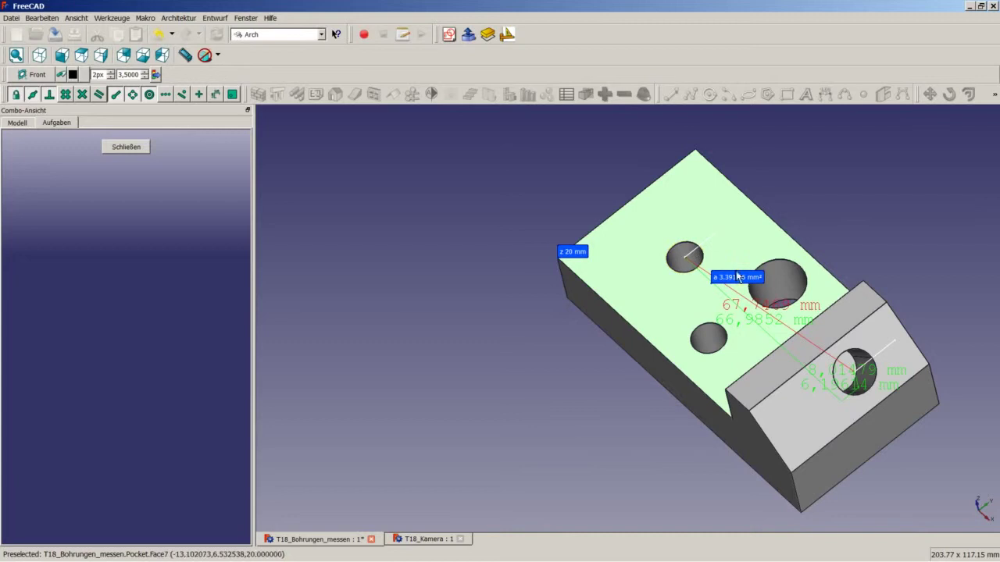
scroll(737, 281, "up", 2)
scroll(734, 289, "up", 1)
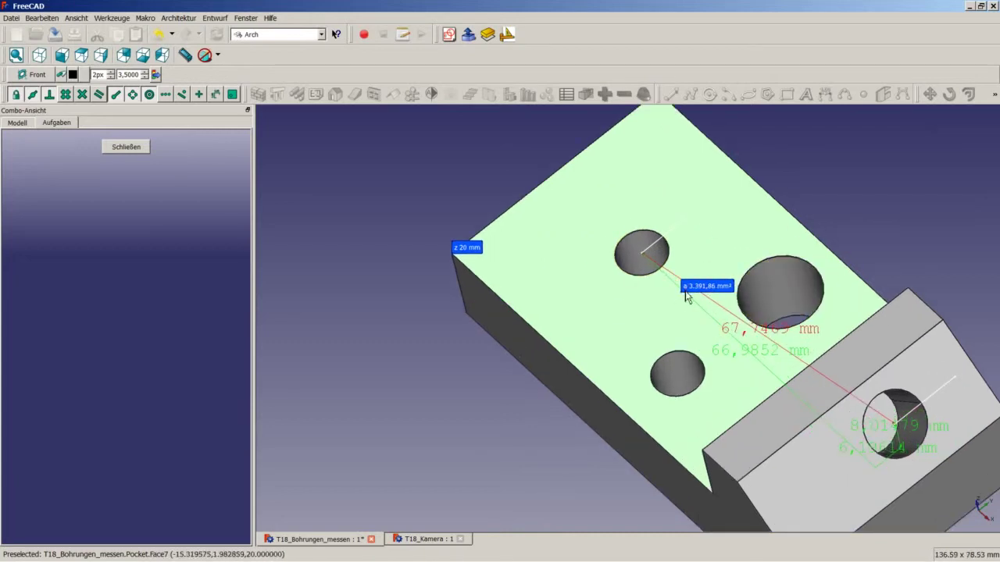
scroll(469, 262, "down", 1)
scroll(477, 261, "up", 1)
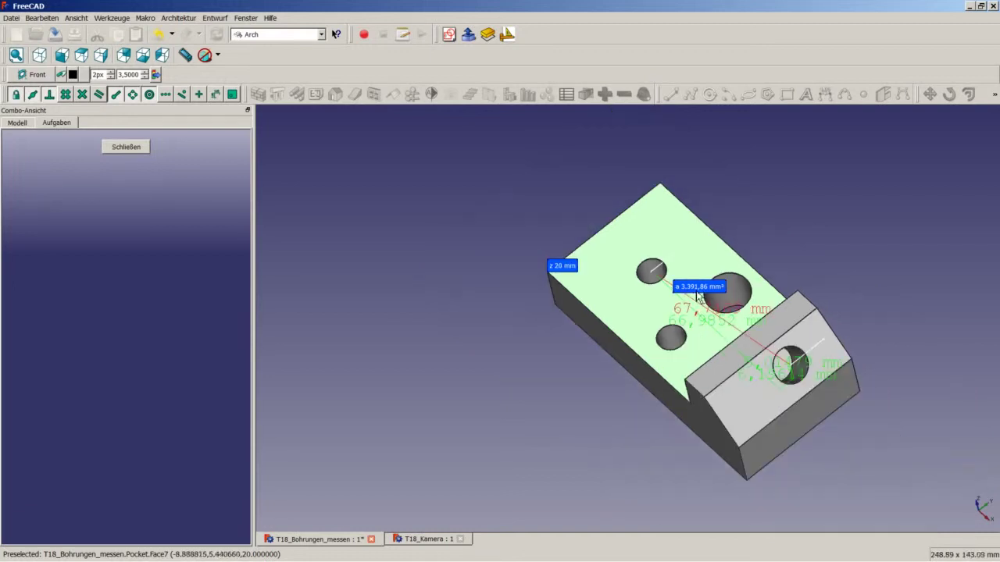
scroll(701, 297, "down", 3)
scroll(625, 312, "up", 1)
scroll(639, 310, "up", 1)
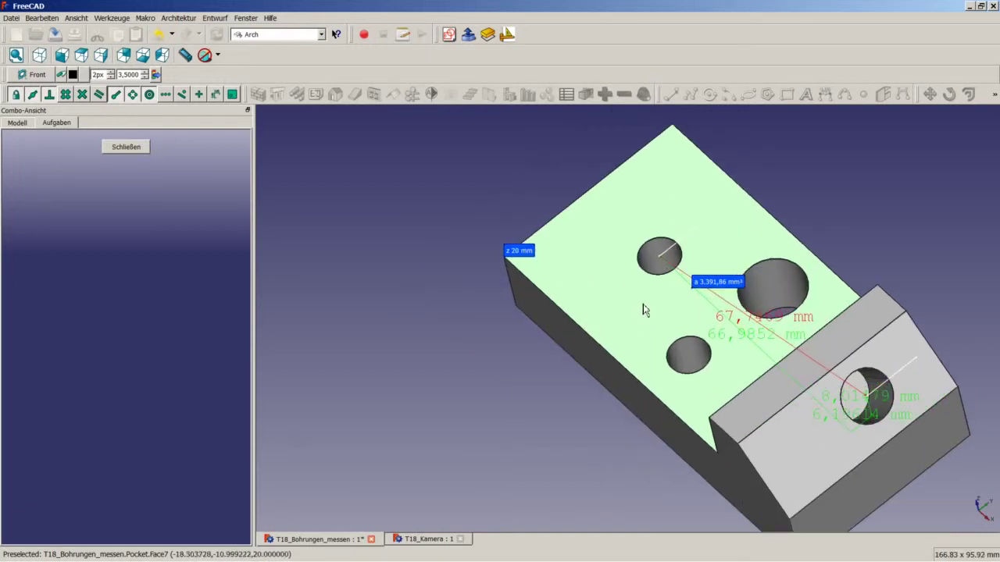
Measure the angled face area and the 104,050 mm³ part volume, then end the survey.
left_click(775, 452)
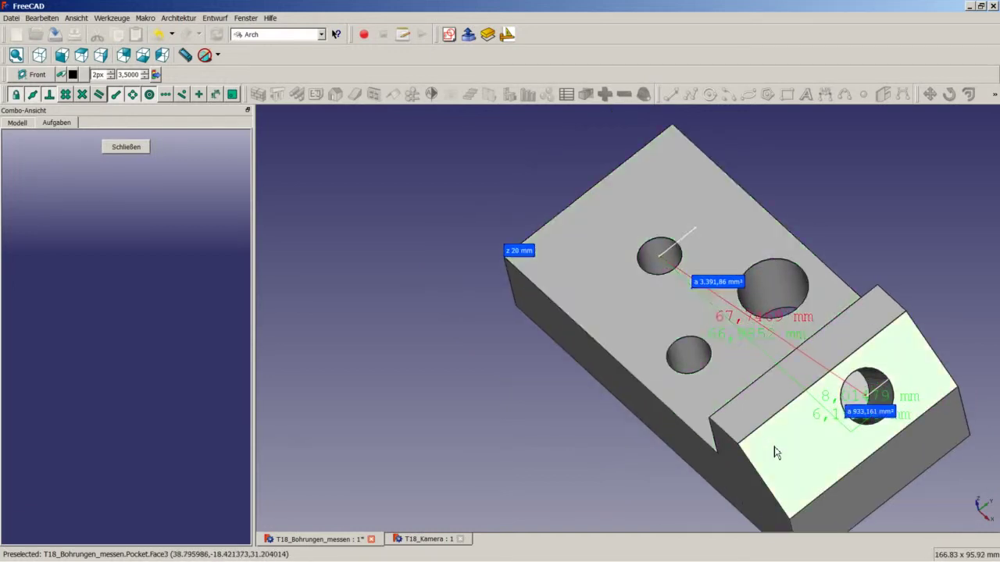
scroll(778, 424, "down", 2)
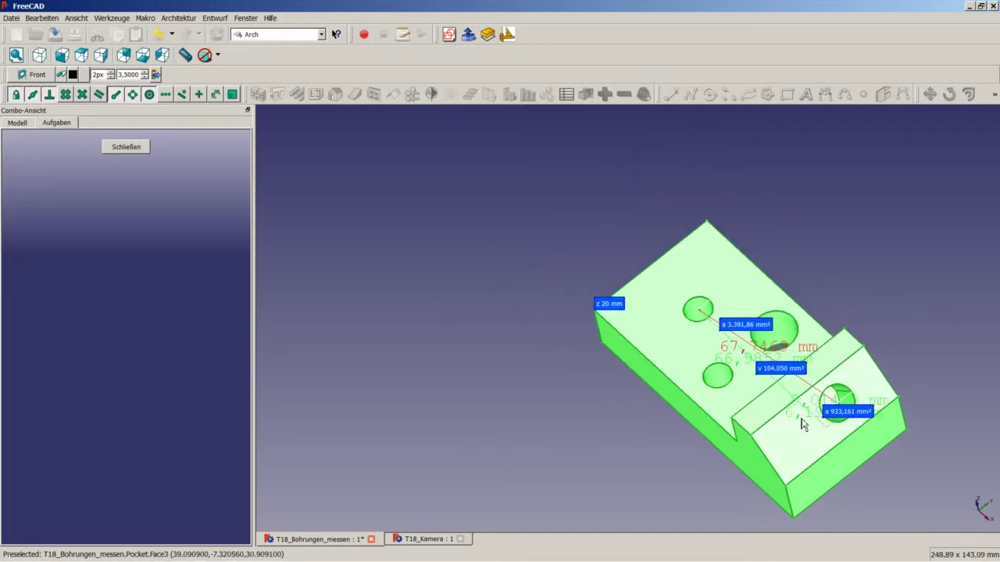
scroll(804, 425, "up", 2)
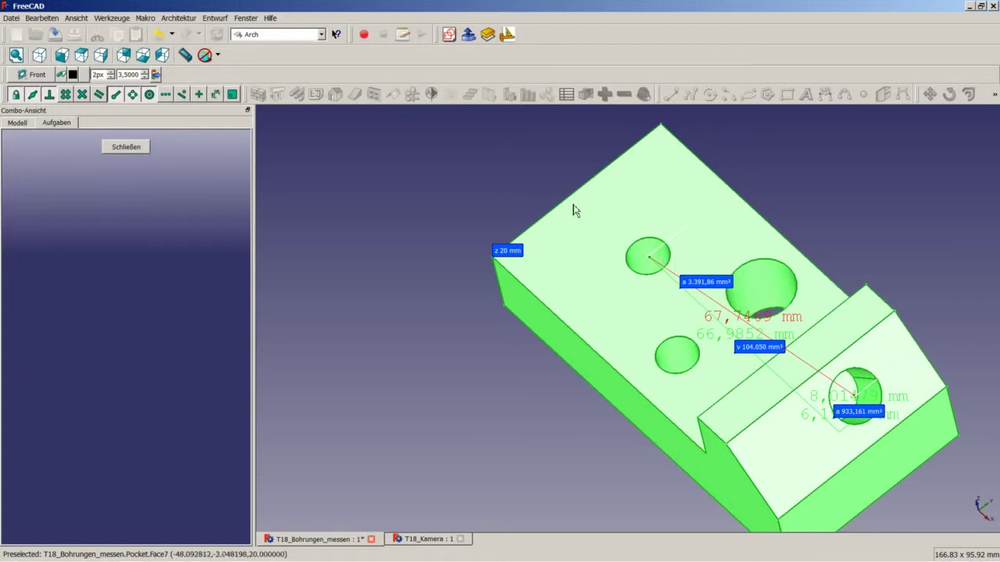
left_click(546, 173)
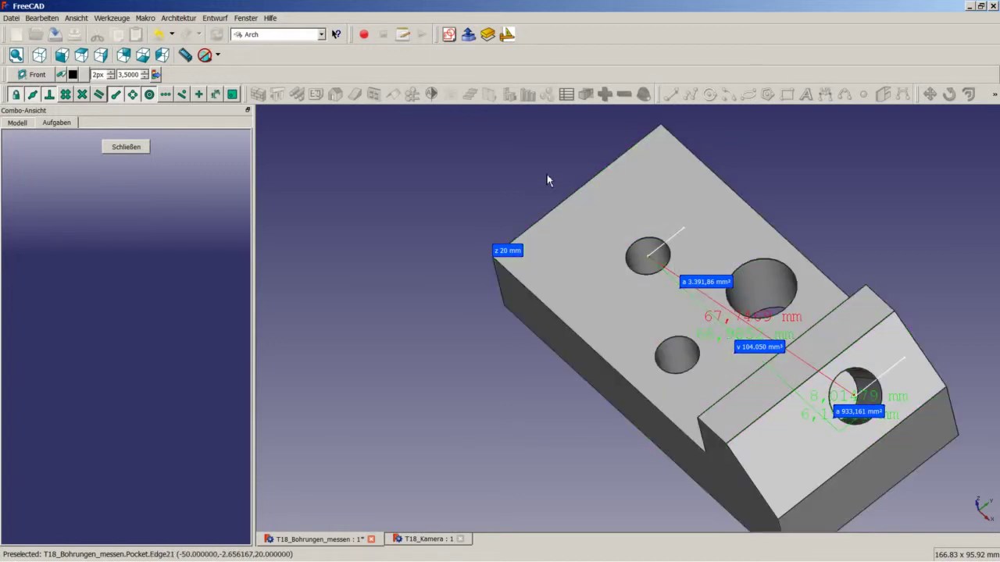
scroll(636, 277, "up", 2)
scroll(636, 278, "up", 1)
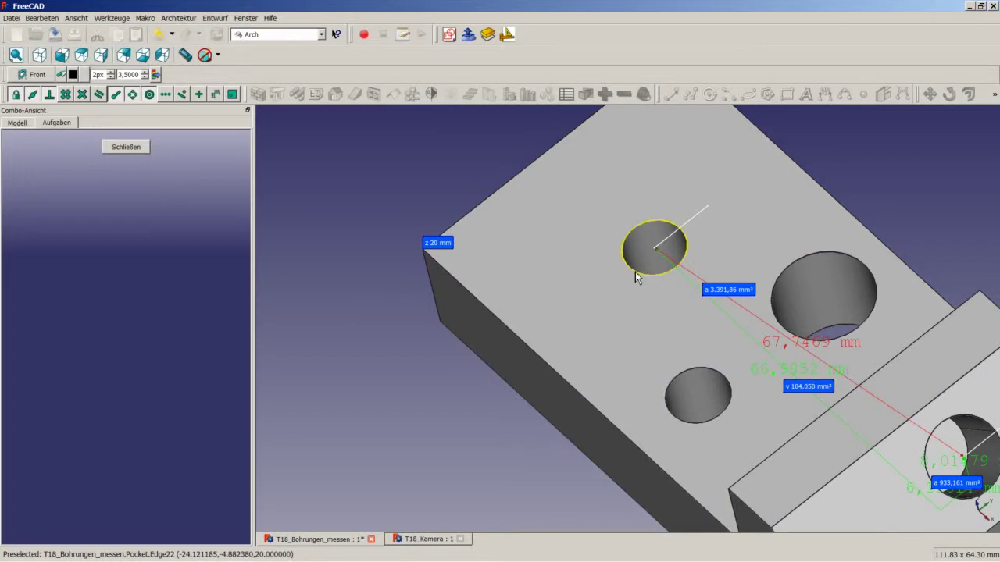
key("Escape")
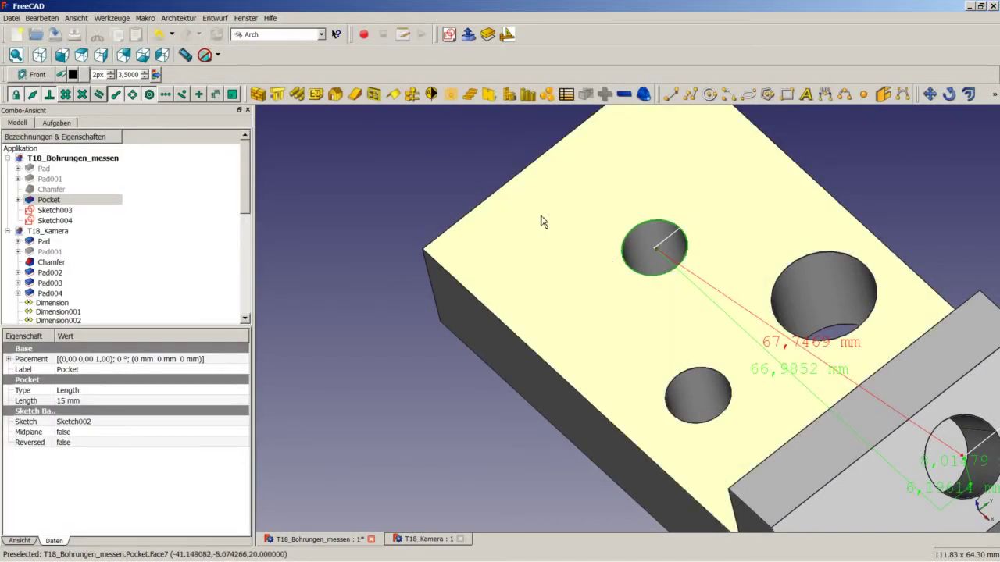
Survey the small hole's 31,4159 mm circumference and the block's 75 mm and 50 mm top edges.
left_click(472, 175)
left_click(643, 93)
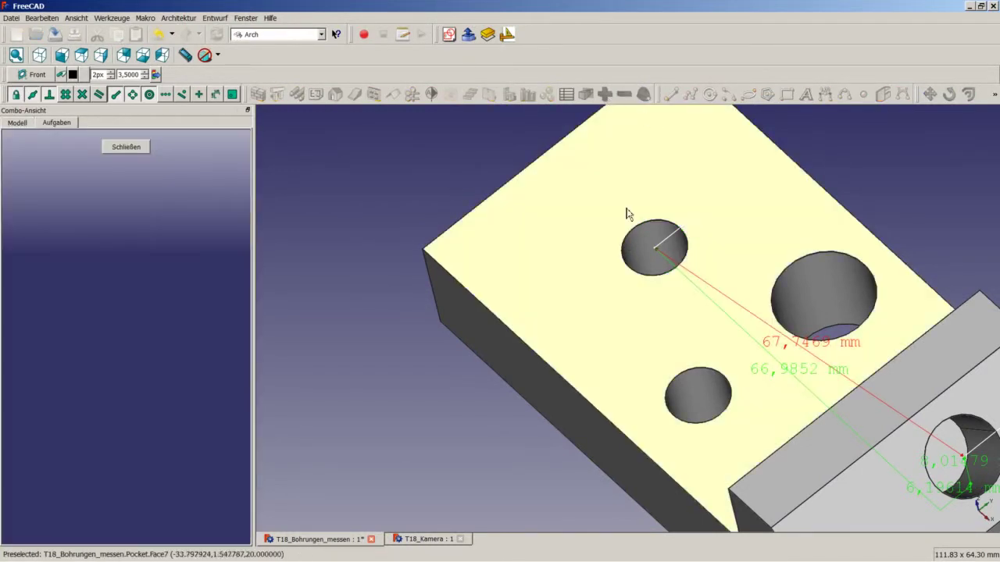
left_click(625, 262)
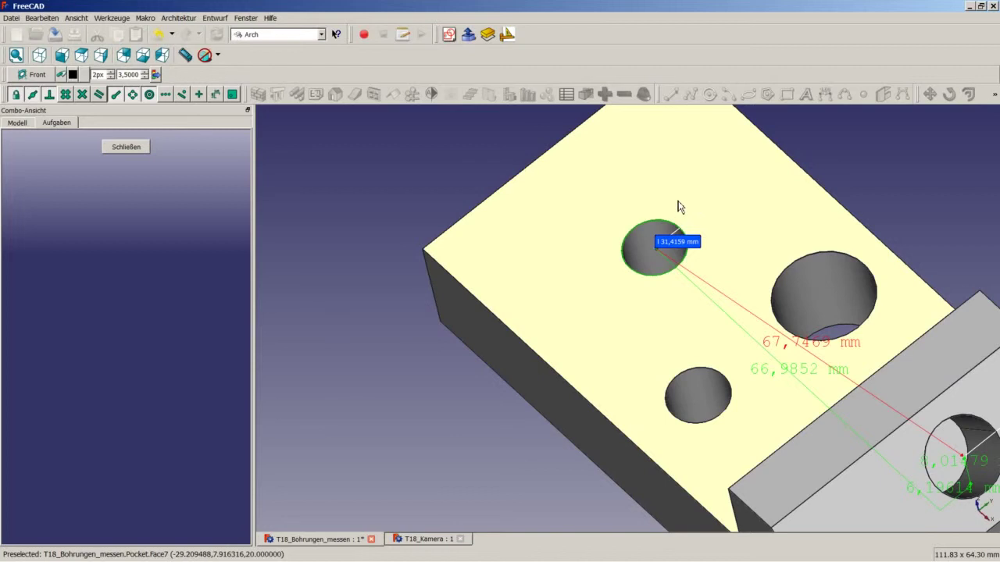
scroll(674, 205, "up", 1)
scroll(677, 208, "up", 2)
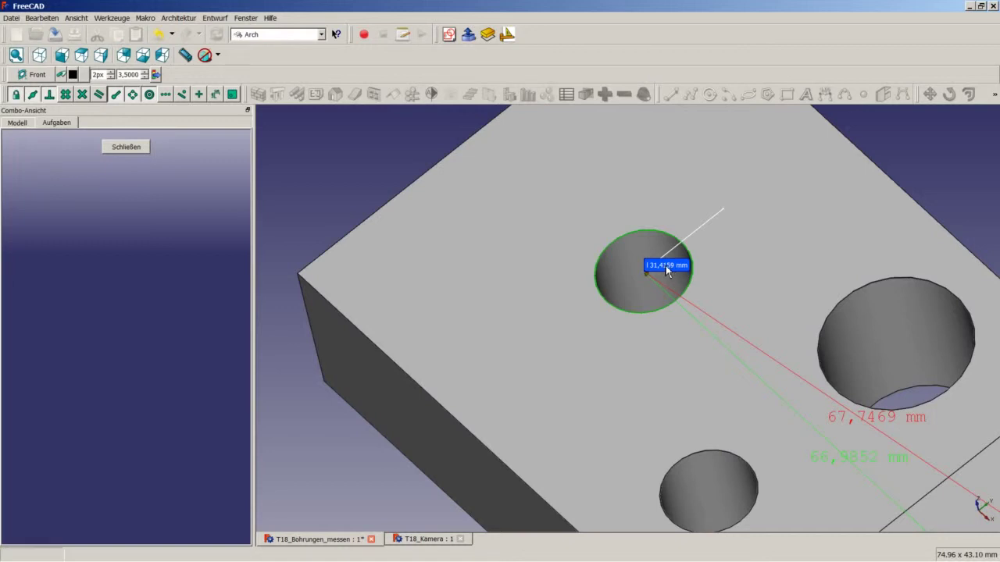
scroll(665, 266, "down", 2)
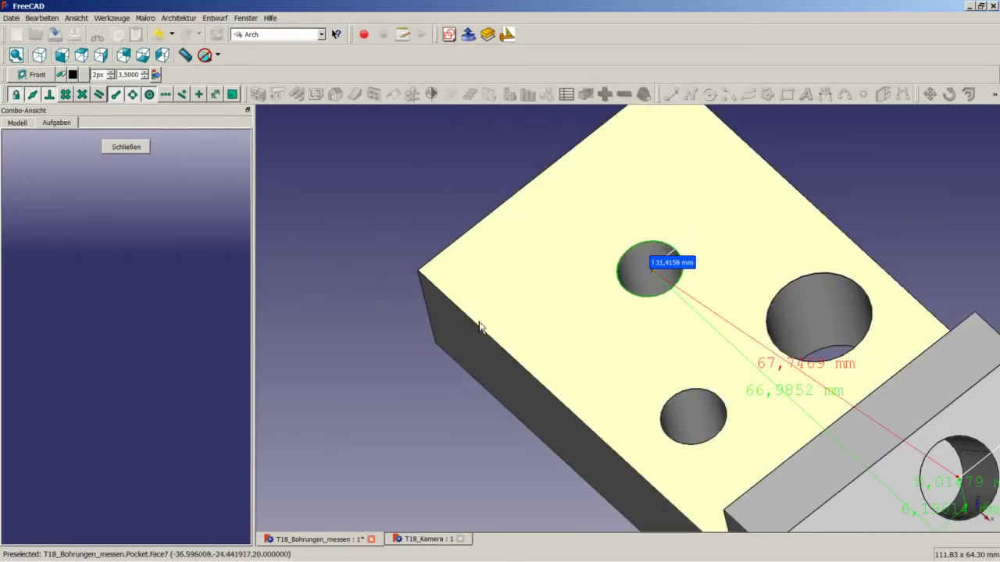
left_click(479, 332)
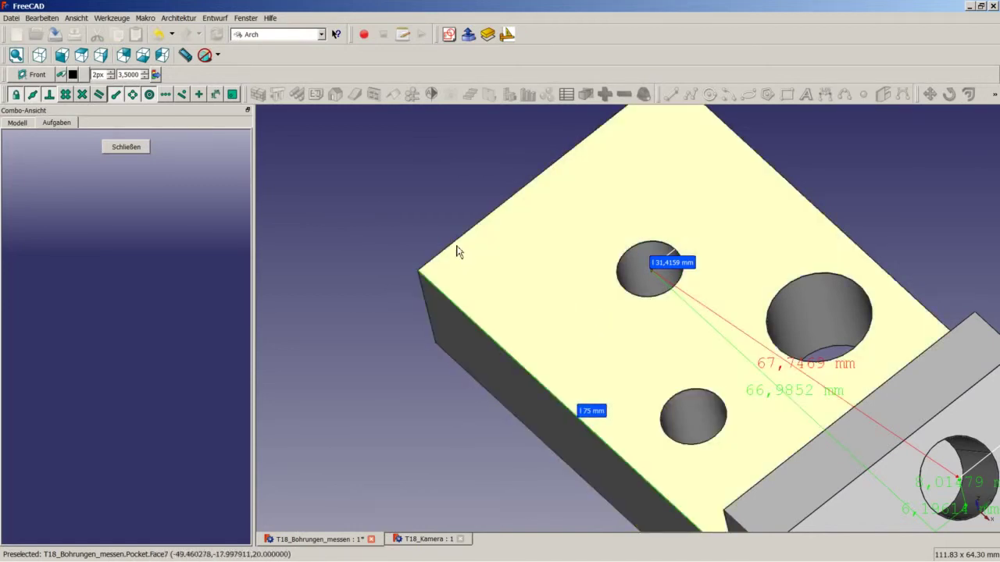
left_click(455, 242)
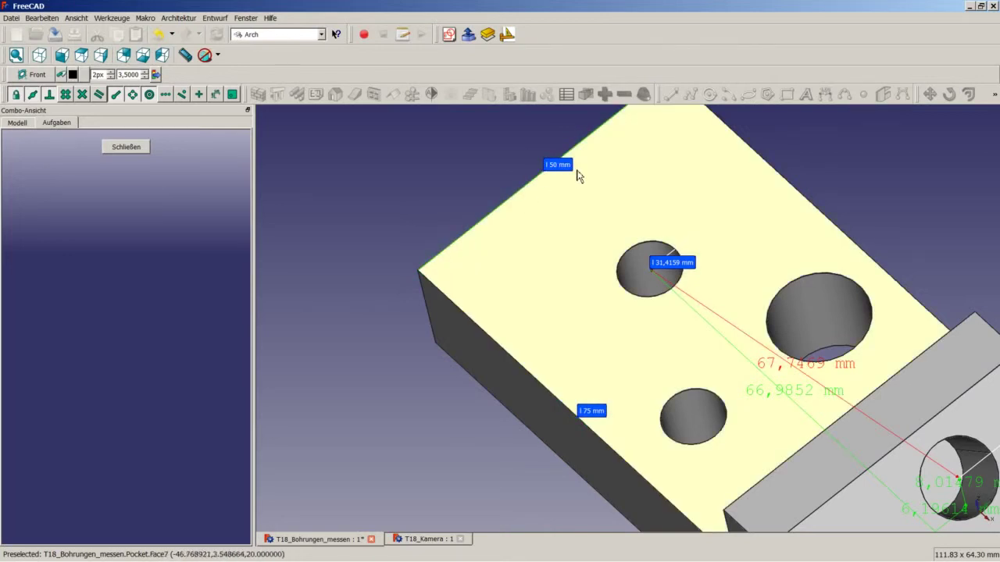
scroll(516, 218, "down", 2)
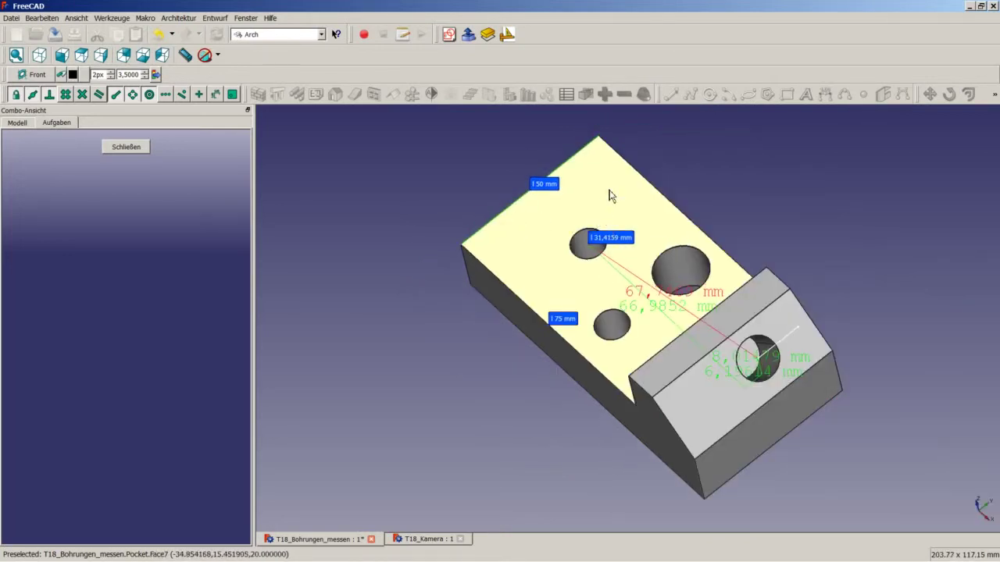
scroll(611, 196, "up", 1)
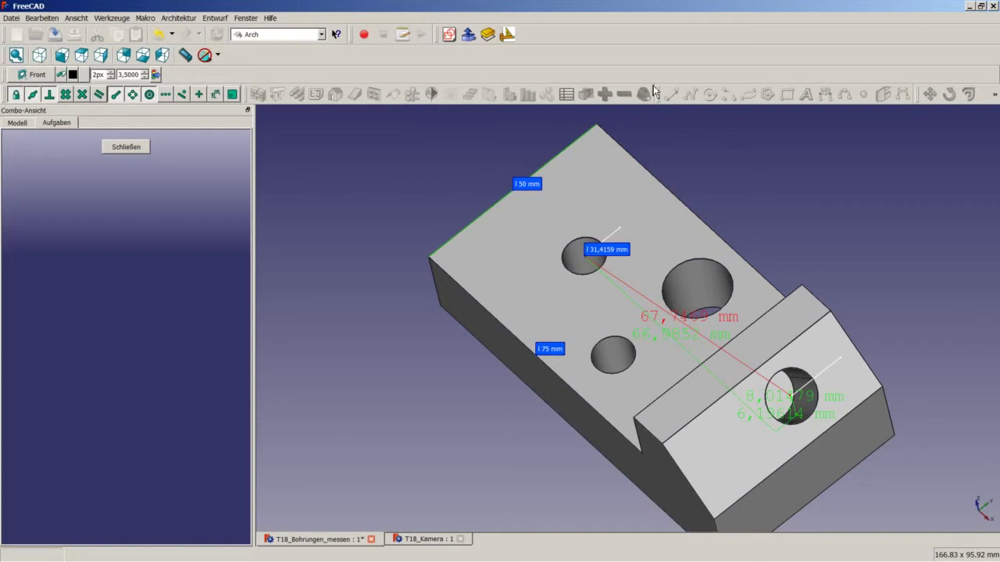
Close the Survey task panel to end measuring and remove the labels.
left_click(139, 150)
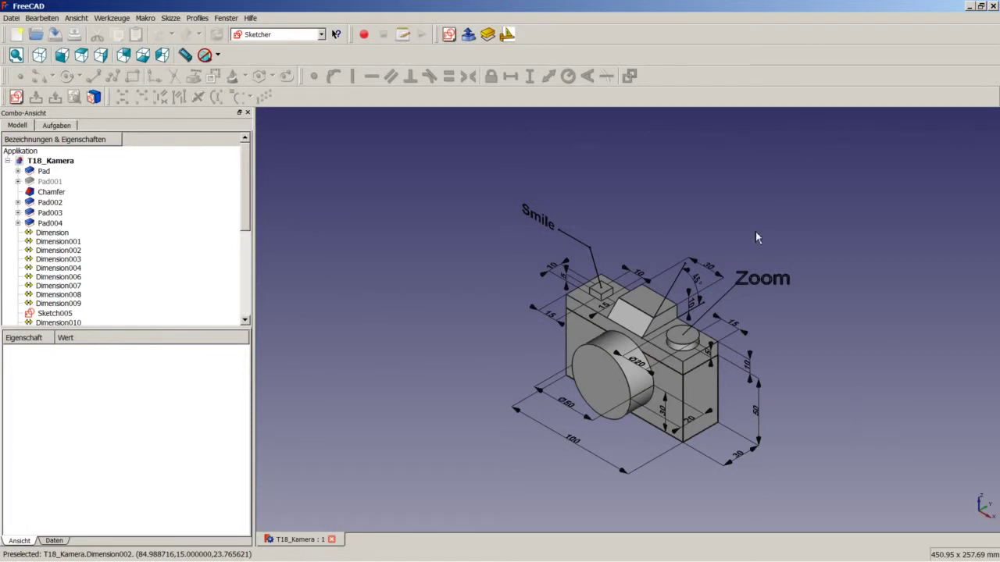
Create a new Part Design document and open a new sketch on the XY plane.
left_click(17, 34)
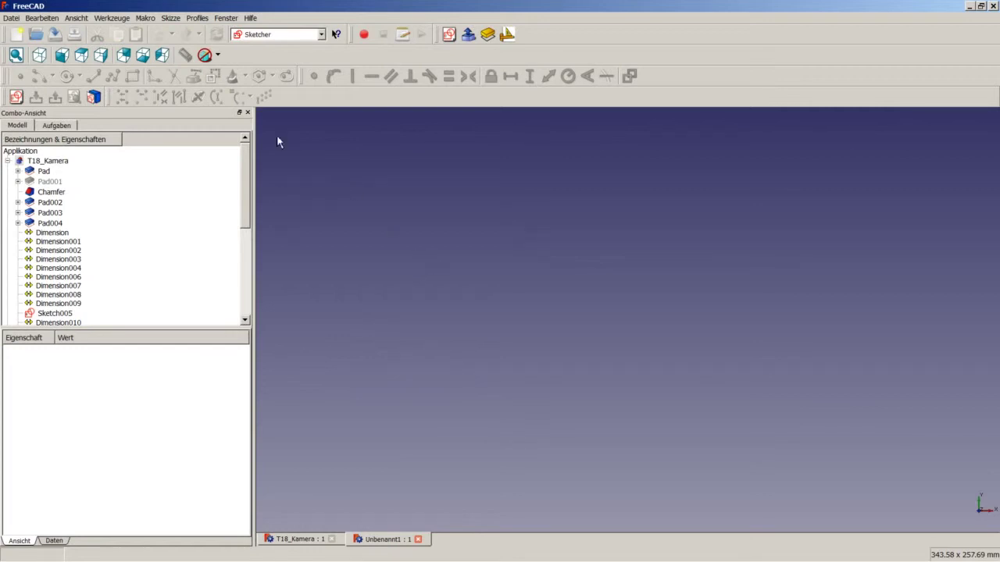
left_click(259, 34)
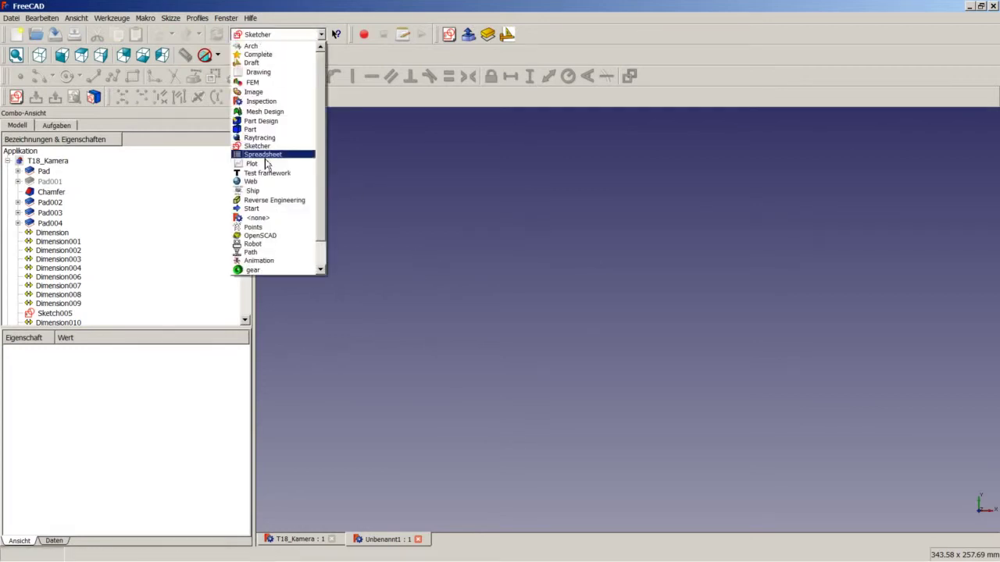
left_click(261, 121)
left_click(201, 99)
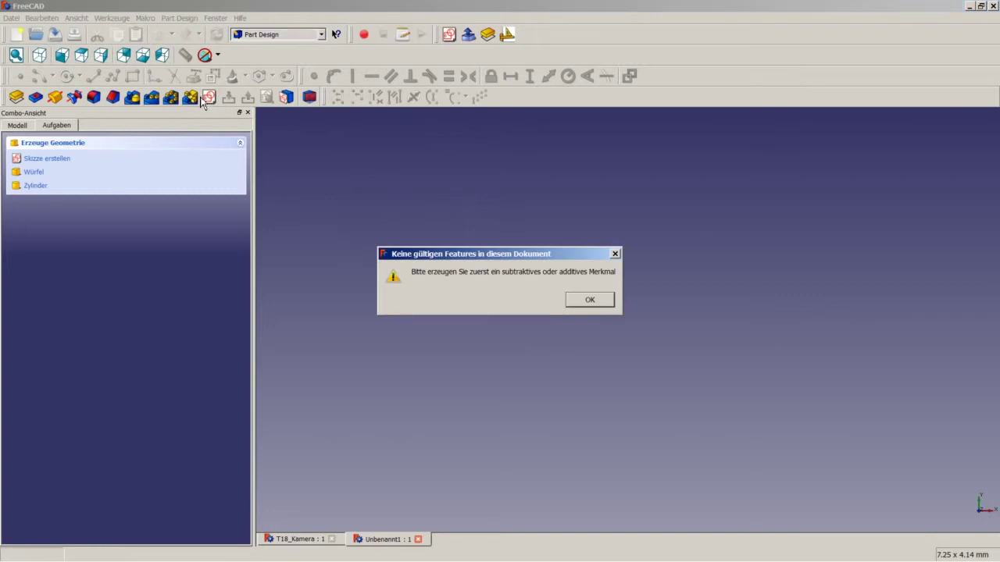
left_click(573, 304)
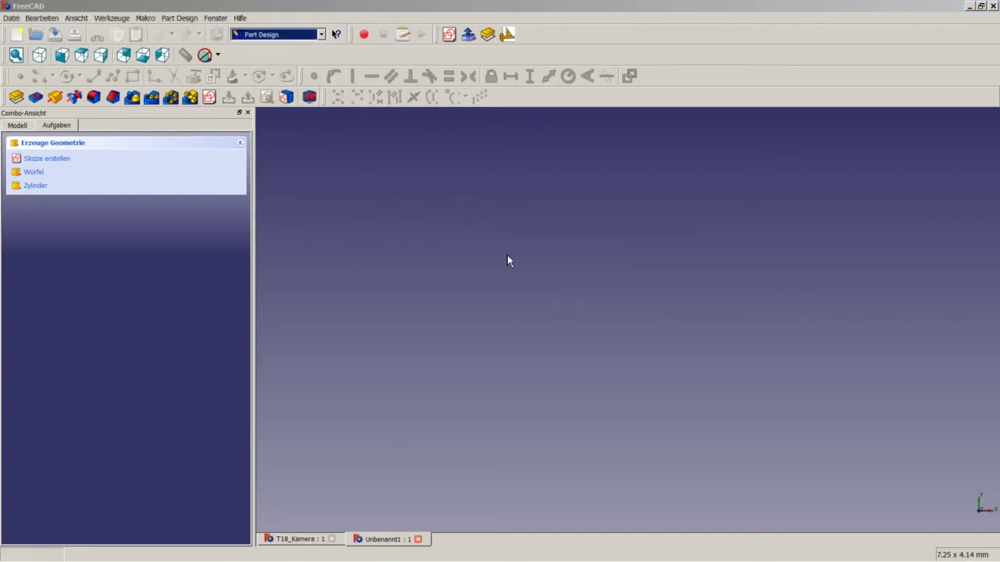
left_click(217, 101)
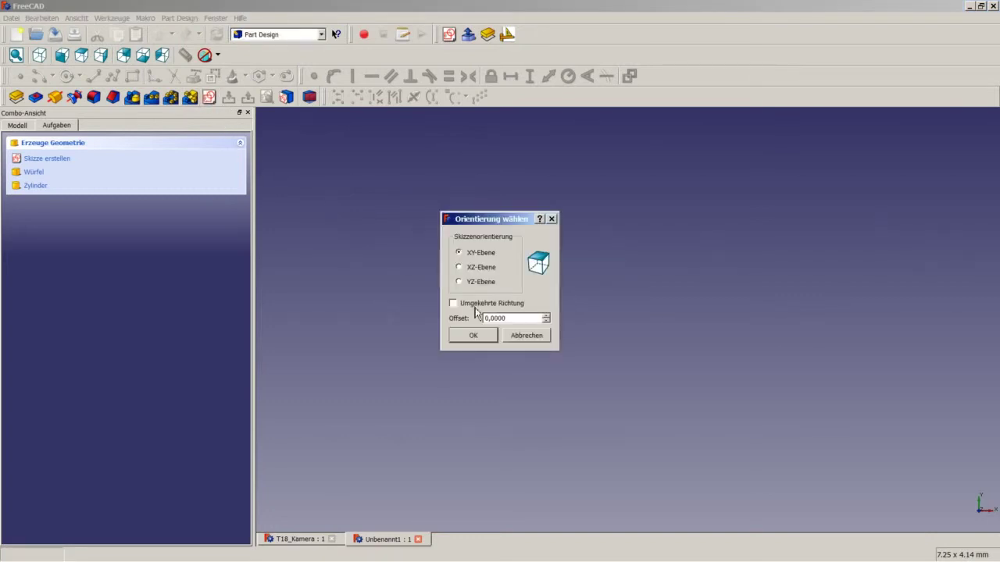
left_click(473, 337)
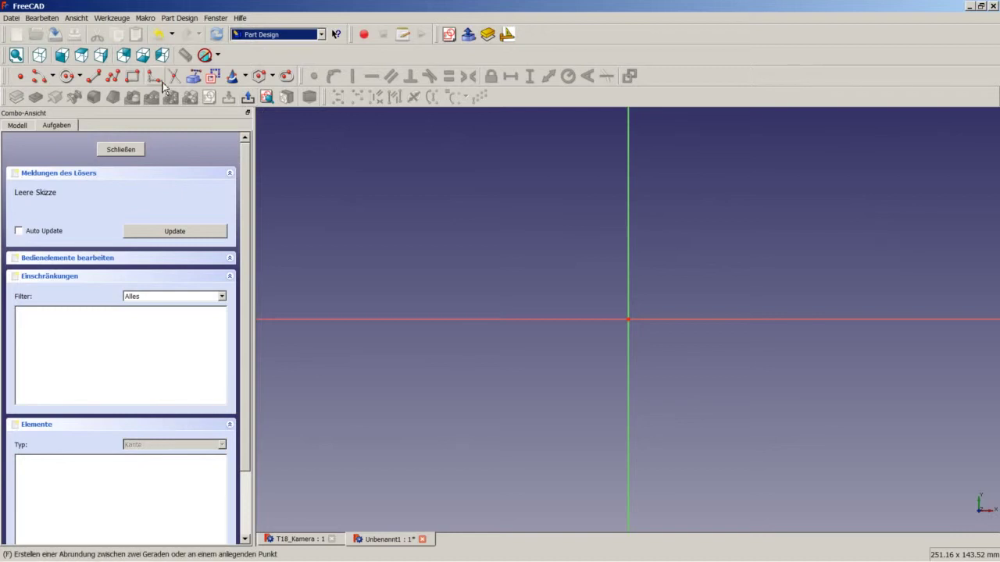
Draw a rectangle made symmetric about both the horizontal and vertical axes.
left_click(133, 76)
left_click(559, 367)
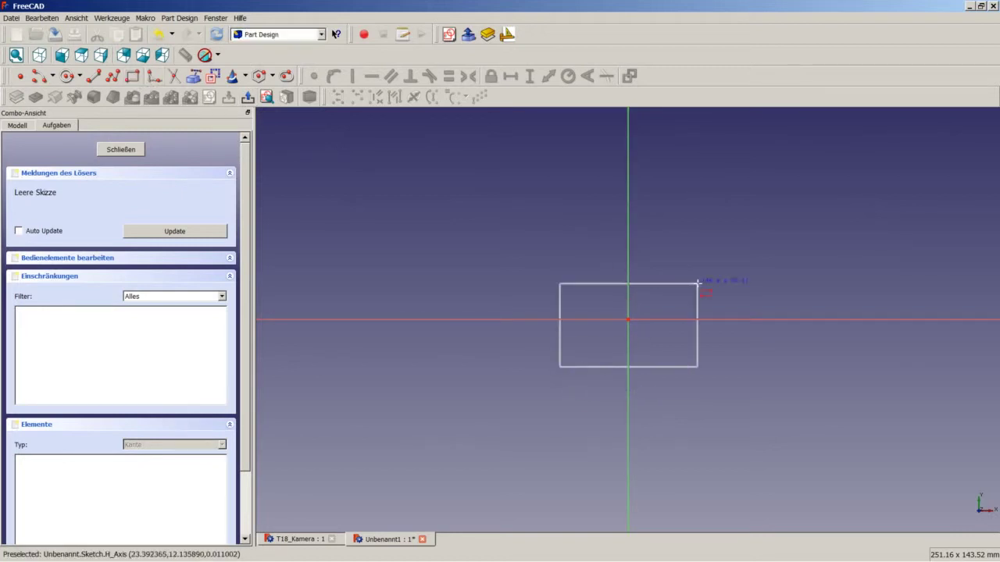
left_click(749, 263)
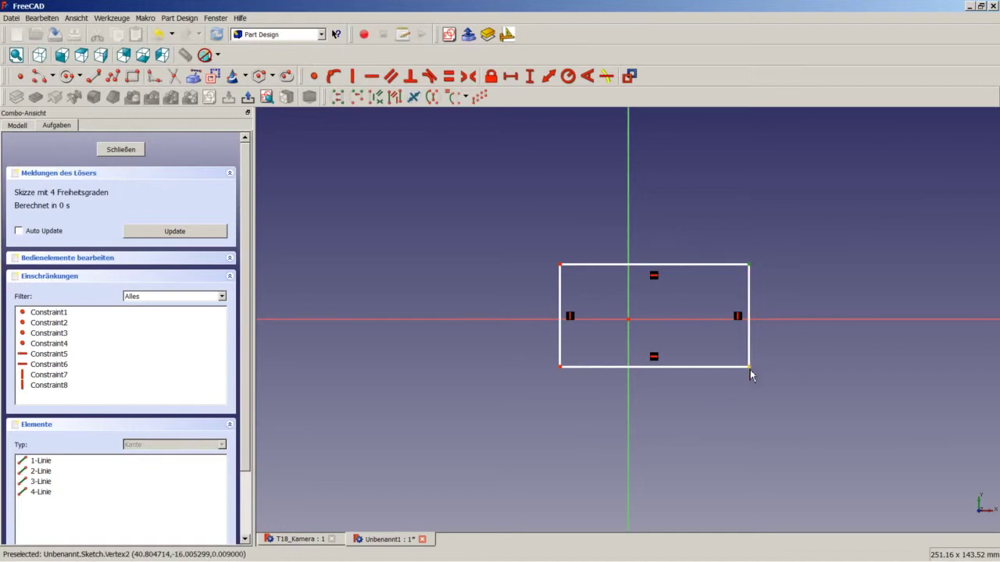
left_click(764, 320)
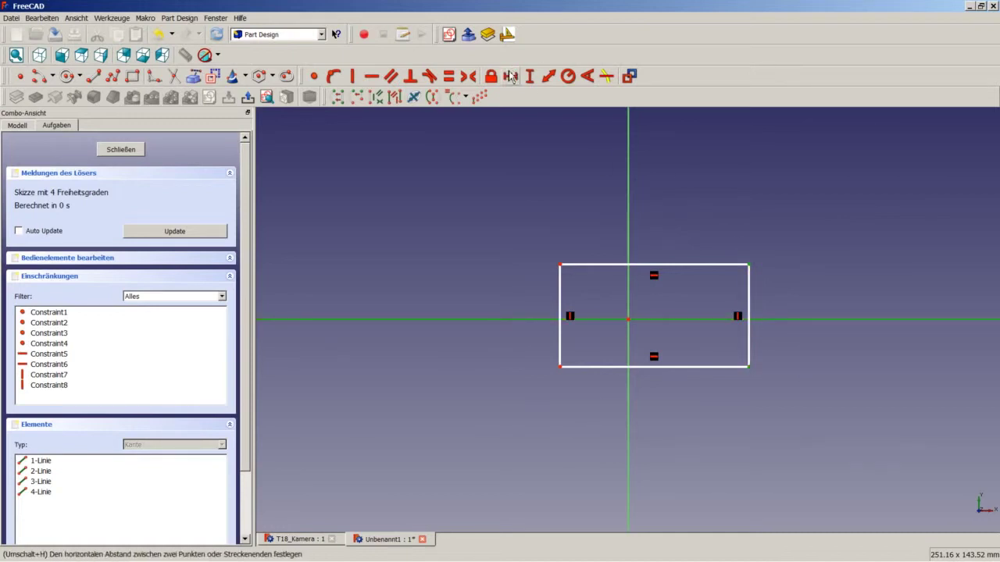
left_click(468, 76)
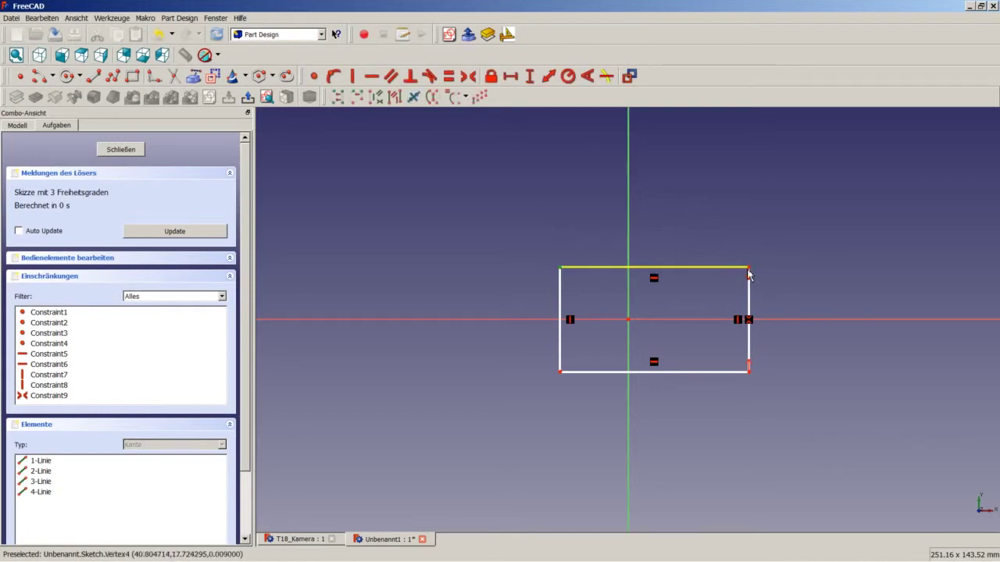
left_click(629, 235)
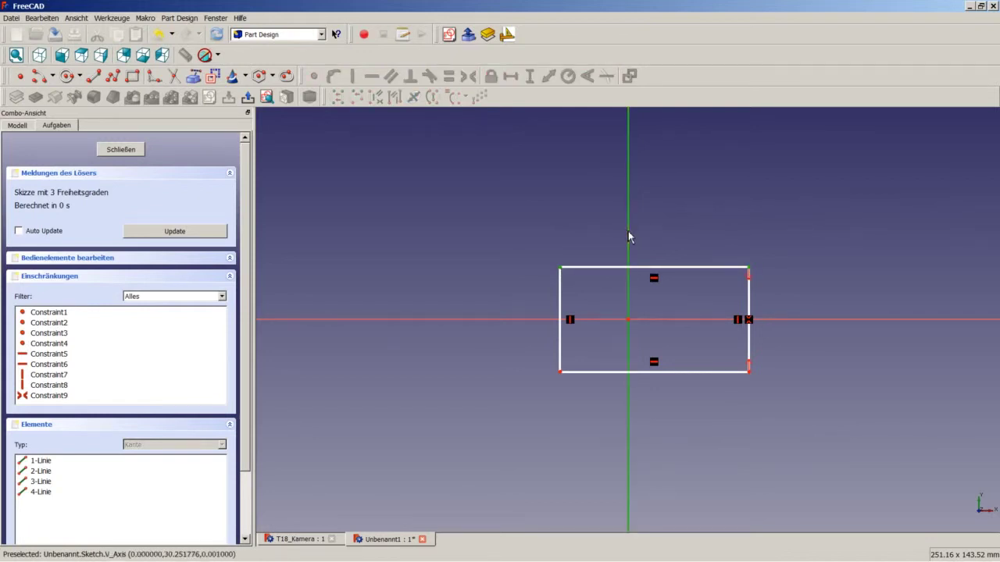
key("s")
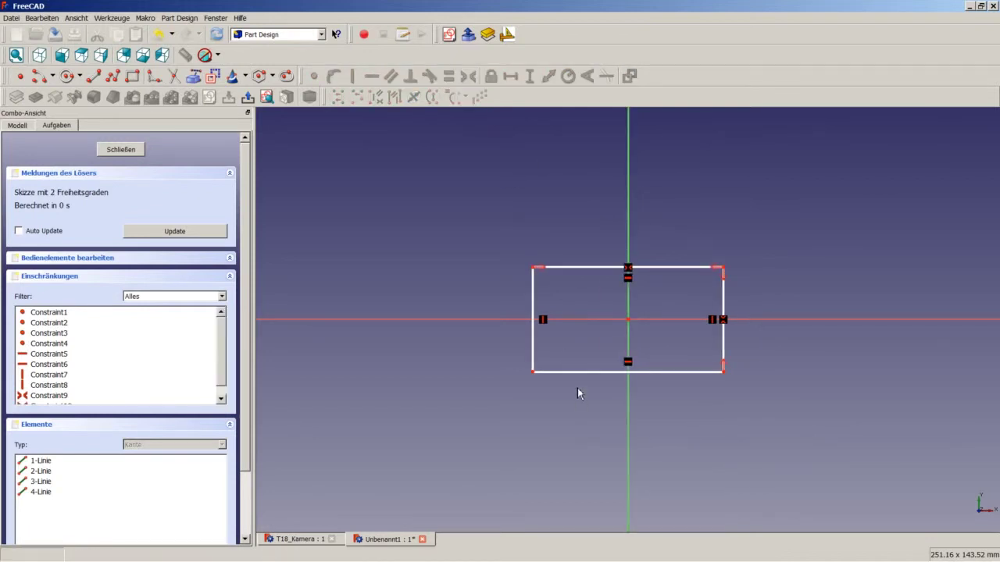
Dimension the rectangle to 100 mm width and 30 mm height.
left_click(577, 374)
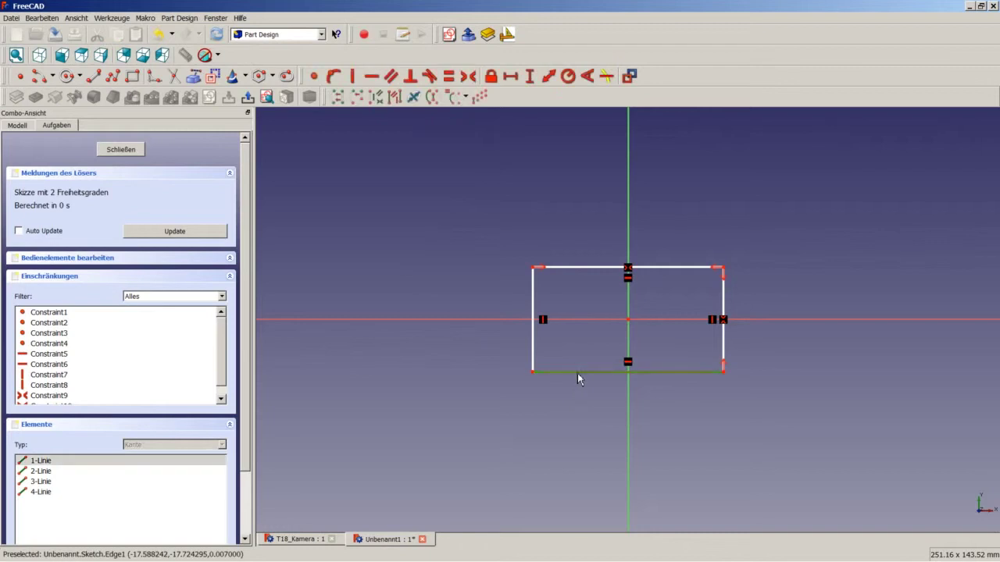
left_click(510, 77)
type("100")
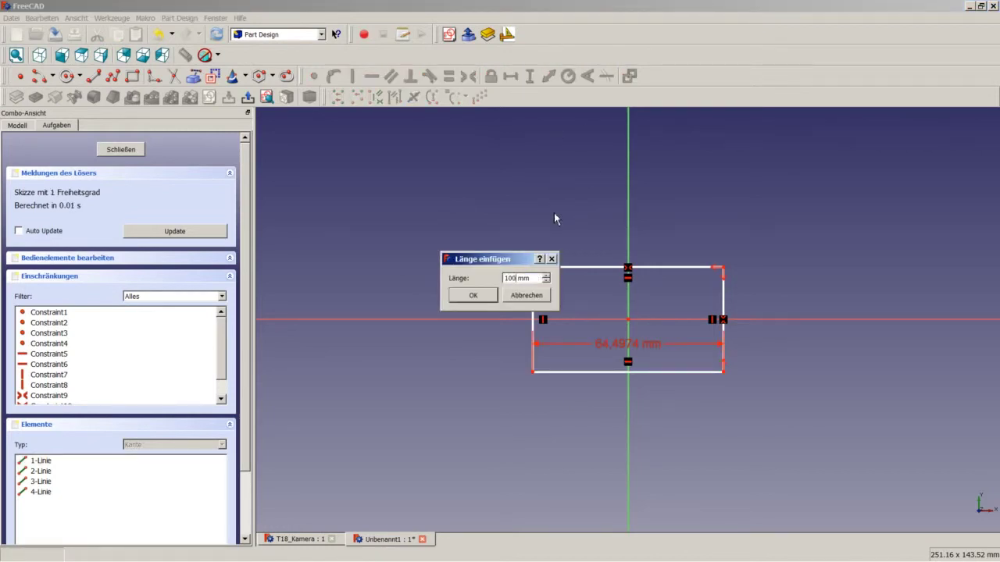
key("Return")
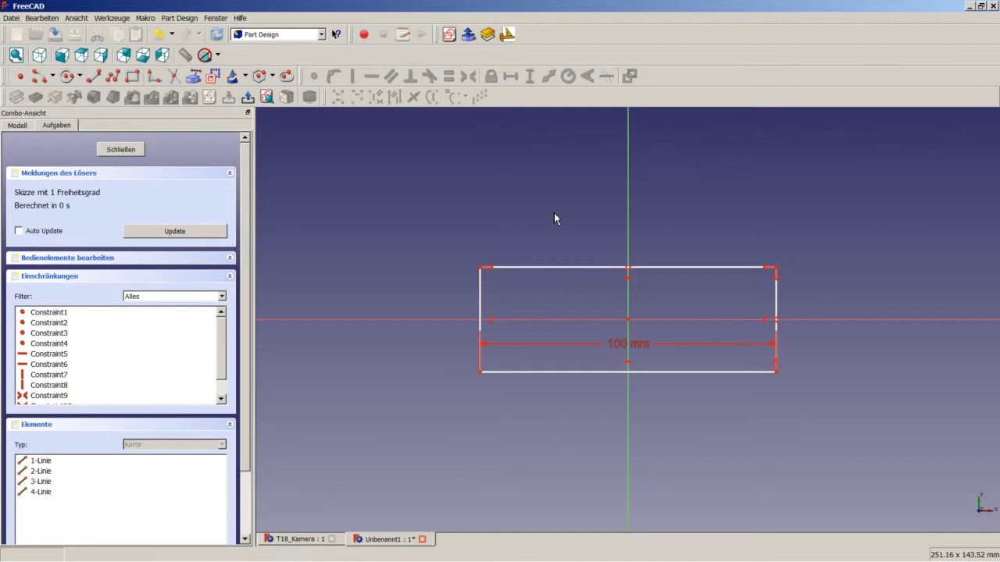
left_click_drag(629, 350, 617, 407)
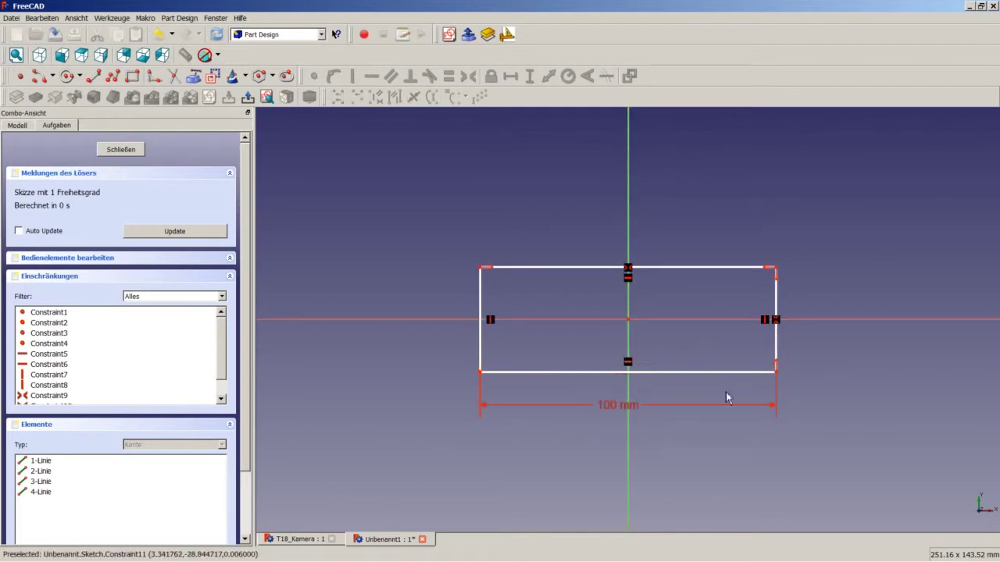
left_click(777, 357)
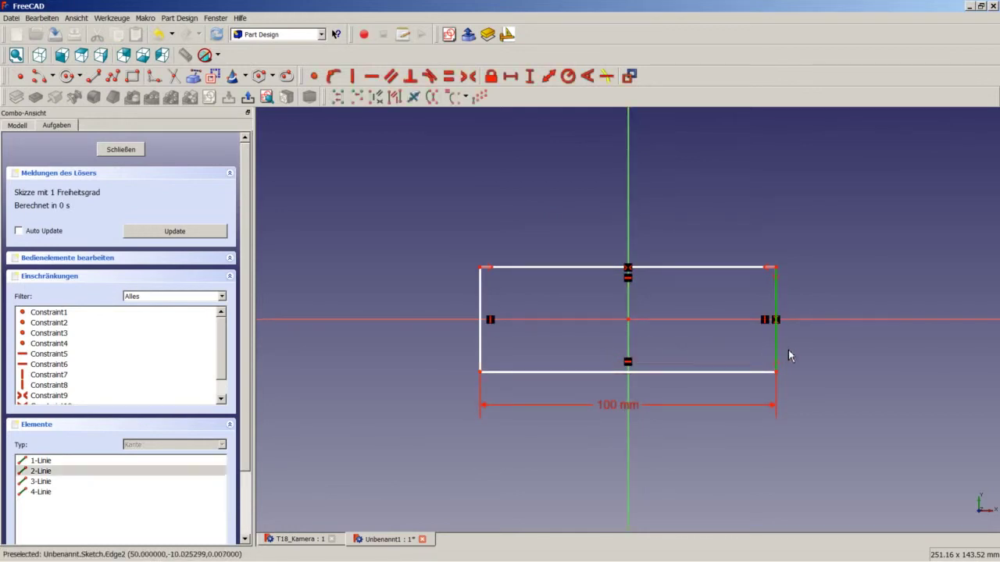
left_click(532, 77)
type("3")
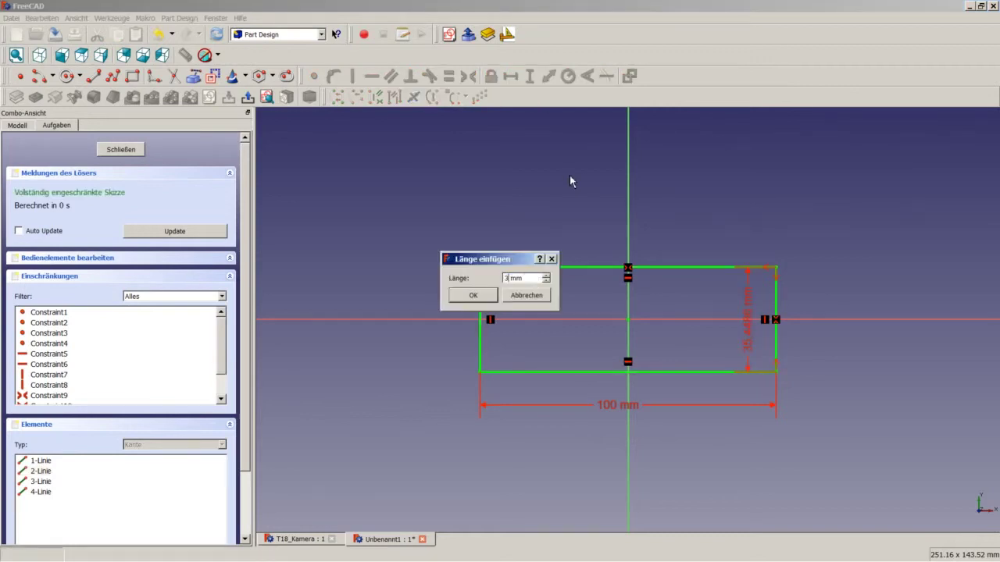
type("0")
key("Return")
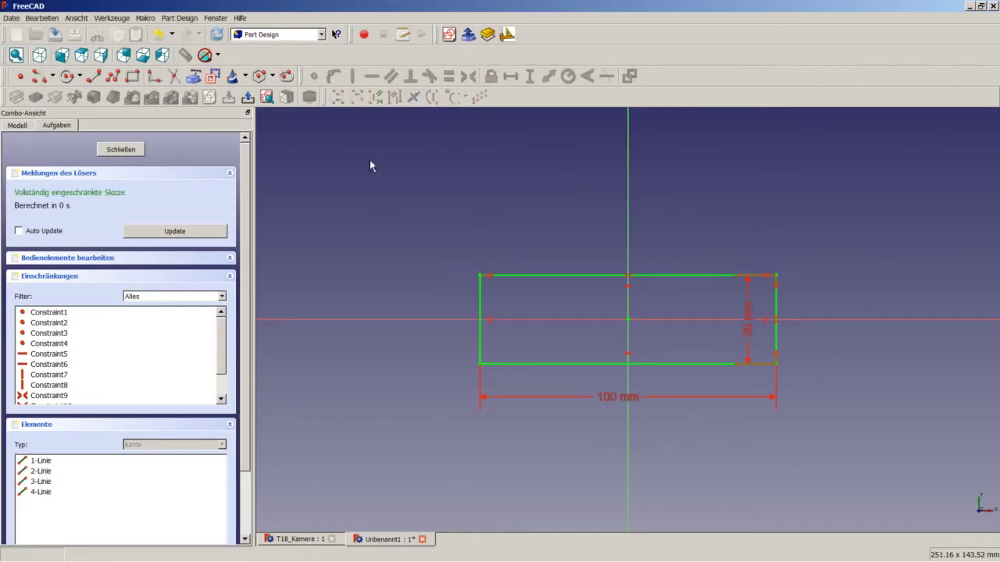
Close the rectangle sketch, pad it 50 mm, and fit the box in isometric view.
left_click(107, 151)
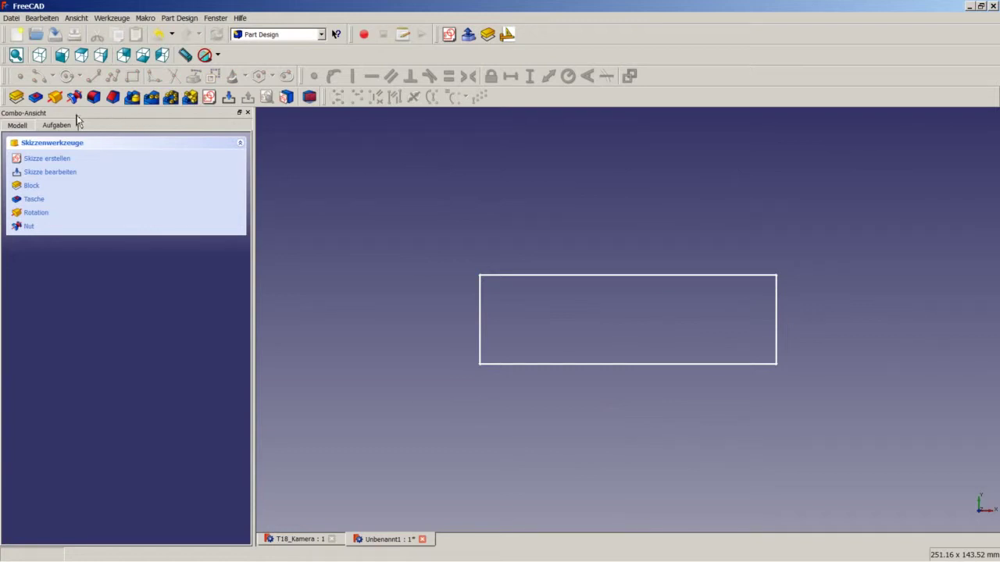
left_click(16, 97)
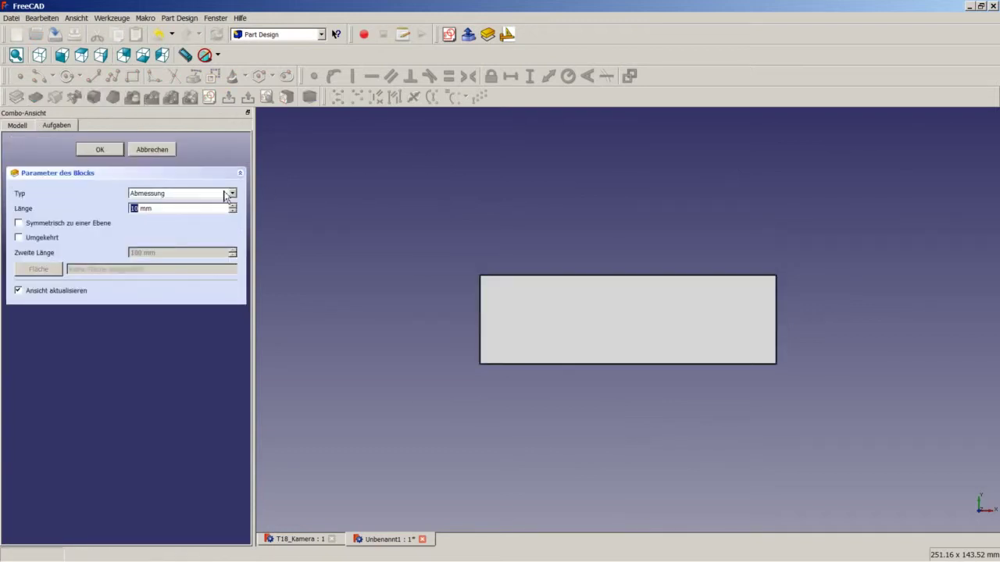
type("50")
left_click(107, 155)
left_click(39, 55)
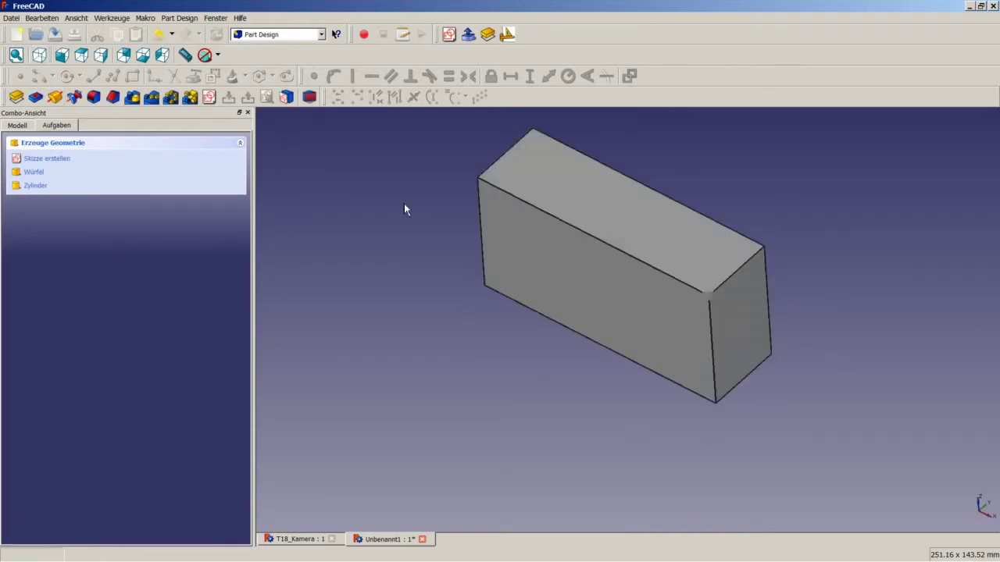
right_click(442, 227)
left_click(457, 234)
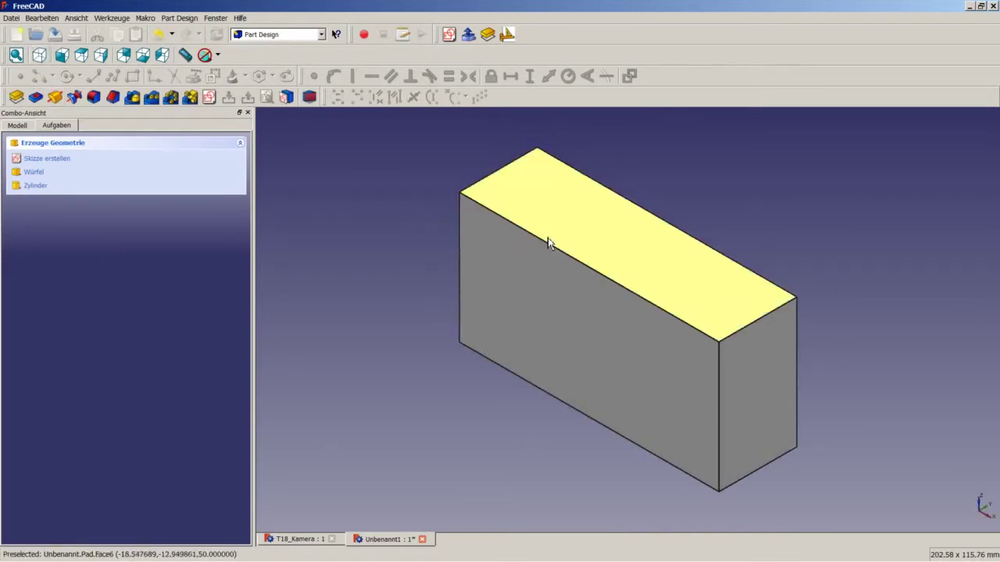
Create a new sketch on the XZ plane.
left_click(209, 99)
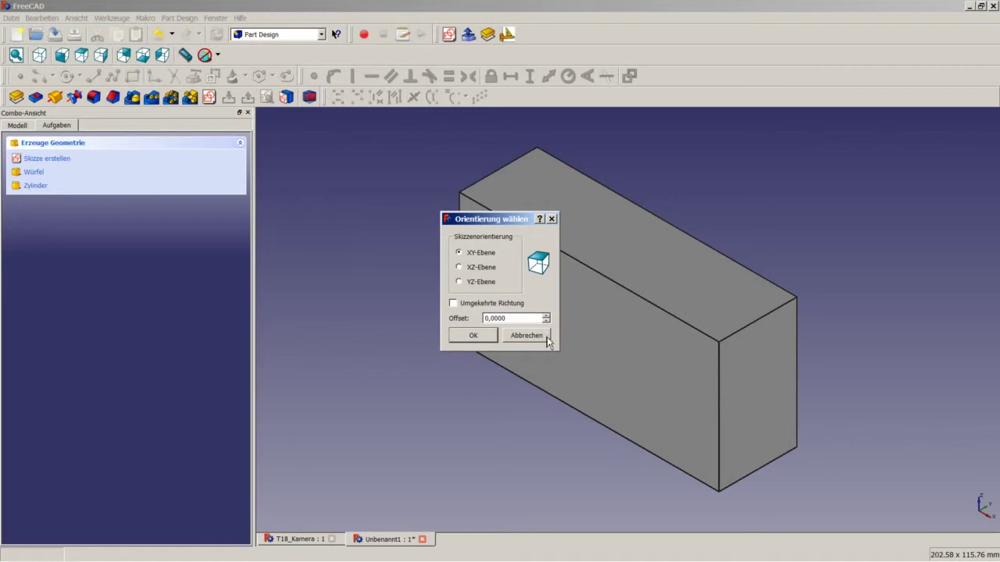
left_click(472, 267)
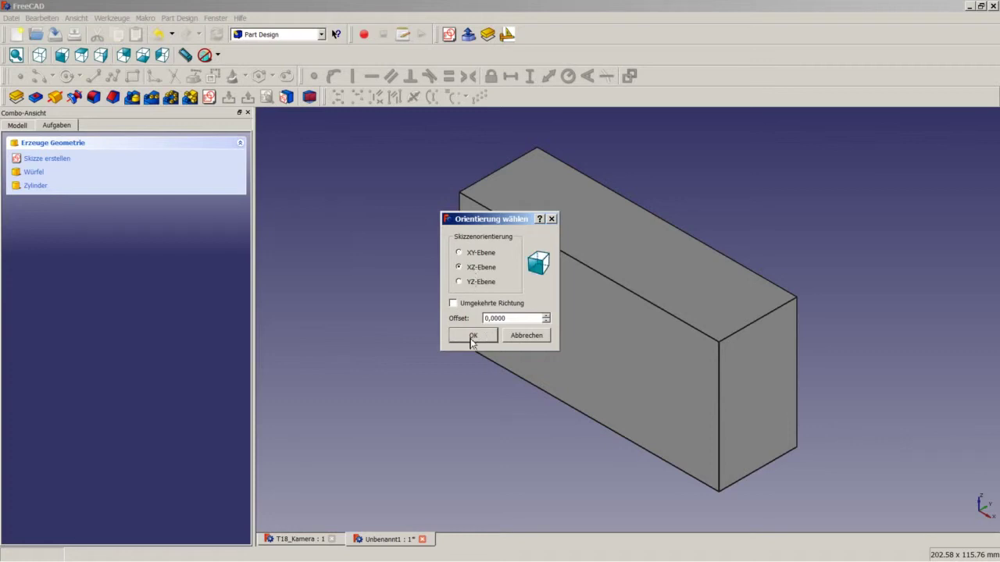
left_click(471, 335)
scroll(584, 163, "down", 3)
scroll(598, 143, "up", 3)
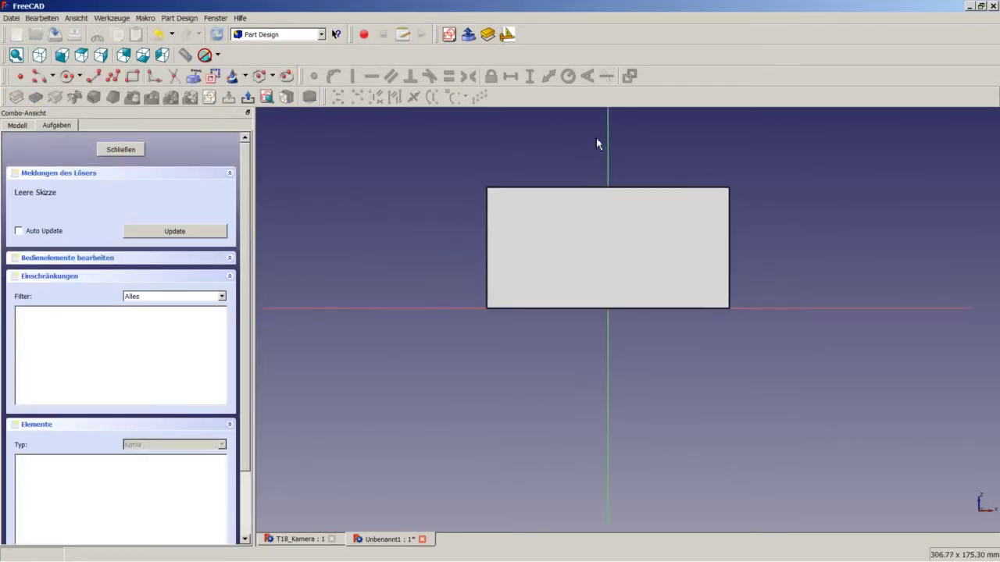
scroll(595, 125, "up", 2)
Draw a closed eight-line stepped polyline outline above the box.
left_click(131, 78)
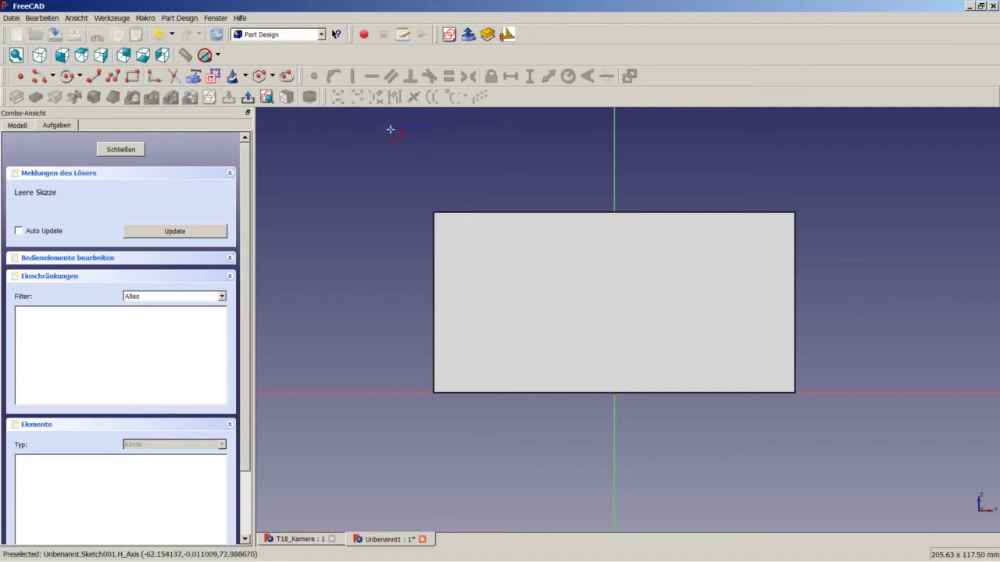
left_click(446, 172)
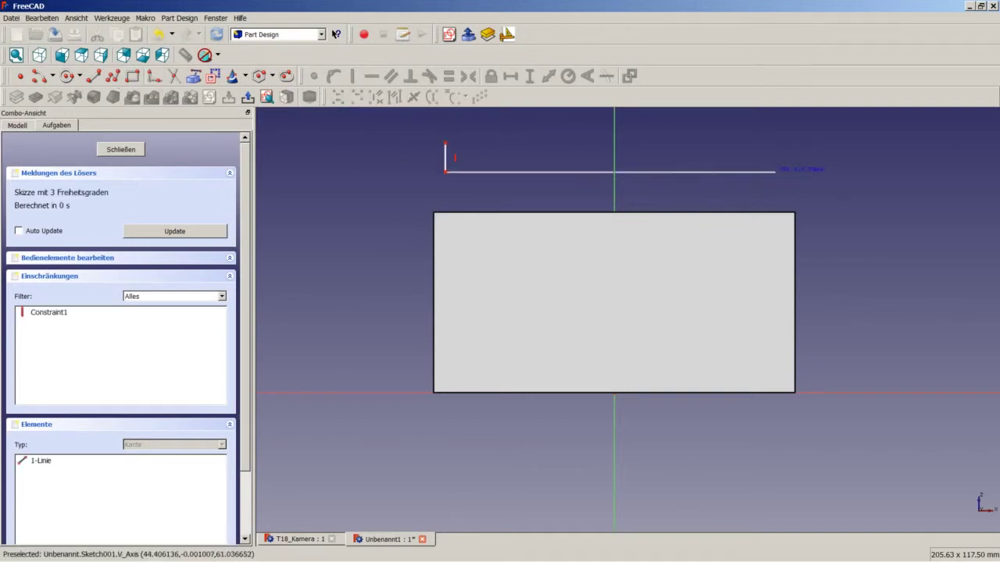
left_click(790, 171)
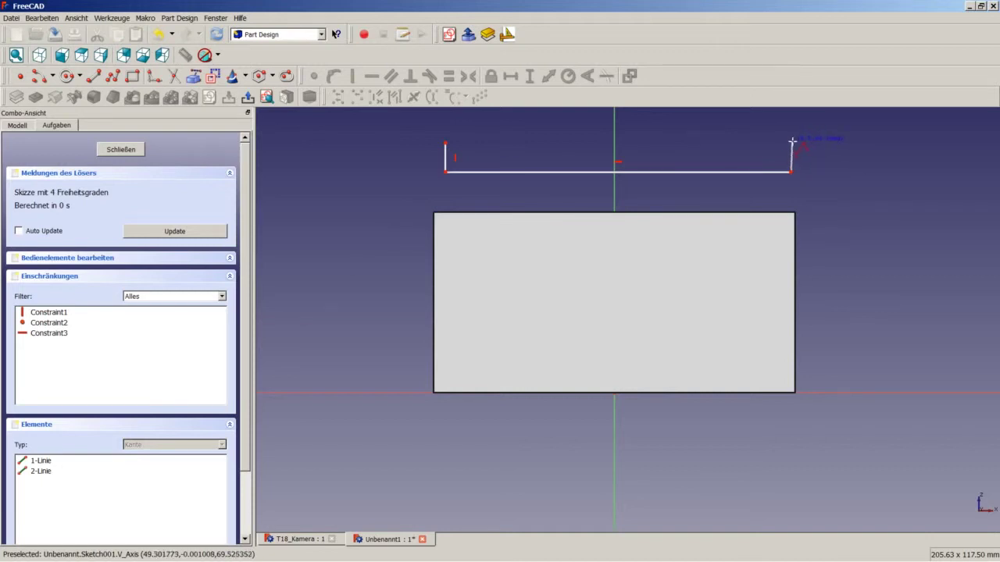
left_click(790, 145)
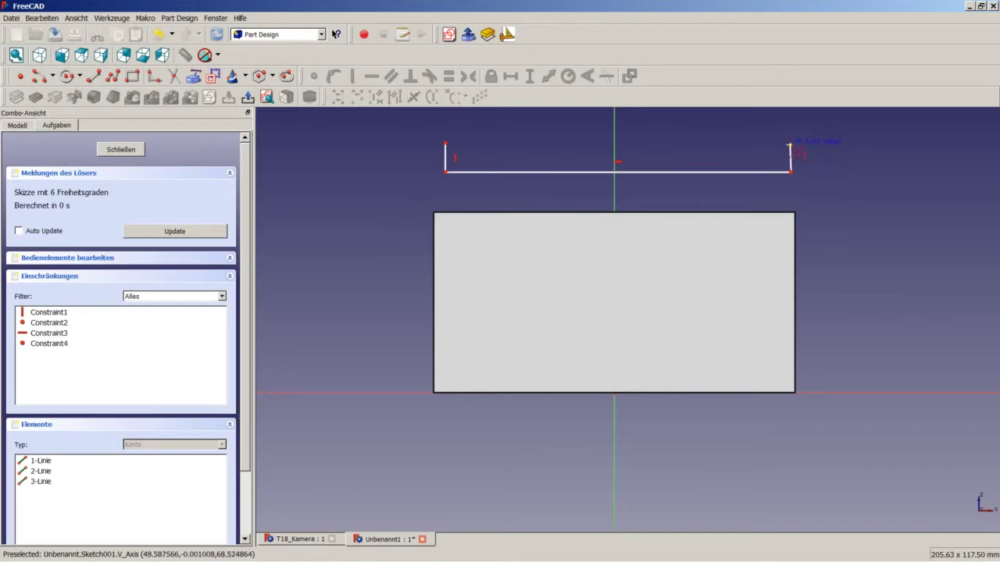
left_click(658, 144)
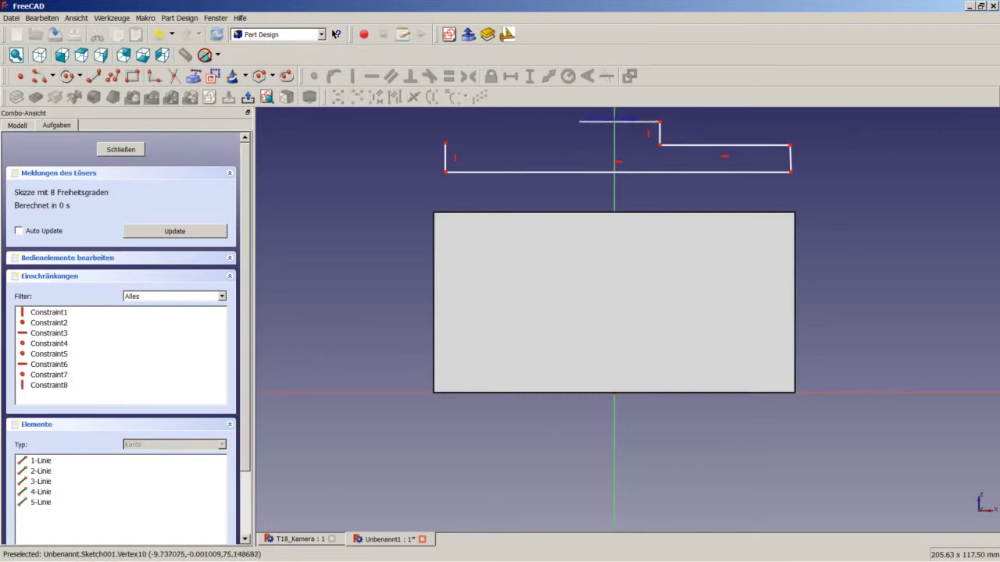
left_click(579, 121)
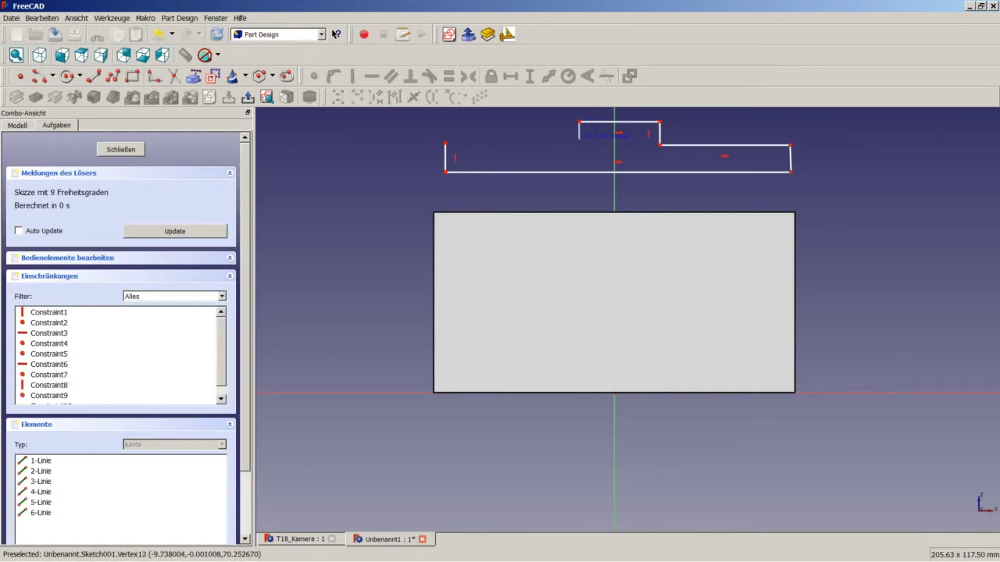
left_click(579, 138)
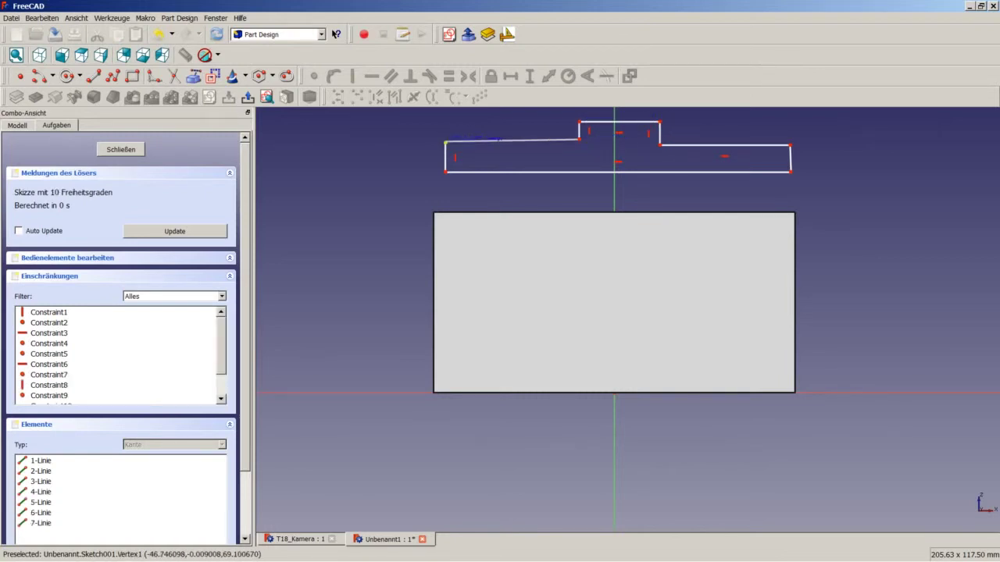
left_click(446, 142)
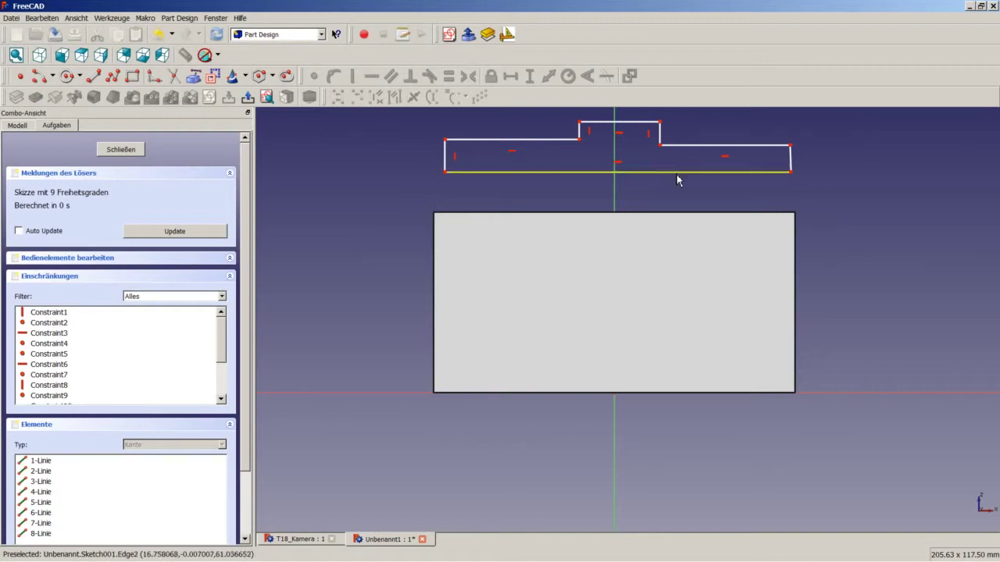
Make the right end edge vertical and the left and right end edges equal.
left_click(790, 157)
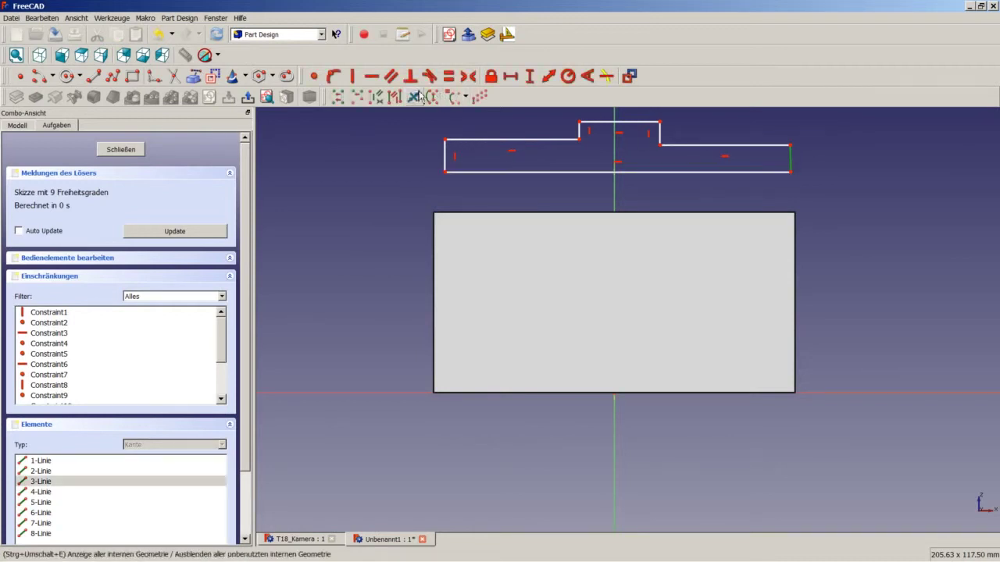
left_click(355, 78)
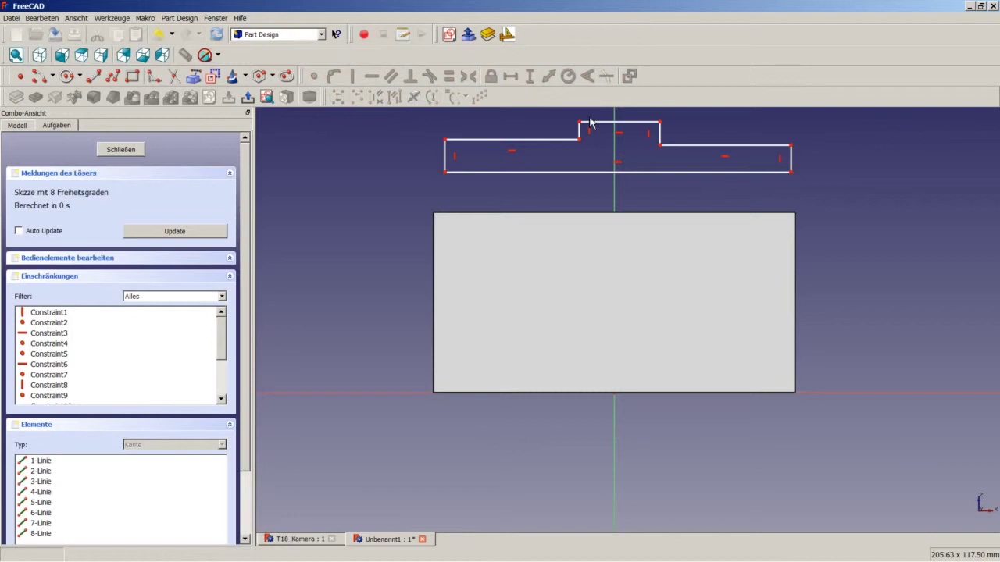
scroll(591, 117, "down", 3)
scroll(592, 116, "up", 2)
scroll(593, 116, "up", 3)
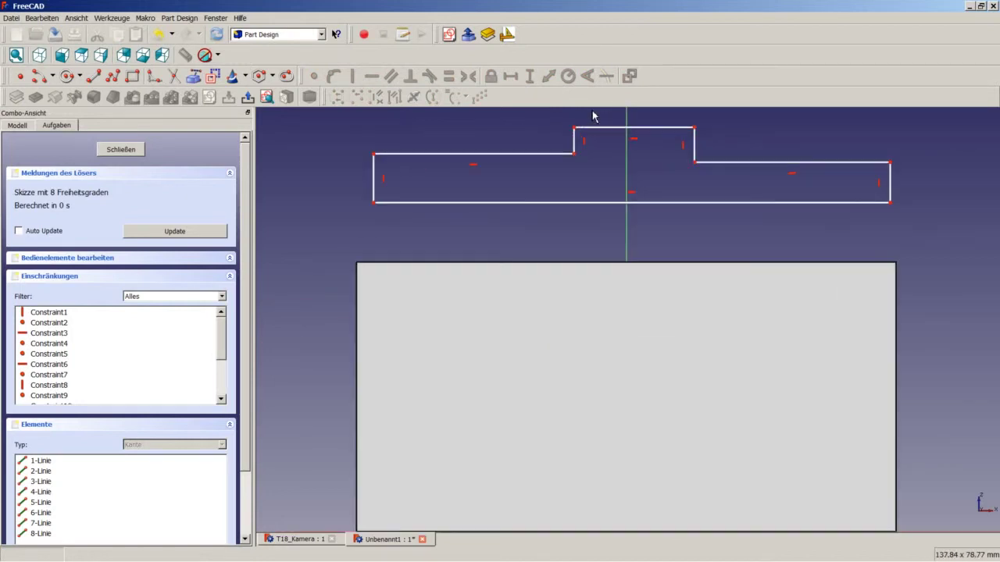
left_click(891, 195)
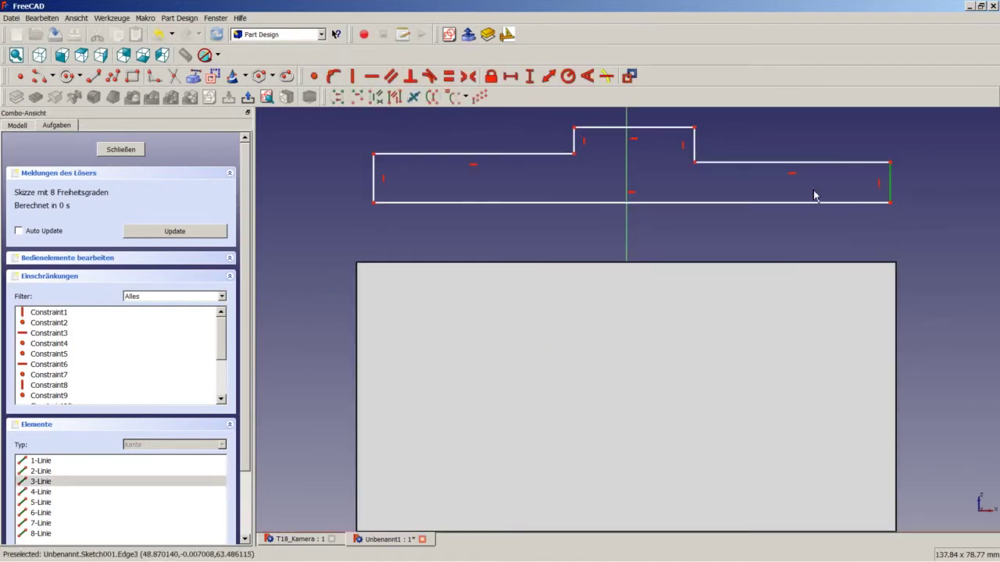
left_click(377, 186)
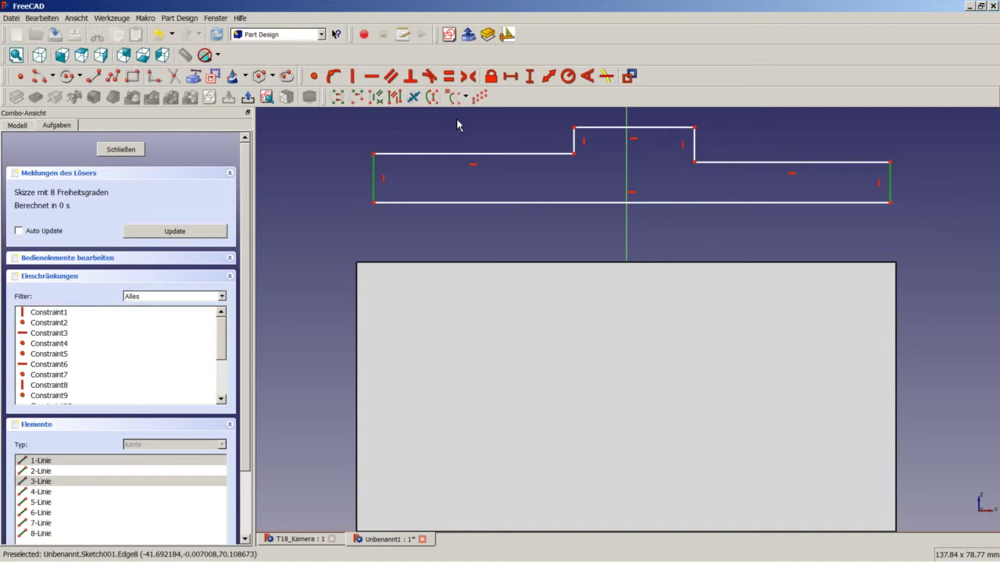
left_click(450, 77)
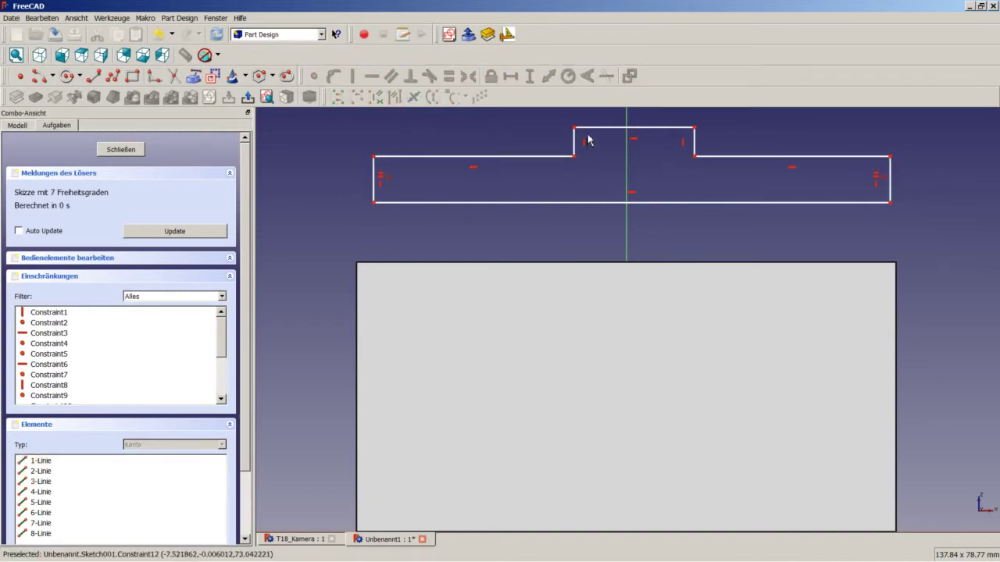
Make the profile symmetric about the vertical axis and its upper side edges equal.
left_click(374, 204)
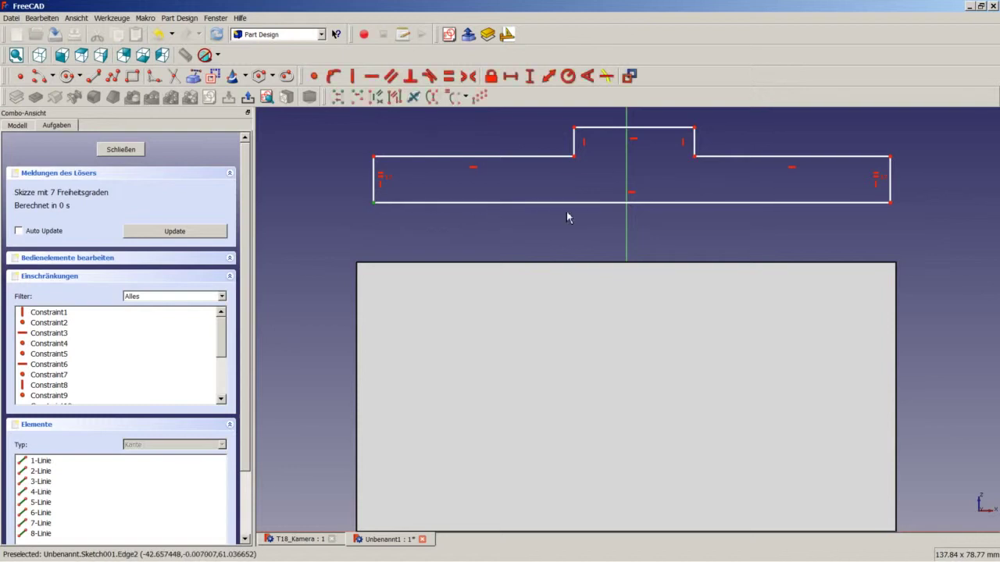
left_click(889, 202)
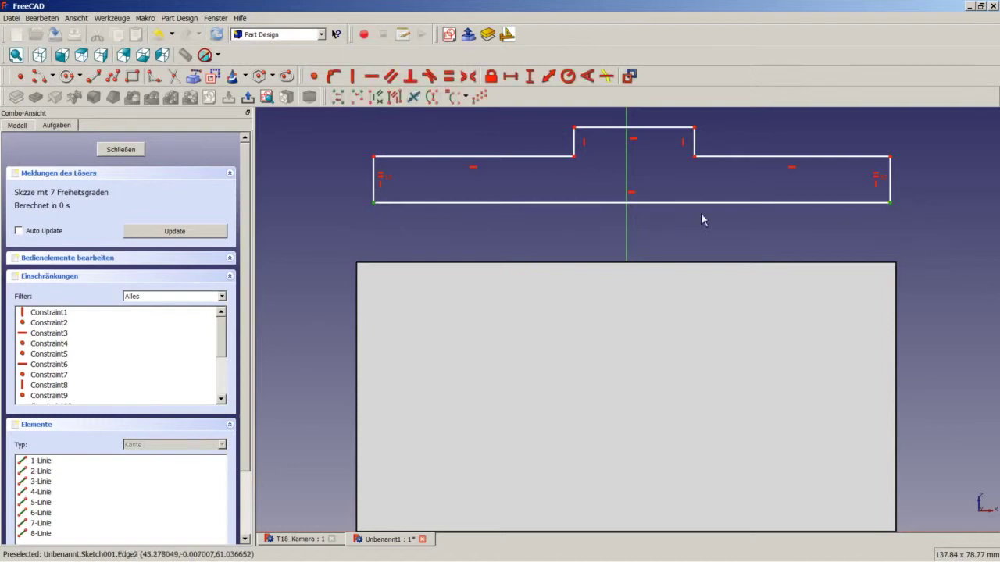
left_click(627, 223)
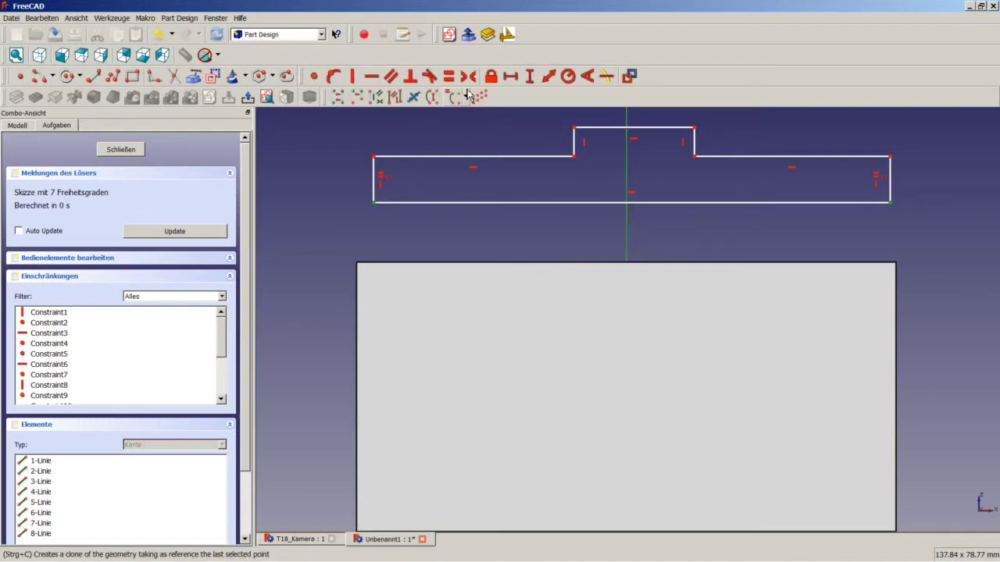
key("s")
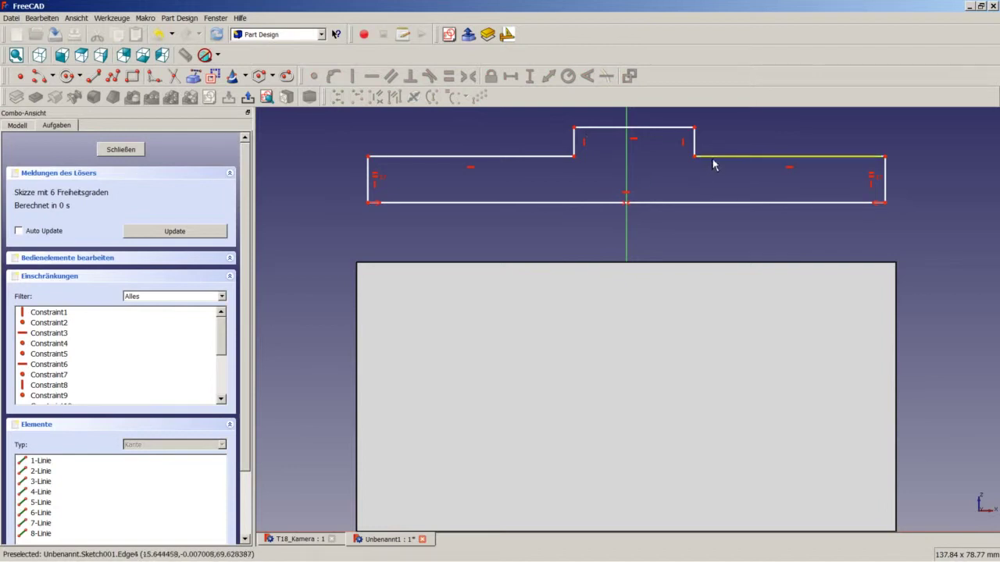
left_click(713, 157)
left_click(553, 161)
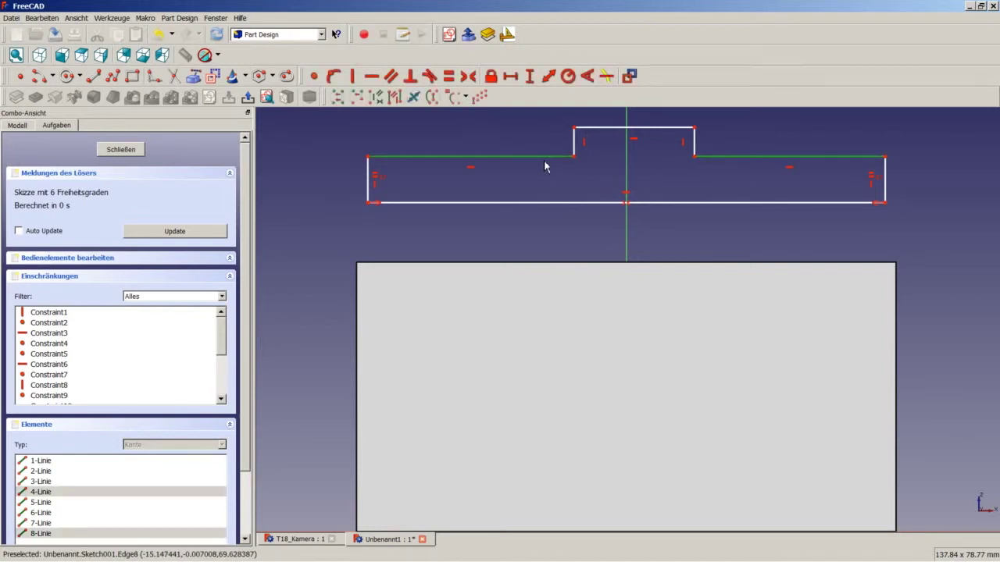
left_click(450, 78)
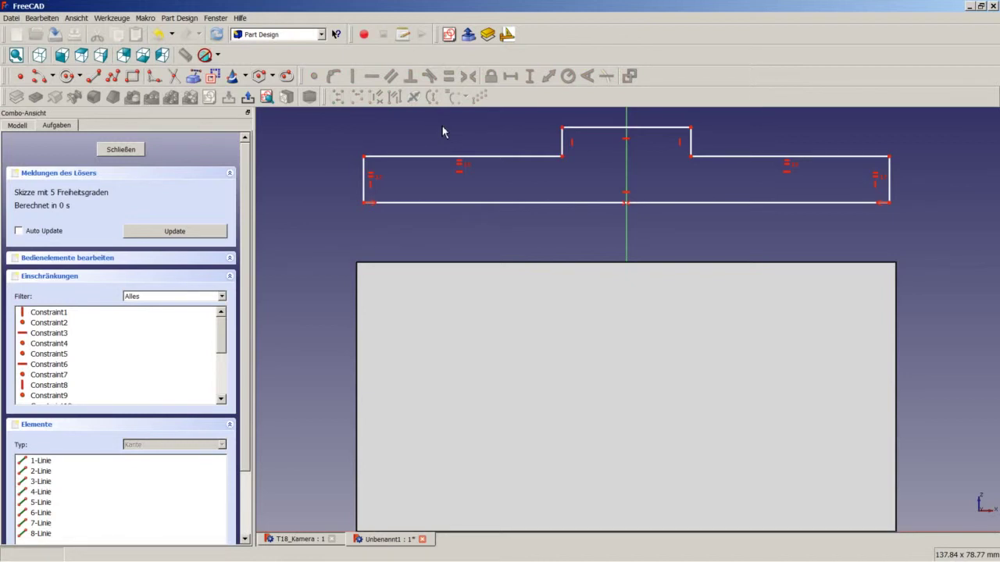
Fix the profile's right edge height at the suggested value.
left_click(890, 191)
scroll(821, 144, "down", 3)
scroll(807, 131, "up", 2)
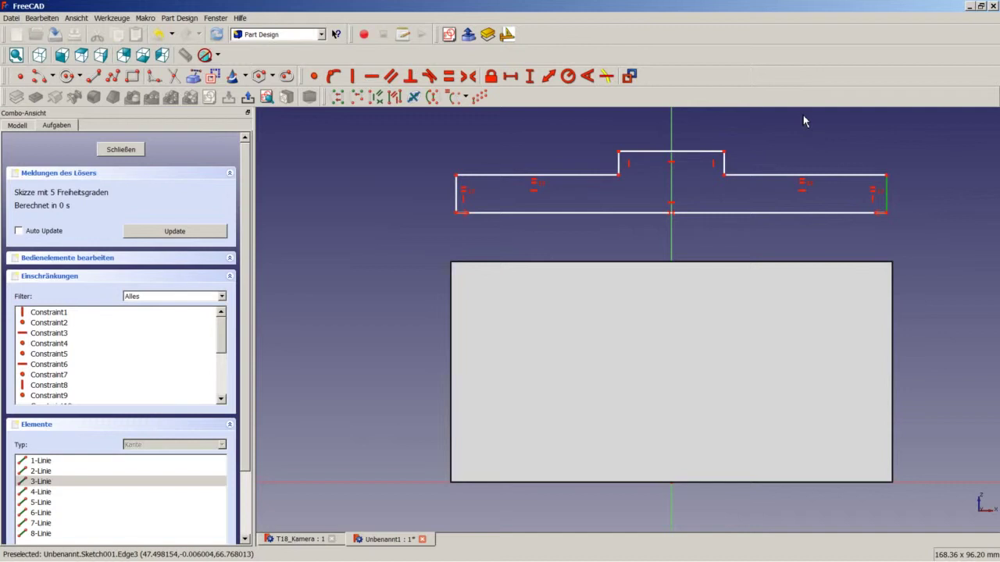
scroll(806, 125, "up", 1)
left_click(529, 78)
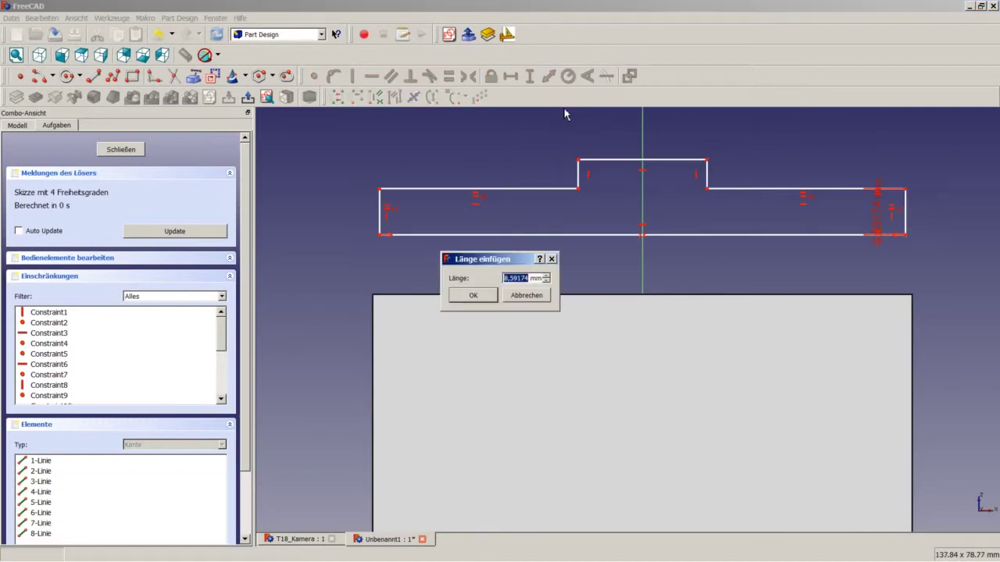
key("Return")
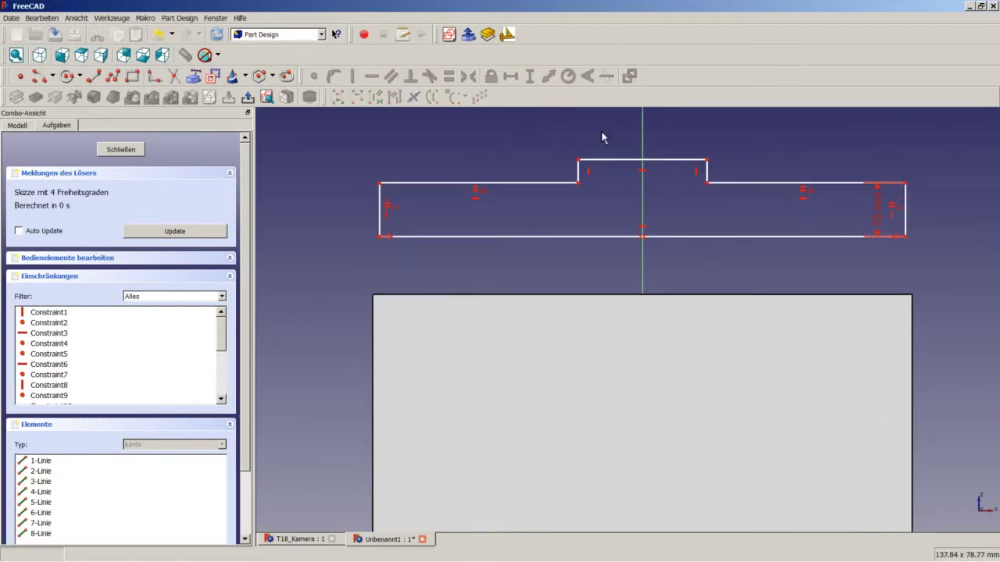
left_click_drag(881, 223, 940, 224)
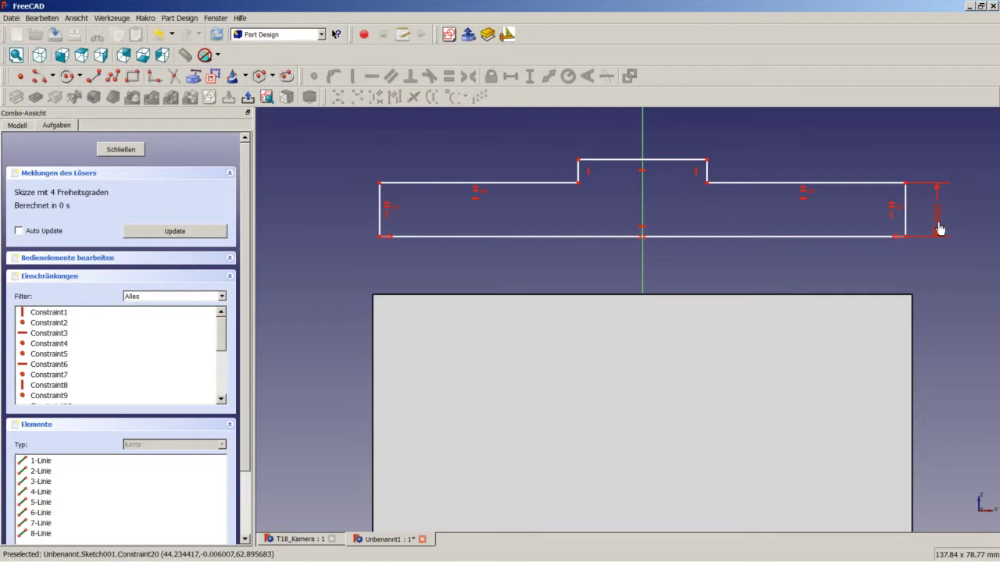
Dimension the raised step 10 mm tall and 30 mm wide.
left_click(707, 181)
left_click(530, 76)
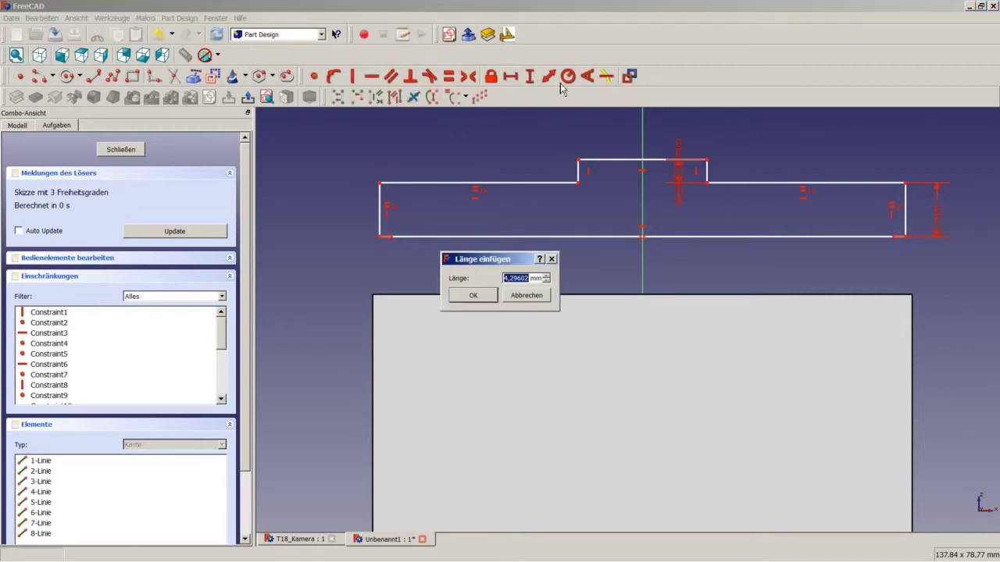
type("10")
key("Return")
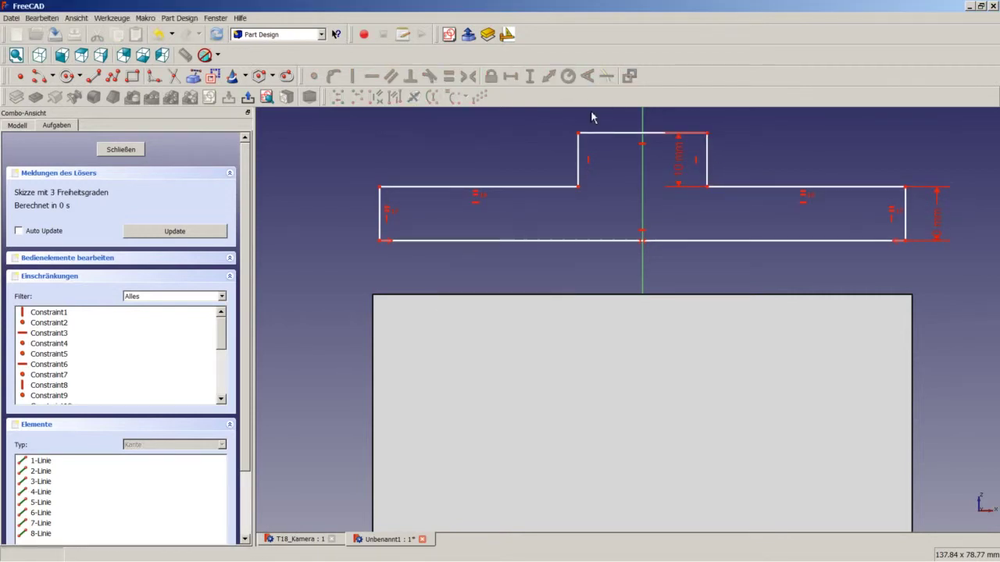
left_click_drag(669, 174, 752, 162)
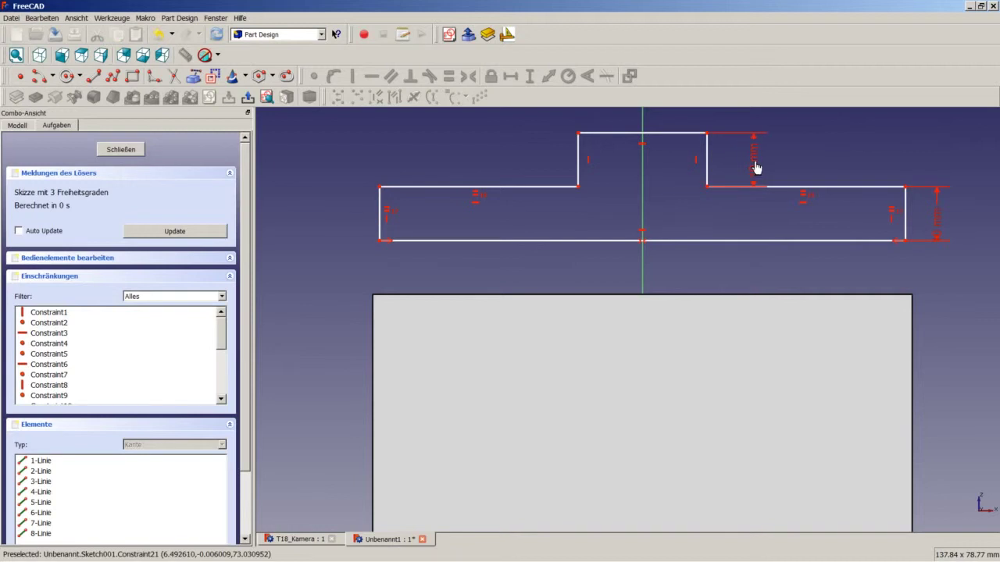
left_click(667, 147)
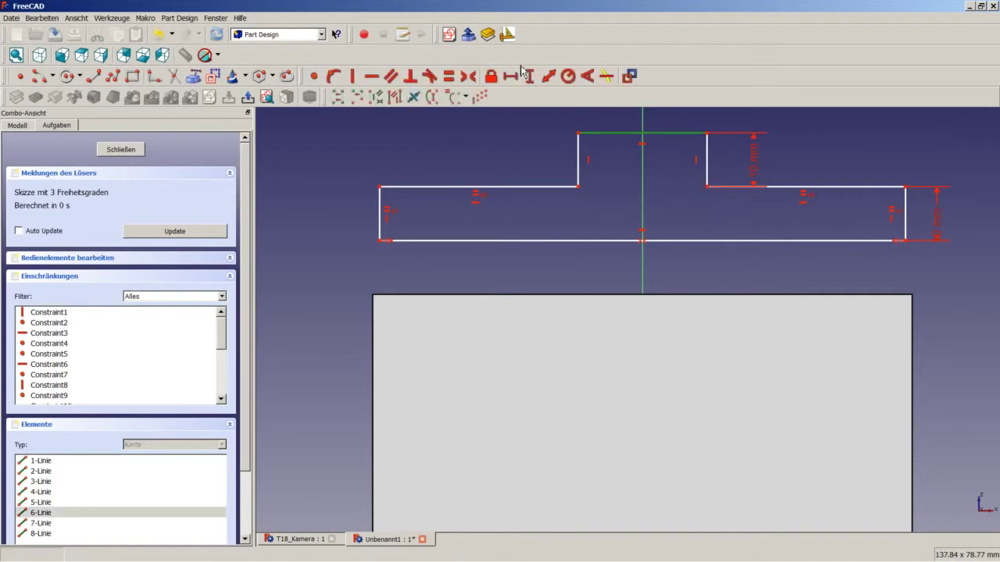
left_click(510, 75)
type("3")
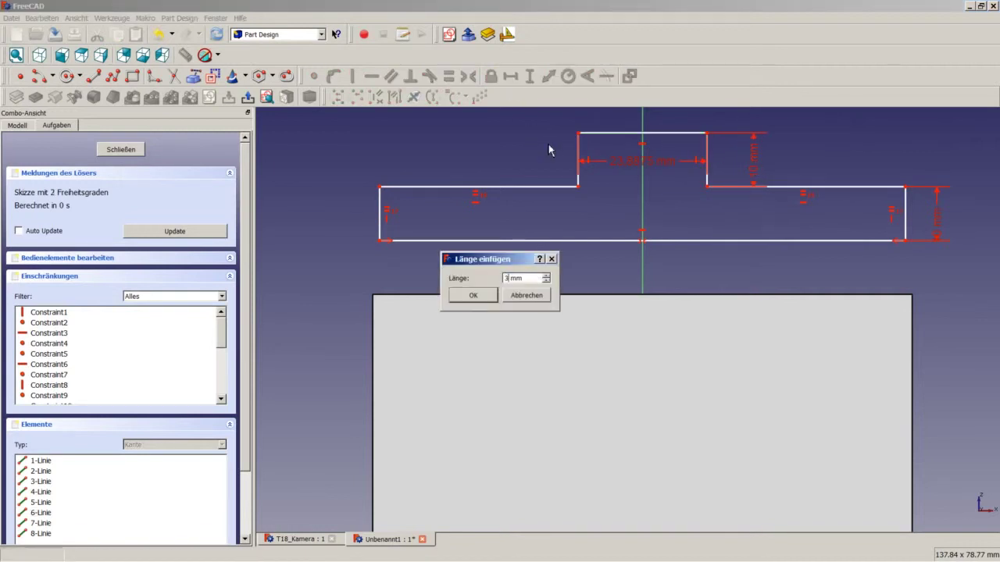
type("0")
key("Return")
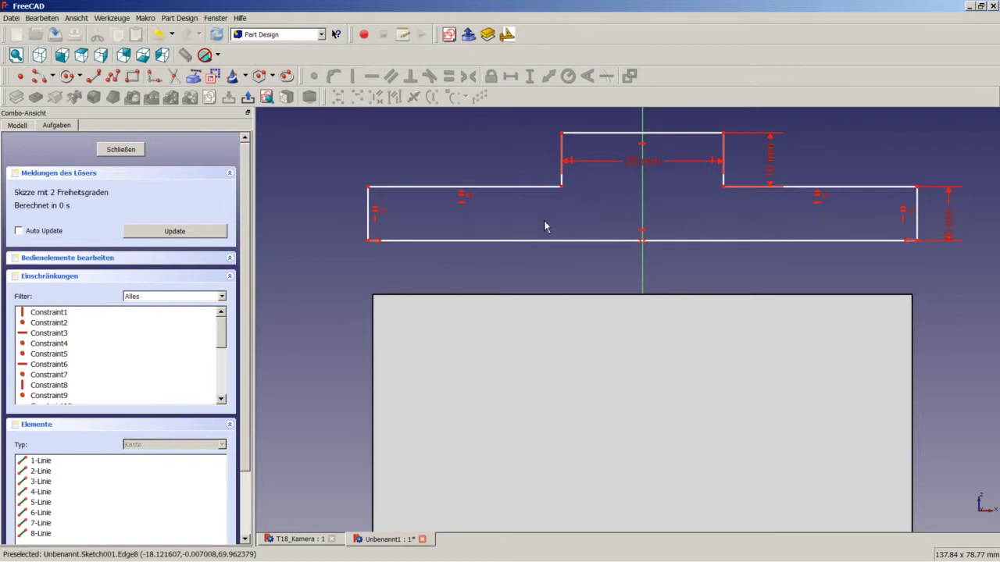
Set the profile's overall width to 100 mm and its height offset to 50 mm.
left_click(539, 241)
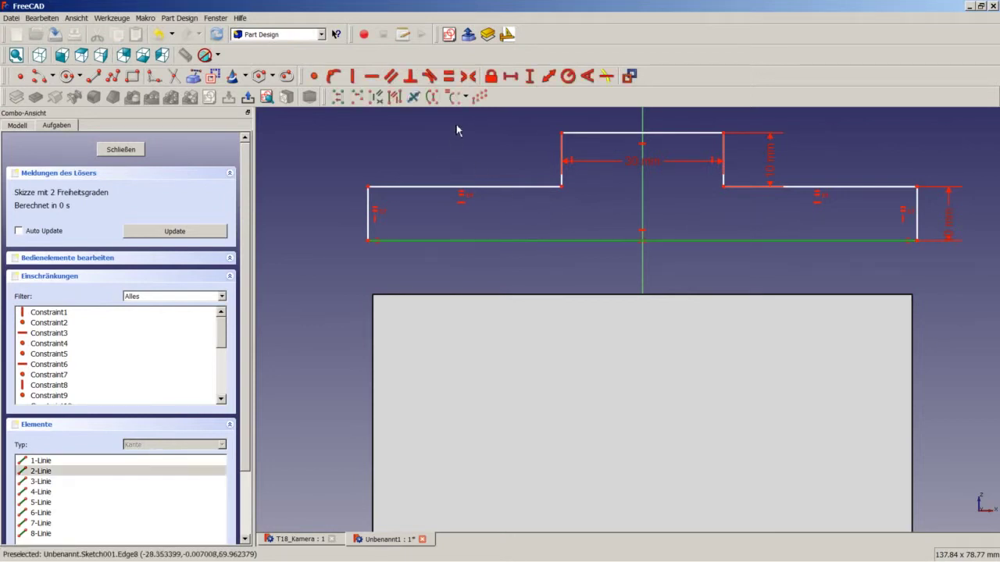
left_click(510, 75)
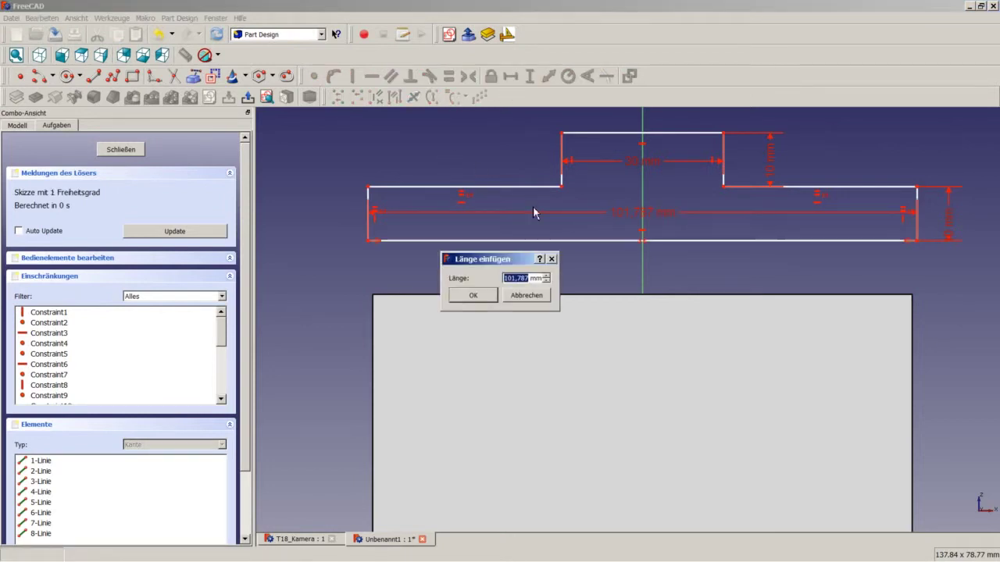
type("1")
key("Return")
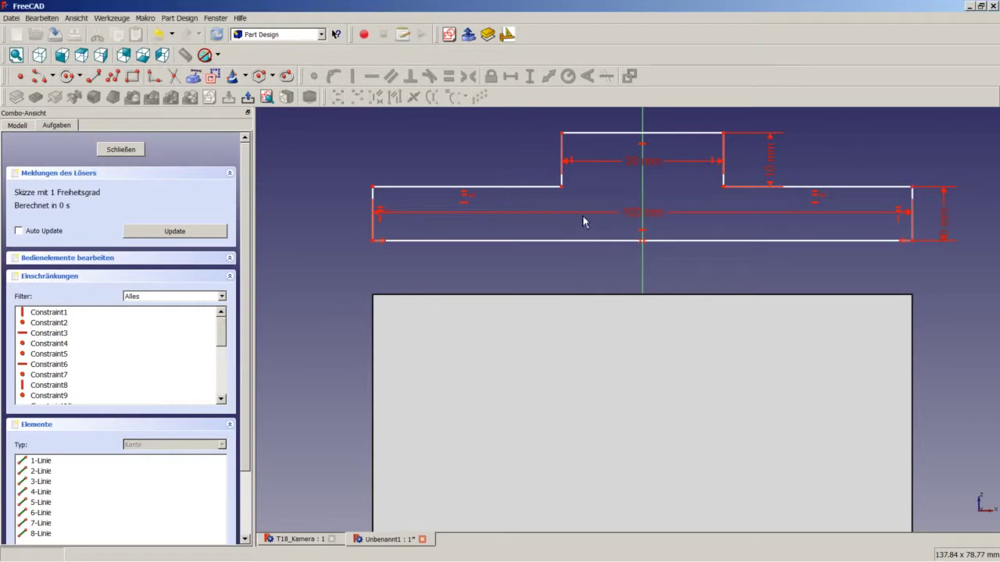
left_click_drag(642, 211, 641, 261)
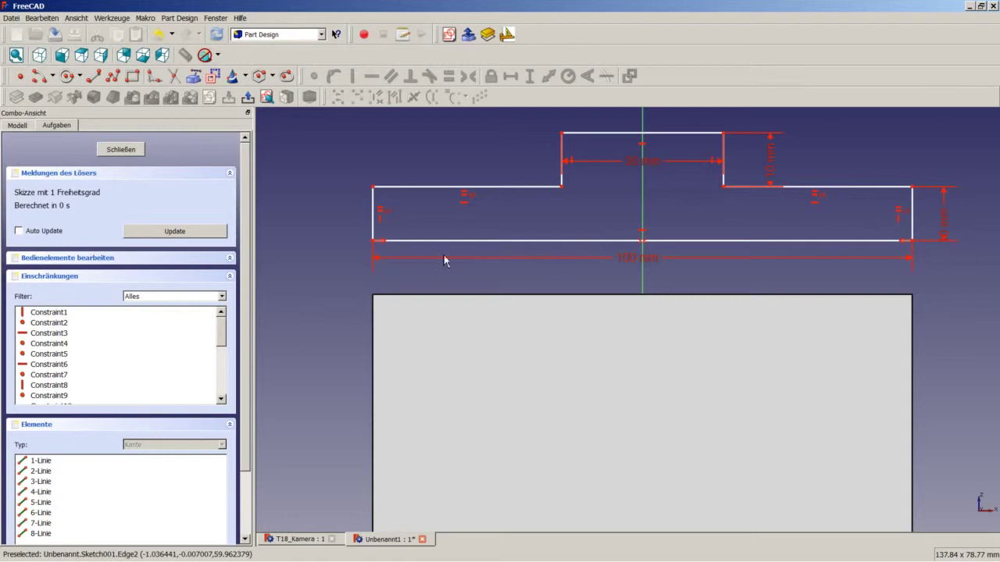
scroll(414, 278, "down", 5)
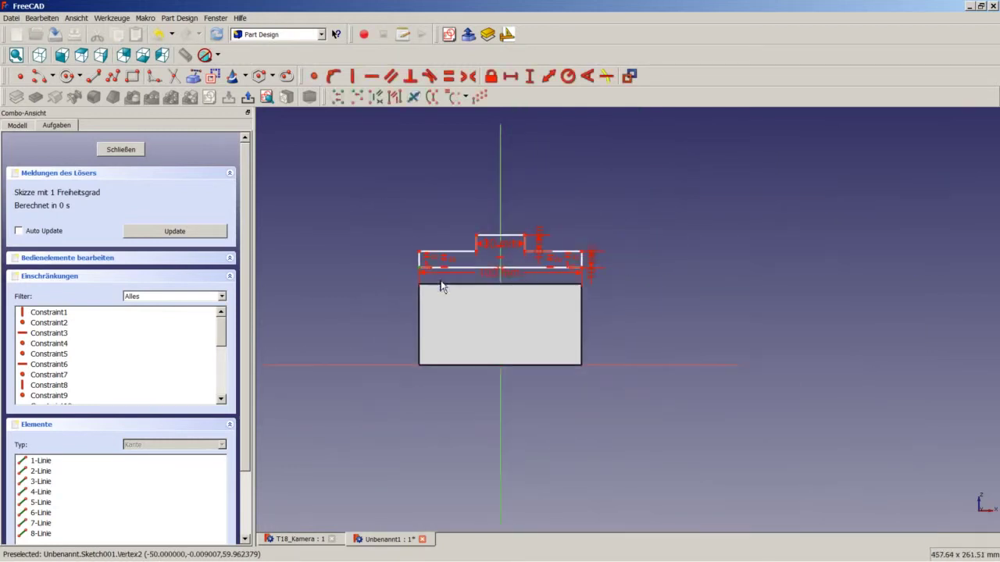
scroll(468, 335, "up", 3)
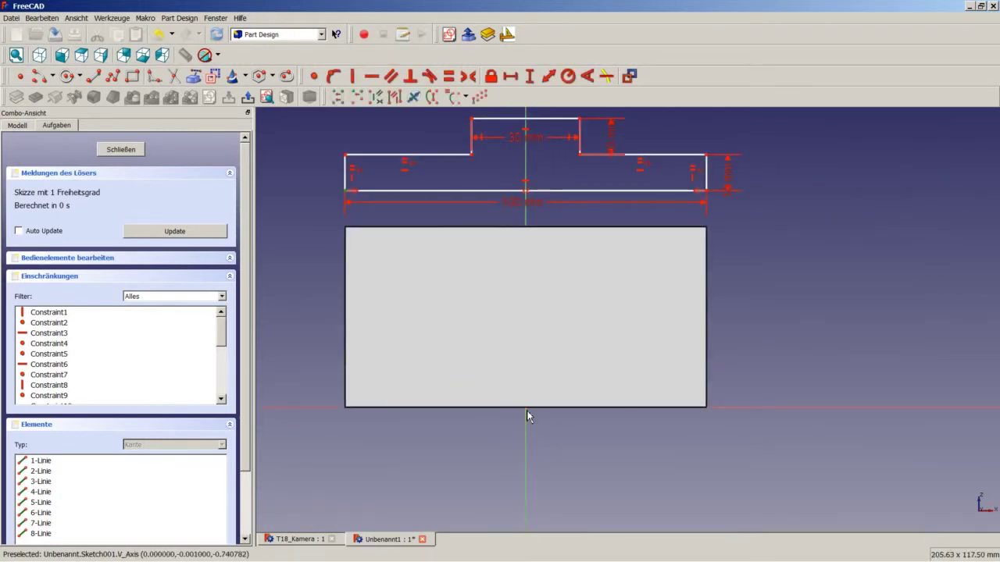
left_click(529, 77)
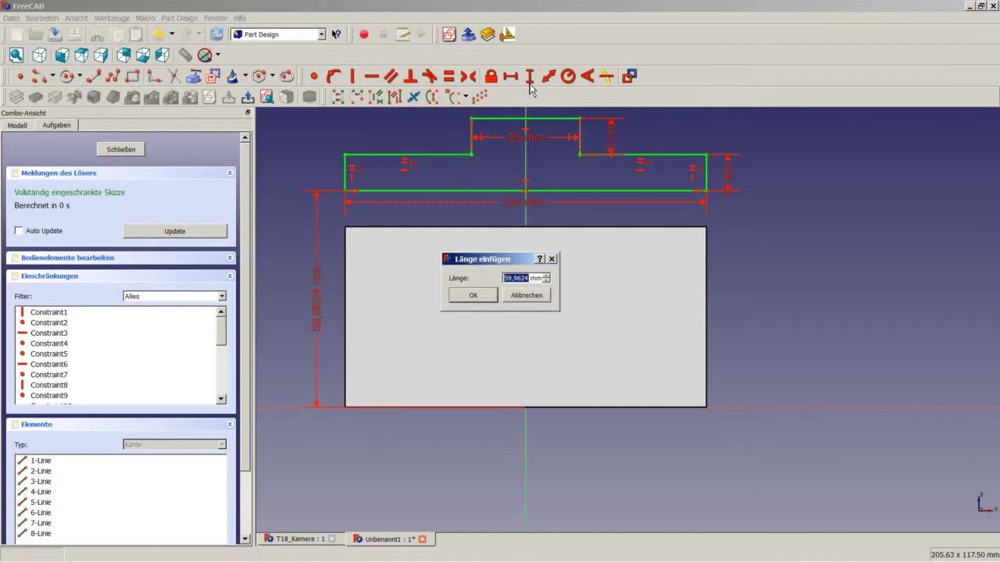
type("50")
key("Return")
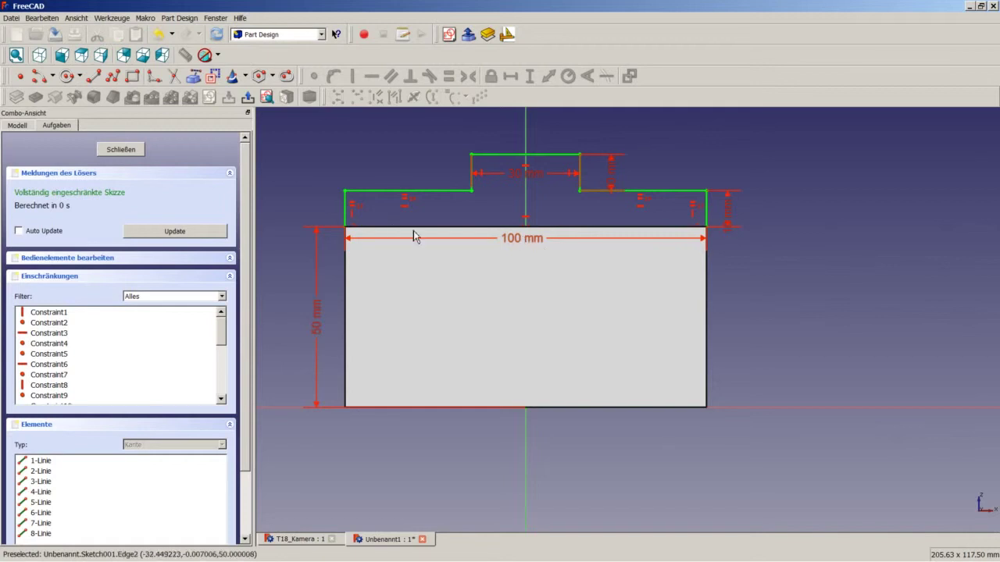
Pad the stepped top sketch 30 mm symmetric to its plane.
left_click(121, 150)
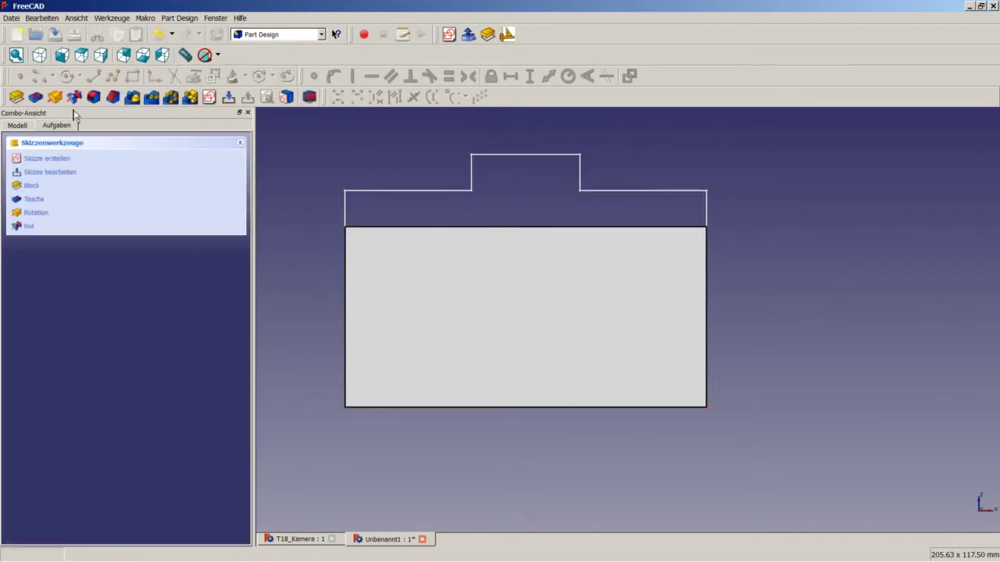
left_click(16, 96)
middle_click_drag(630, 230, 588, 300)
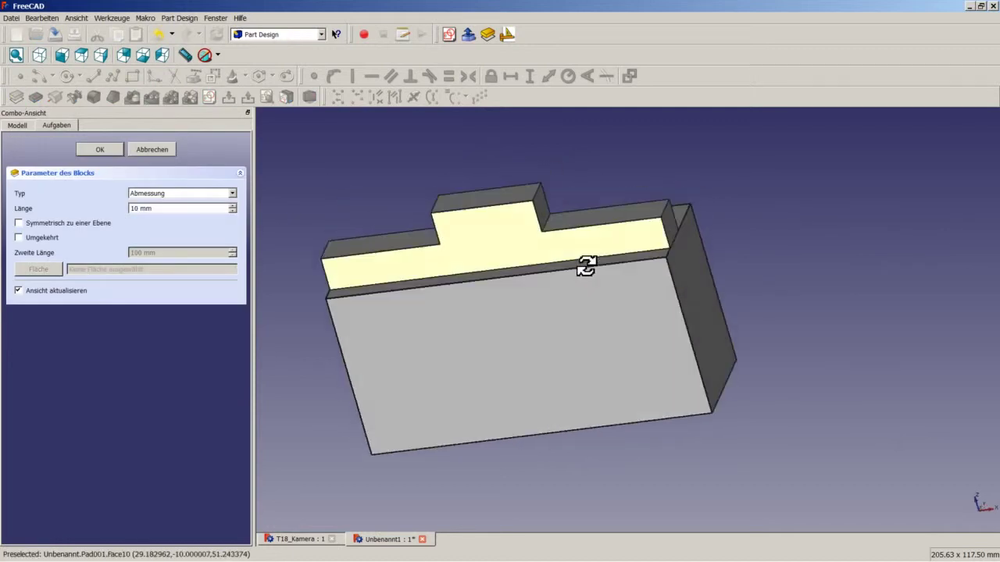
left_click(19, 223)
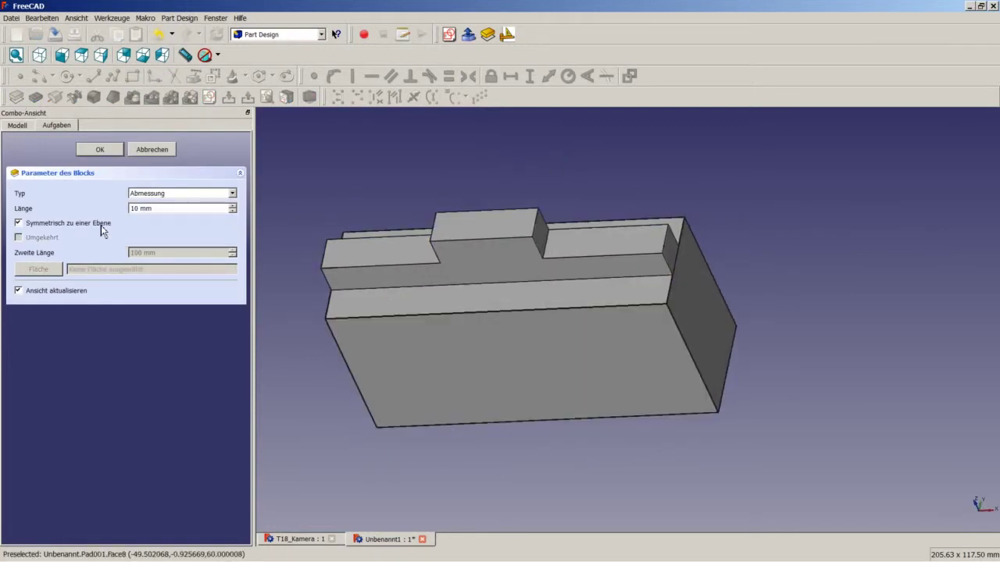
type("3")
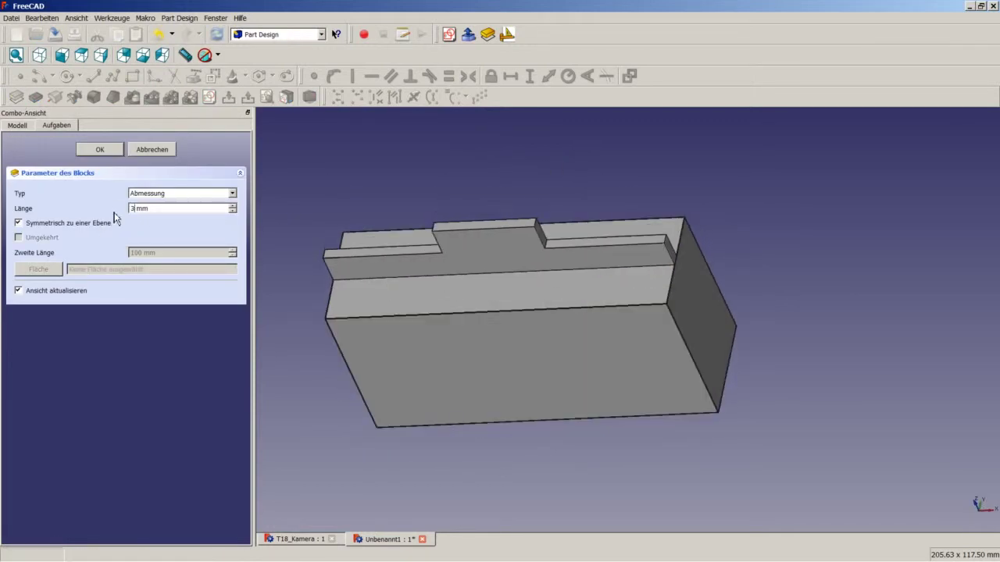
type("0")
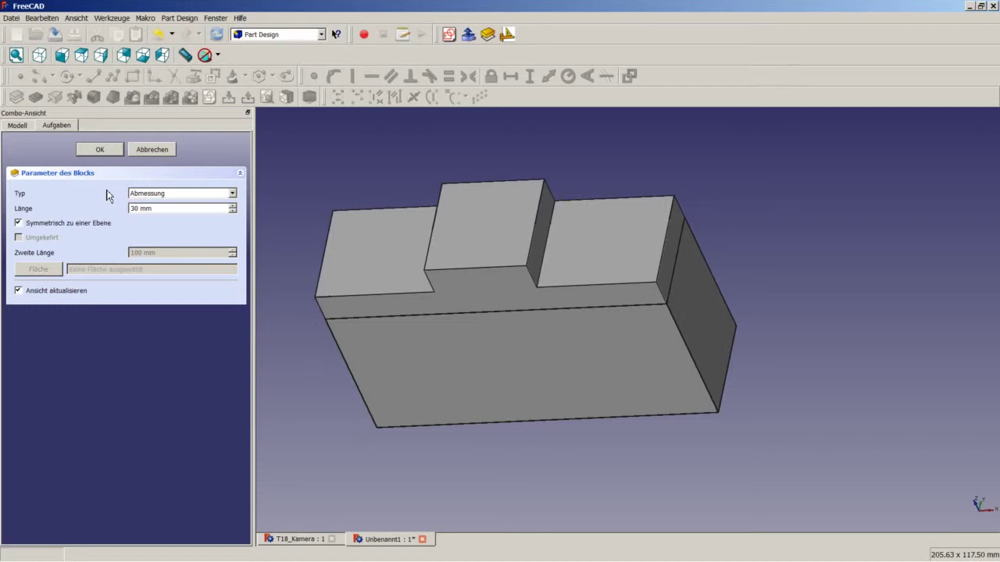
left_click(109, 153)
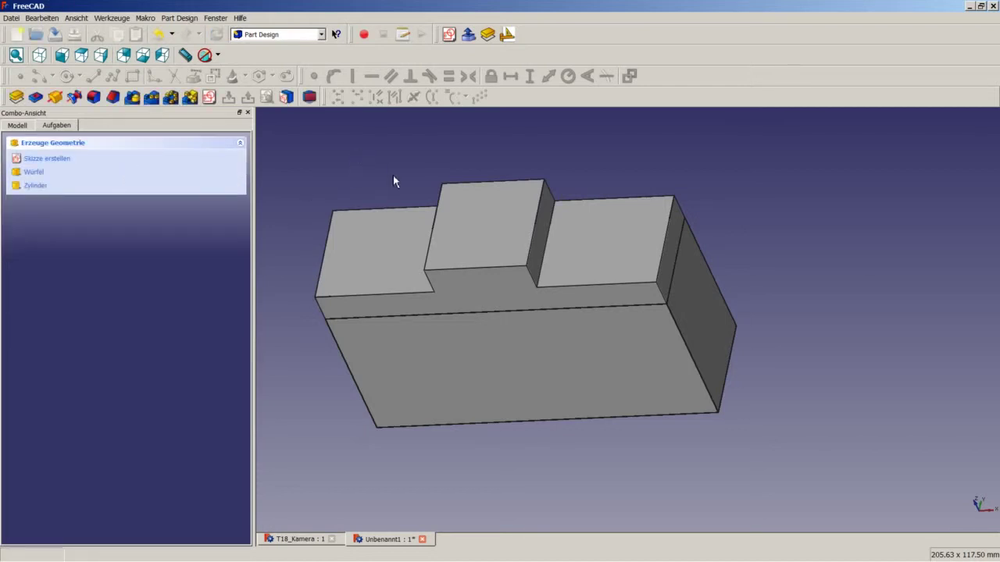
Chamfer the lower front edge of the middle step by 10 mm and return to the model tree.
left_click(473, 268)
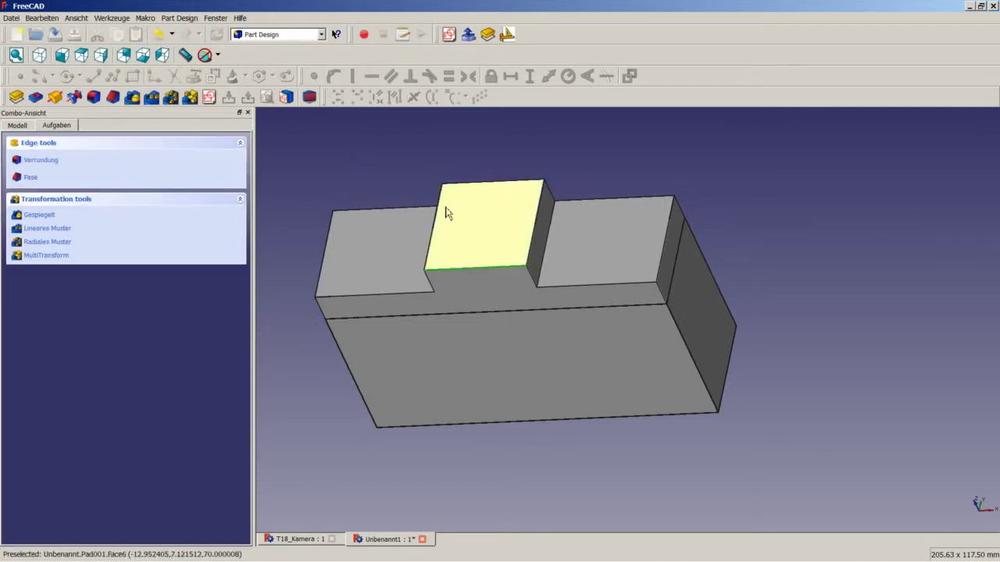
left_click(112, 97)
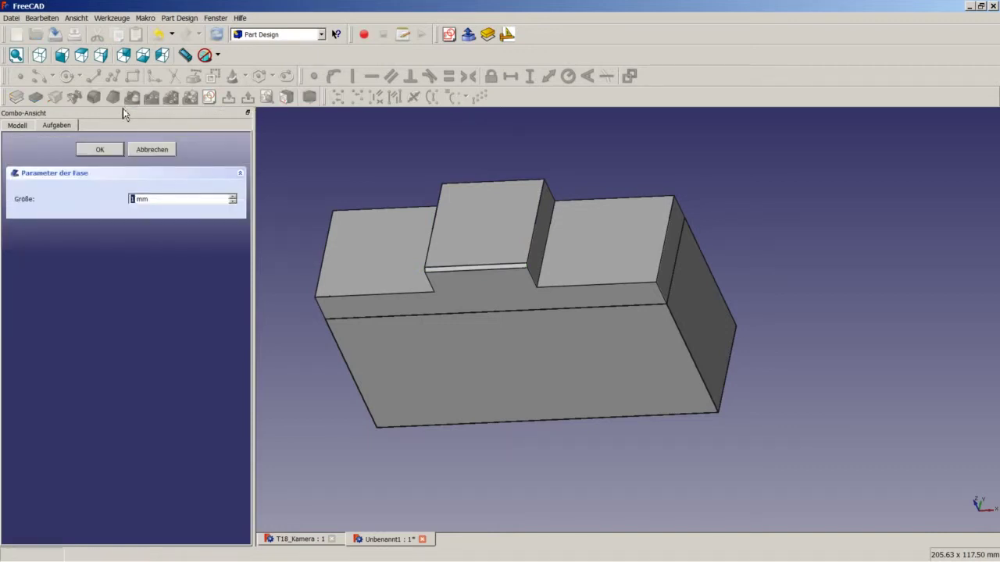
type("10")
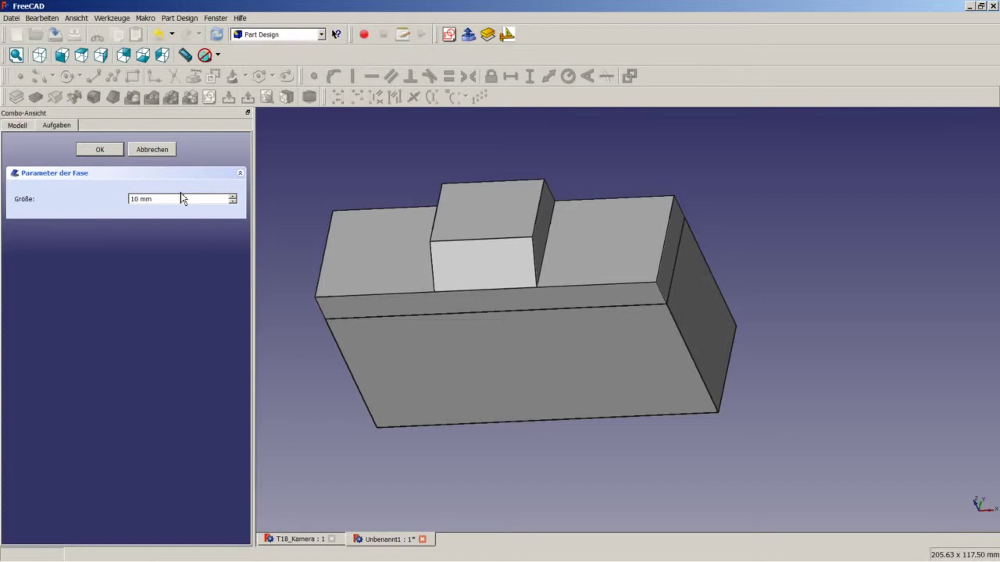
left_click(104, 152)
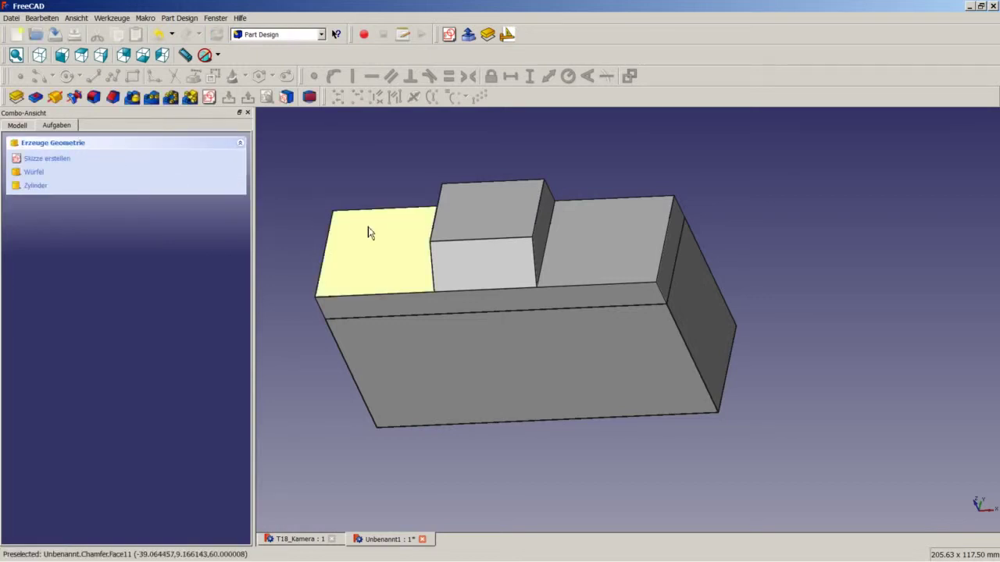
left_click(26, 127)
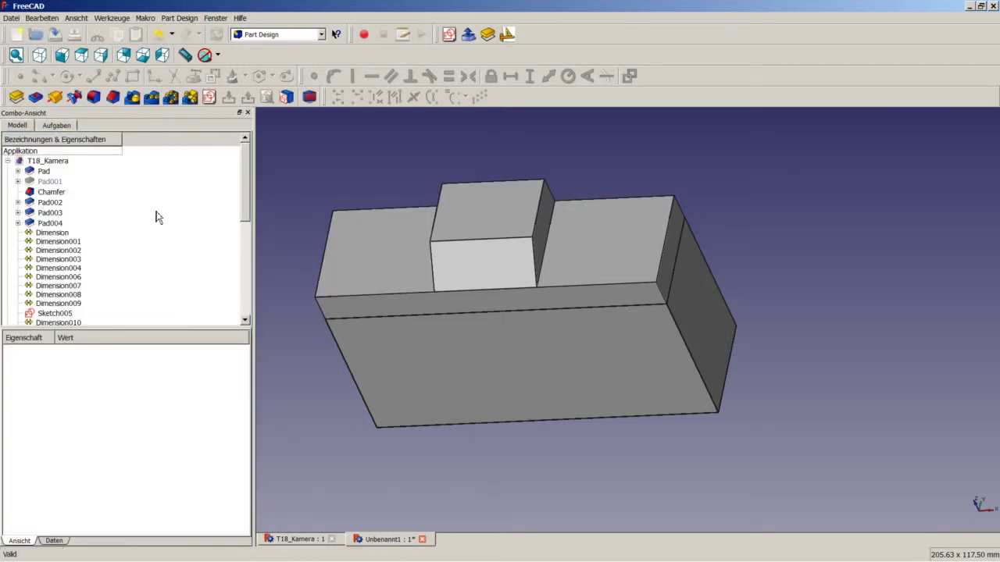
Inspect the lens, zoom knob and shutter block features in the T18_Kamera reference document.
left_click(292, 544)
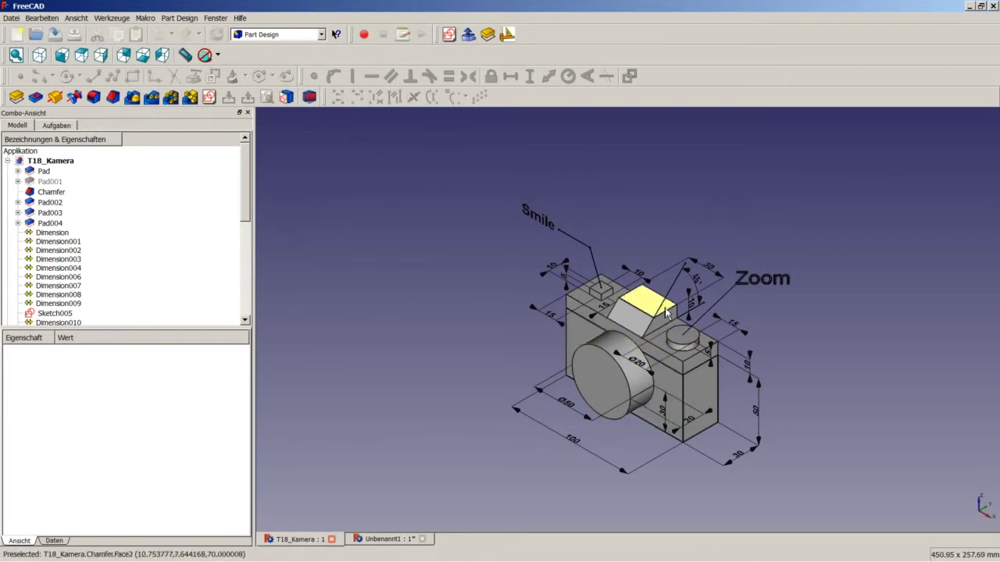
scroll(682, 347, "up", 3)
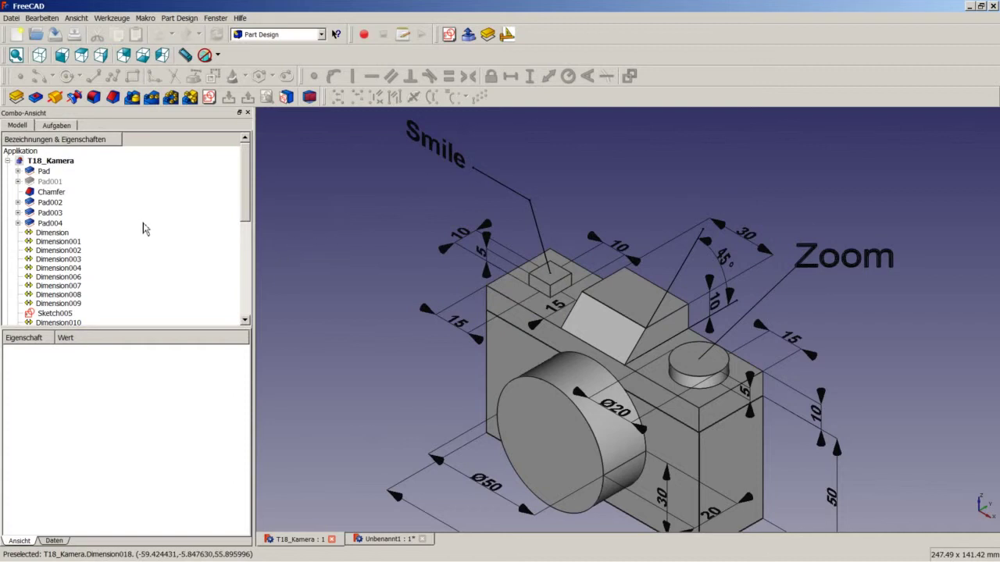
left_click(54, 205)
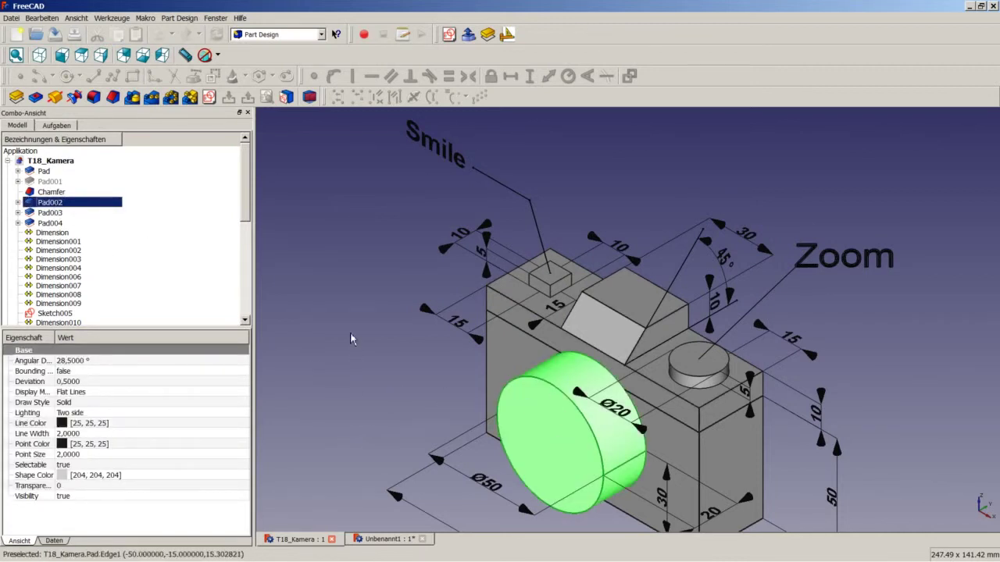
scroll(542, 442, "down", 2)
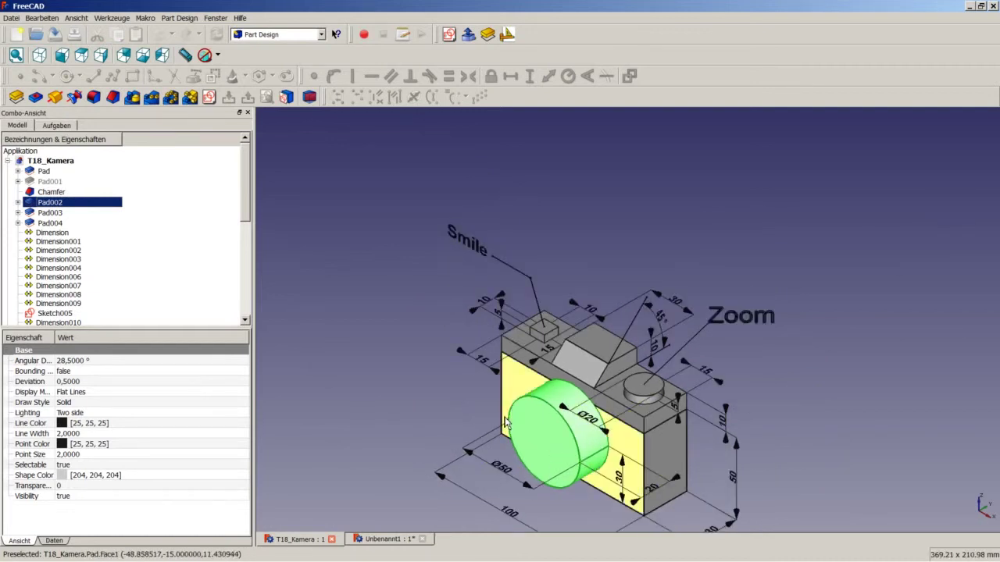
left_click(361, 322)
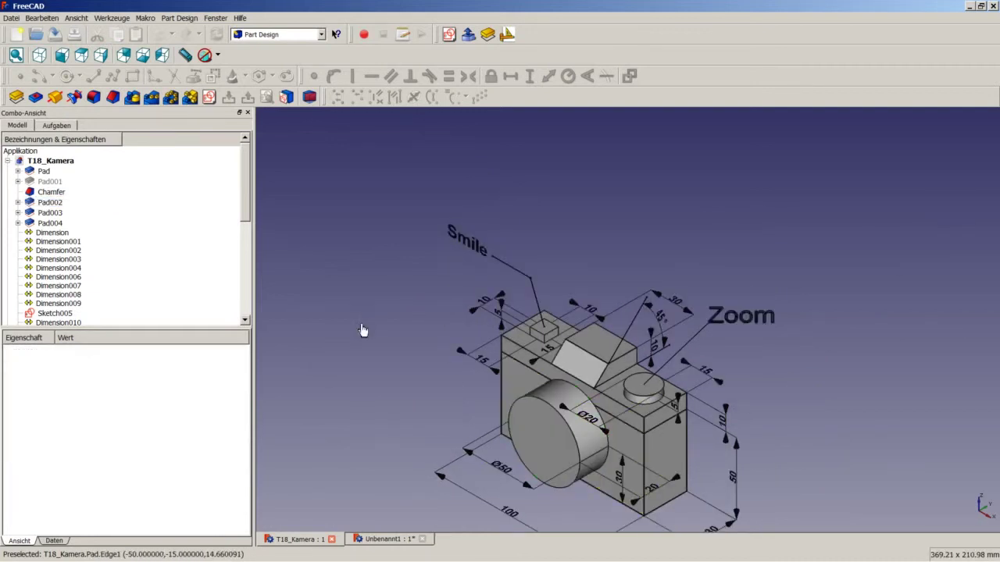
left_click(47, 214)
left_click(53, 224)
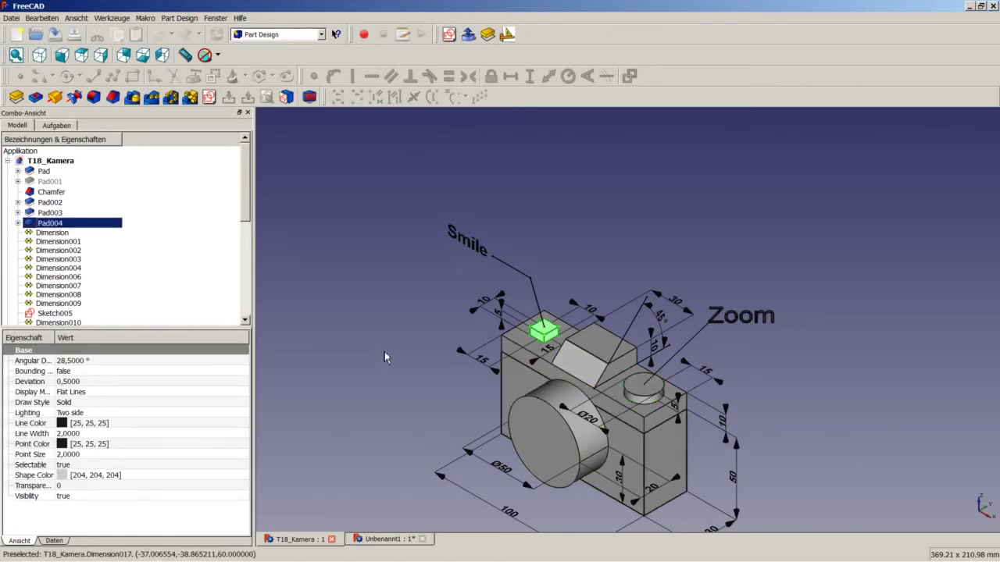
left_click(381, 331)
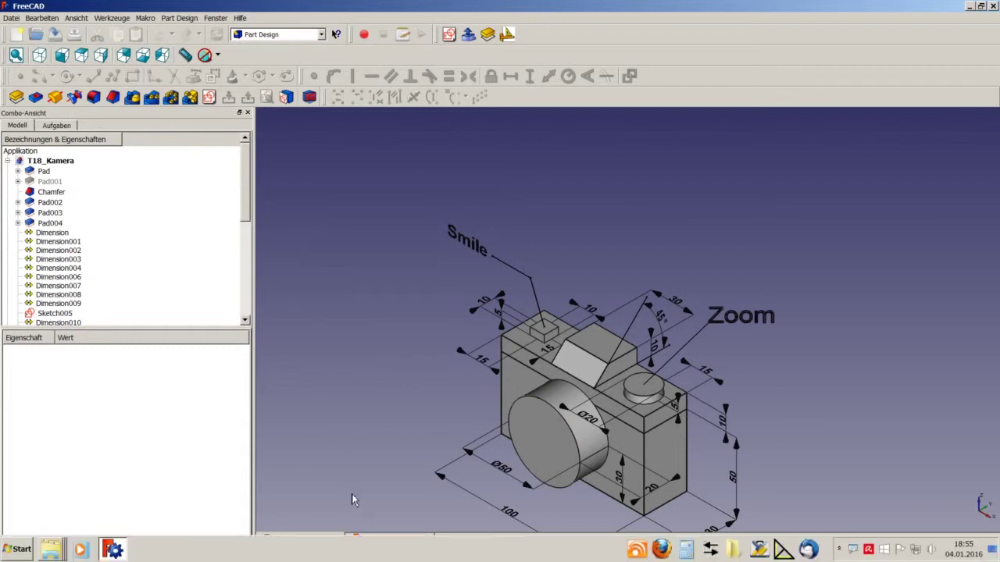
Start a sketch on Unbenannt1's front face and draw a circle centred on the vertical axis.
left_click(375, 539)
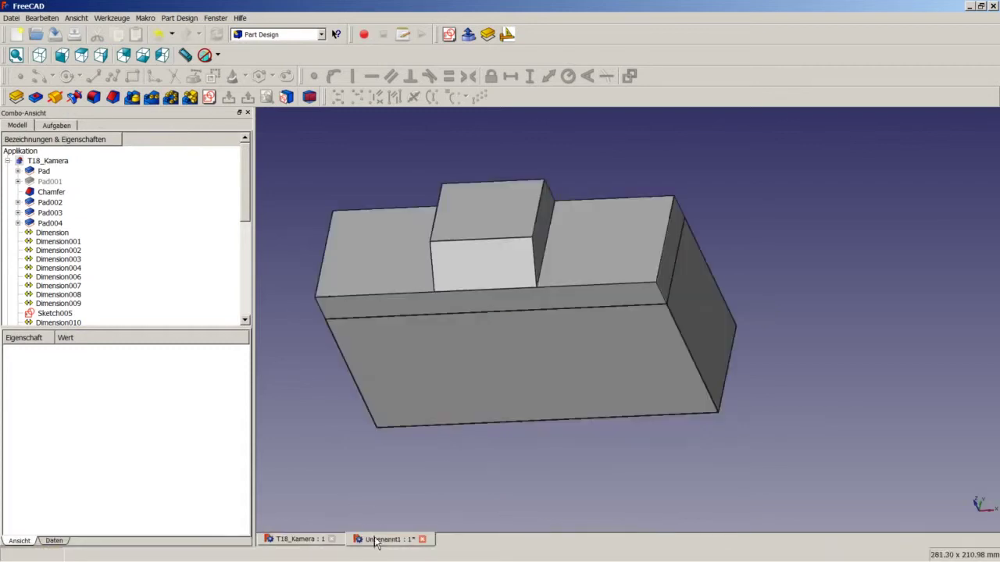
left_click(494, 359)
left_click(209, 96)
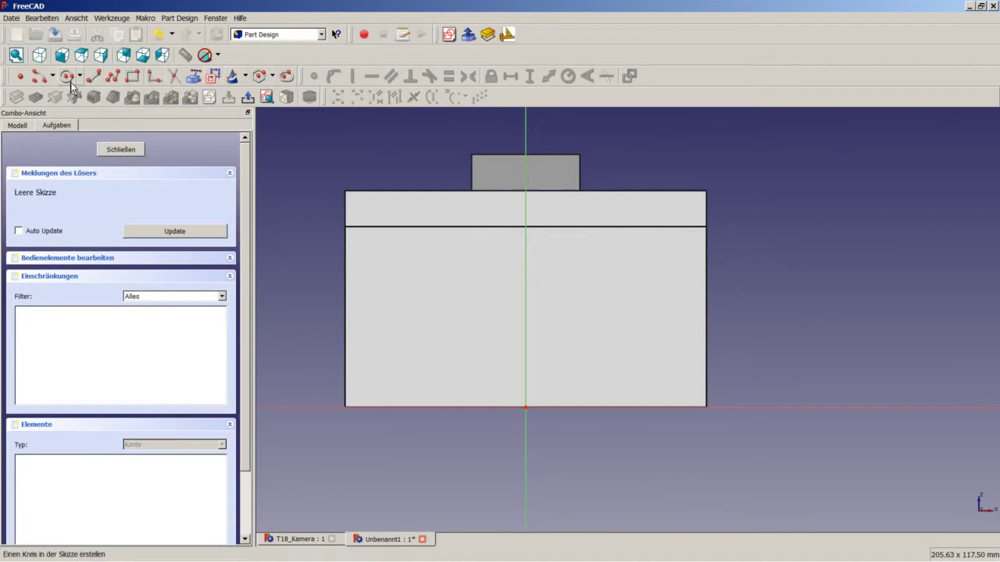
left_click(68, 76)
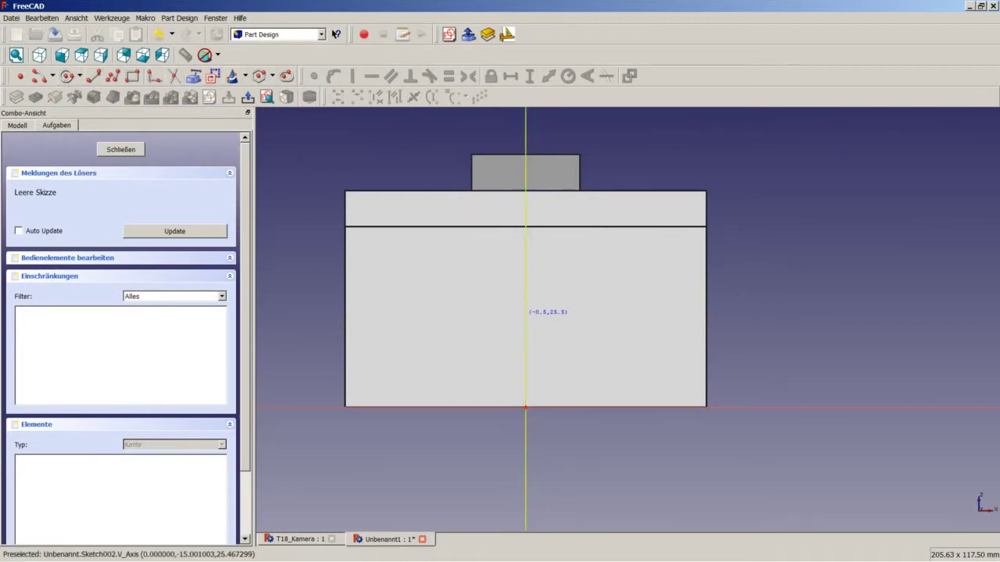
left_click(525, 316)
left_click(561, 317)
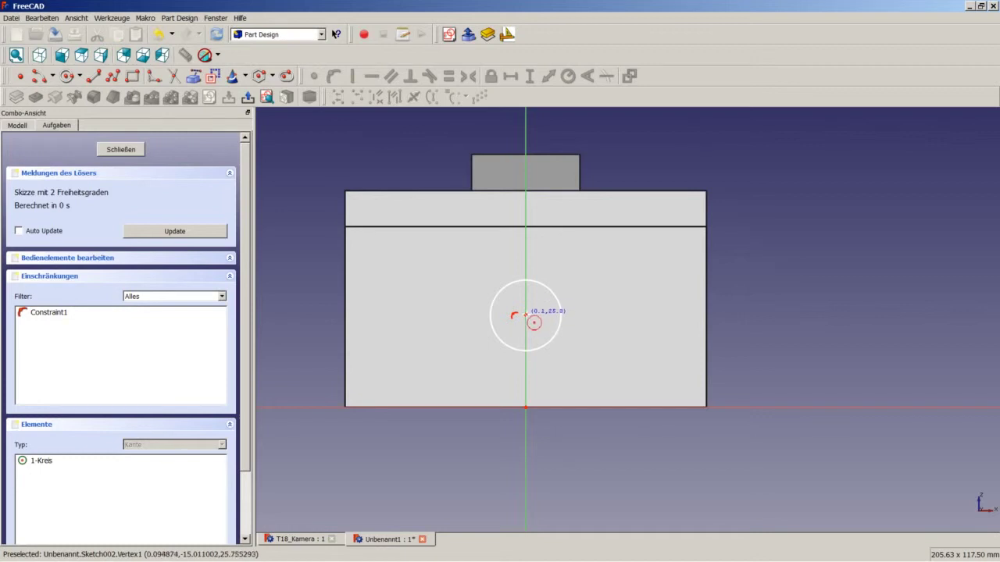
scroll(511, 248, "up", 3)
scroll(554, 299, "down", 1)
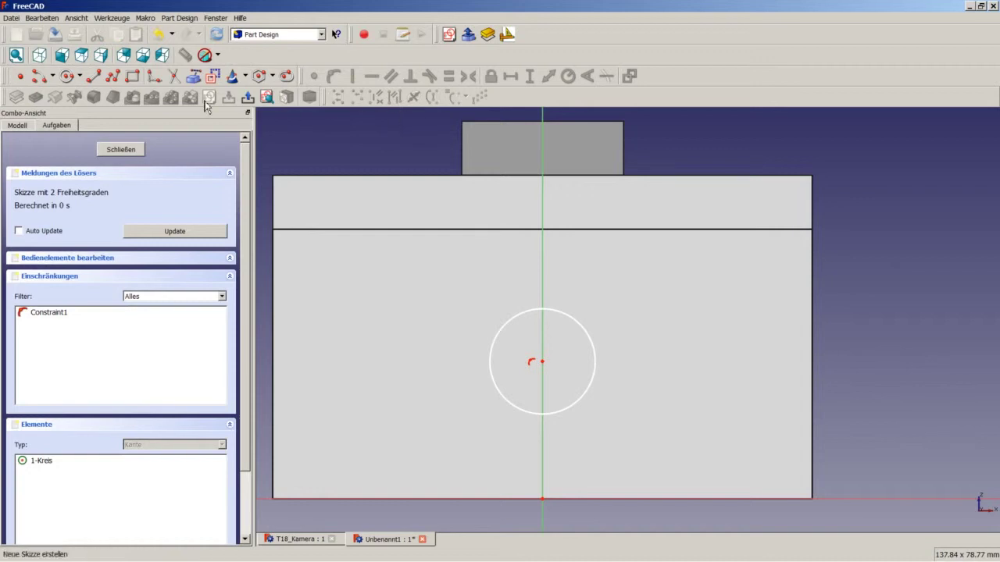
Constrain the circle centre 30 mm above the base with a 25 mm radius, then close the sketch.
left_click(543, 367)
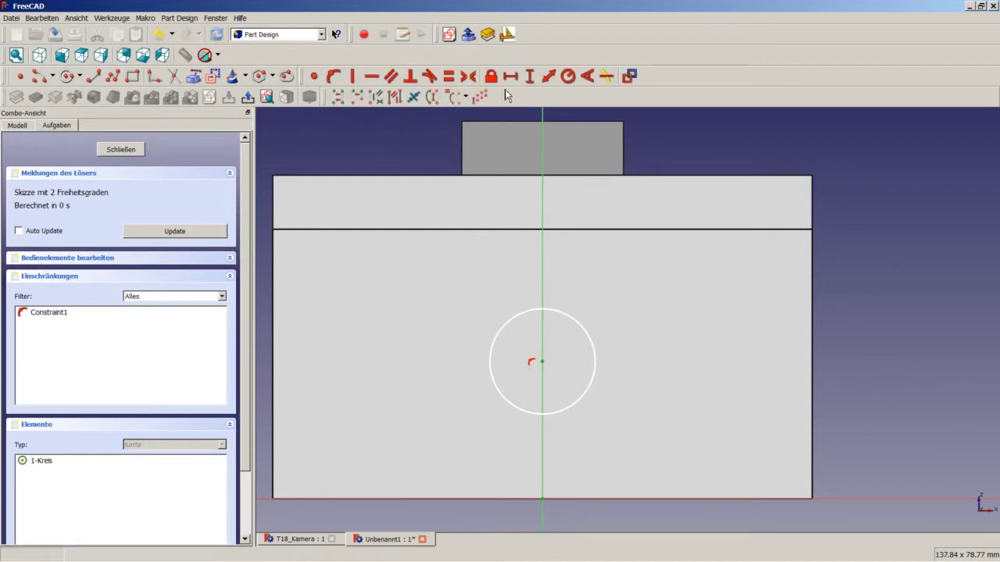
left_click(530, 76)
type("30")
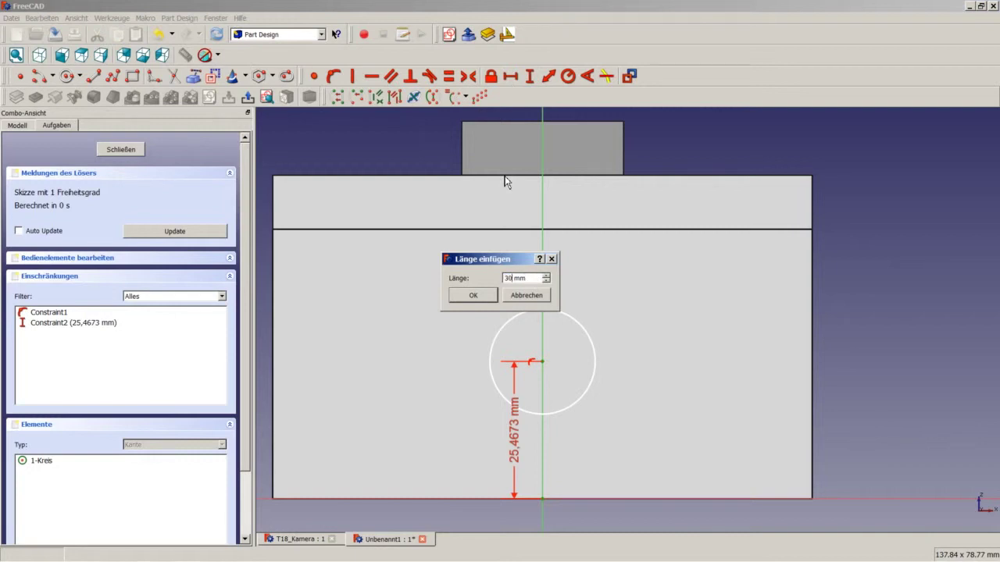
key("Return")
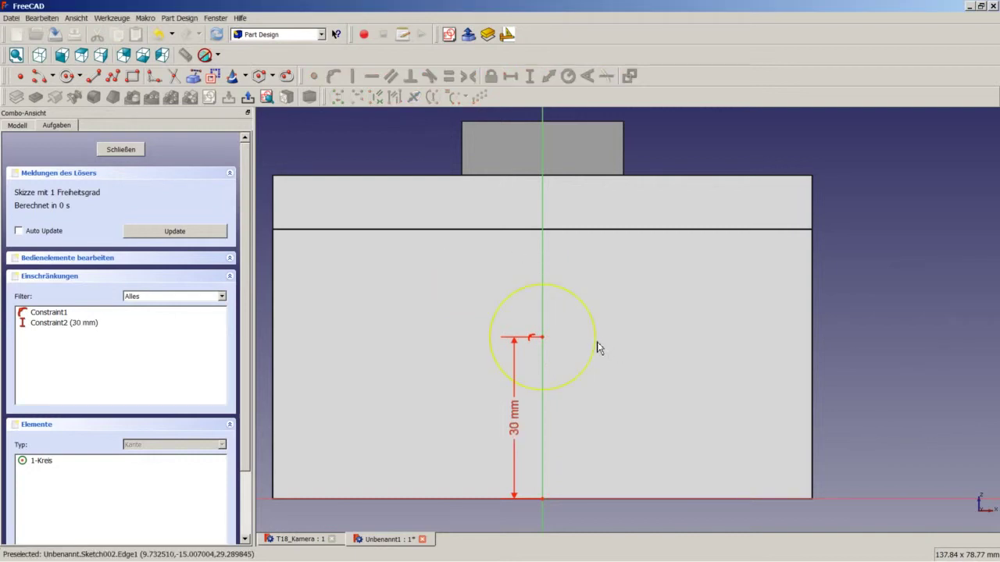
left_click(595, 336)
left_click(568, 76)
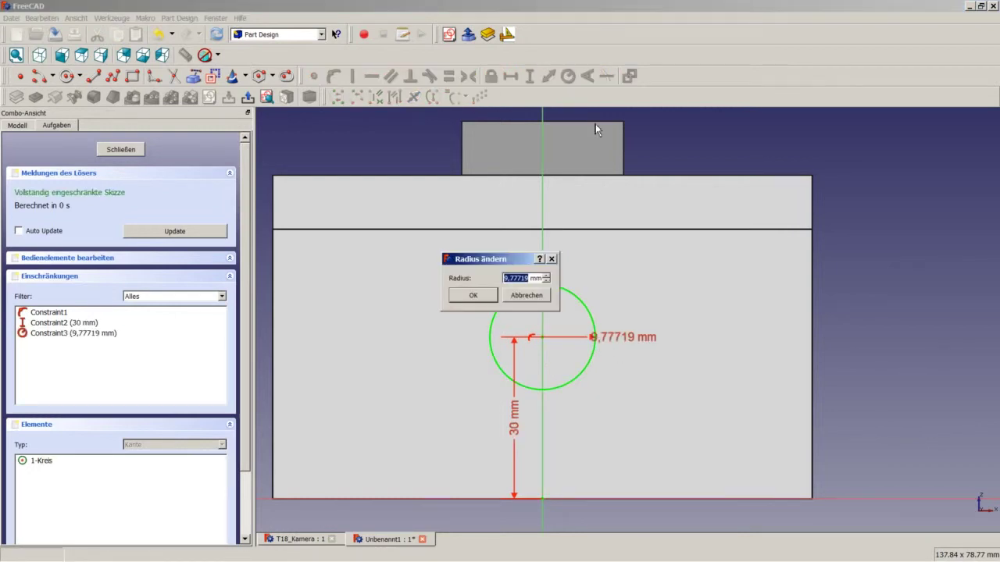
type("25")
key("Return")
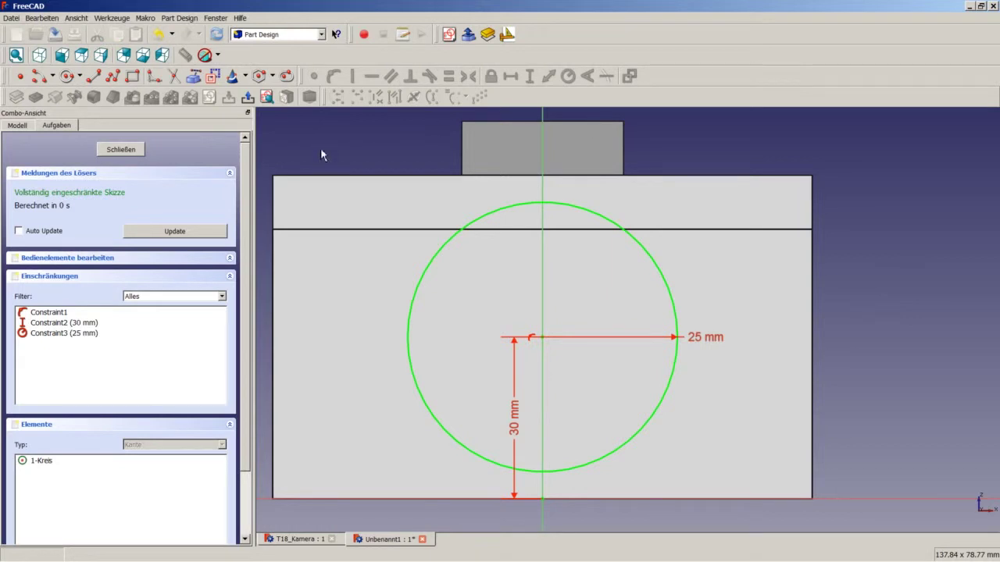
left_click(124, 153)
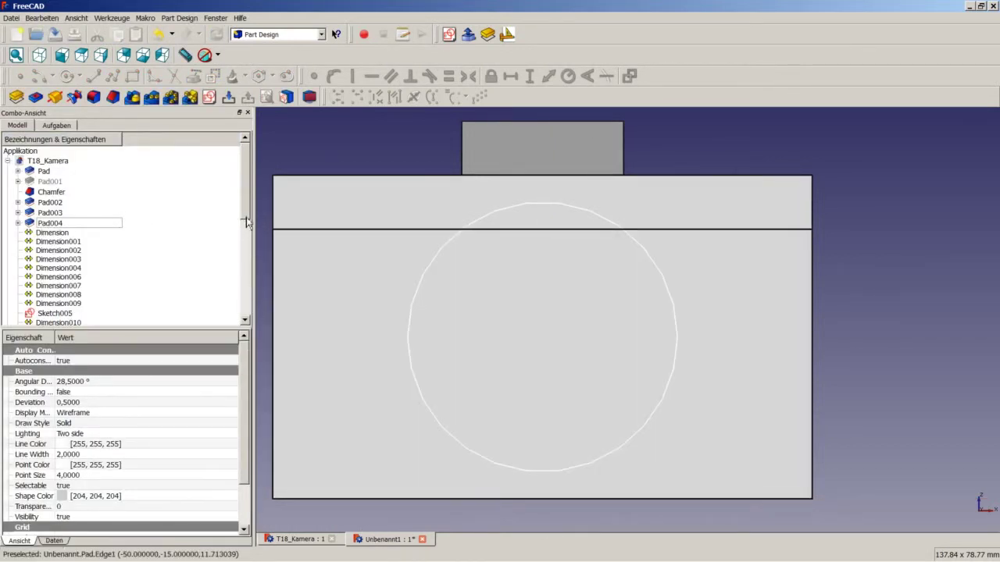
left_click_drag(247, 222, 244, 323)
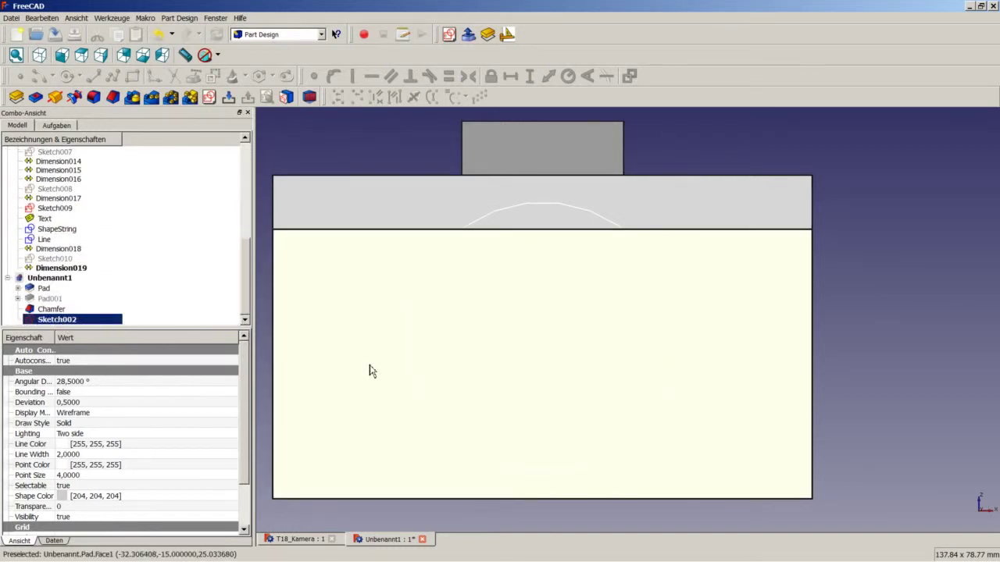
scroll(368, 366, "down", 2)
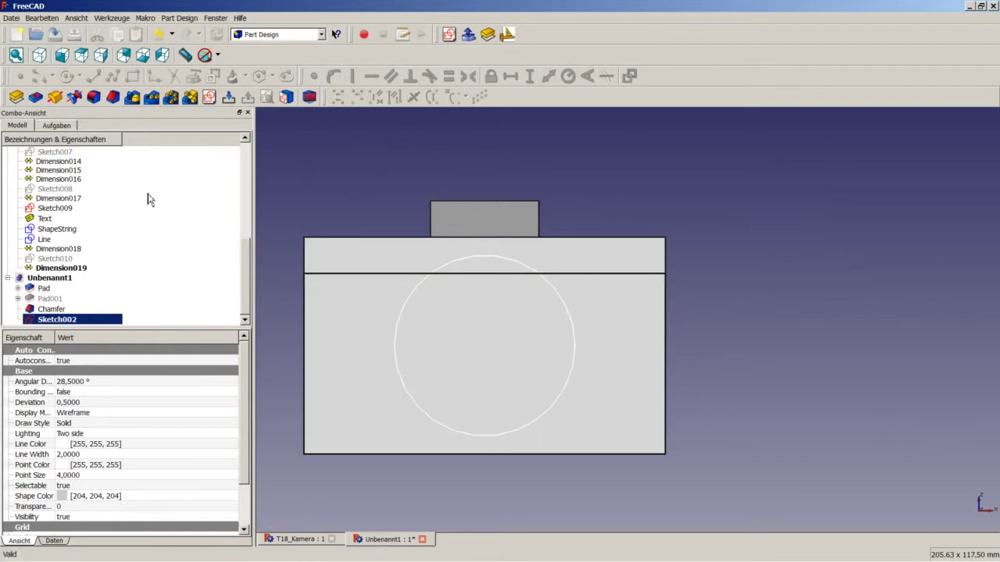
left_click(180, 18)
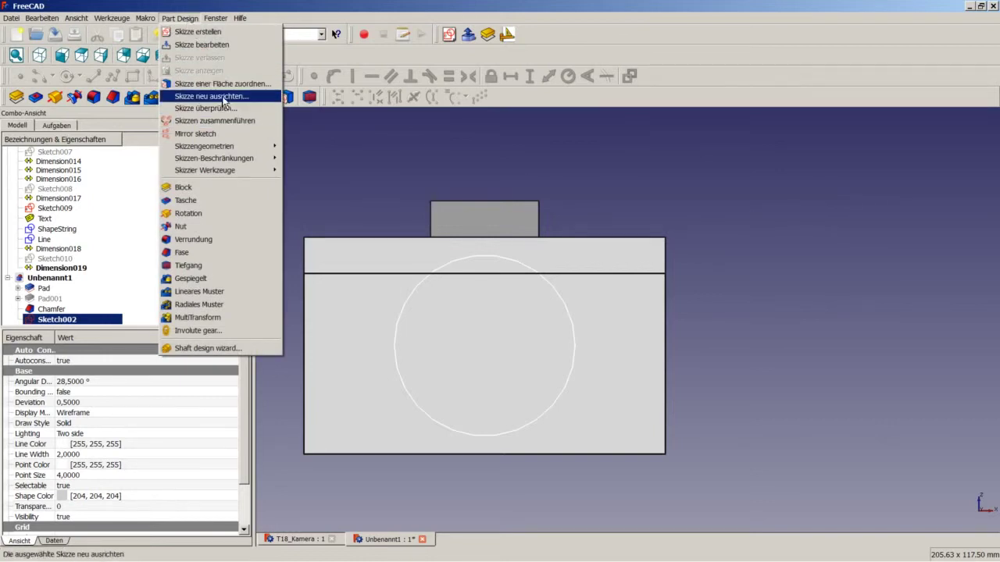
left_click(225, 97)
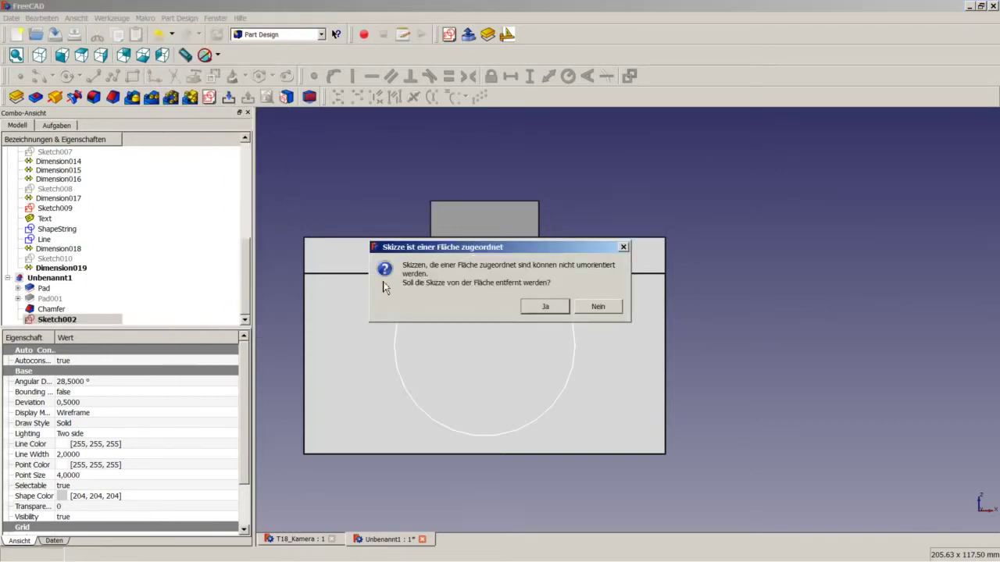
left_click(552, 307)
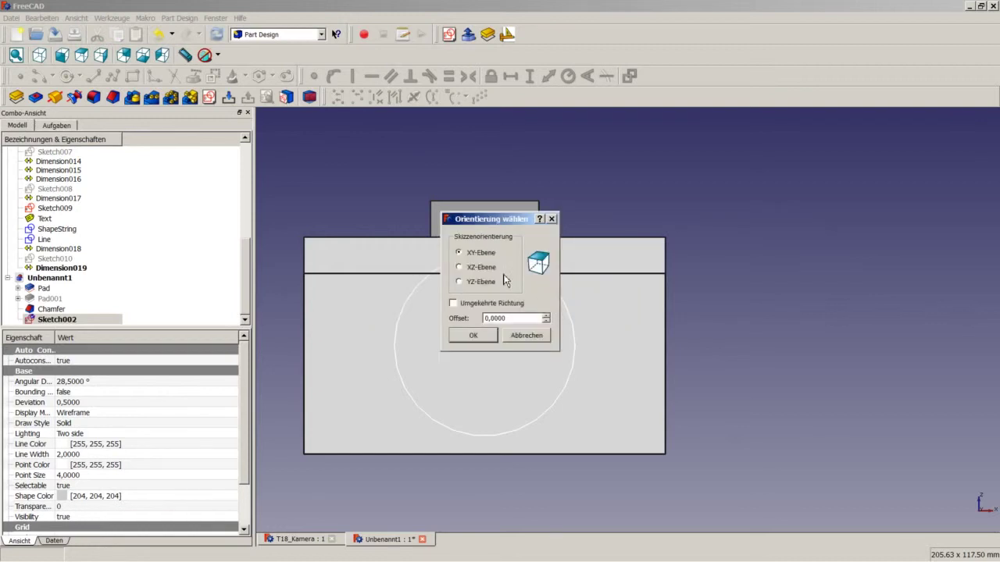
left_click(525, 338)
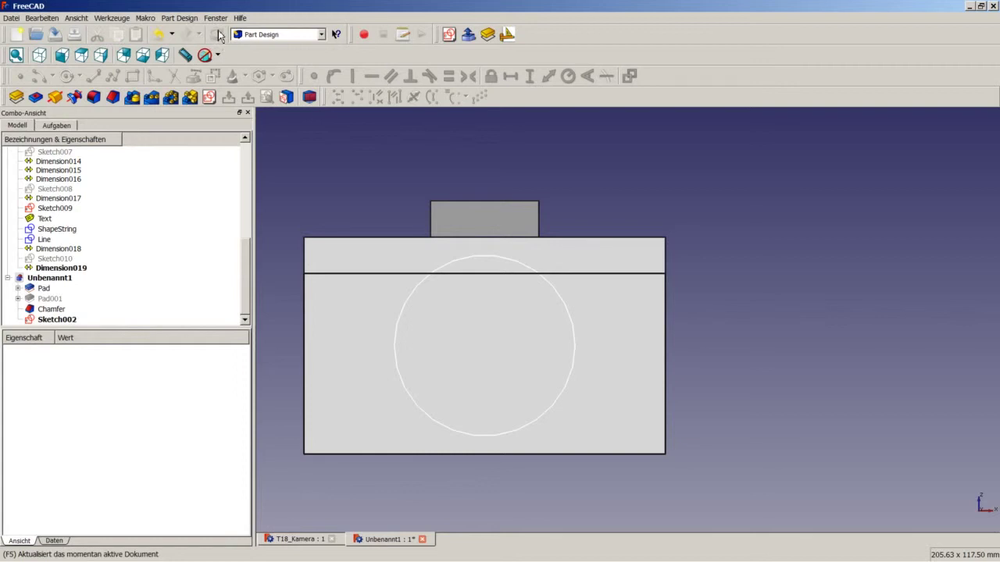
Pad Sketch002 2 mm into a lens disc and view it at an angle.
left_click(58, 320)
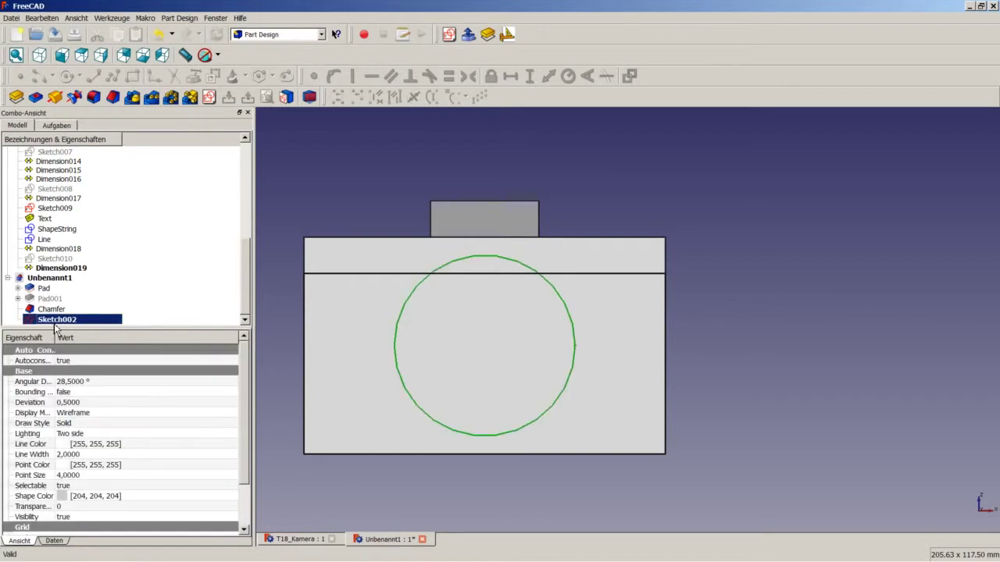
left_click(22, 100)
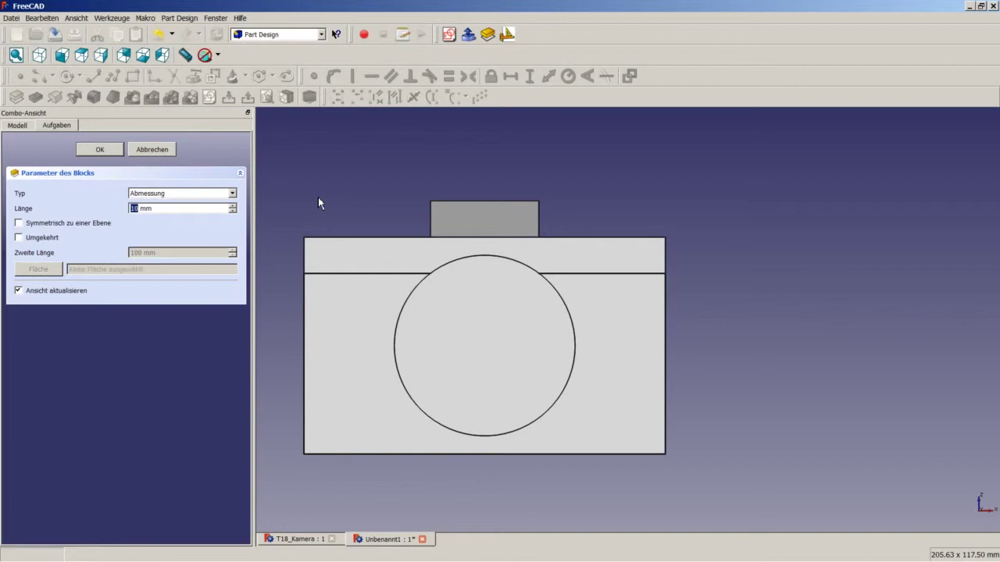
type("2")
left_click(108, 148)
mouse_move(453, 328)
middle_mouse_down()
mouse_move(518, 311)
mouse_move(538, 278)
mouse_move(532, 362)
middle_mouse_up()
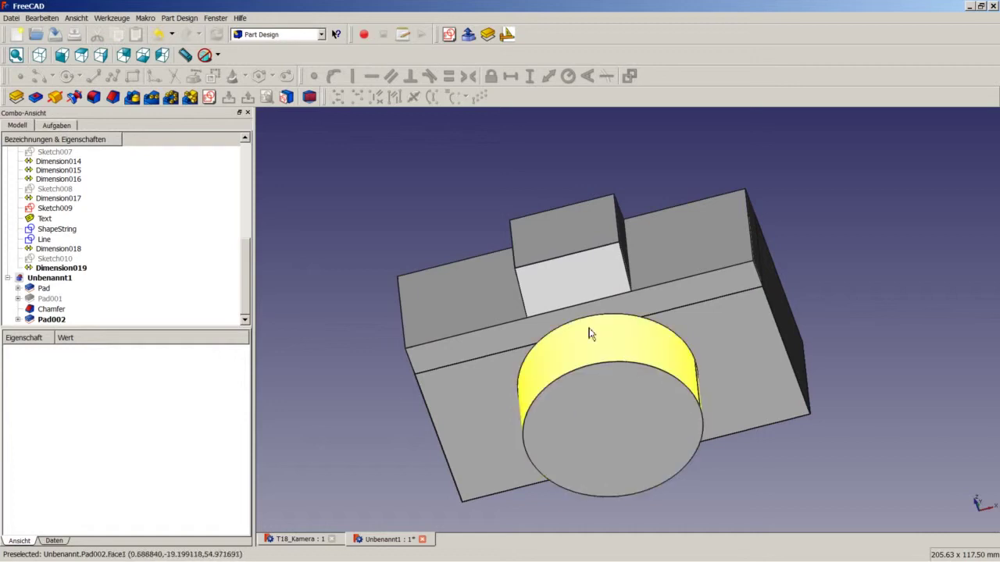
left_click(310, 540)
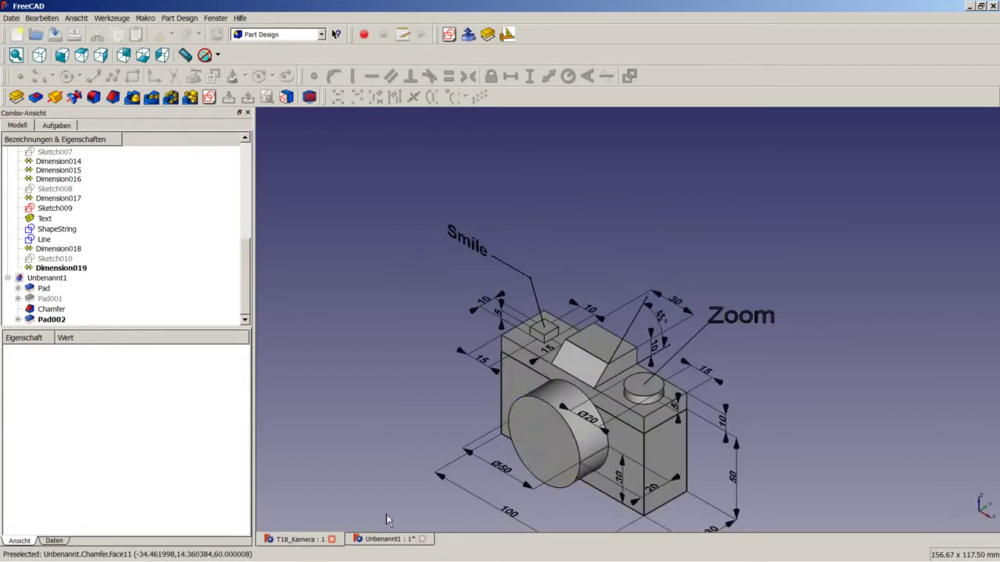
scroll(660, 397, "up", 1)
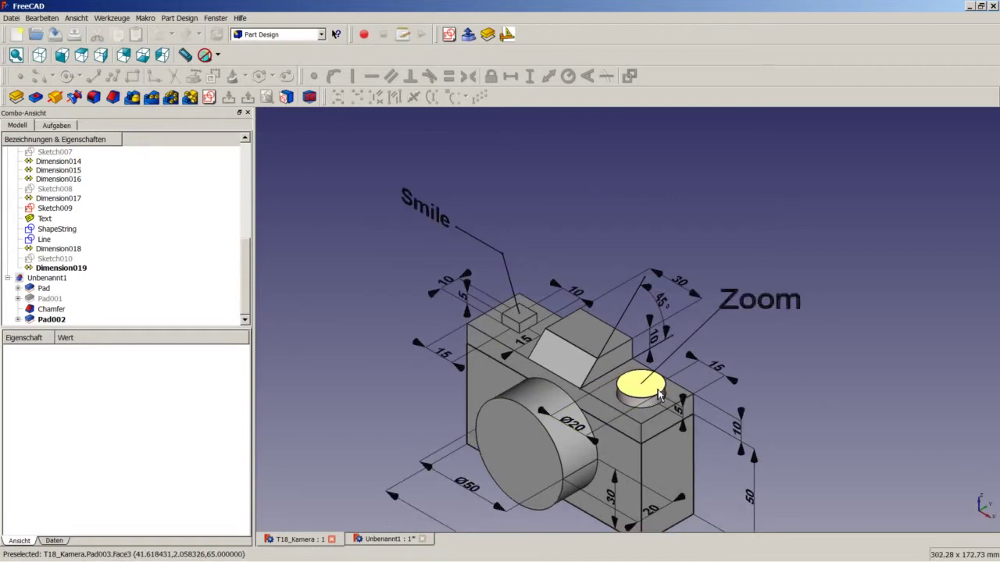
scroll(660, 396, "up", 1)
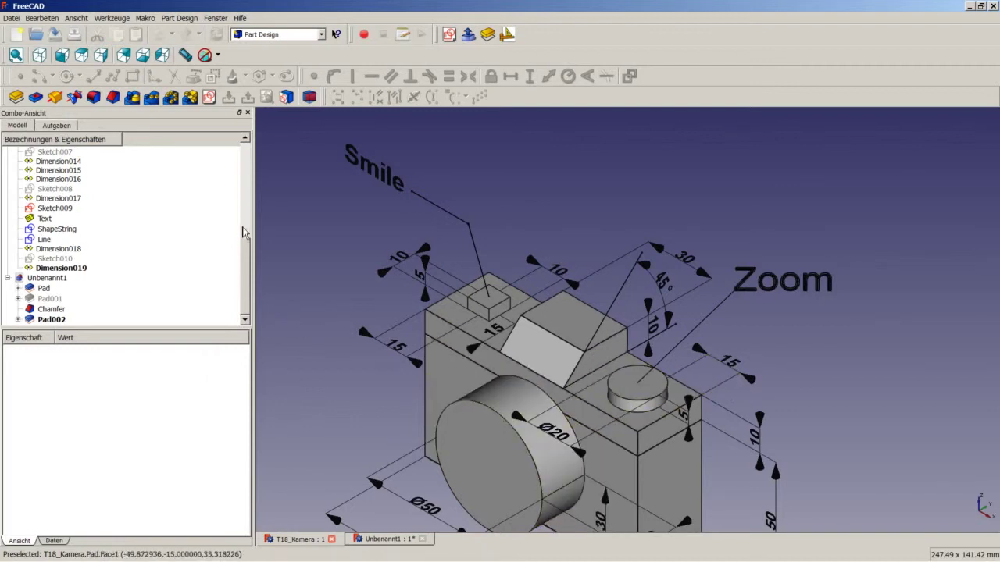
left_click(371, 542)
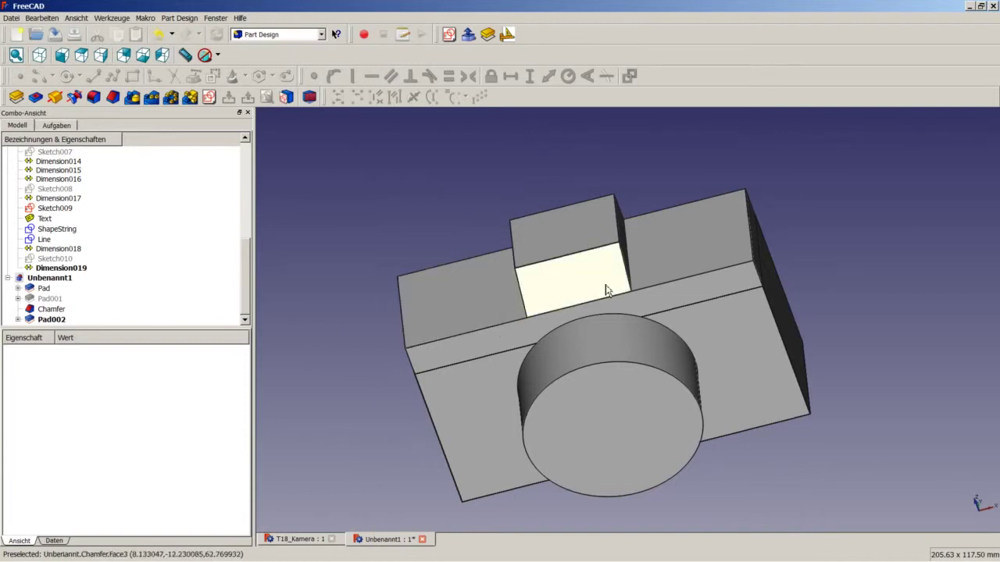
Sketch a circle on the body's right top face and close the sketch.
left_click(675, 264)
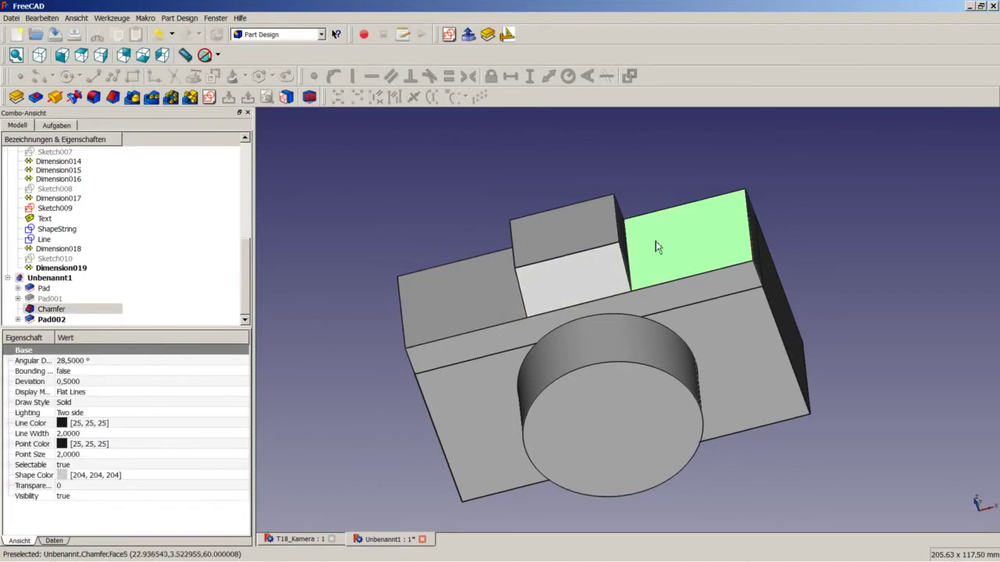
left_click(210, 99)
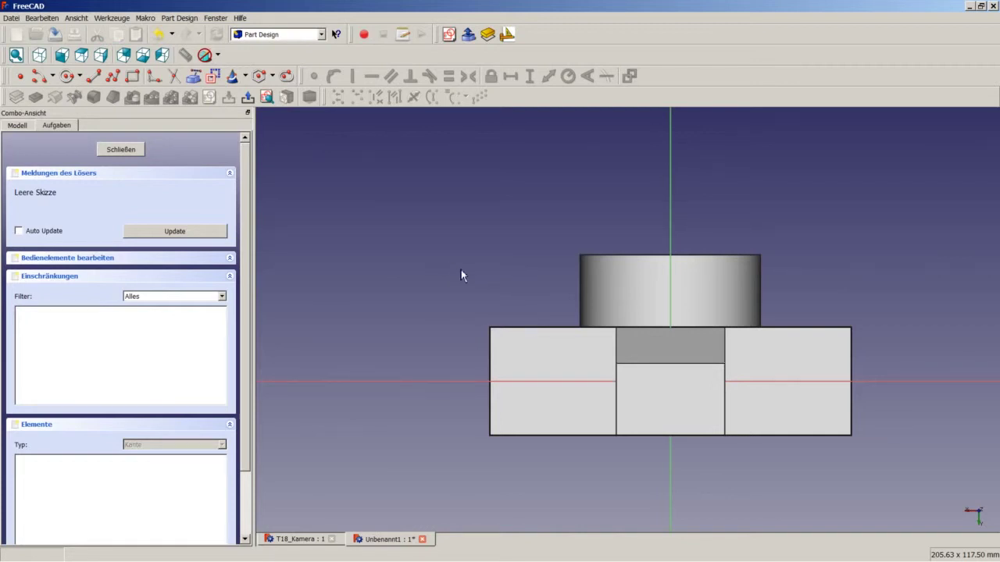
left_click(67, 76)
left_click(534, 381)
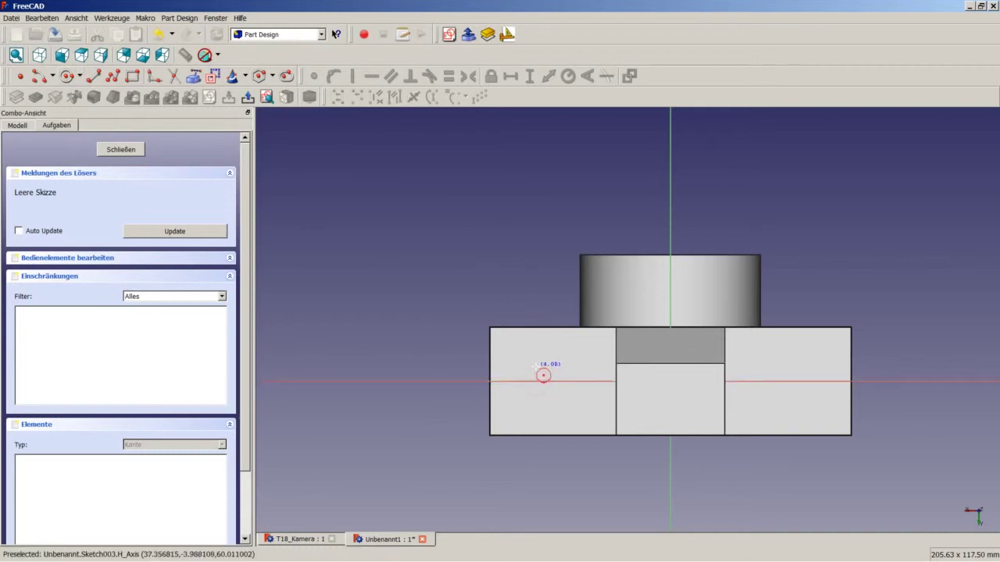
left_click(547, 367)
scroll(537, 390, "up", 2)
key("Escape")
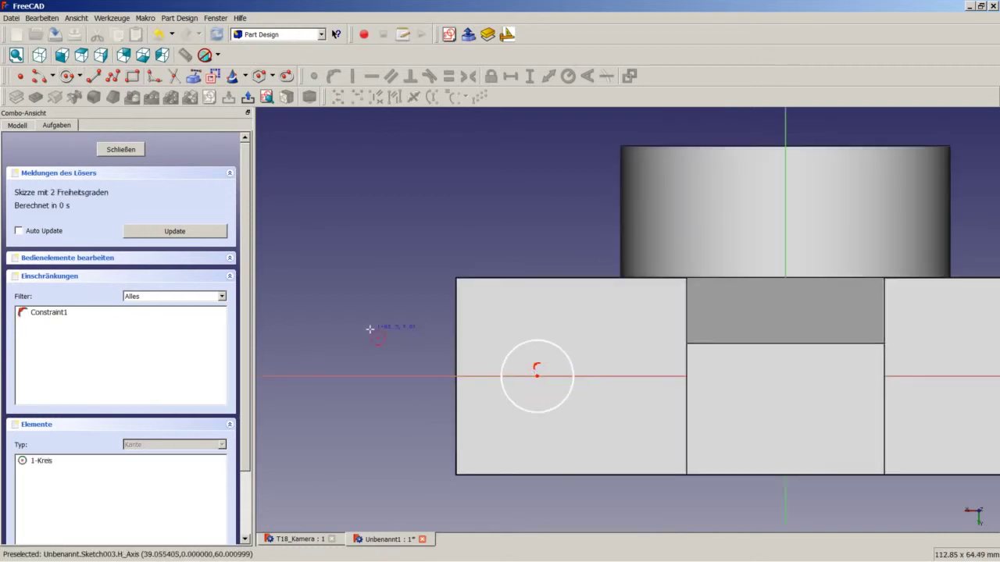
left_click(123, 150)
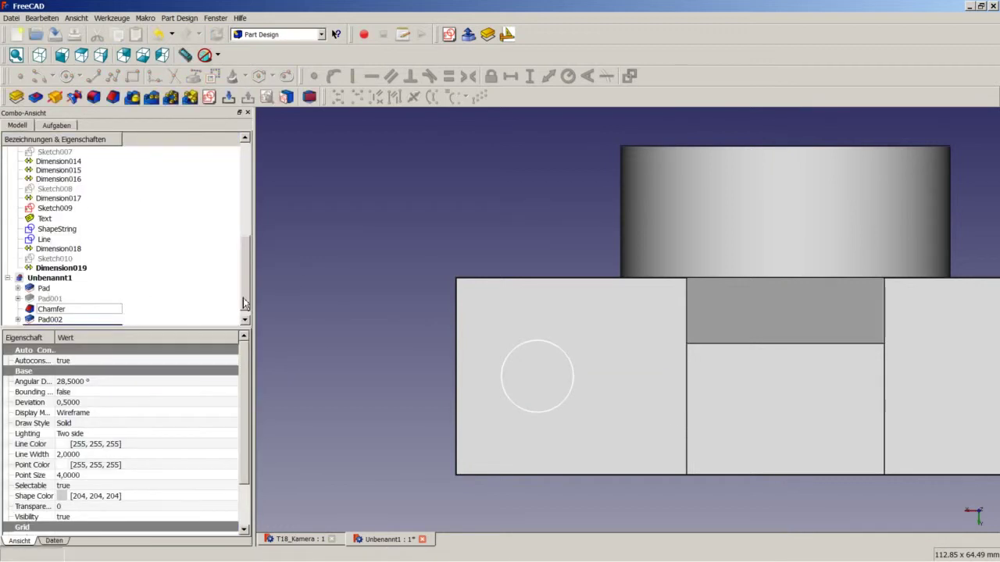
Hide the Pad and Chamfer solids.
scroll(250, 303, "down", 1)
left_click(44, 278)
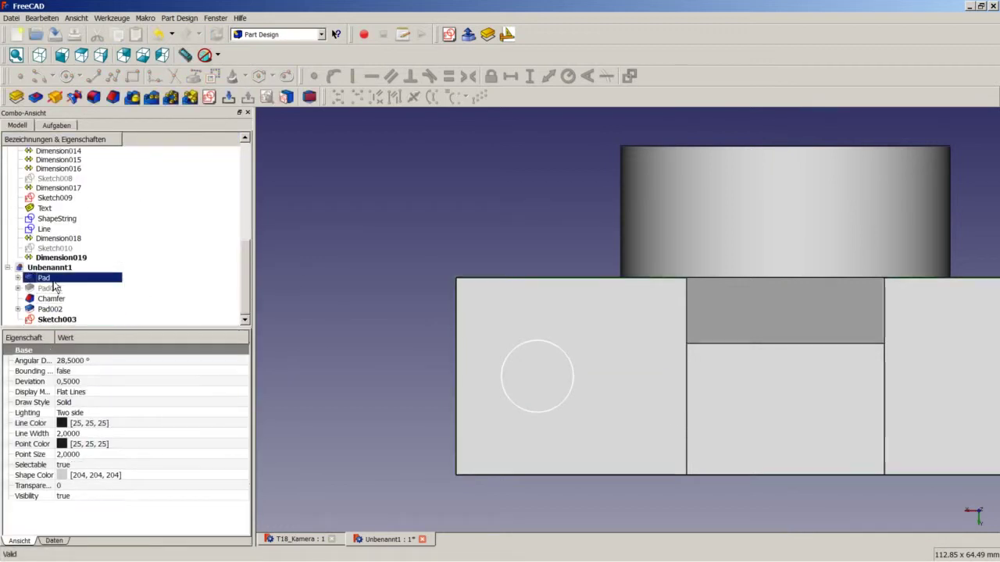
left_click(55, 300, "ctrl")
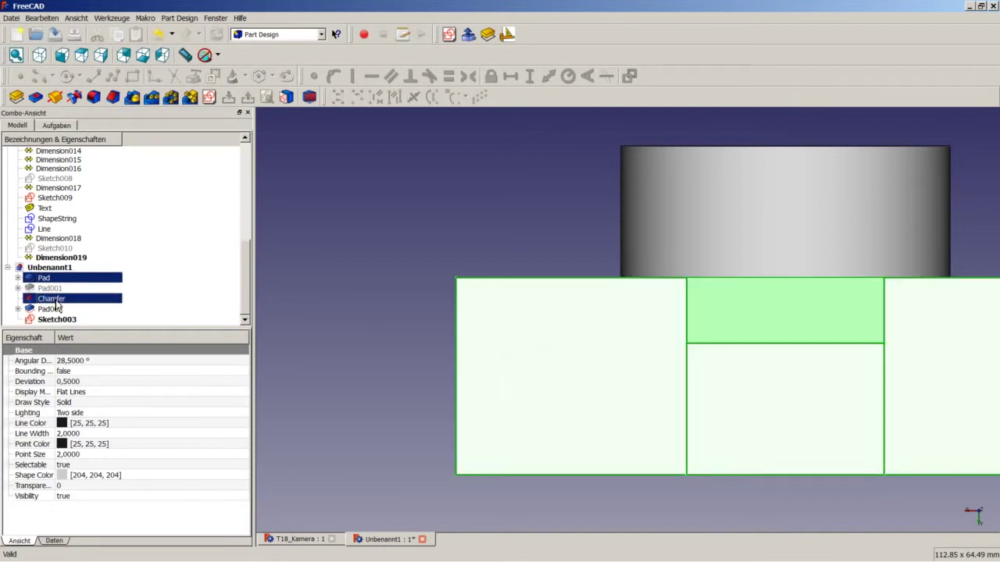
right_click(55, 302)
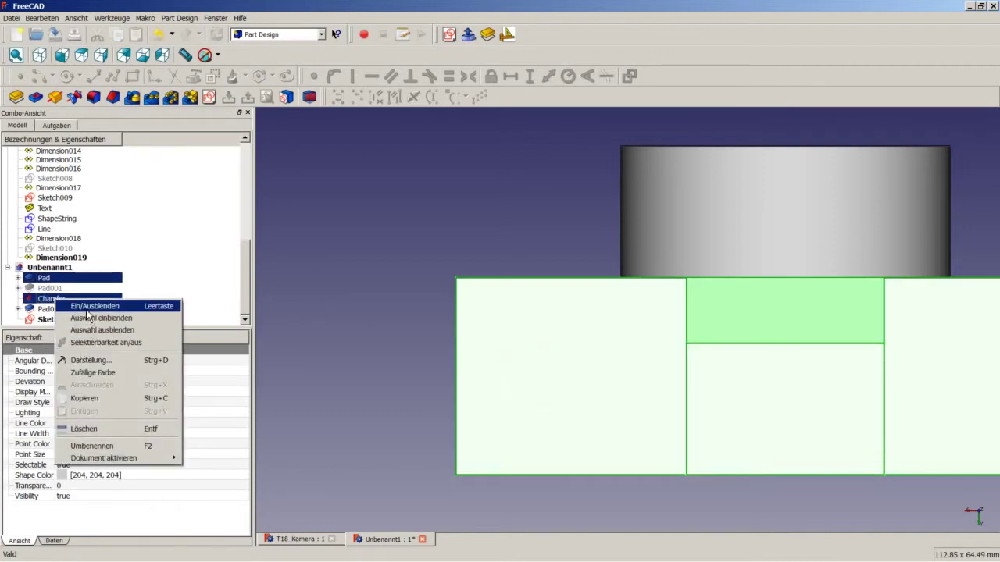
left_click(87, 309)
left_click(401, 277)
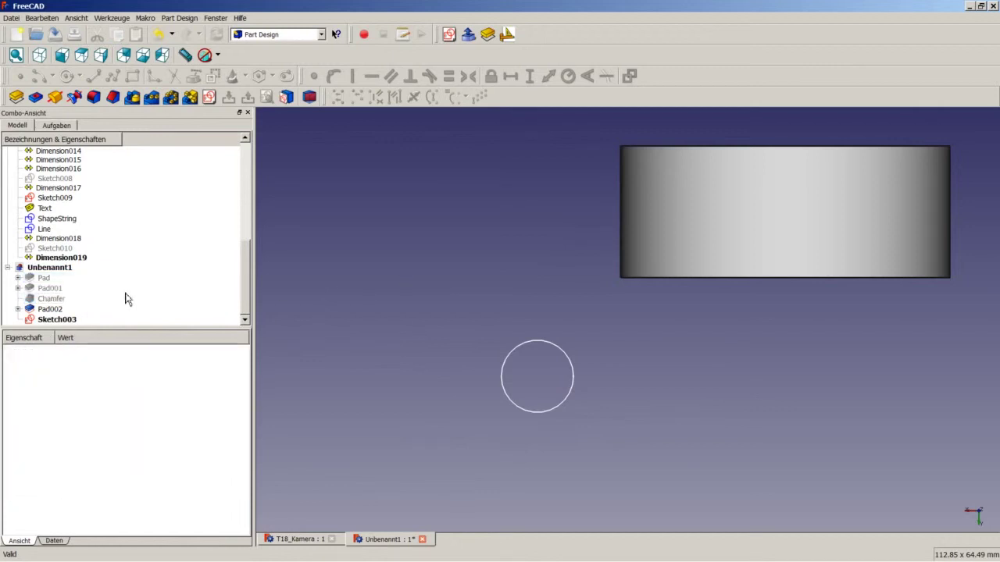
Reopen Sketch003 and constrain the circle 35 mm horizontally from the origin with a 10 mm radius.
right_click(62, 320)
left_click(102, 331)
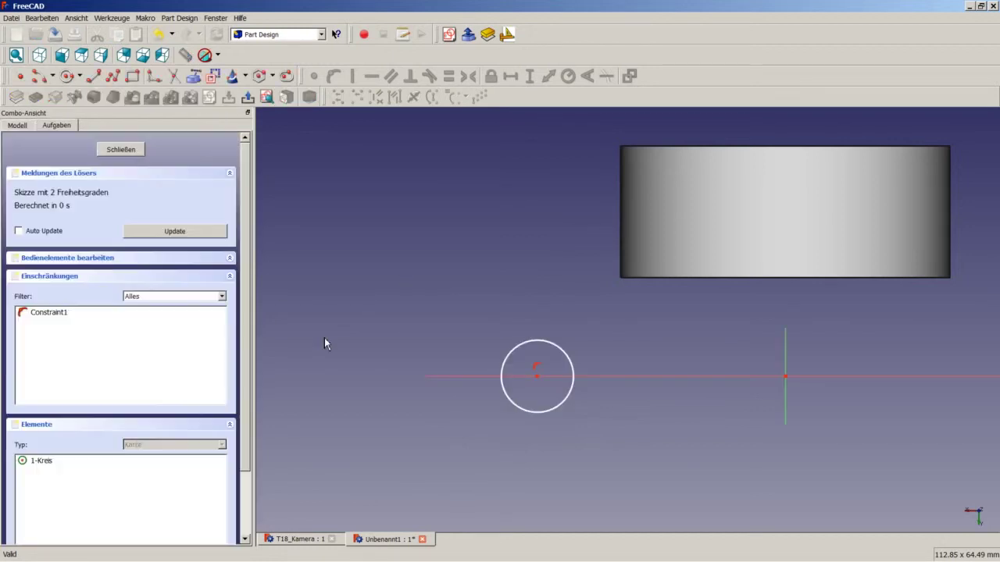
left_click(541, 376)
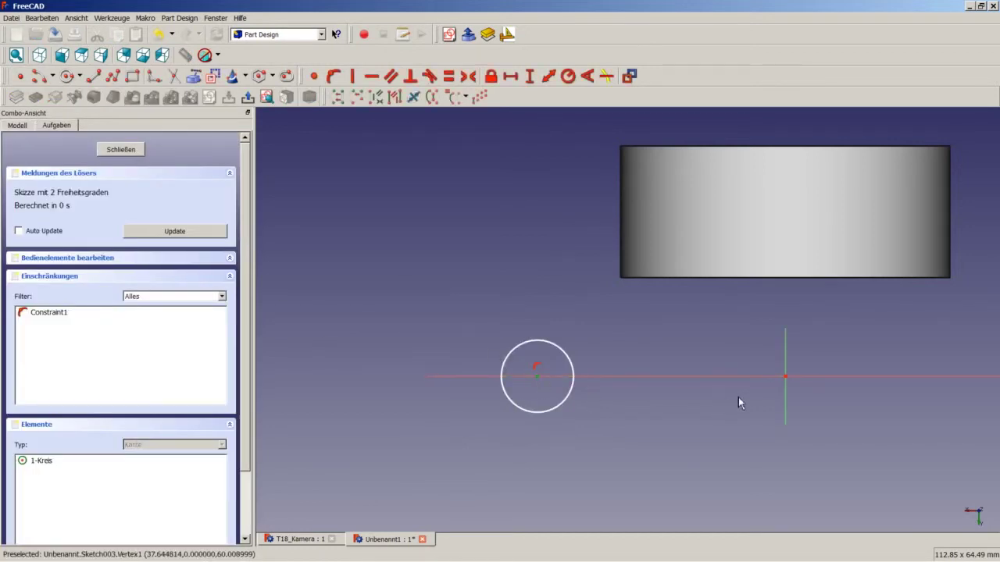
left_click(786, 377)
left_click(512, 76)
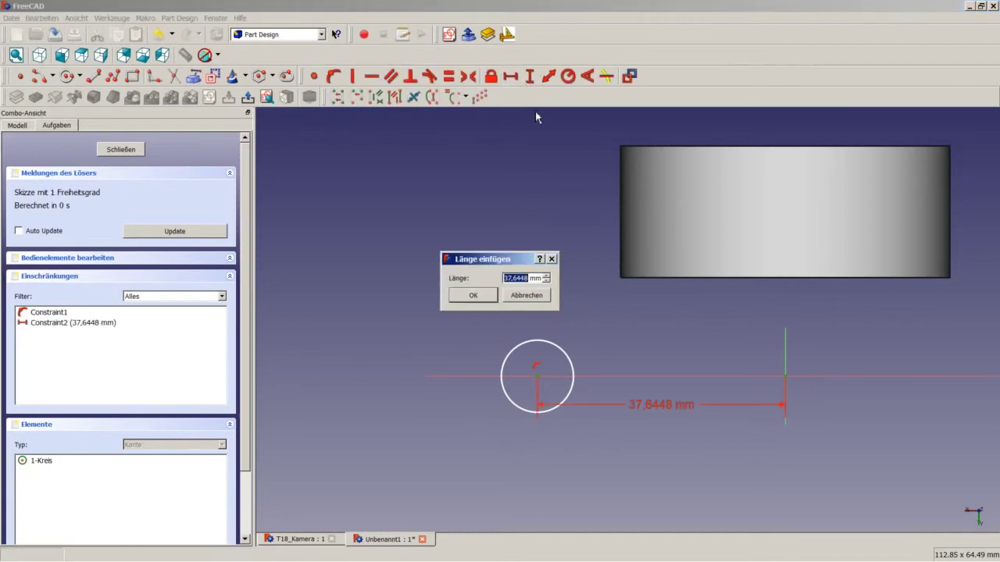
type("35")
key("Return")
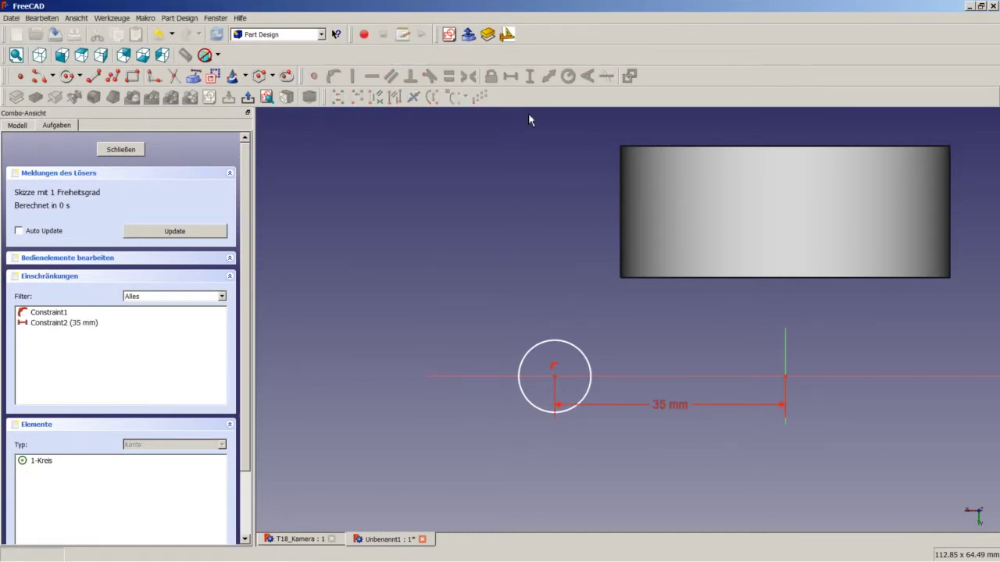
left_click(521, 366)
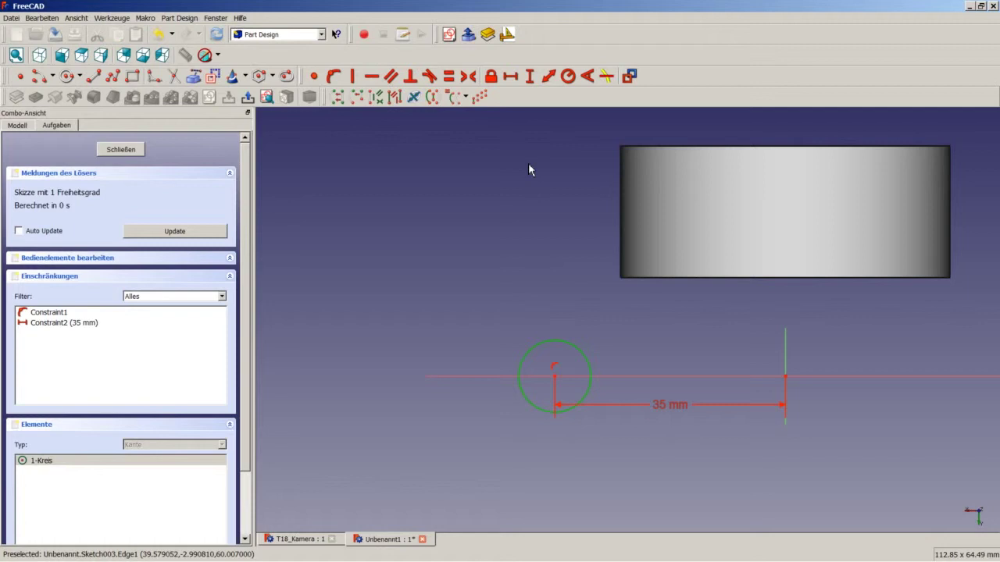
left_click(567, 76)
type("10")
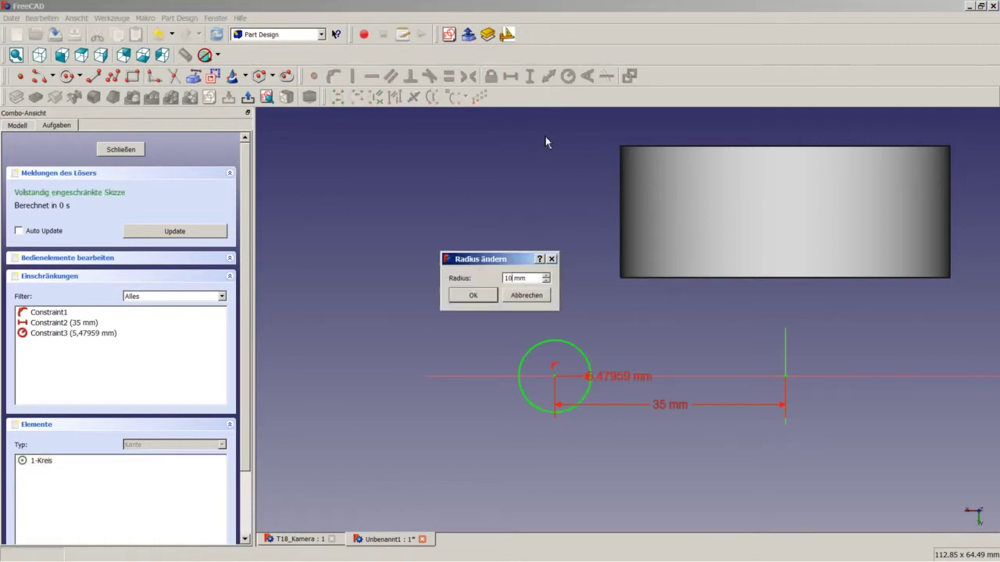
key("Return")
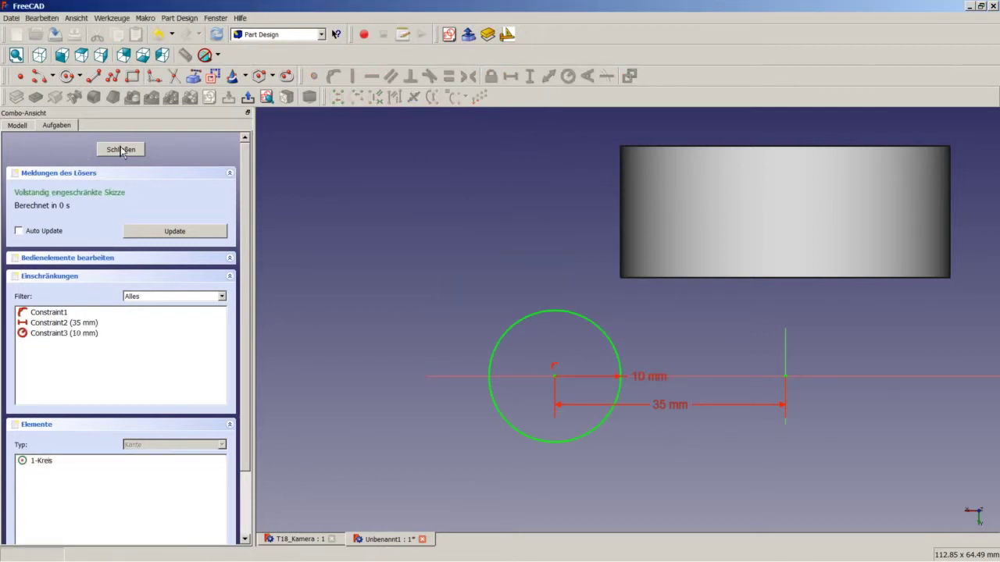
left_click(121, 150)
Pad Sketch003 5 mm into the zoom knob and switch to isometric view.
left_click(180, 18)
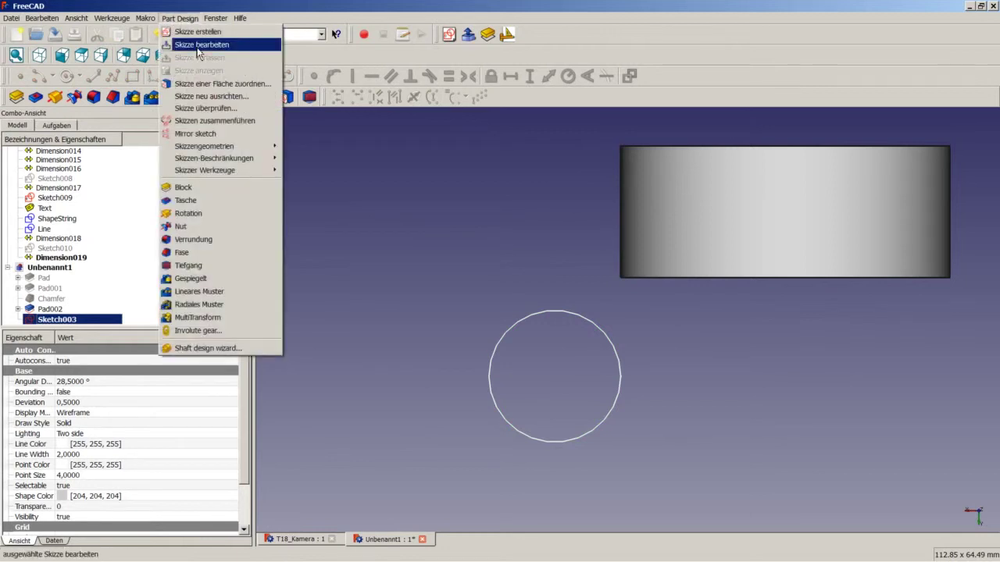
left_click(218, 97)
left_click(543, 308)
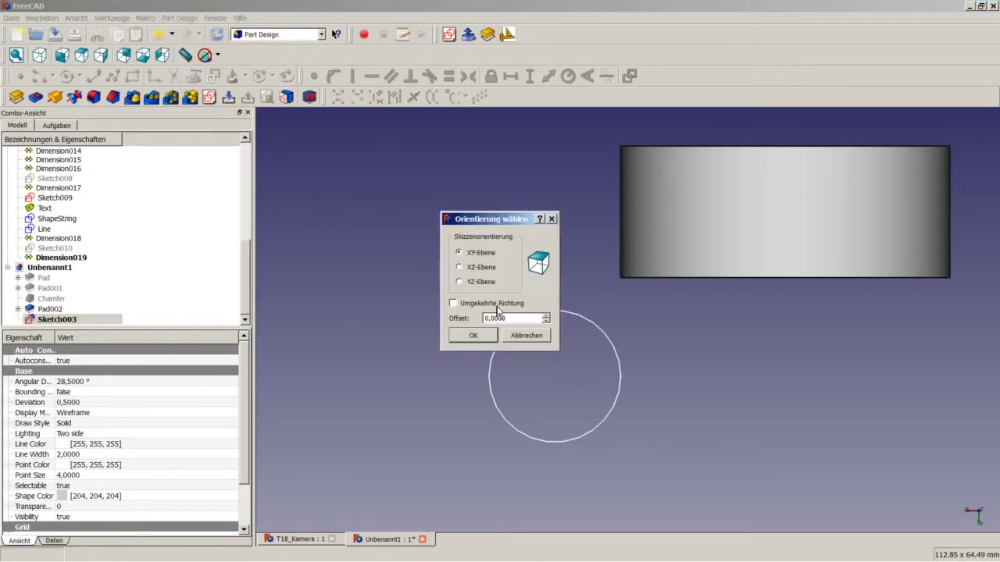
left_click(538, 339)
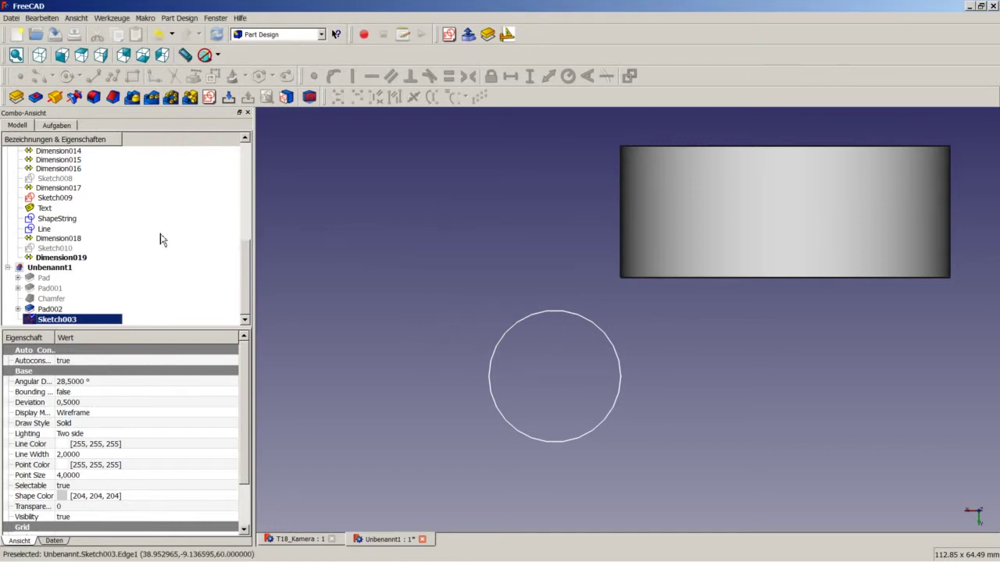
left_click(53, 98)
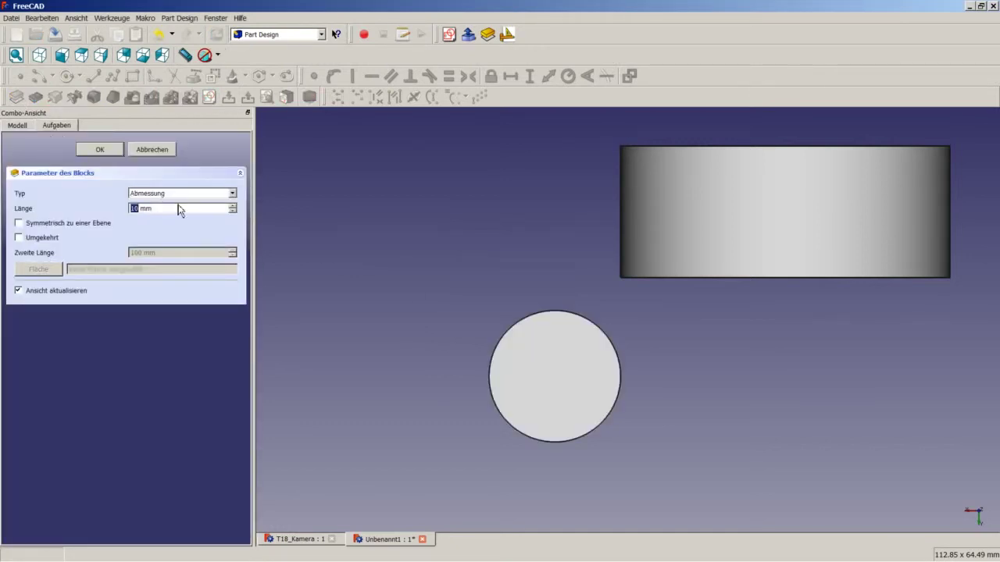
type("5")
left_click(100, 150)
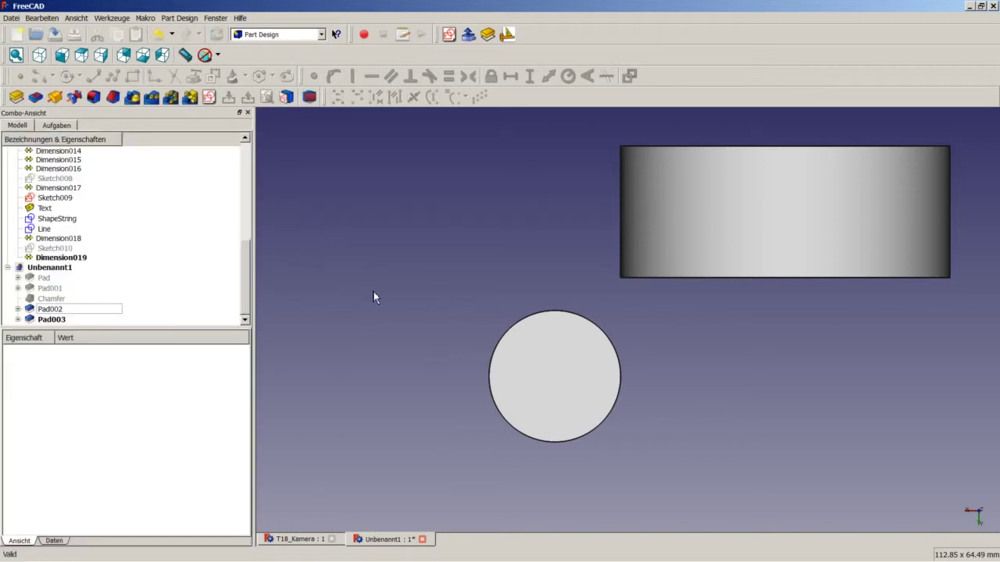
key("0")
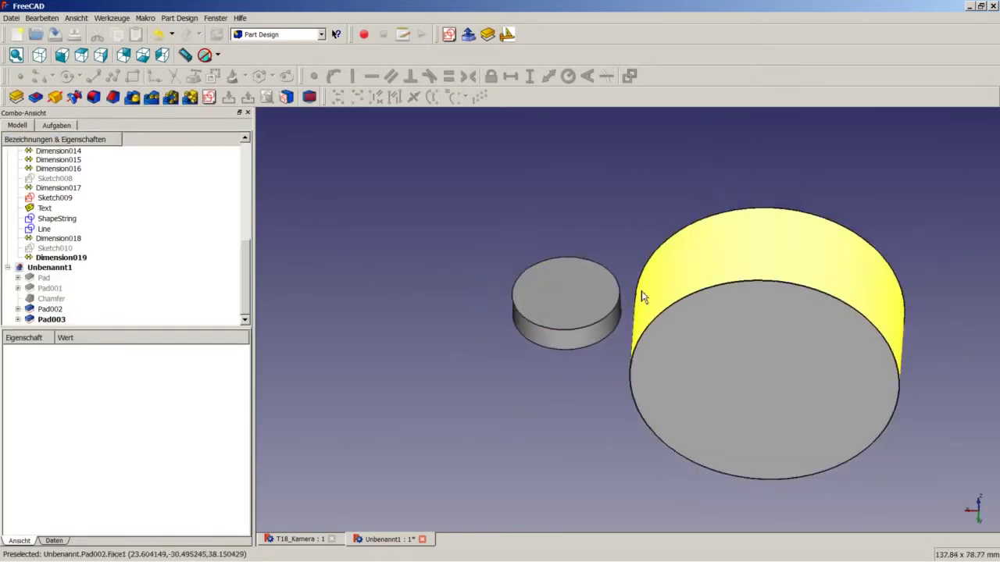
Make the Chamfer body visible again.
left_click(63, 299)
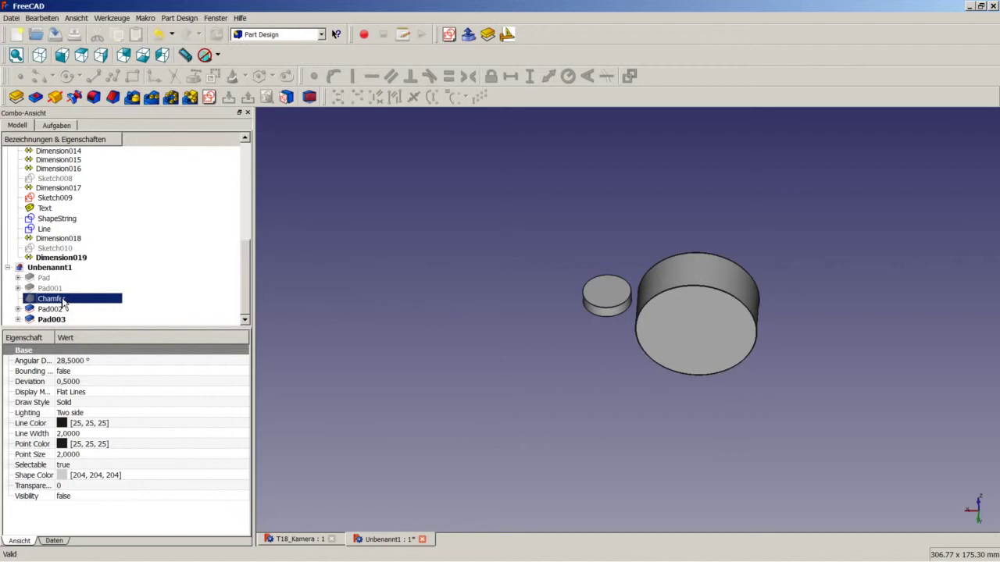
right_click(62, 298)
left_click(122, 351)
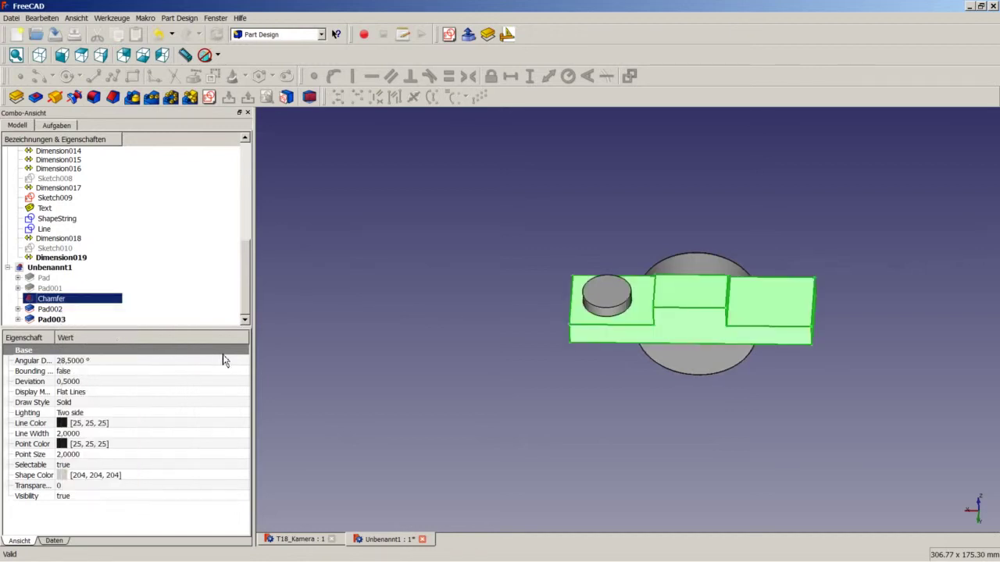
left_click(494, 345)
Start a new sketch on the top face at the body's right.
scroll(745, 294, "up", 2)
scroll(745, 294, "up", 1)
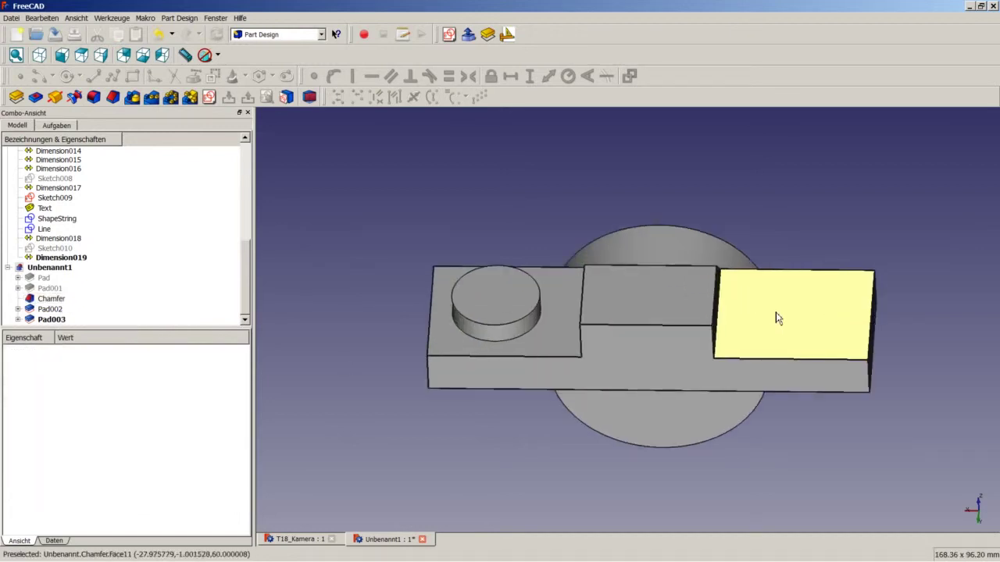
left_click(779, 300)
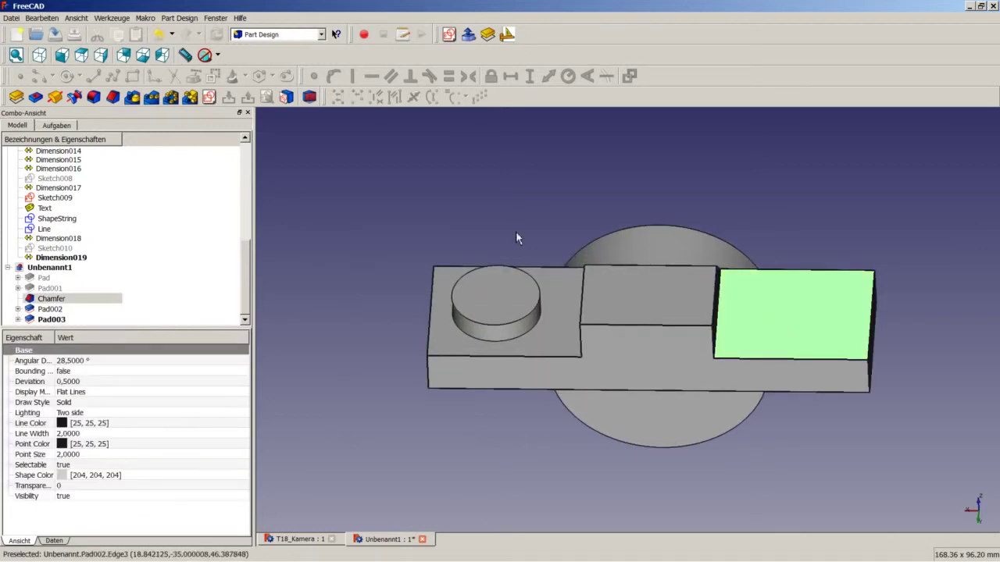
left_click(215, 100)
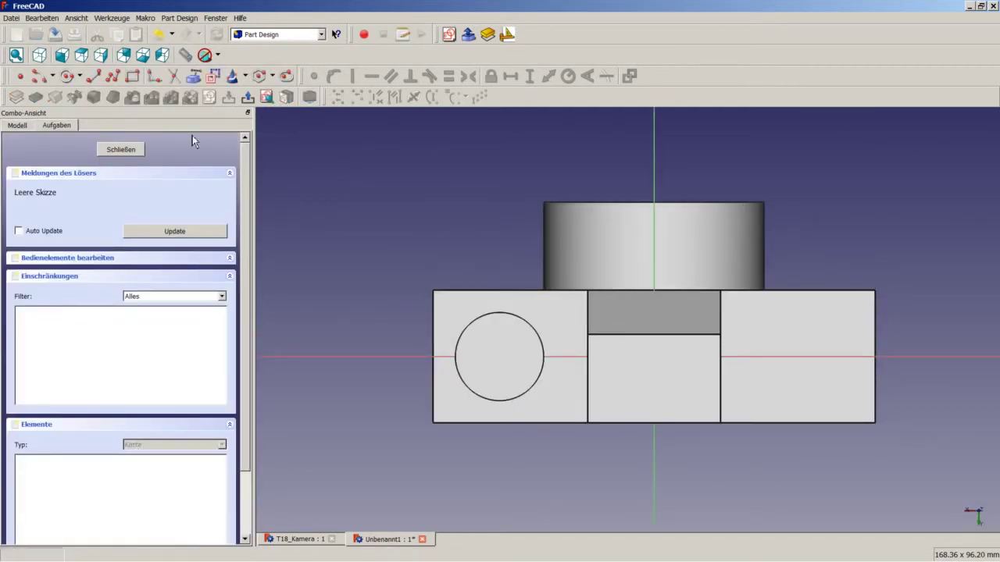
Draw a rectangle on the right section, symmetric about the horizontal axis.
left_click(134, 78)
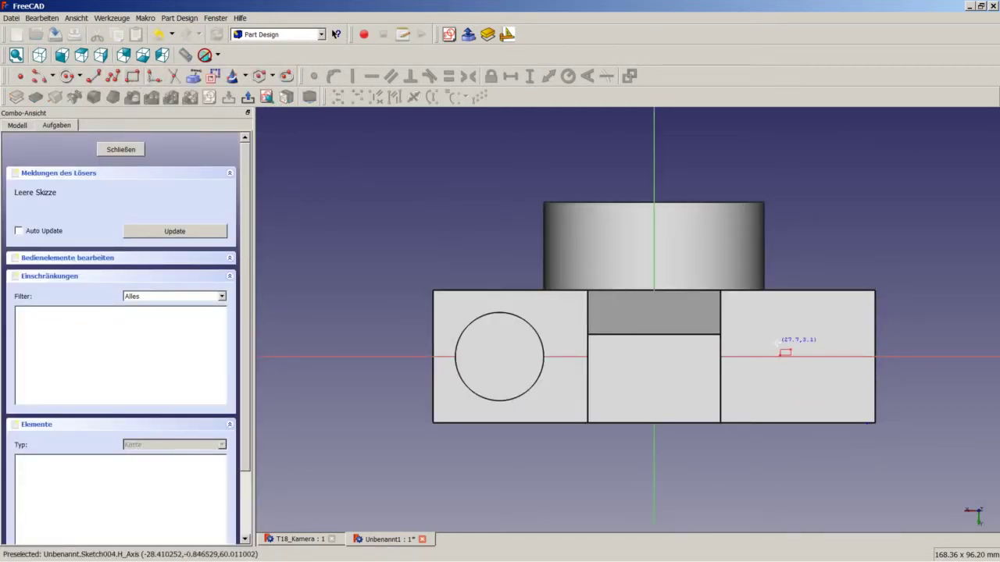
left_click(777, 337)
left_click(825, 377)
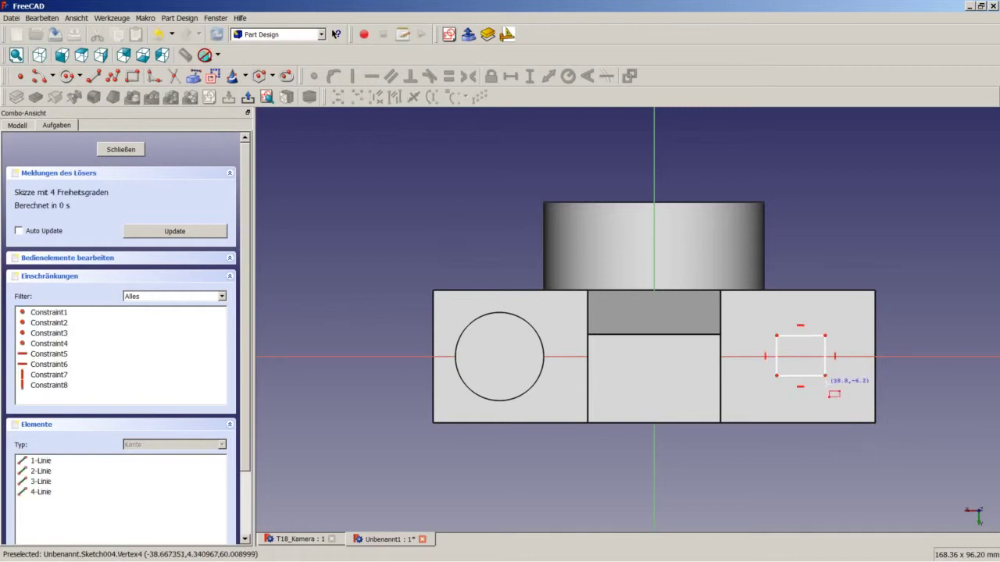
scroll(817, 332, "up", 3)
scroll(812, 371, "down", 2)
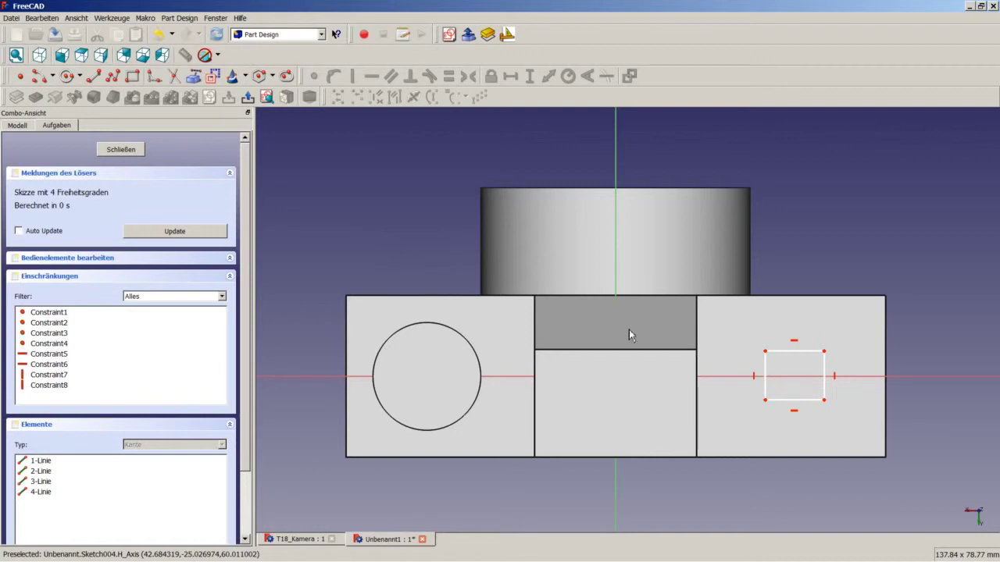
scroll(826, 367, "up", 2)
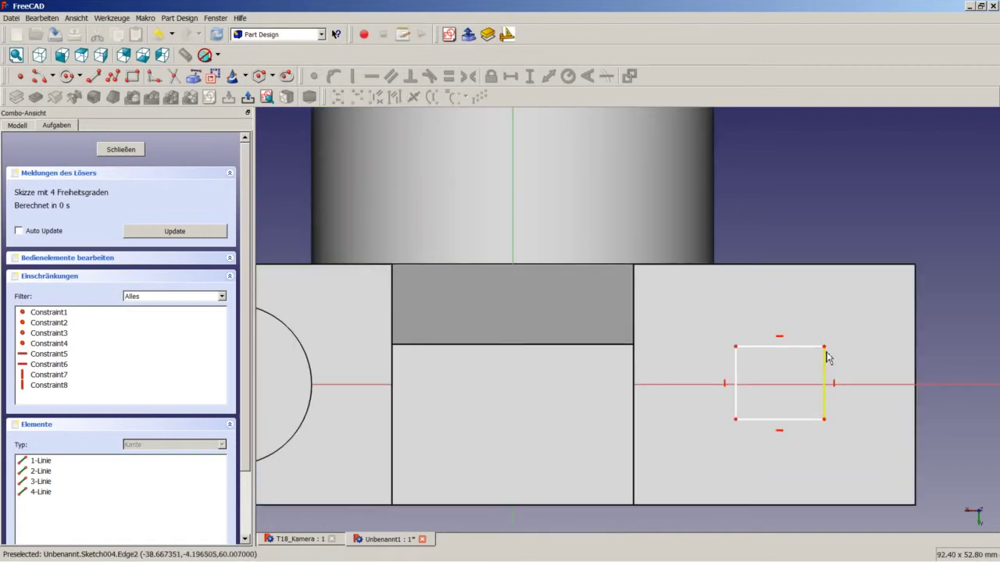
left_click(825, 348)
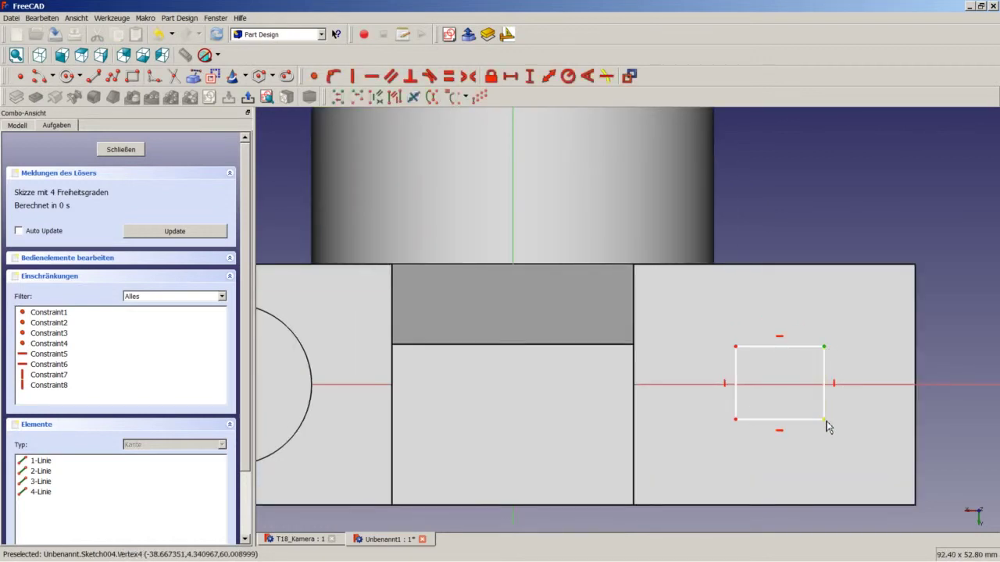
left_click(864, 384)
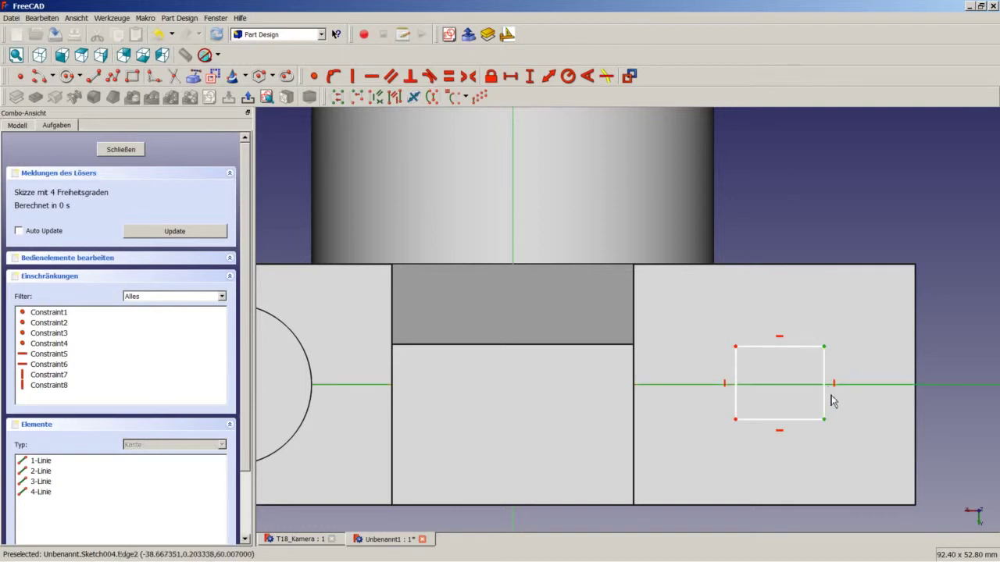
left_click(468, 76)
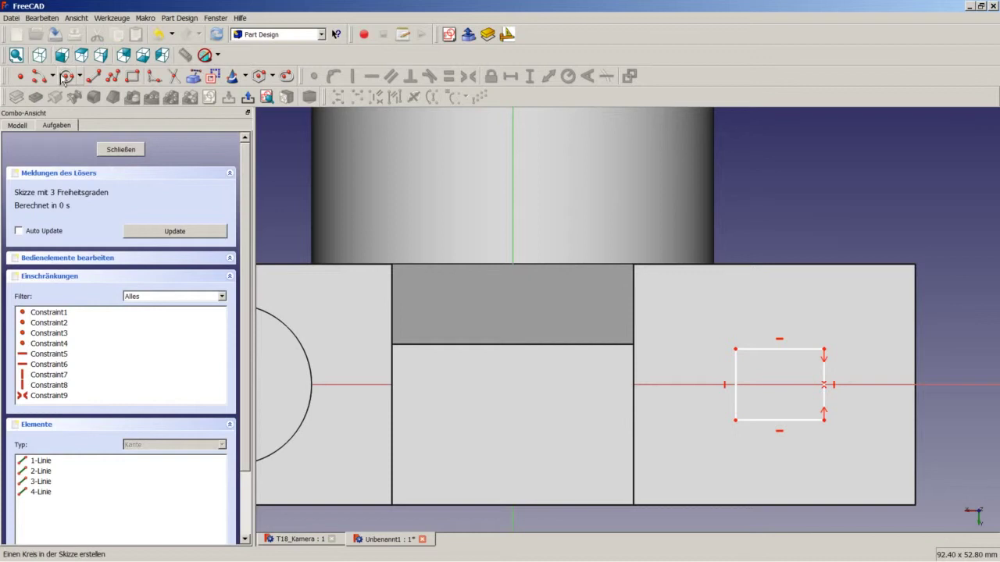
Add a construction line centred between the rectangle's top and bottom edges, then close the sketch.
left_click(94, 80)
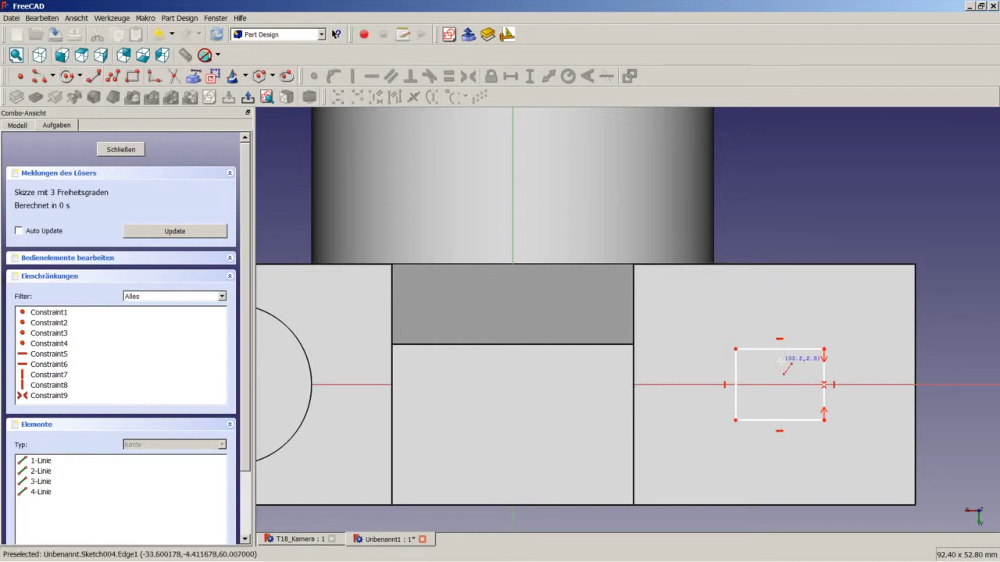
left_click(792, 403)
left_click(780, 364)
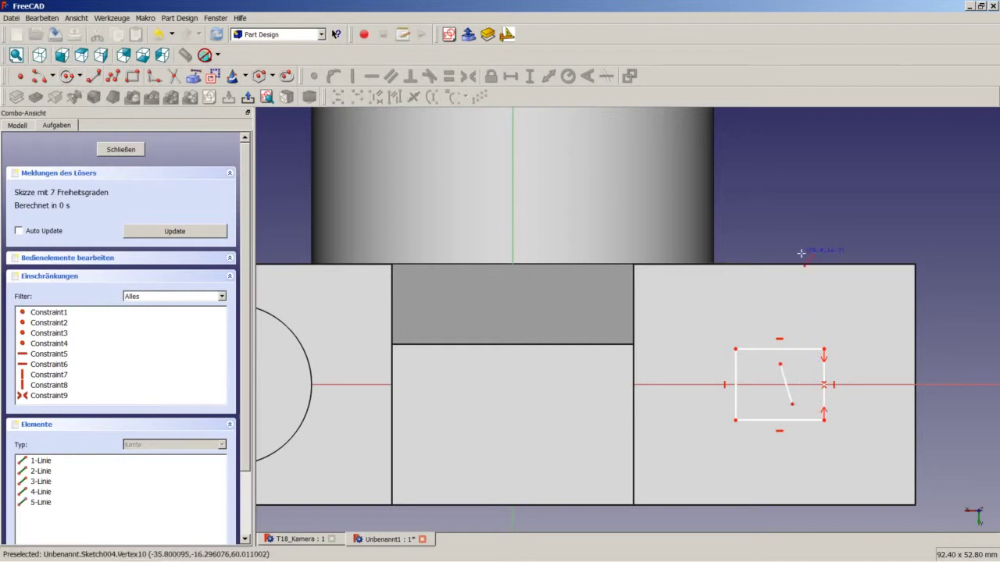
left_click(786, 385)
left_click(484, 194)
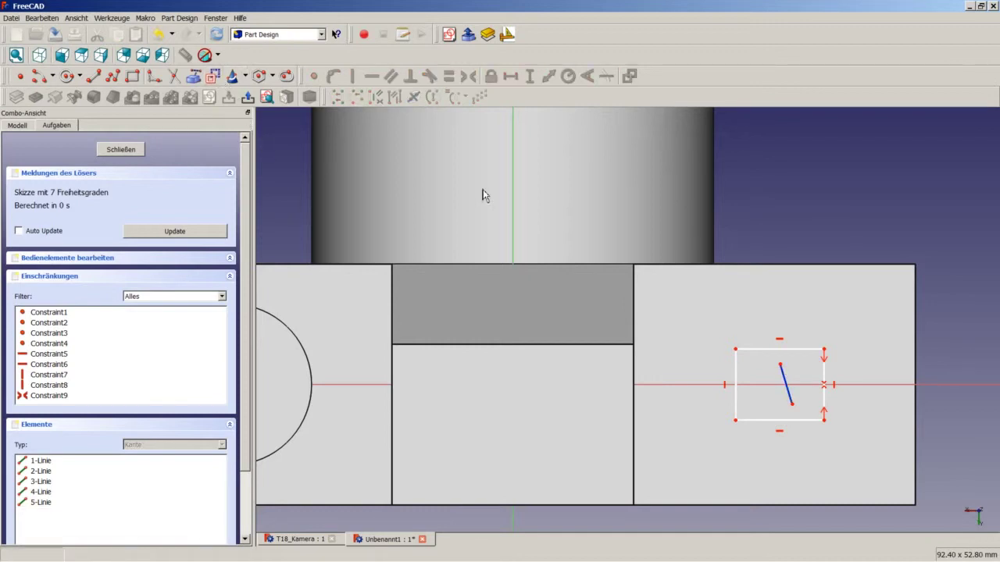
left_click(782, 373)
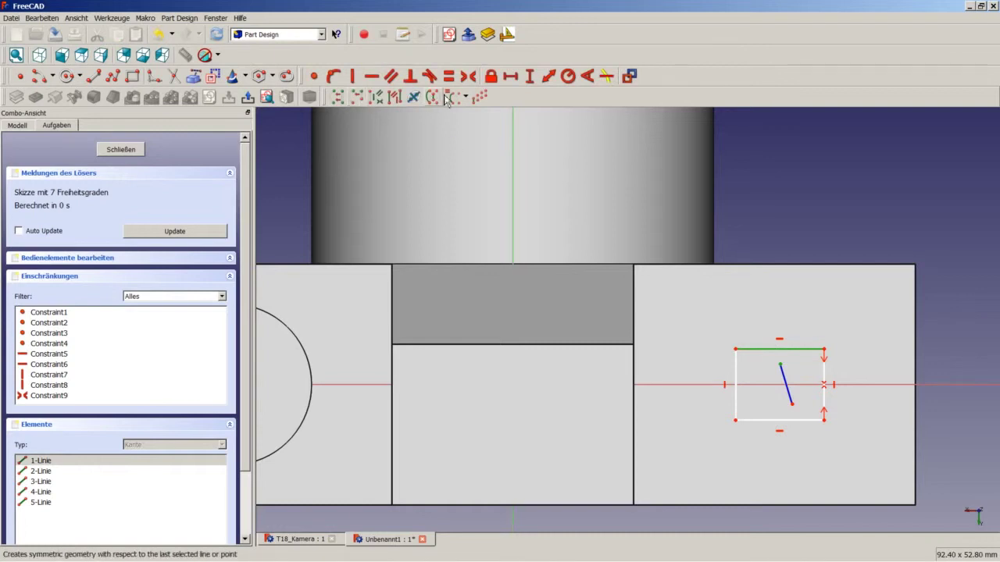
left_click(468, 77)
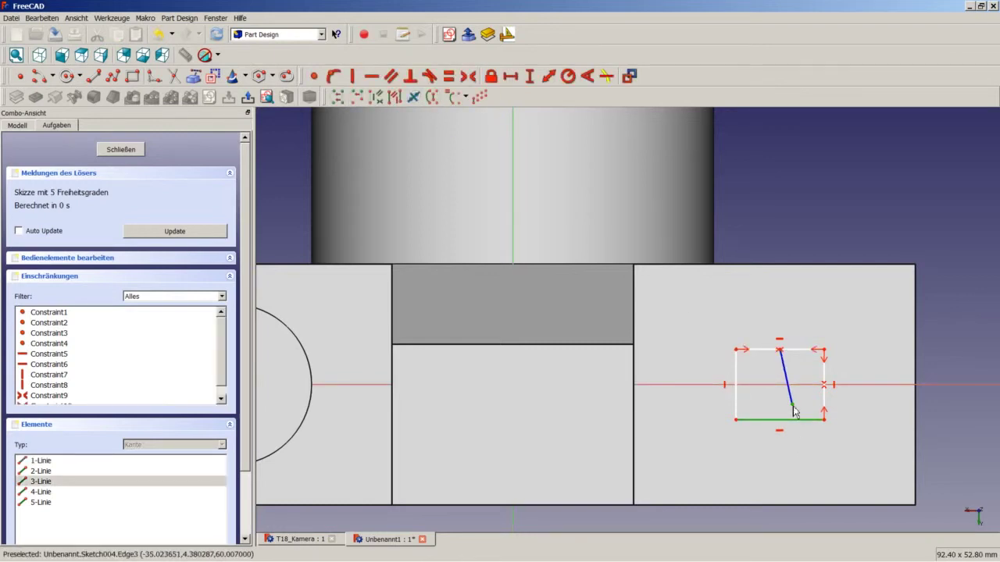
left_click(468, 76)
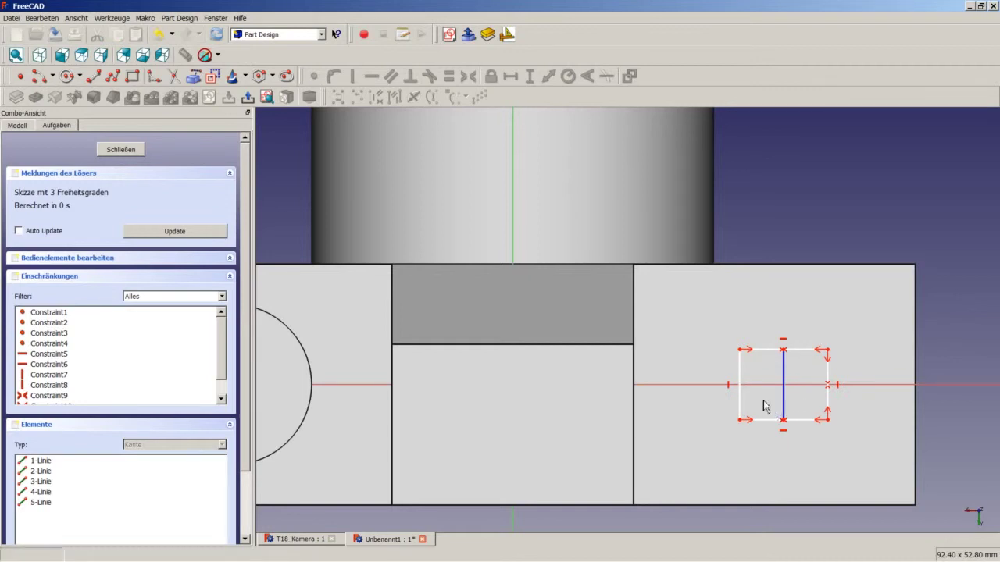
left_click(122, 149)
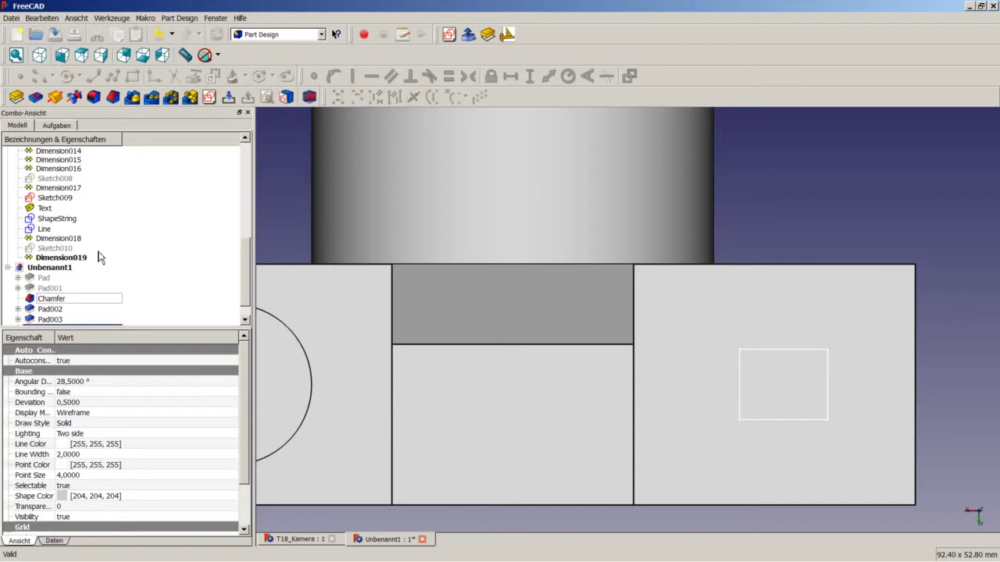
Hide the Chamfer body and reopen Sketch004 for editing.
left_click(66, 301)
right_click(68, 308)
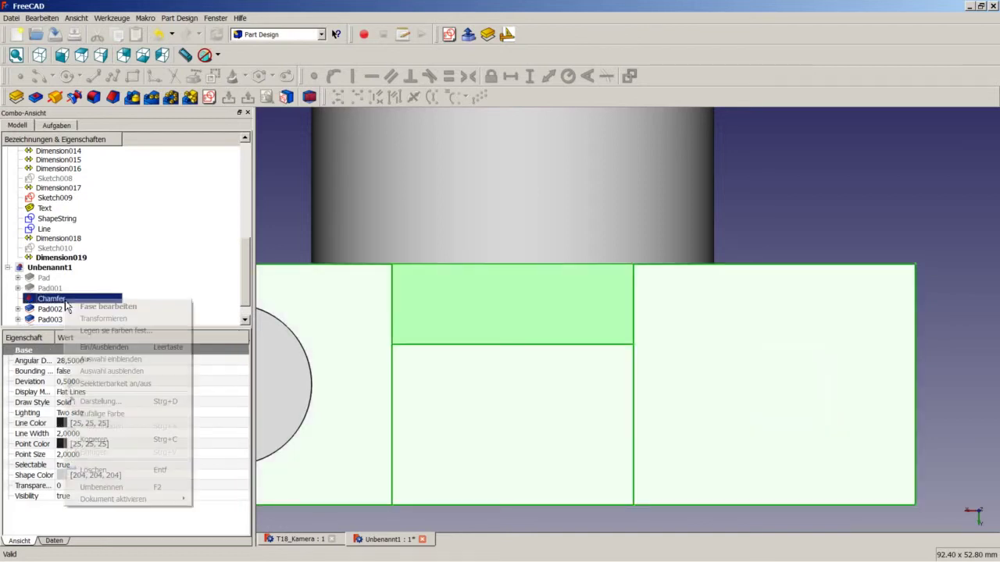
left_click(105, 347)
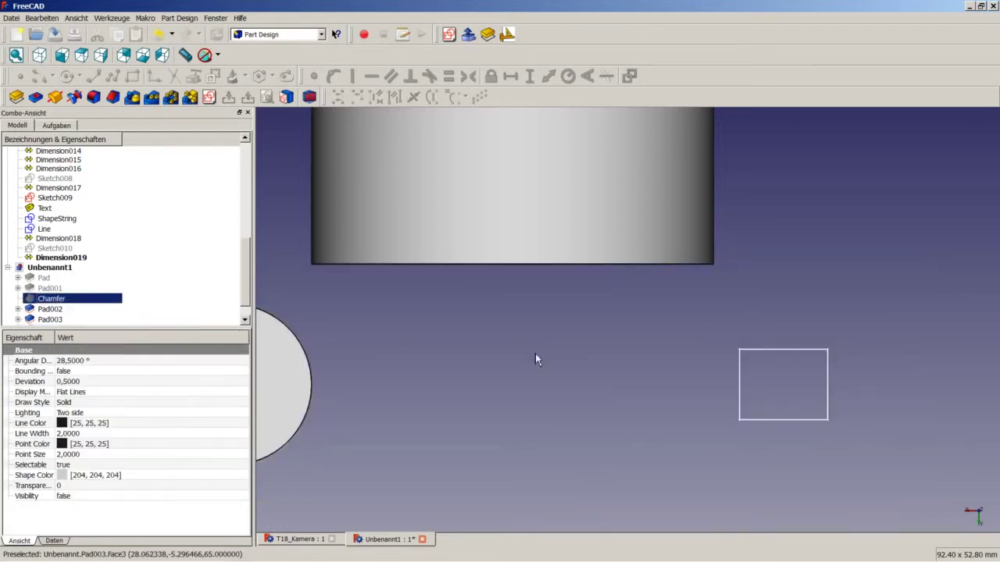
scroll(249, 291, "down", 1)
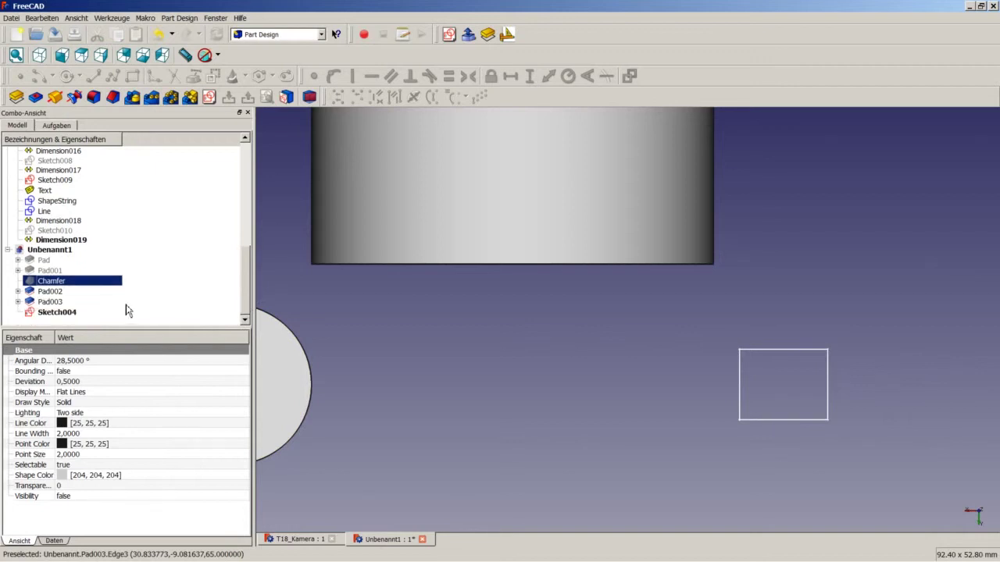
left_click(100, 315)
right_click(107, 316)
left_click(139, 318)
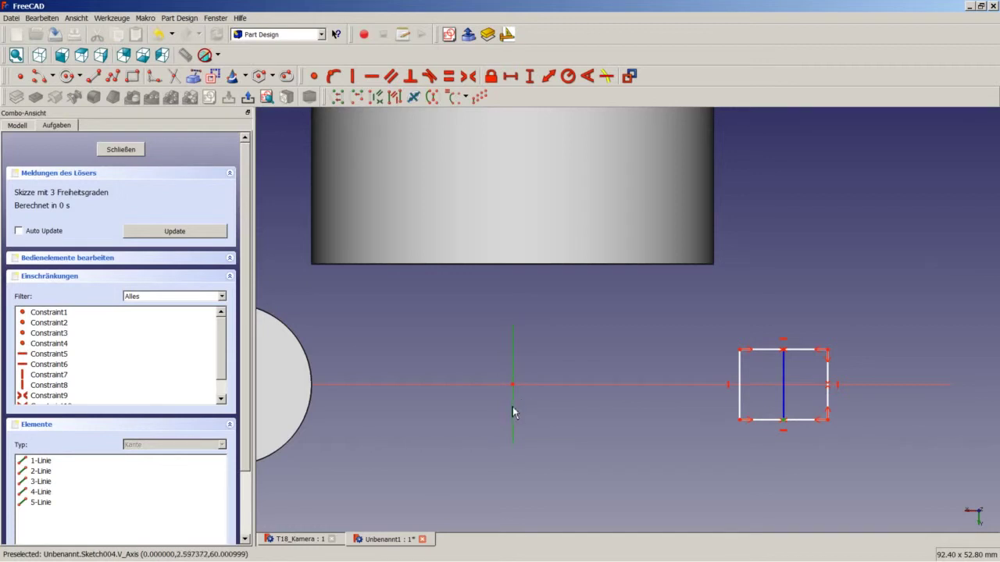
Dimension the square 35 mm from the origin, 10 mm wide and 10 mm high, then close it.
left_click(511, 76)
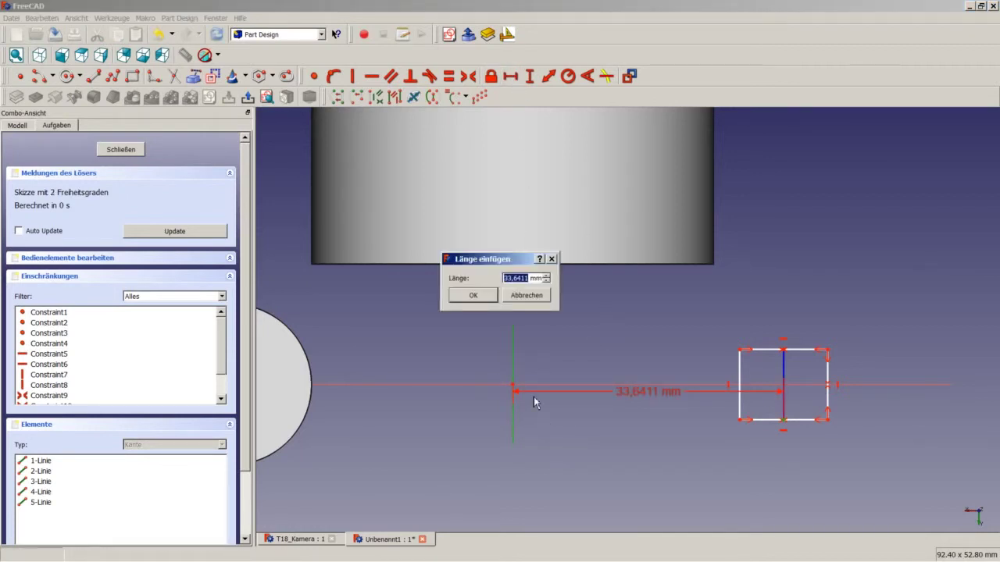
type("35")
key("Return")
left_click_drag(664, 401, 662, 440)
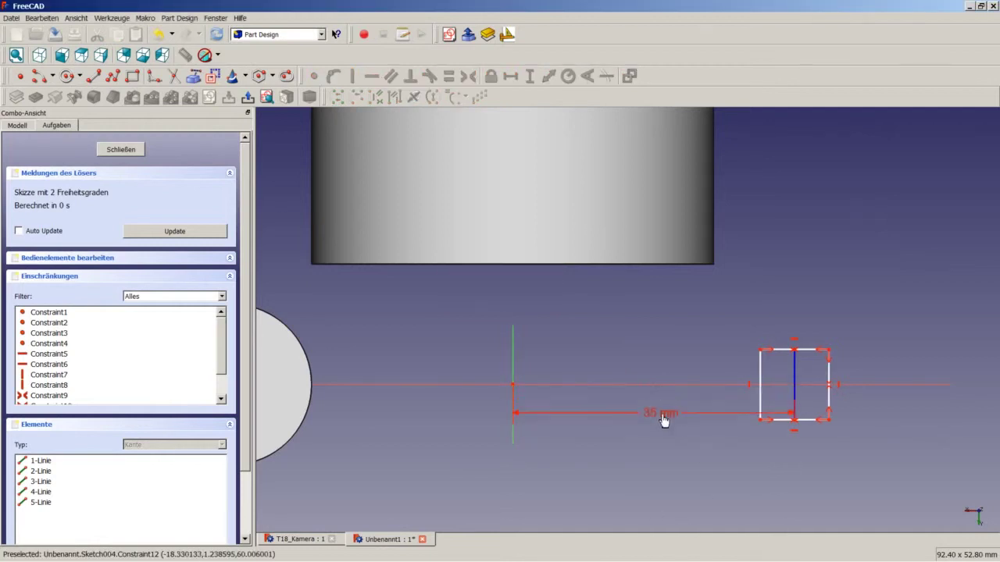
left_click(812, 422)
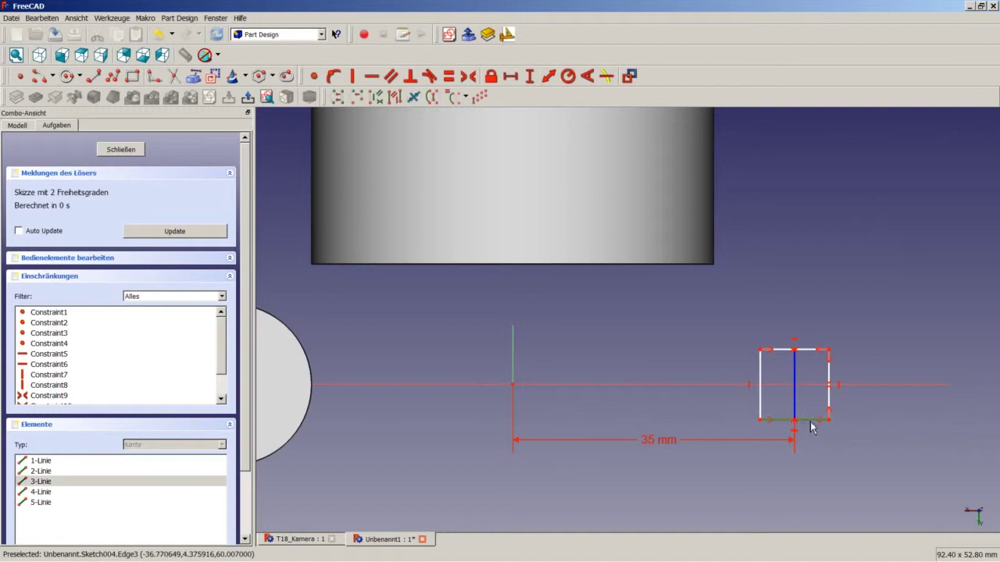
left_click(511, 77)
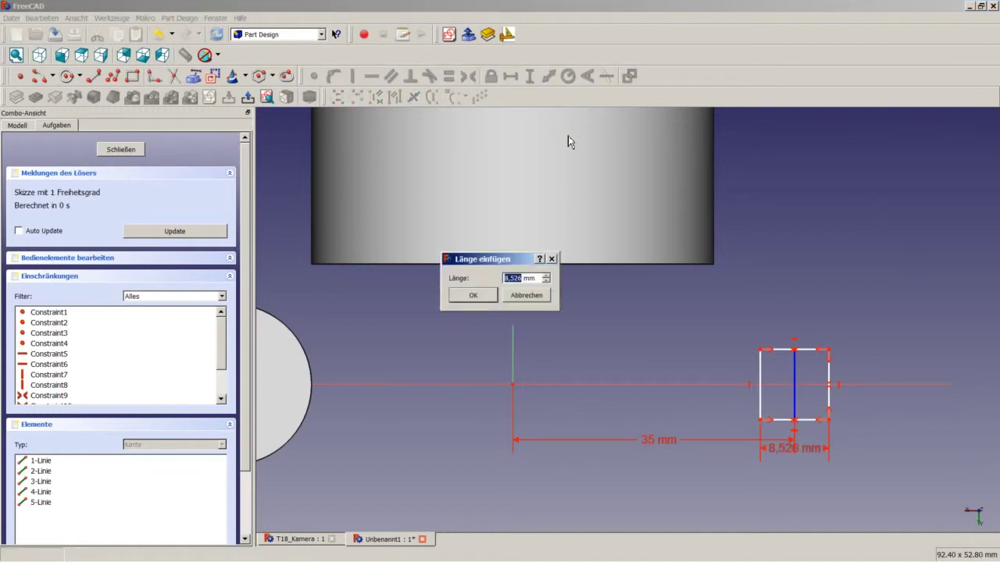
type("10")
key("Return")
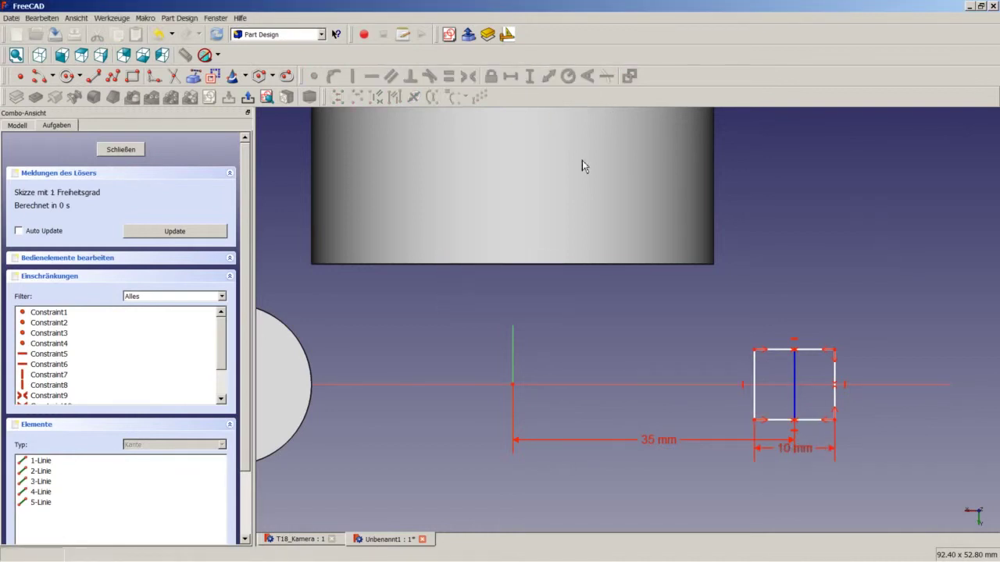
left_click(835, 401)
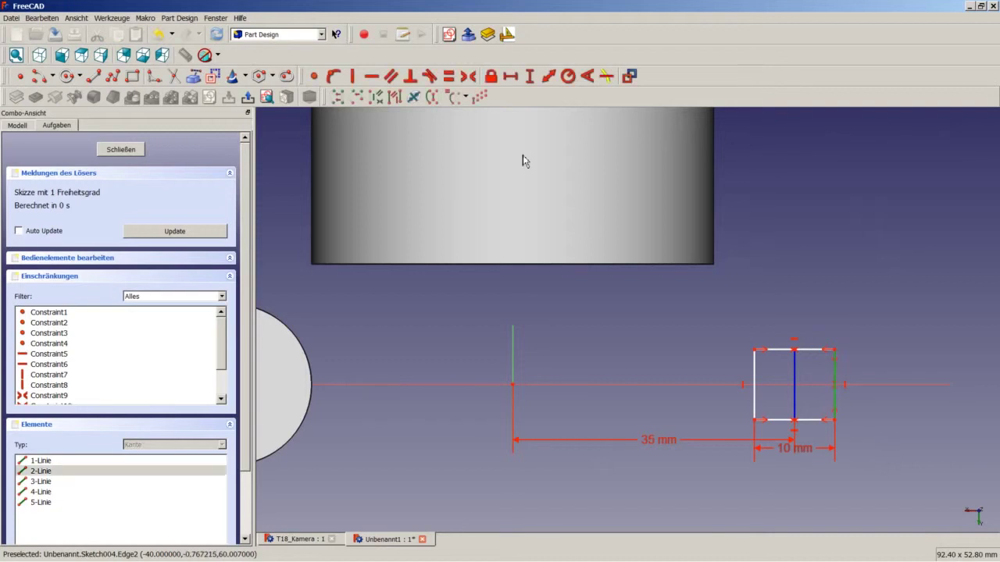
left_click(529, 78)
type("10")
key("Return")
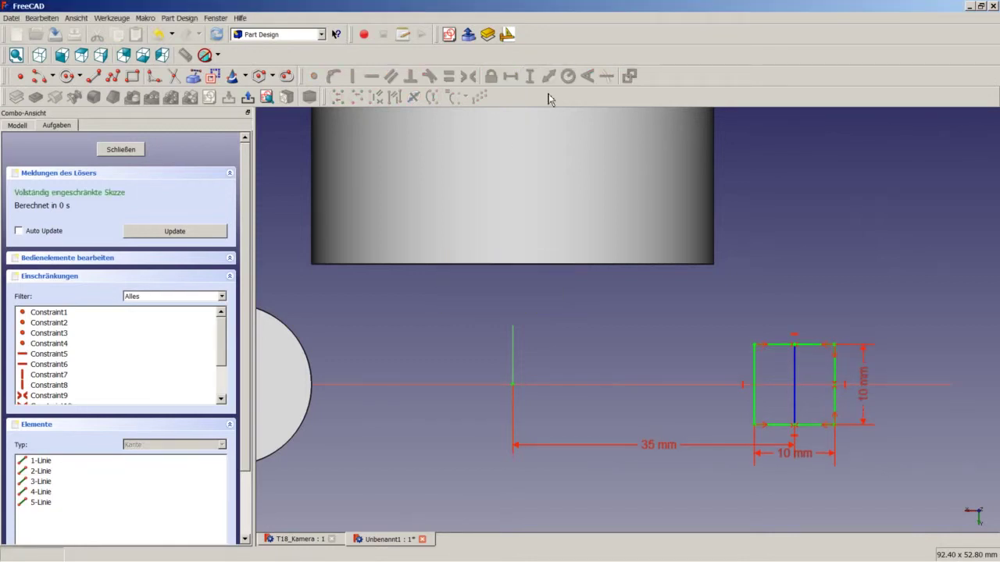
left_click(124, 155)
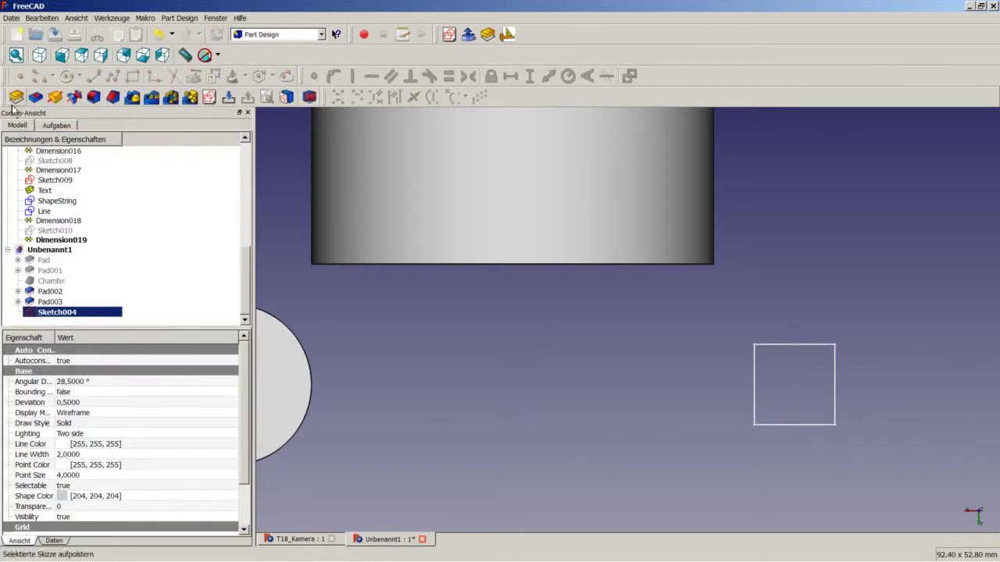
Pad Sketch004 5 mm into the shutter button.
left_click(179, 18)
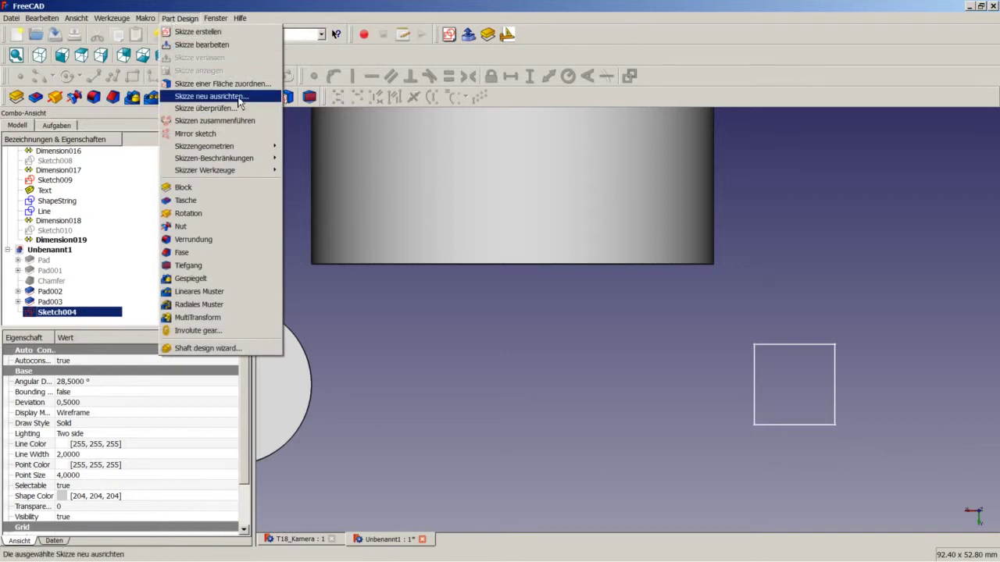
left_click(240, 97)
left_click(534, 305)
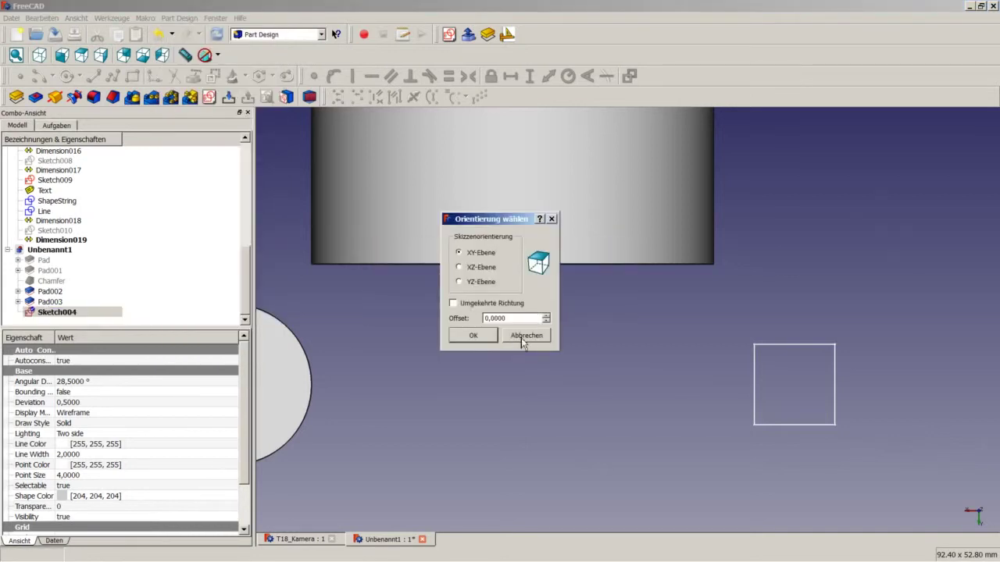
left_click(530, 339)
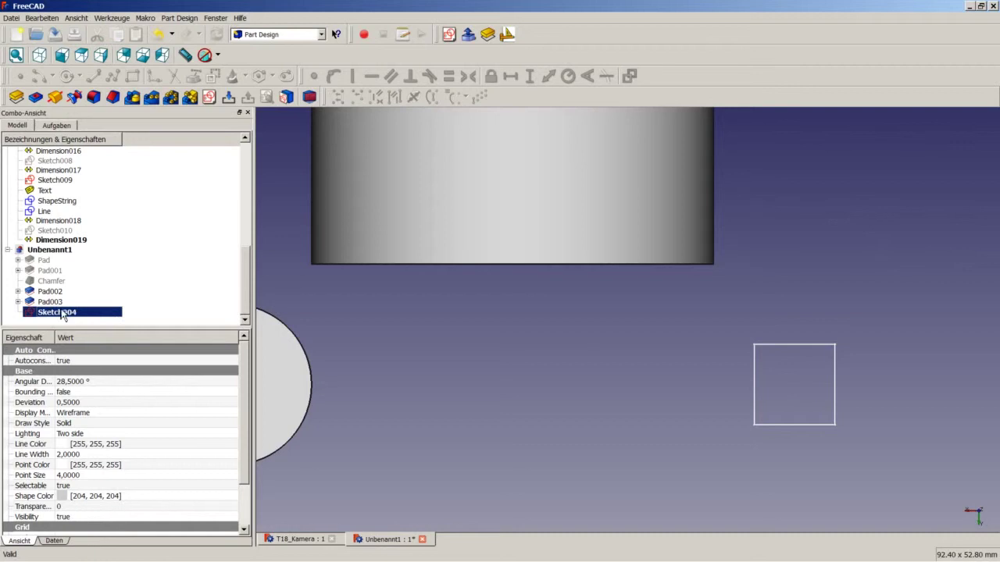
left_click(16, 96)
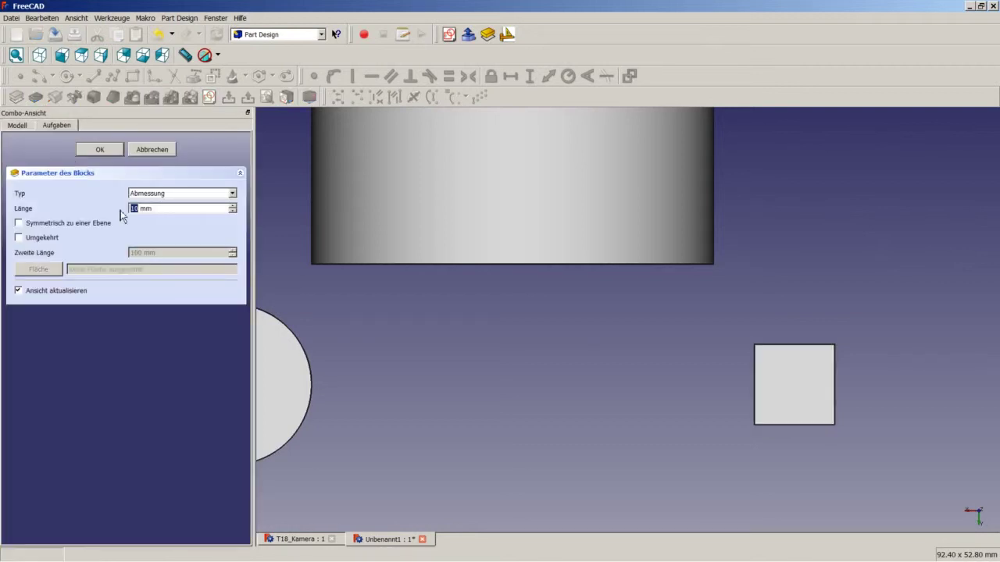
type("5")
left_click(107, 149)
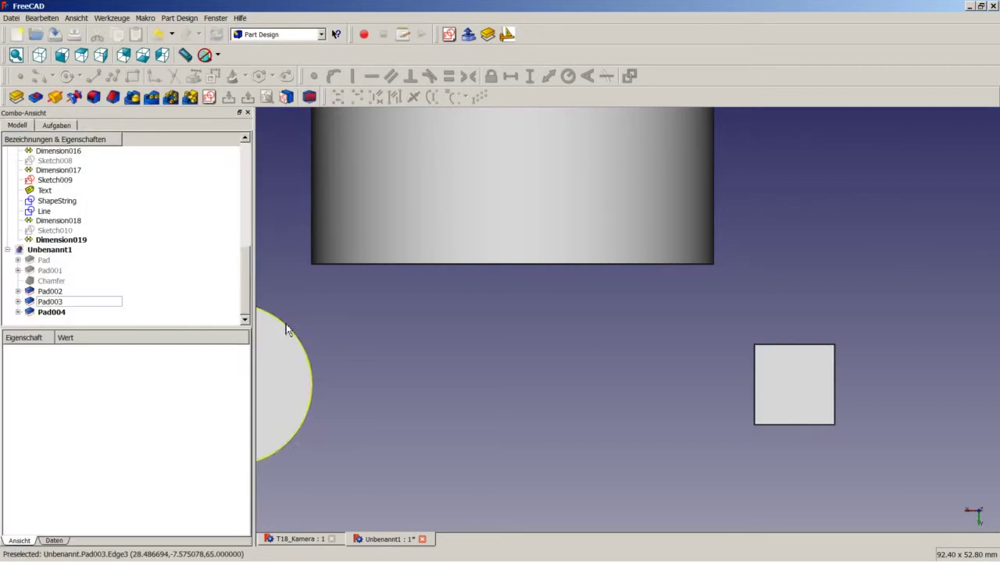
Make the base Pad visible again and show the model in isometric view.
right_click(58, 281)
left_click(99, 324)
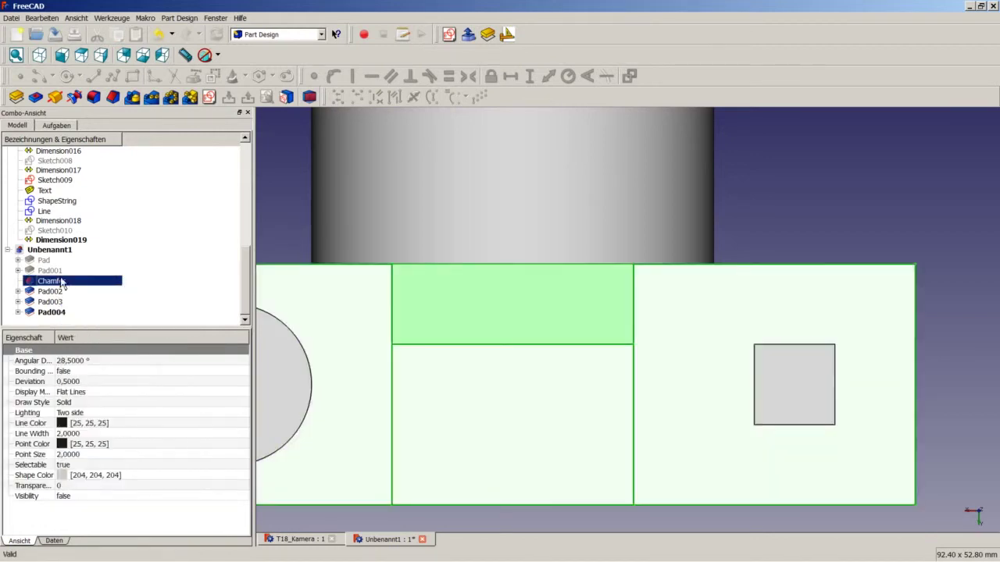
right_click(52, 261)
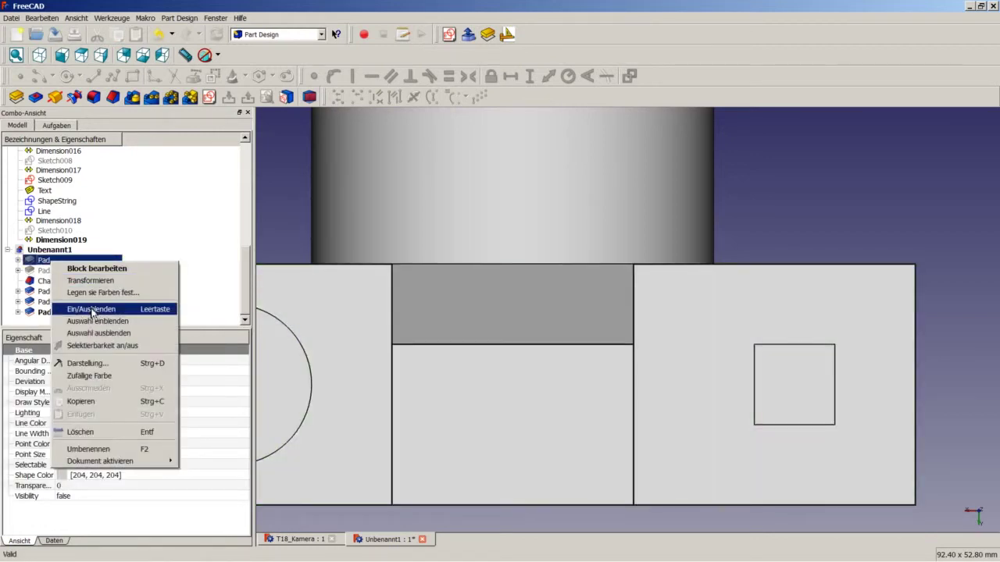
left_click(92, 310)
left_click(266, 202)
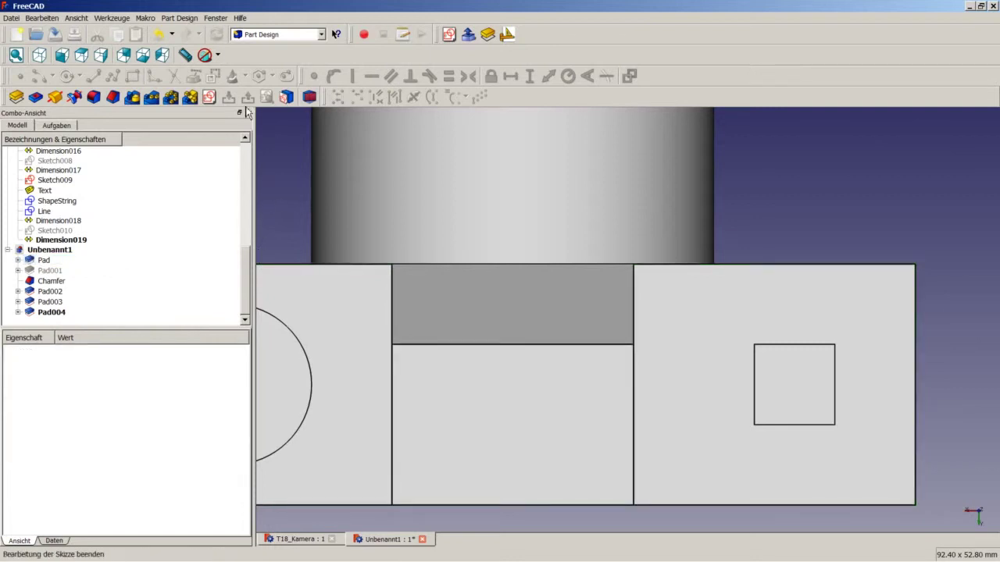
left_click(39, 55)
Fit the camera model to the view, save the document, and switch to Draft.
right_click(313, 190)
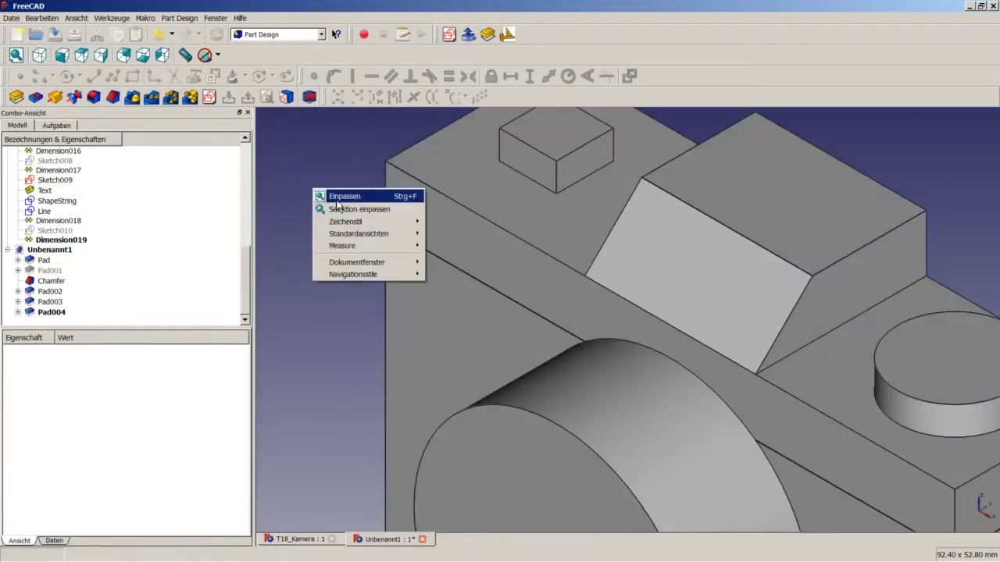
left_click(344, 196)
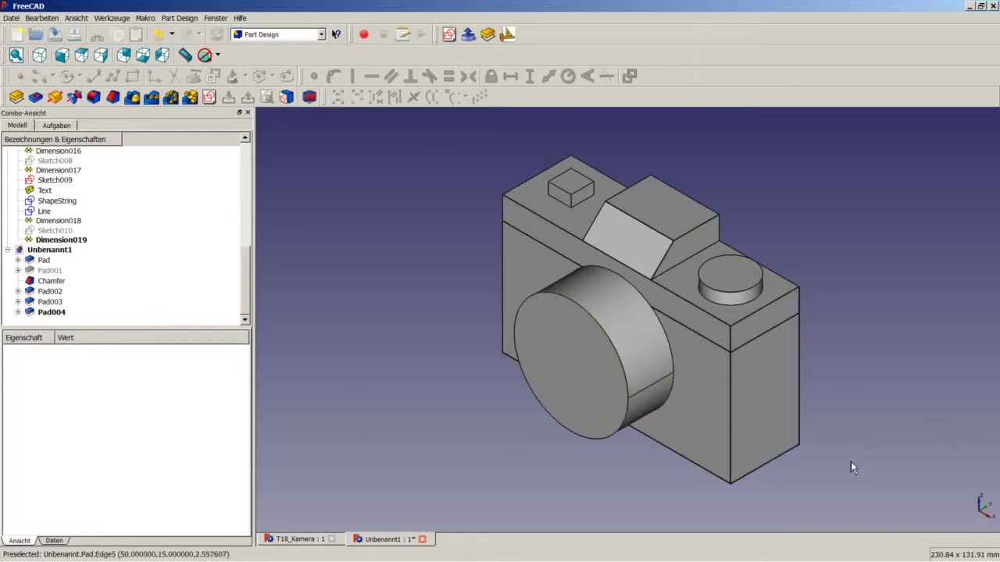
key("ctrl+s")
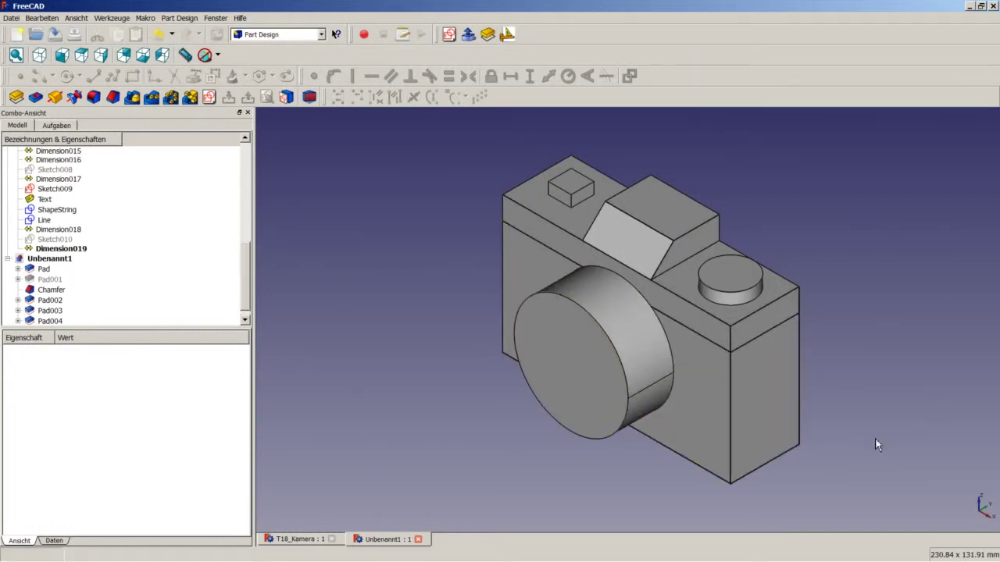
left_click(275, 34)
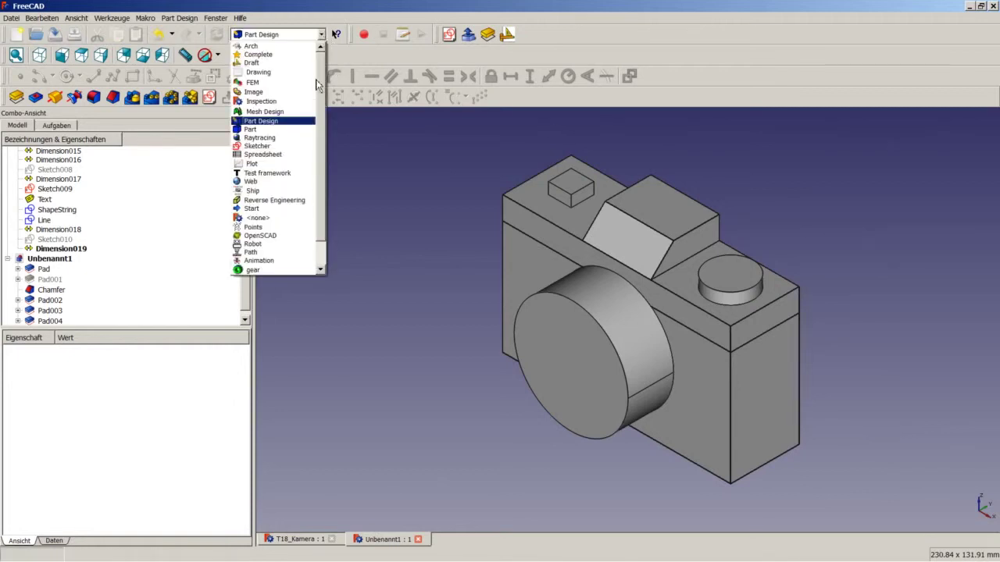
left_click(258, 64)
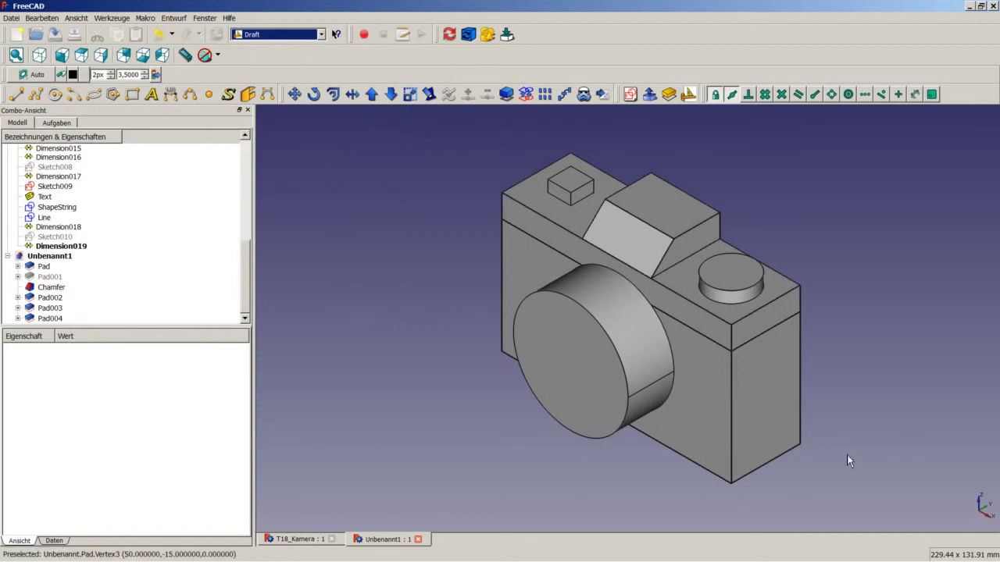
Open Einstellungen on the Draft page's 'Texte und Bemaßungen' tab.
left_click(43, 17)
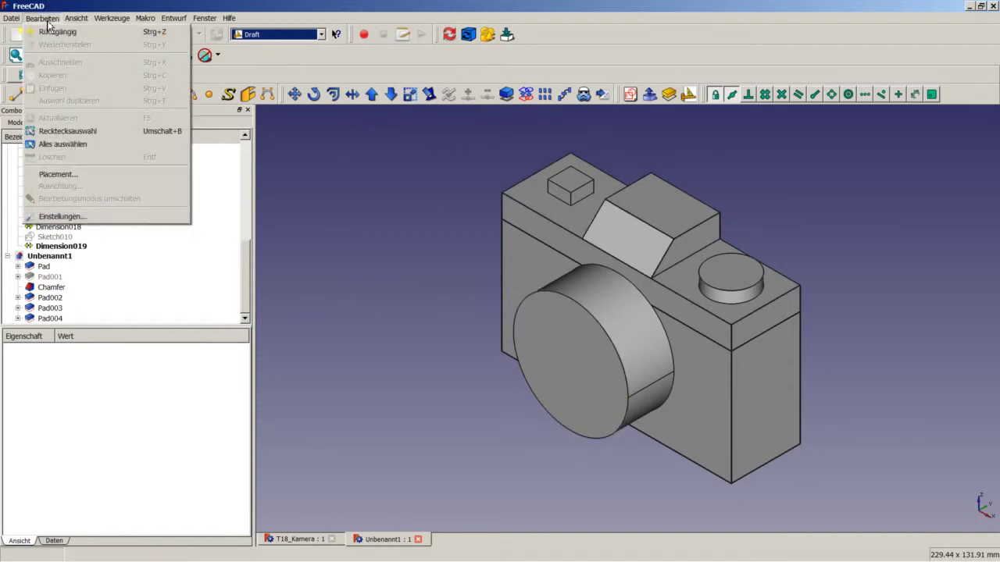
left_click(92, 222)
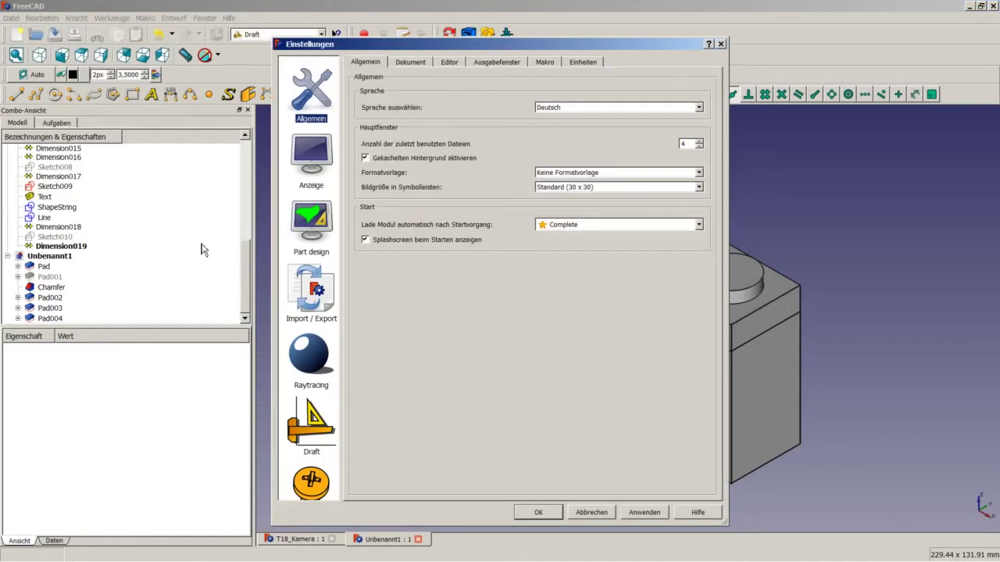
left_click(312, 423)
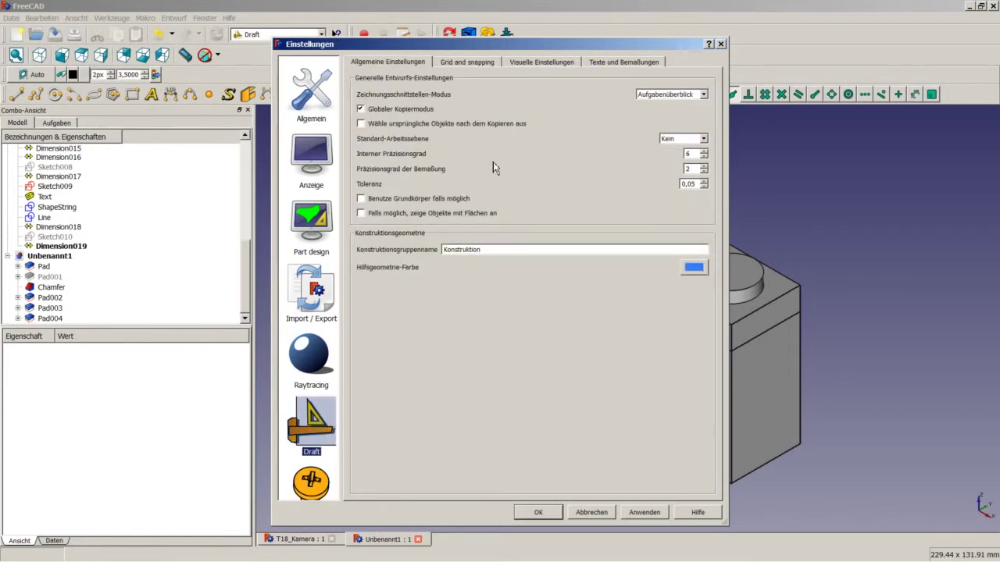
left_click(618, 64)
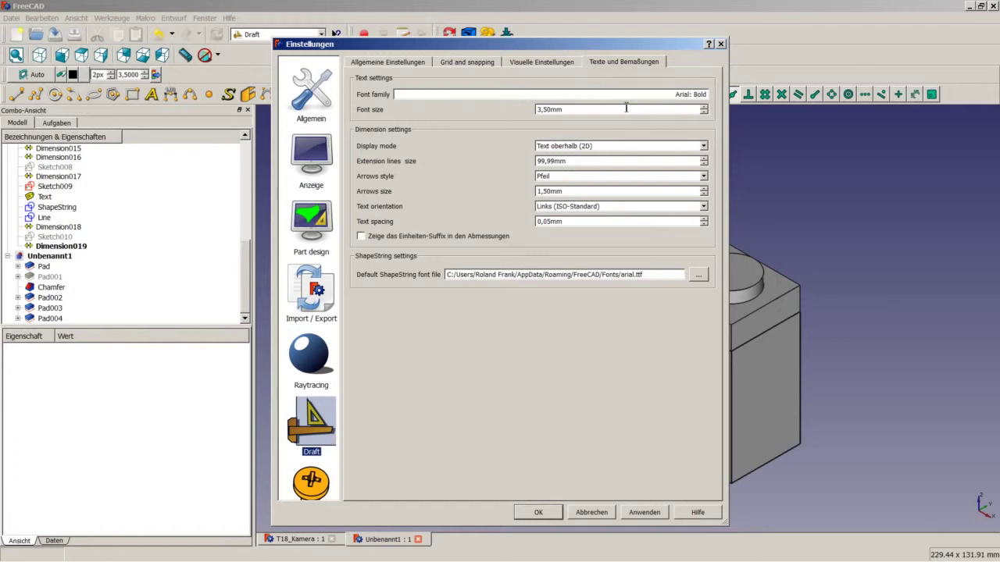
mouse_move(578, 43)
left_mouse_down()
mouse_move(736, 170)
mouse_move(584, 38)
left_mouse_up()
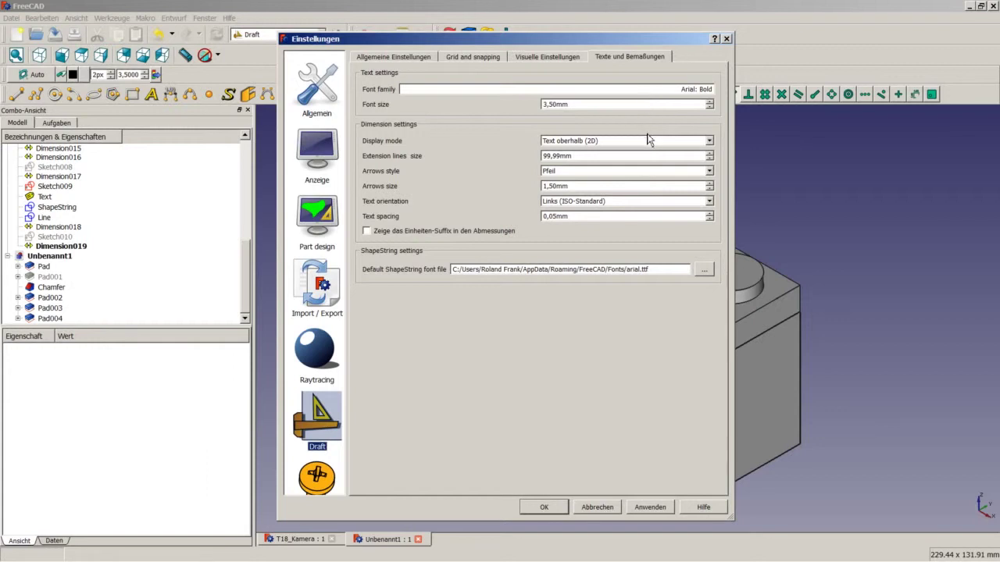
Keep dimension text displayed above in 2D and the Pfeil arrow style.
left_click(709, 141)
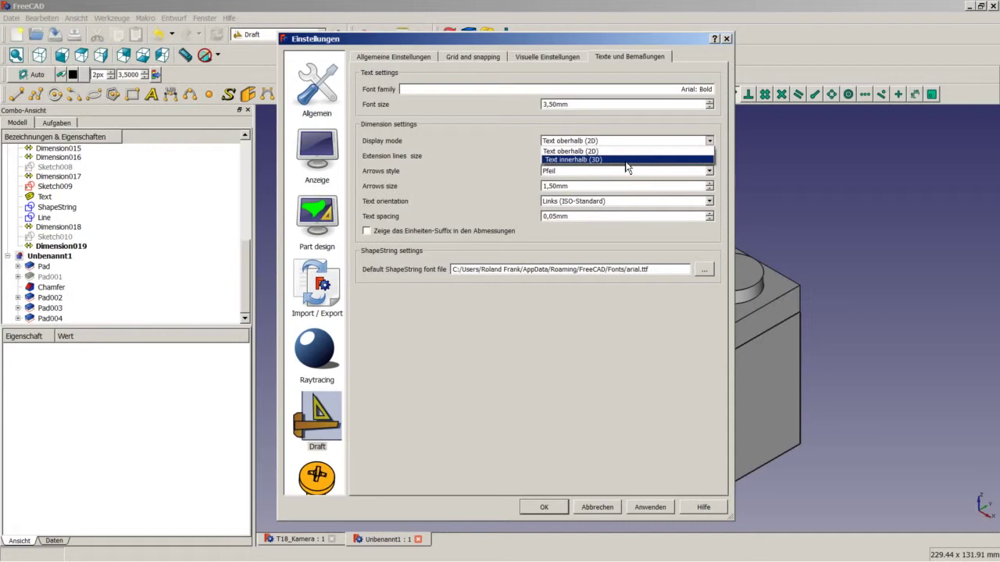
left_click(628, 136)
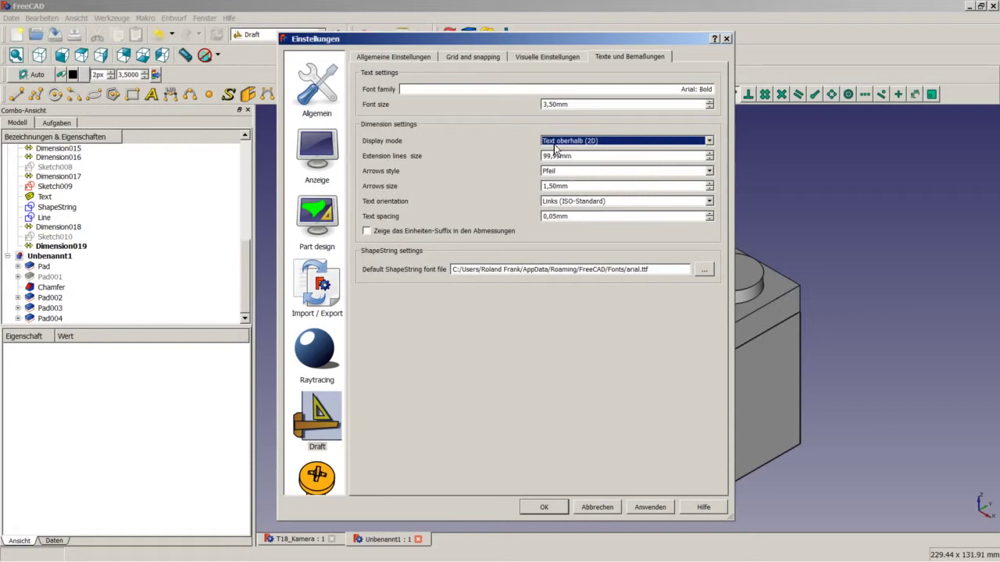
left_click(598, 174)
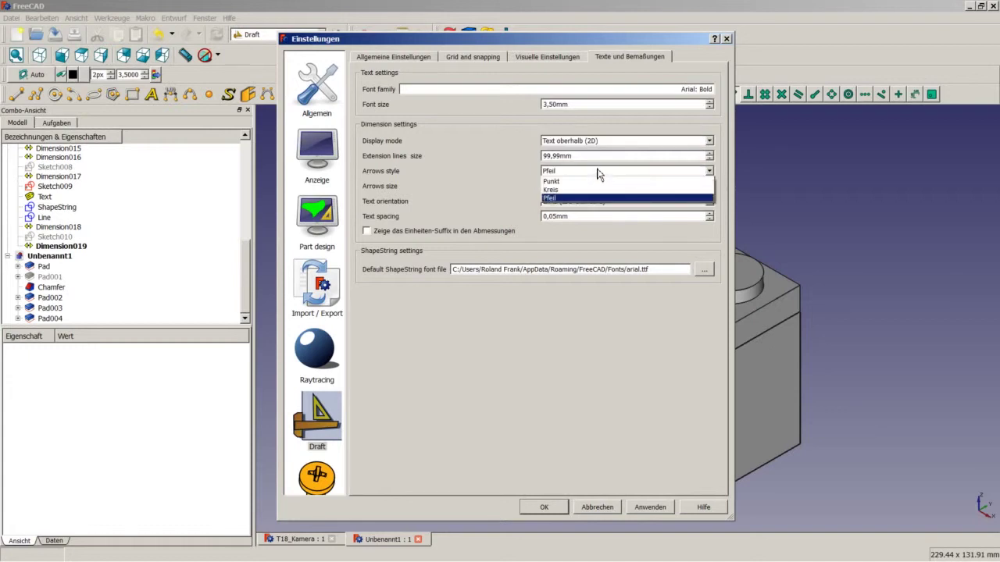
left_click(599, 173)
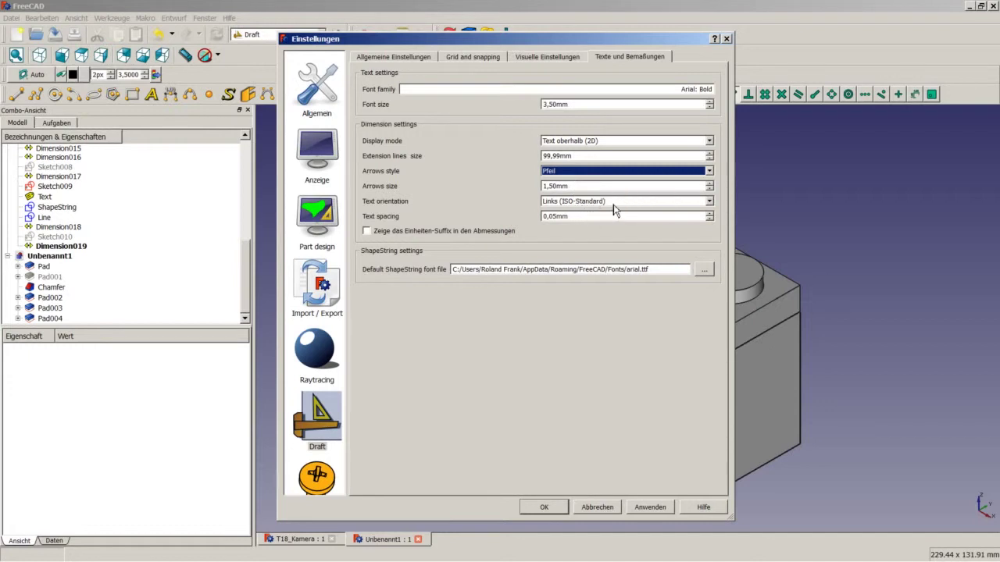
left_click(786, 378)
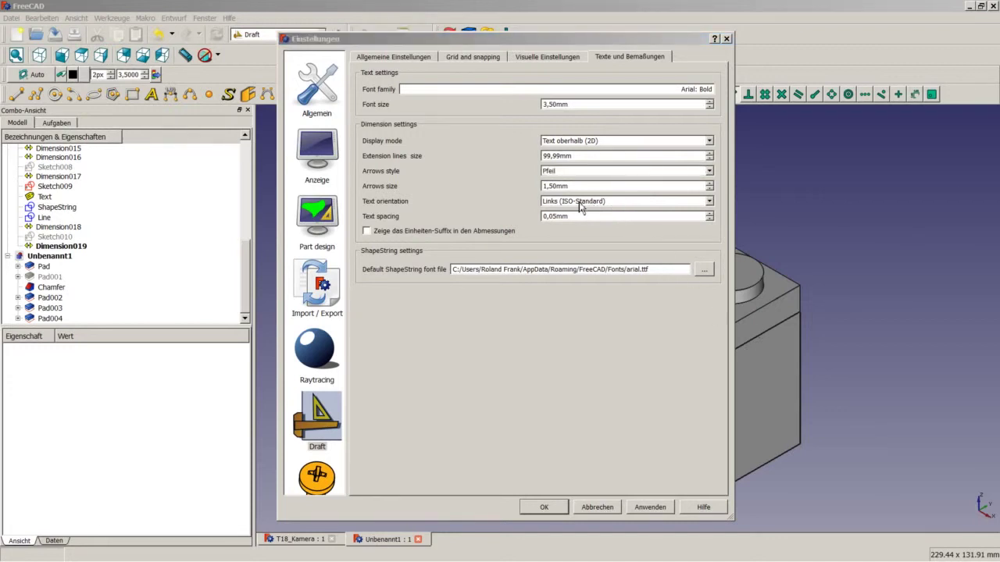
Keep the Links (ISO-Standard) text orientation and close the preferences with OK.
left_click(555, 203)
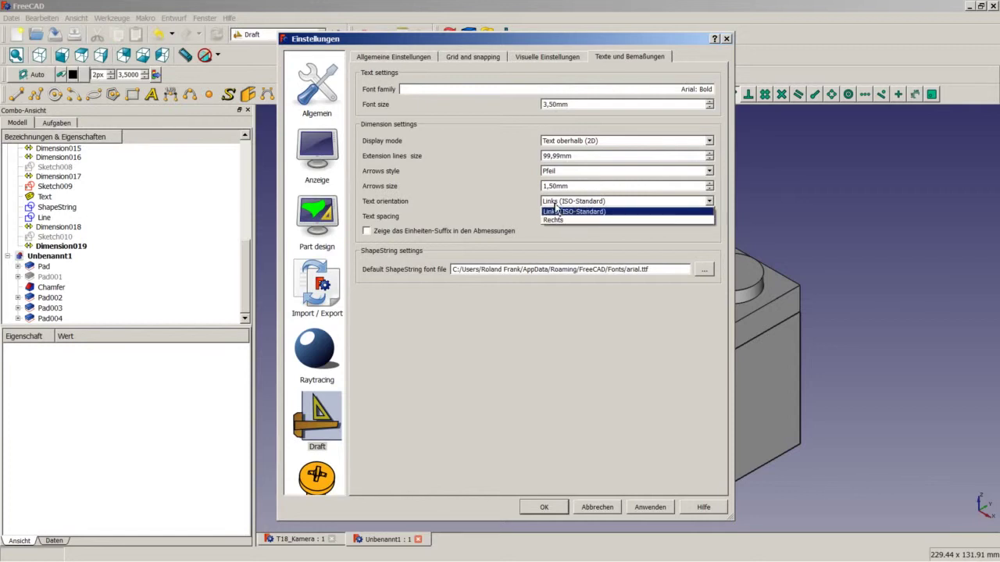
left_click(555, 209)
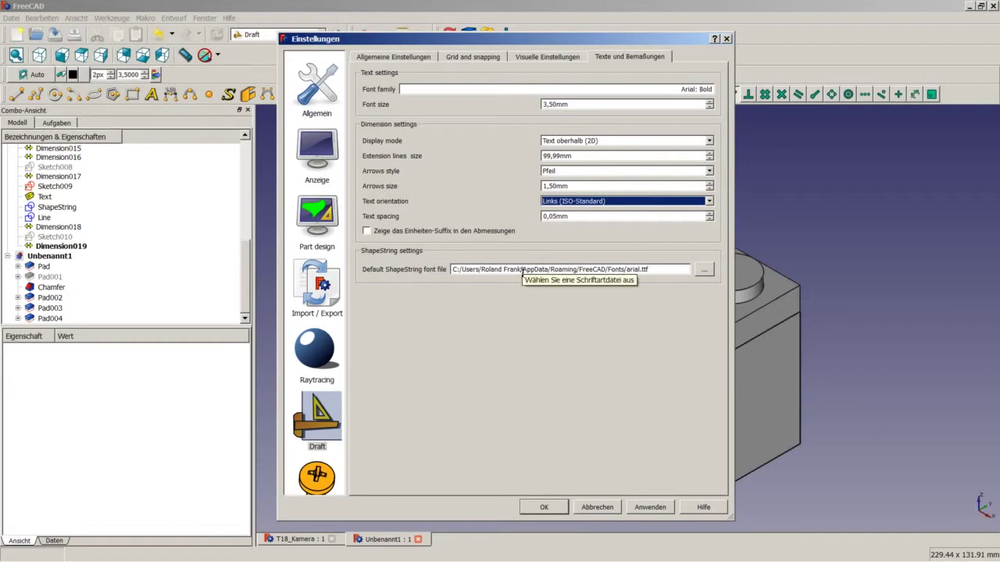
left_click(535, 511)
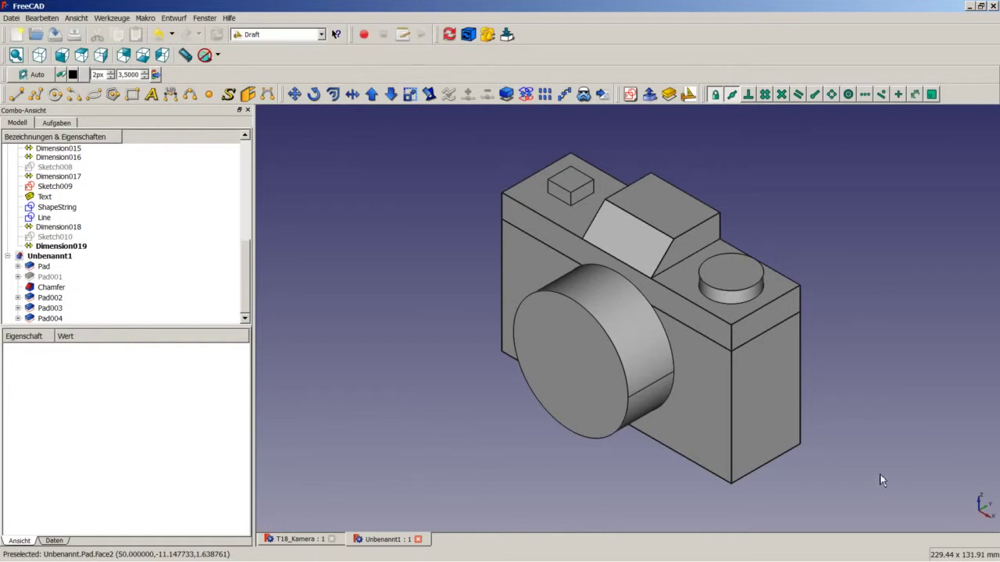
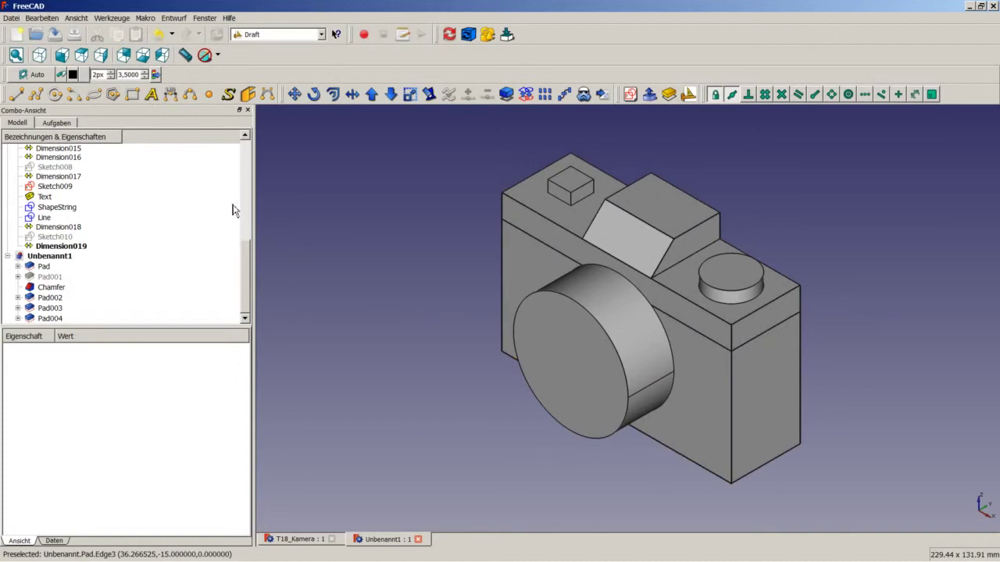
From the isometric view, dimension the camera's front bottom edge at 100,00.
mouse_move(548, 294)
middle_mouse_down()
mouse_move(511, 257)
mouse_move(572, 246)
middle_mouse_up()
key("0")
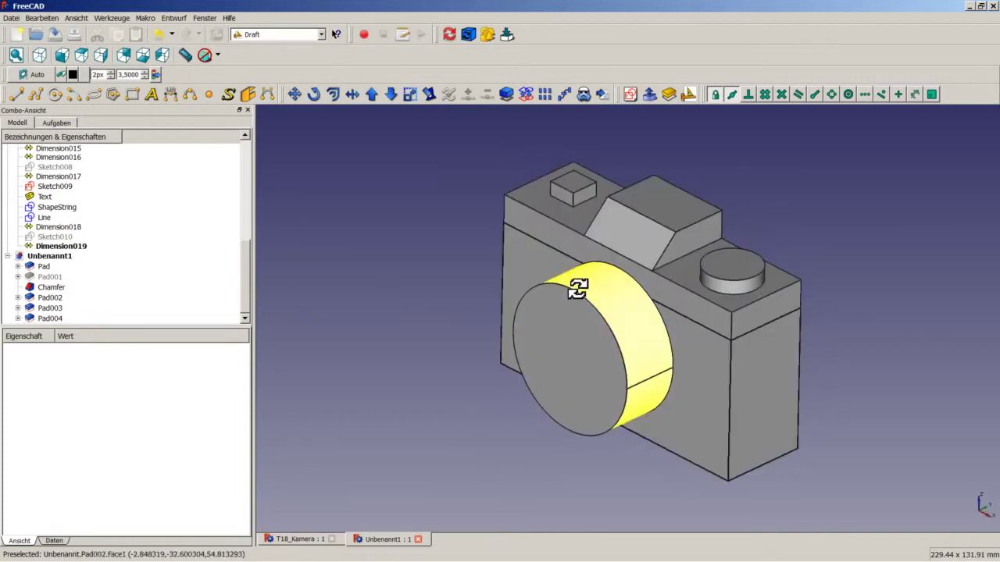
left_click(171, 94)
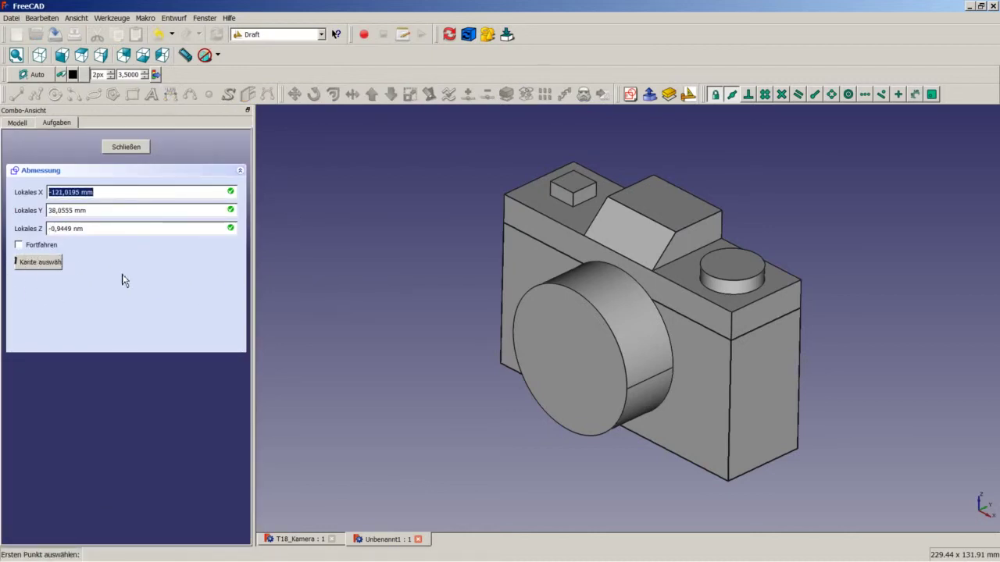
key("alt")
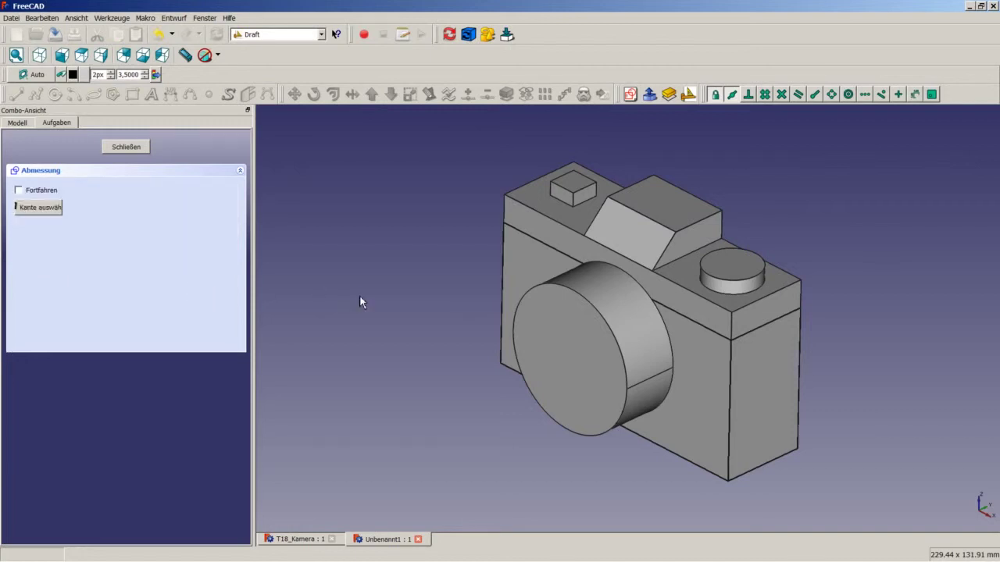
left_click(690, 467)
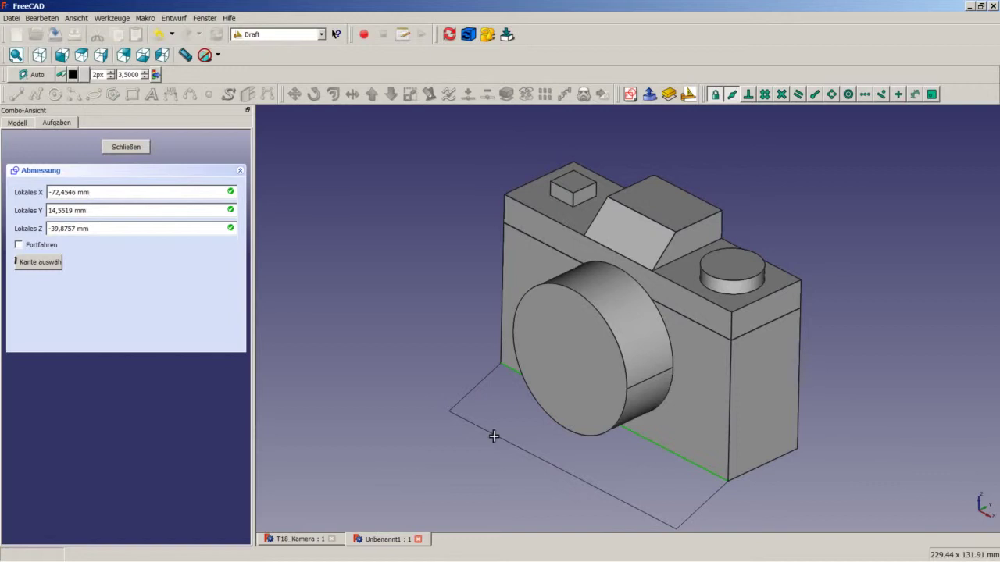
left_click(515, 443)
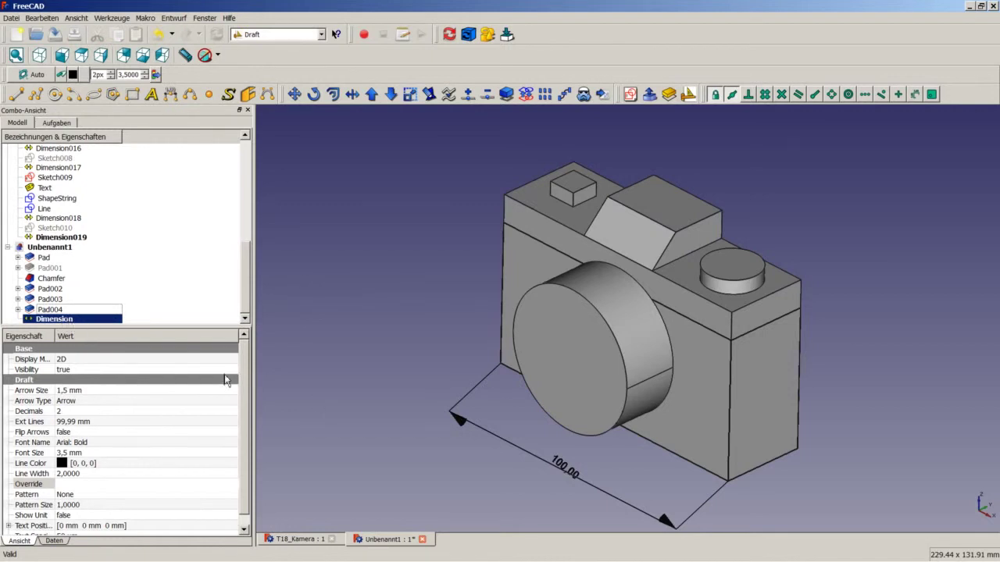
right_click(115, 318)
mouse_move(142, 463)
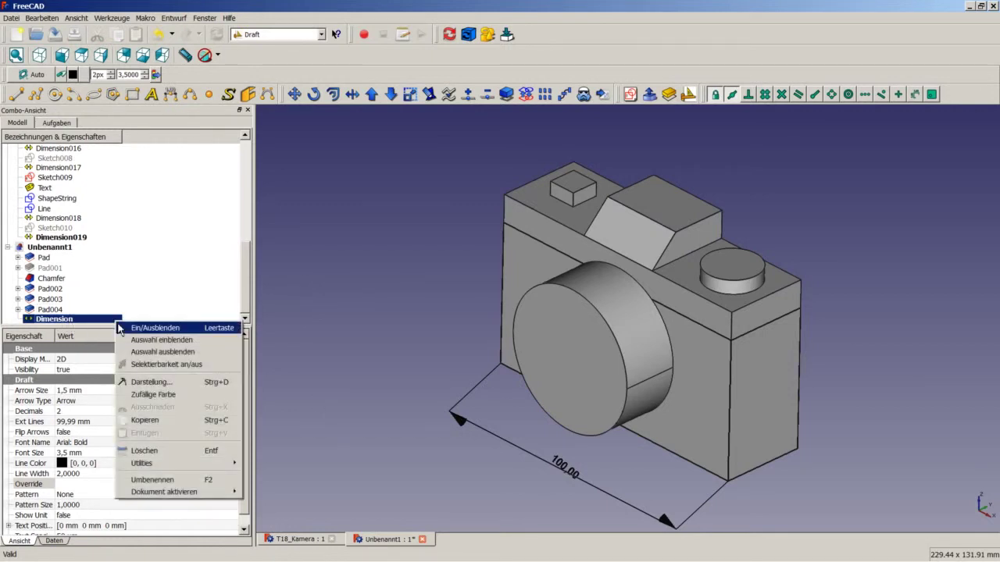
Delete the 100,00 dimension, orbit to the camera's underside, and bring up the working-plane panel.
left_click(173, 452)
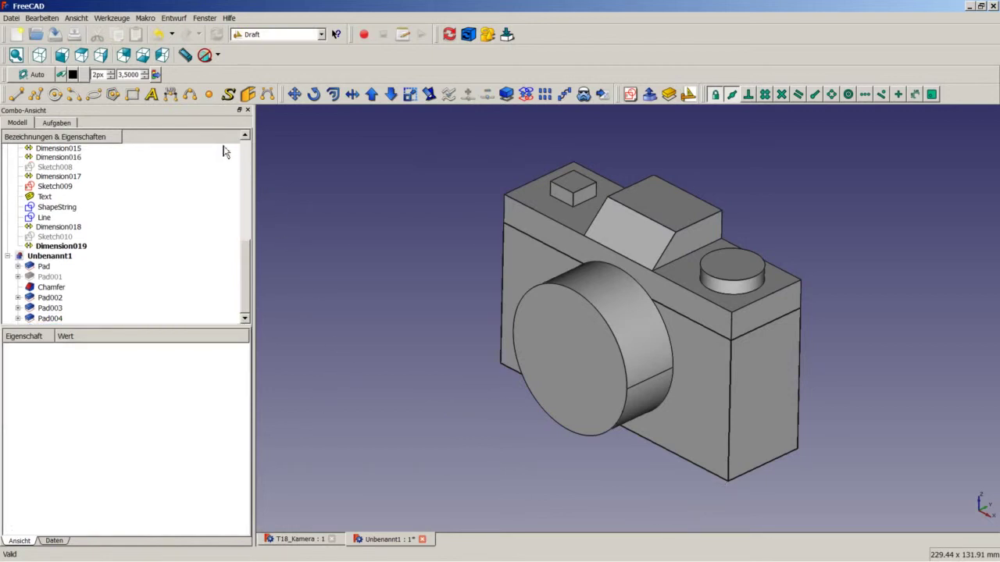
middle_click_drag(328, 227, 517, 209)
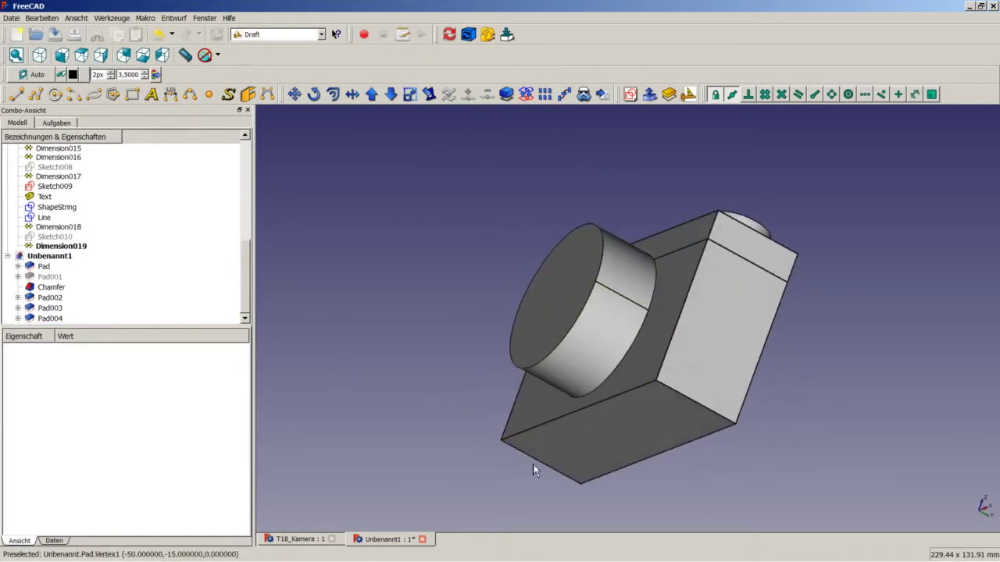
left_click(611, 427)
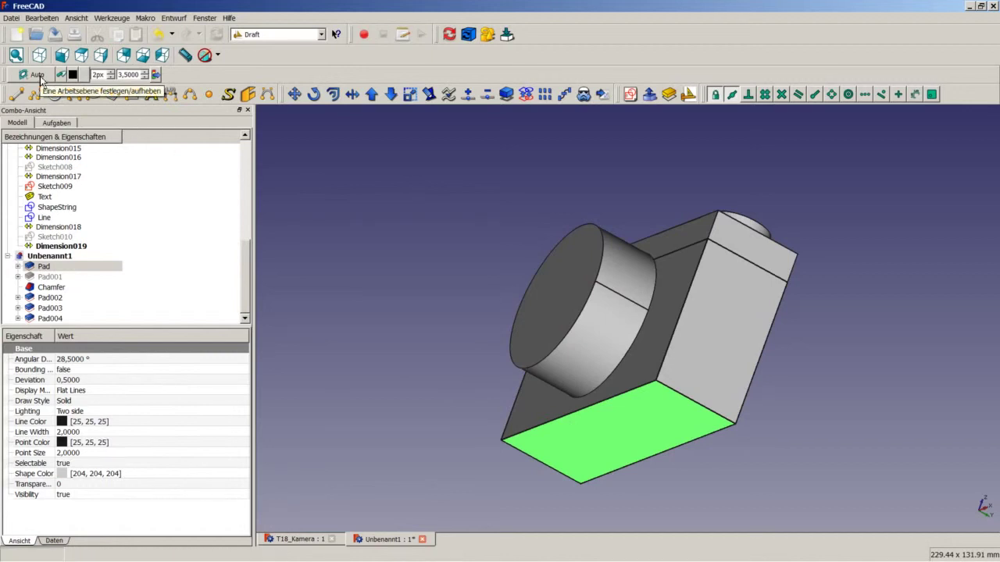
left_click(449, 305)
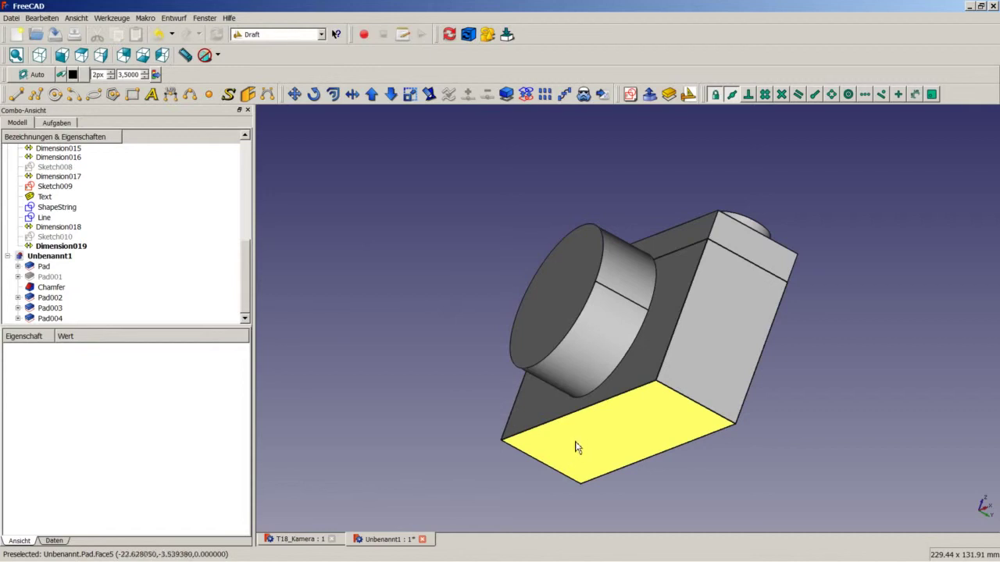
left_click(38, 75)
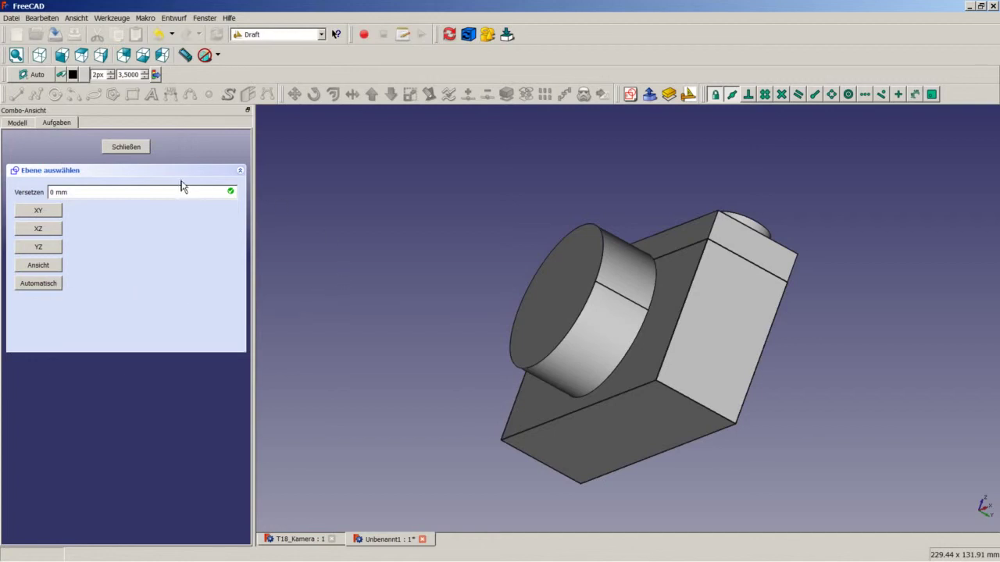
Align the working plane to the camera's bottom face, then deselect and go back to isometric view.
left_click(131, 147)
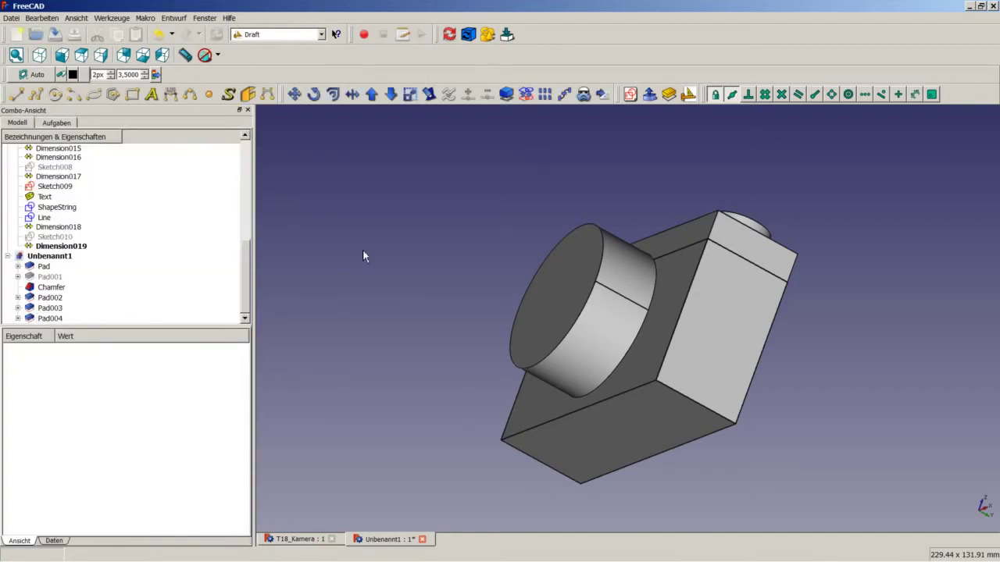
left_click(591, 439)
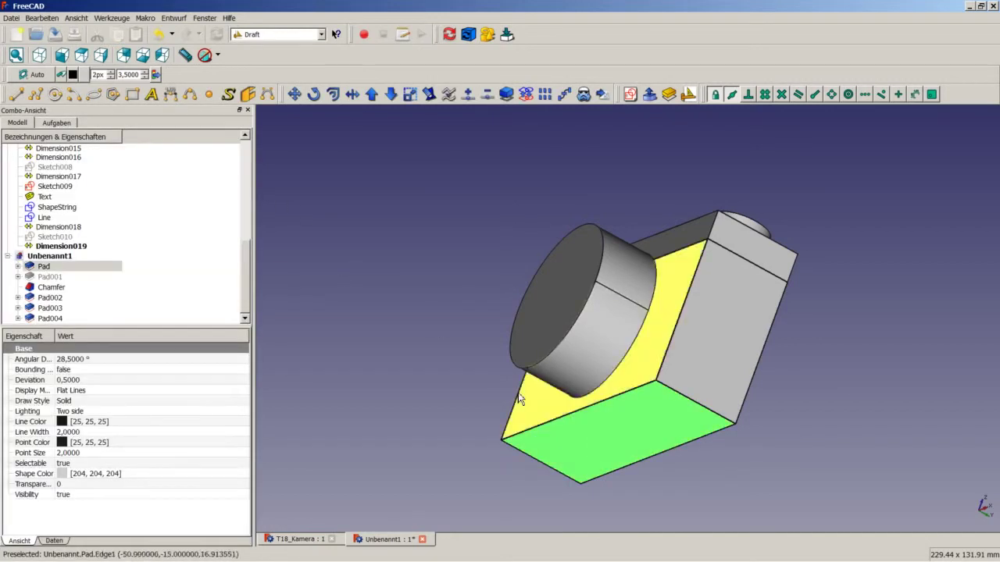
left_click(36, 76)
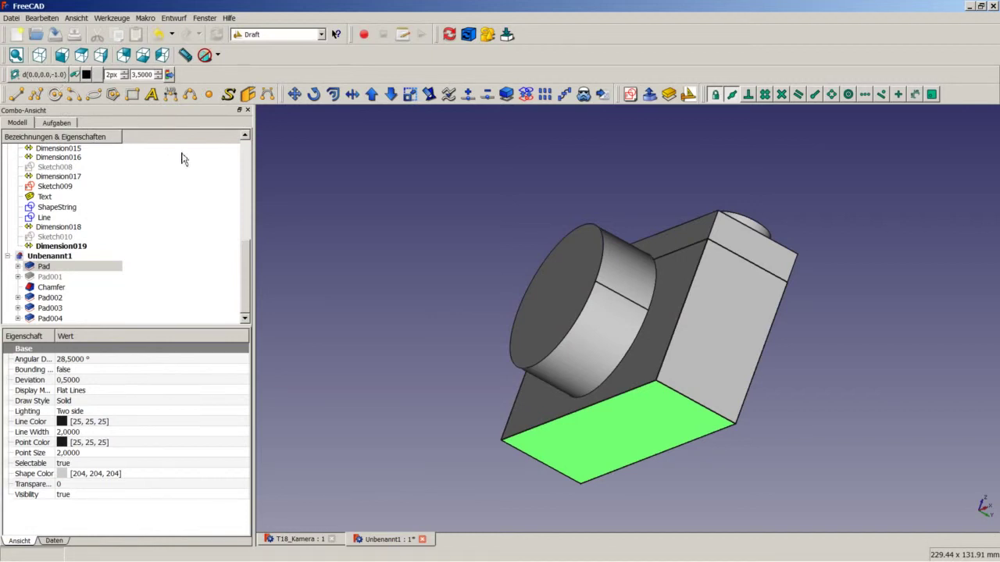
left_click(418, 339)
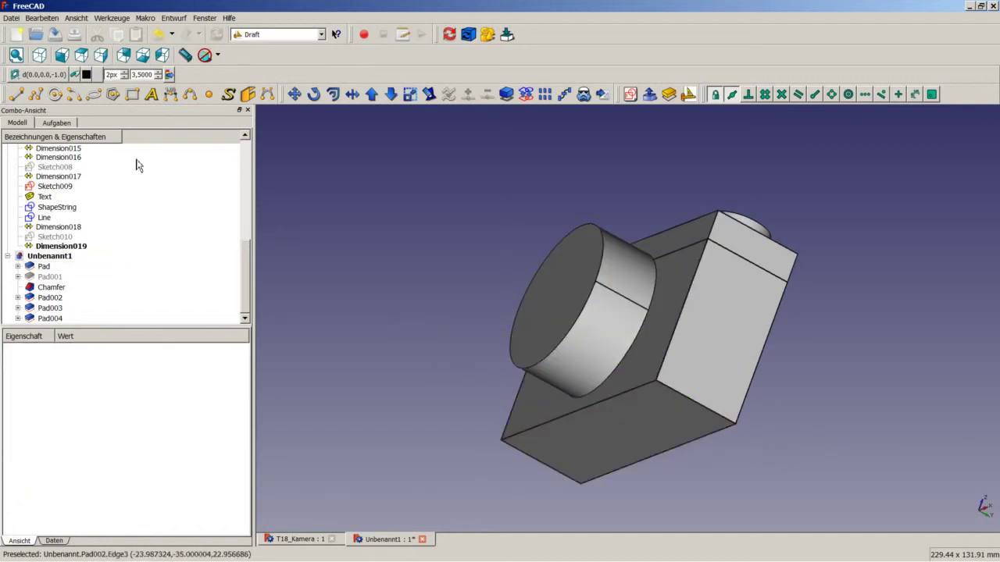
left_click(43, 58)
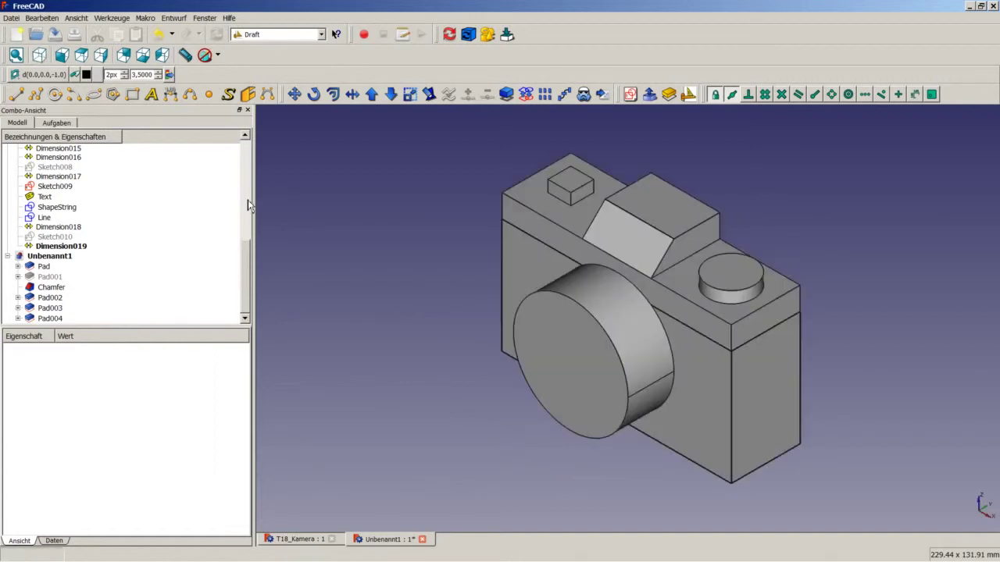
Dimension the front bottom edge as 100,00 (Dimension019), lying flat on the bottom-face plane.
left_click(174, 97)
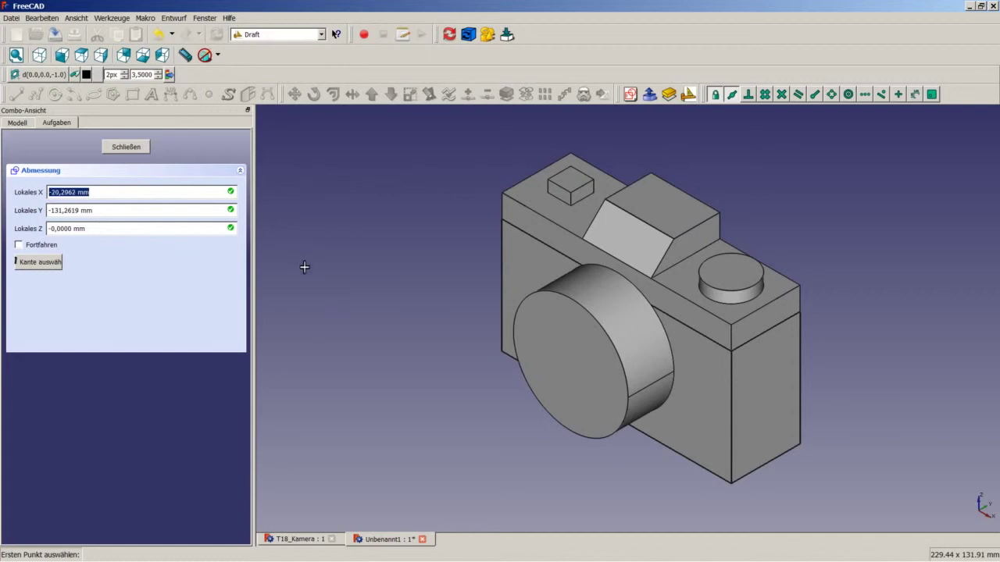
left_click(47, 264)
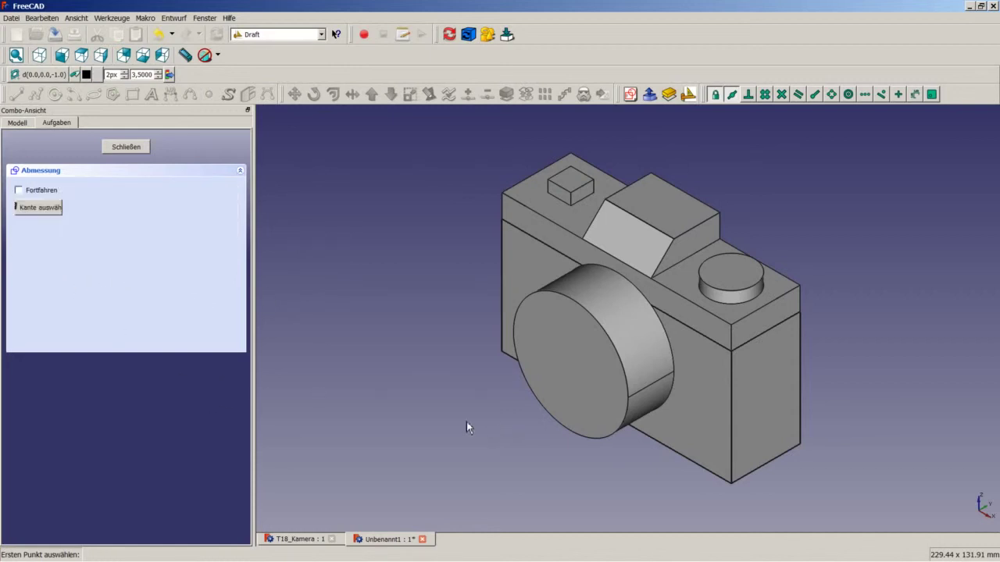
left_click(687, 465)
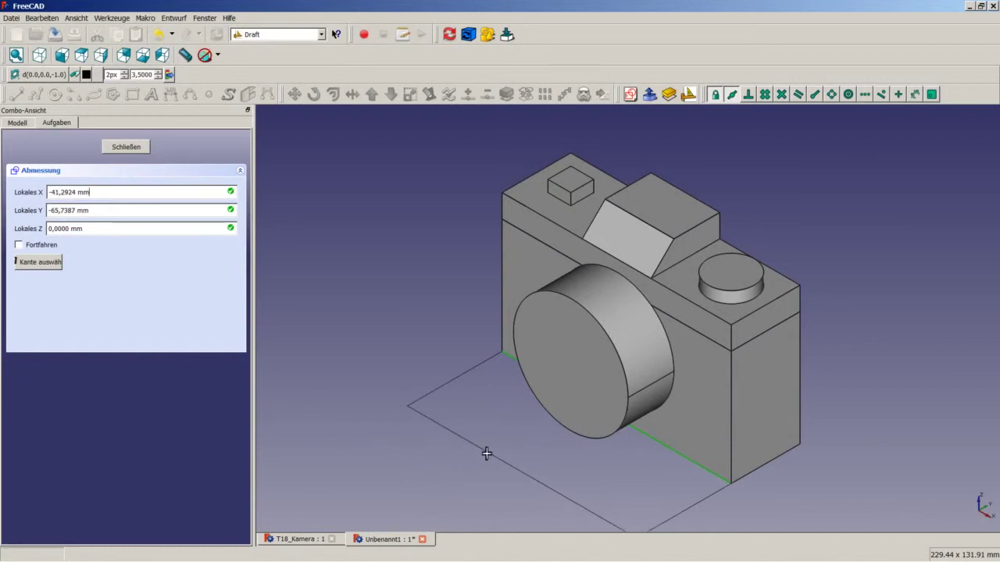
left_click(486, 454)
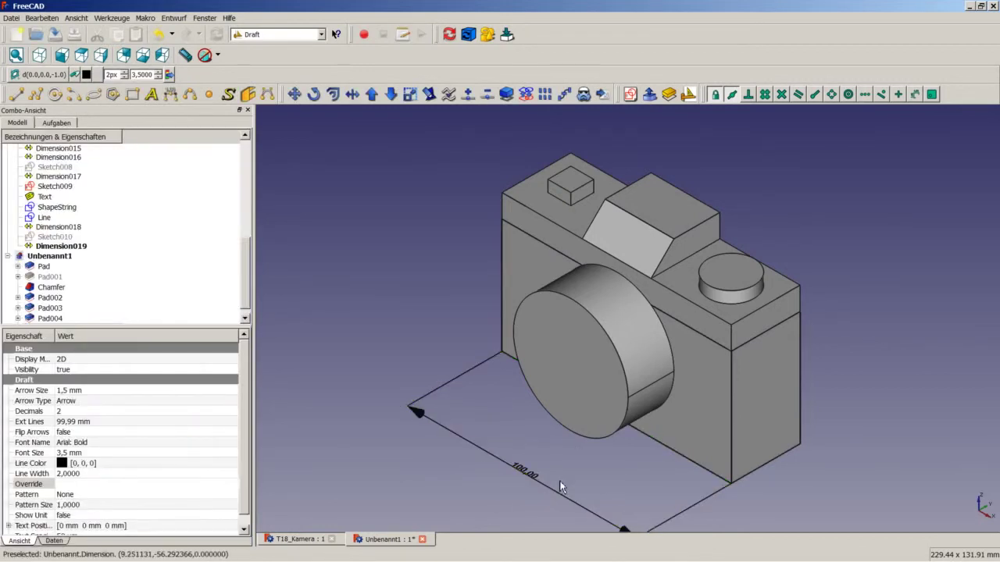
scroll(559, 486, "down", 3)
scroll(555, 492, "up", 1)
scroll(555, 492, "up", 2)
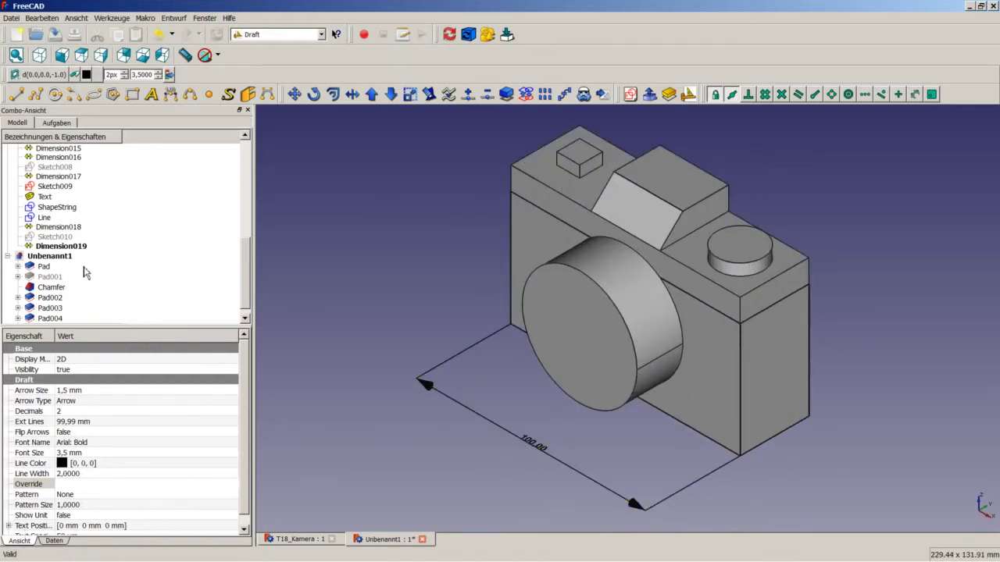
left_click(244, 318)
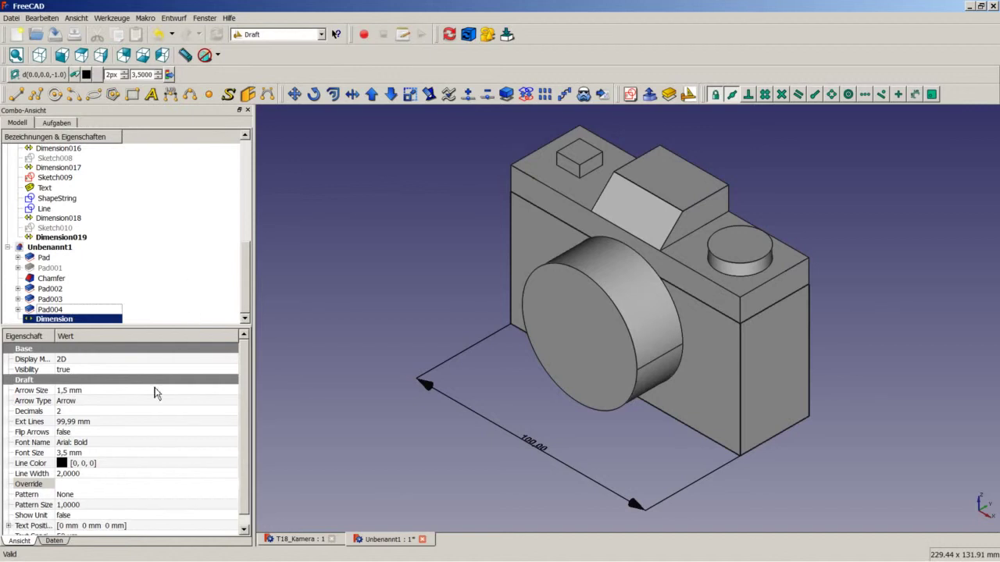
left_click(90, 359)
left_click(92, 360)
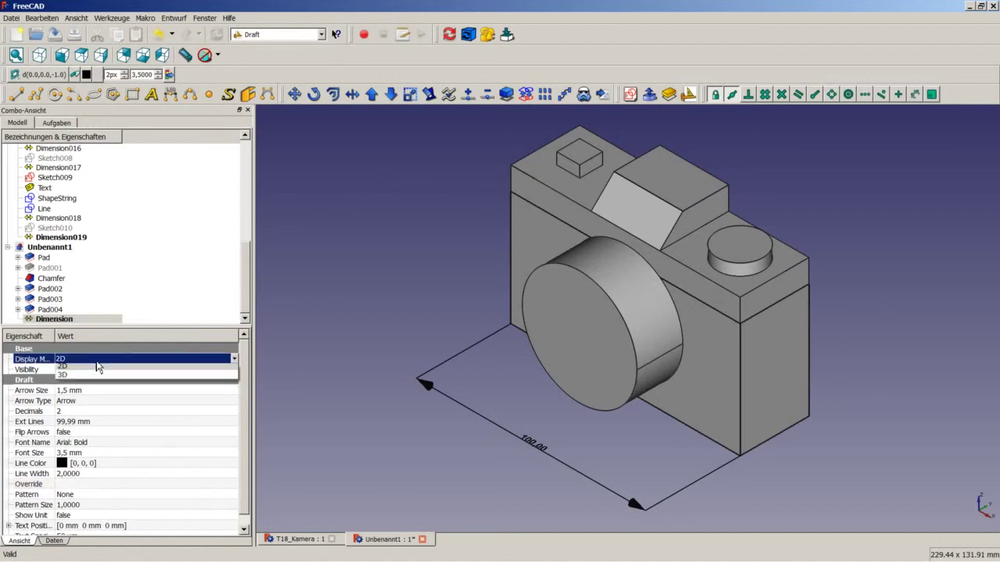
left_click(100, 382)
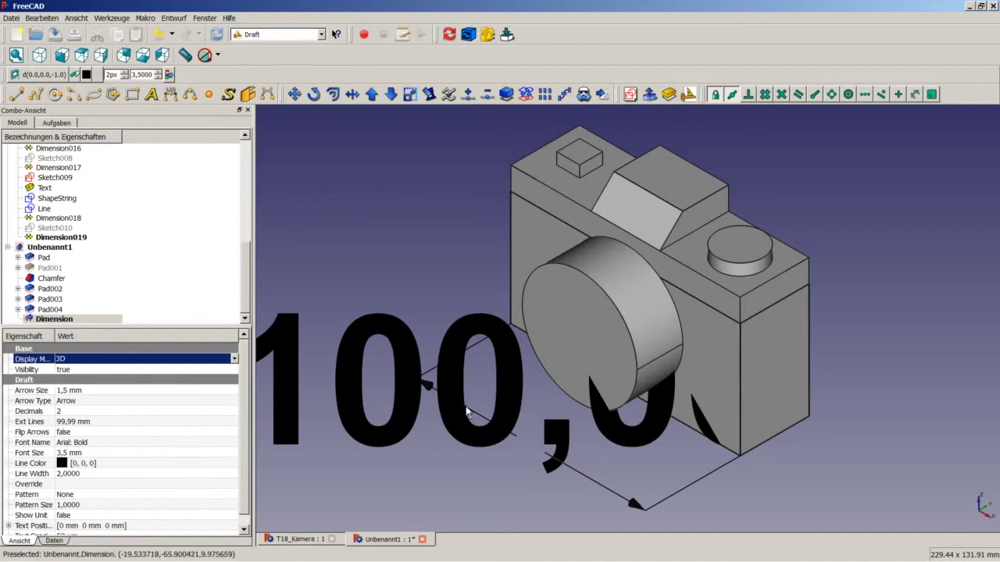
left_click(84, 361)
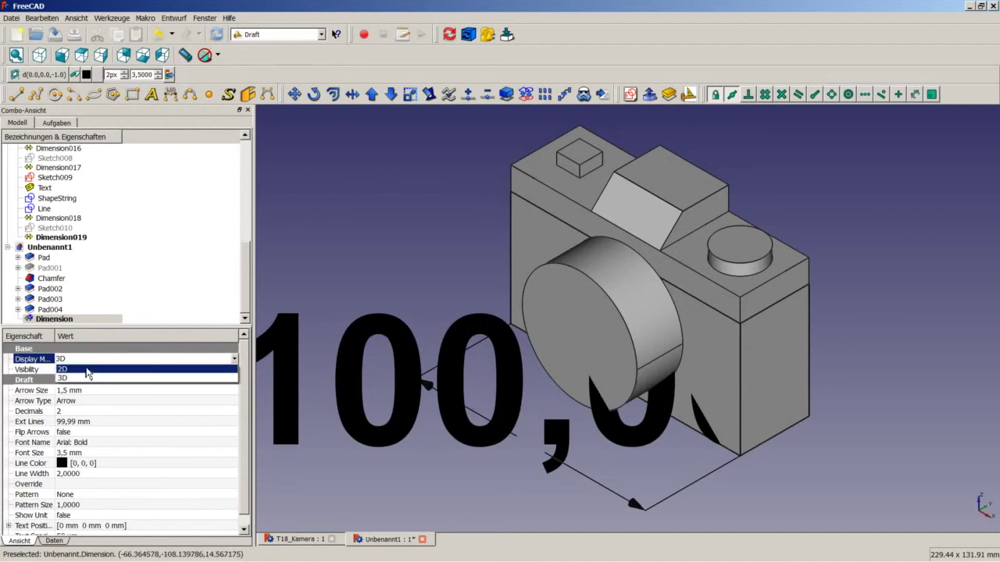
left_click(89, 369)
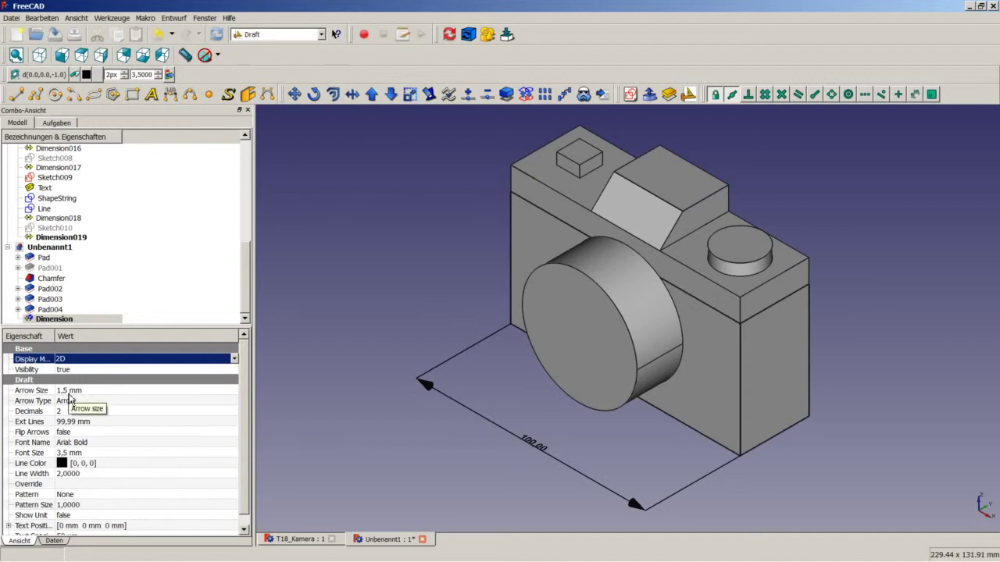
left_click(88, 405)
left_click(98, 404)
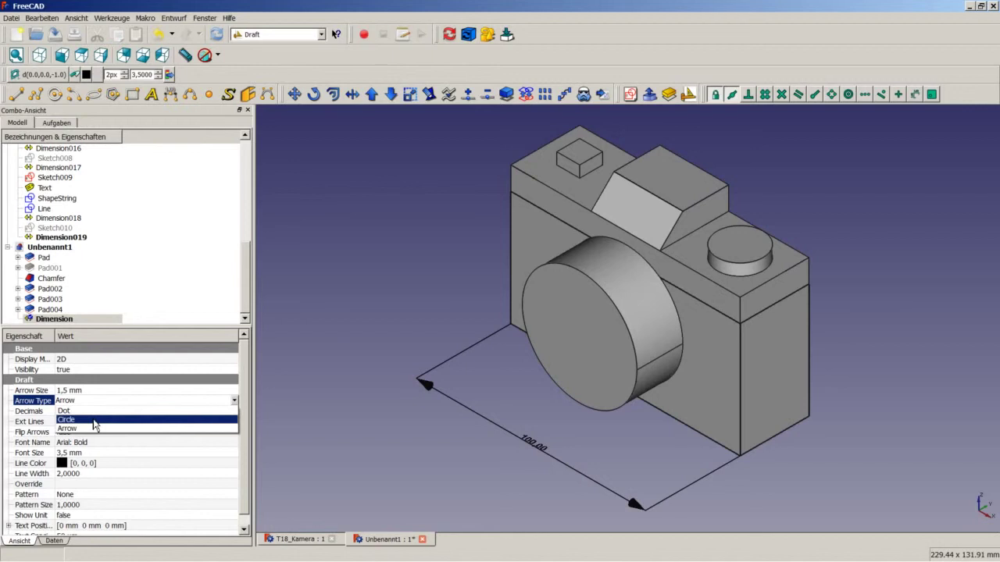
left_click(98, 421)
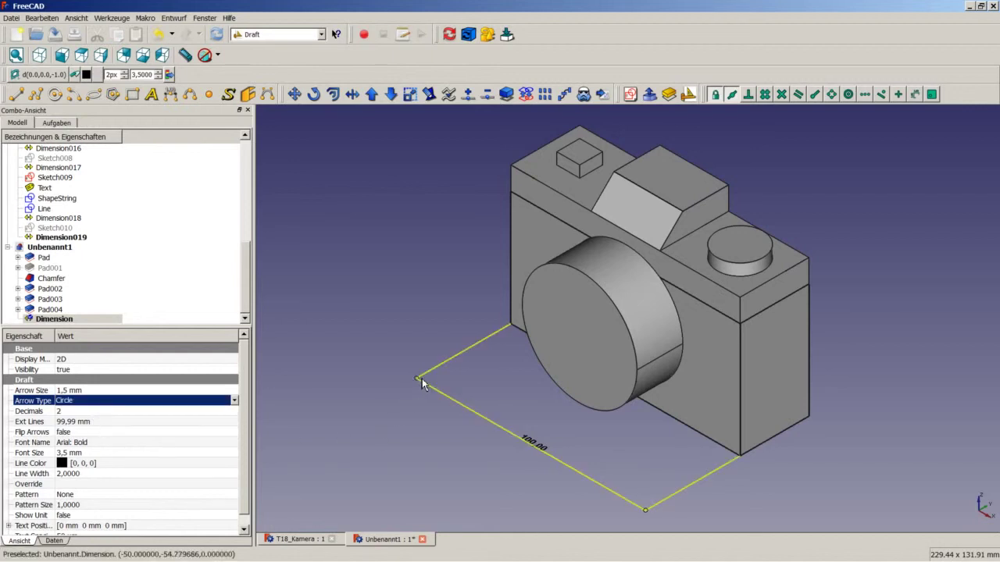
left_click(131, 402)
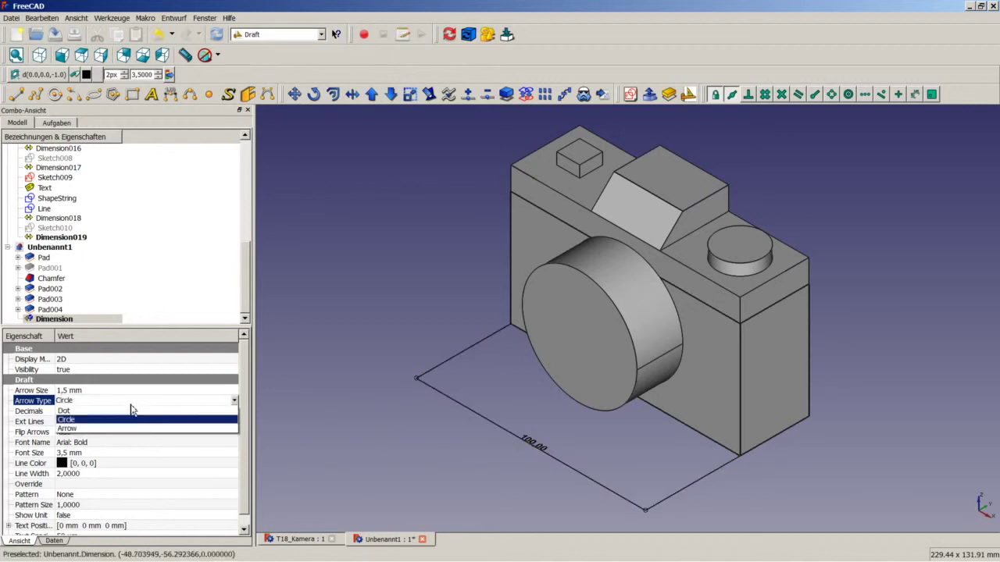
left_click(130, 411)
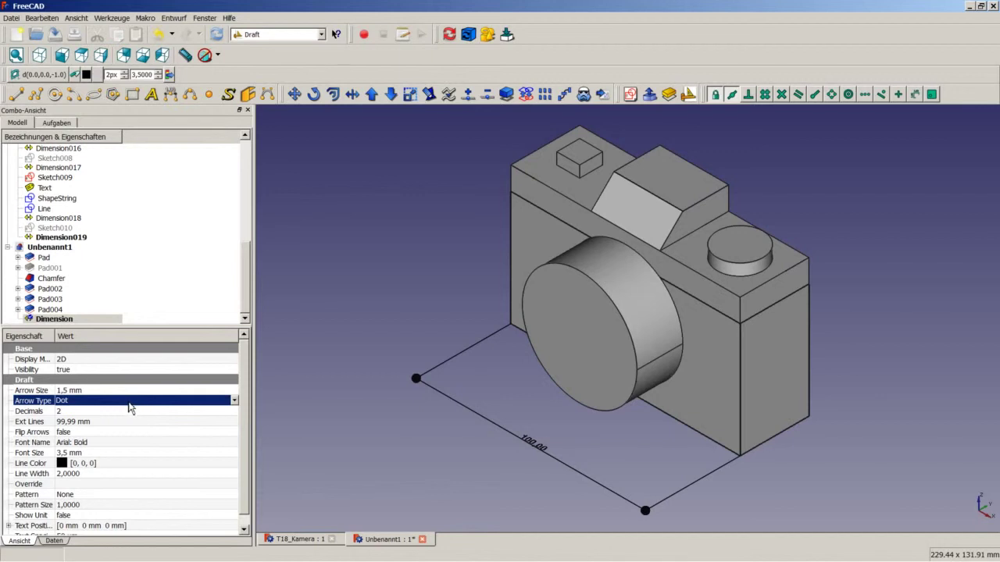
left_click(129, 402)
left_click(117, 428)
left_click(112, 414)
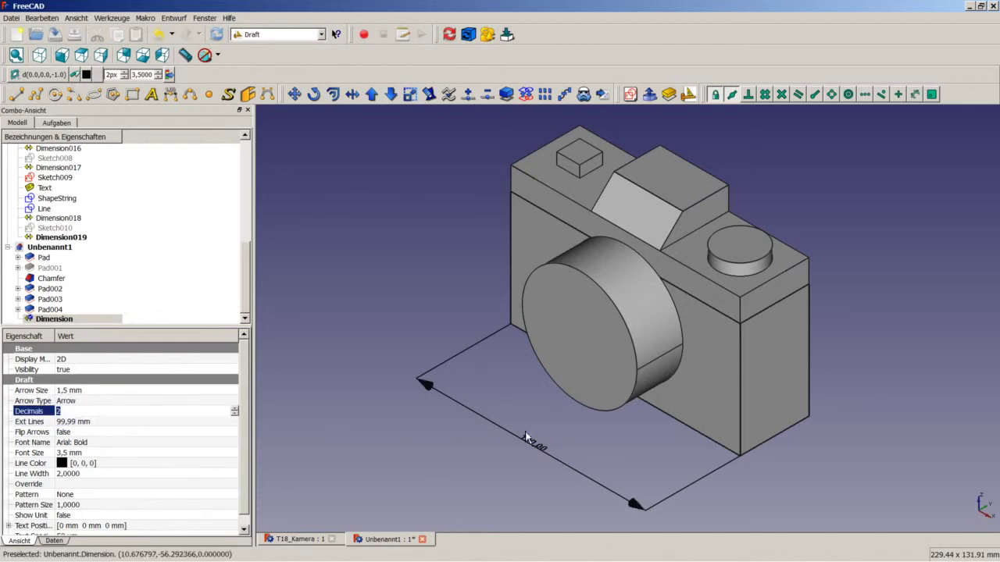
Set the dimension's Decimals property to 0 so it reads 100.
left_click(235, 414)
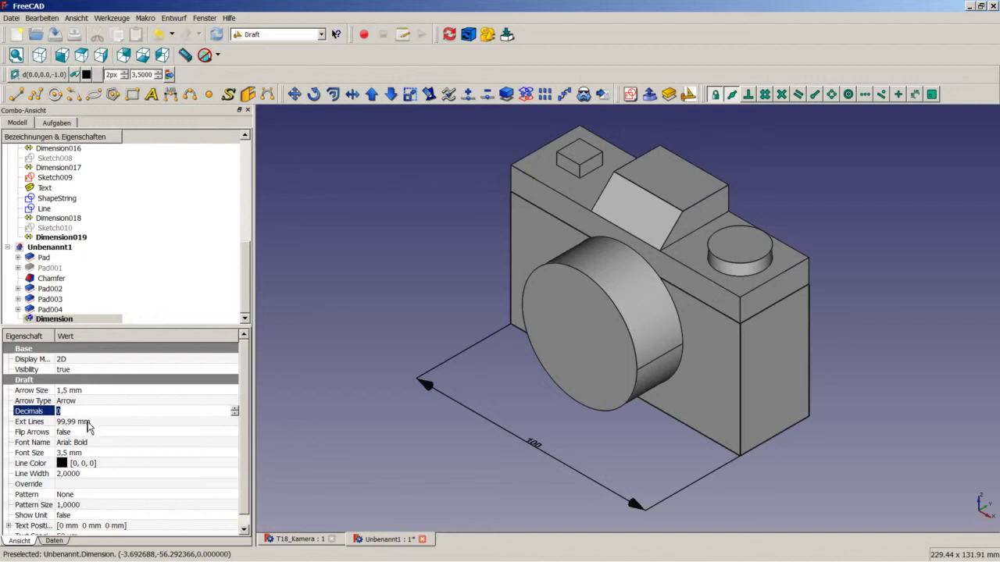
left_click(360, 439)
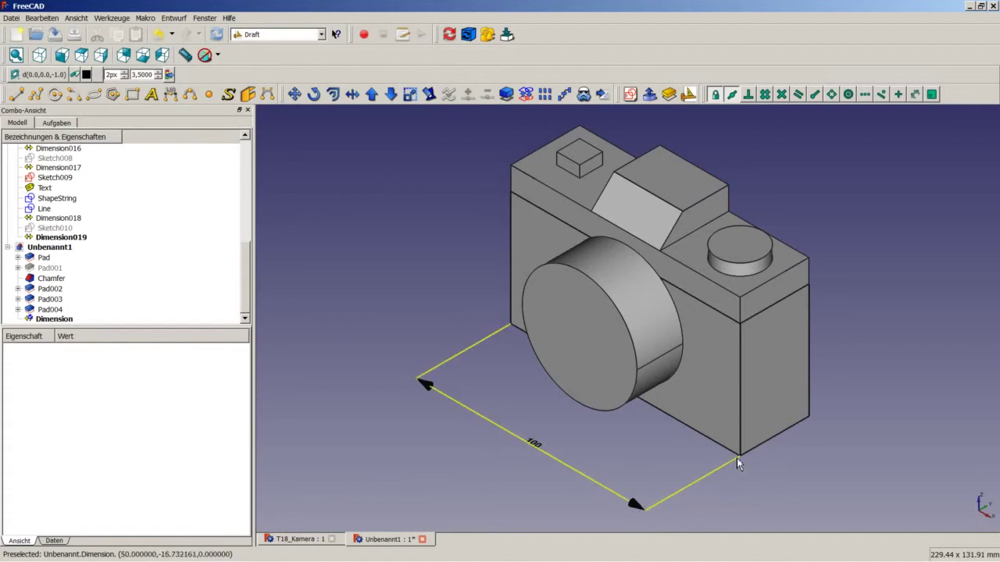
left_click(70, 320)
left_click(70, 411)
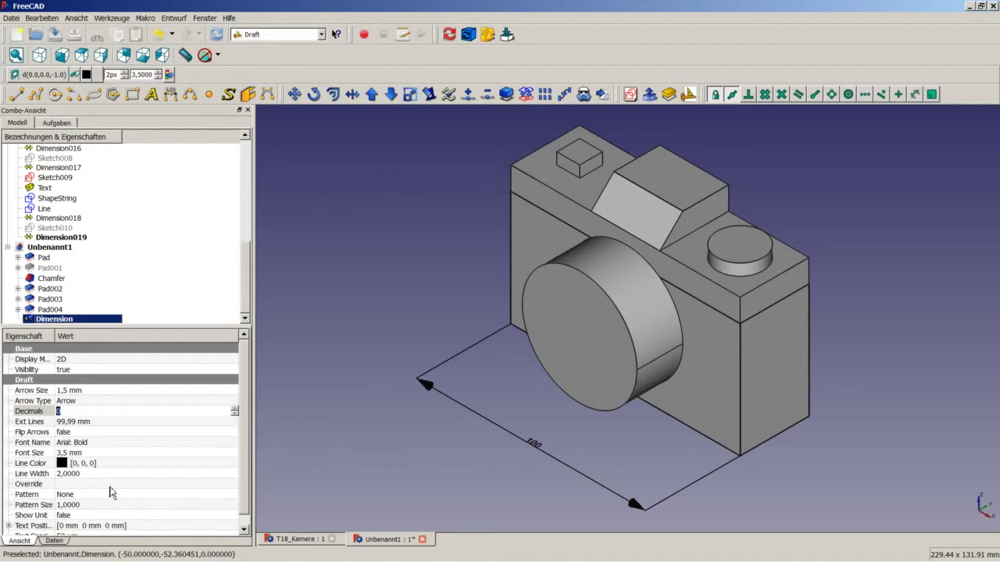
Try Flip Arrows on the dimension, then set it back to false.
left_click(84, 432)
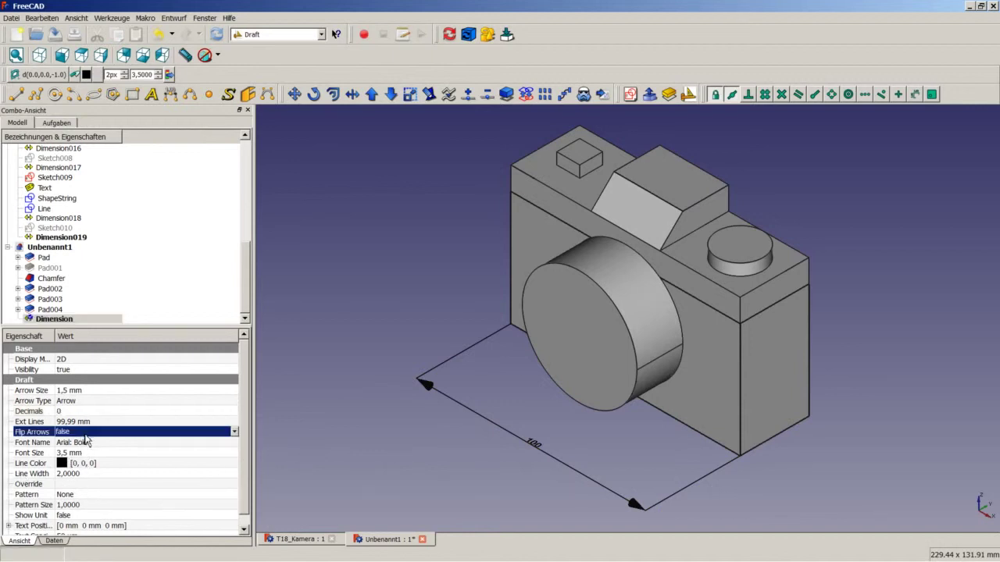
left_click(84, 432)
left_click(86, 453)
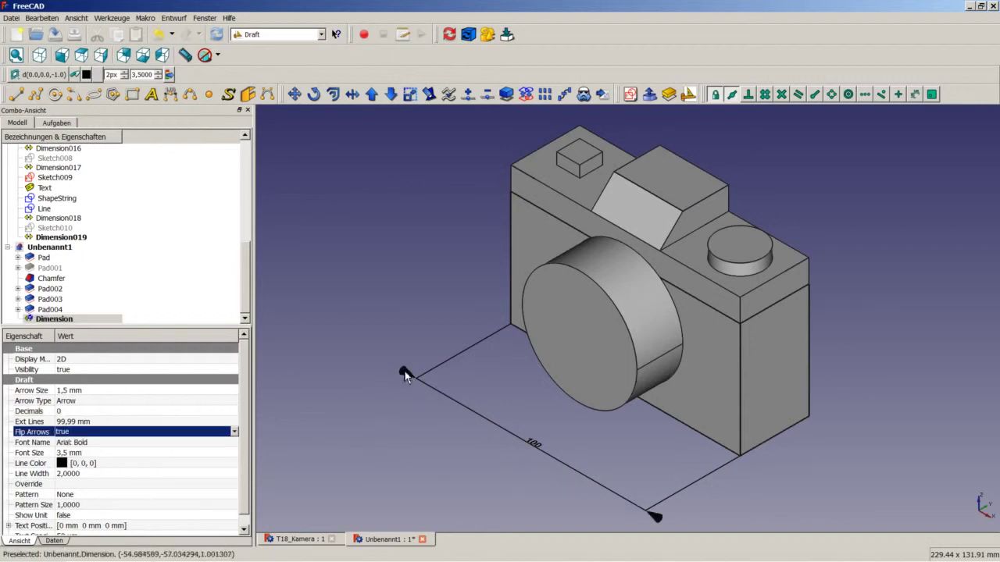
left_click(97, 432)
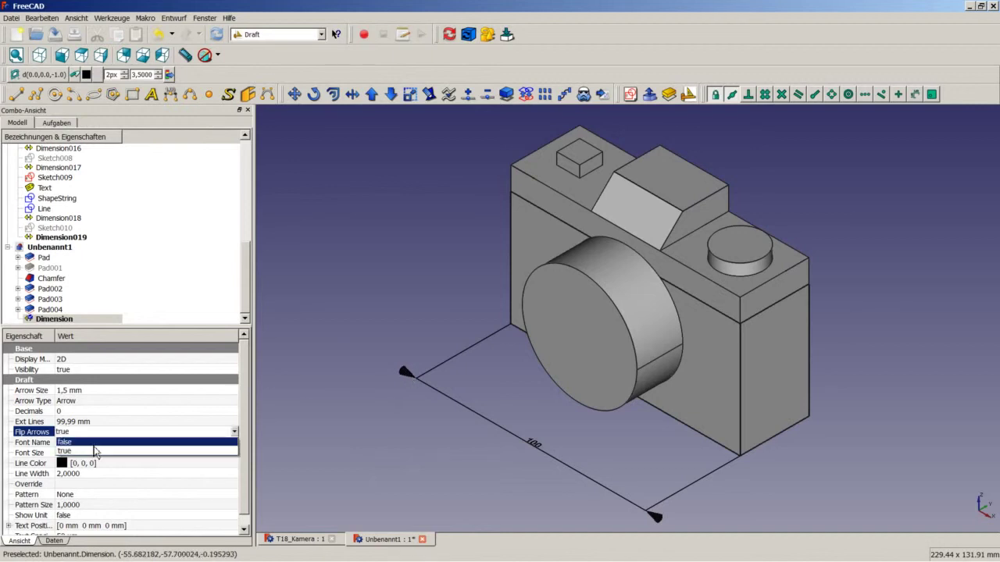
key("Escape")
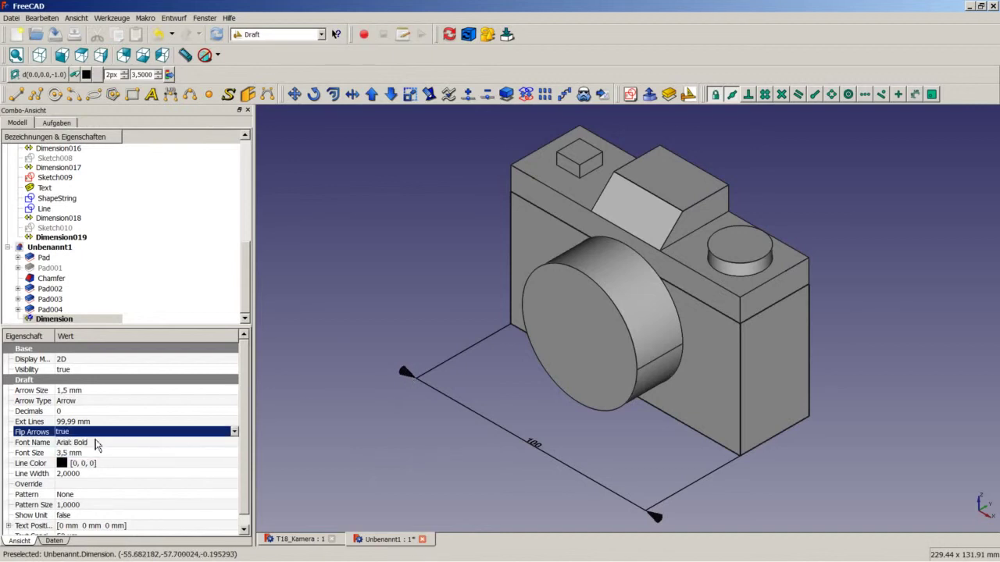
left_click(88, 436)
left_click(87, 444)
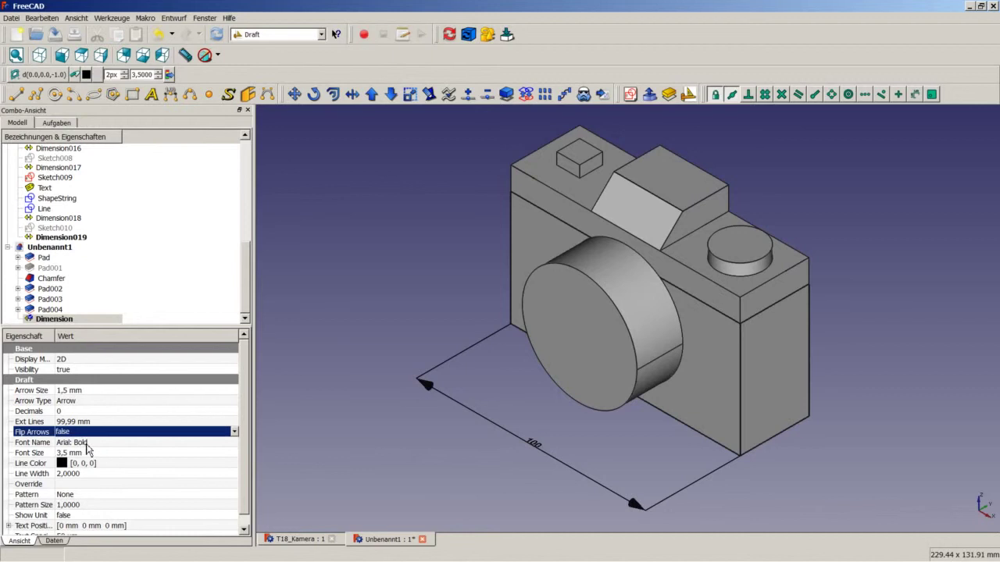
left_click(299, 436)
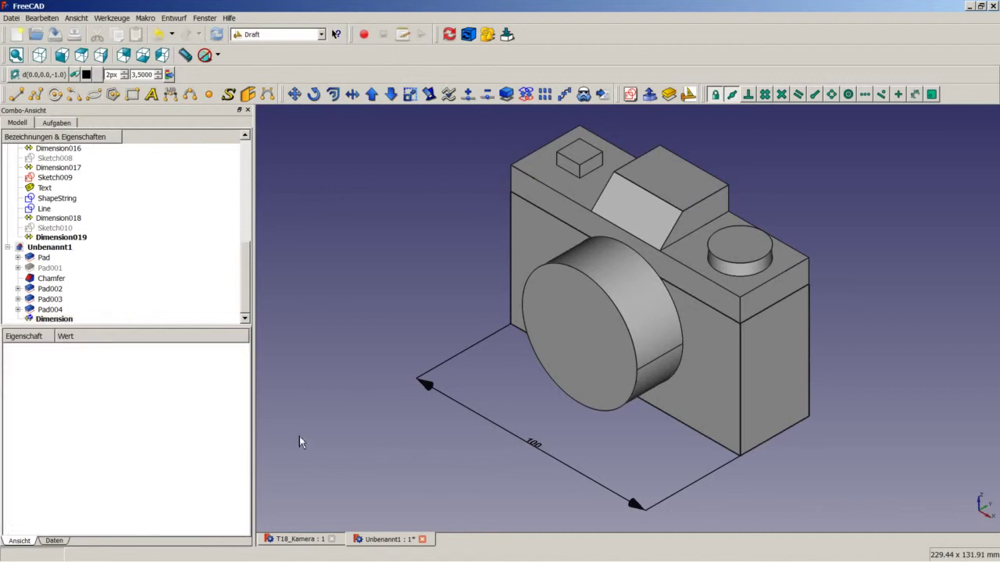
left_click(53, 320)
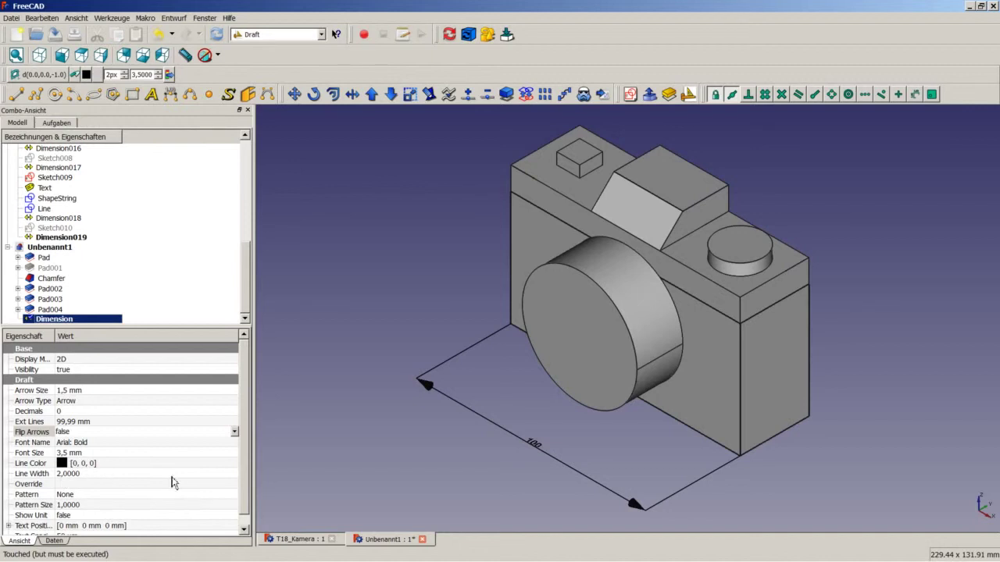
scroll(247, 474, "down", 1)
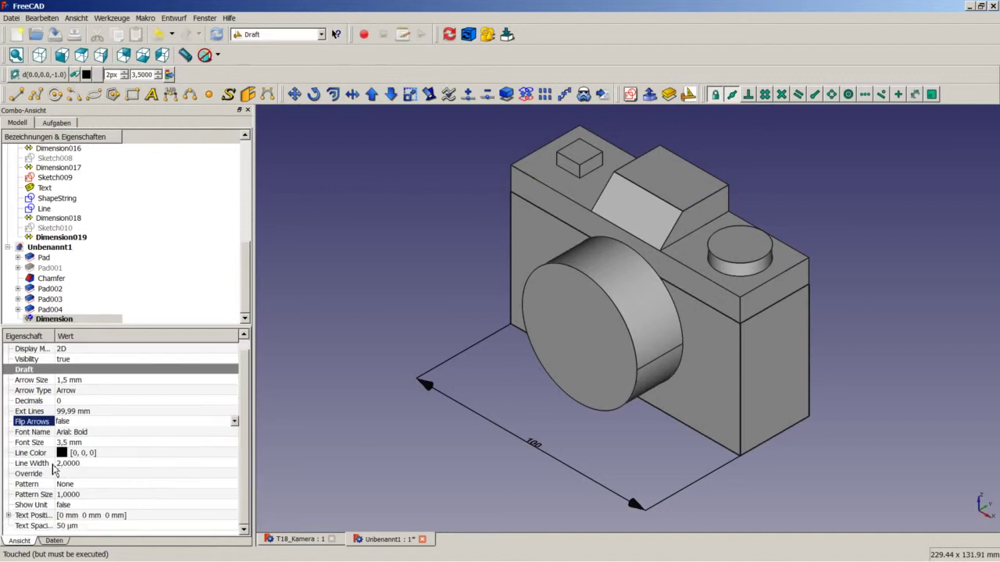
mouse_move(29, 483)
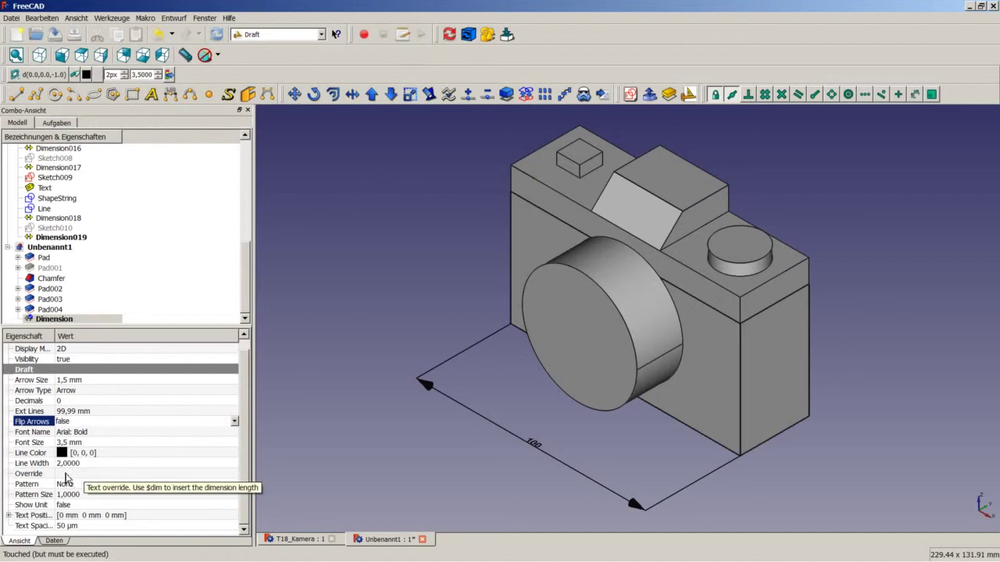
left_click(71, 474)
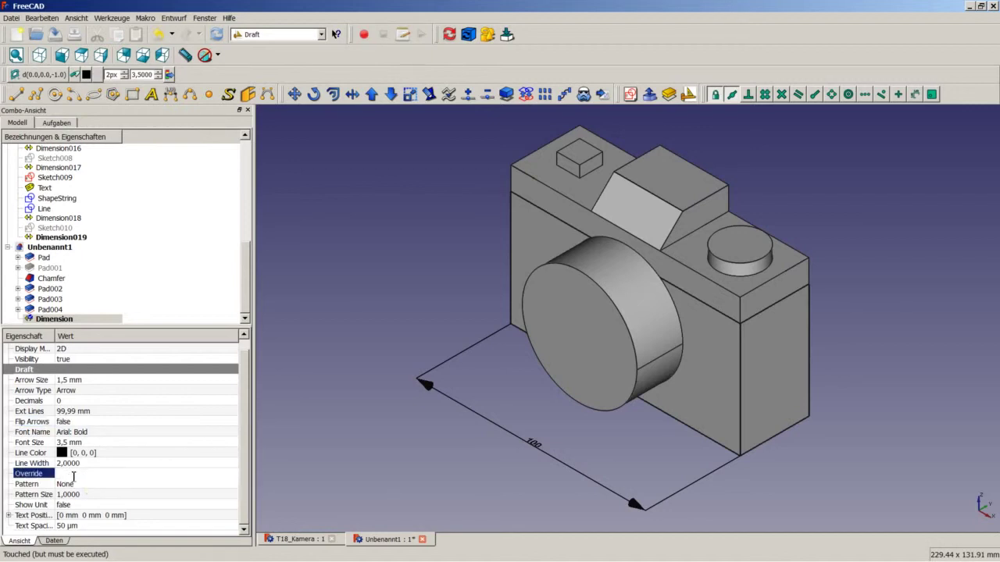
type("blabl")
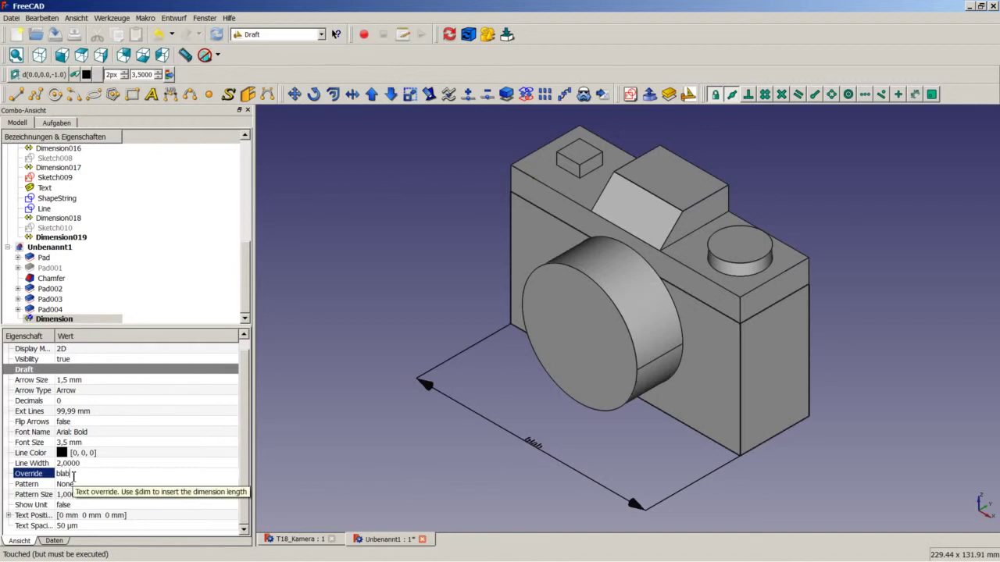
type("a")
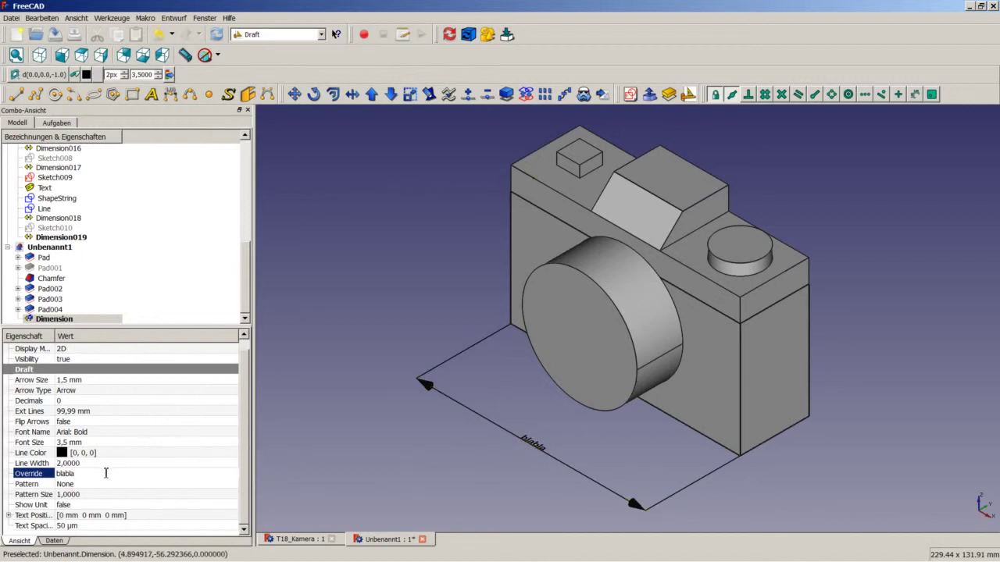
left_click_drag(105, 473, 7, 477)
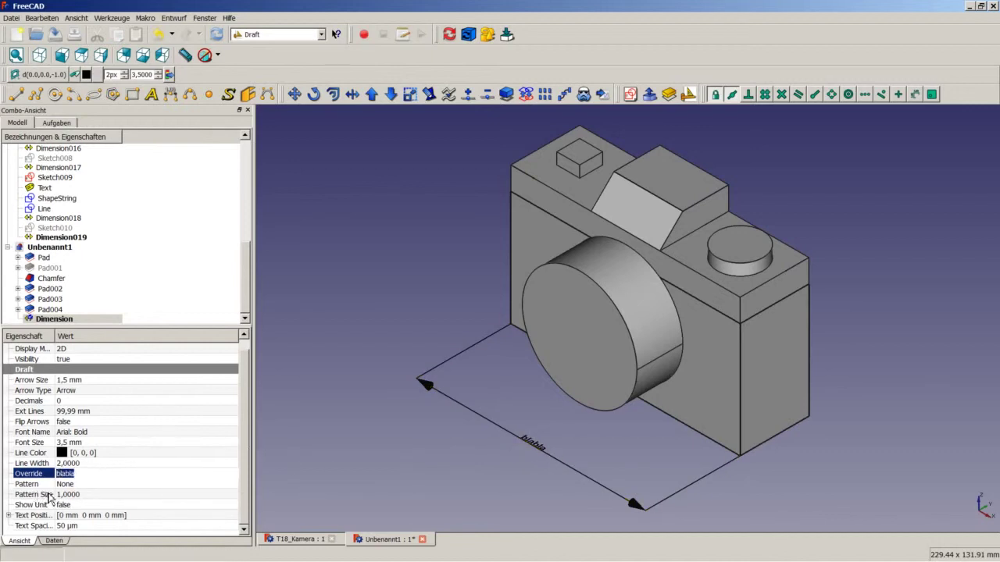
key("BackSpace")
left_click(289, 486)
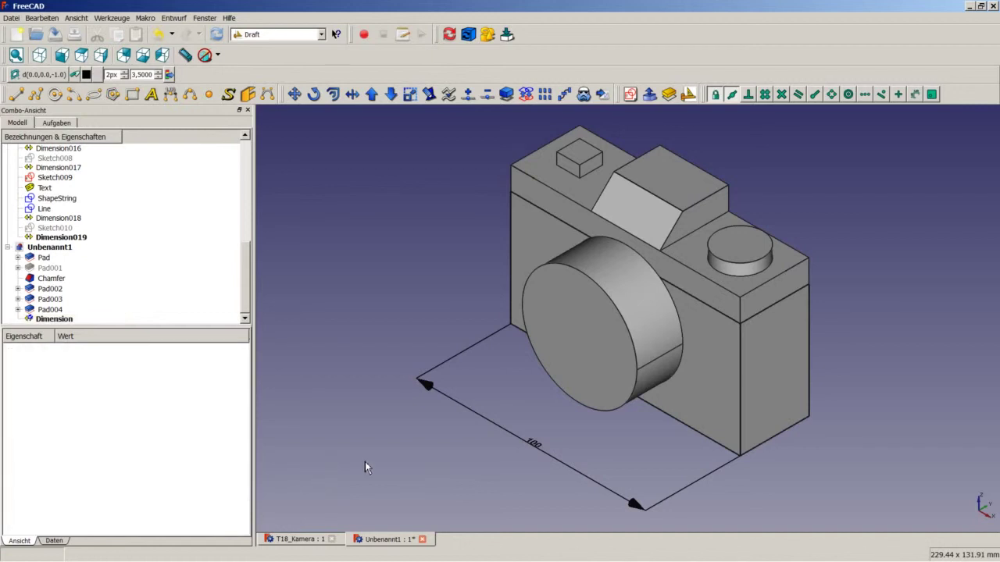
left_click(55, 318)
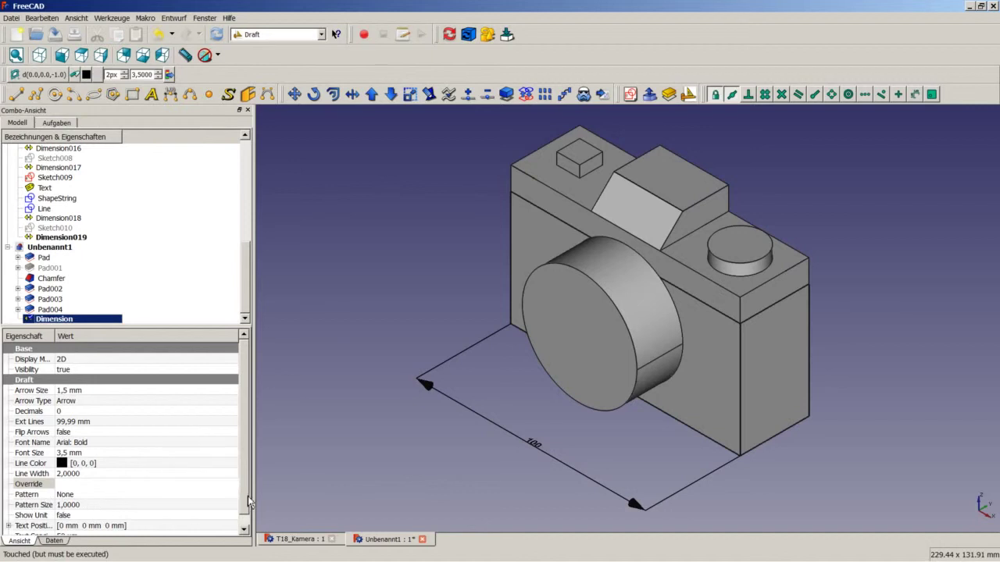
left_click(31, 484)
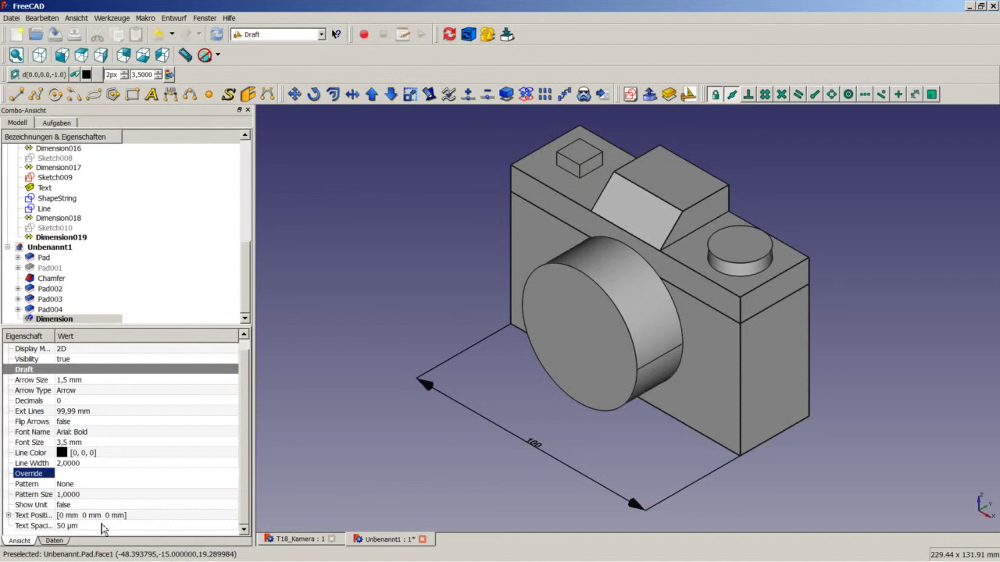
left_click(8, 515)
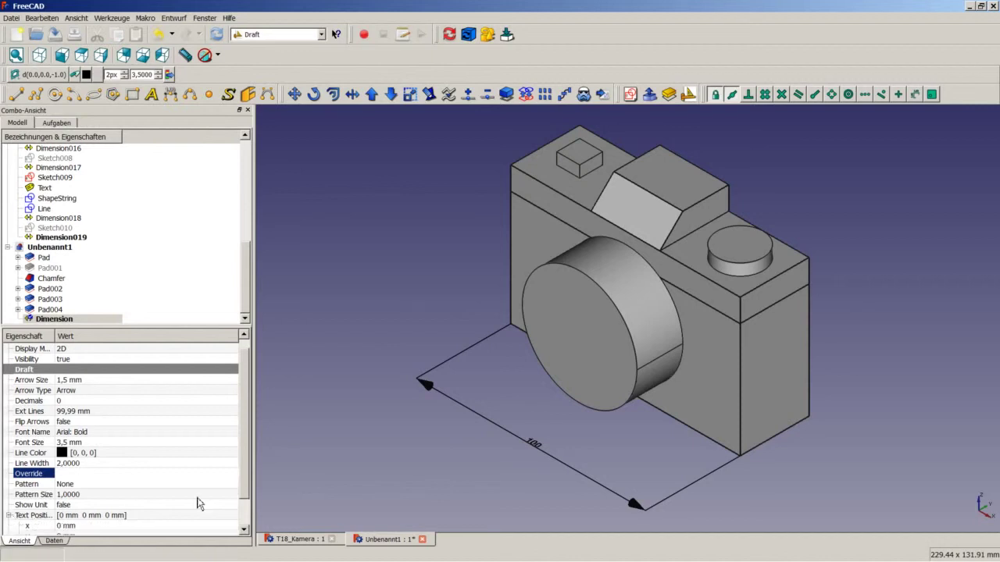
left_click(244, 530)
left_click(244, 530)
left_click(244, 529)
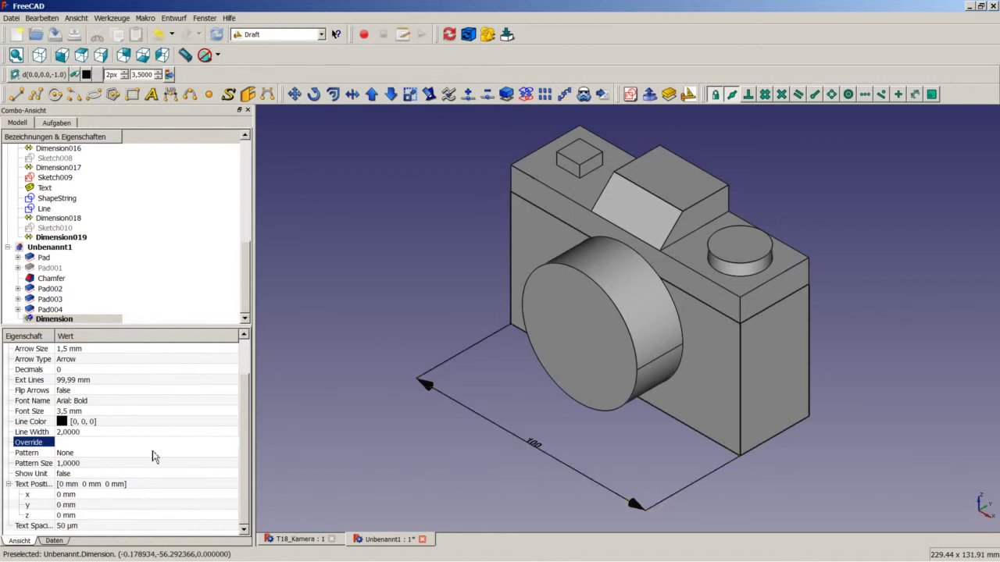
left_click(8, 484)
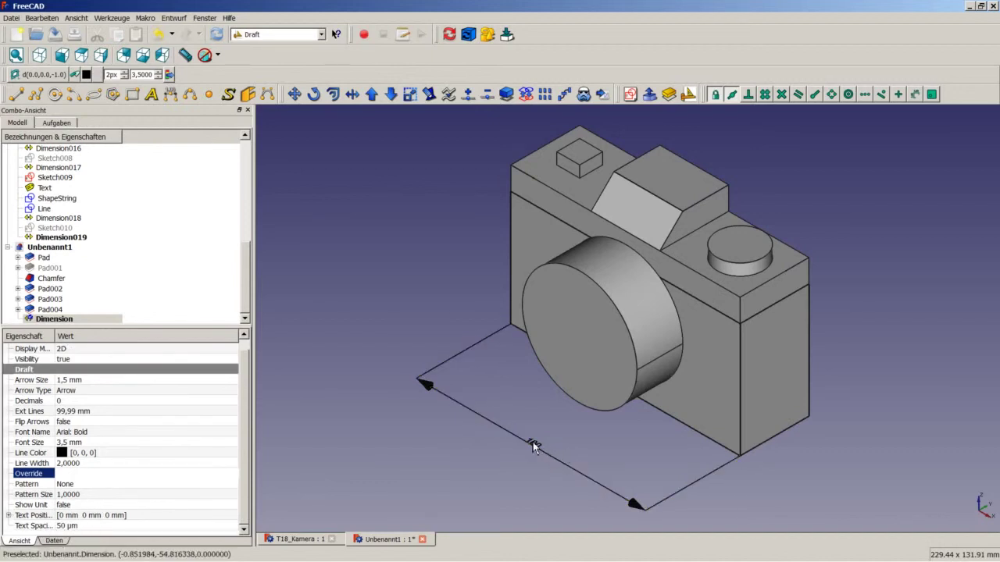
scroll(534, 445, "up", 3)
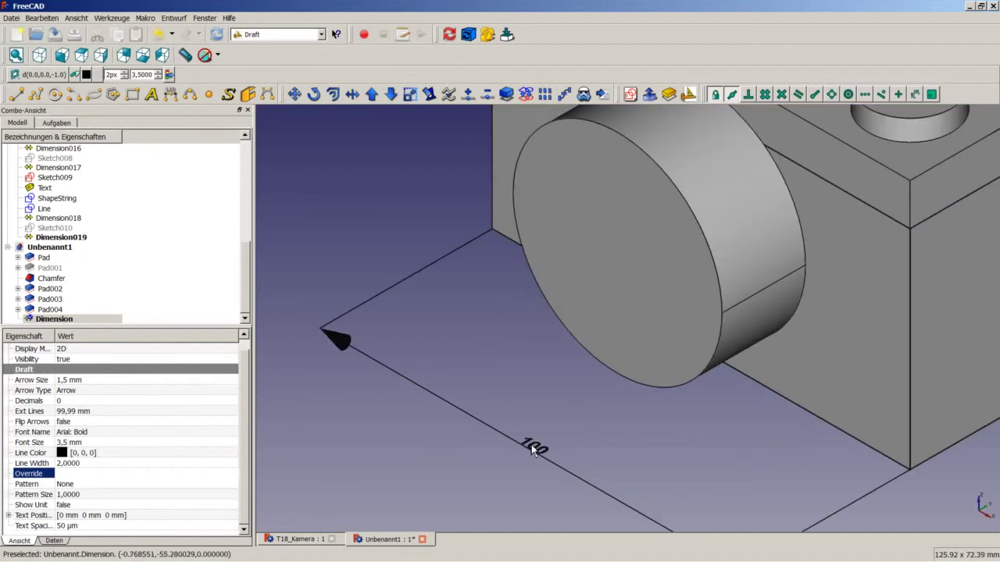
scroll(536, 460, "down", 4)
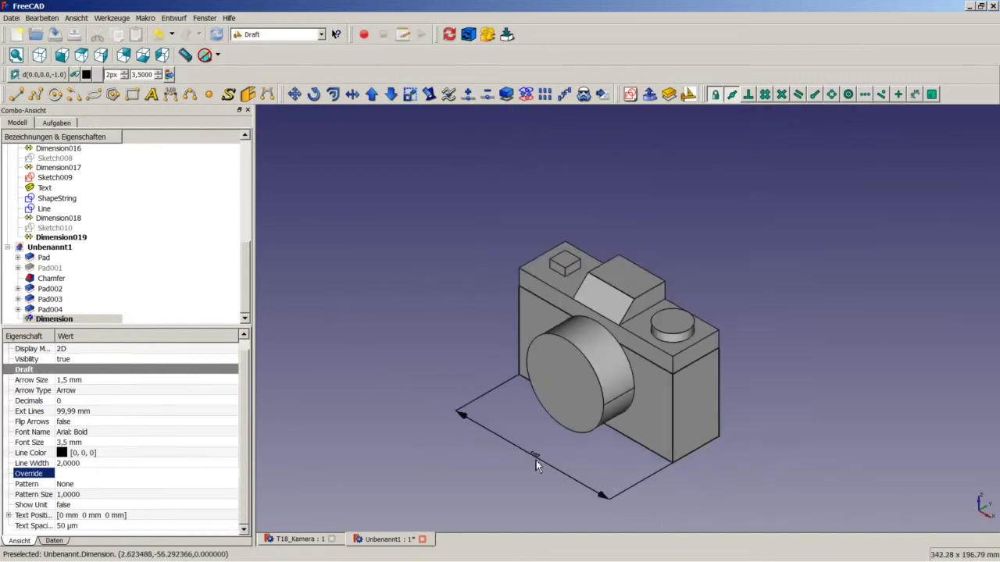
scroll(536, 478, "up", 2)
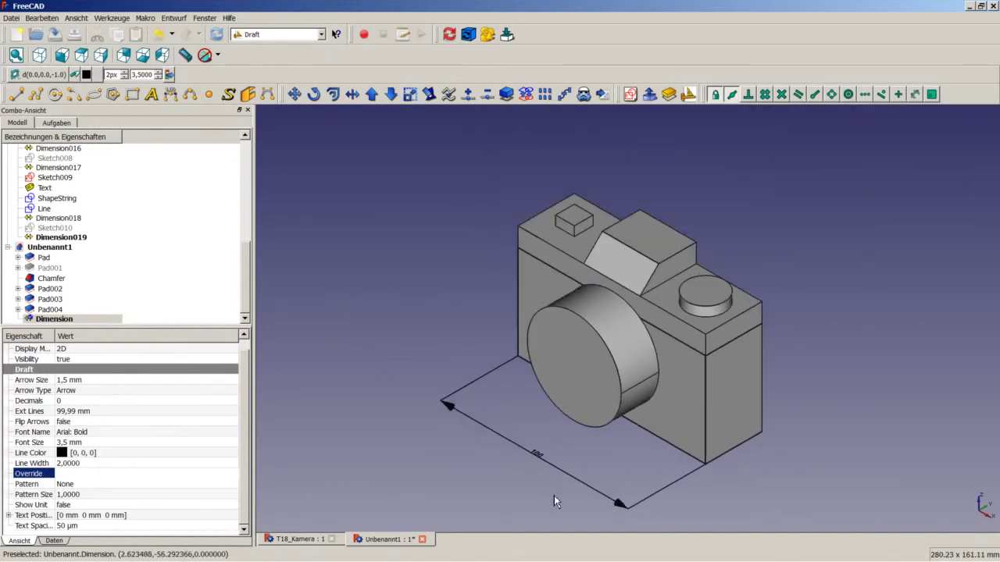
scroll(554, 495, "up", 1)
right_click(428, 353)
left_click(438, 353)
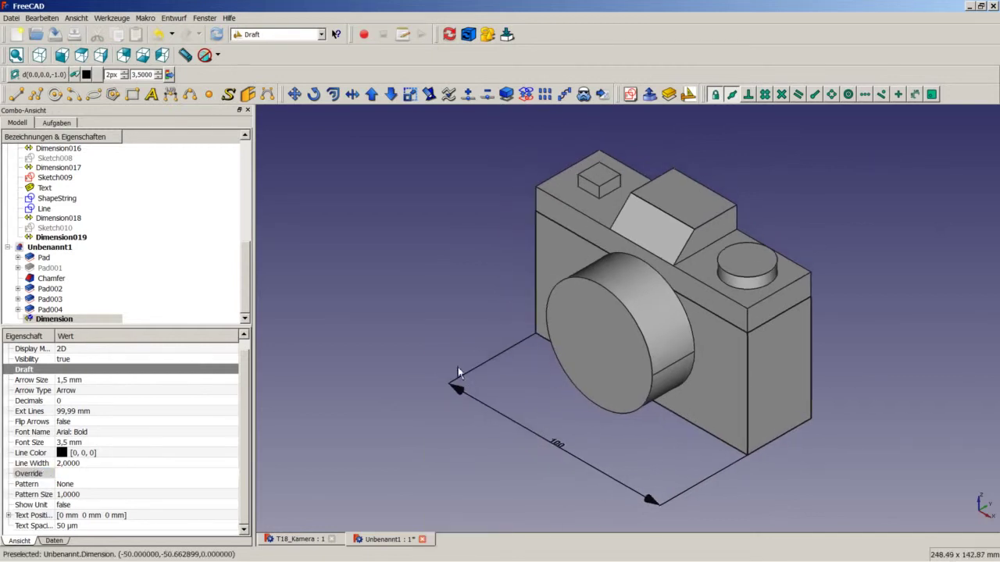
left_click(874, 485)
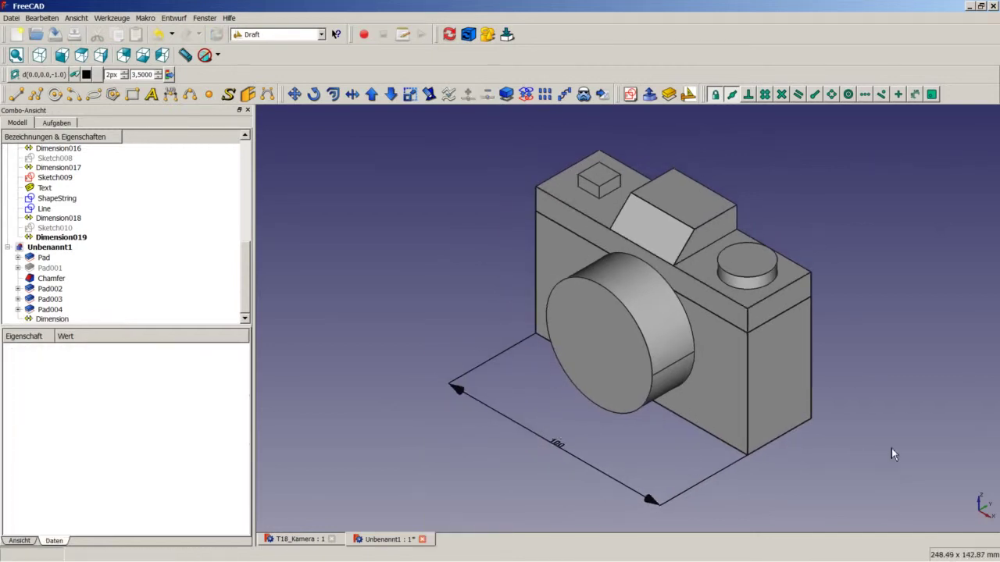
middle_click_drag(788, 421, 733, 349)
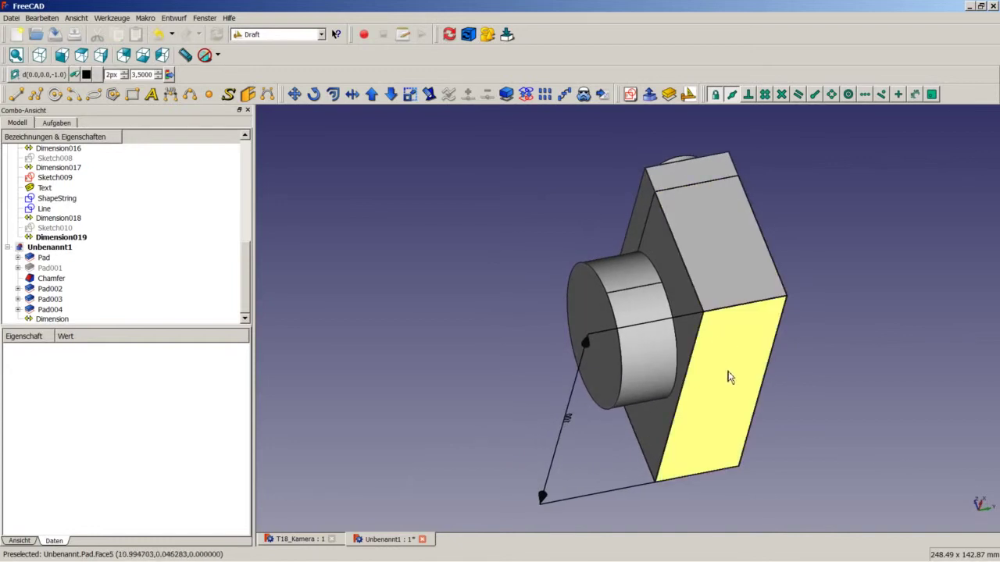
middle_click_drag(766, 379, 770, 419)
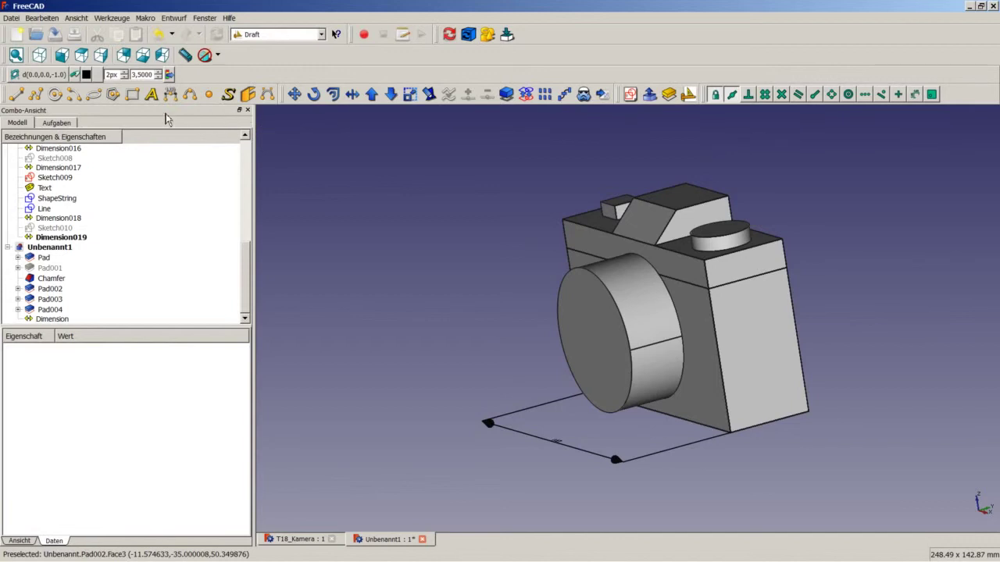
left_click(40, 56)
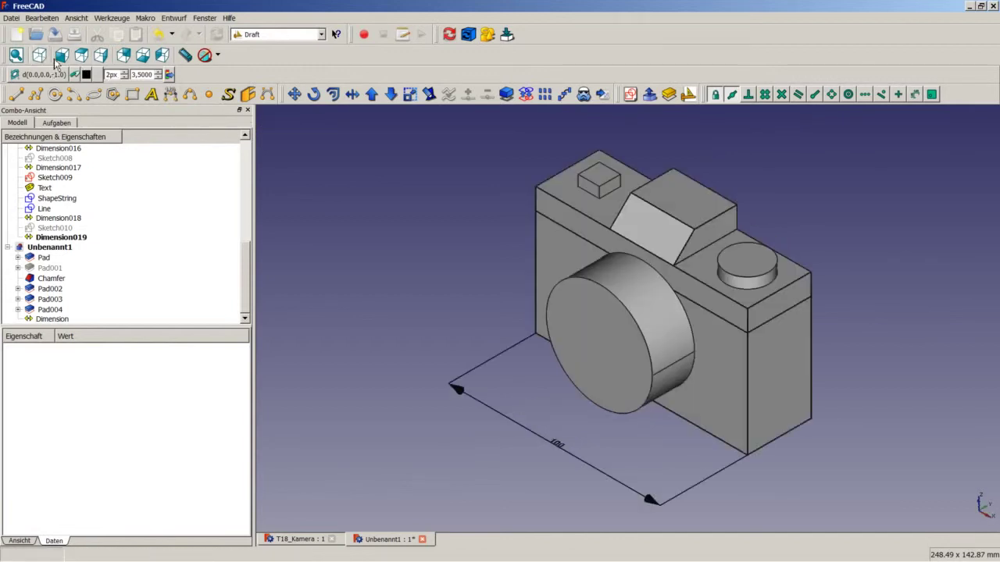
Dimension the camera's right bottom depth edge as 30.00 (Dimension001).
left_click(171, 97)
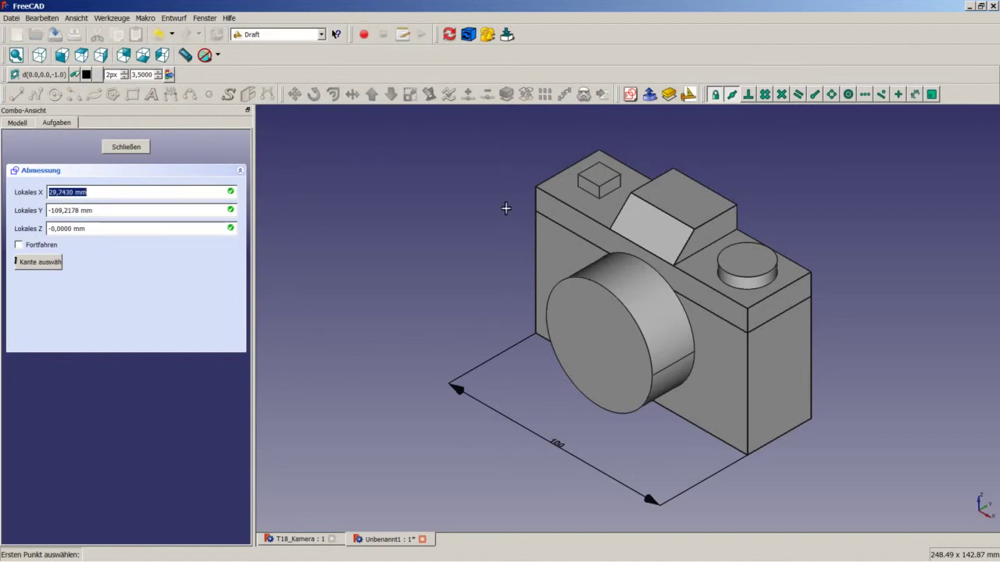
left_click(775, 440, "alt")
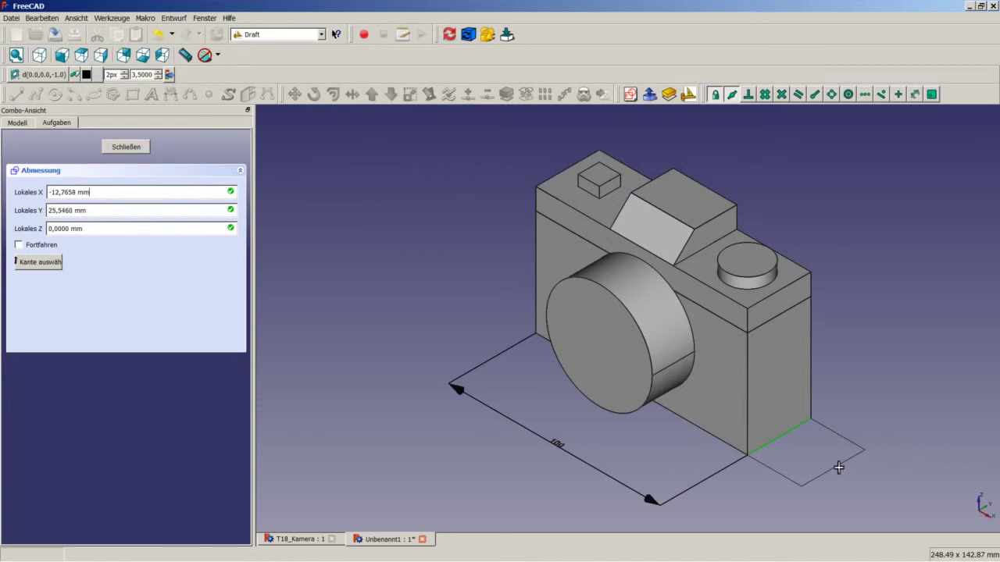
left_click(840, 467)
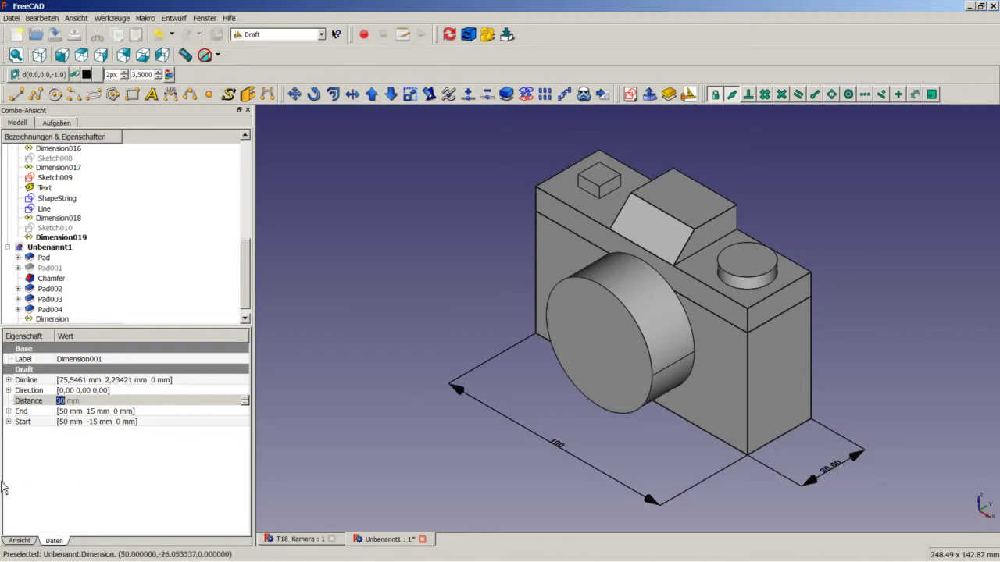
Set Dimension001's Dimline x value to 55 mm.
left_click(16, 540)
left_click(55, 543)
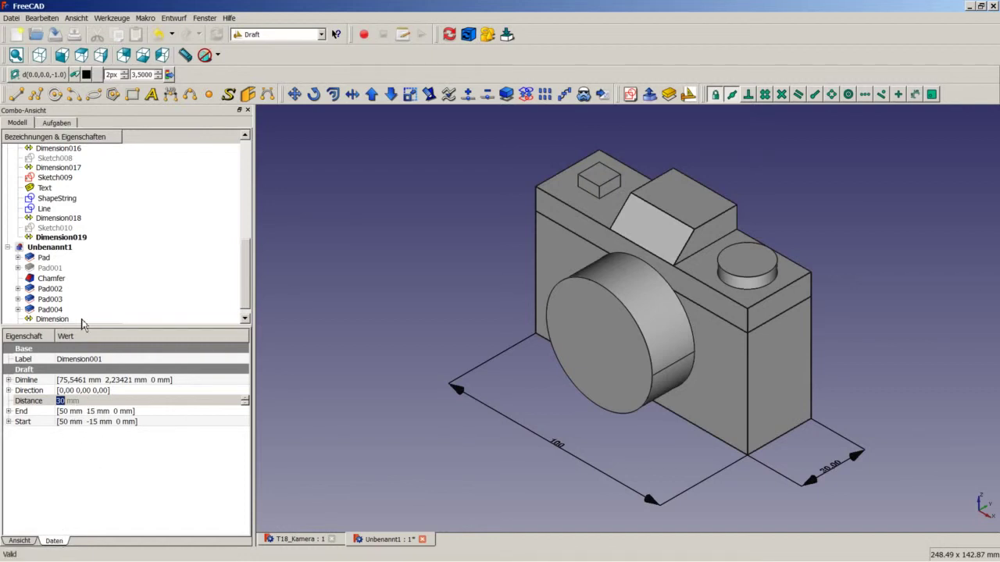
left_click(244, 320)
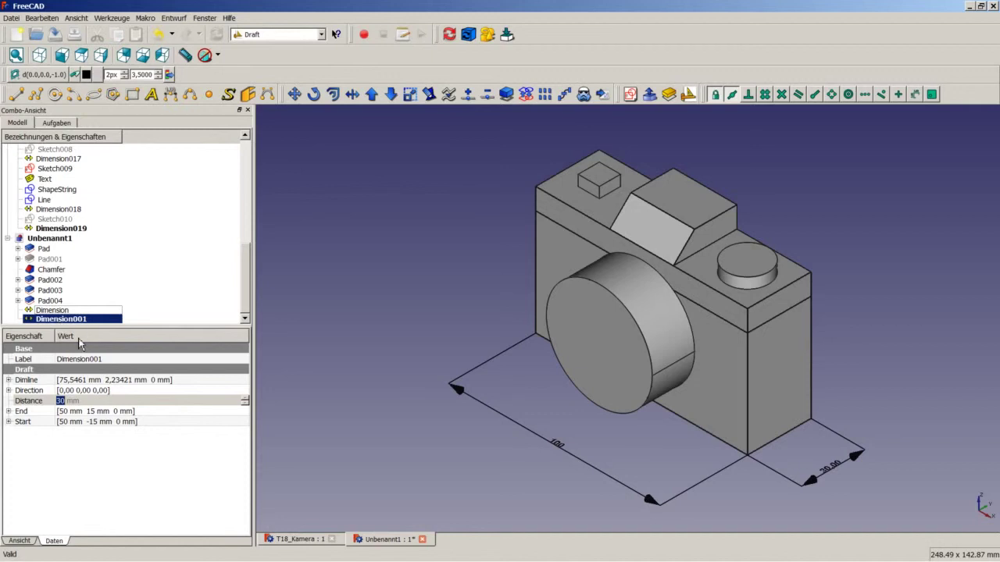
left_click(8, 380)
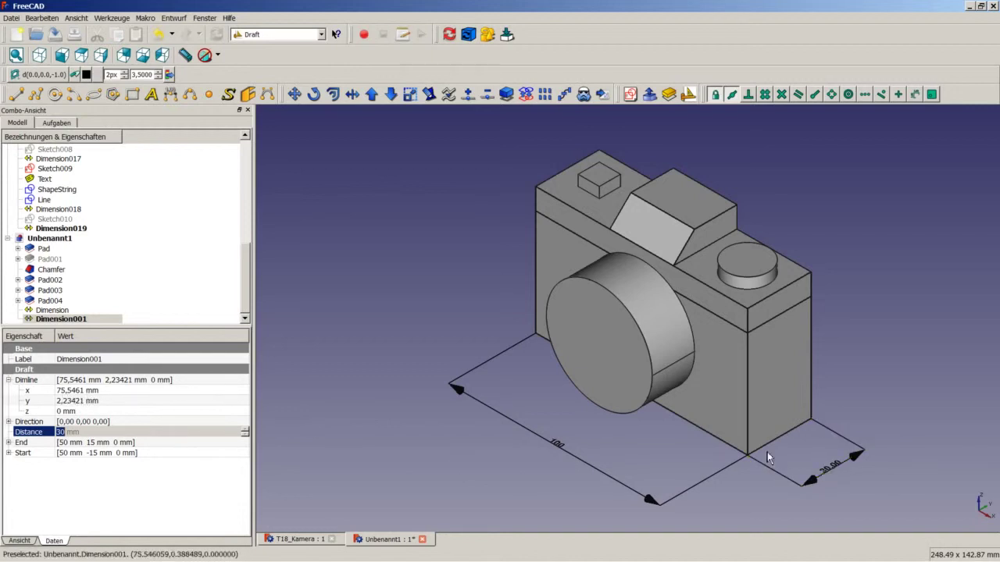
left_click(76, 394)
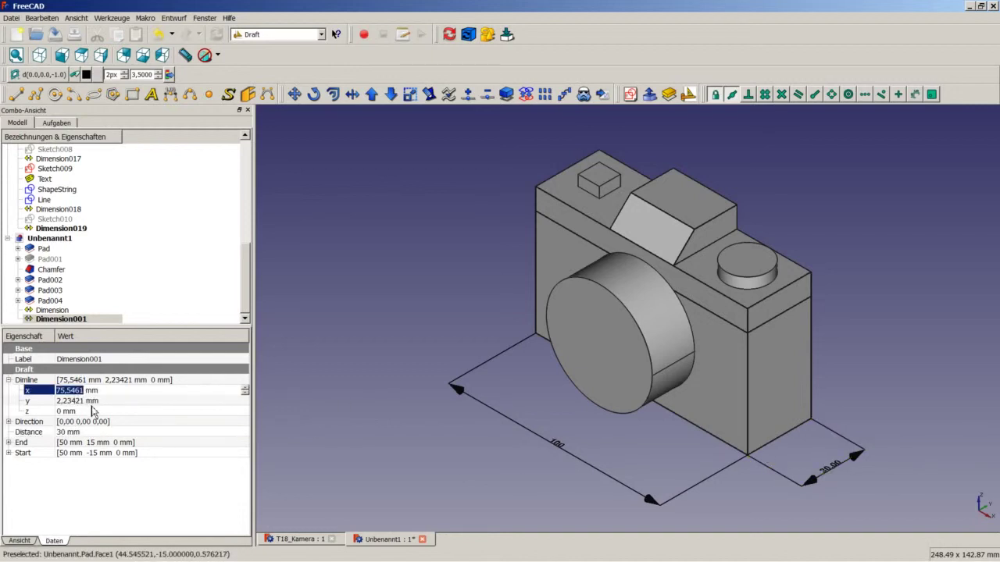
type("55")
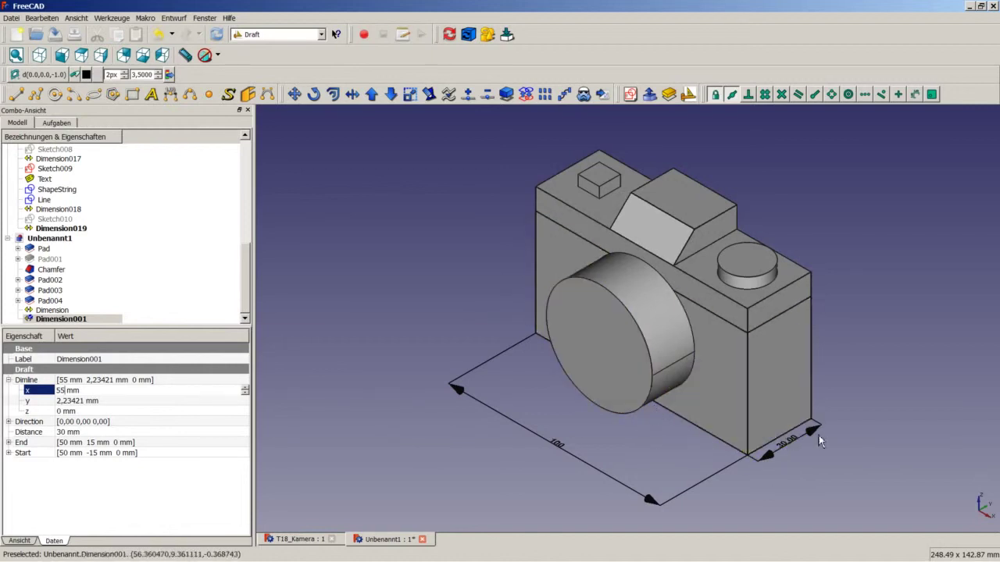
Return to isometric and review the 30 mm dimension's direction and display properties.
middle_click_drag(818, 435, 688, 428)
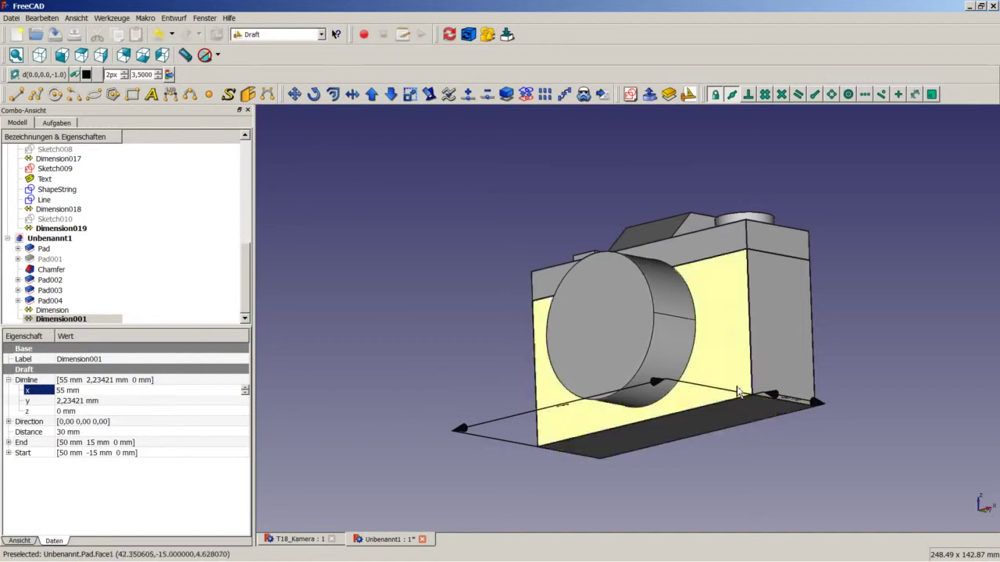
left_click(39, 55)
left_click(277, 228)
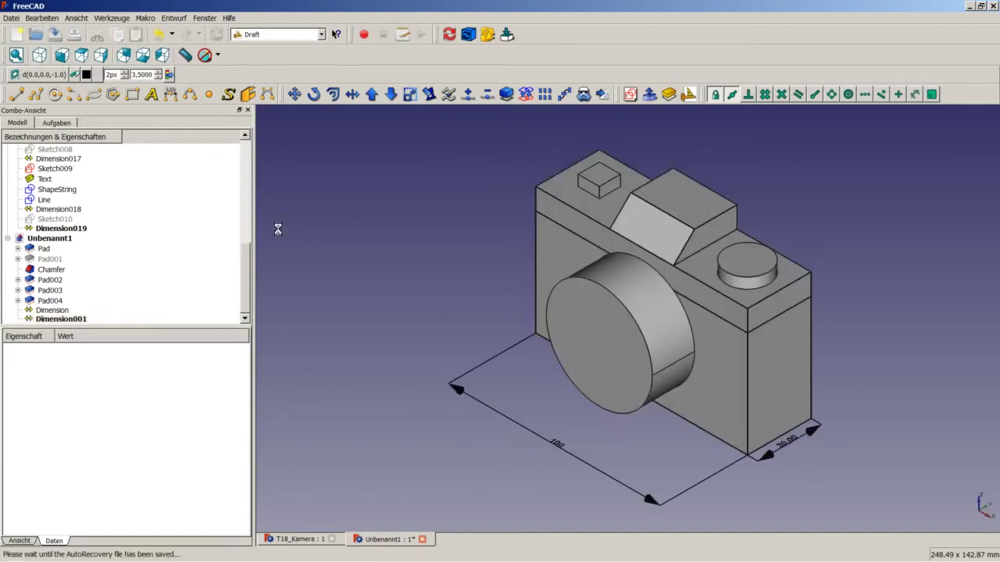
left_click(791, 447)
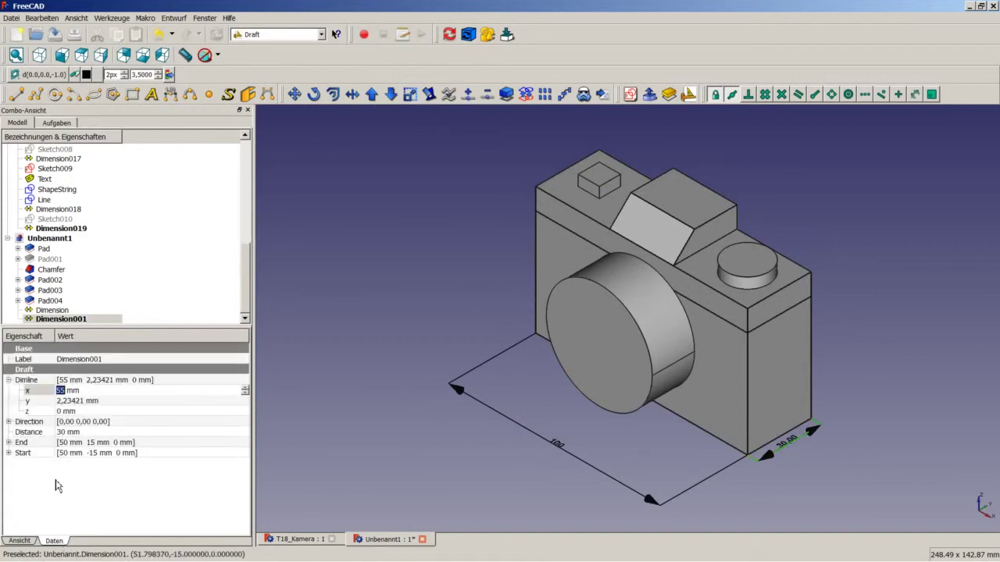
left_click(10, 422)
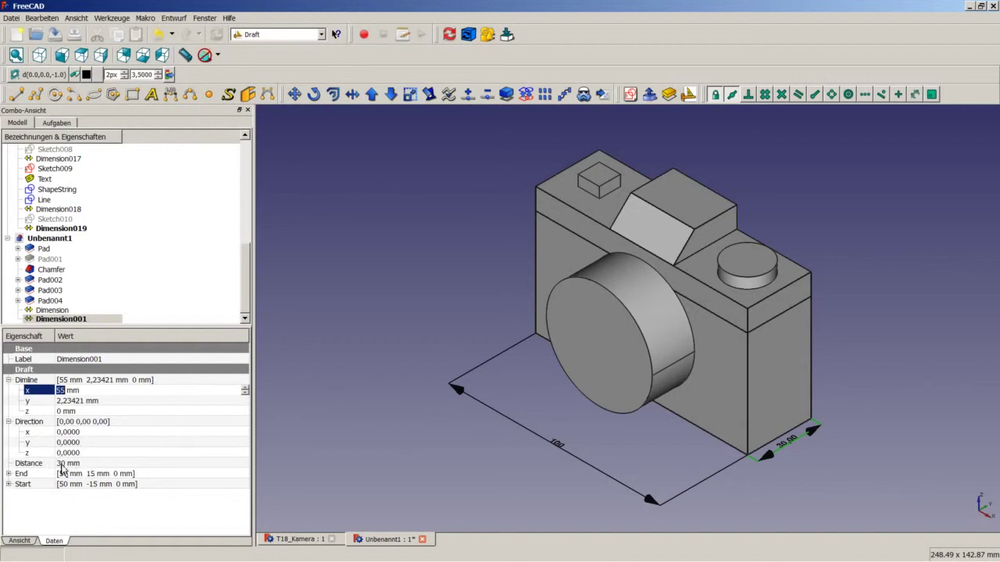
left_click(20, 542)
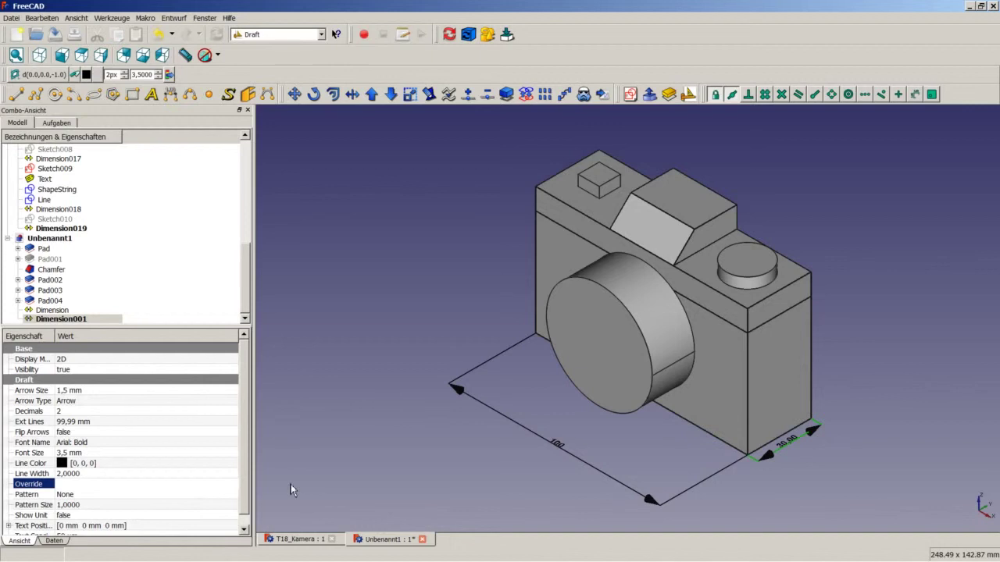
left_click(62, 544)
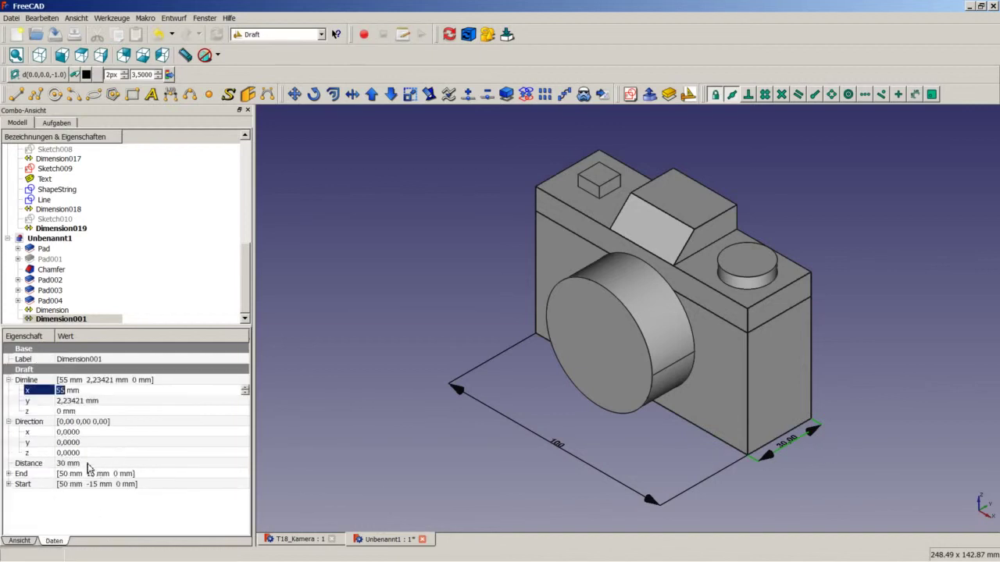
Make the camera body's right side face the working plane, then deselect and go back to isometric.
left_click(9, 421)
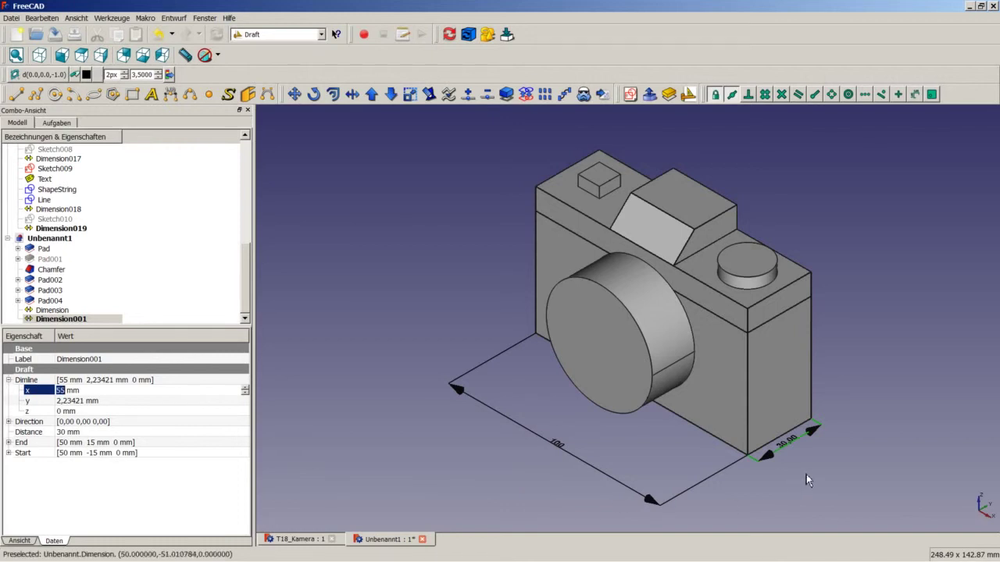
left_click(832, 473)
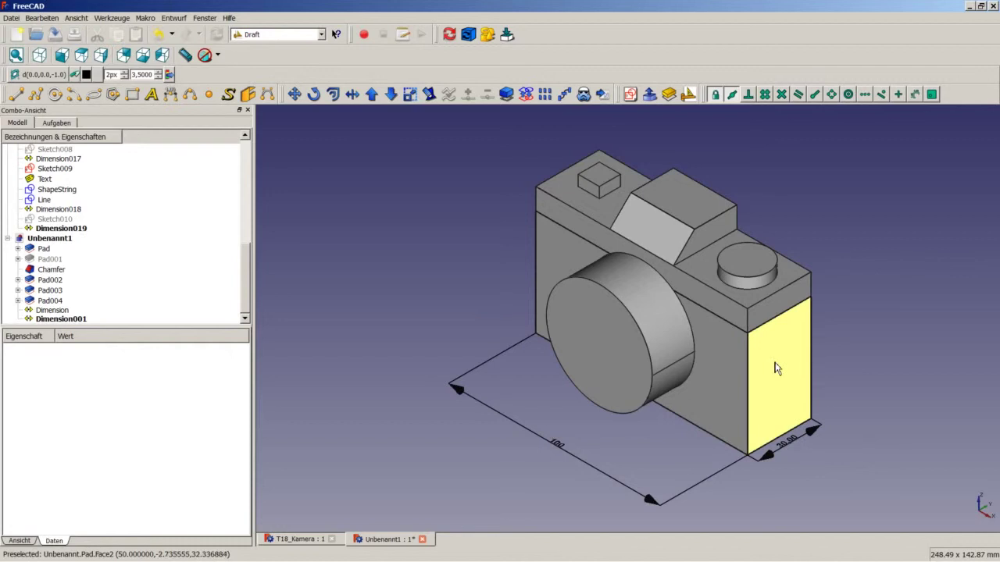
middle_click_drag(778, 371, 730, 376)
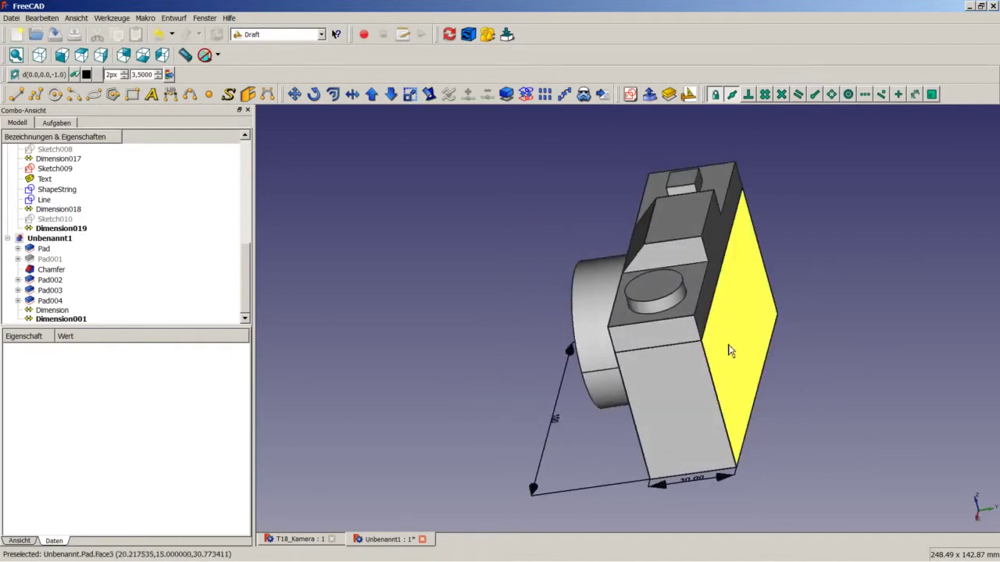
left_click(738, 317)
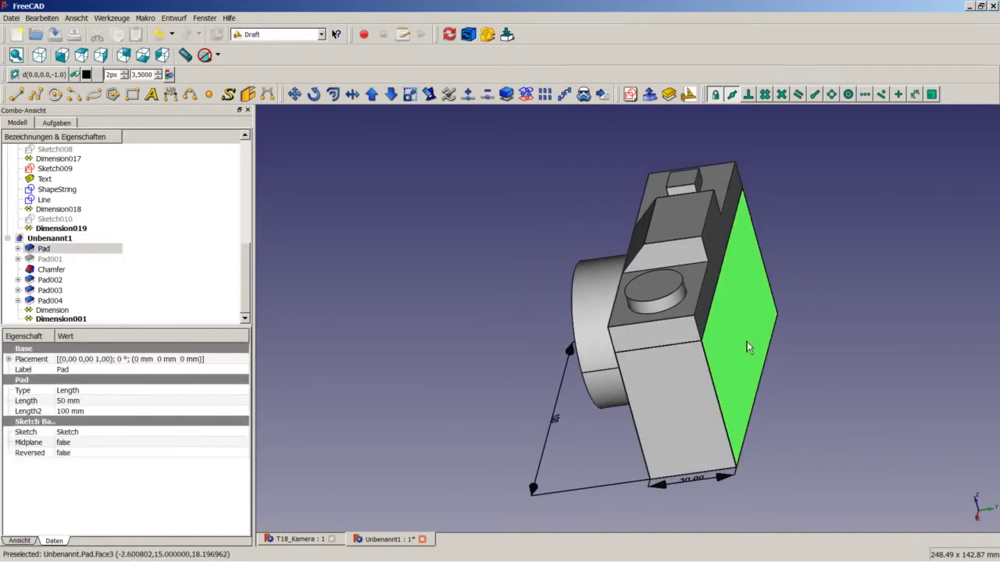
left_click(54, 78)
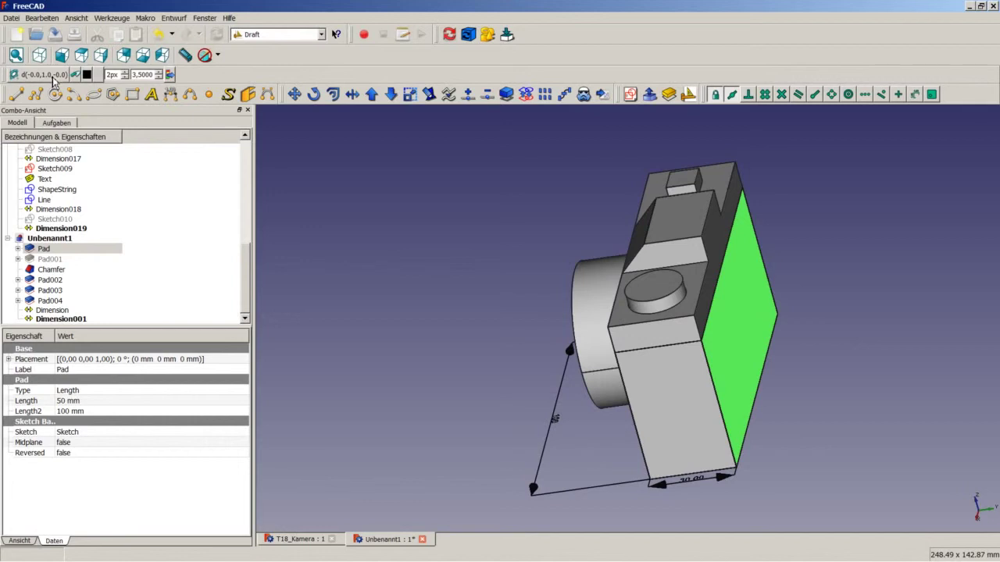
left_click(388, 250)
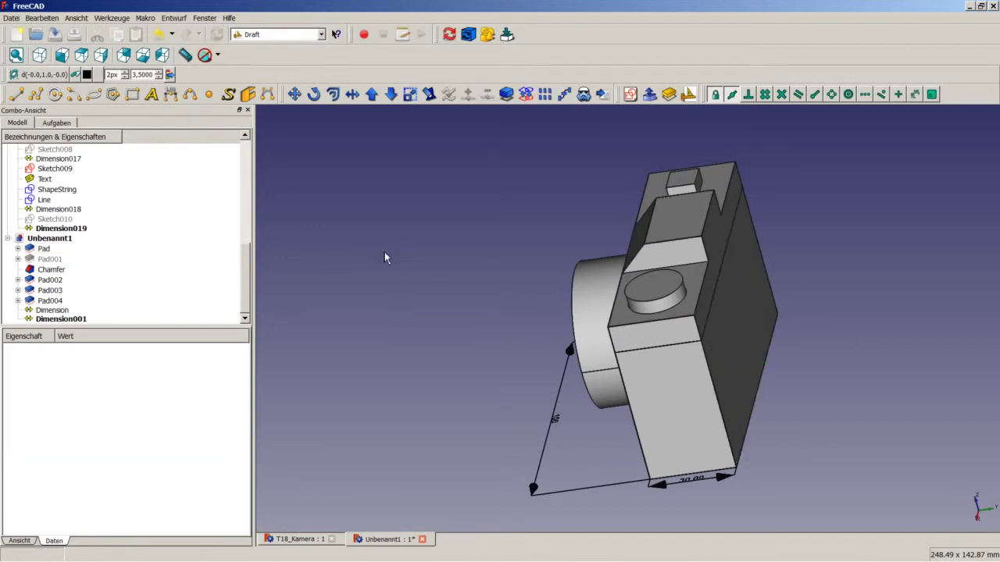
left_click(40, 55)
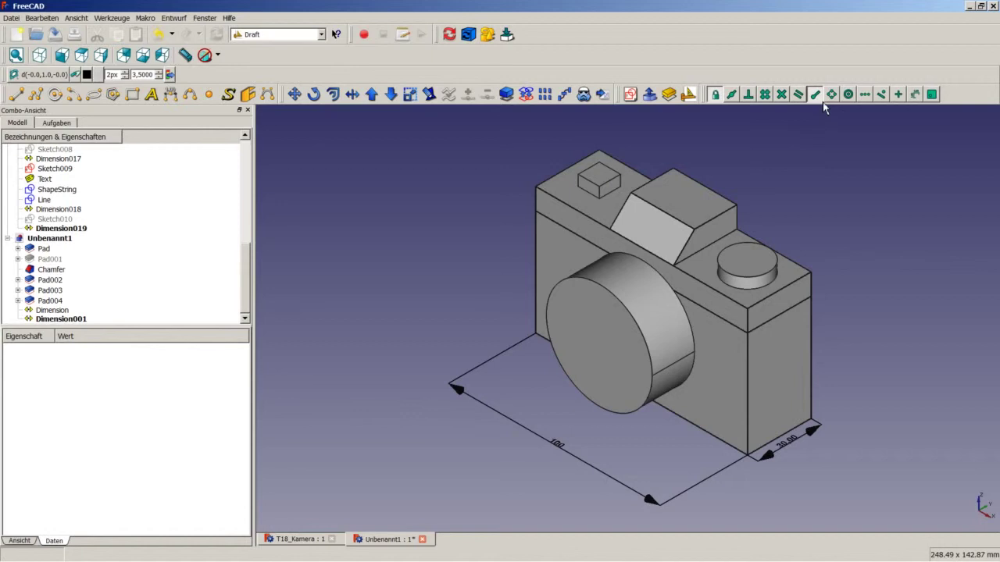
Dimension the front-right vertical edge as 50,00 (Dimension002), placed right of the box.
left_click(170, 94)
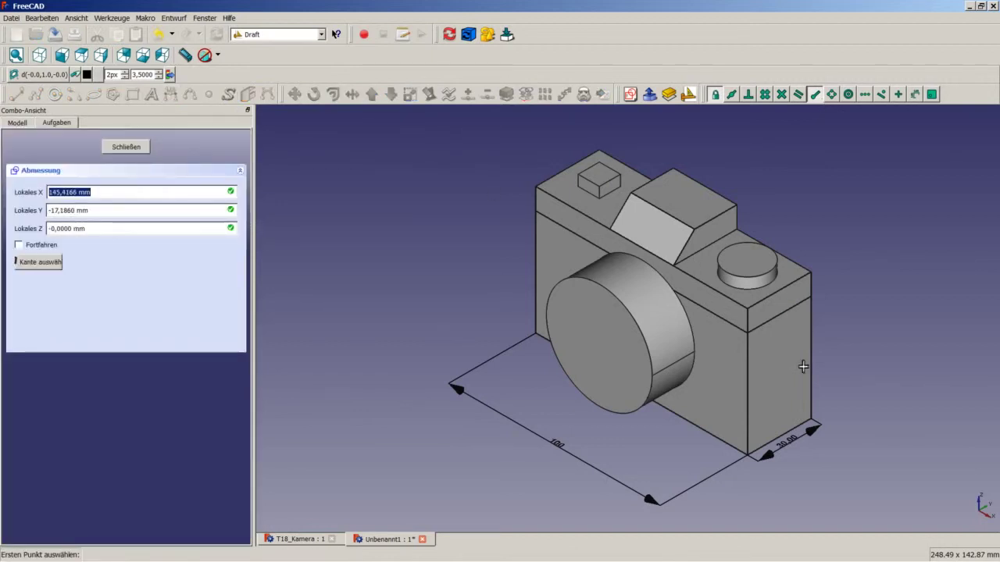
left_click(812, 420)
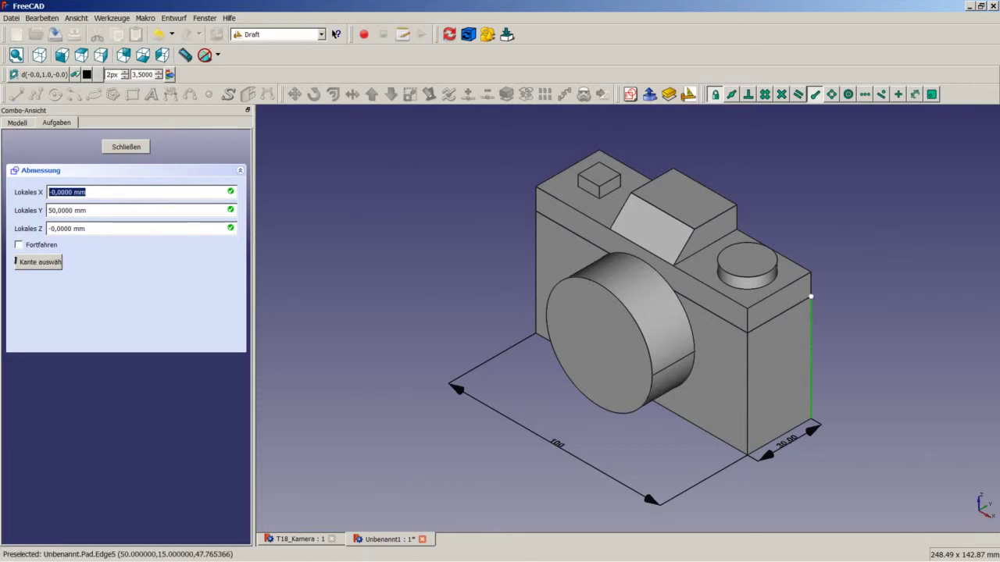
left_click(811, 297)
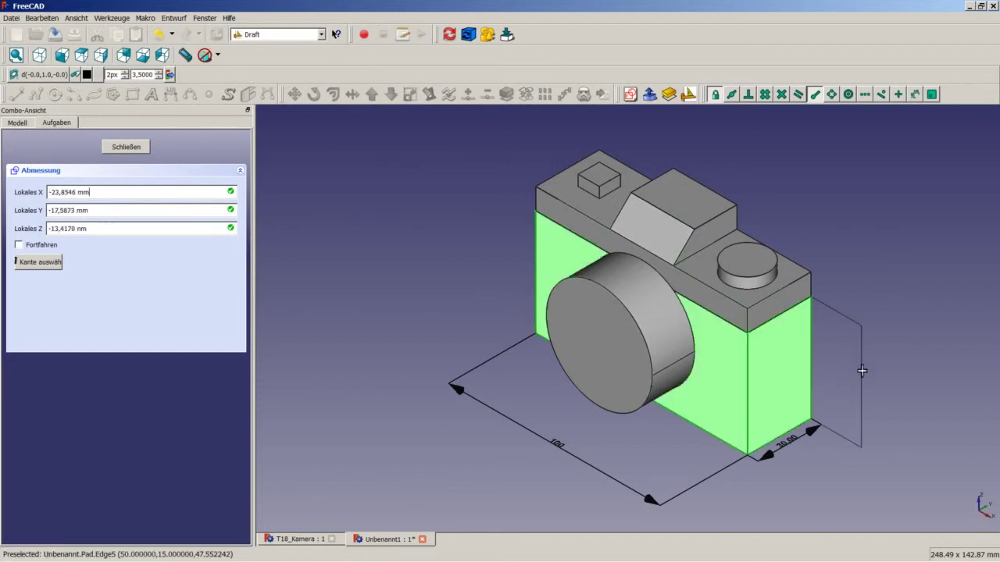
left_click(864, 376)
scroll(866, 387, "up", 2)
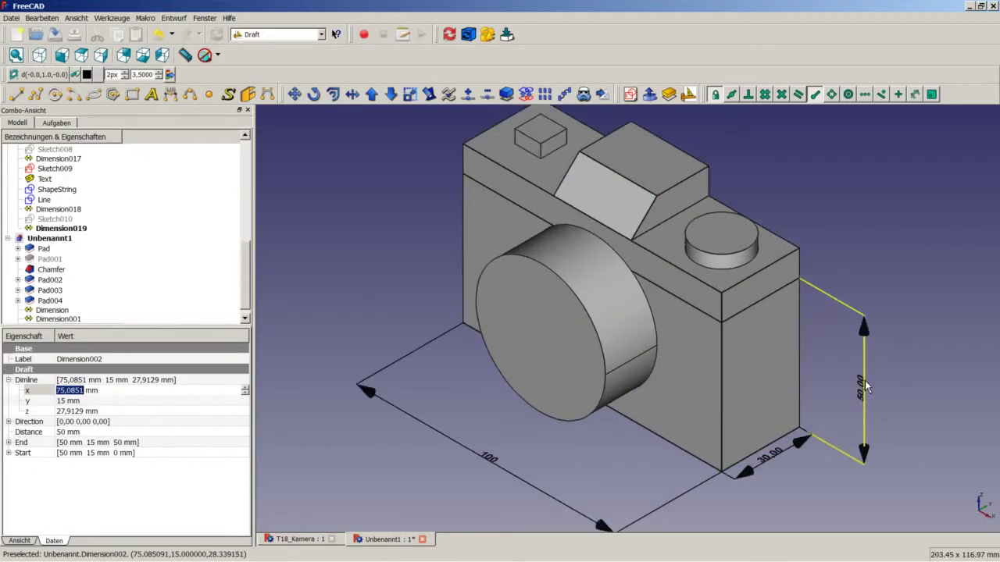
scroll(865, 386, "up", 1)
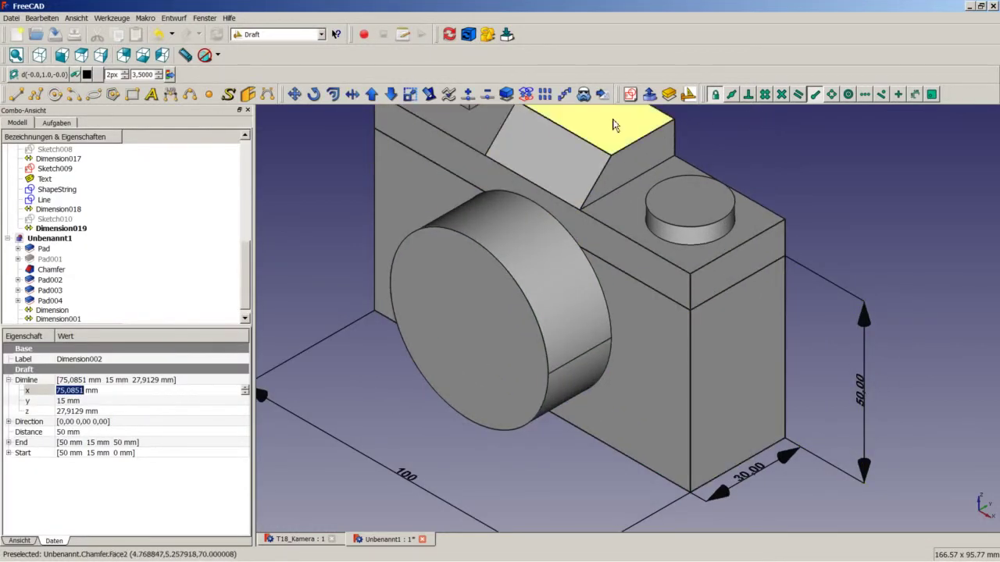
Add a second vertical dimension, Dimension003, from the box's top corner beside the 50,00 height.
left_click(170, 95)
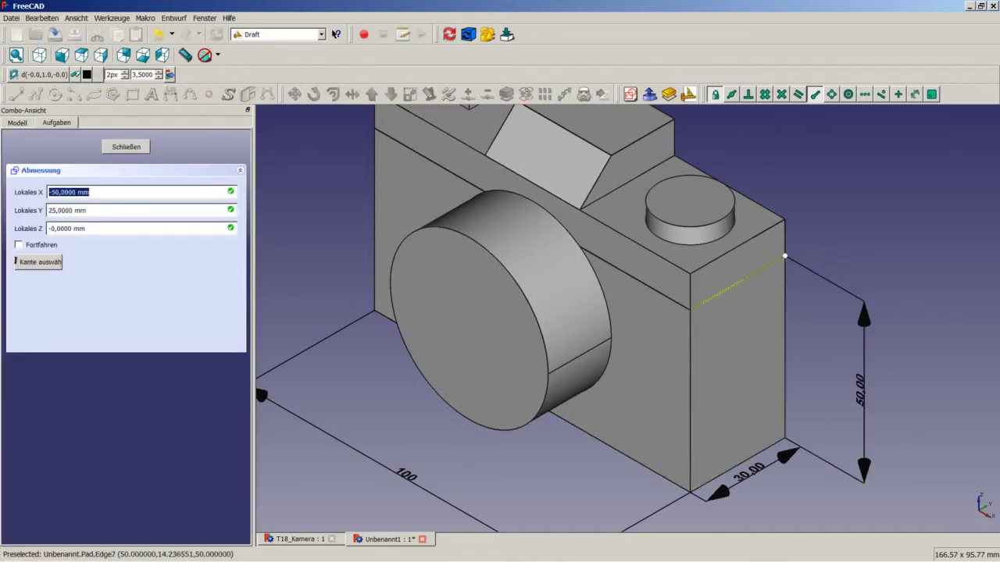
left_click(784, 258)
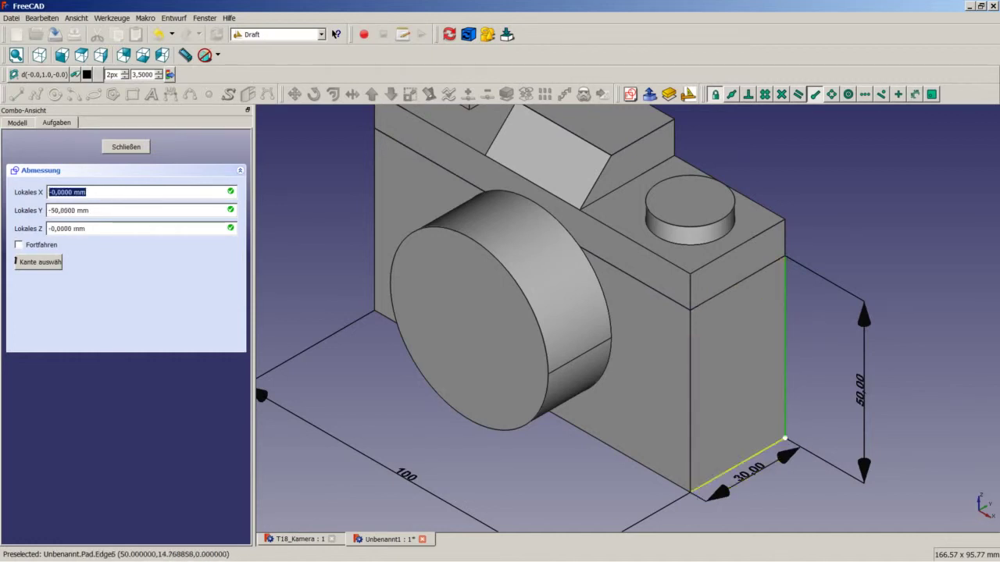
scroll(785, 436, "up", 3)
scroll(786, 438, "up", 2)
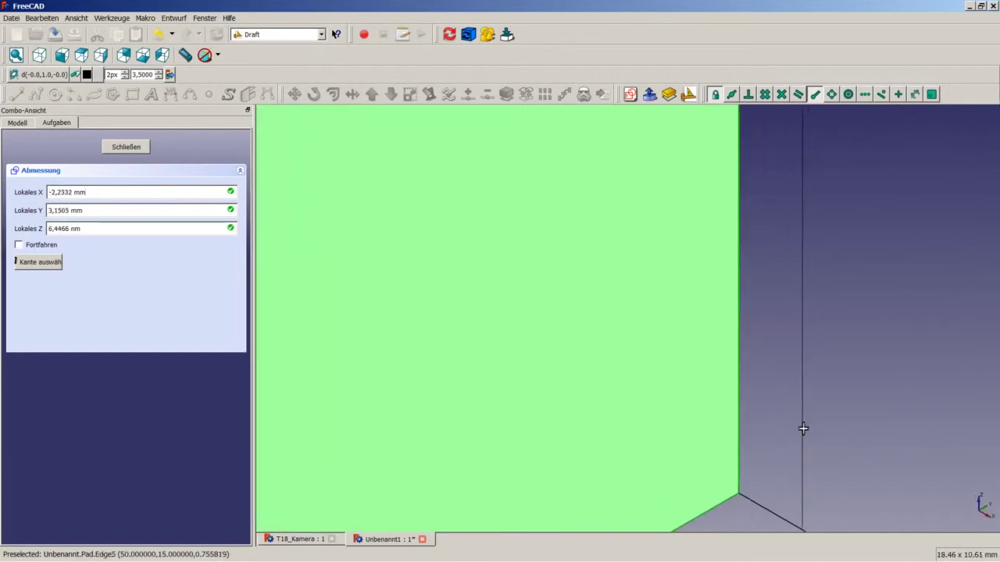
scroll(803, 425, "down", 2)
scroll(804, 428, "down", 3)
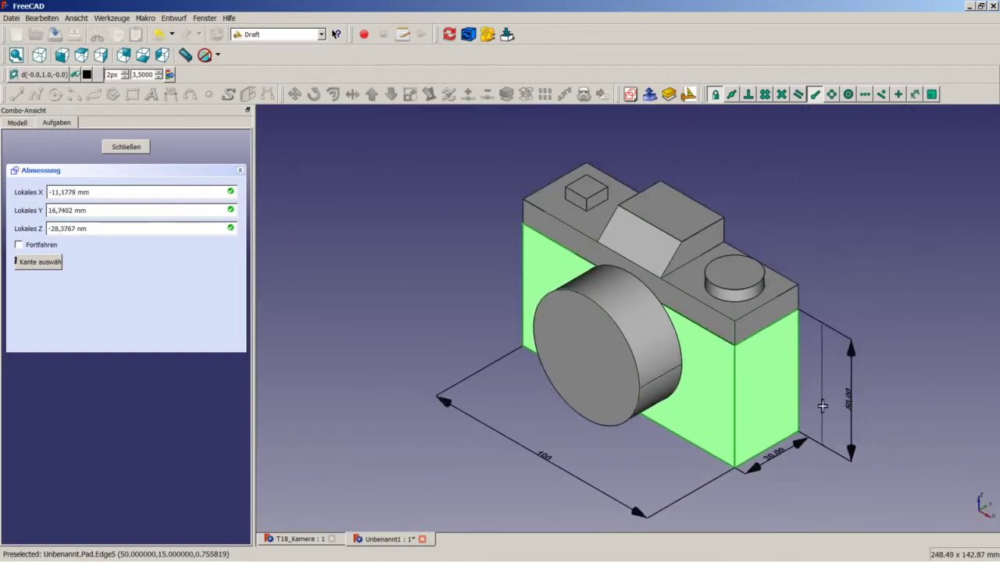
left_click(824, 413)
scroll(826, 406, "down", 2)
scroll(827, 406, "up", 2)
scroll(823, 399, "up", 2)
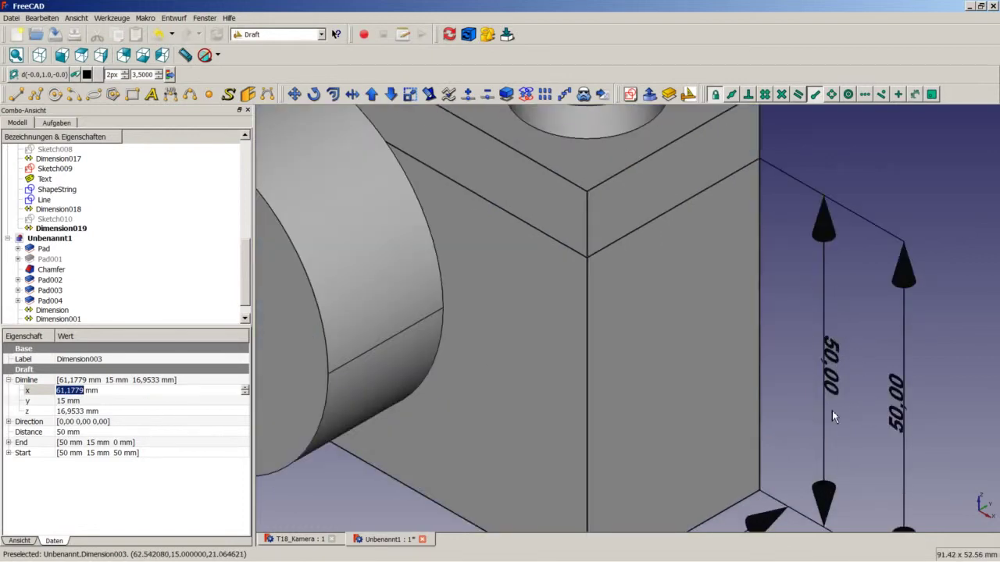
scroll(883, 425, "down", 2)
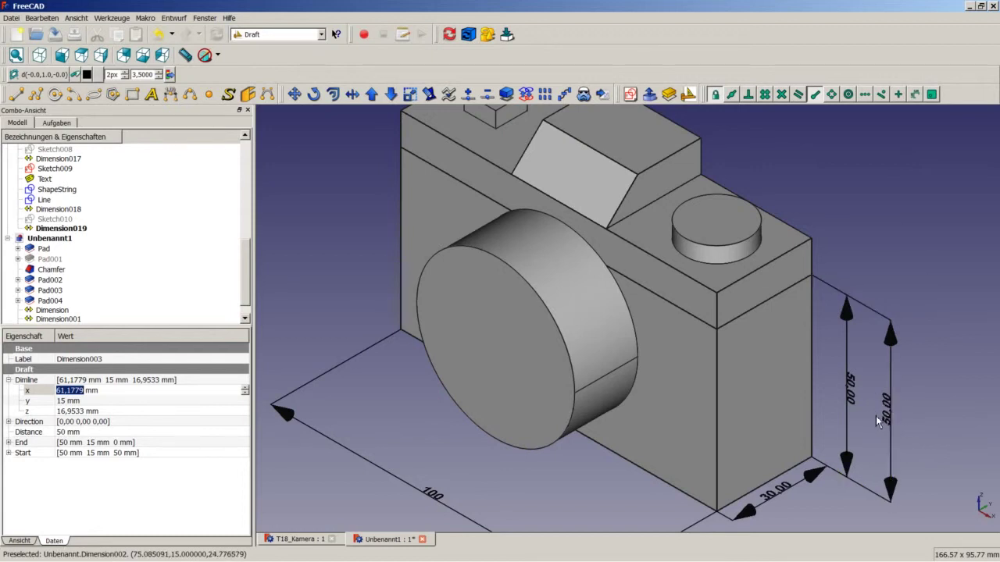
scroll(846, 392, "down", 2)
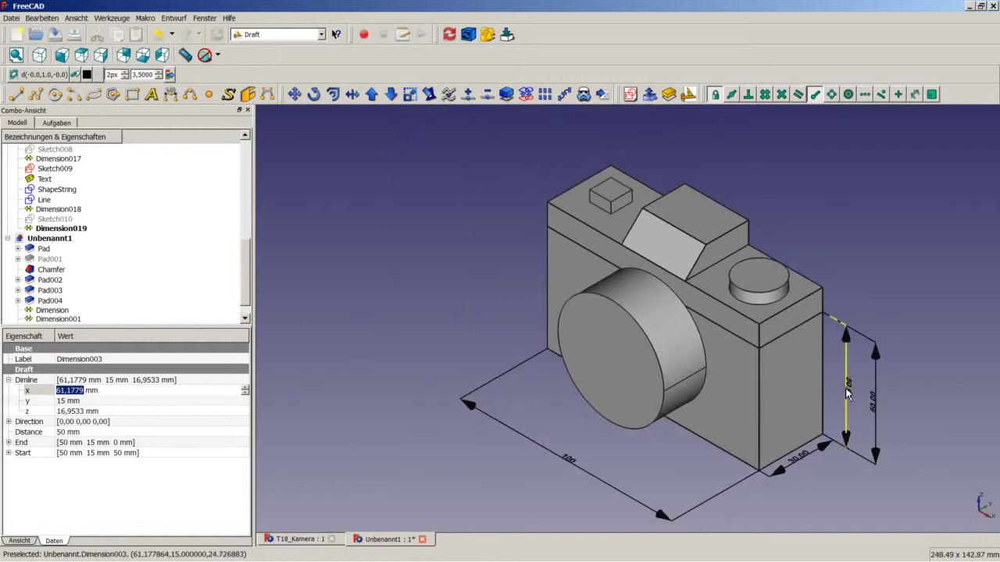
Recentre the view, inspect the lens's Pad002 properties, and clear the selection.
middle_click_drag(889, 460, 881, 446)
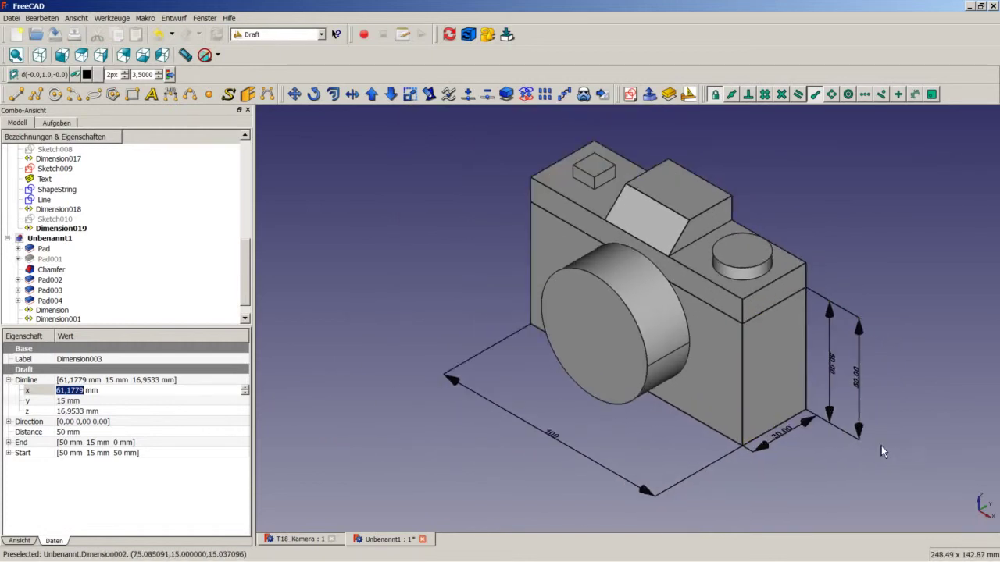
scroll(880, 445, "down", 1)
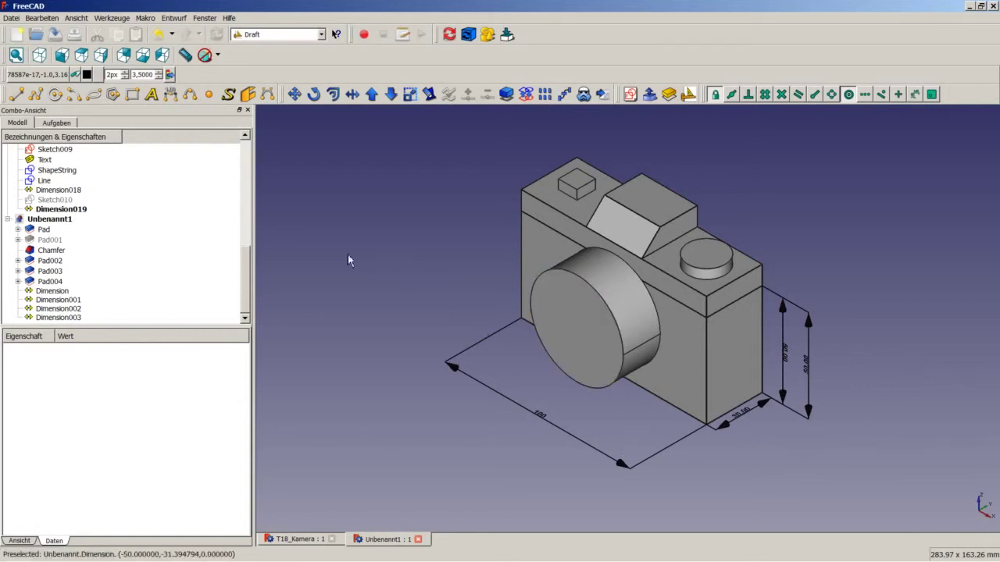
left_click(567, 324)
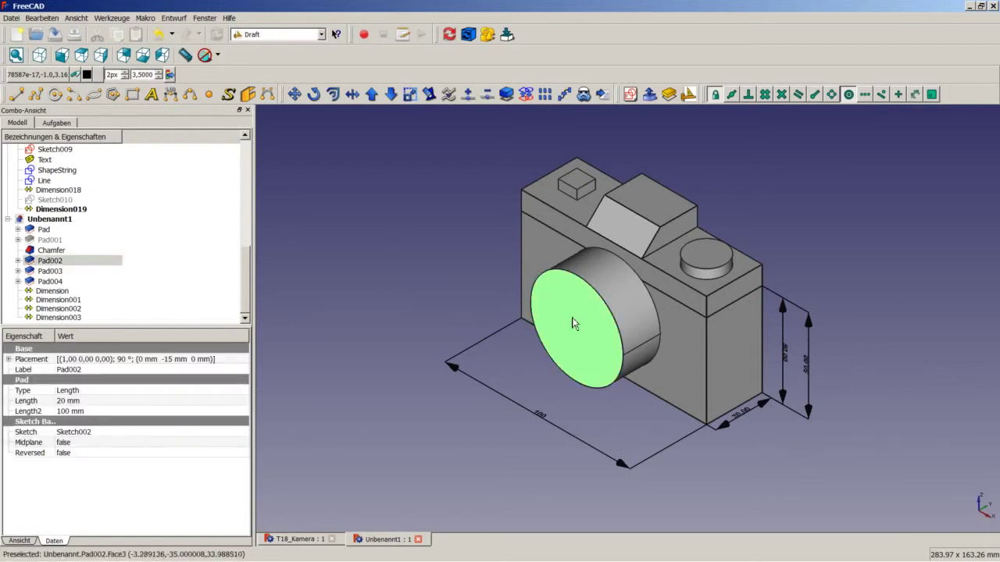
left_click(55, 75)
left_click(449, 239)
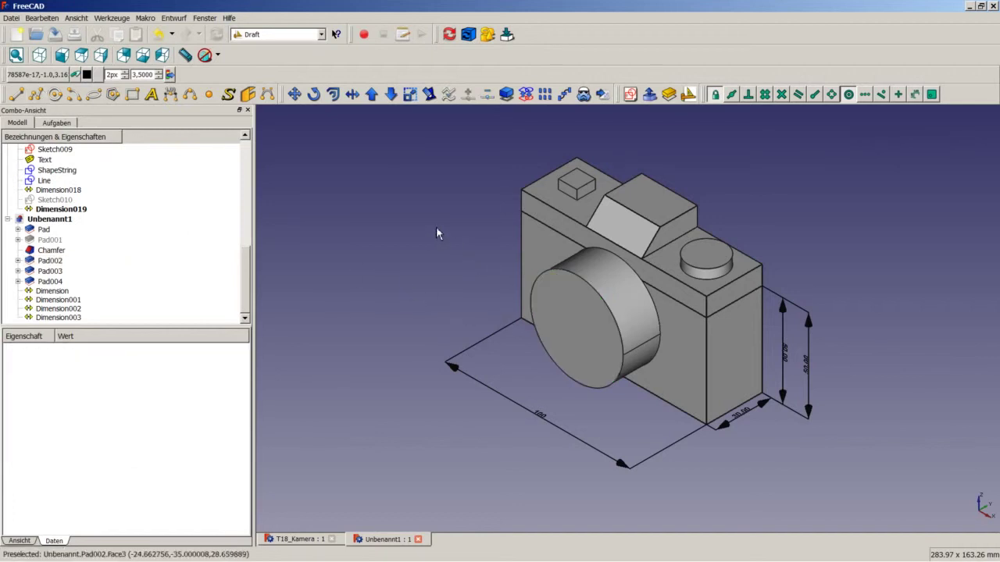
Dimension the lens's circular front edge, creating Dimension004 across the lens.
left_click(170, 95)
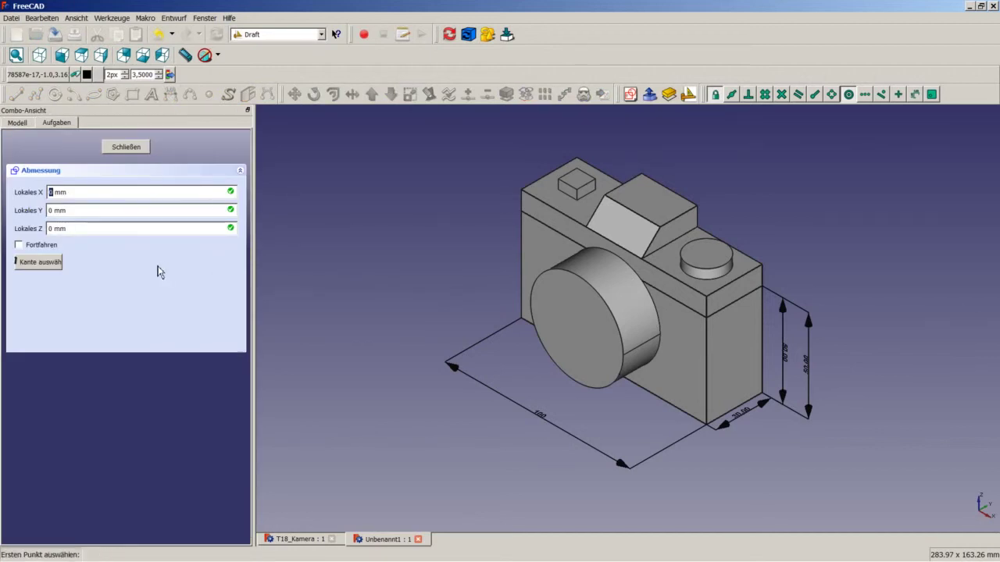
left_click(39, 261)
scroll(425, 303, "up", 3)
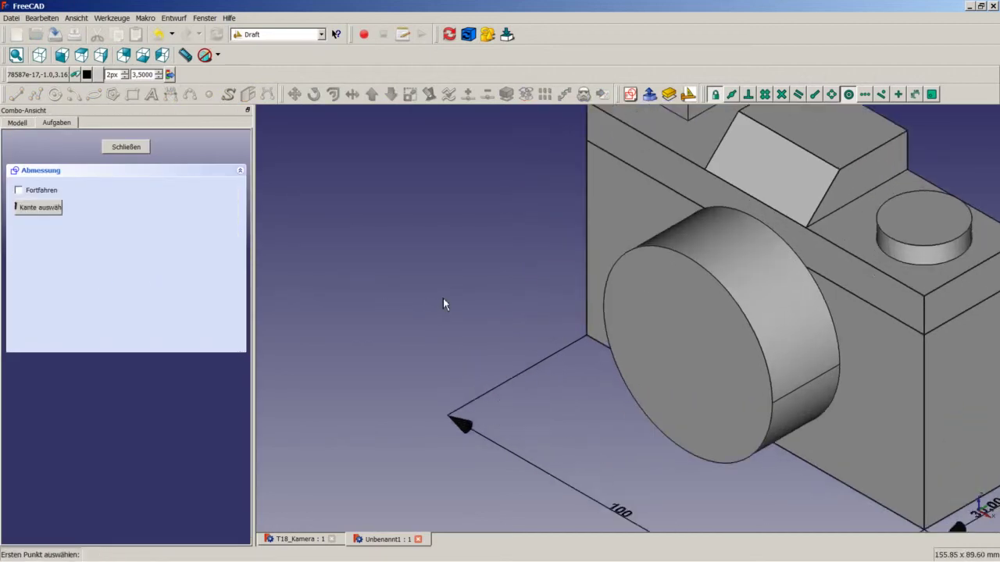
left_click(748, 328)
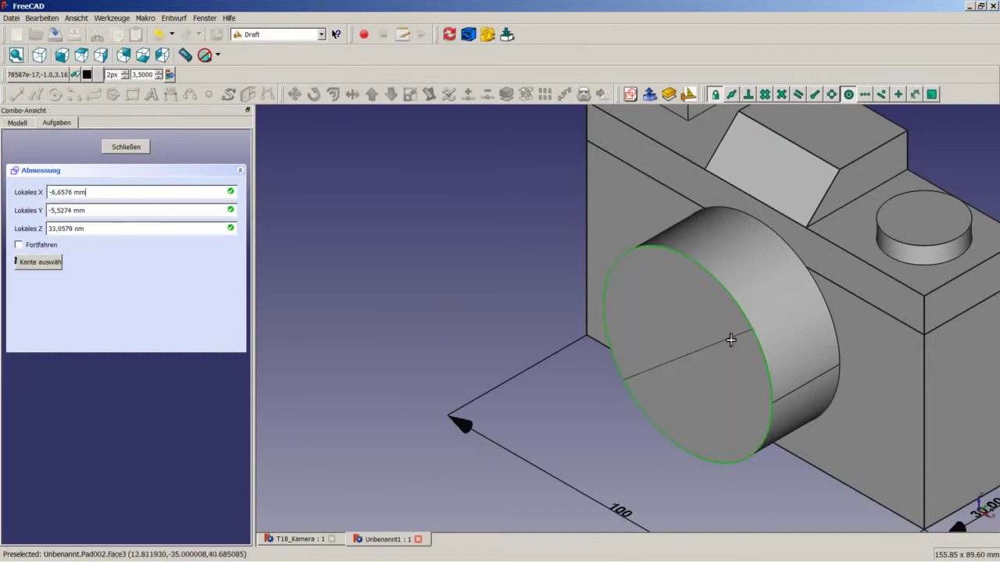
left_click(731, 339)
scroll(716, 362, "up", 2)
scroll(686, 344, "down", 4)
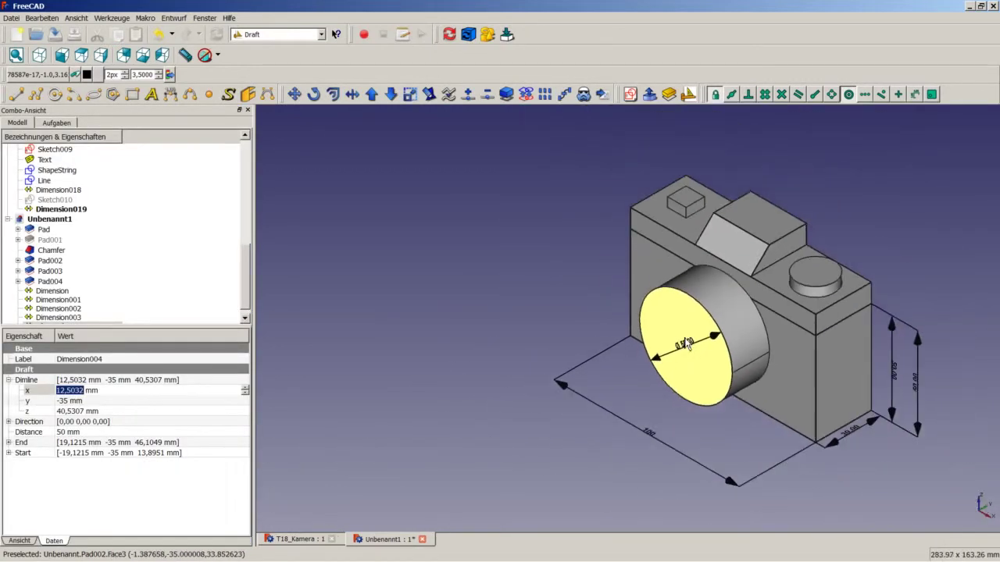
scroll(686, 343, "up", 1)
scroll(705, 364, "up", 1)
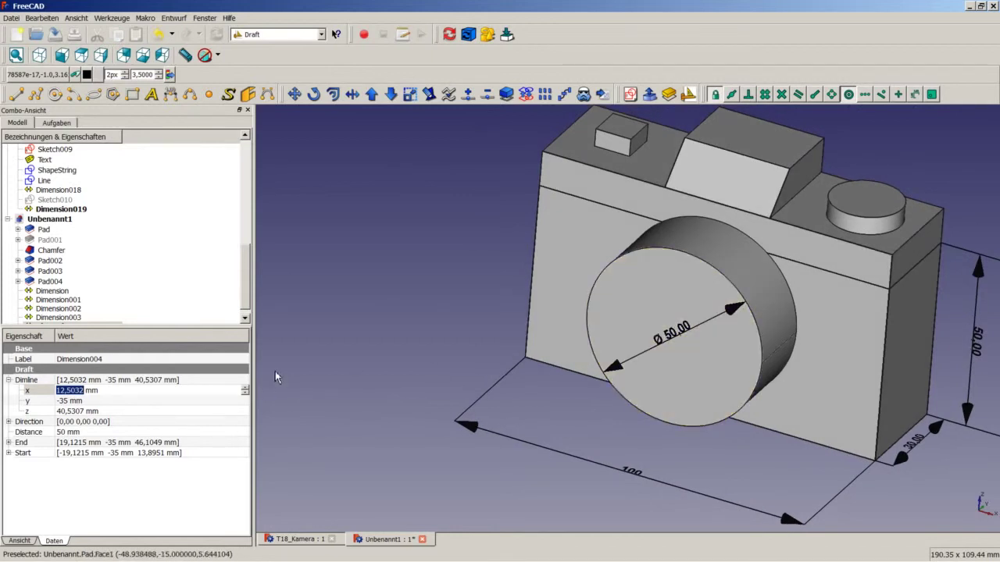
Override the dimension text with 'Ø $dim' so it reads Ø 50.00.
left_click(30, 540)
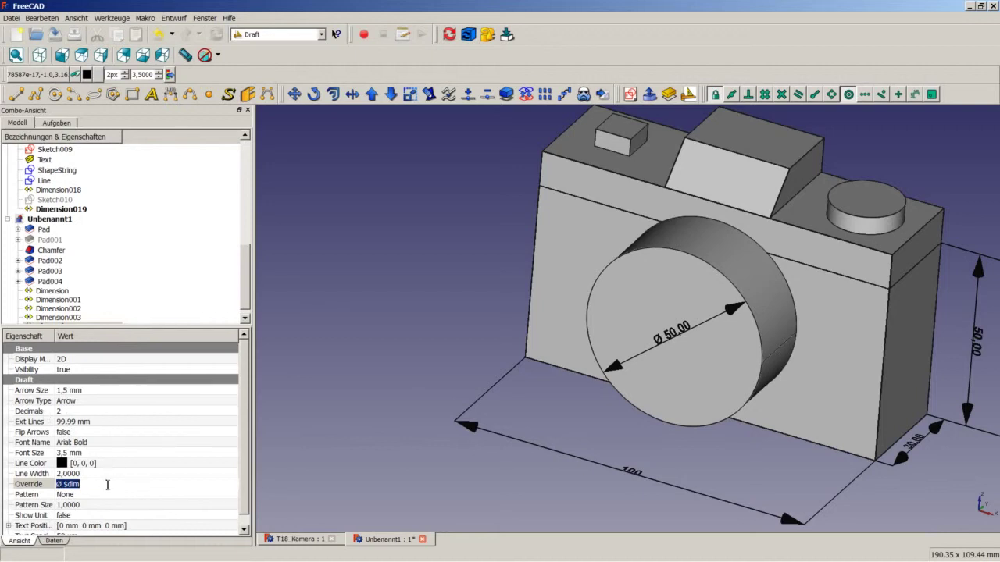
key("Return")
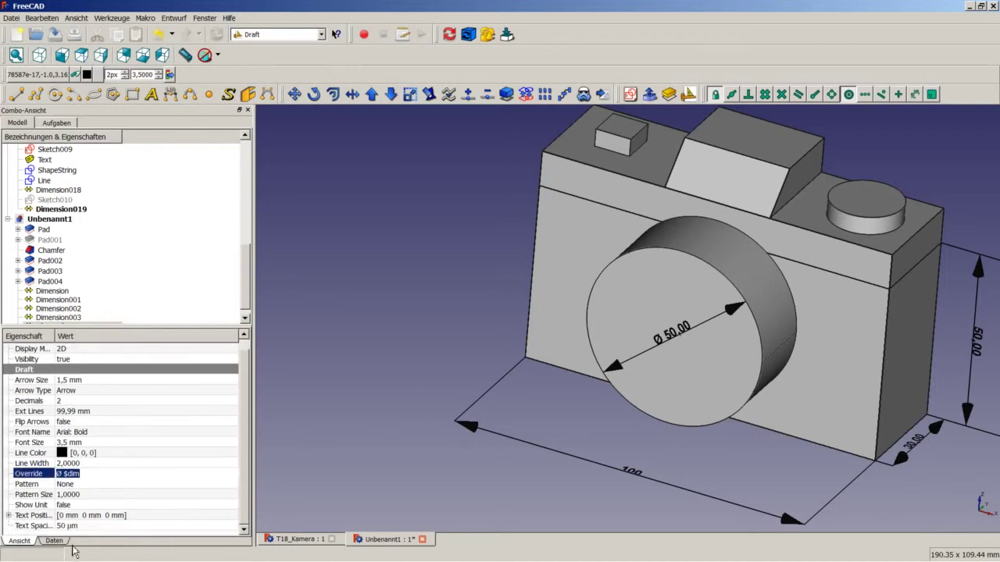
left_click(55, 540)
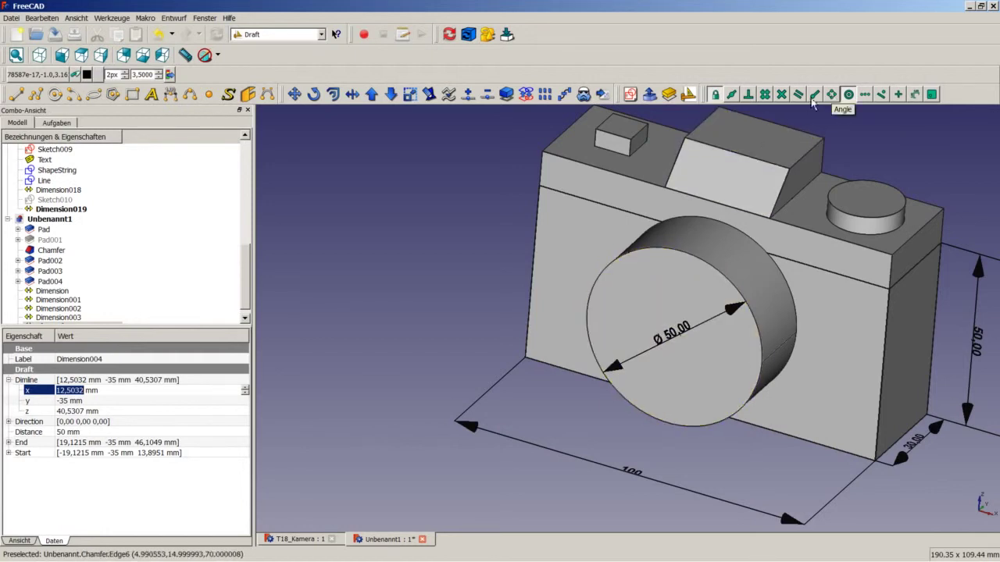
left_click(171, 95)
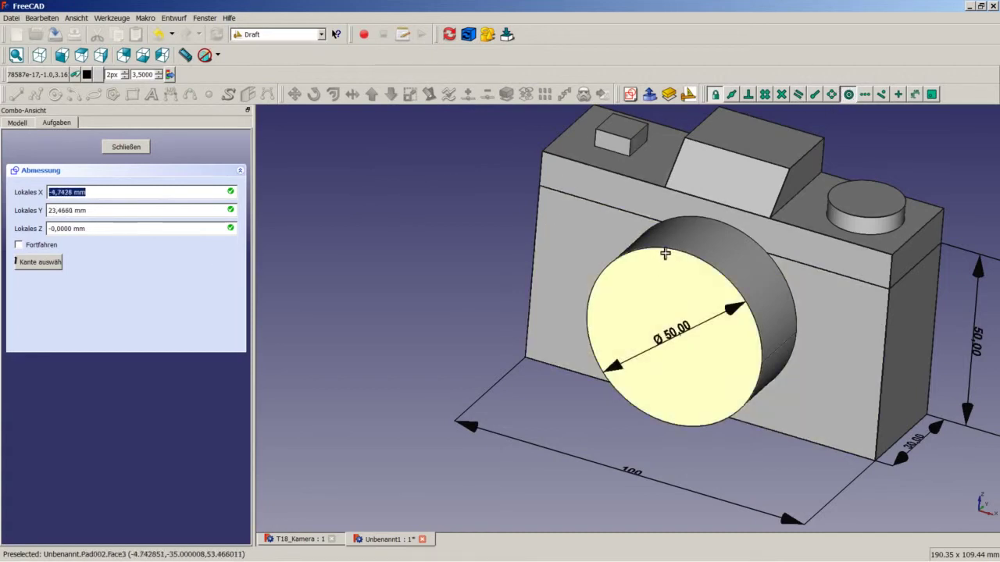
left_click(672, 334)
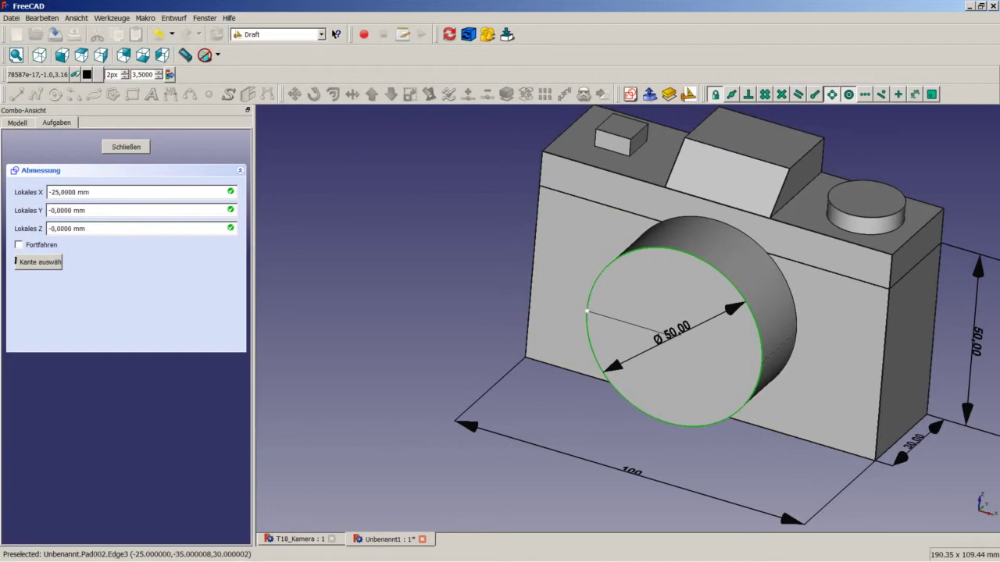
left_click(587, 312)
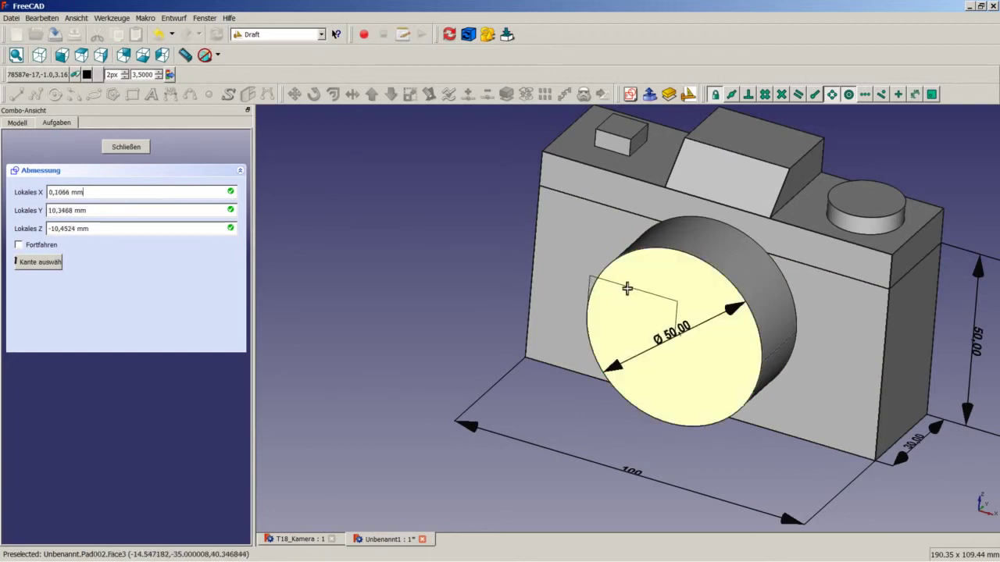
left_click(631, 281)
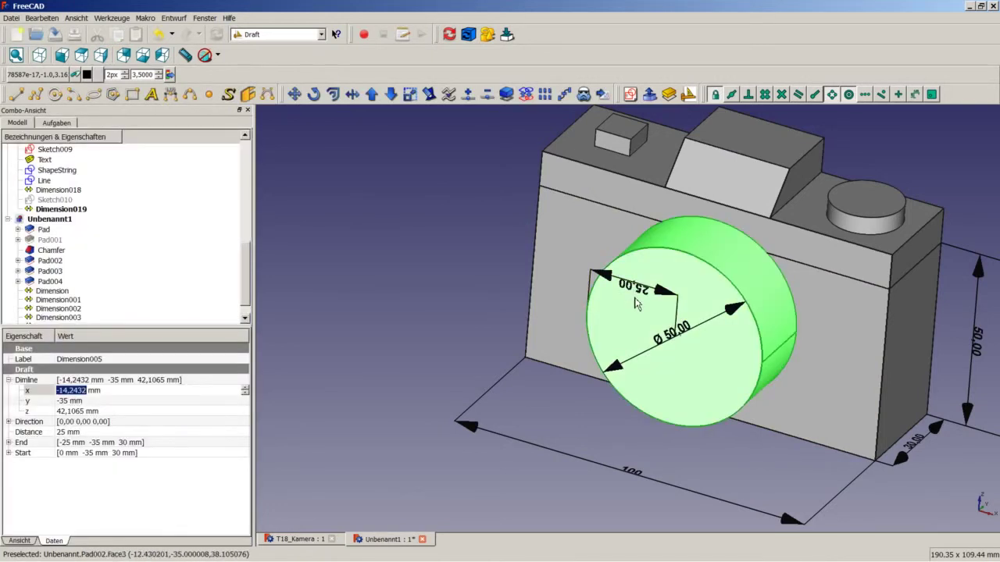
scroll(638, 296, "up", 2)
scroll(638, 297, "up", 2)
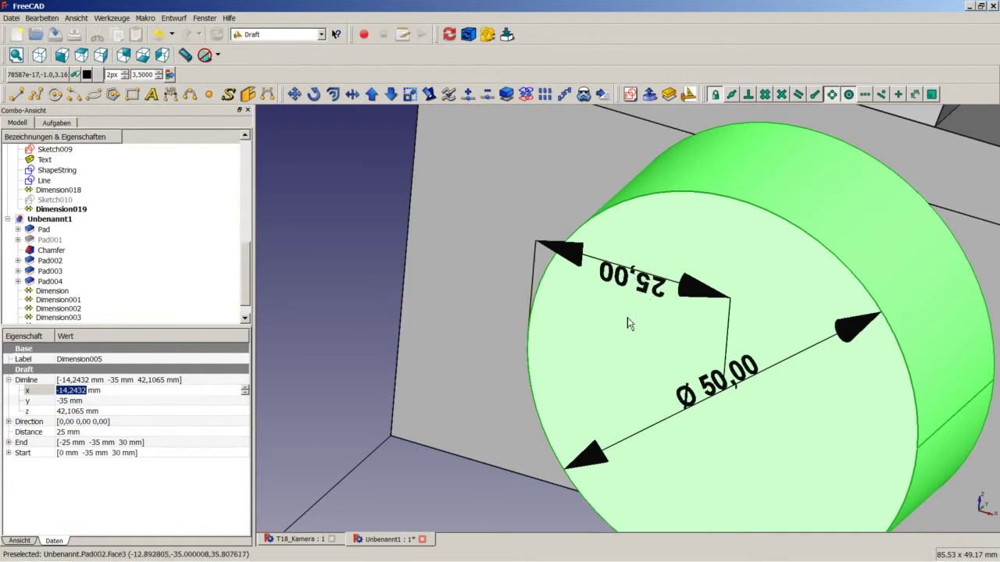
scroll(629, 323, "down", 3)
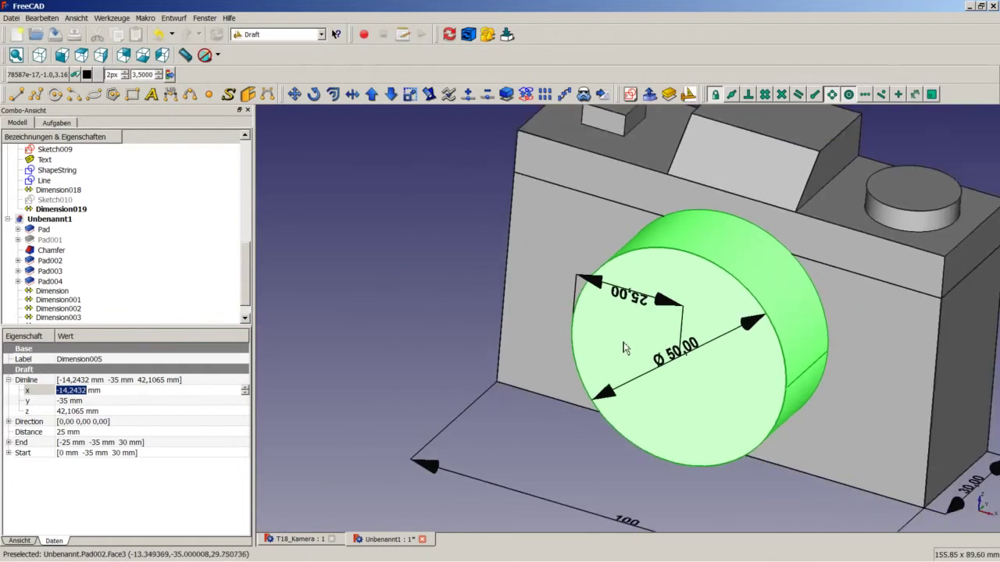
left_click(655, 316)
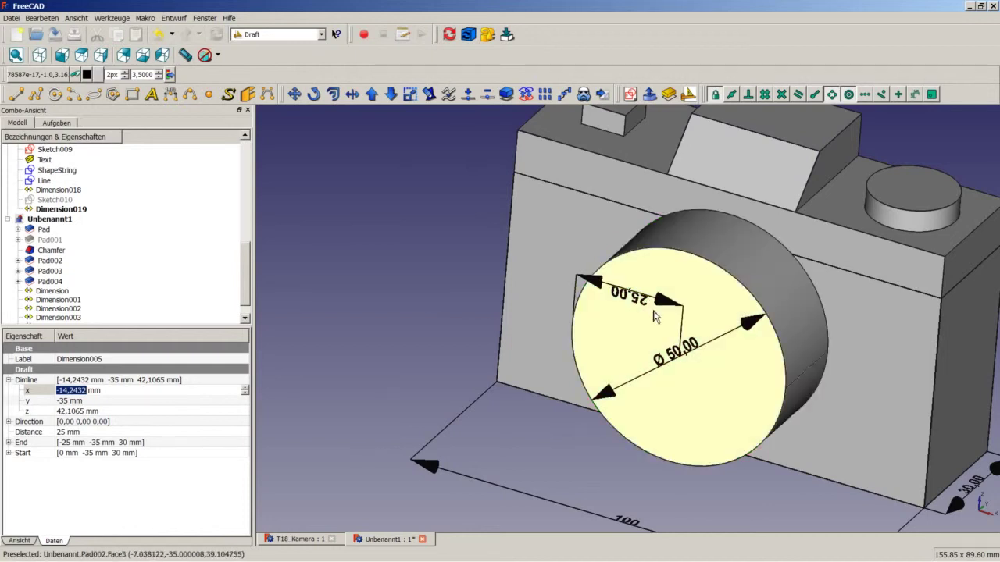
key("Delete")
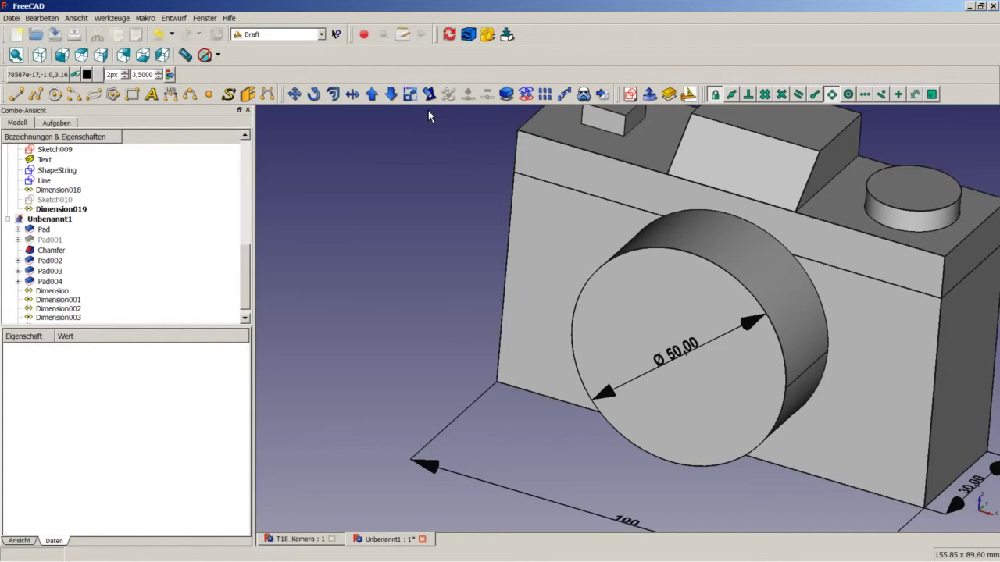
Add an upright 25,00 radius dimension, Dimension005, from the lens edge to its centre.
left_click(170, 94)
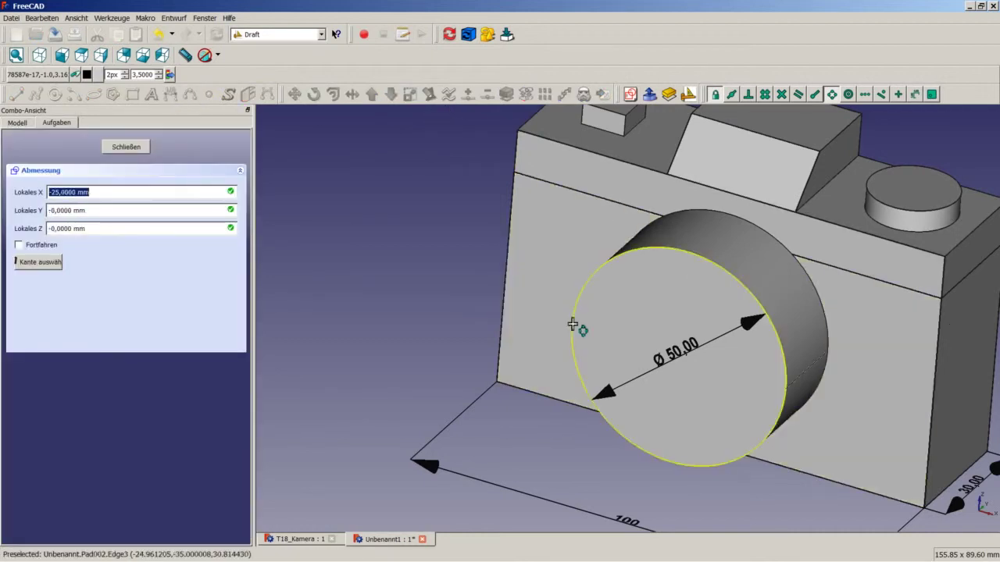
left_click(573, 324)
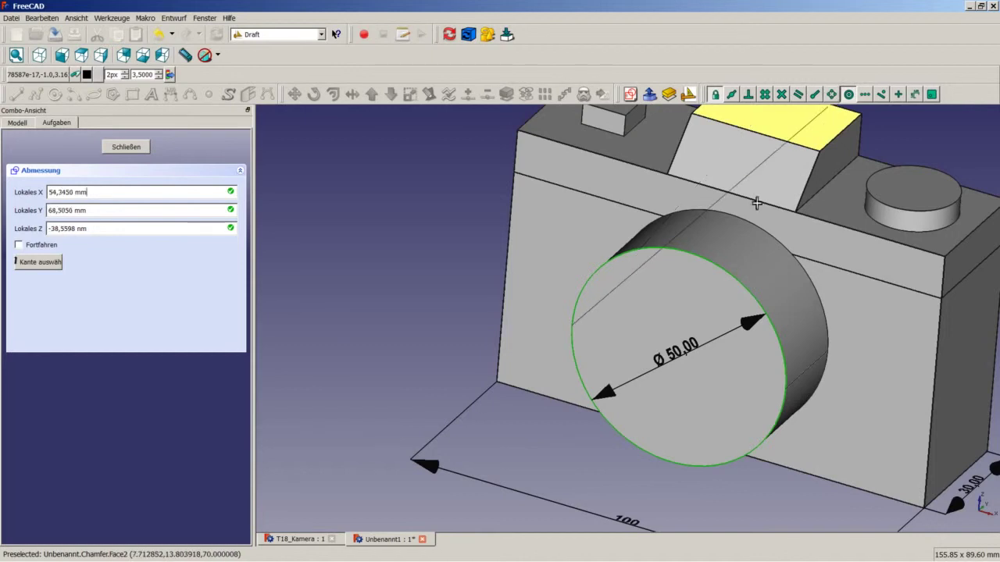
left_click(658, 253)
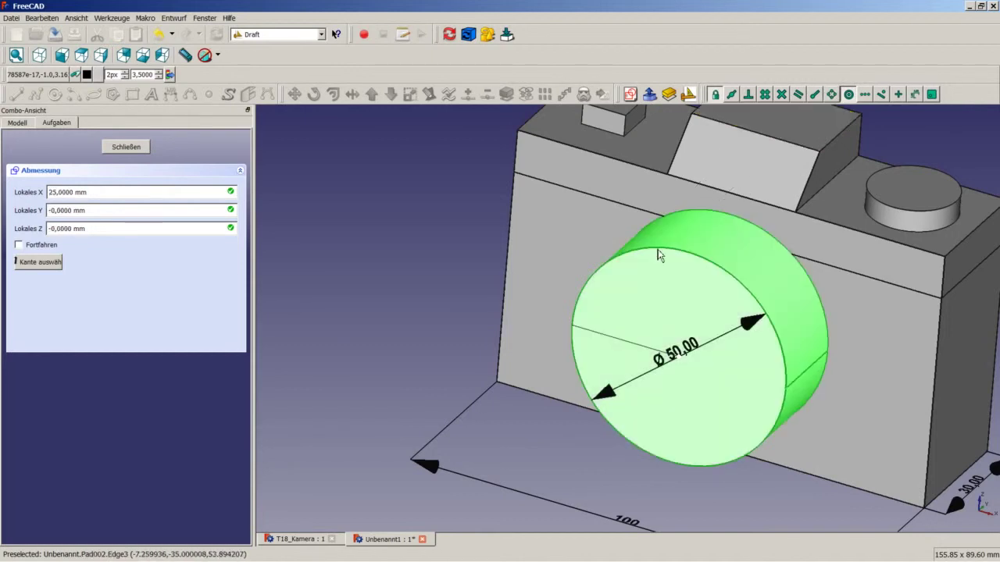
left_click(617, 328)
left_click(620, 326)
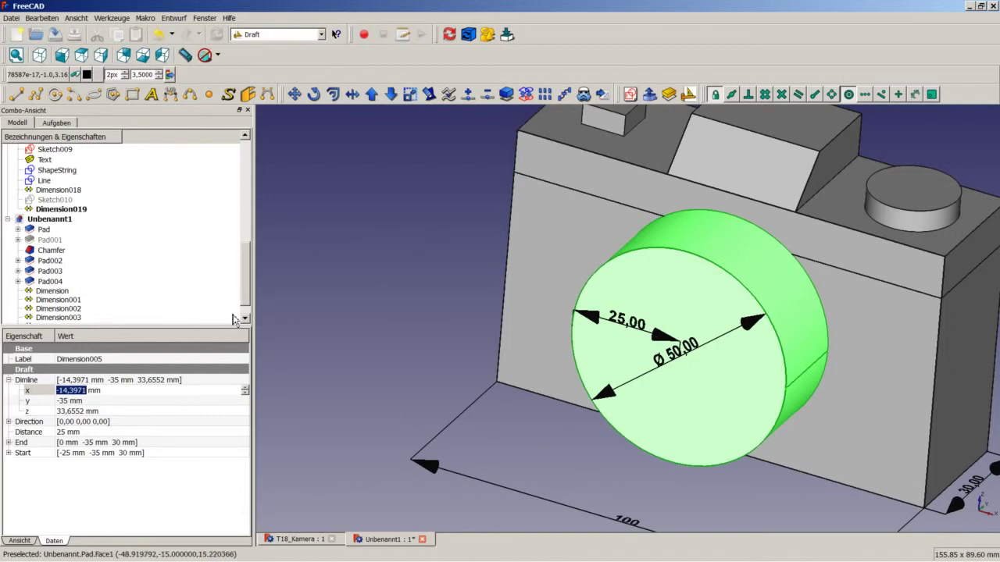
left_click(362, 368)
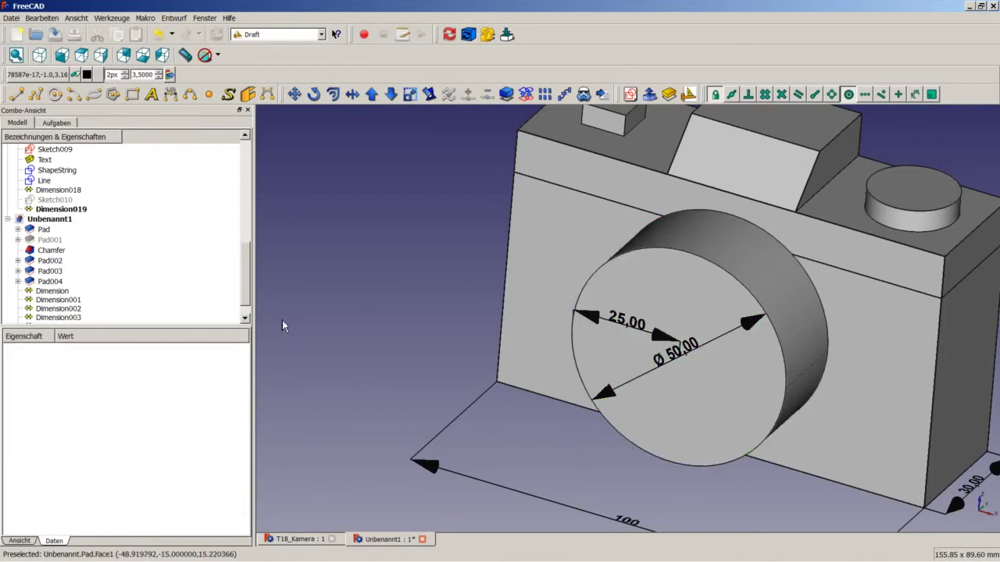
scroll(246, 305, "down", 1)
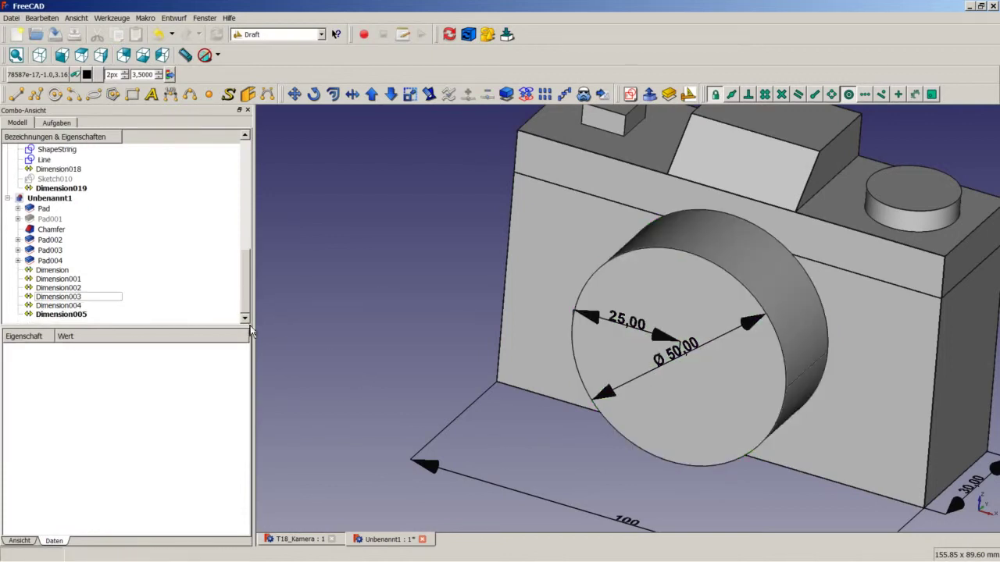
Set the z position of Dimension005's dimension line to 30.
left_click(49, 314)
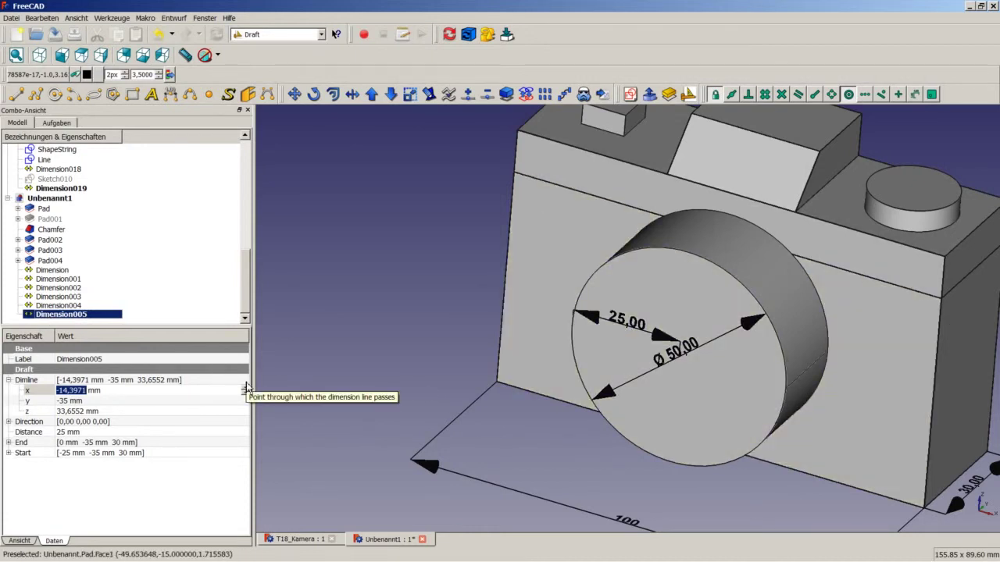
left_click(83, 411)
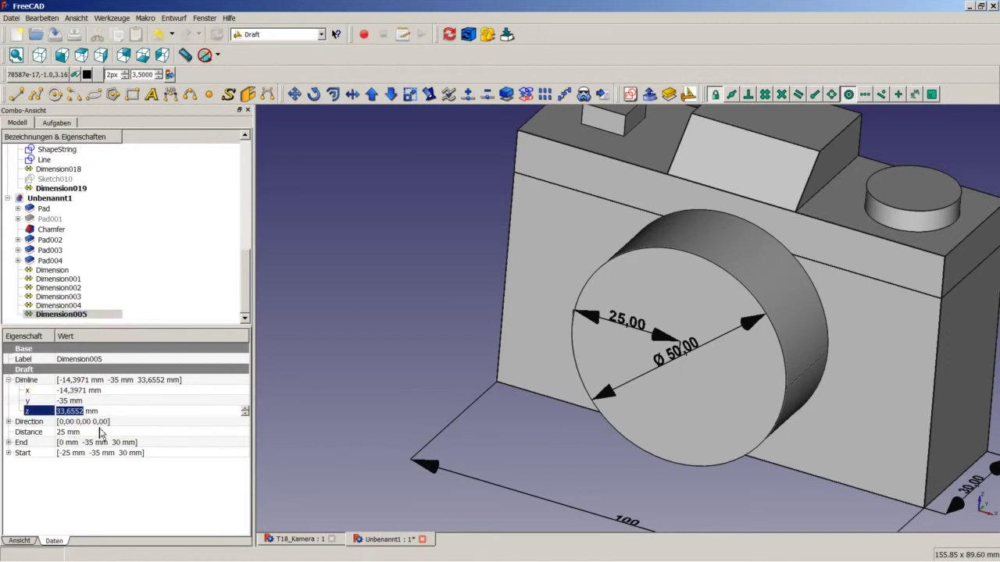
type("3")
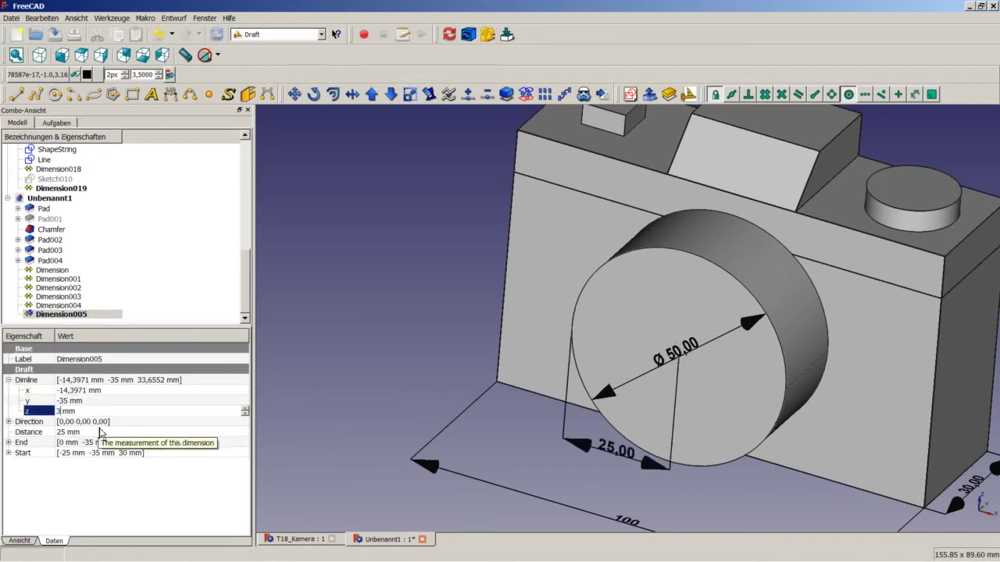
type("0")
scroll(739, 406, "up", 2)
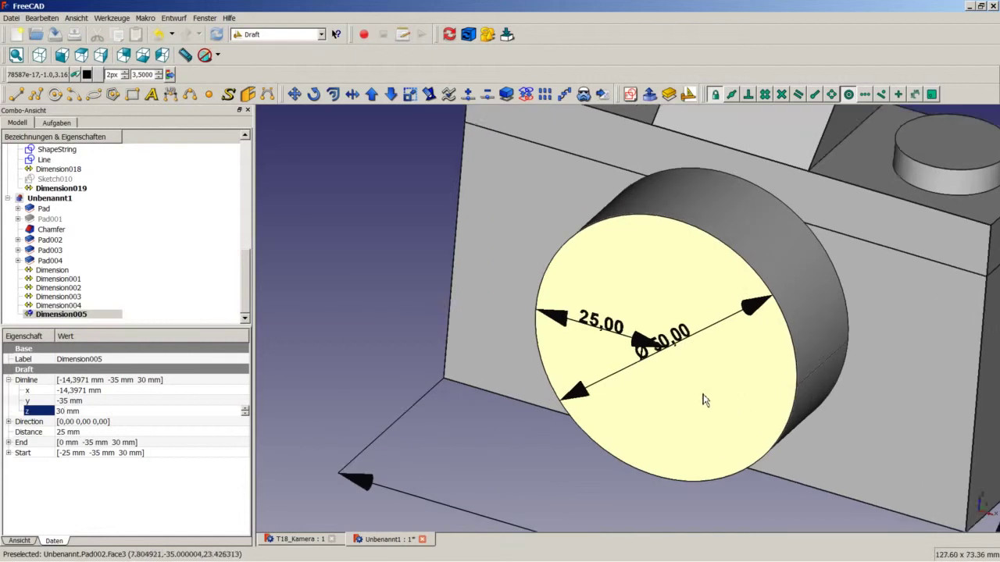
scroll(705, 397, "up", 3)
Delete the Ø50 diameter dimension (Dimension004) from the lens.
left_click(598, 356)
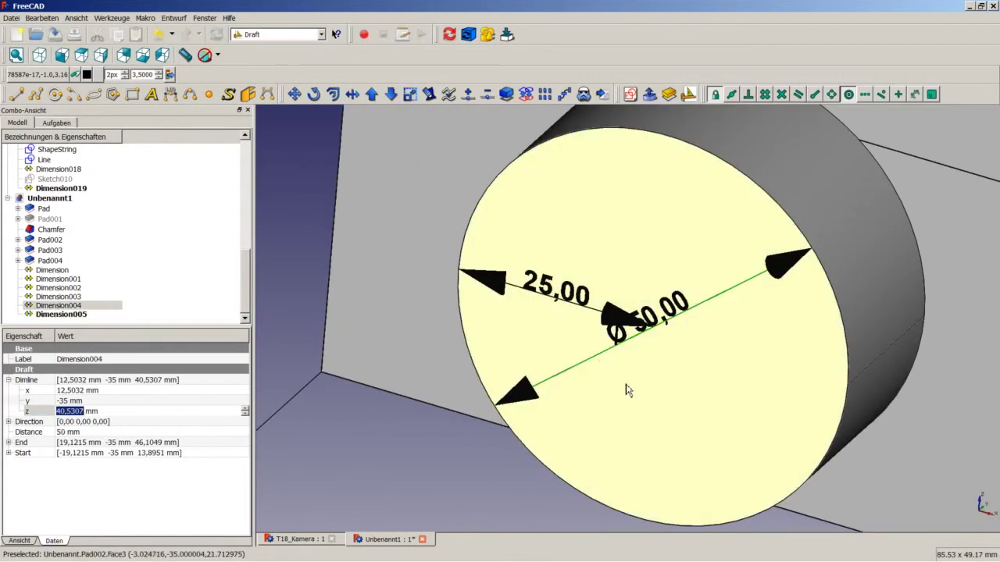
key("Delete")
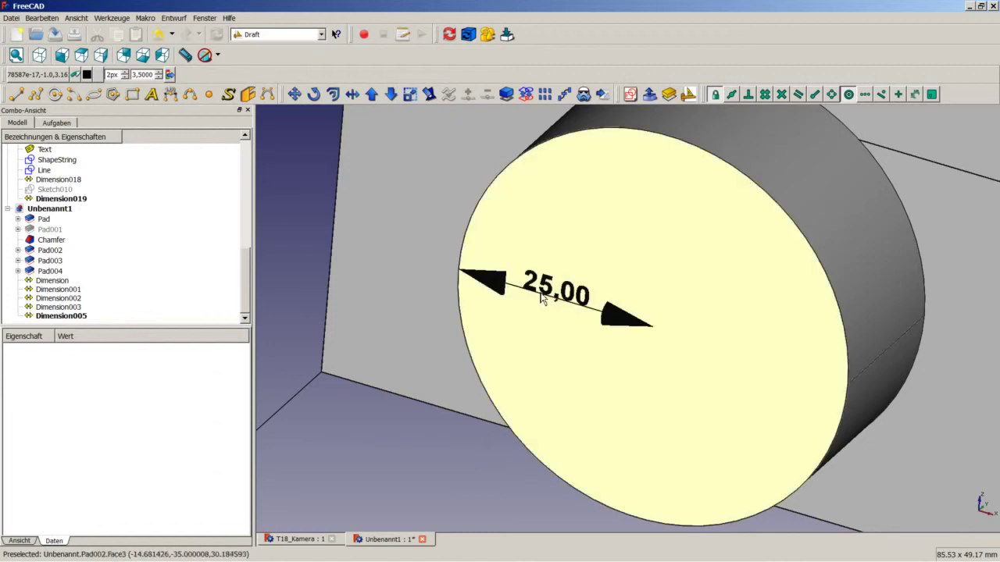
scroll(508, 295, "down", 5)
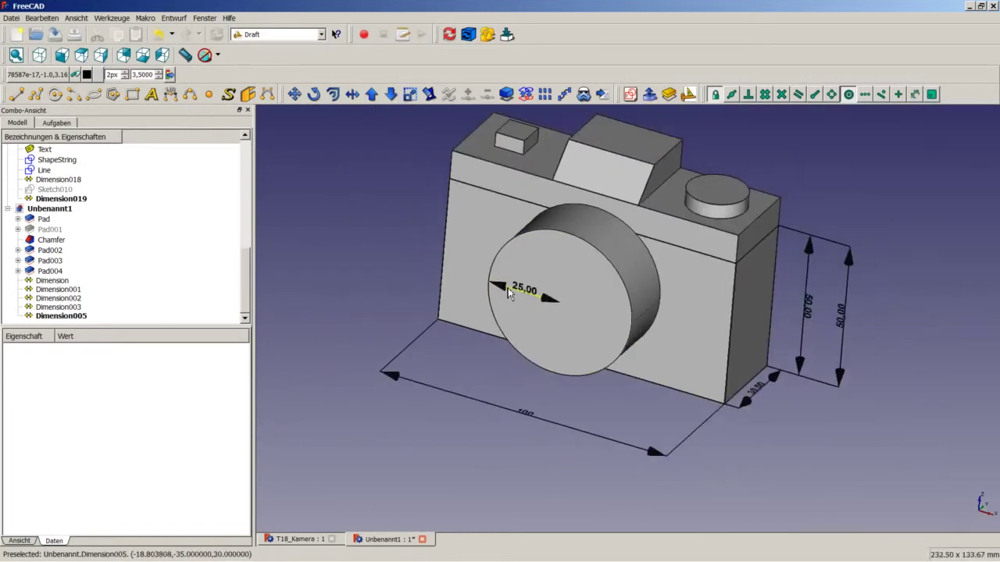
scroll(515, 252, "up", 2)
scroll(521, 251, "up", 2)
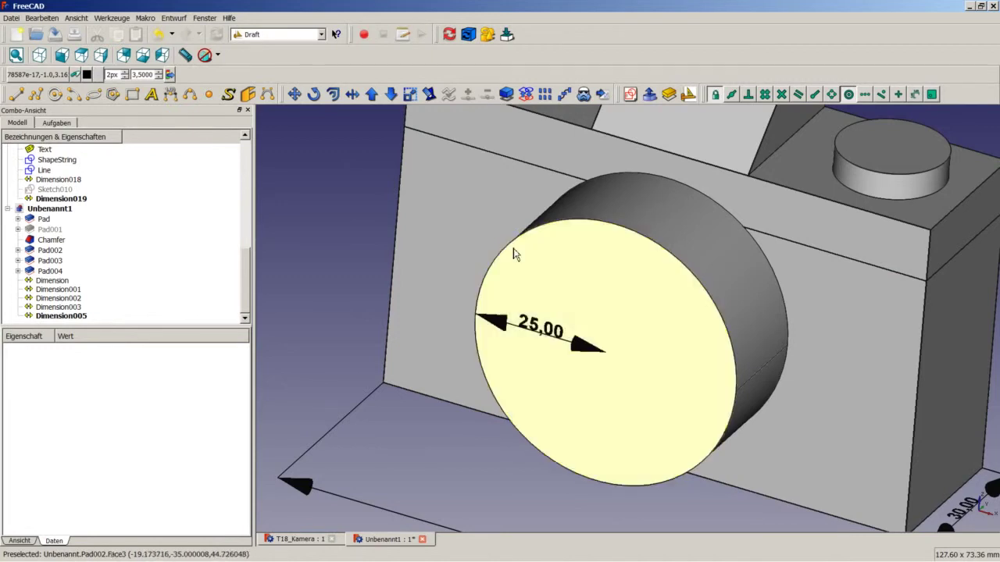
scroll(625, 342, "down", 3)
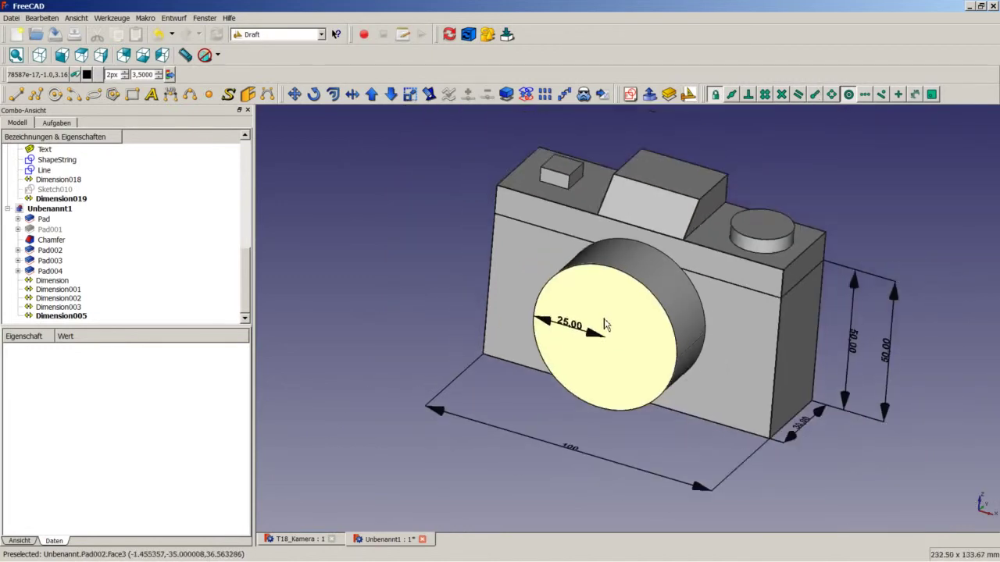
scroll(603, 311, "up", 2)
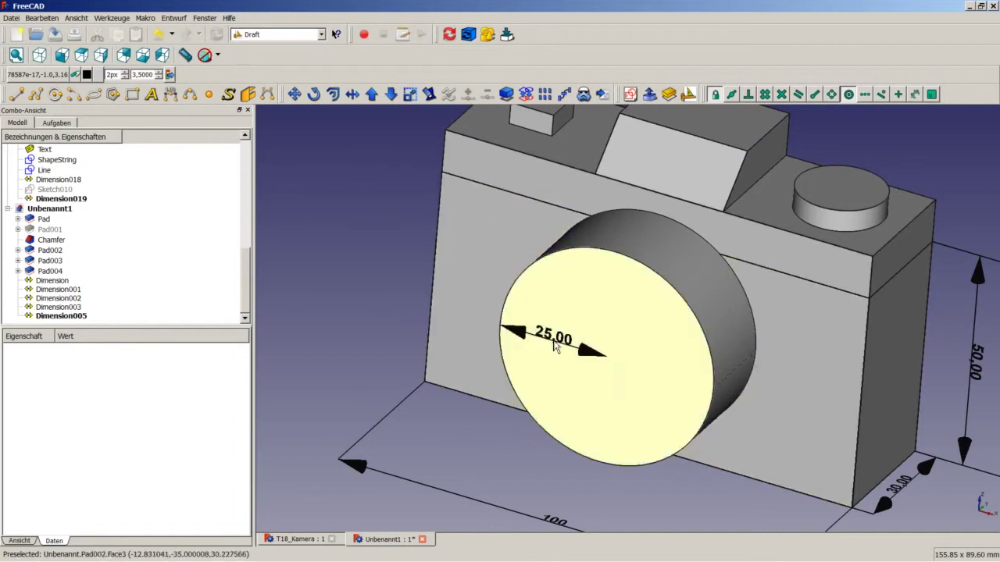
Inspect Dimension005 and the lens properties, then reselect the 25,00 lens dimension.
left_click(75, 317)
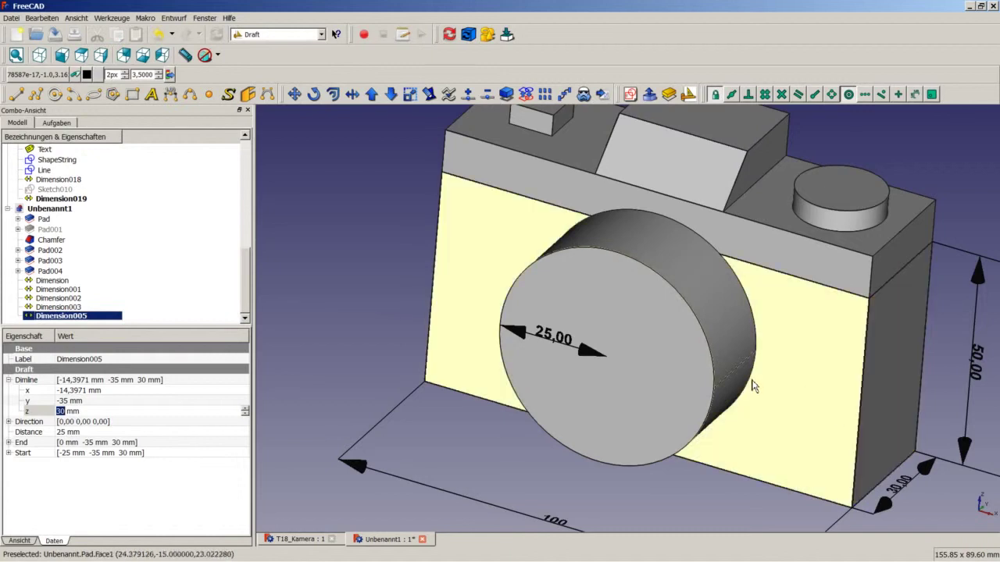
left_click(502, 345)
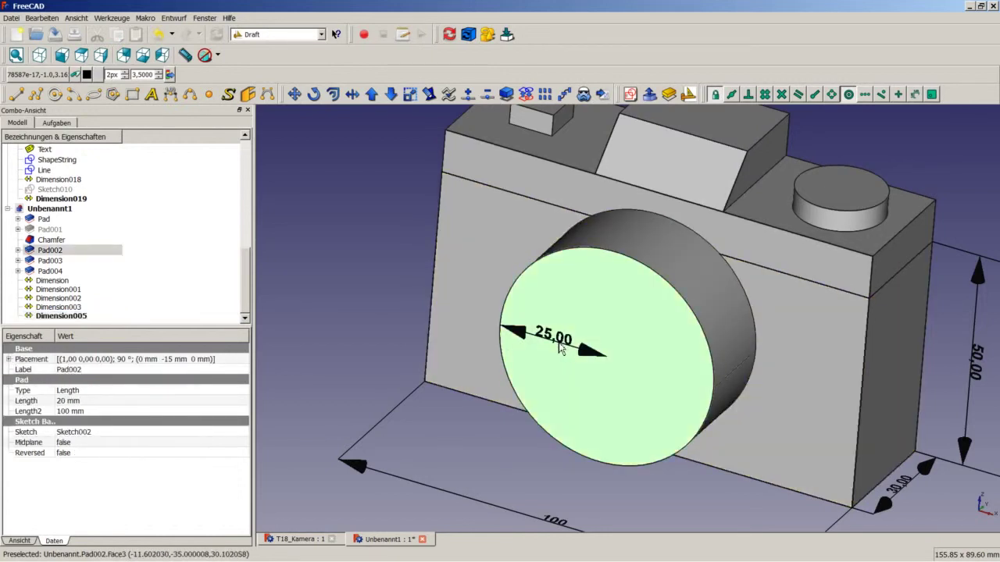
left_click(517, 340)
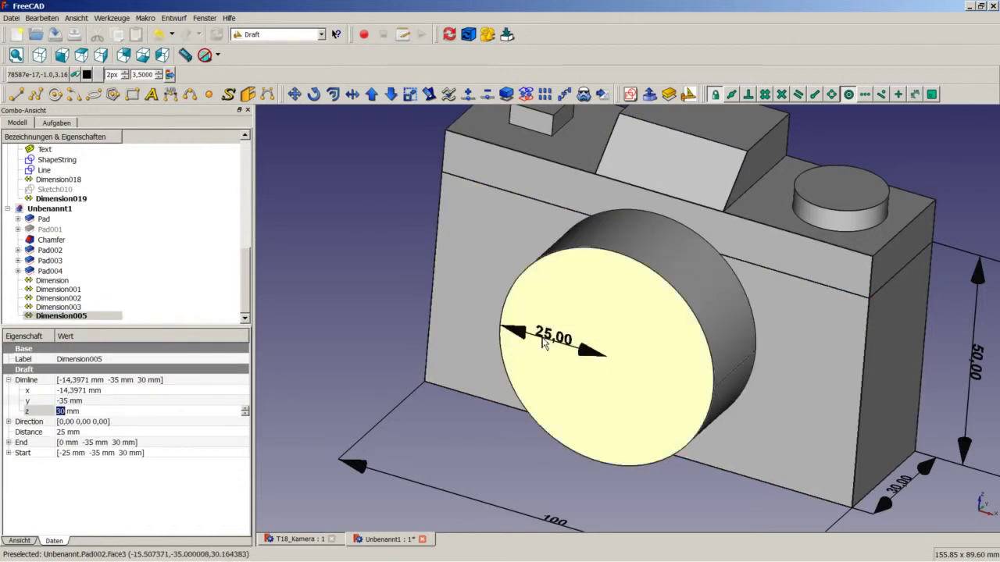
left_click(525, 348)
left_click(524, 347)
Delete the 25,00 lens dimension and fit the whole camera in axonometric view.
key("Delete")
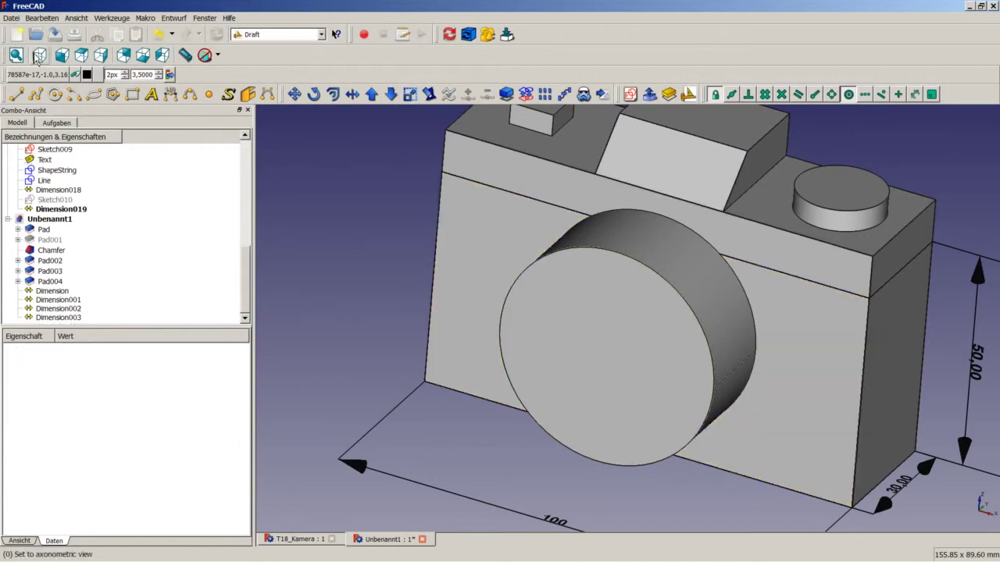
left_click(39, 55)
right_click(776, 529)
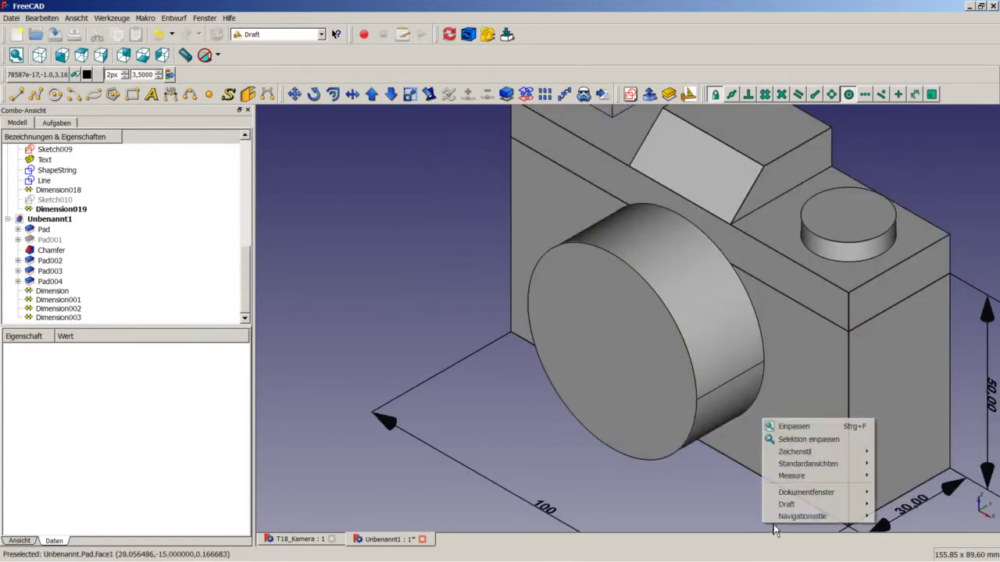
left_click(794, 426)
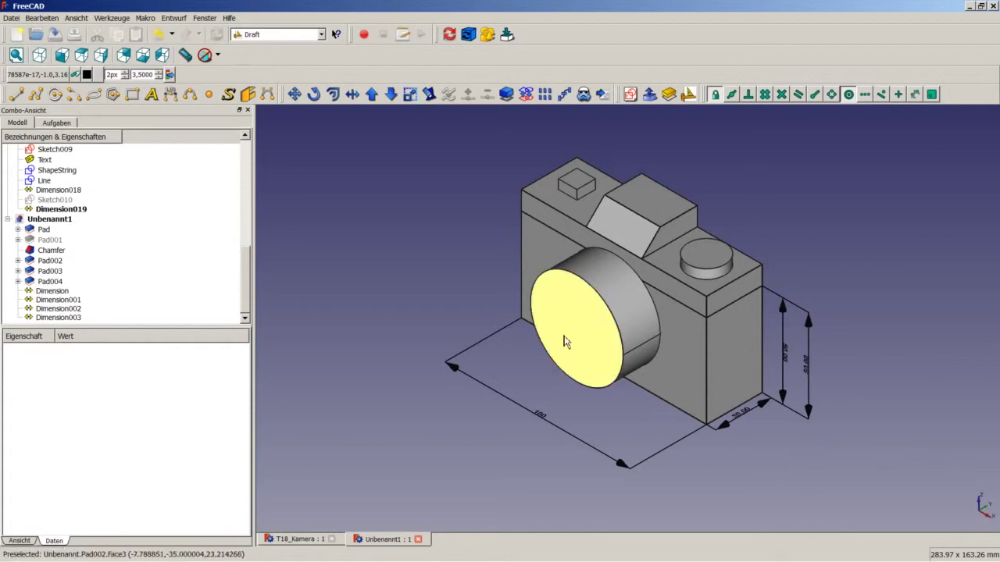
left_click(297, 539)
scroll(469, 473, "down", 2)
scroll(464, 523, "down", 2)
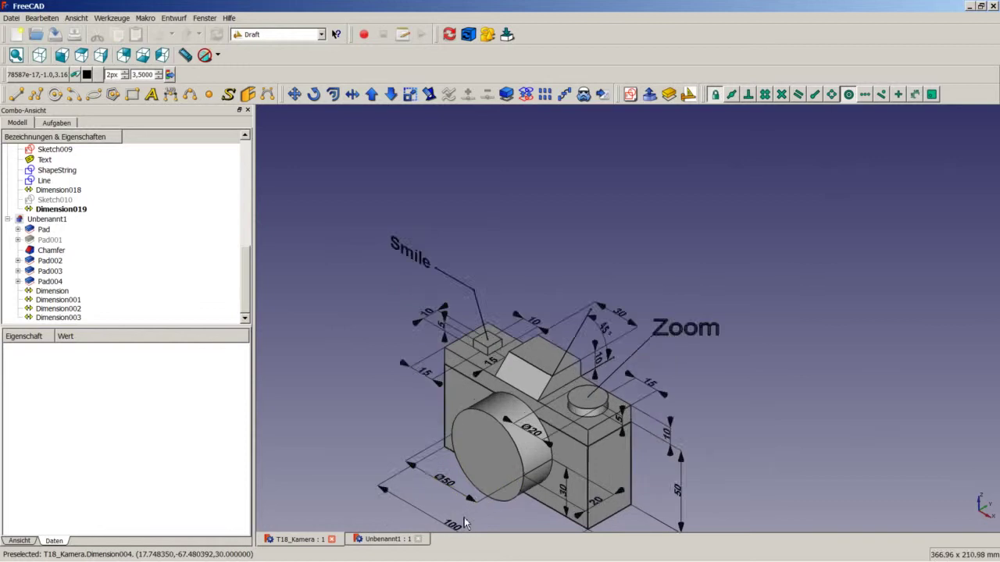
scroll(464, 523, "up", 4)
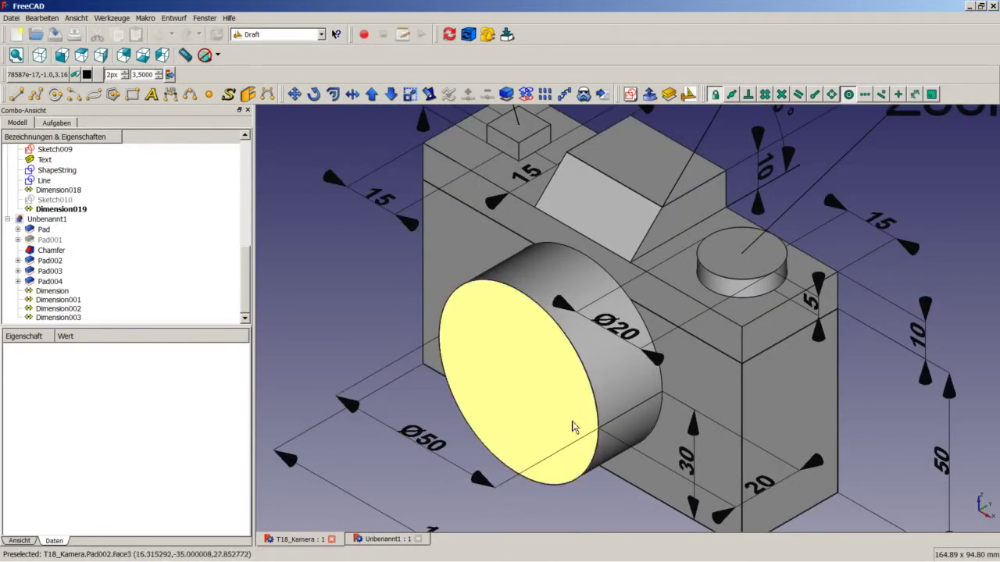
scroll(572, 379, "down", 2)
scroll(572, 380, "down", 1)
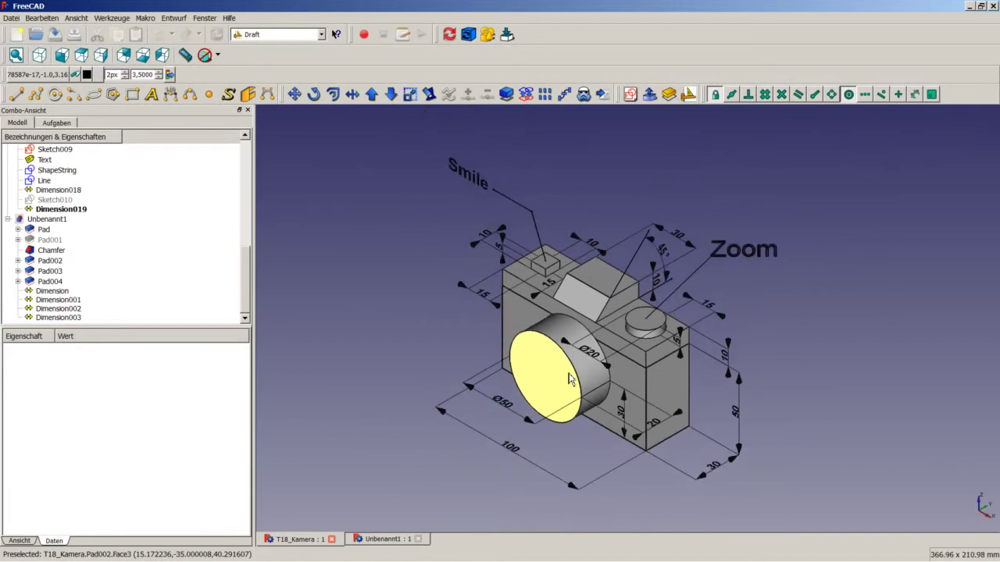
scroll(549, 405, "up", 1)
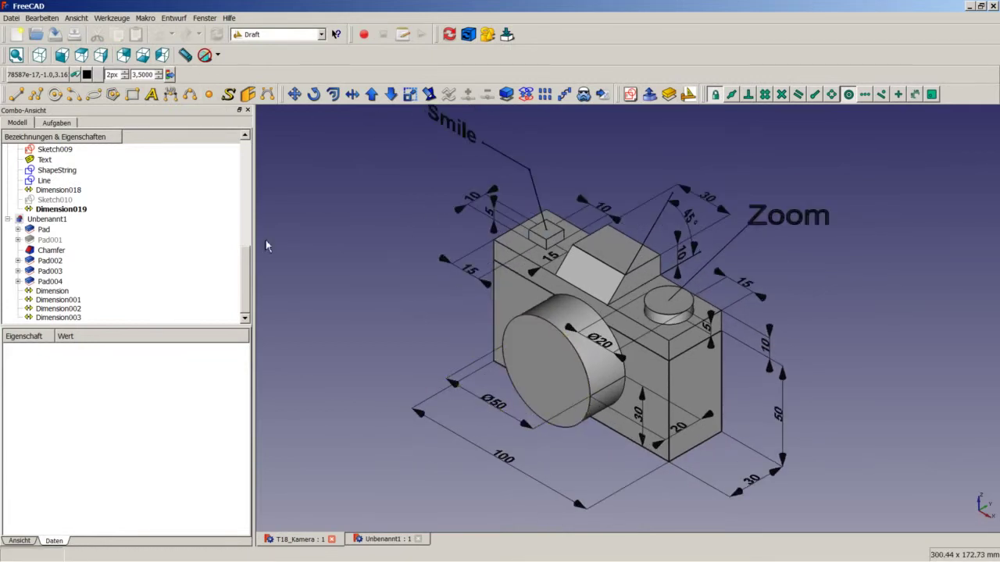
left_click(388, 539)
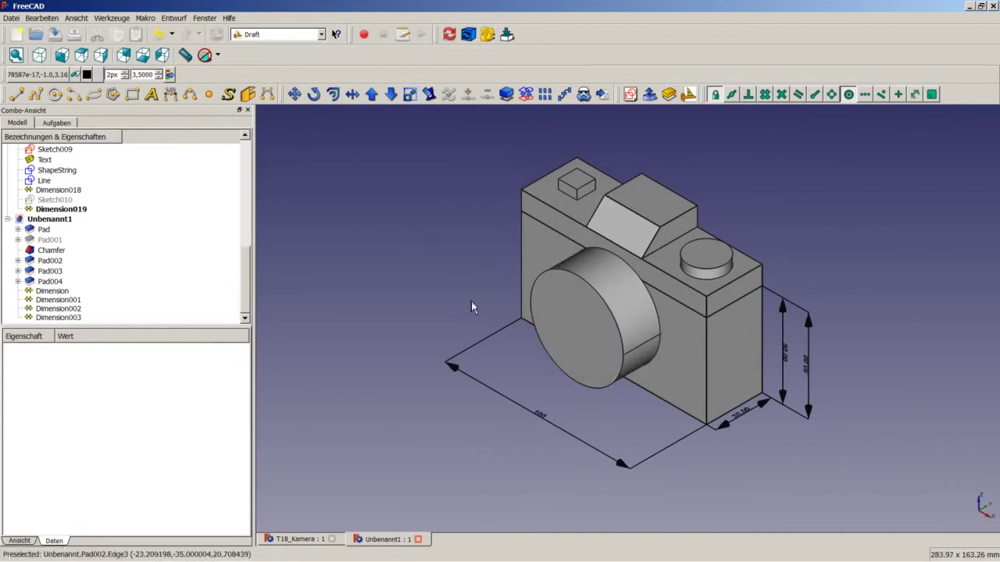
Set the Draft working plane to the top XY plane with a 30 mm offset.
left_click(53, 76)
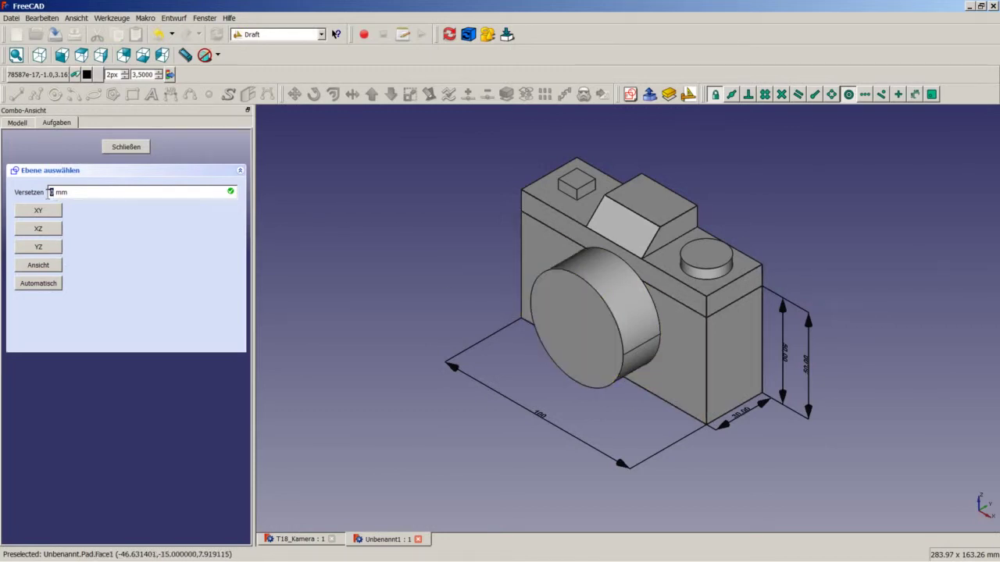
type("3")
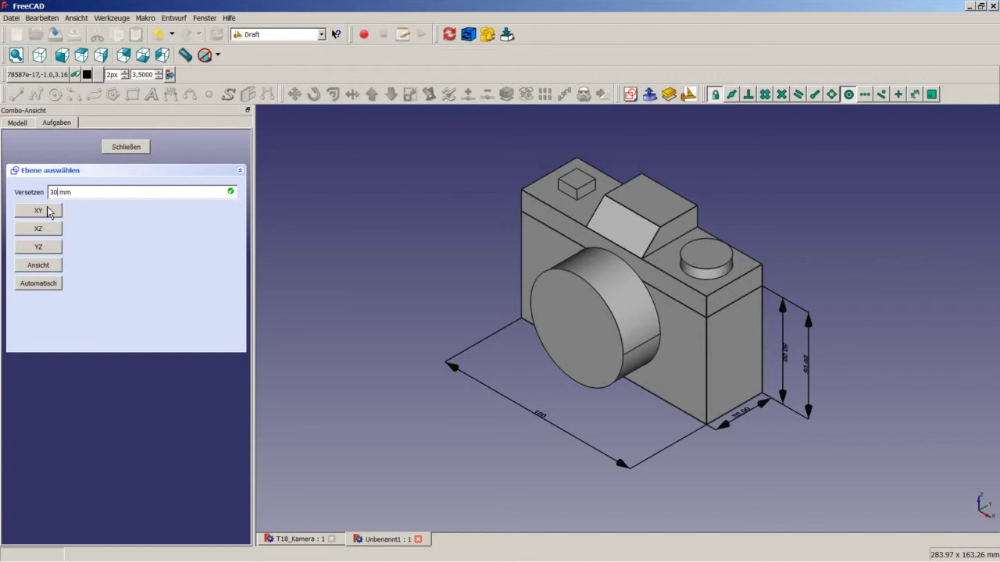
left_click(47, 211)
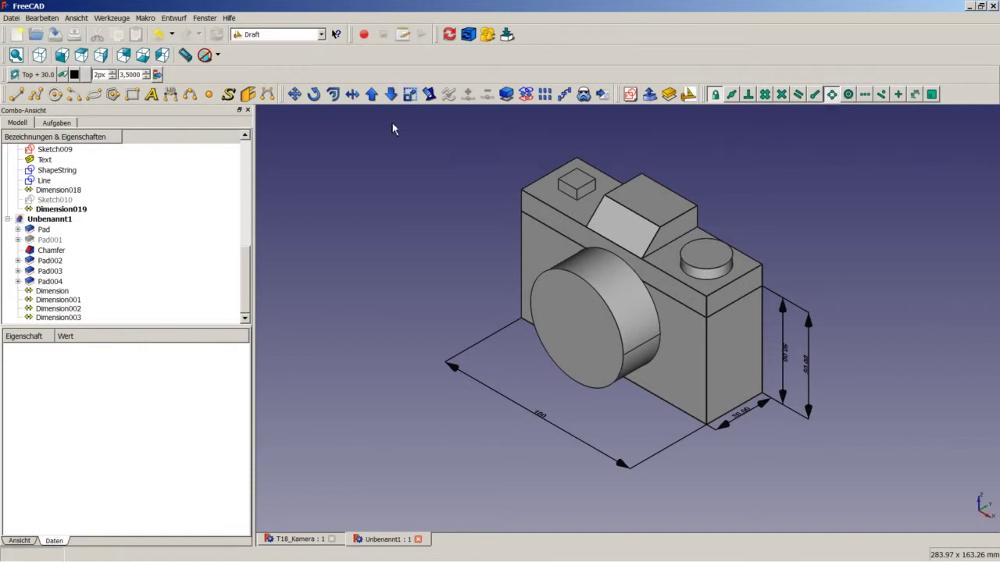
Dimension the lens width as 50,00 between two points on its circular edge.
left_click(171, 95)
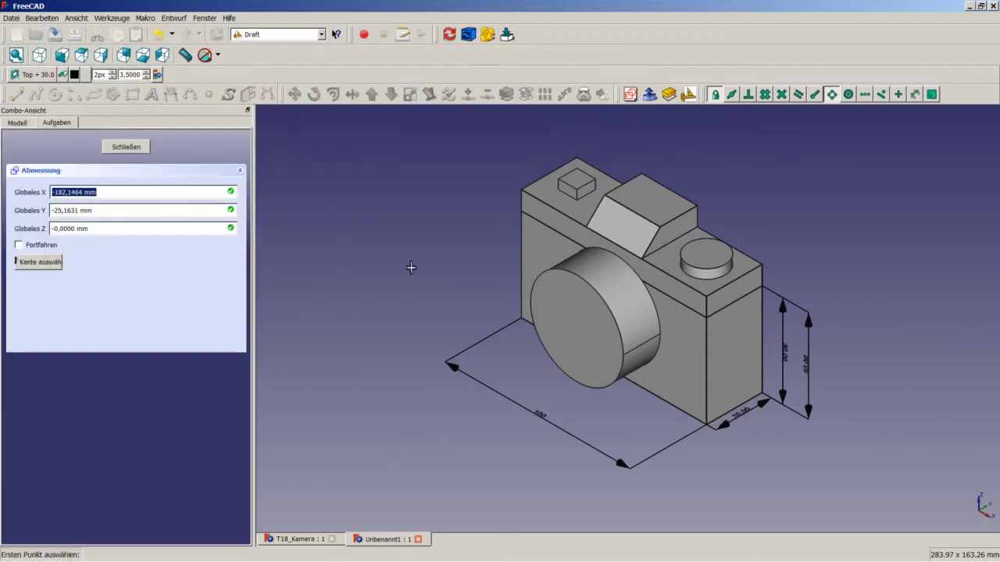
scroll(422, 270, "up", 3)
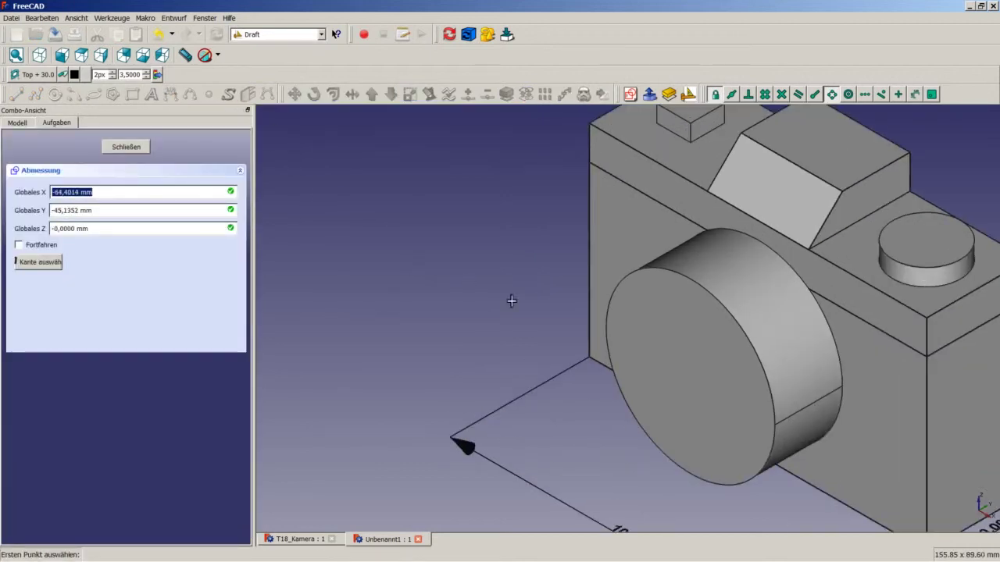
left_click(606, 328)
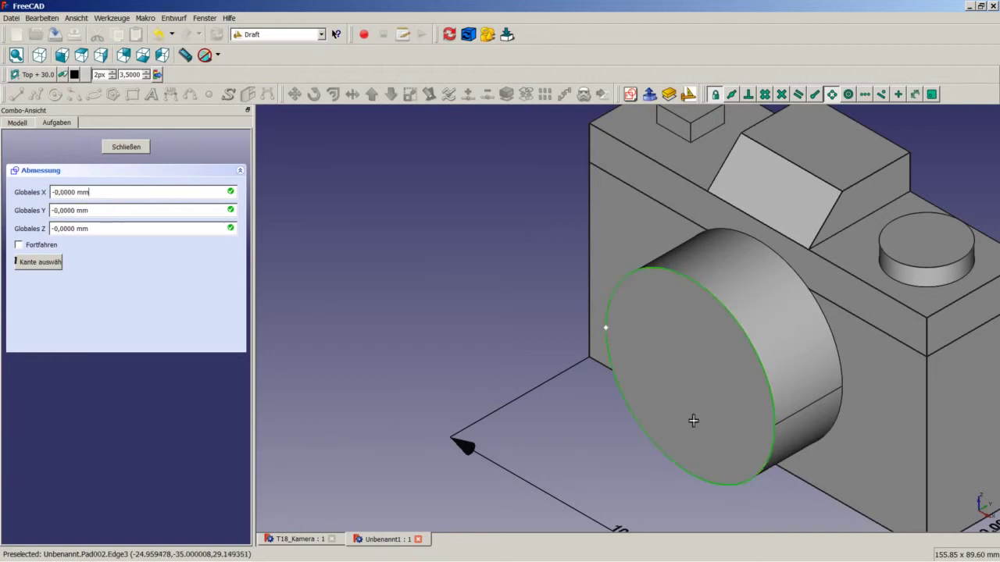
left_click(776, 429)
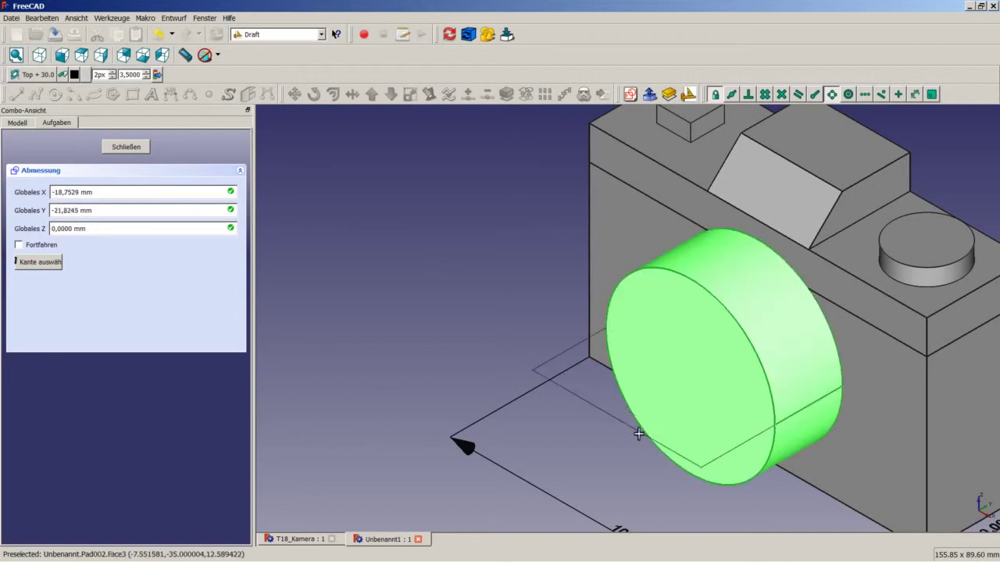
scroll(636, 430, "up", 1)
scroll(625, 433, "down", 3)
left_click(590, 439)
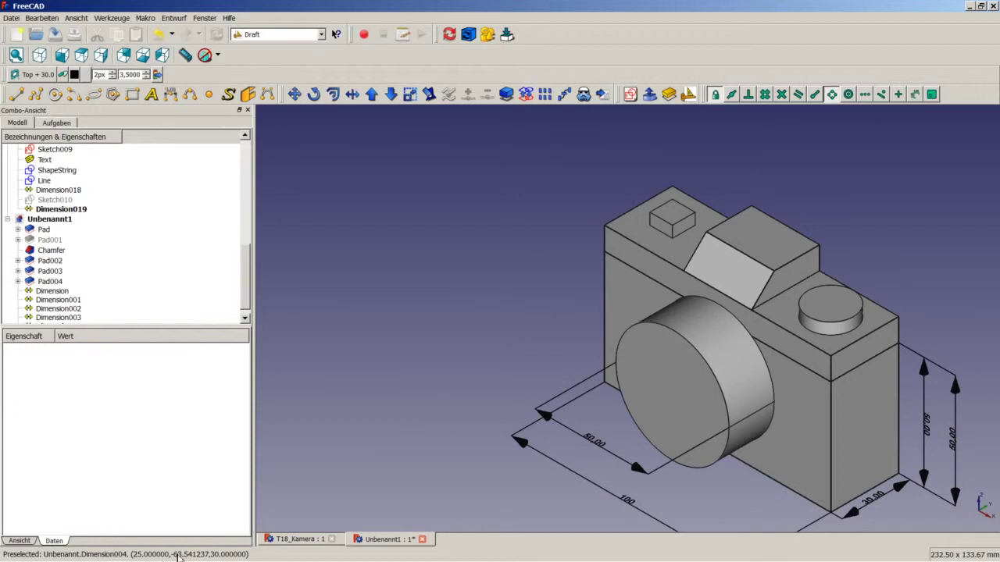
left_click(316, 536)
scroll(574, 368, "up", 2)
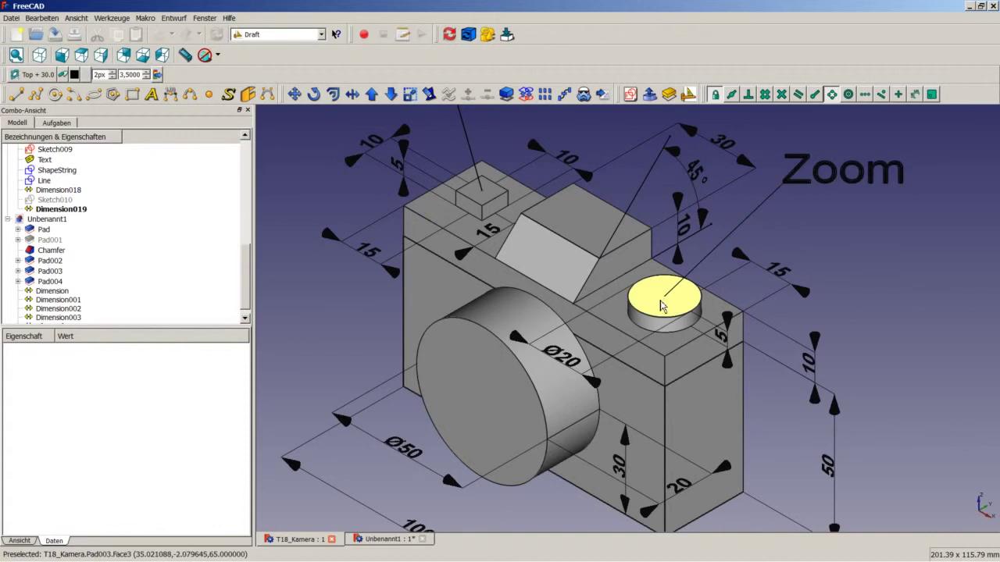
scroll(660, 306, "down", 1)
scroll(660, 306, "down", 1)
scroll(660, 303, "down", 2)
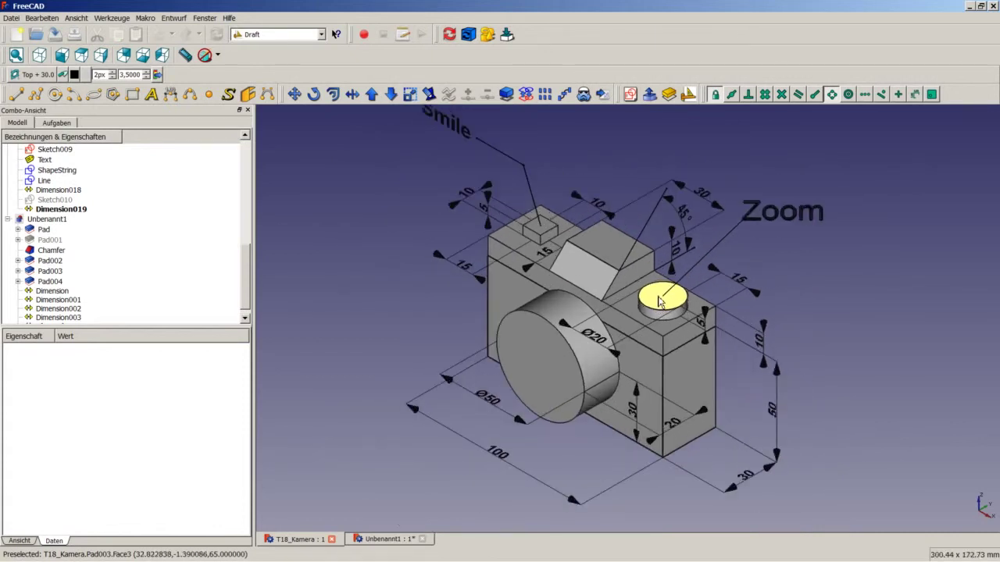
scroll(659, 298, "down", 1)
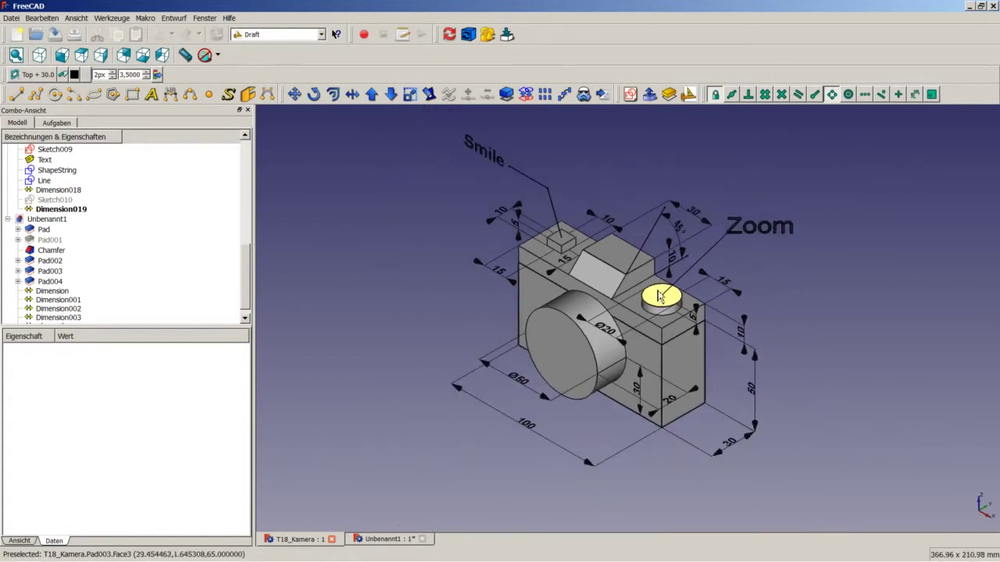
left_click(398, 539)
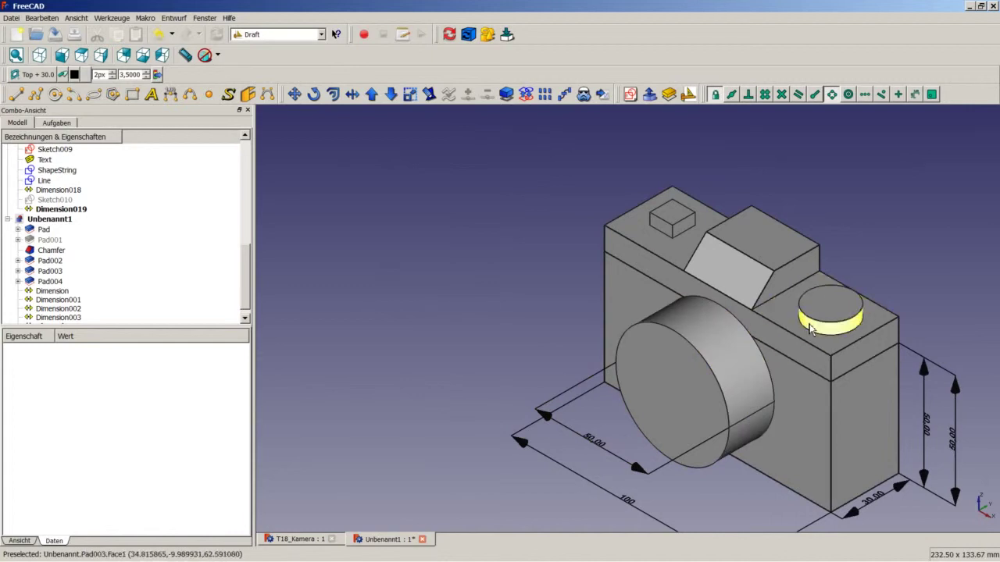
Enable perpendicular snapping, start a new dimension and orbit toward the round boss.
scroll(810, 329, "down", 2)
scroll(853, 287, "up", 2)
scroll(828, 336, "up", 2)
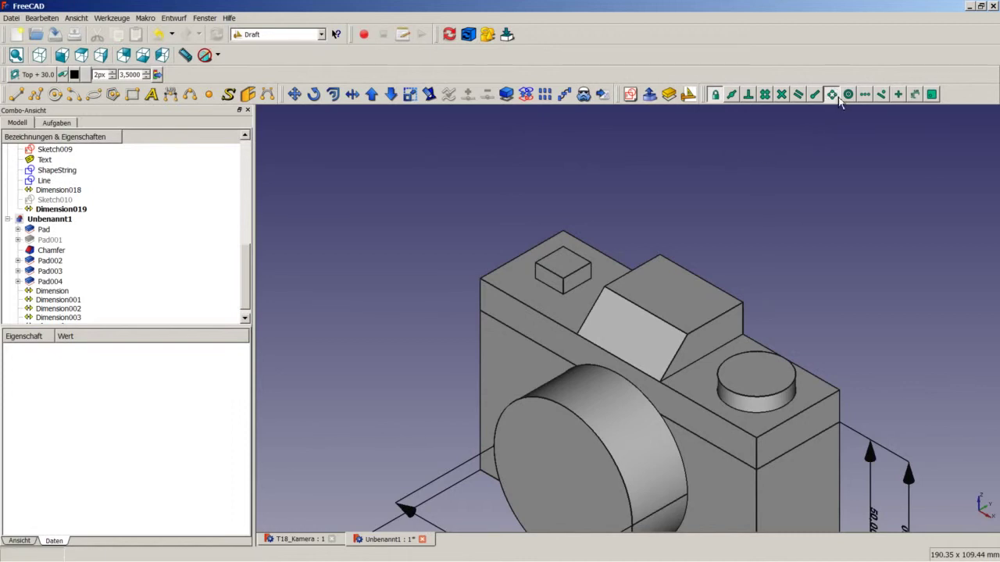
left_click(749, 96)
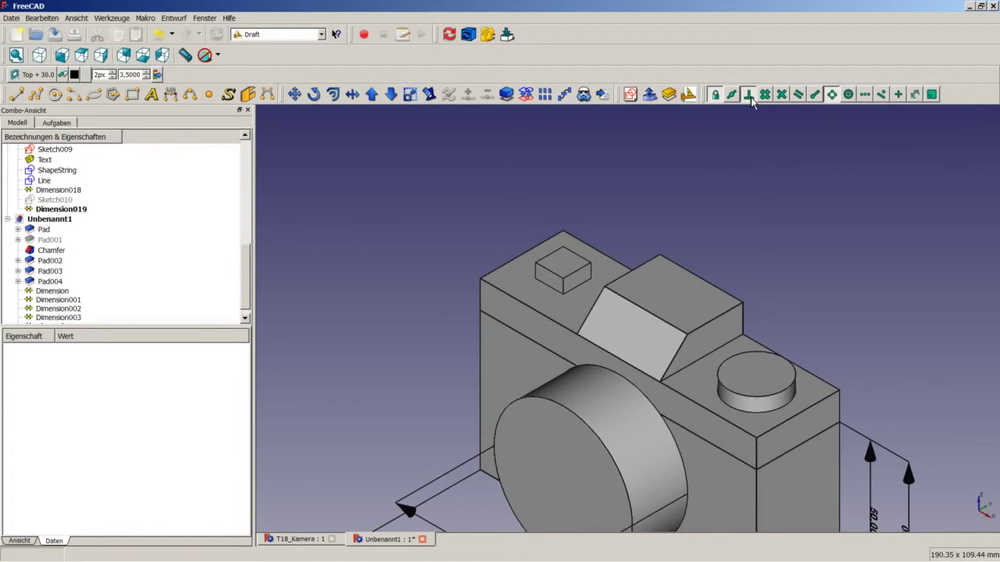
left_click(171, 94)
mouse_move(828, 398)
middle_mouse_down()
mouse_move(619, 388)
mouse_move(547, 449)
mouse_move(692, 415)
mouse_move(614, 417)
mouse_move(536, 453)
mouse_move(547, 435)
middle_mouse_up()
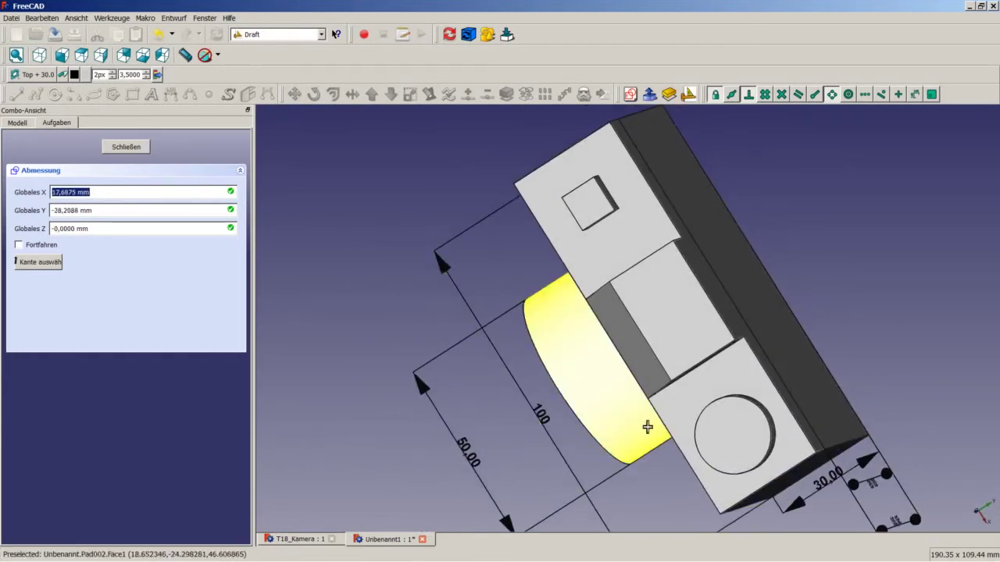
scroll(761, 425, "up", 3)
scroll(762, 426, "up", 3)
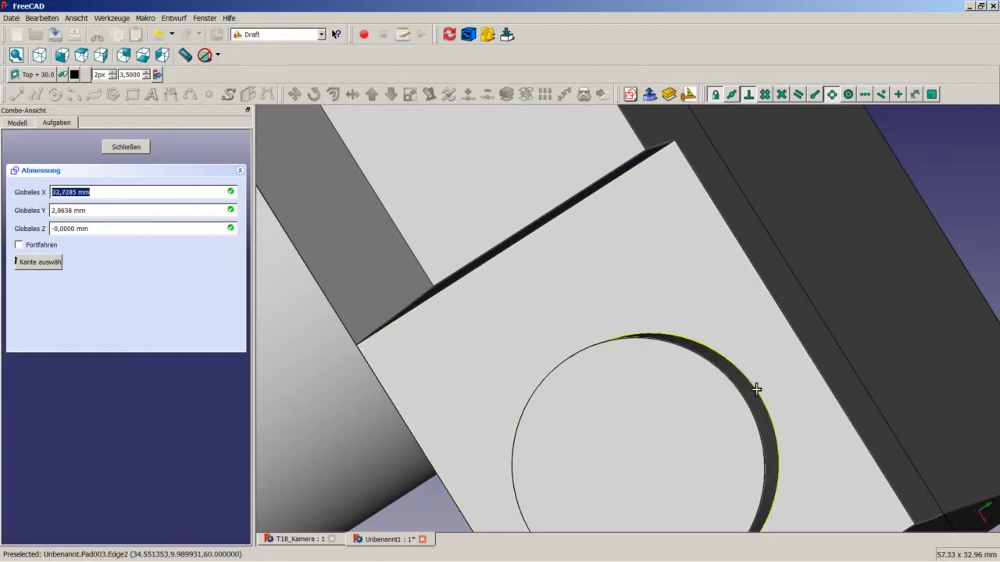
middle_click_drag(759, 396, 739, 392)
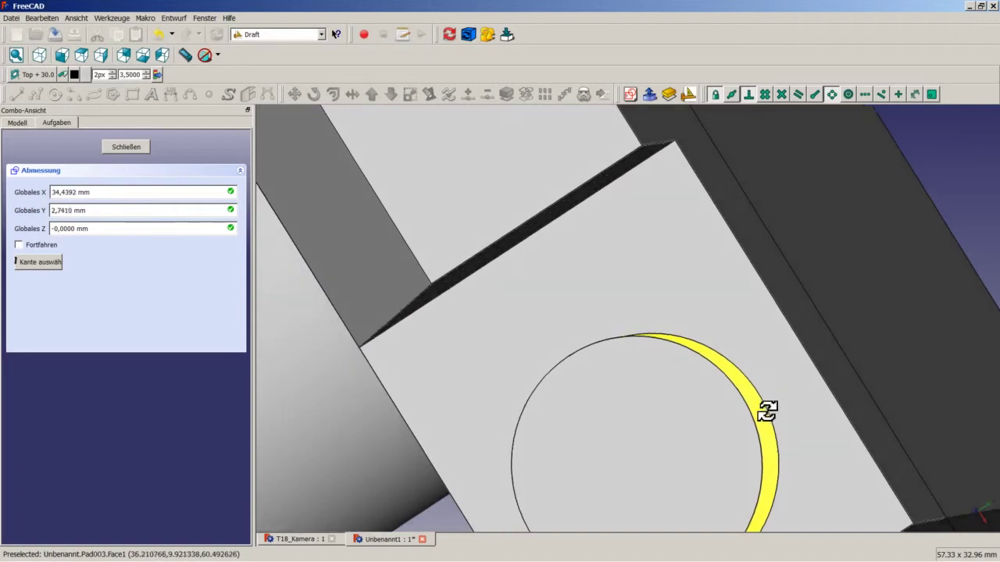
scroll(739, 393, "up", 2)
scroll(743, 388, "up", 2)
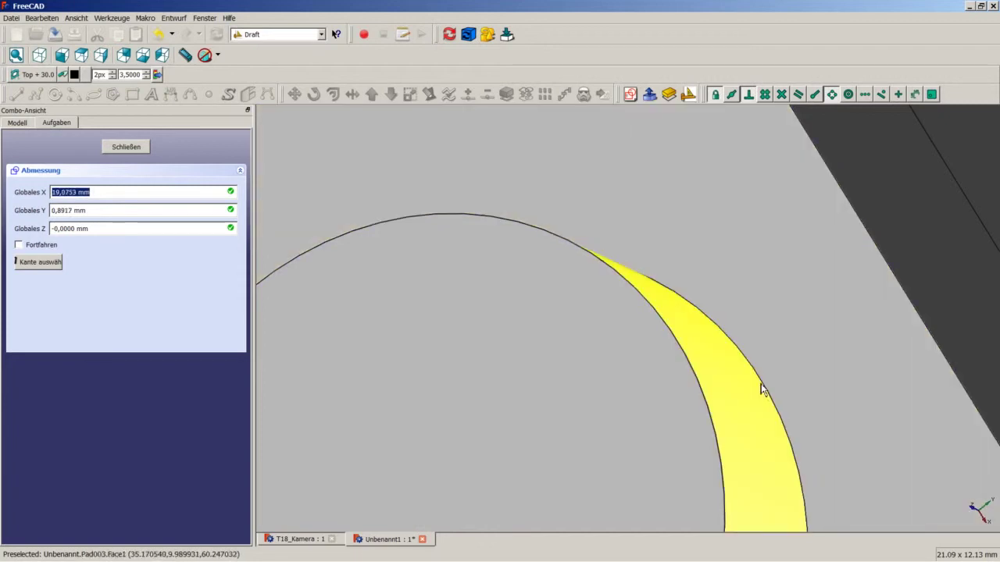
scroll(760, 381, "down", 2)
scroll(760, 381, "down", 3)
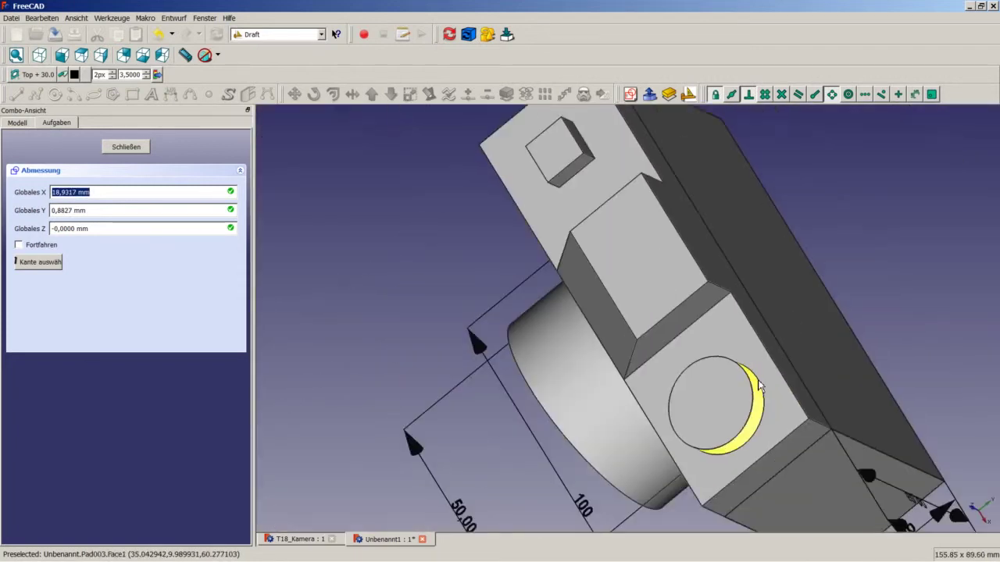
scroll(813, 352, "down", 1)
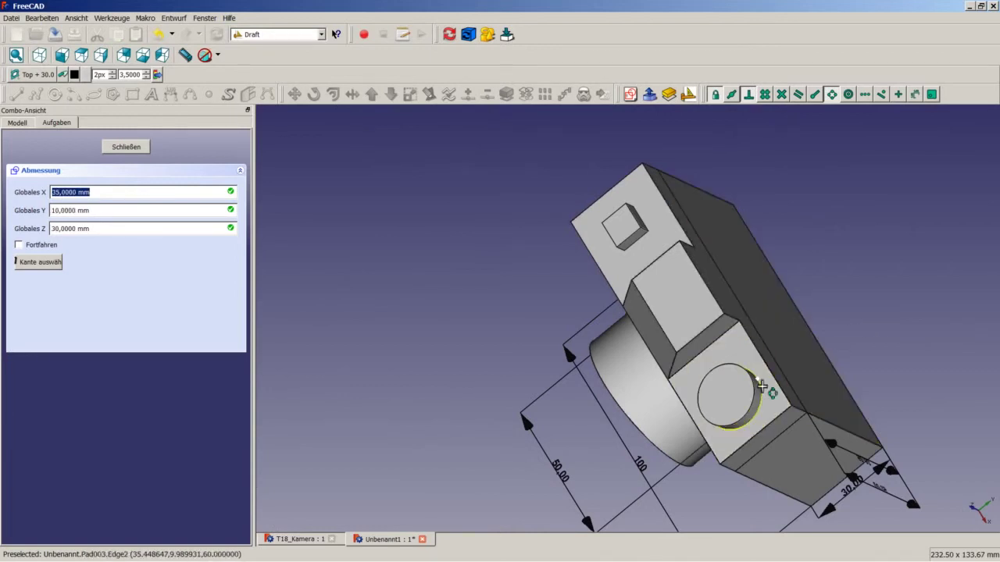
scroll(761, 389, "up", 3)
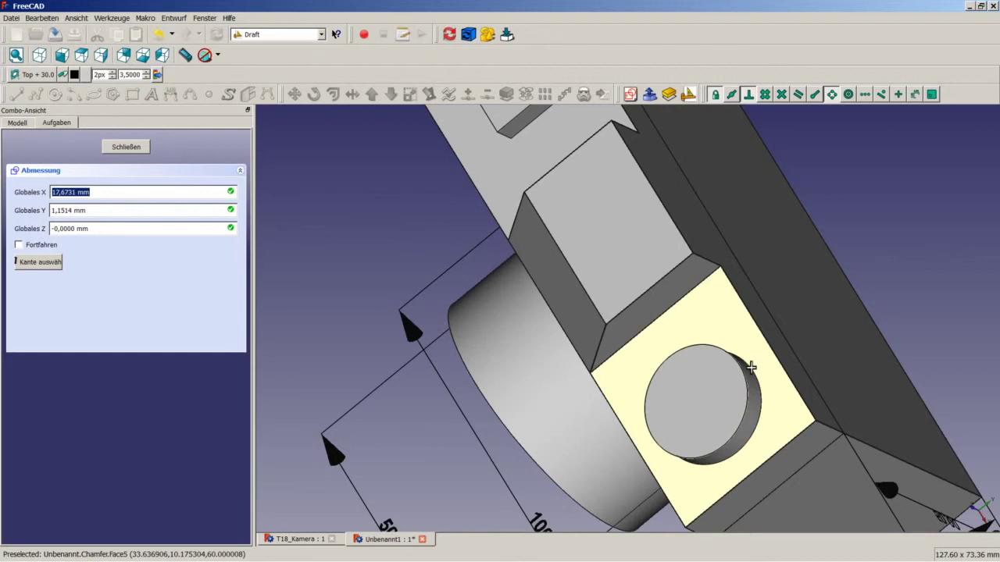
Pick the round boss's edge, fit the model in view, then cancel the dimension.
left_click(753, 373)
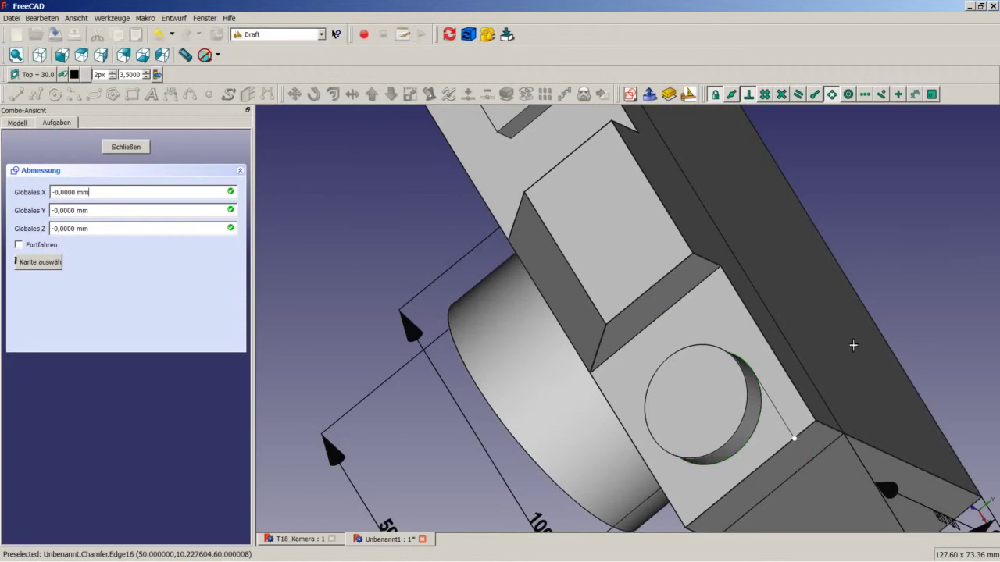
scroll(835, 345, "down", 2)
scroll(835, 345, "down", 2)
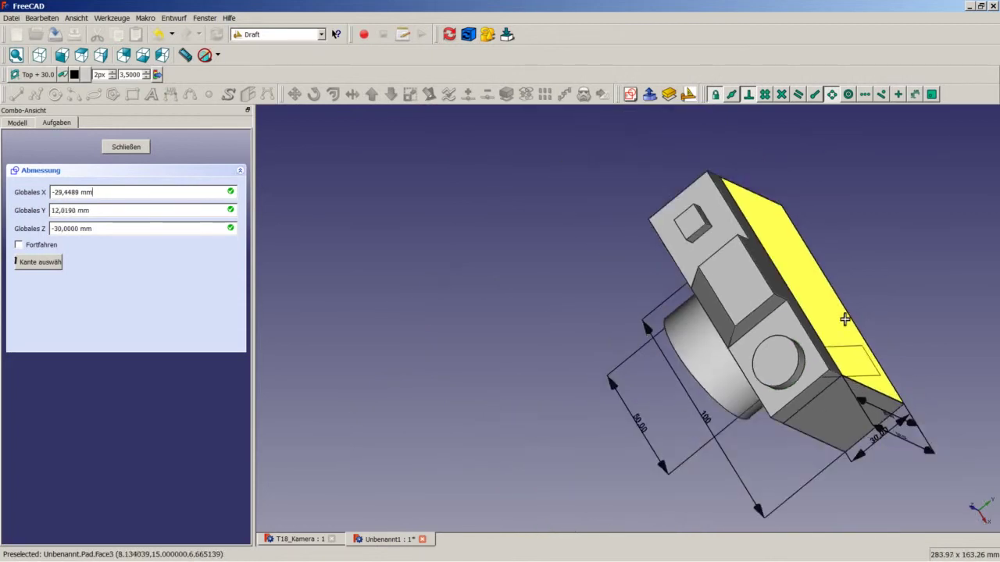
right_click(888, 261)
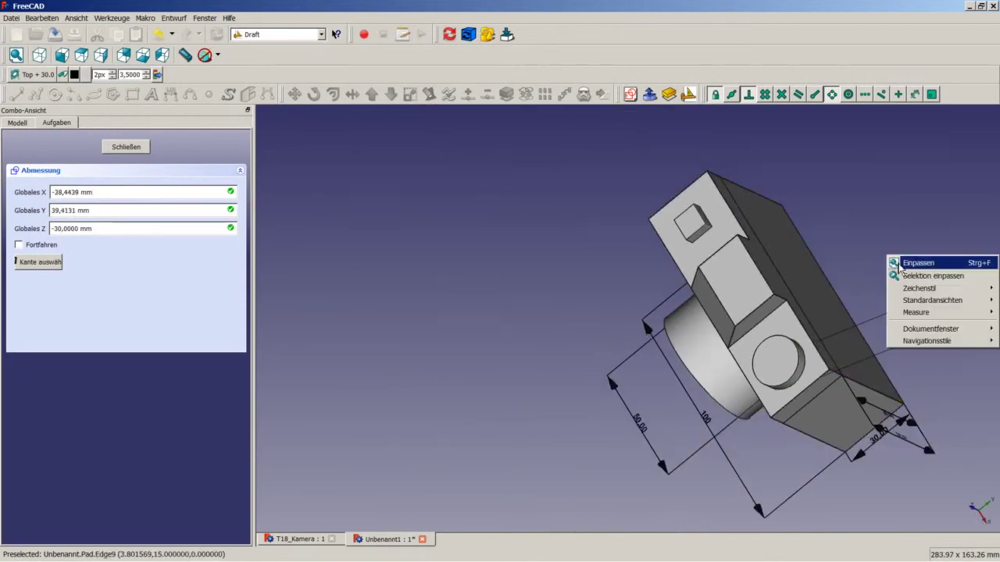
left_click(898, 263)
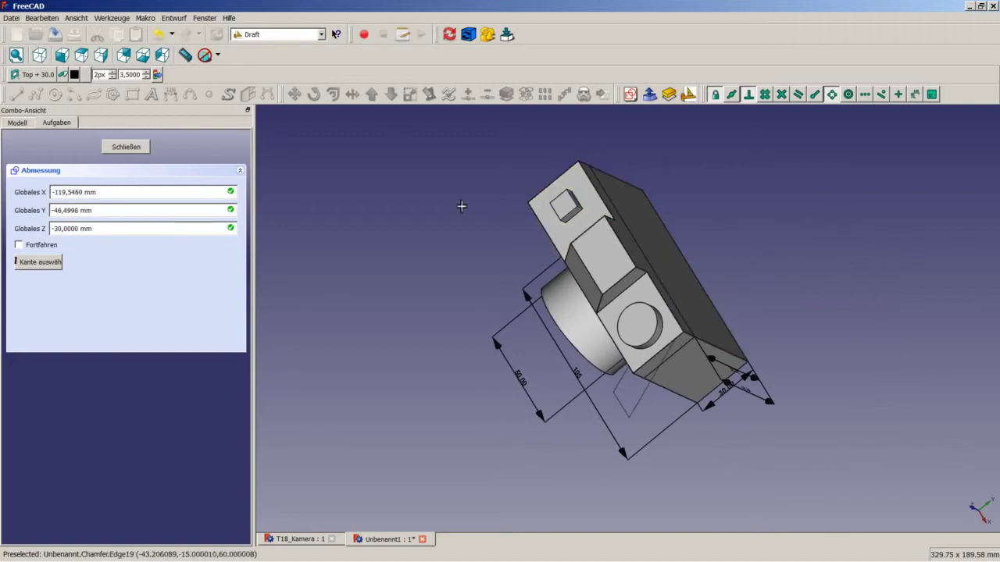
key("Escape")
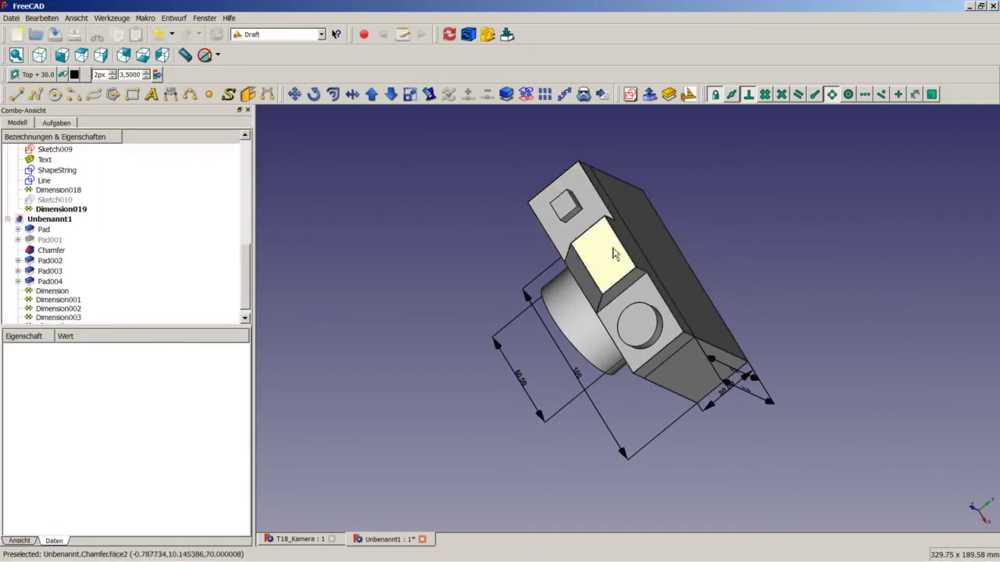
Align the Draft working plane to the chamfered face around the boss.
left_click(617, 295)
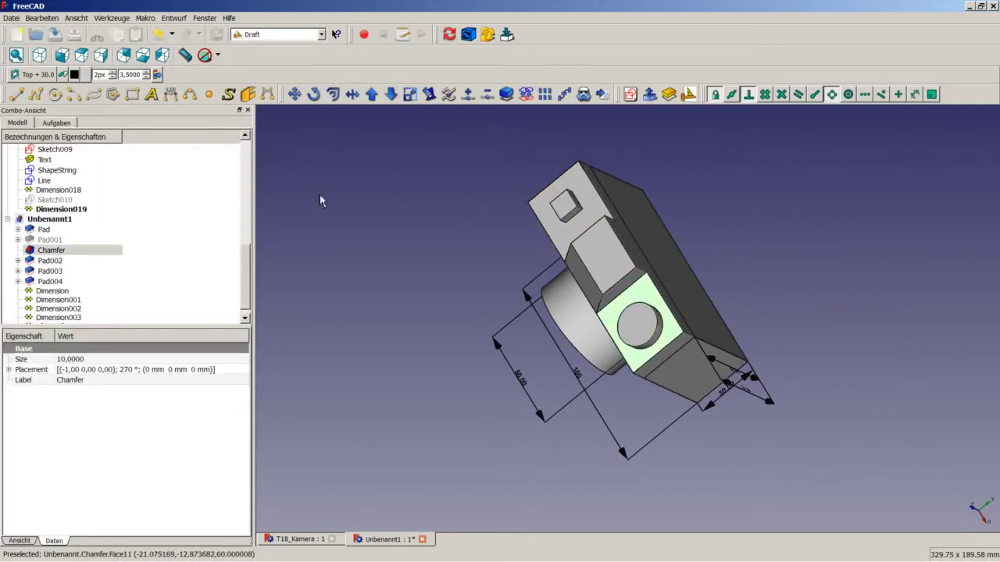
left_click(40, 75)
scroll(535, 271, "up", 3)
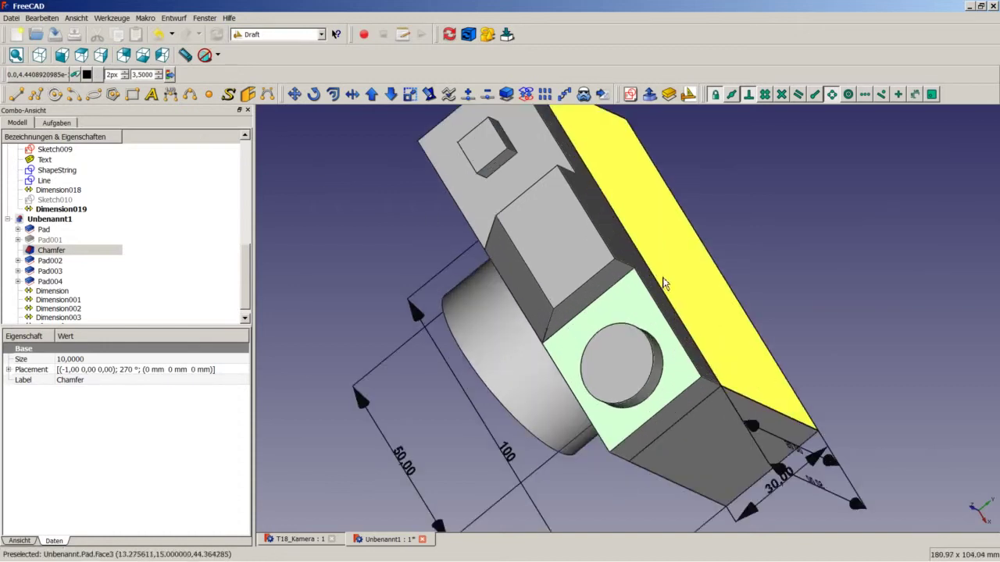
left_click(839, 179)
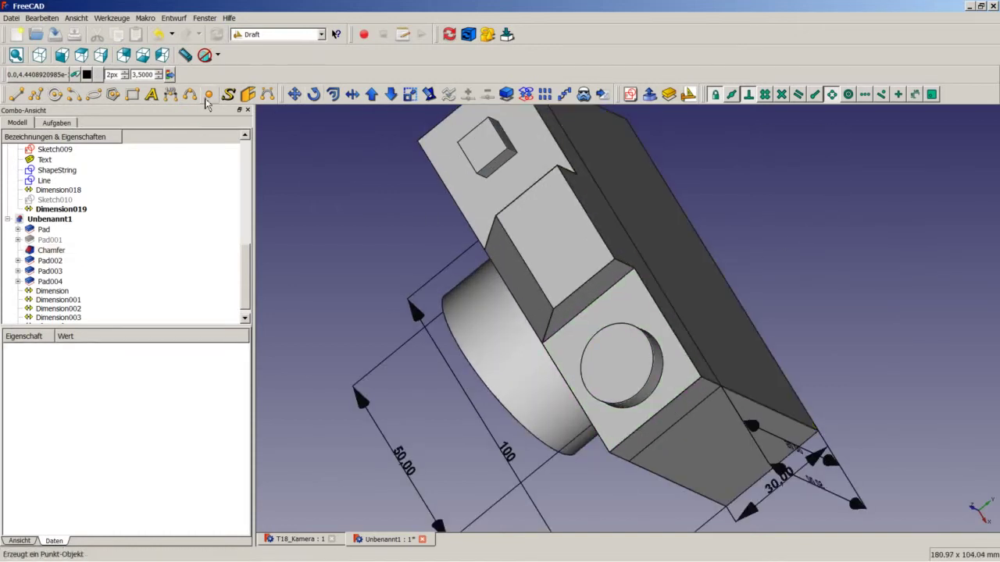
Add a 15,00 dimension from the boss's arc edge to the body's edge.
left_click(171, 93)
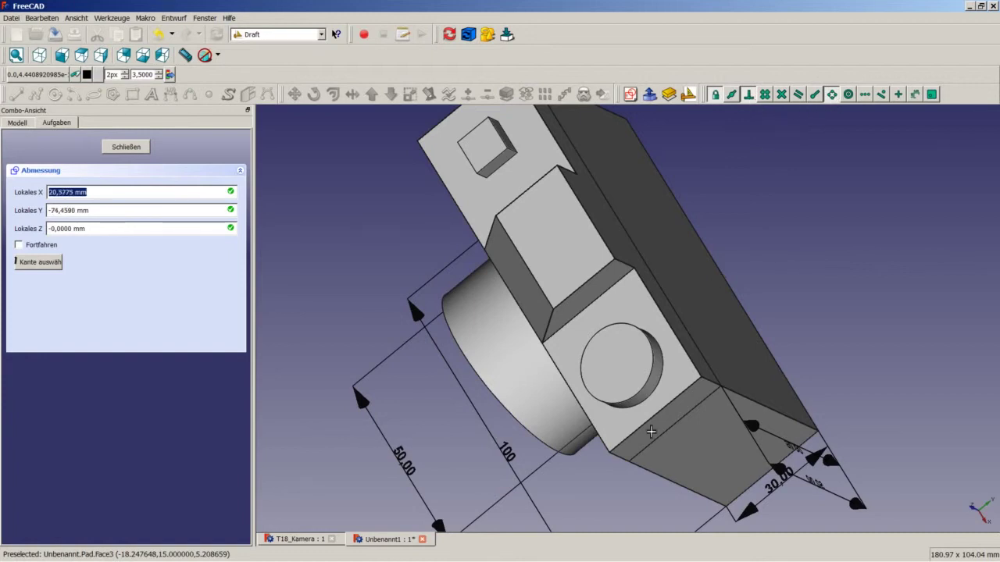
scroll(669, 278, "up", 3)
scroll(669, 323, "up", 3)
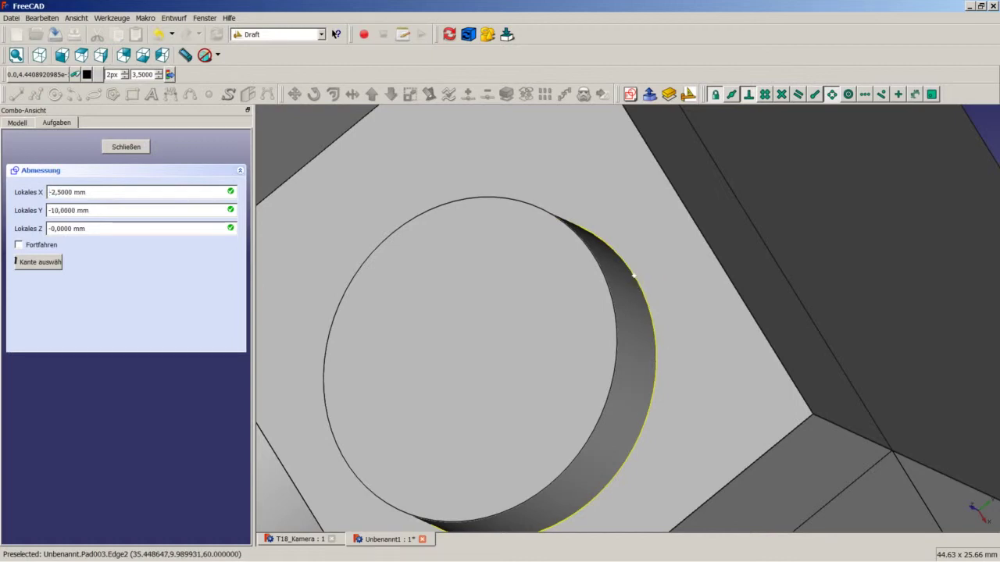
left_click(633, 274)
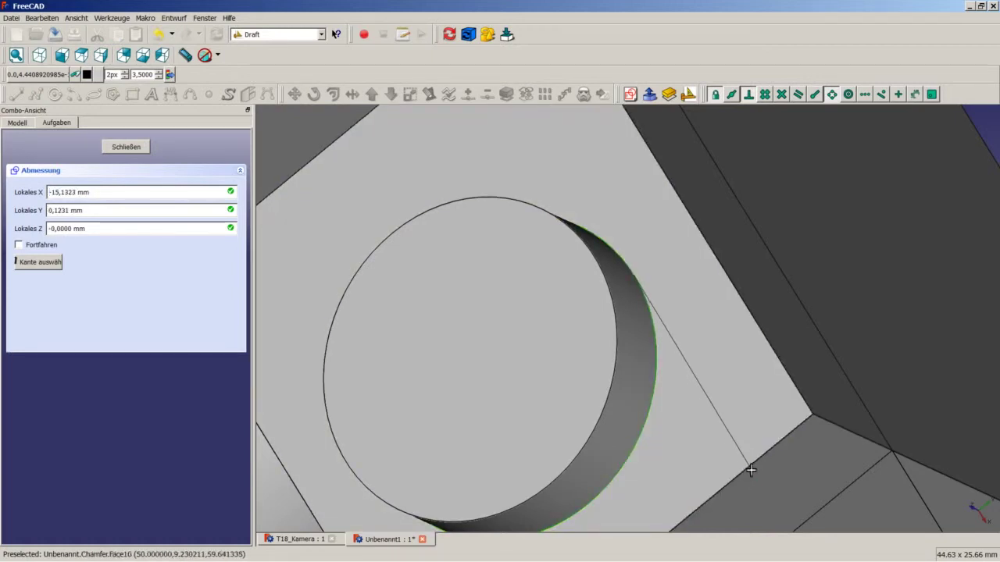
scroll(743, 397, "down", 5)
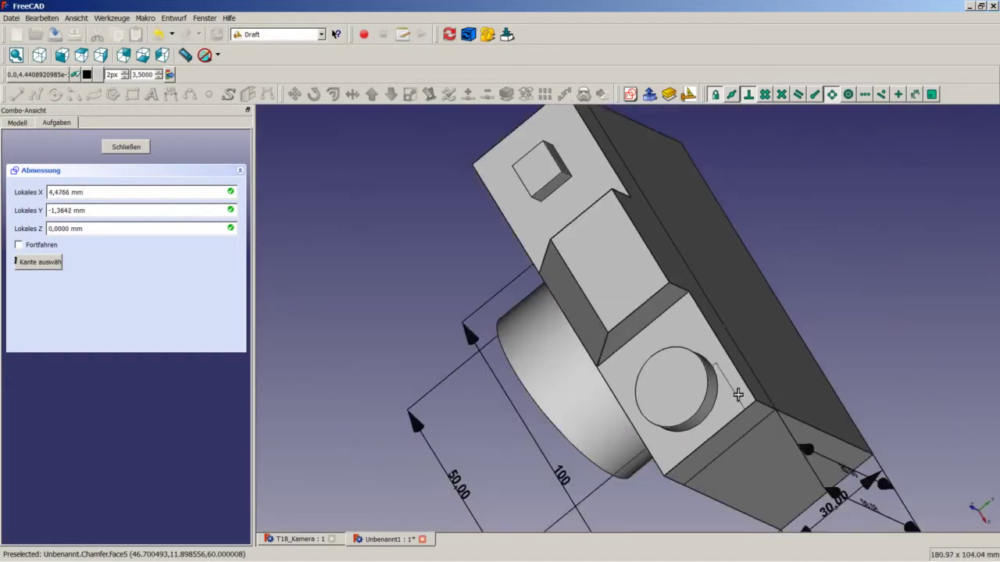
scroll(812, 321, "down", 2)
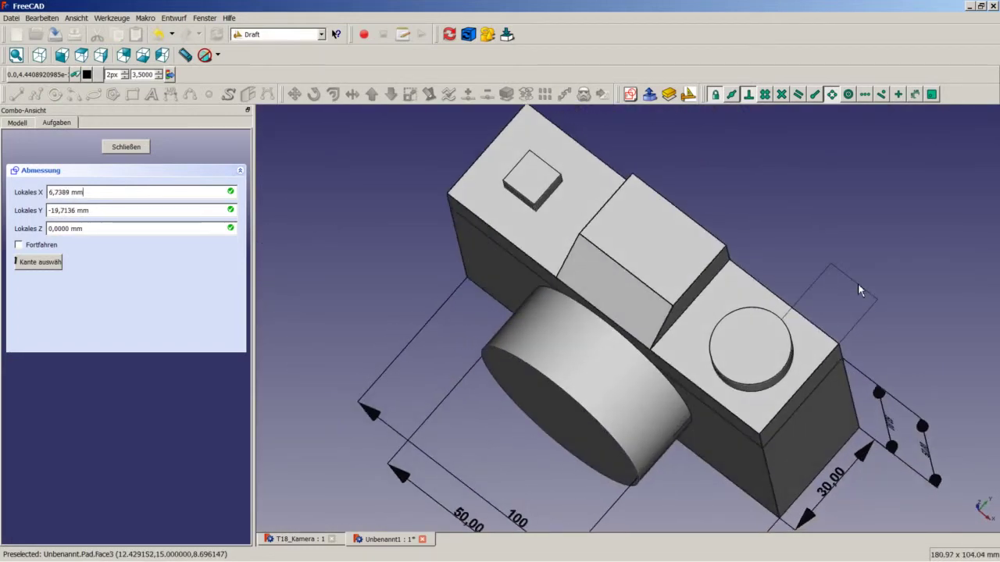
left_click(858, 282)
scroll(856, 281, "up", 3)
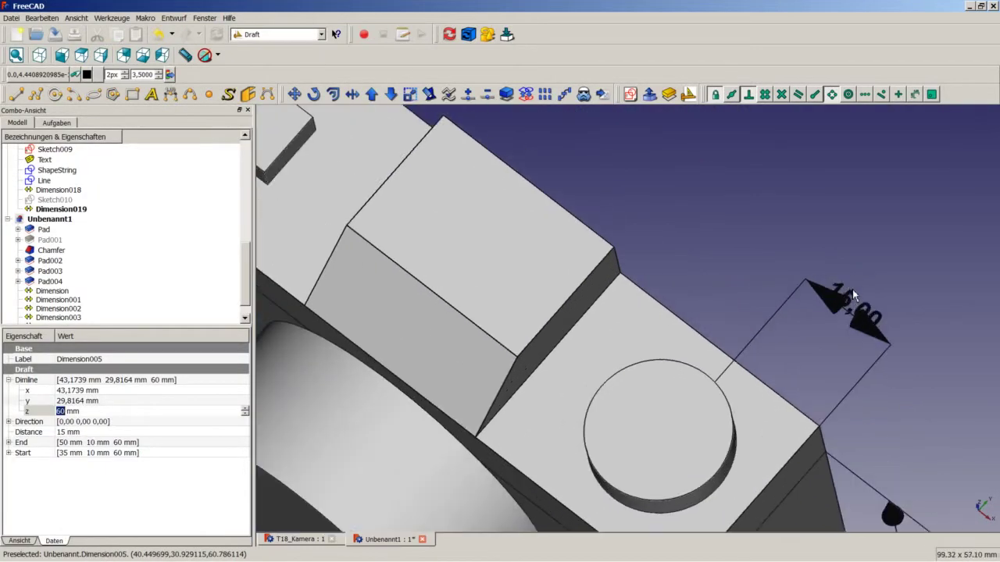
scroll(876, 322, "down", 3)
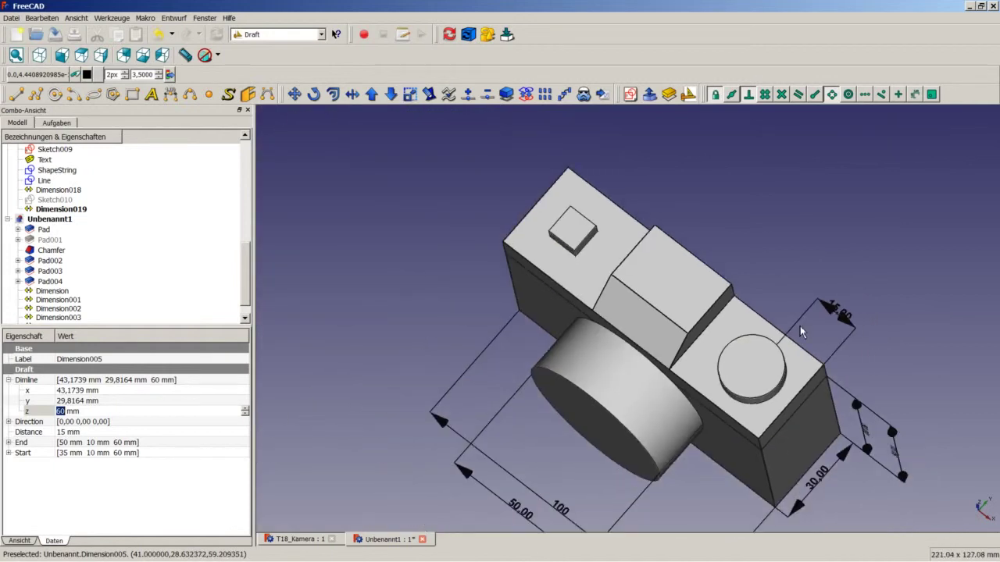
scroll(800, 325, "down", 1)
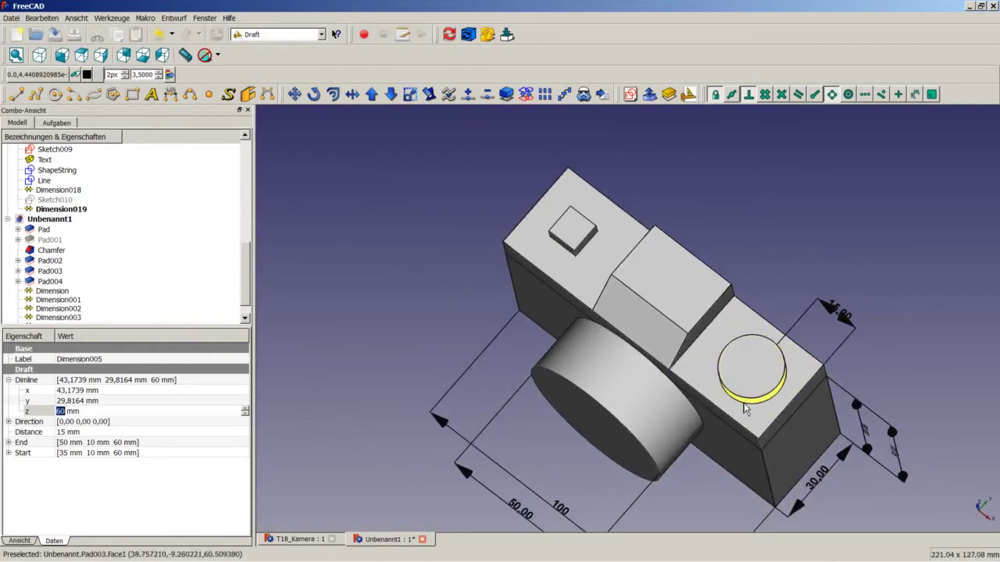
mouse_move(652, 317)
middle_mouse_down()
mouse_move(665, 348)
mouse_move(685, 351)
mouse_move(696, 320)
mouse_move(848, 324)
middle_mouse_up()
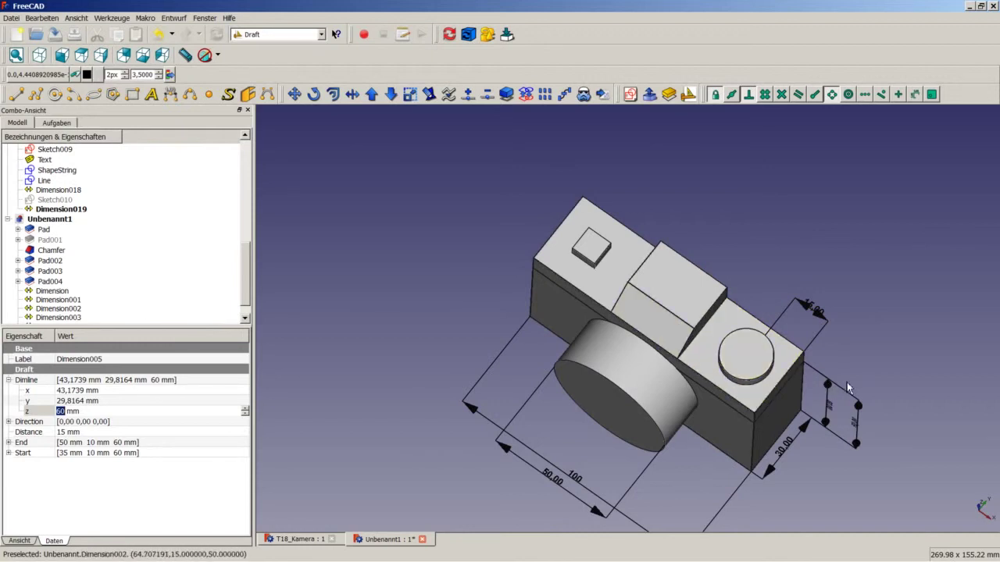
left_click(869, 484)
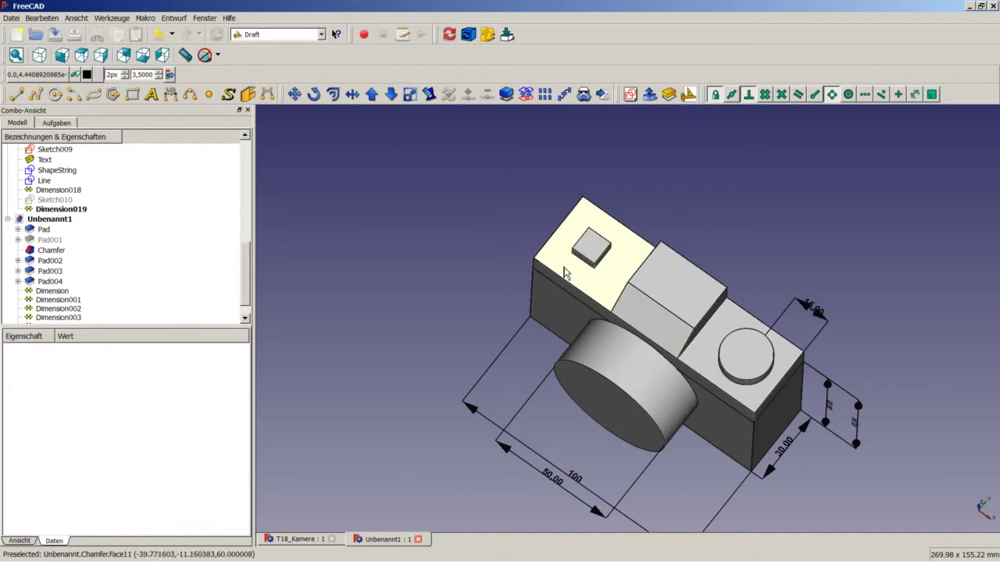
Check T18_Kamera's chamfer dimensions and Sketch010 constraints (5 mm, 60 mm, 45), then return to Unbenannt1.
left_click(280, 541)
scroll(542, 275, "up", 5)
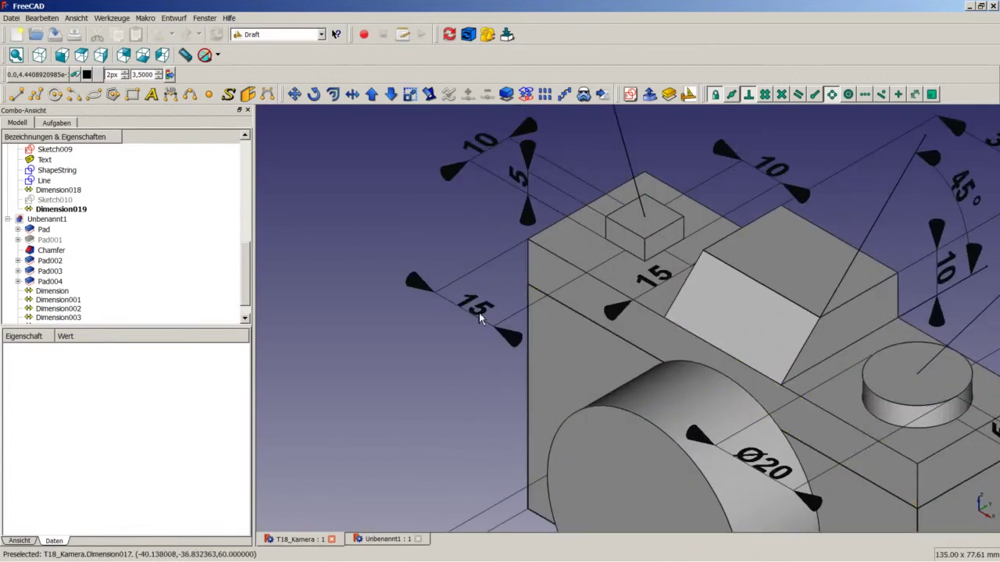
middle_click_drag(479, 313, 582, 277)
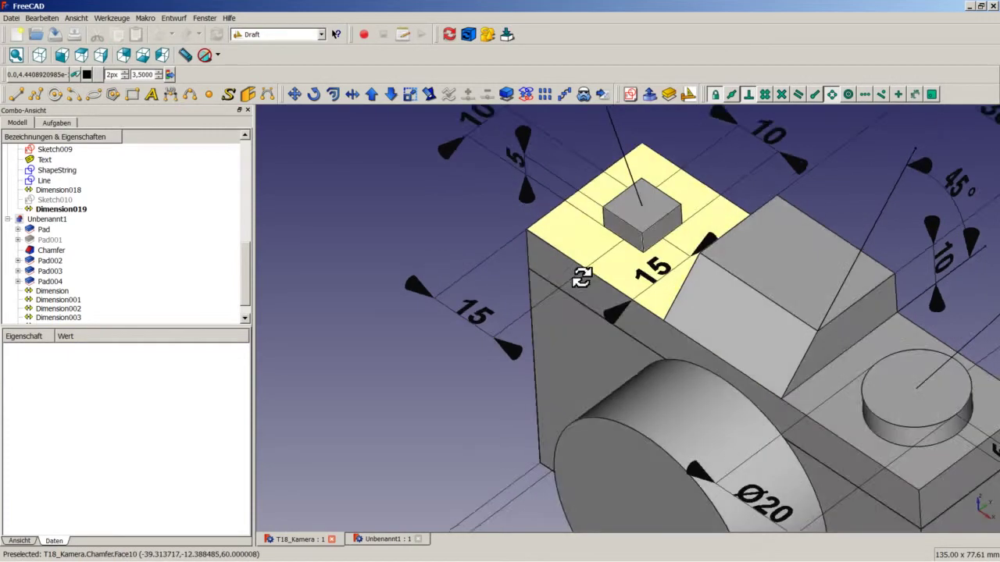
scroll(582, 277, "up", 2)
scroll(577, 227, "up", 2)
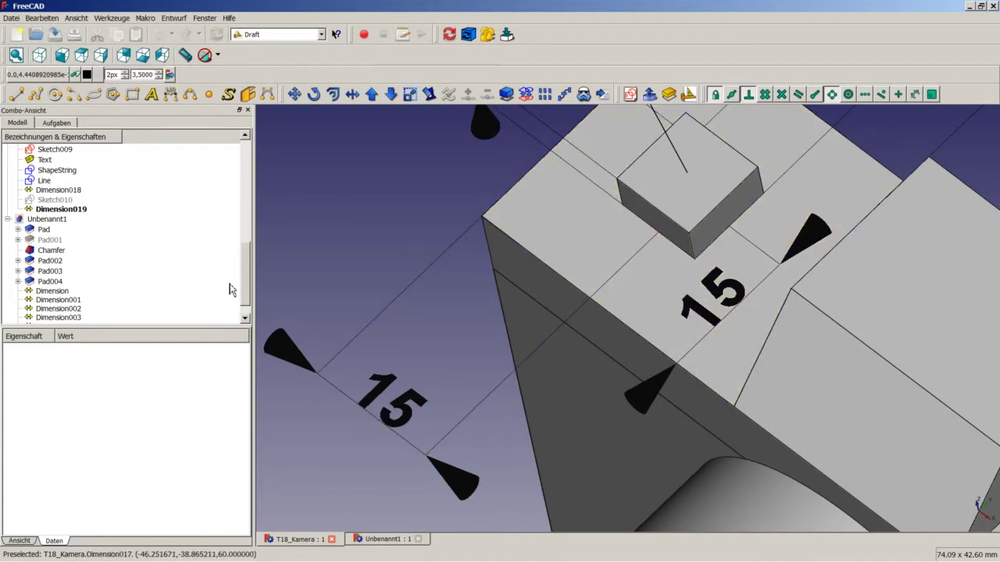
left_click(49, 200)
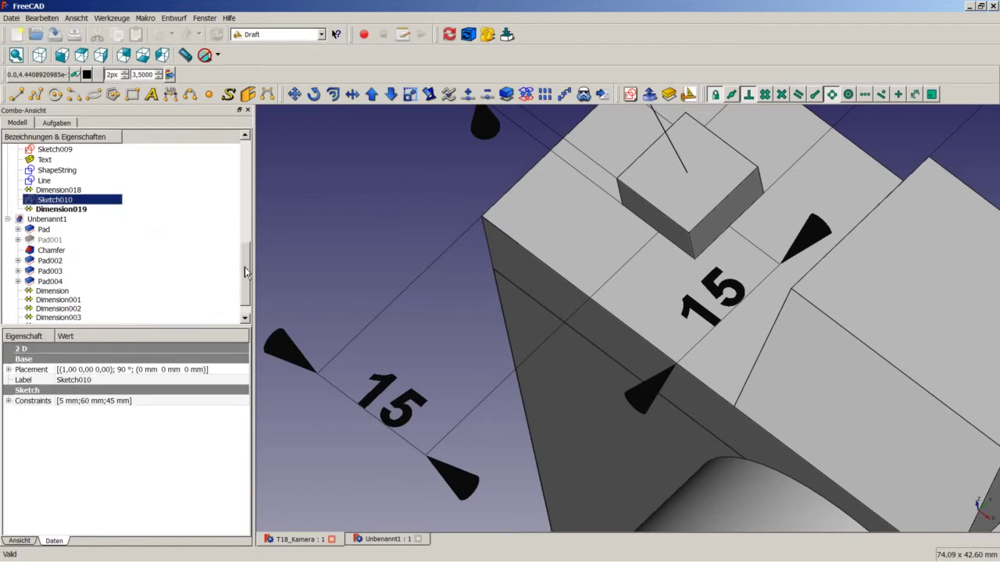
left_click_drag(244, 271, 243, 218)
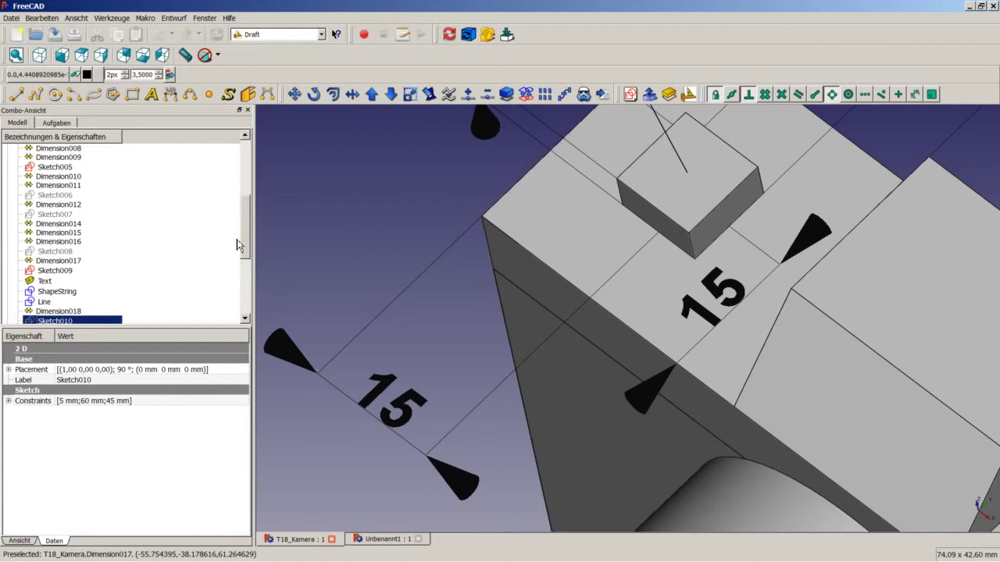
left_click_drag(244, 244, 244, 316)
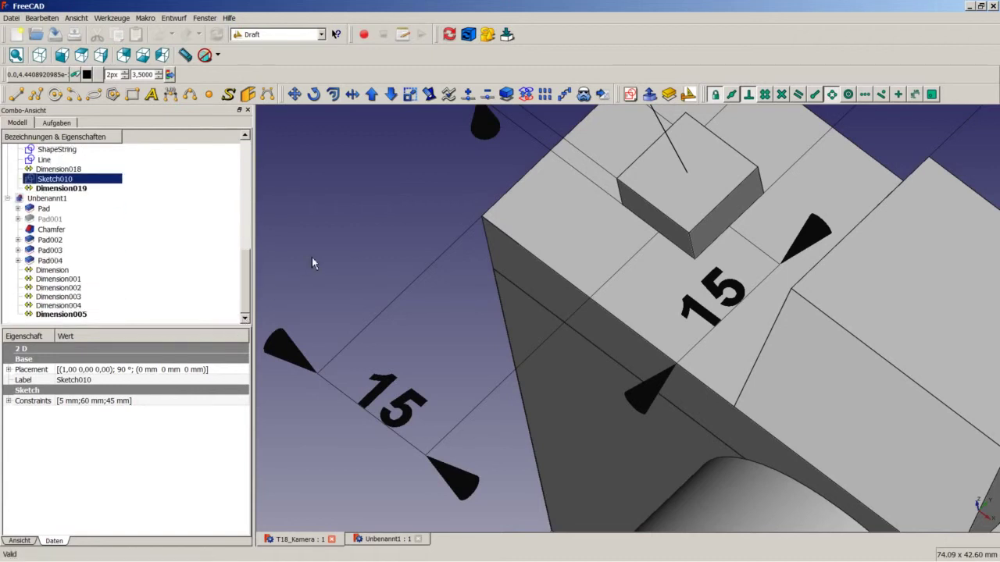
left_click(374, 544)
Start a new Sketcher sketch on the camera's top chamfer face.
left_click(557, 263)
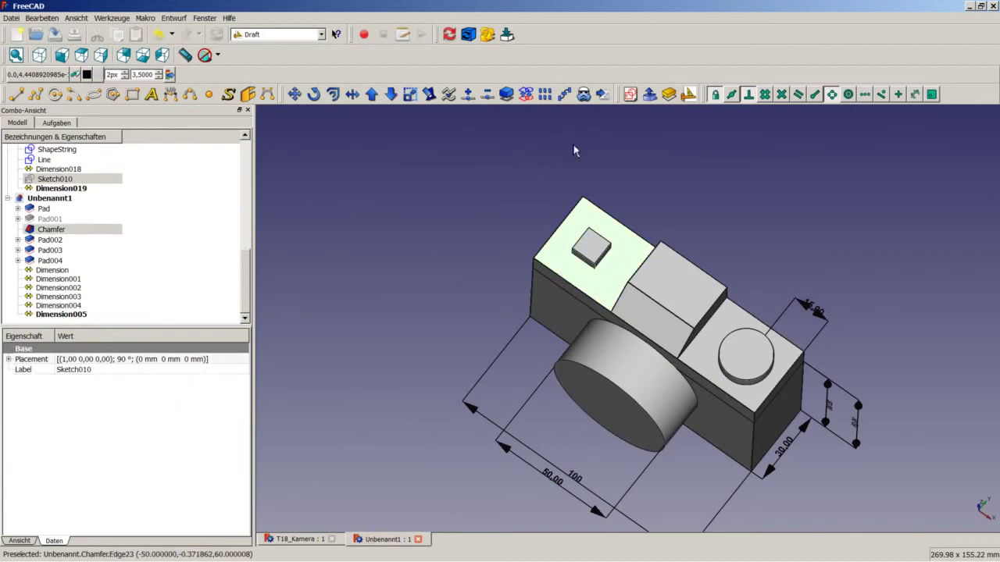
left_click(321, 34)
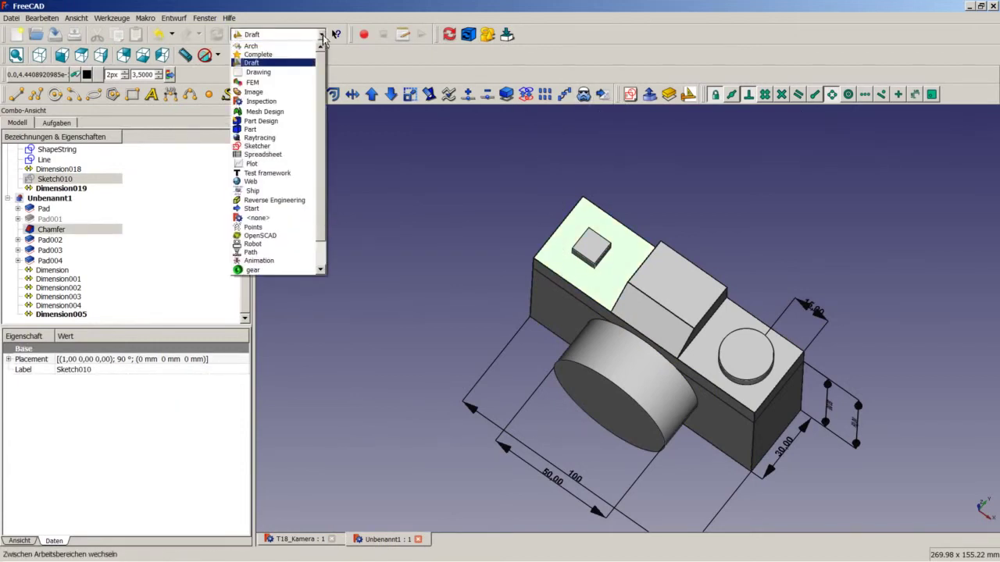
left_click(263, 147)
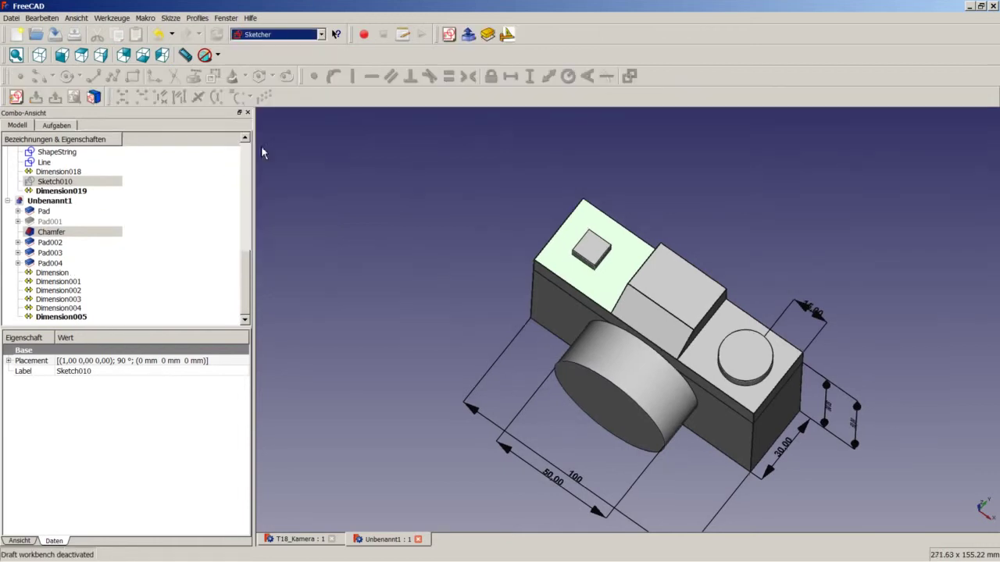
left_click(16, 96)
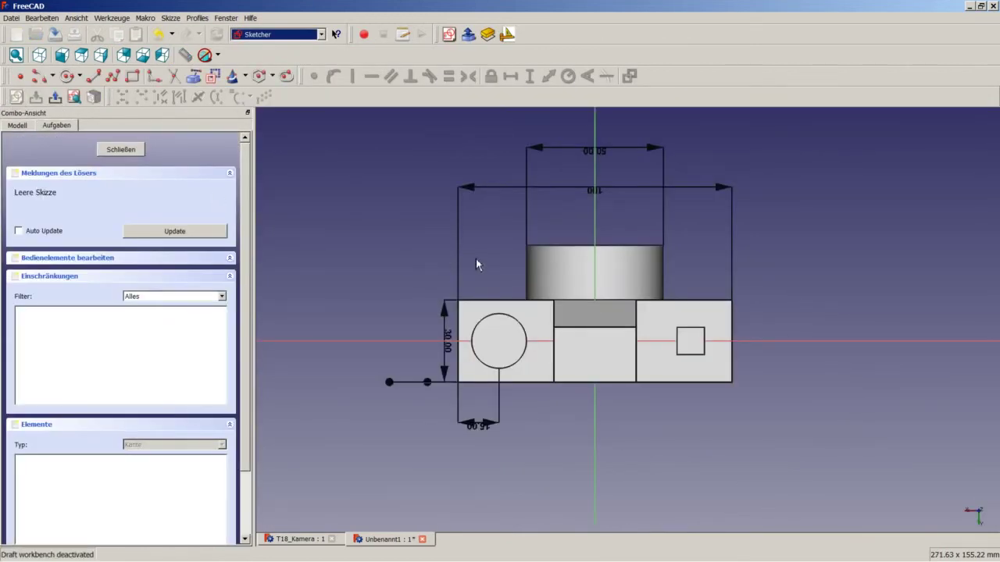
Draw a short horizontal line above the small square, close Sketch005 and view isometrically.
scroll(764, 295, "up", 3)
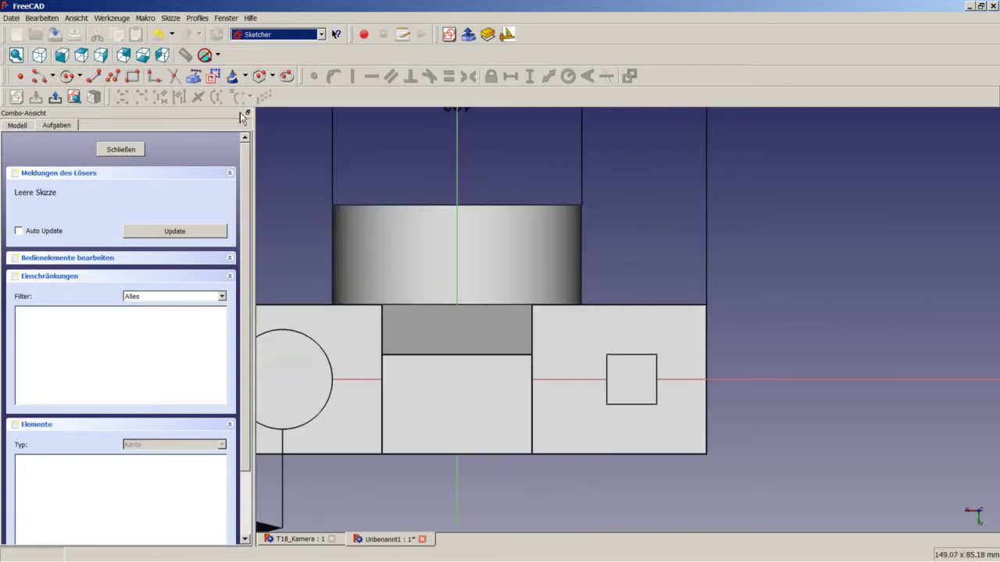
left_click(93, 75)
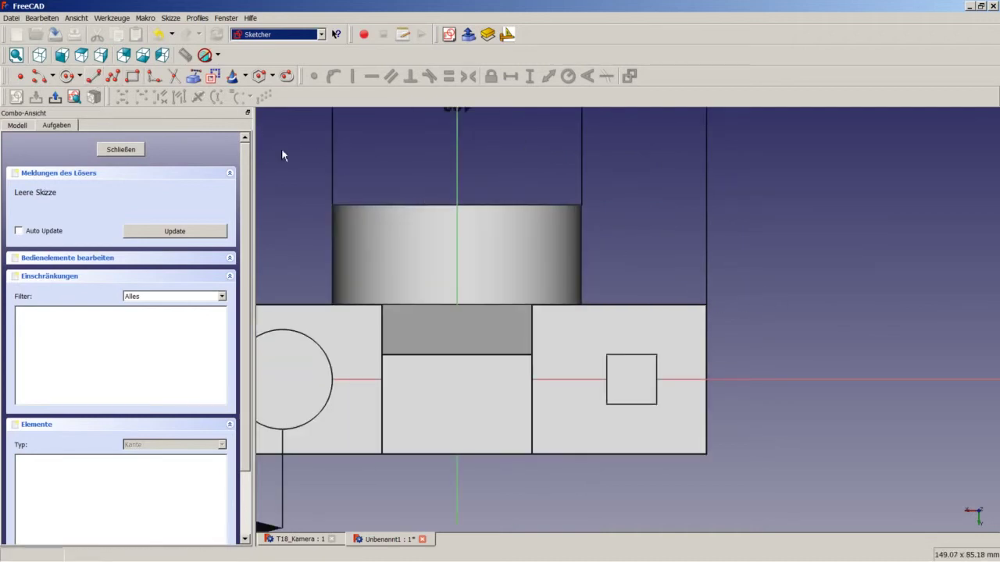
left_click(631, 335)
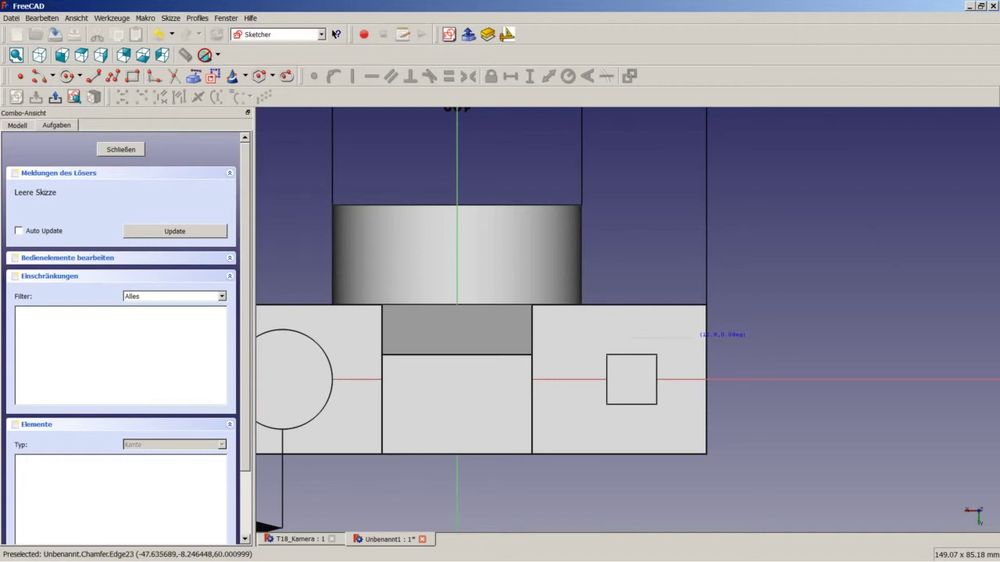
left_click(695, 338)
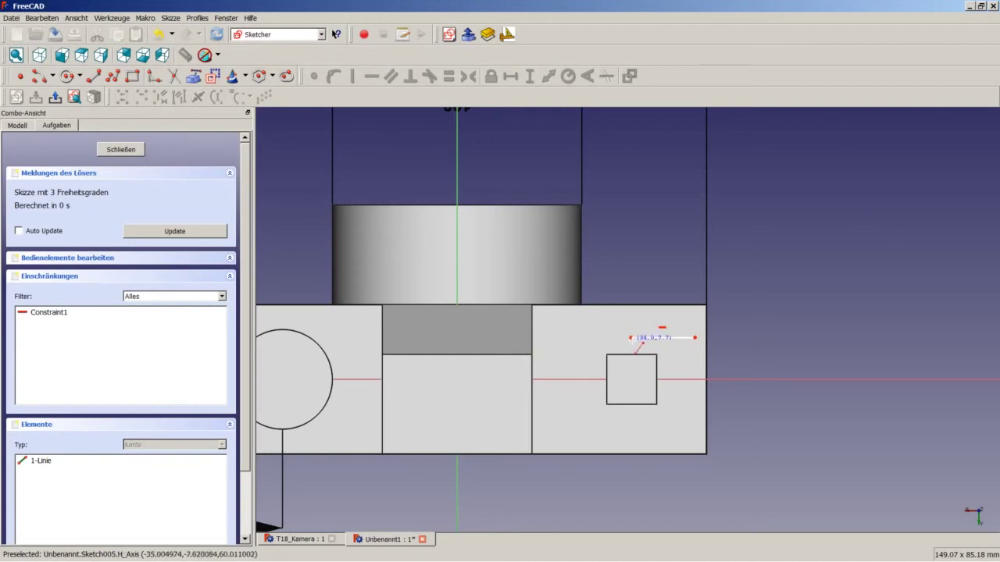
left_click(121, 149)
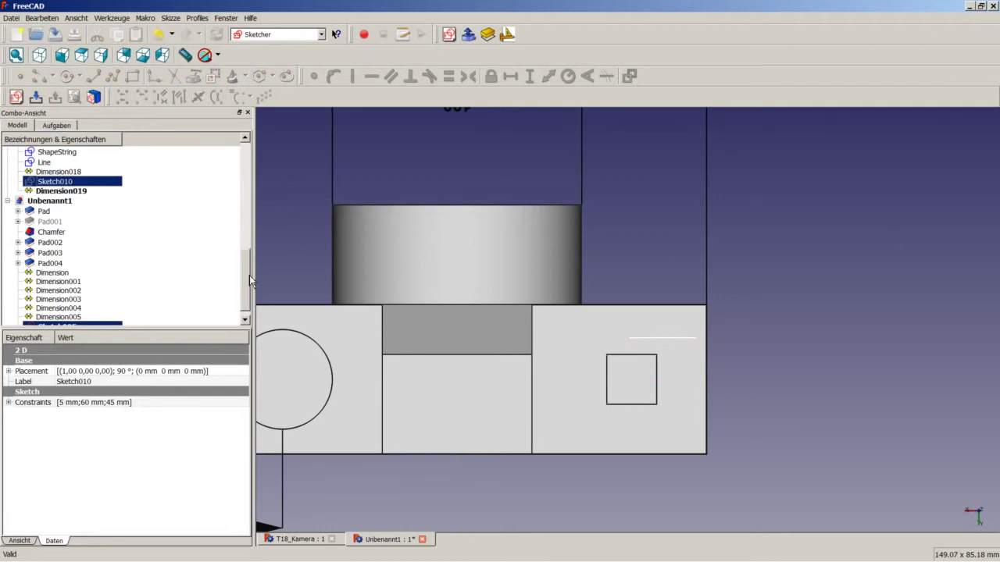
left_click_drag(250, 283, 250, 288)
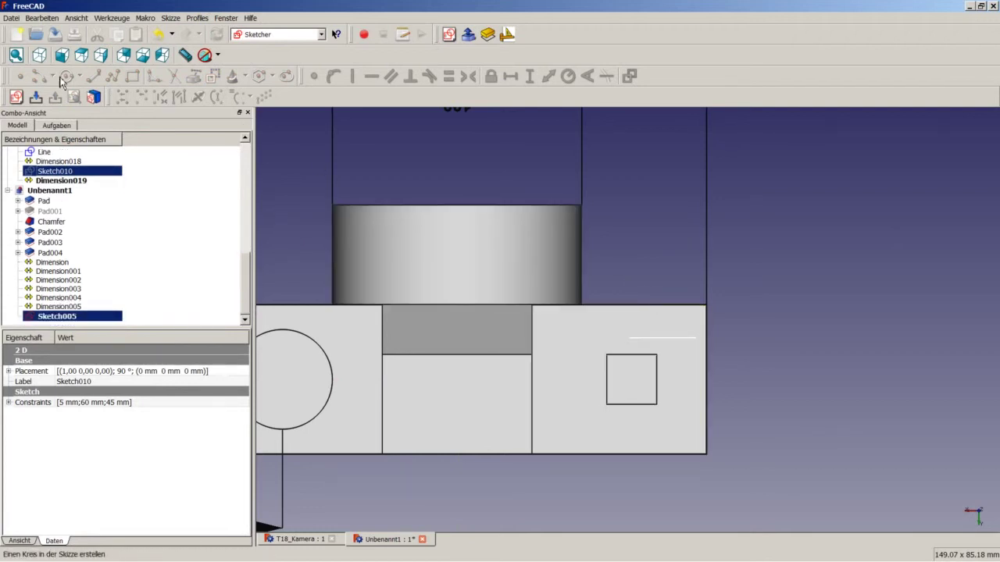
left_click(46, 58)
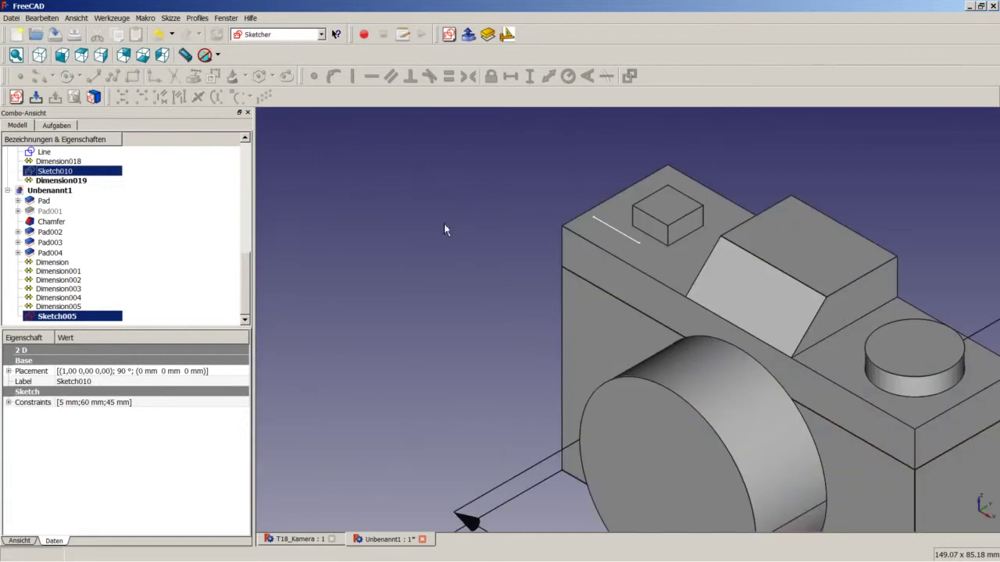
left_click(349, 226)
In the Draft workbench, dimension the 12,8403 mm Sketch005 line on the camera's top face.
left_click(275, 34)
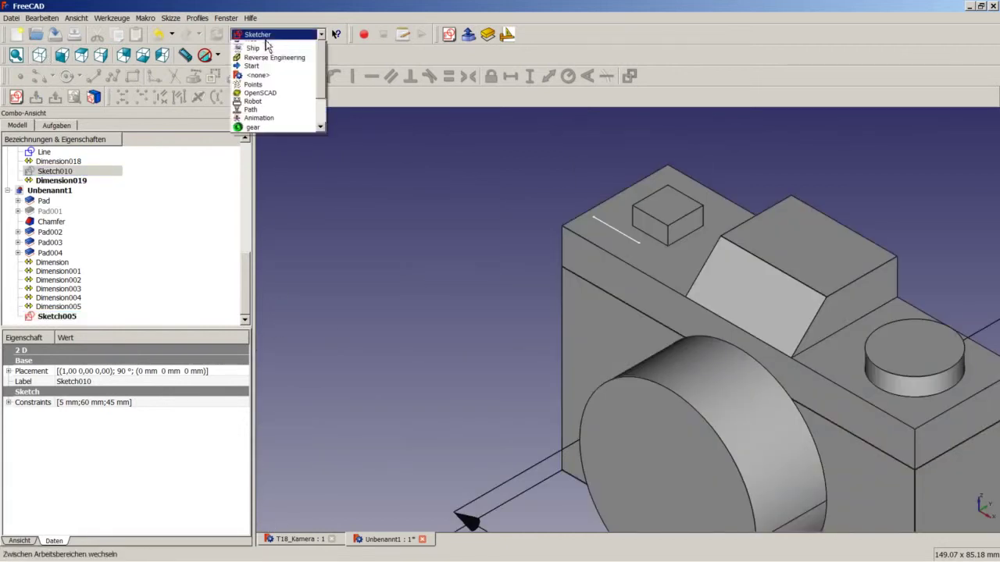
left_click(257, 62)
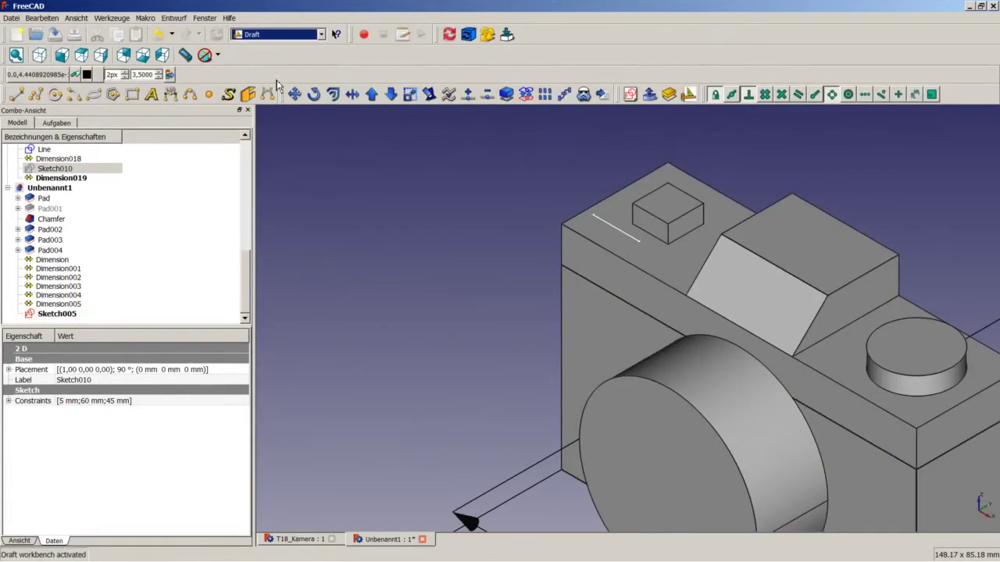
left_click(171, 96)
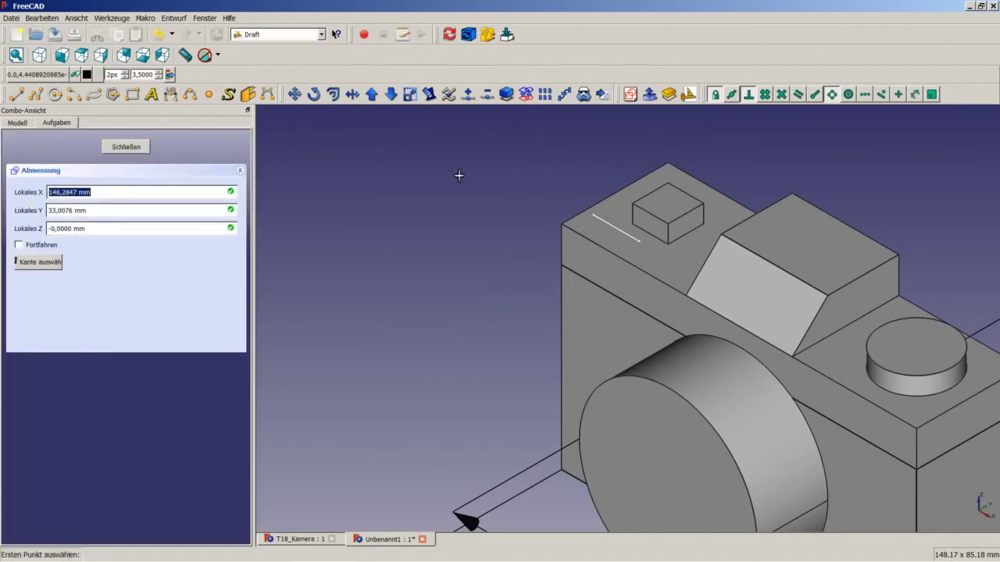
scroll(594, 219, "up", 1)
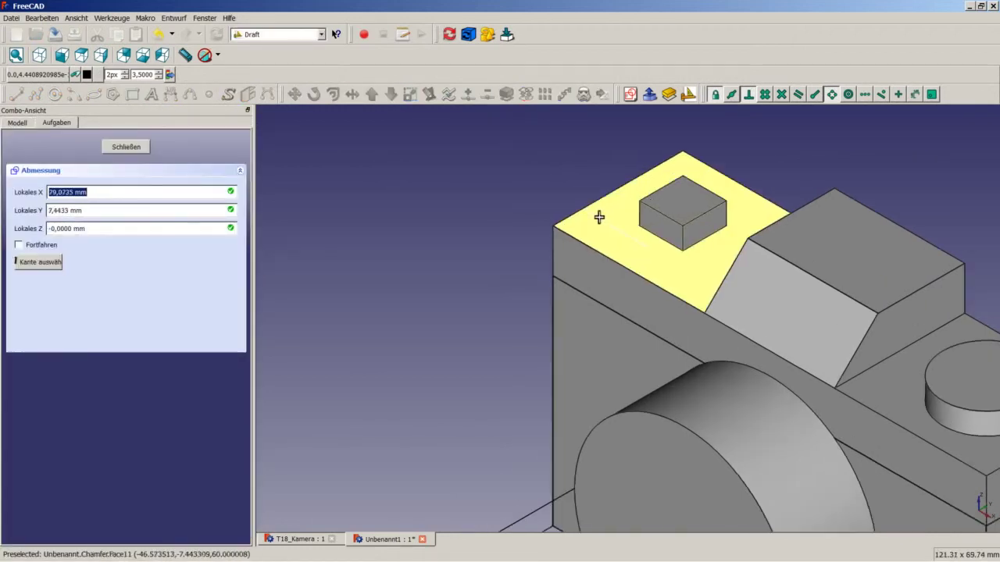
scroll(594, 219, "up", 3)
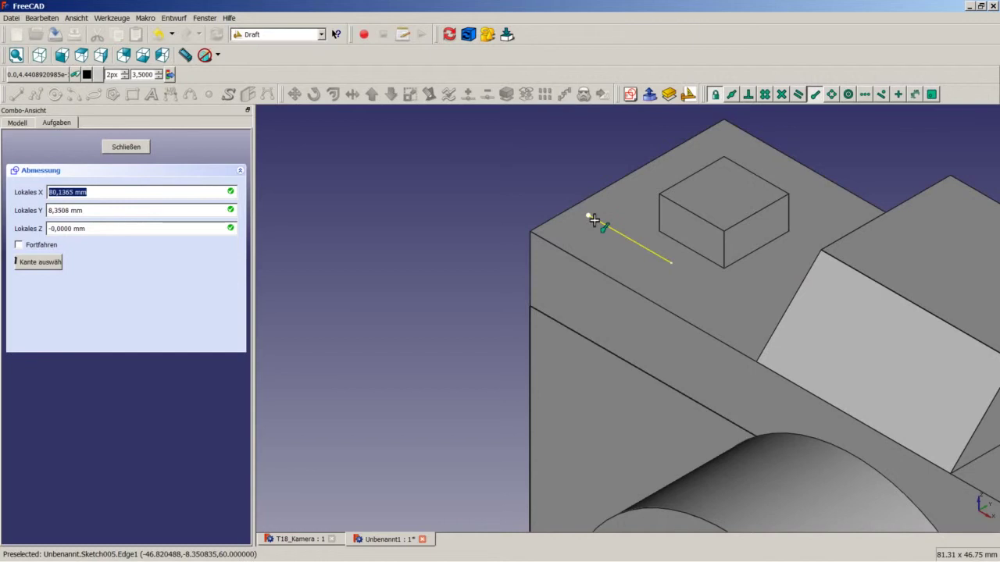
left_click(594, 221)
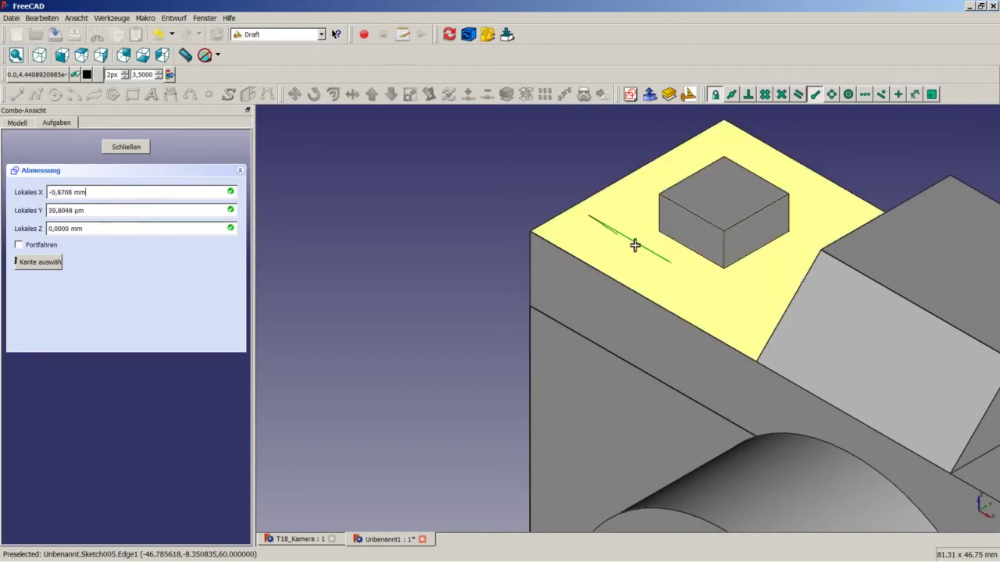
left_click(671, 262)
left_click(402, 351)
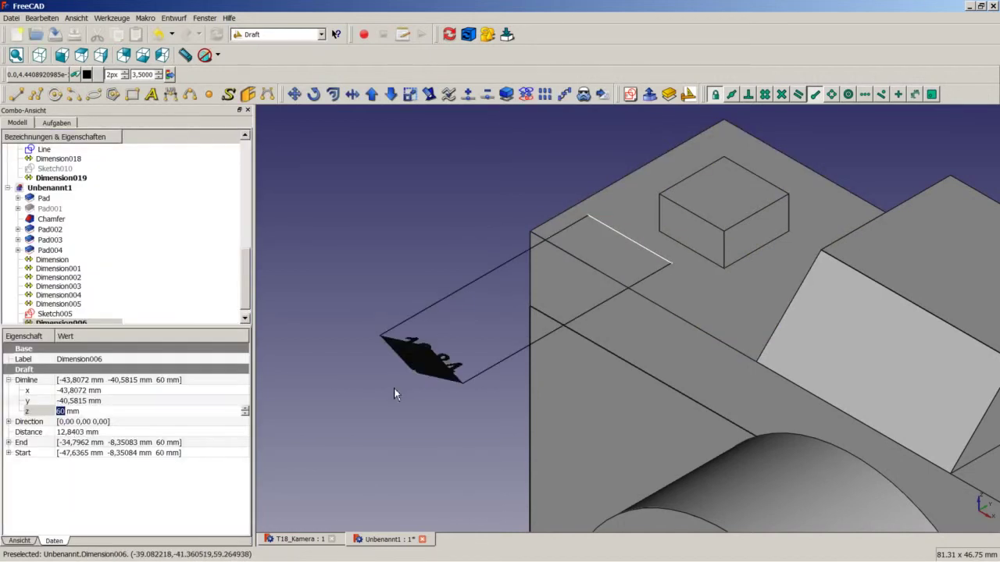
scroll(393, 387, "down", 5)
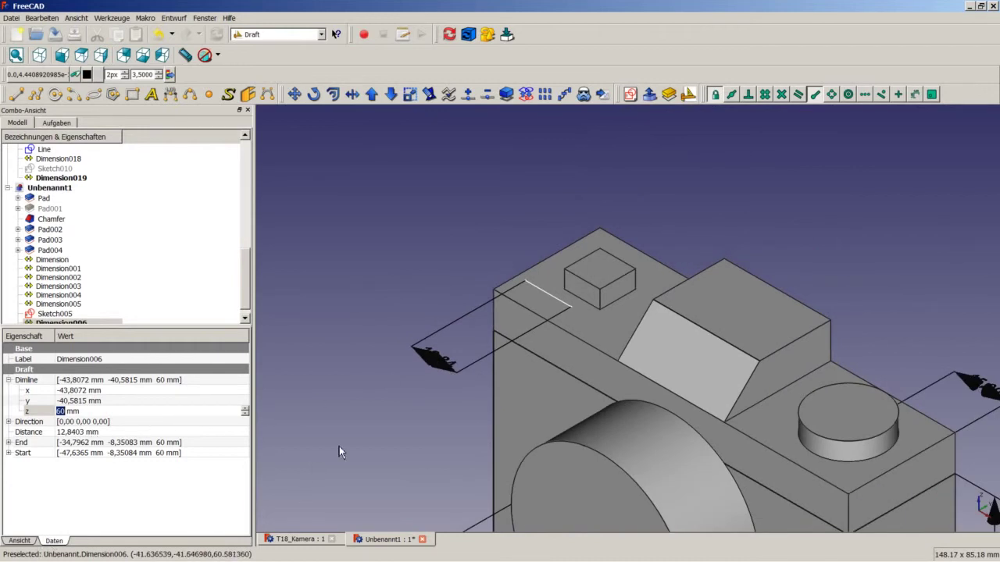
Set the dimension's Decimals to 0 and Font Size to 6,5 mm so it reads 13.
left_click(23, 541)
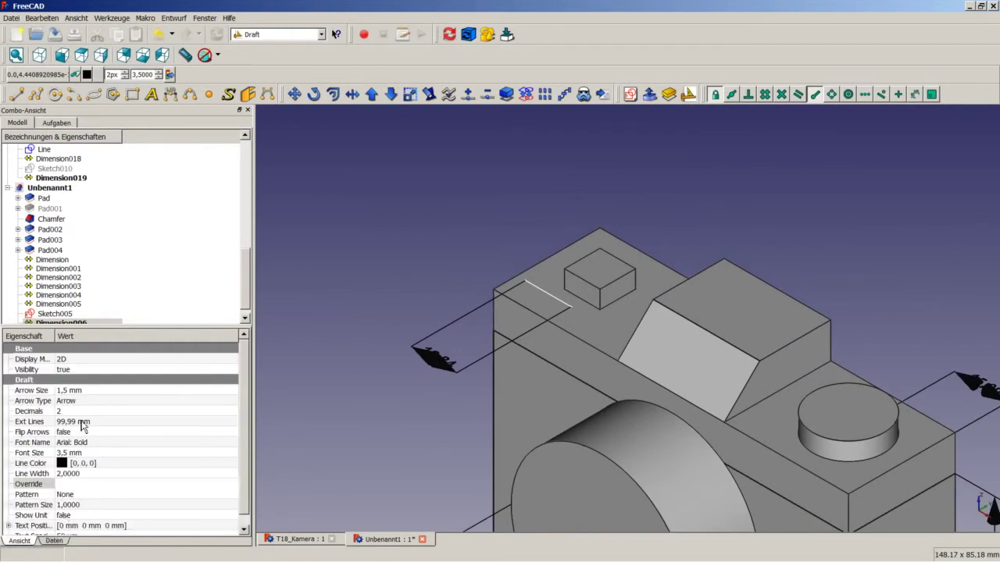
left_click(73, 455)
left_click(107, 412)
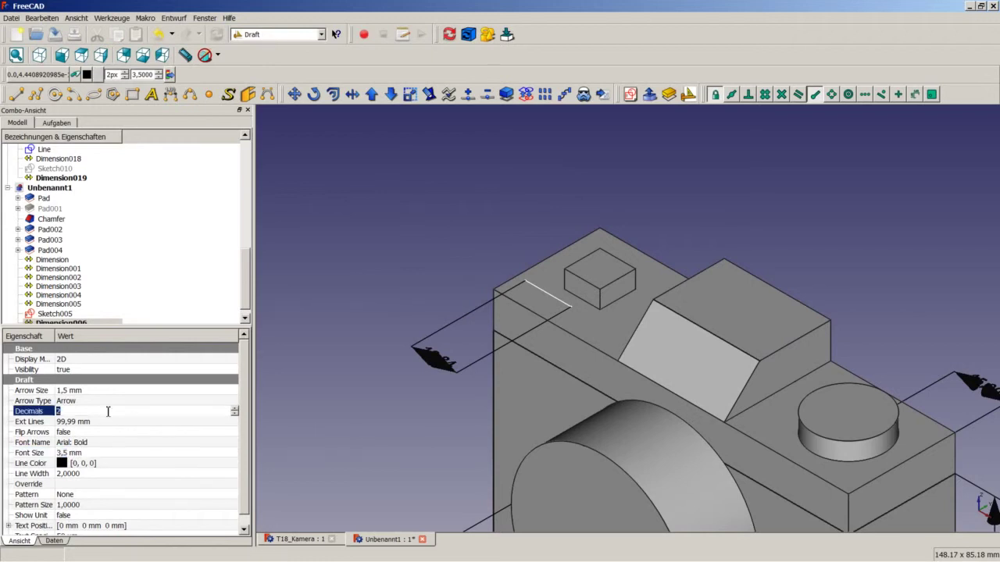
left_click(235, 414)
left_click(235, 414)
left_click(127, 453)
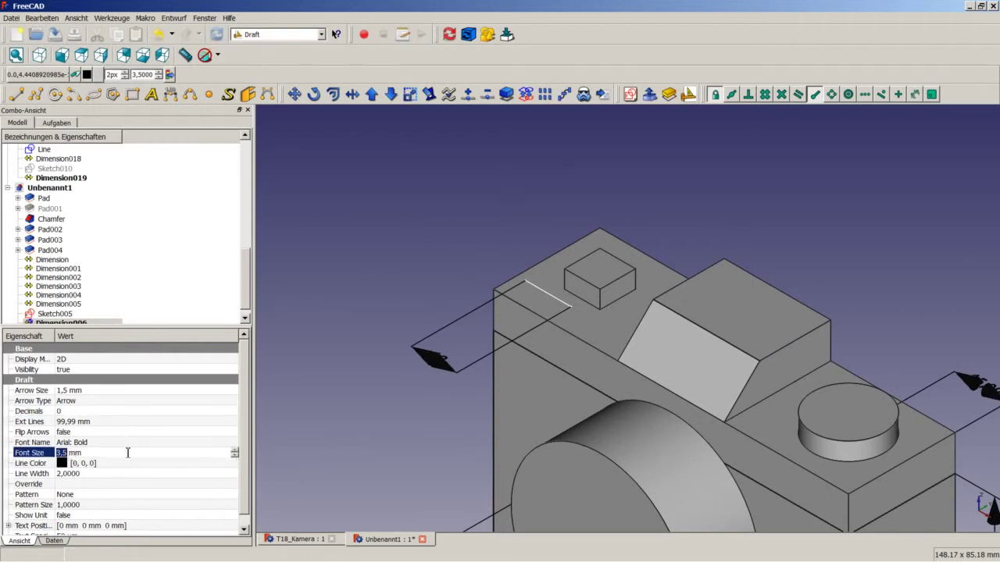
left_click(235, 451)
left_click(235, 451)
left_click(235, 451)
left_click(235, 450)
left_click(237, 464)
left_click(235, 453)
left_click(235, 456)
Set Flip Arrows to true so the arrows sit outside the dimension line.
left_click(76, 432)
left_click(117, 432)
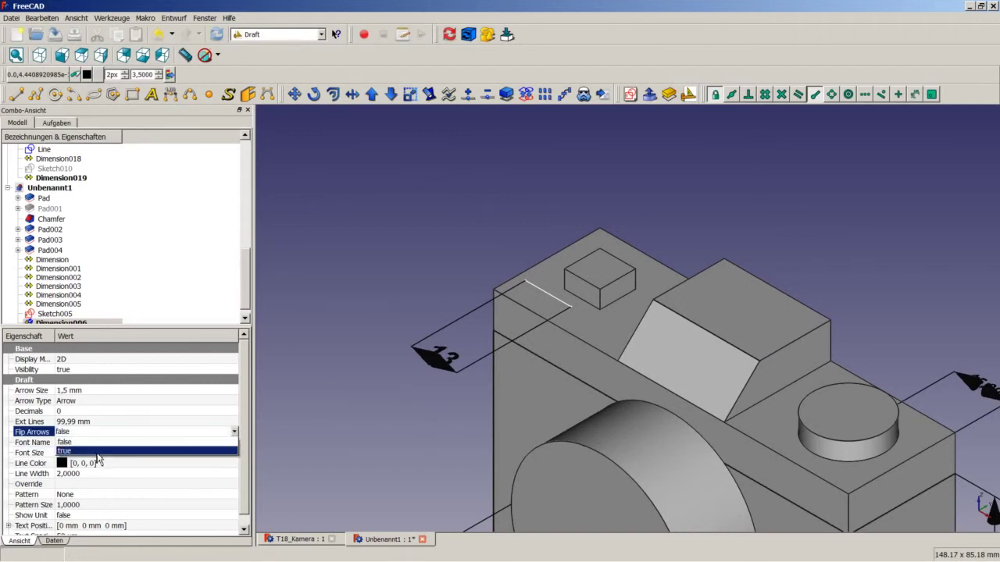
left_click(78, 453)
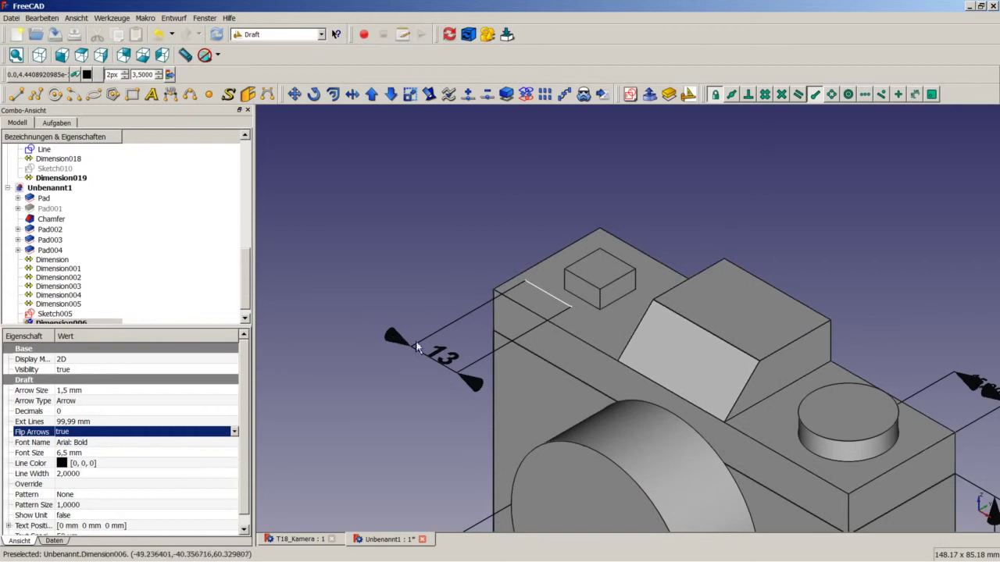
scroll(479, 302, "down", 4)
scroll(473, 305, "up", 2)
scroll(473, 308, "up", 2)
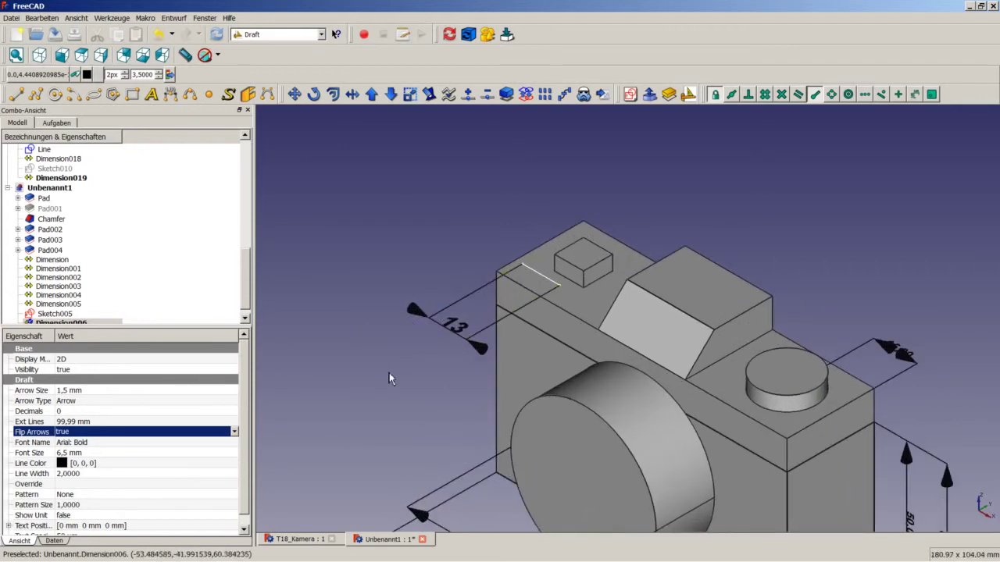
Bring up the T18_Kamera reference and zoom and orbit to inspect its camera.
left_click(293, 539)
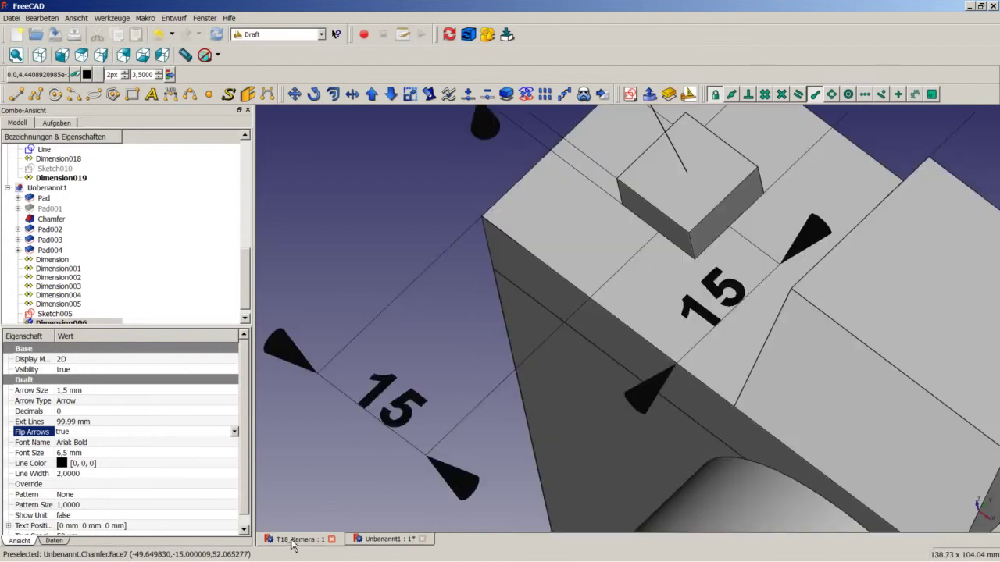
scroll(426, 397, "down", 1)
scroll(429, 400, "down", 3)
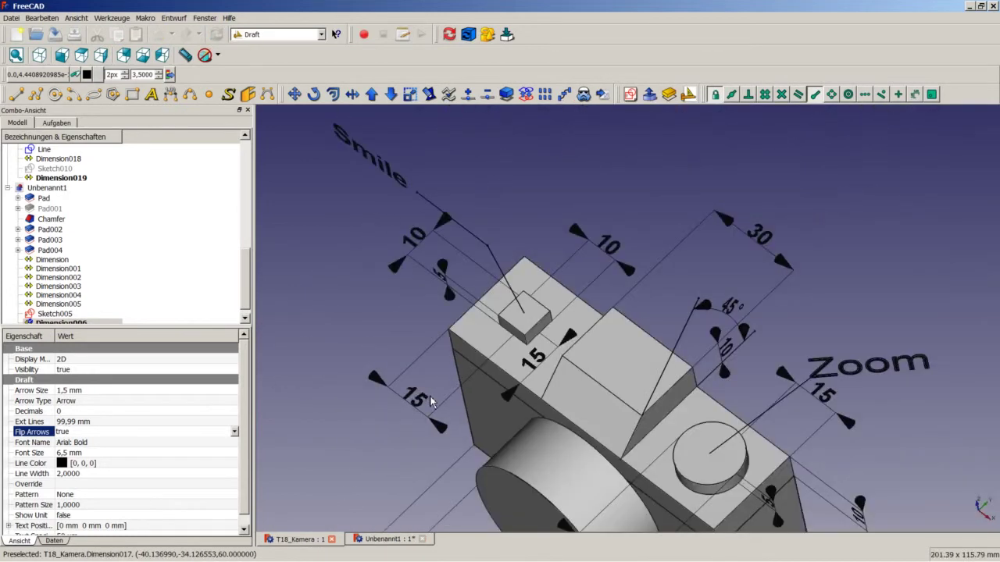
scroll(437, 397, "down", 1)
scroll(447, 397, "down", 1)
scroll(536, 421, "up", 4)
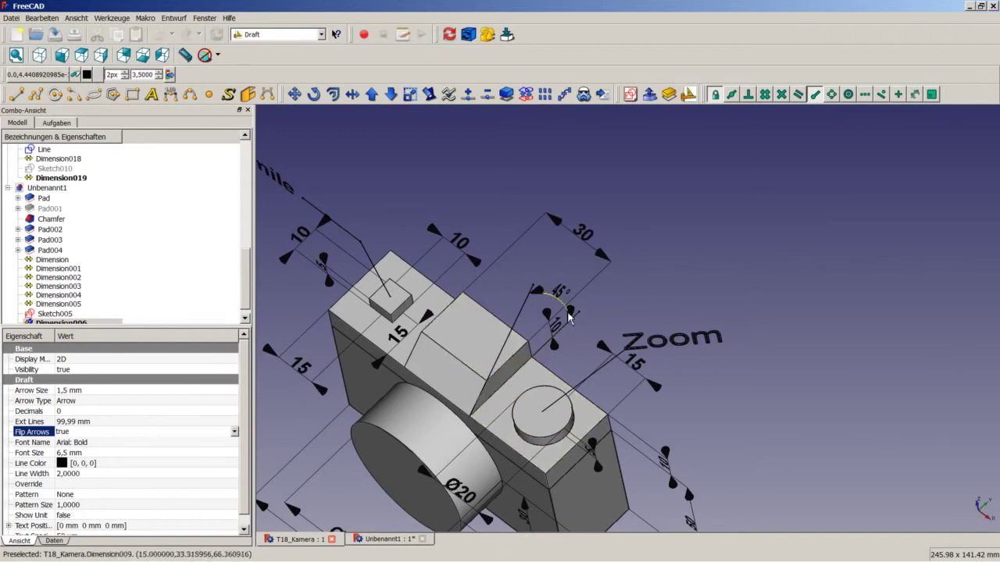
scroll(469, 422, "down", 2)
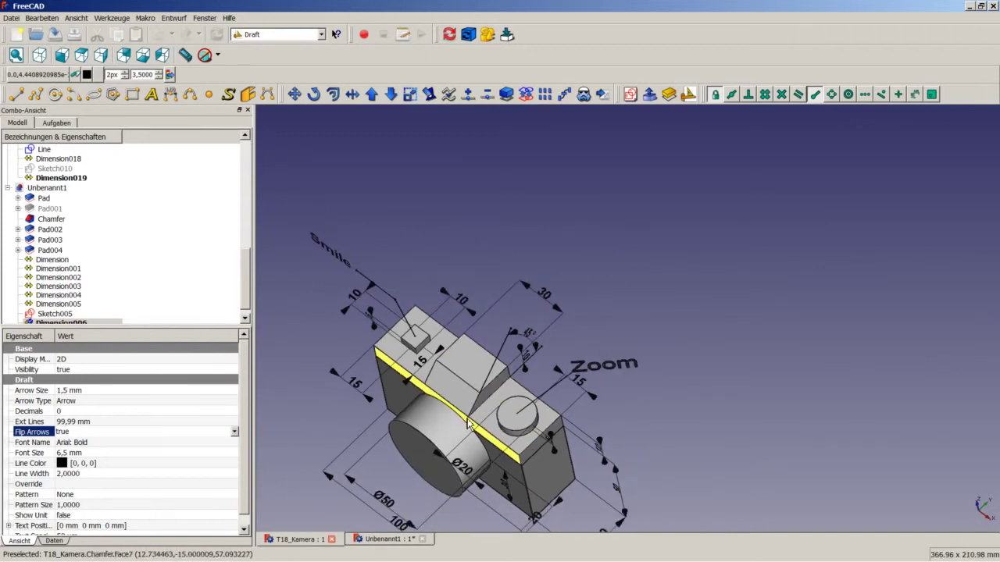
scroll(366, 459, "down", 3)
middle_click_drag(365, 459, 412, 432)
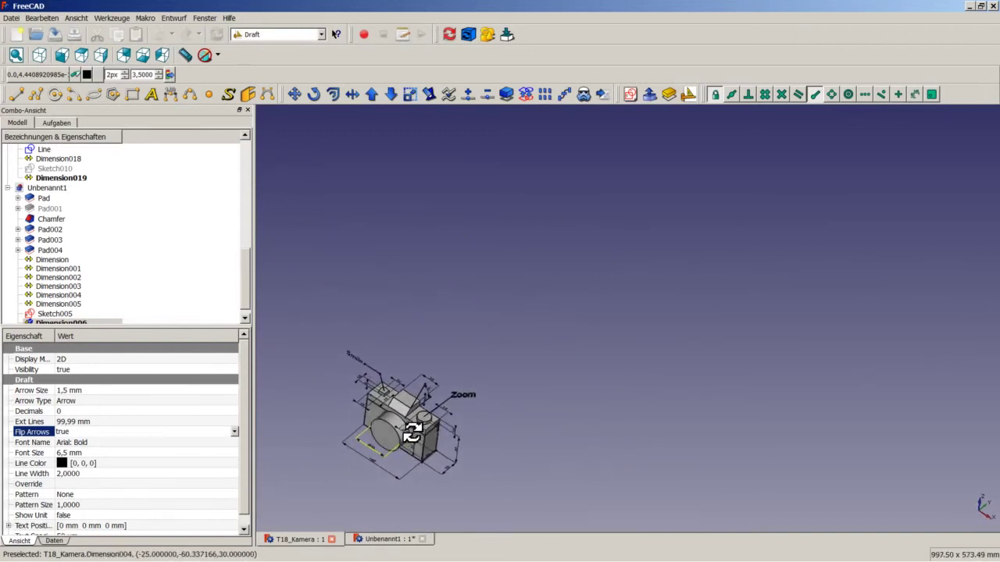
scroll(412, 432, "up", 3)
scroll(372, 461, "up", 3)
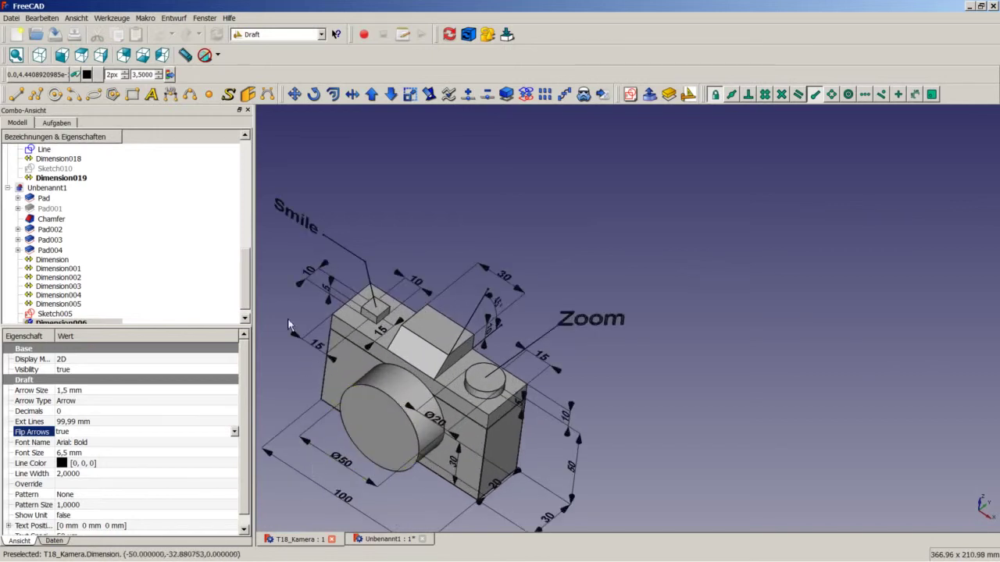
Fit the reference view to the selection, then return to Unbenannt1 and save it.
middle_click_drag(289, 324, 311, 125)
right_click(311, 125)
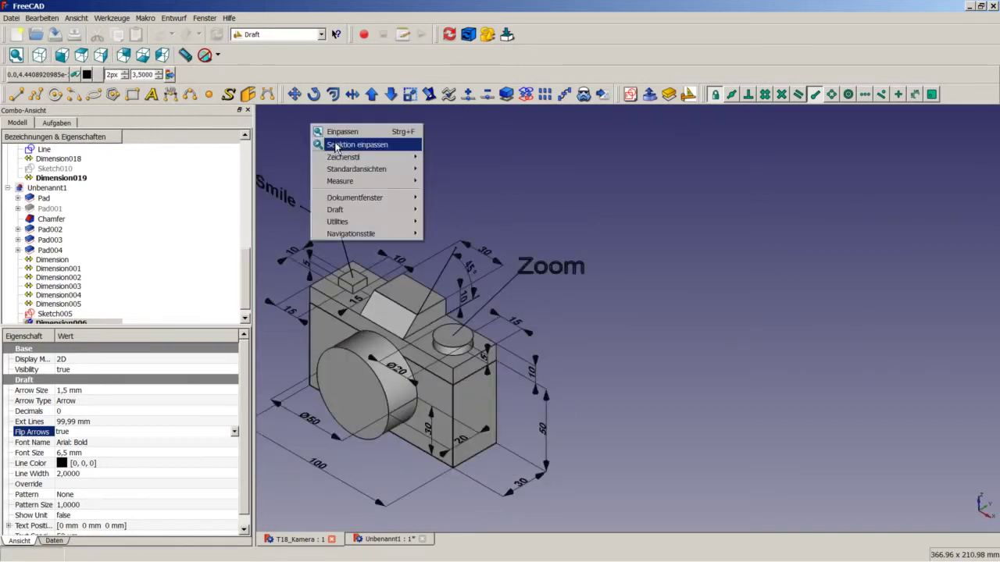
left_click(336, 145)
left_click(369, 543)
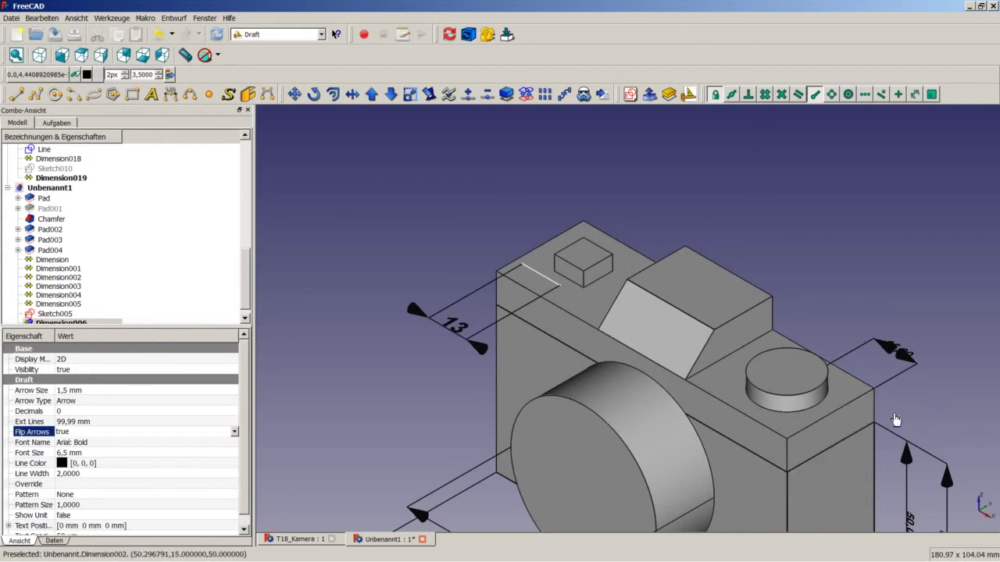
key("ctrl+s")
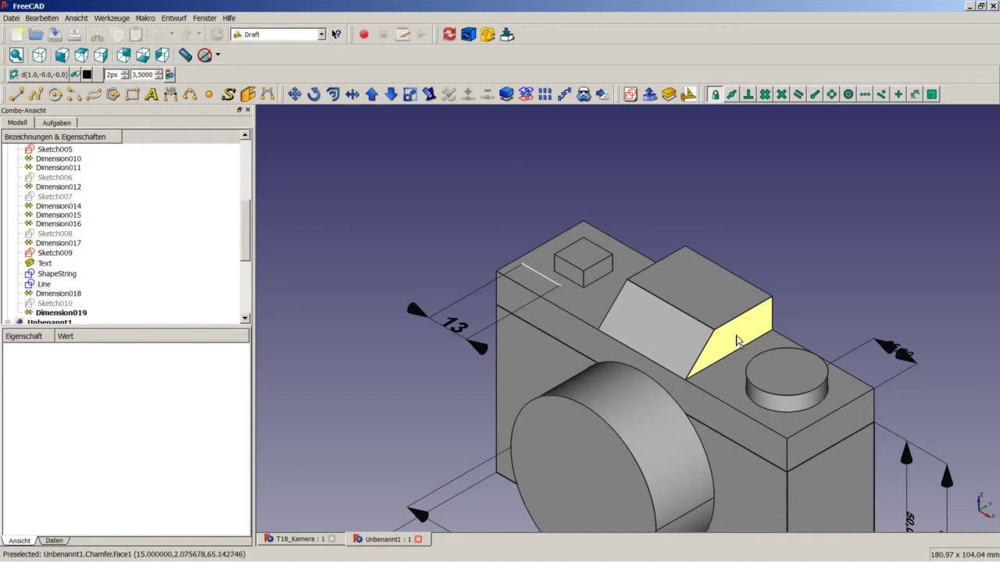
Start a sketch on the chamfer's side face and import the chamfer edge as external geometry.
left_click(737, 342)
left_click(297, 35)
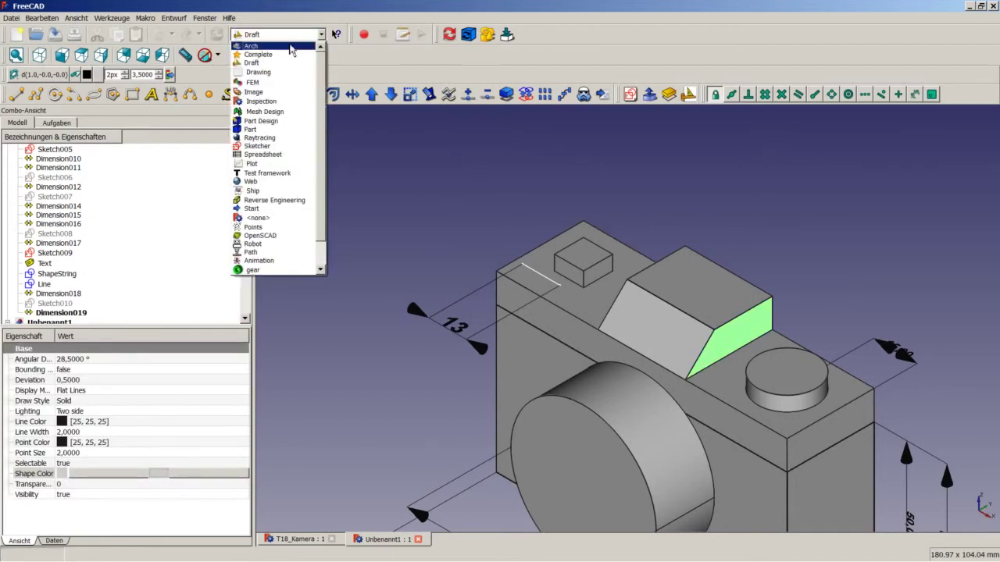
left_click(258, 146)
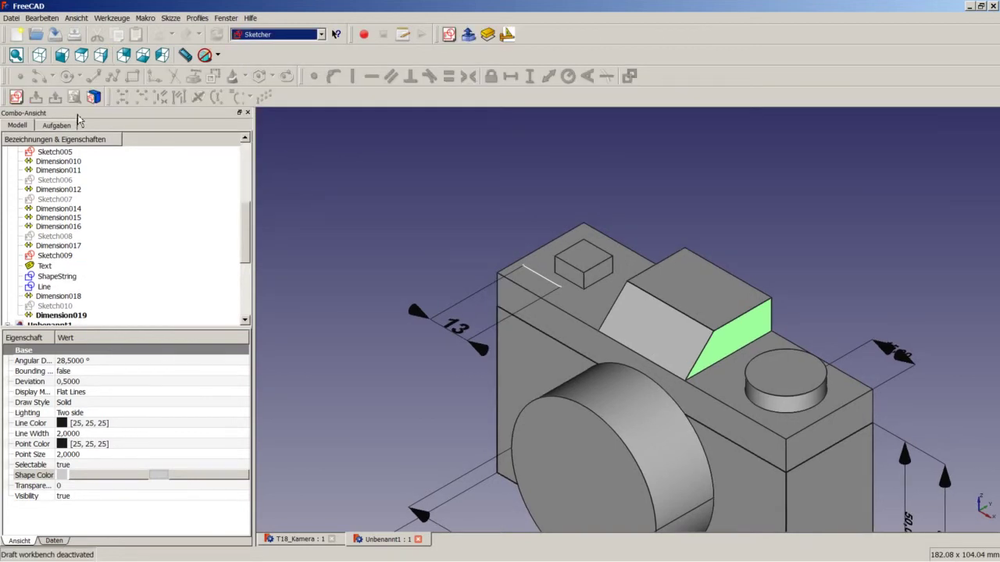
left_click(16, 96)
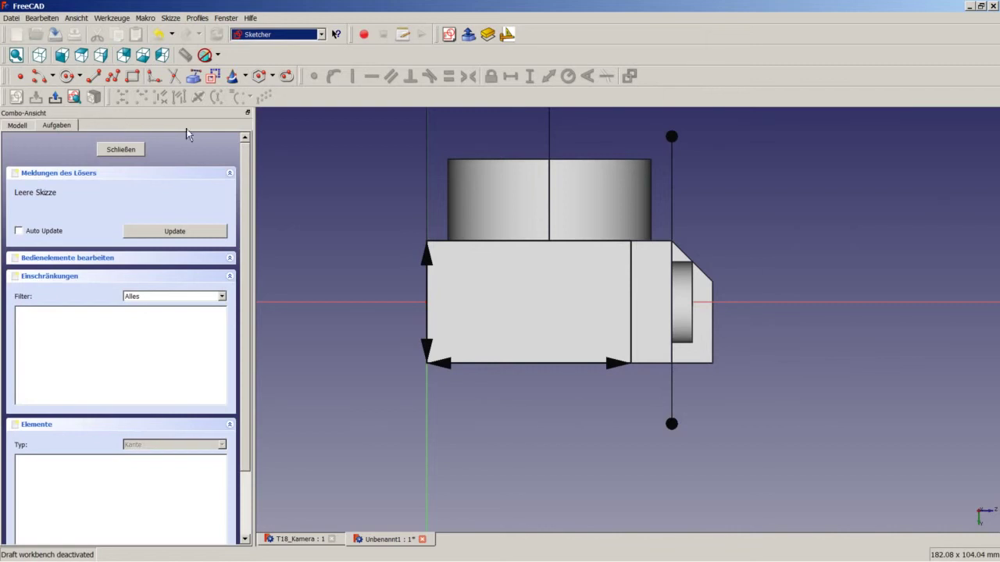
scroll(736, 242, "up", 3)
scroll(719, 242, "up", 1)
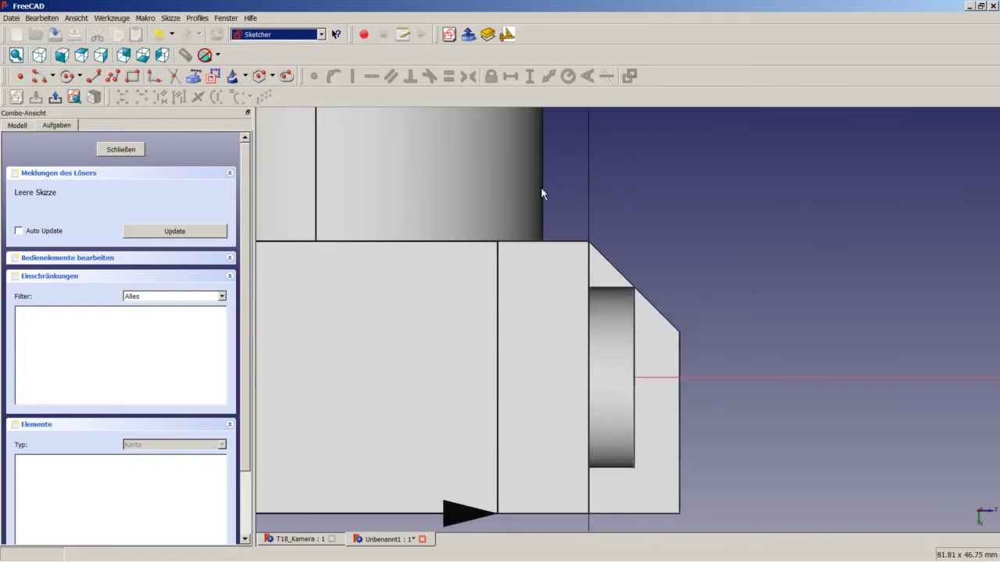
left_click(196, 81)
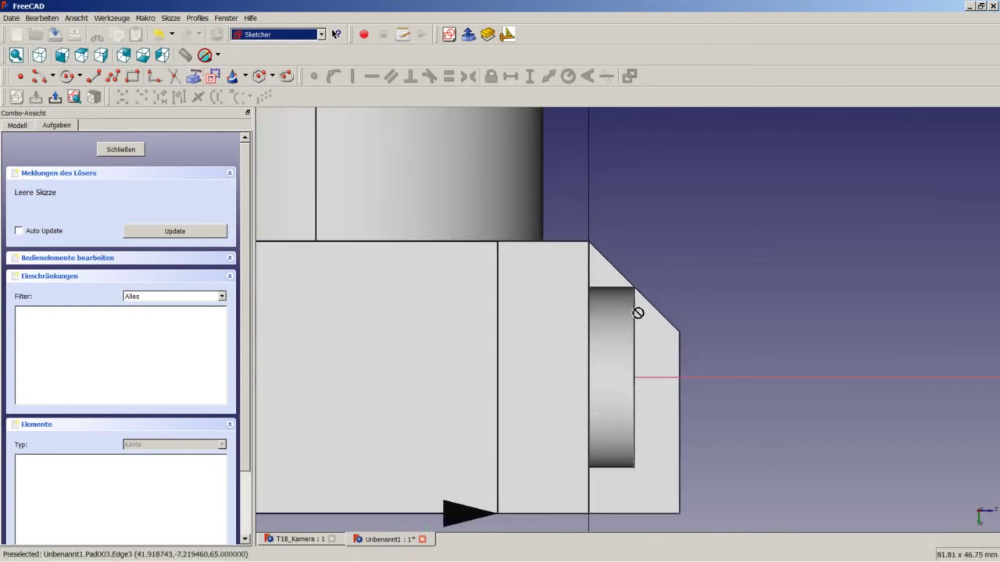
left_click(653, 309)
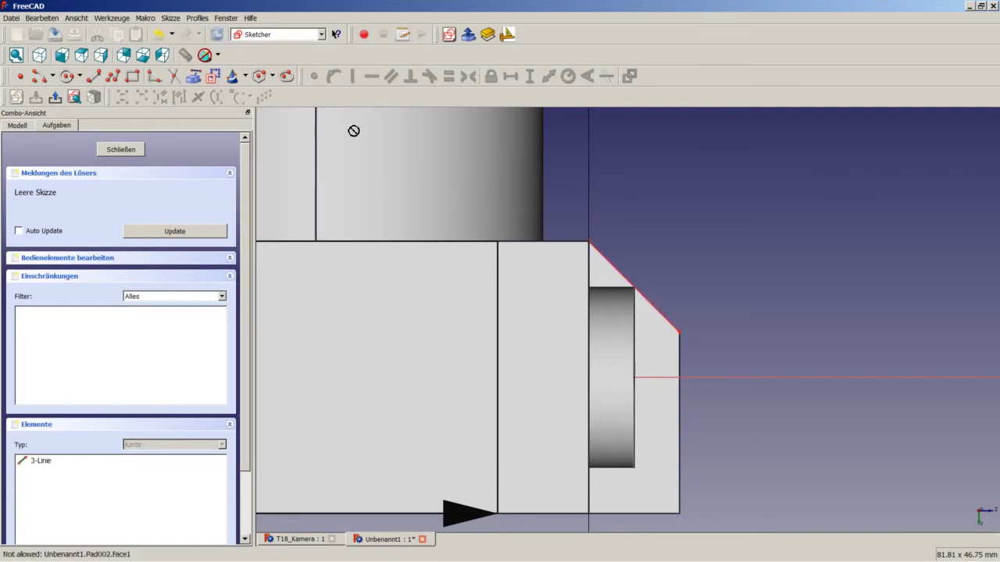
Draw a two-line polyline from the lower corner through the chamfer vertex to the bottom point.
left_click(114, 76)
scroll(739, 488, "down", 5)
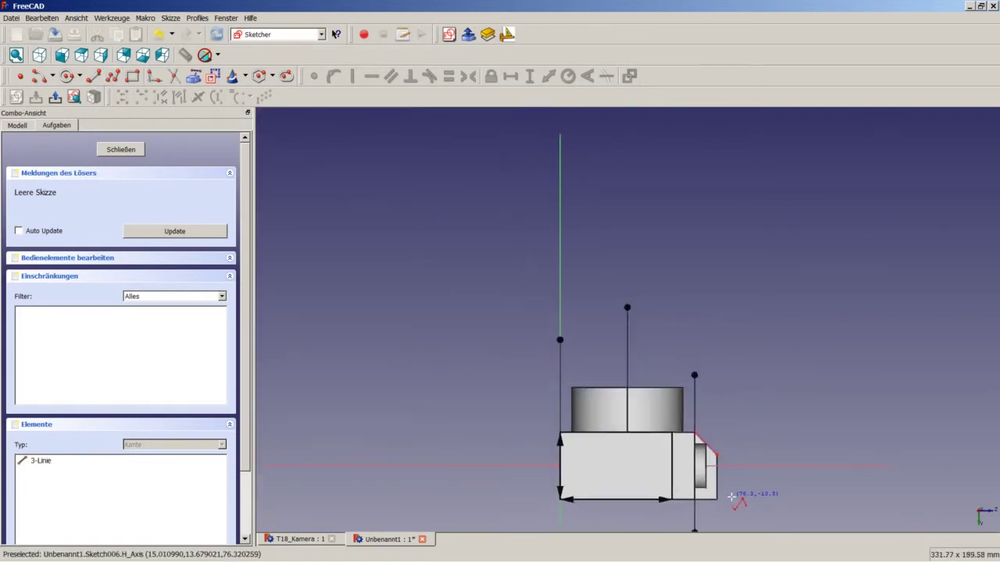
key("ctrl+Tab")
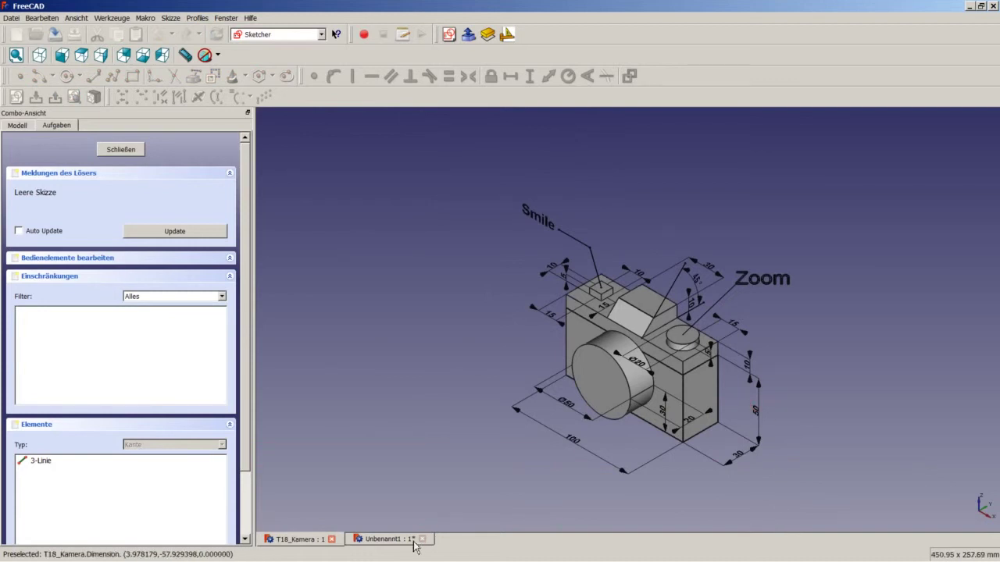
left_click(395, 539)
scroll(739, 485, "up", 2)
scroll(742, 490, "up", 3)
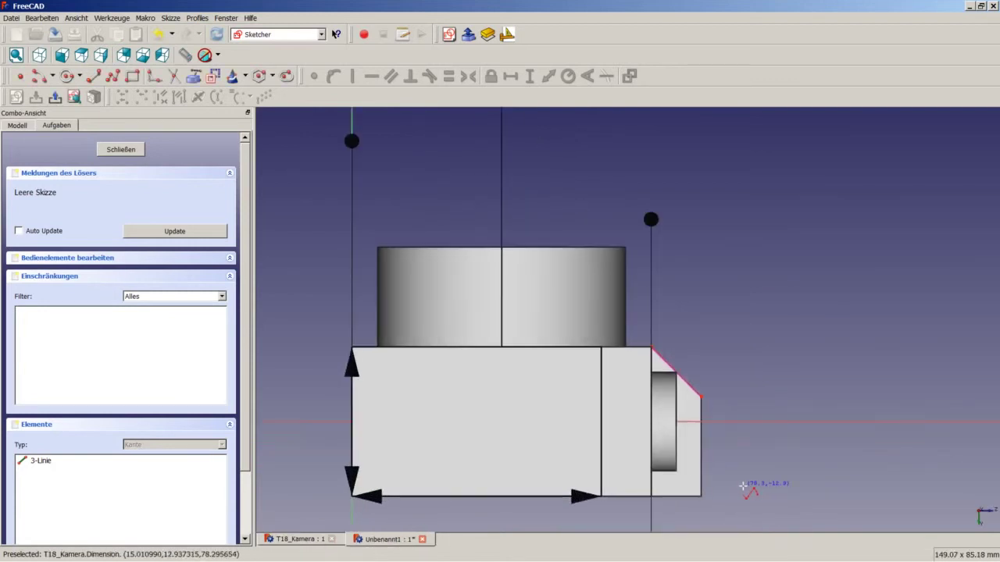
left_click(780, 516)
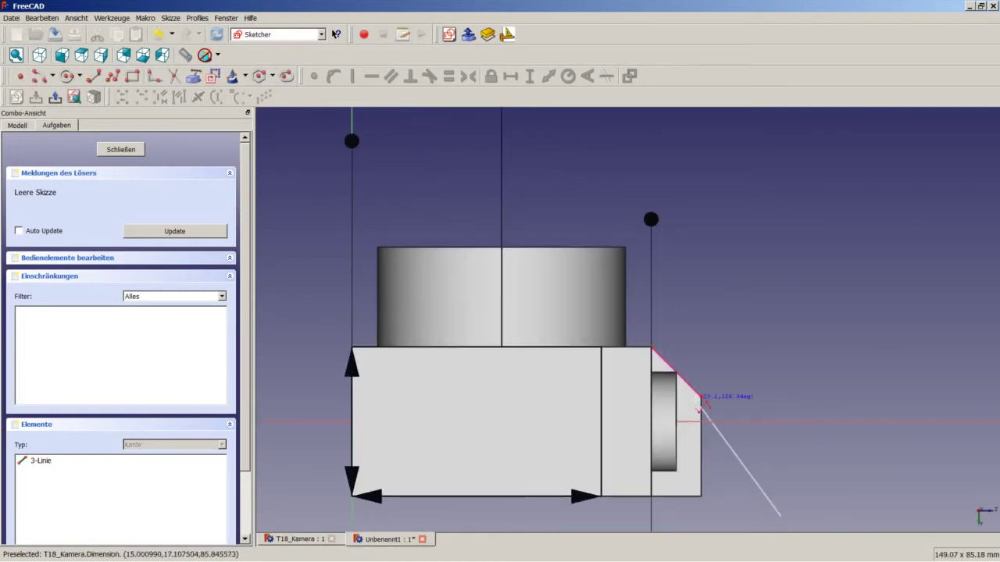
left_click(700, 398)
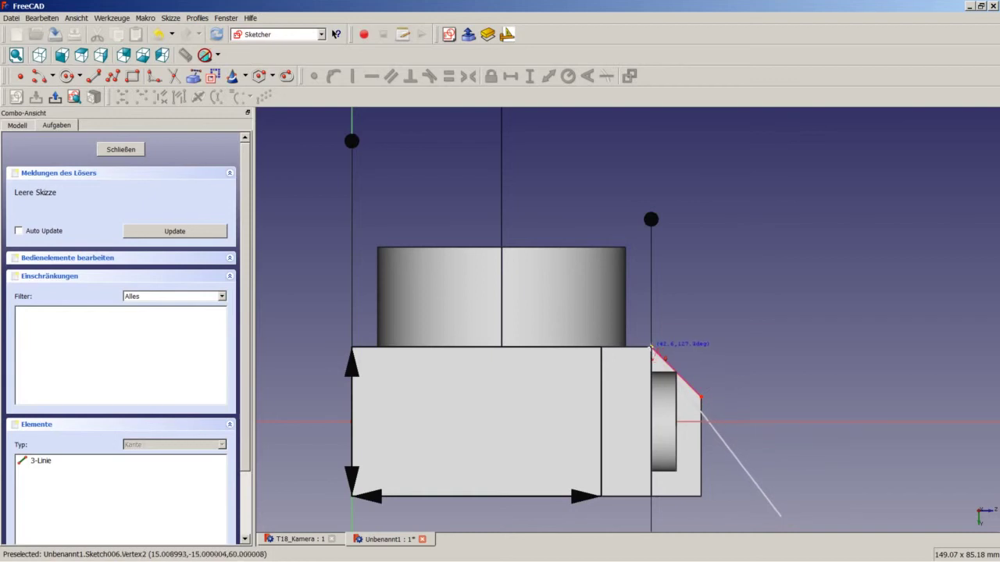
left_click(651, 348)
scroll(656, 519, "down", 3)
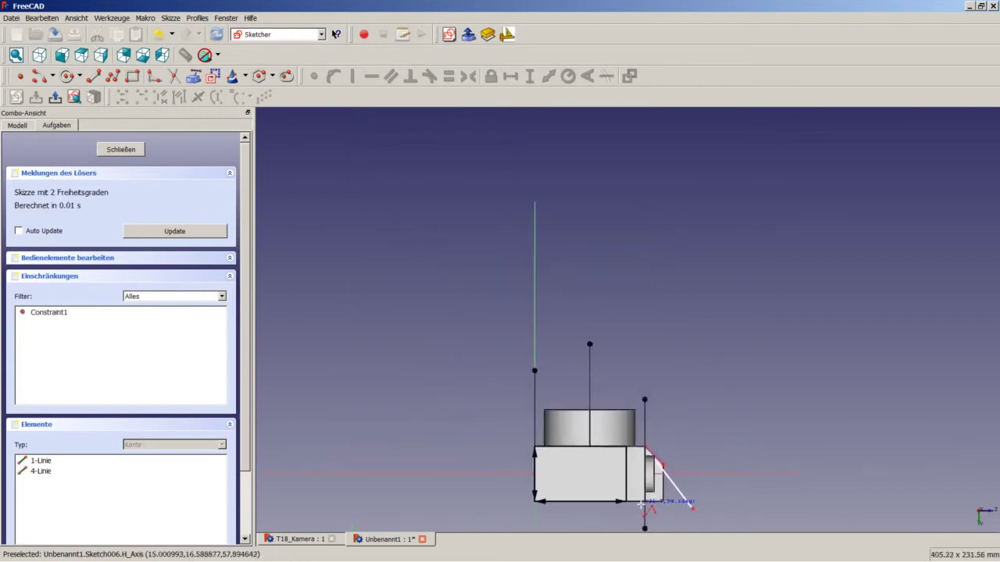
scroll(650, 522, "up", 1)
scroll(650, 522, "up", 1)
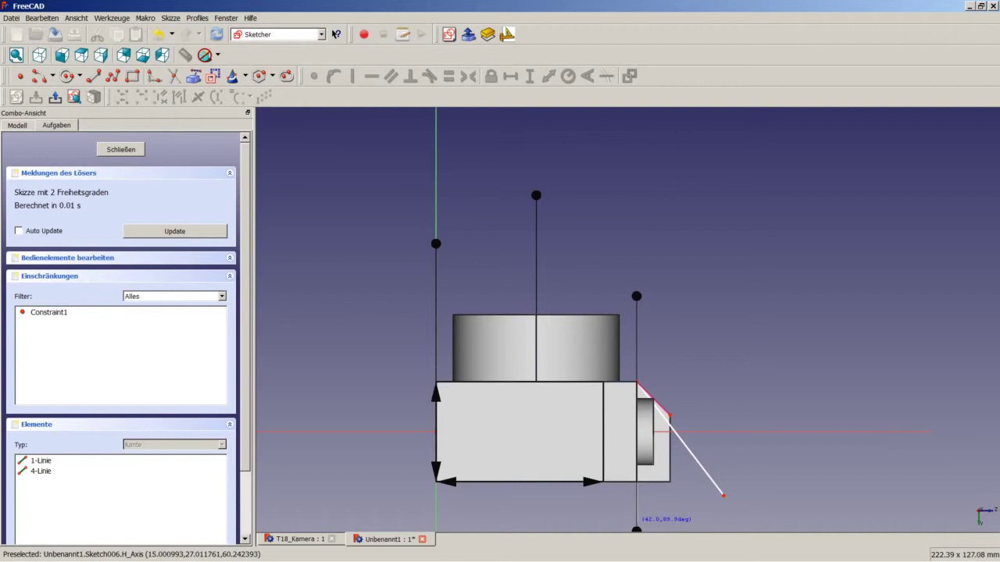
left_click(637, 521)
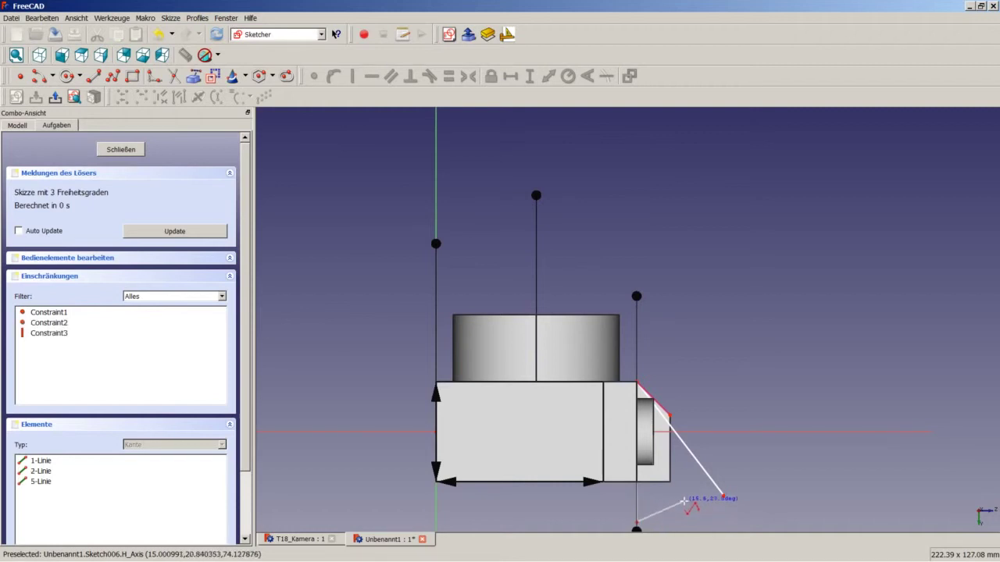
right_click(684, 501)
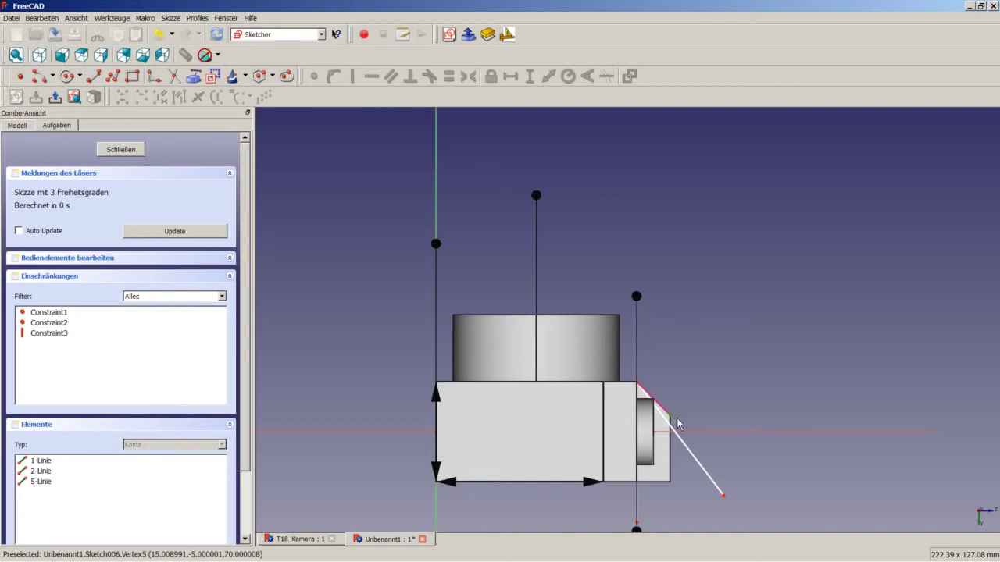
Make the slanted line tangent to the chamfer edge and close the sketch.
left_click(685, 450)
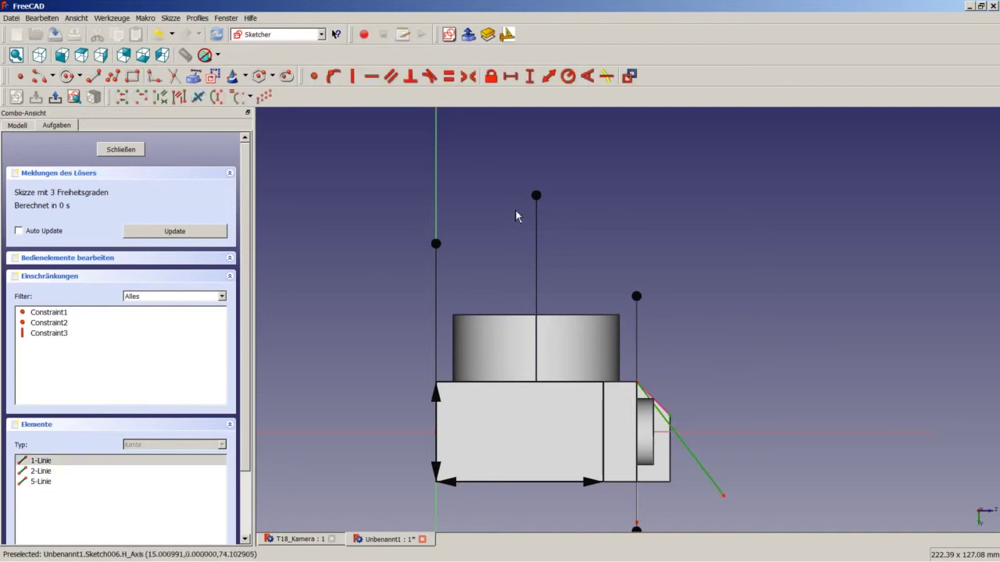
left_click(332, 76)
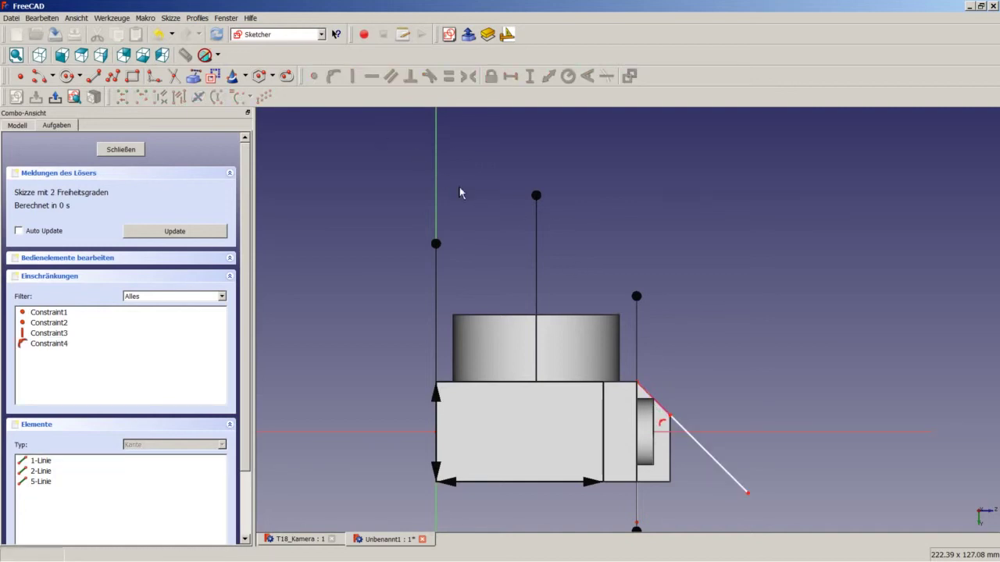
left_click(121, 150)
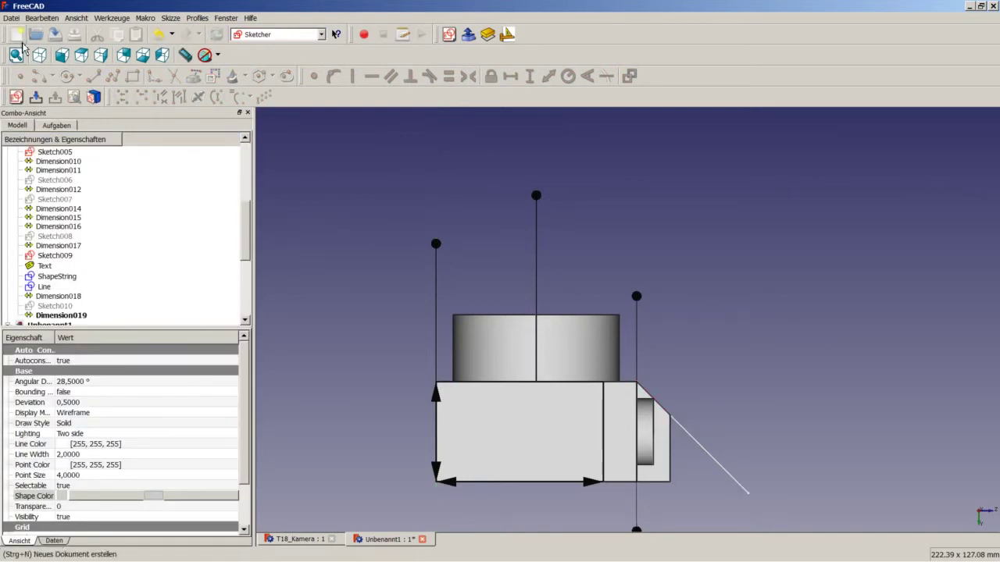
In isometric view, place a 45,00 Draft angular dimension between the slanted Sketch006 line and the chamfer line.
left_click(39, 54)
scroll(856, 250, "up", 2)
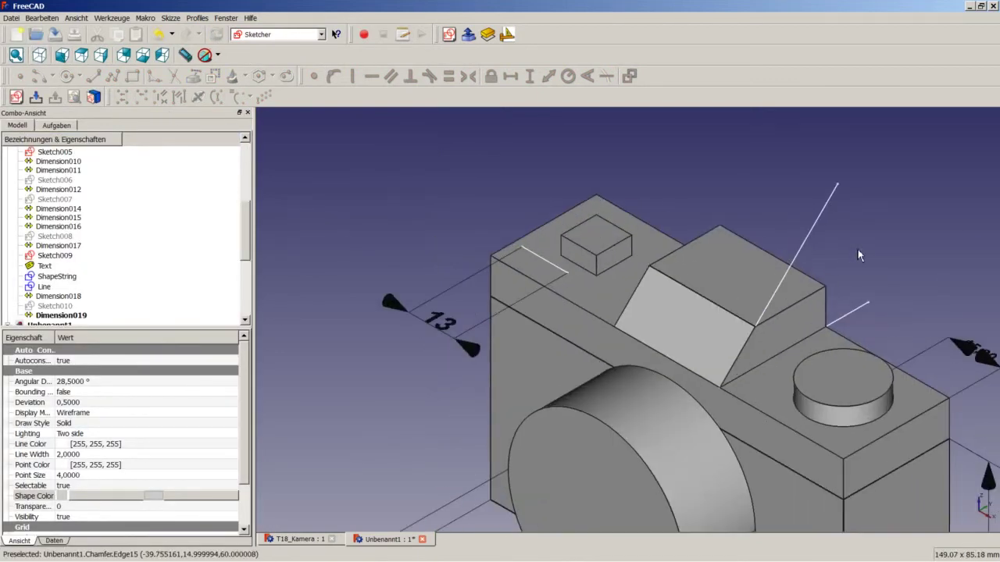
left_click(277, 34)
left_click(258, 63)
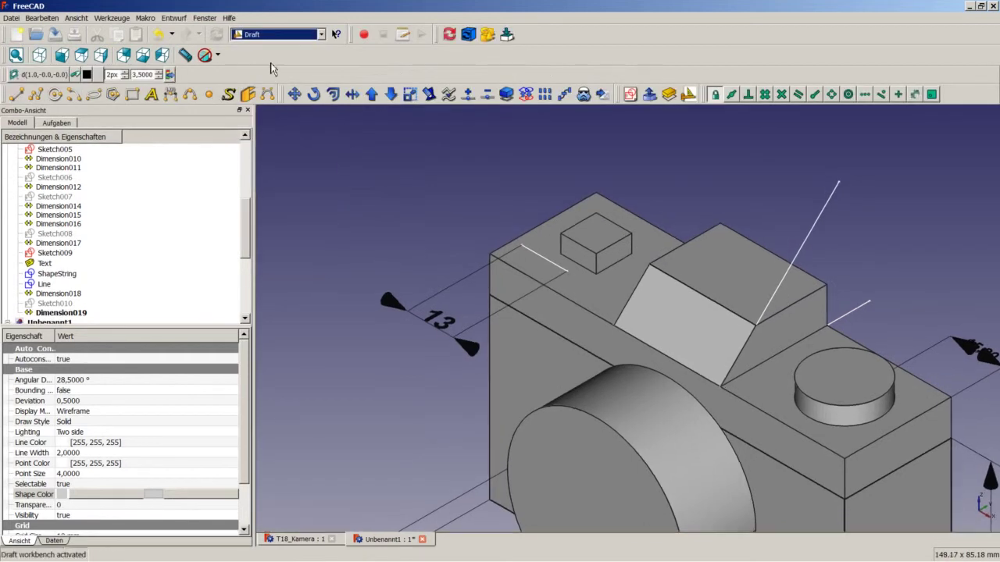
left_click(170, 98)
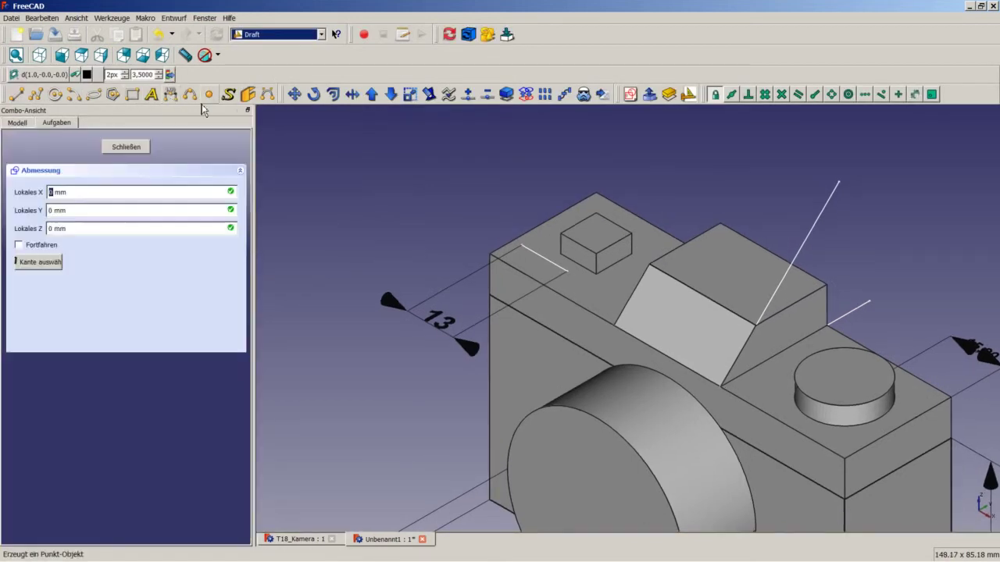
left_click(128, 149)
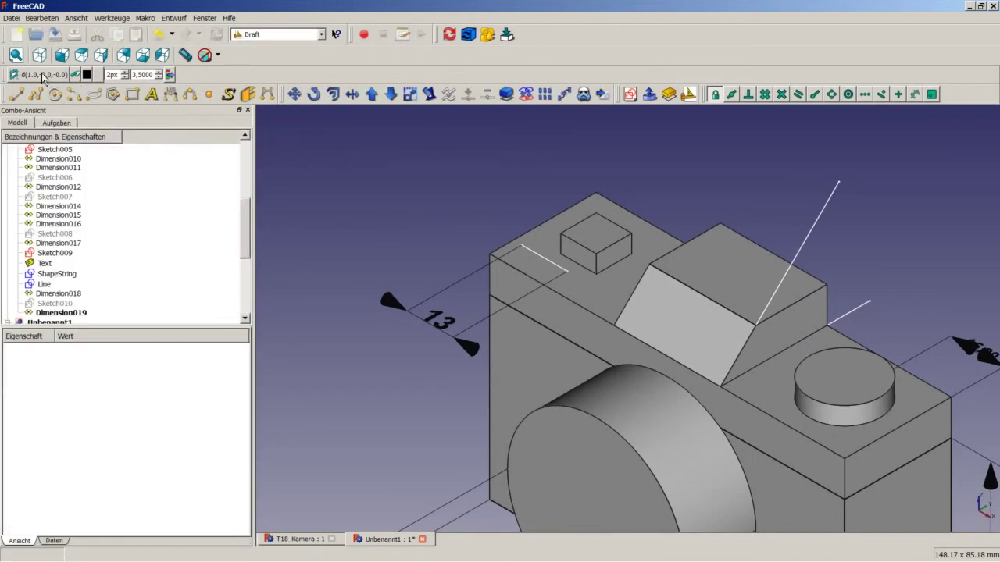
left_click(761, 332)
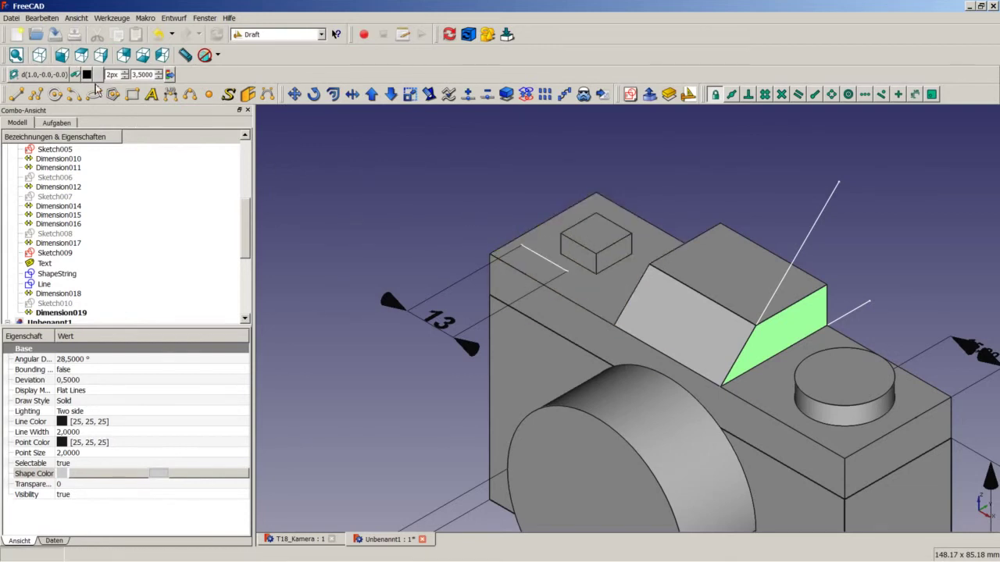
left_click(343, 224)
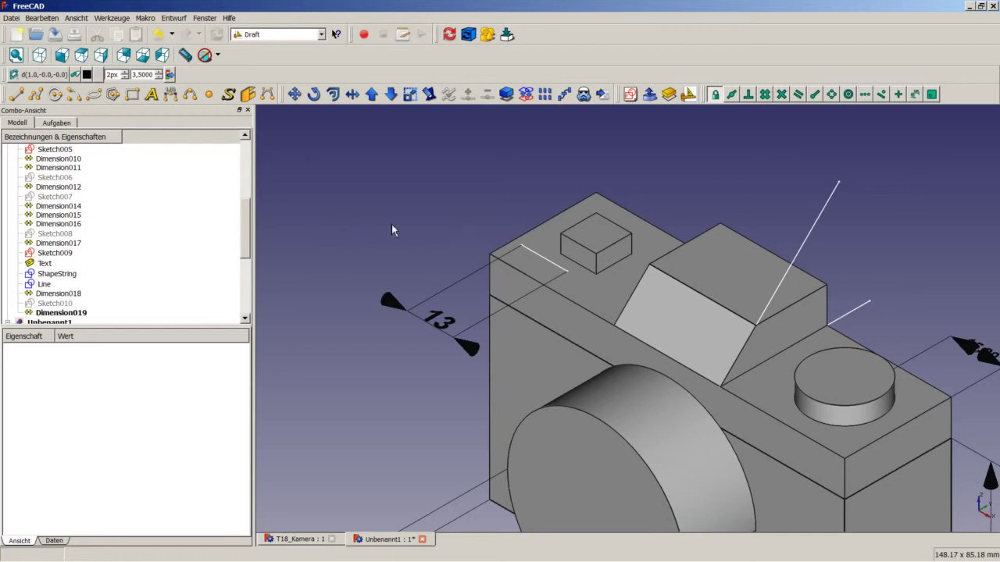
left_click(170, 94)
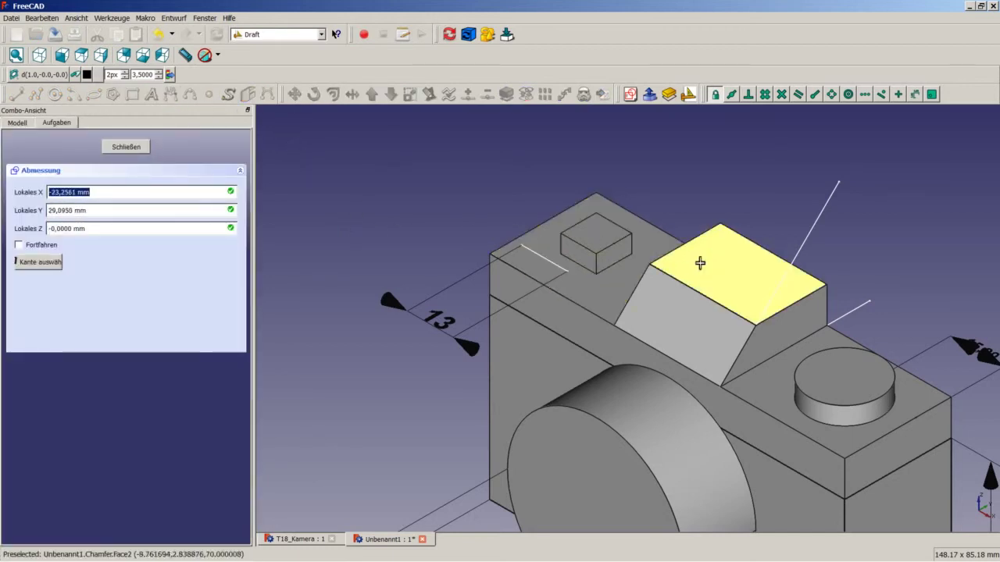
key("e")
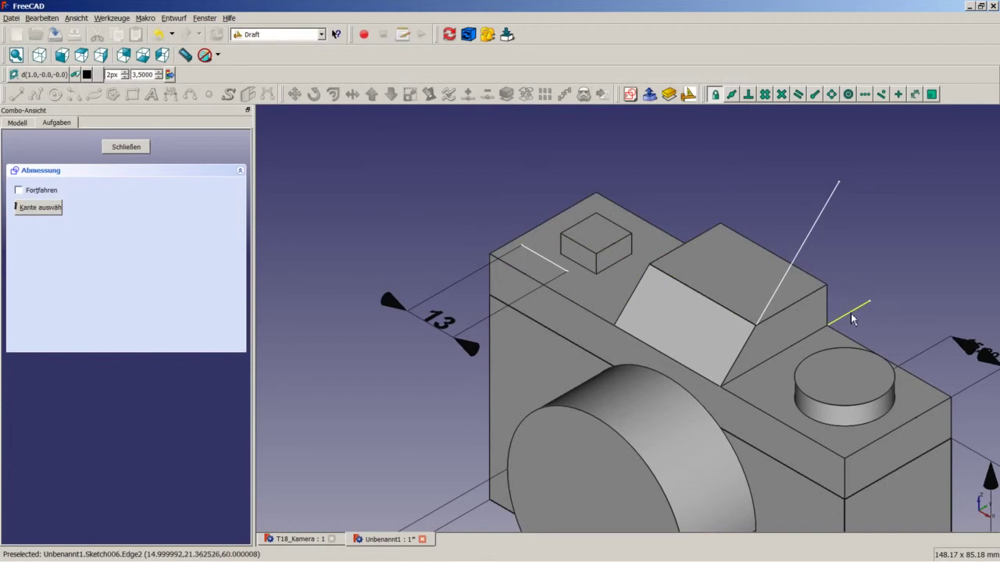
left_click(821, 225)
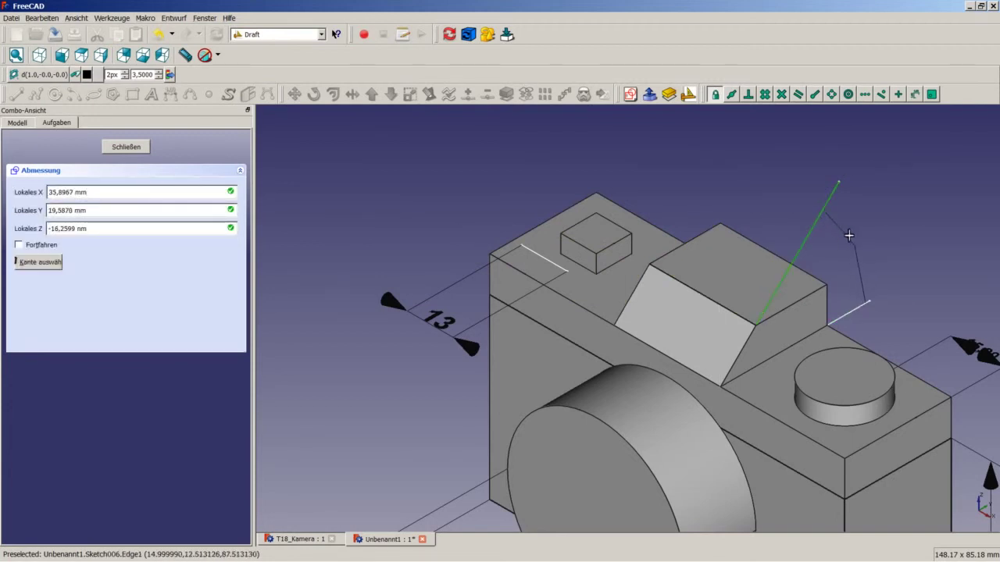
left_click(848, 237)
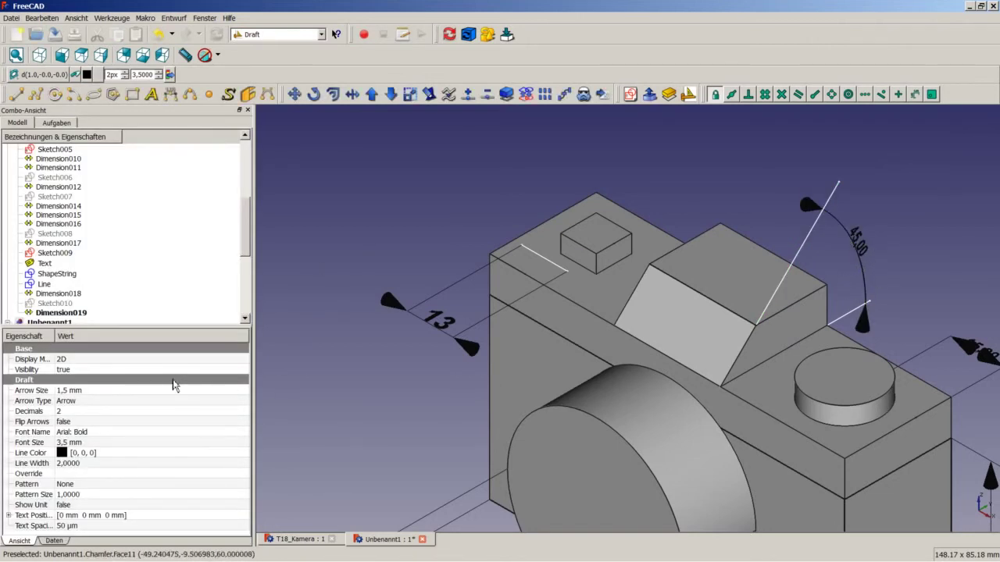
Set the angle dimension to 0 decimals, Flip Arrows true and Show Unit true, reading 45°.
left_click(62, 542)
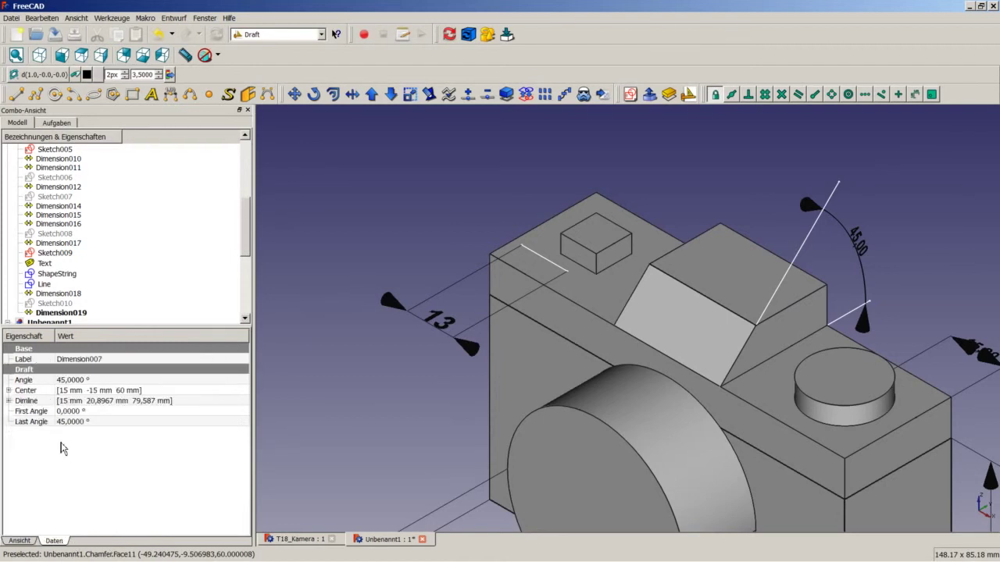
left_click(21, 542)
left_click(80, 414)
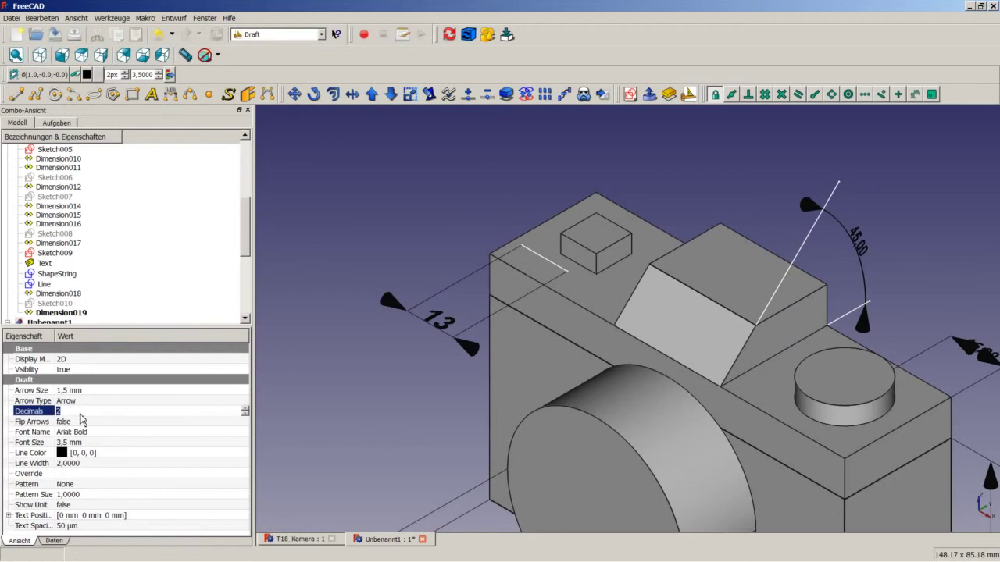
left_click(246, 413)
left_click(245, 414)
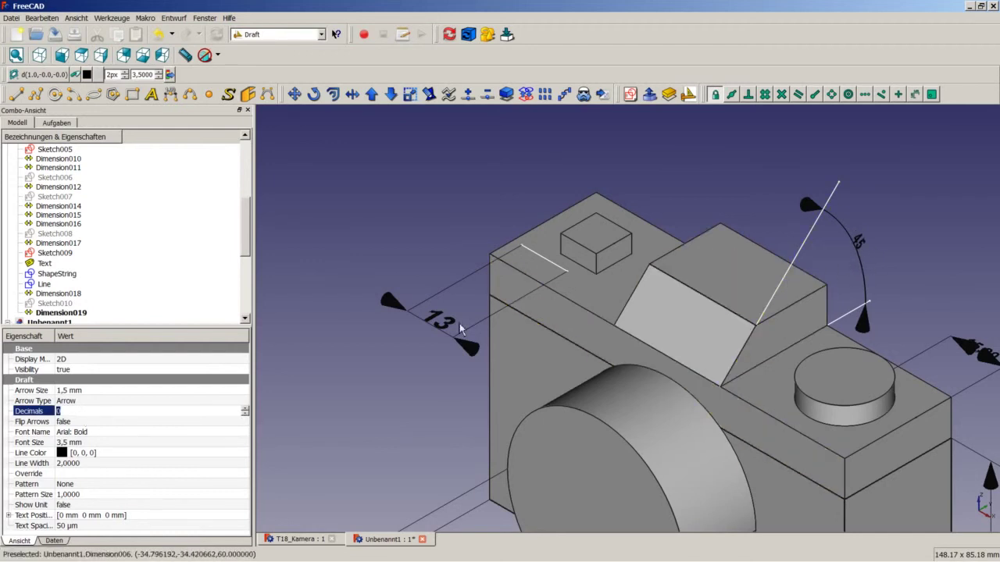
left_click(84, 422)
left_click(90, 450)
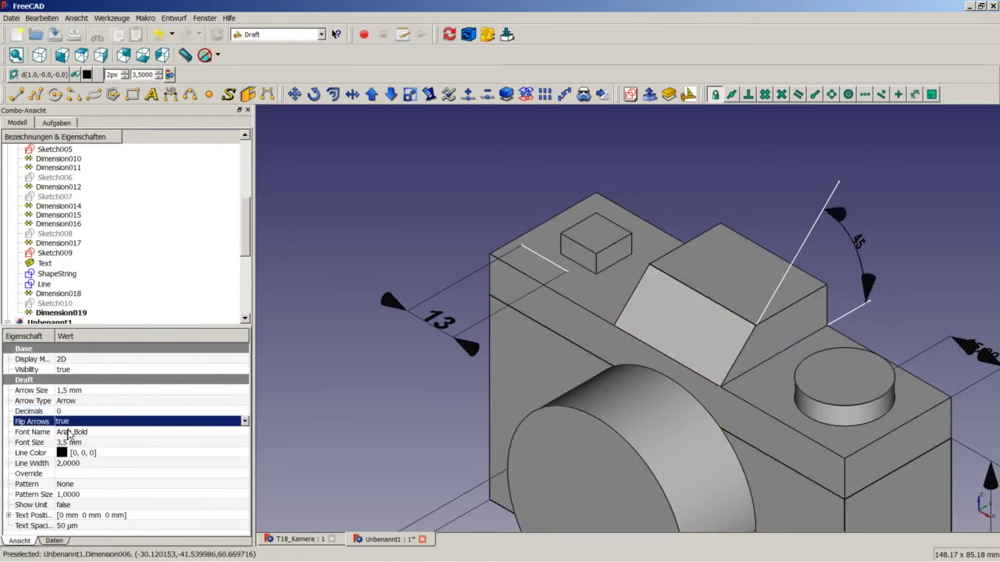
left_click(78, 505)
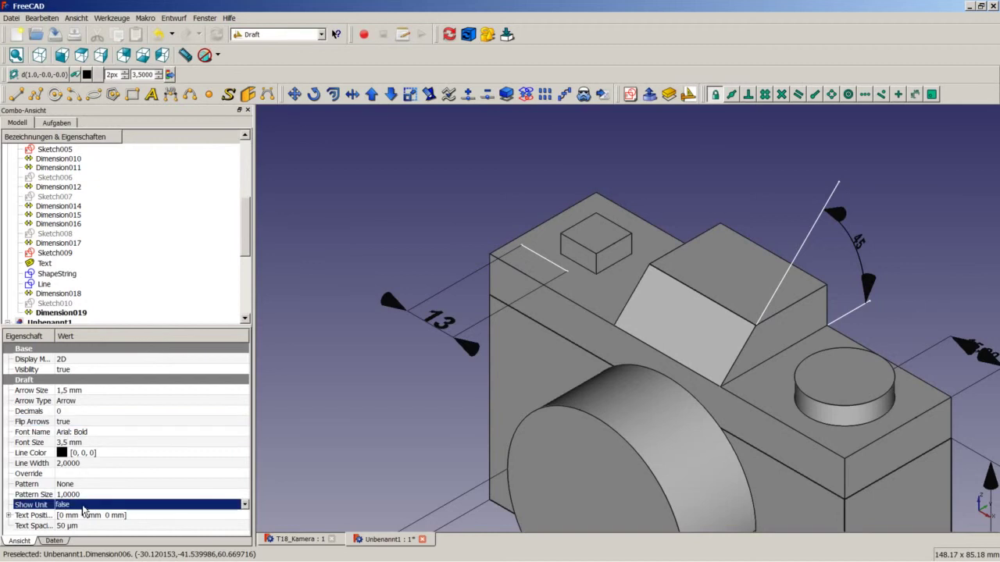
left_click(83, 506)
left_click(91, 526)
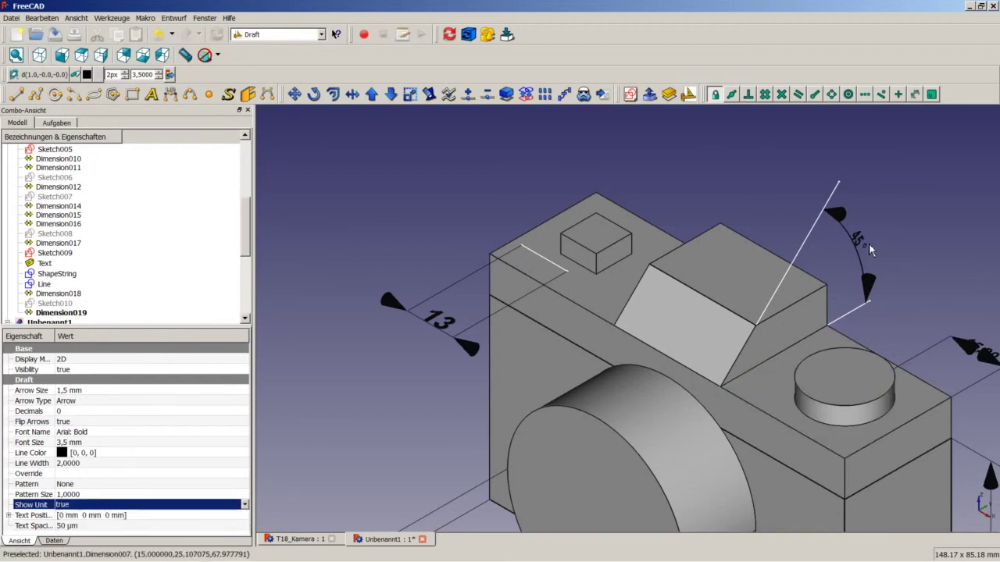
left_click(881, 214)
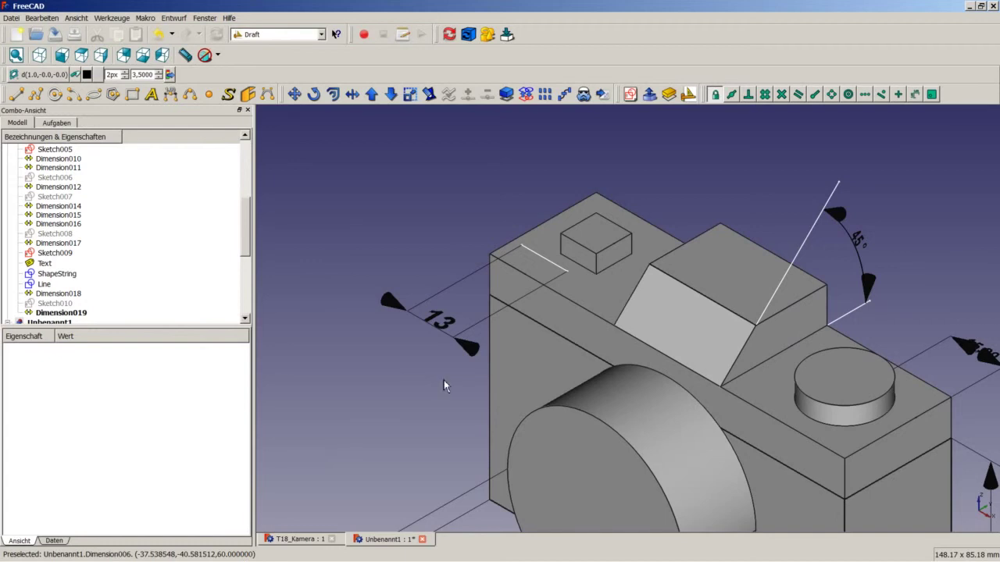
Edit Sketch006 to pull the slanted line's end inward, then close it and view isometric.
scroll(449, 374, "down", 2)
scroll(476, 360, "down", 2)
scroll(683, 256, "up", 1)
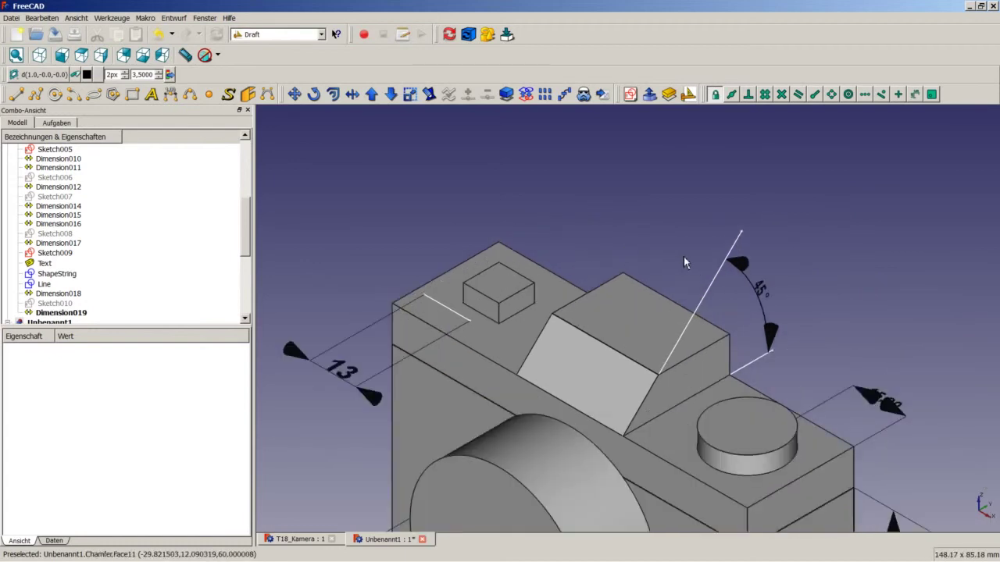
scroll(765, 303, "up", 1)
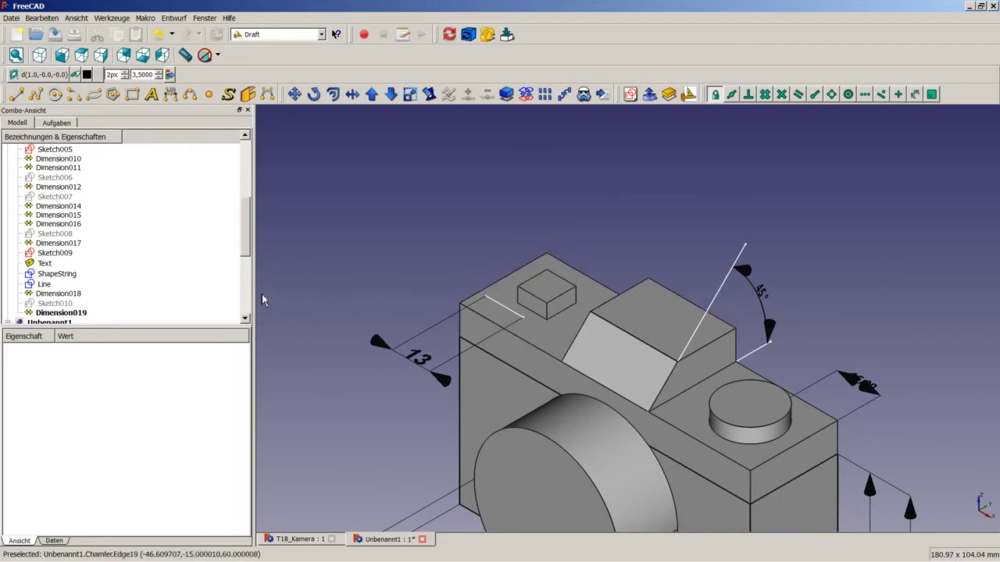
left_click_drag(249, 249, 248, 314)
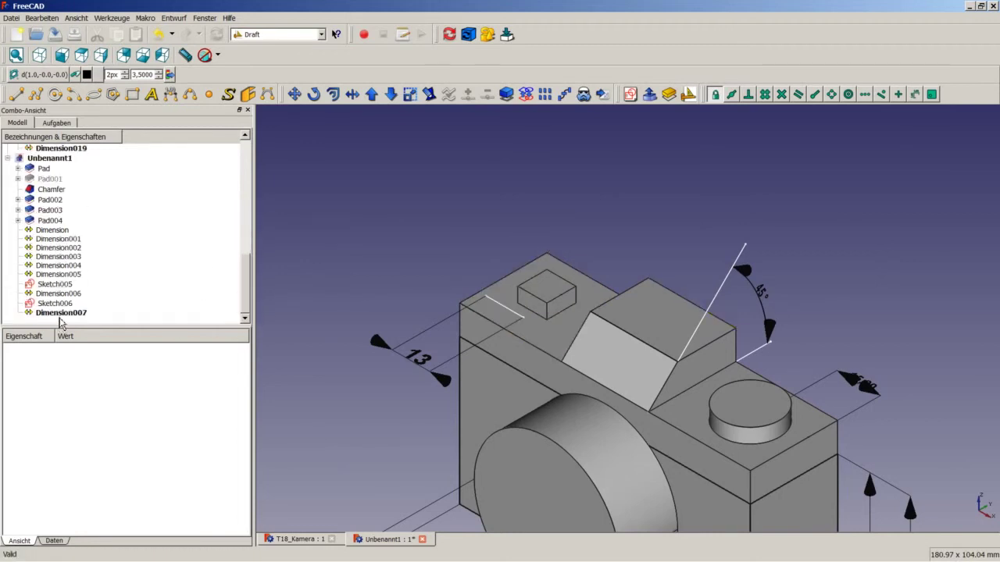
left_click(62, 303)
right_click(63, 305)
left_click(81, 314)
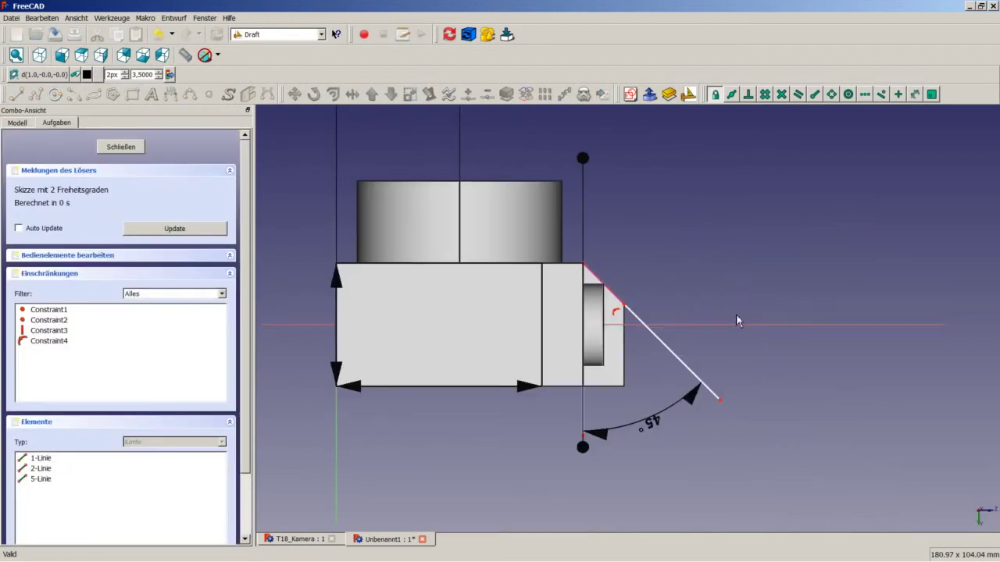
left_click_drag(735, 372, 710, 349)
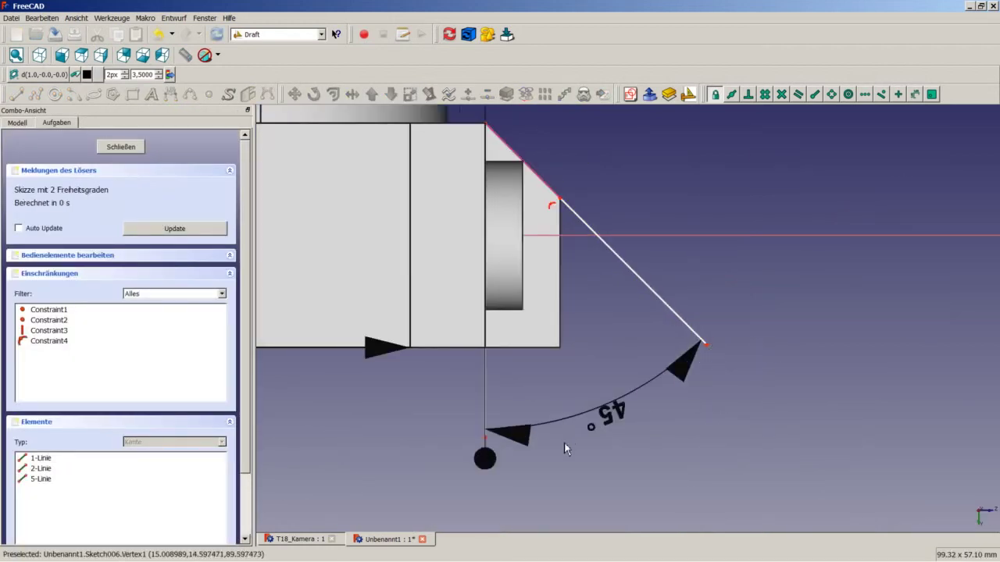
left_click(109, 148)
left_click(45, 55)
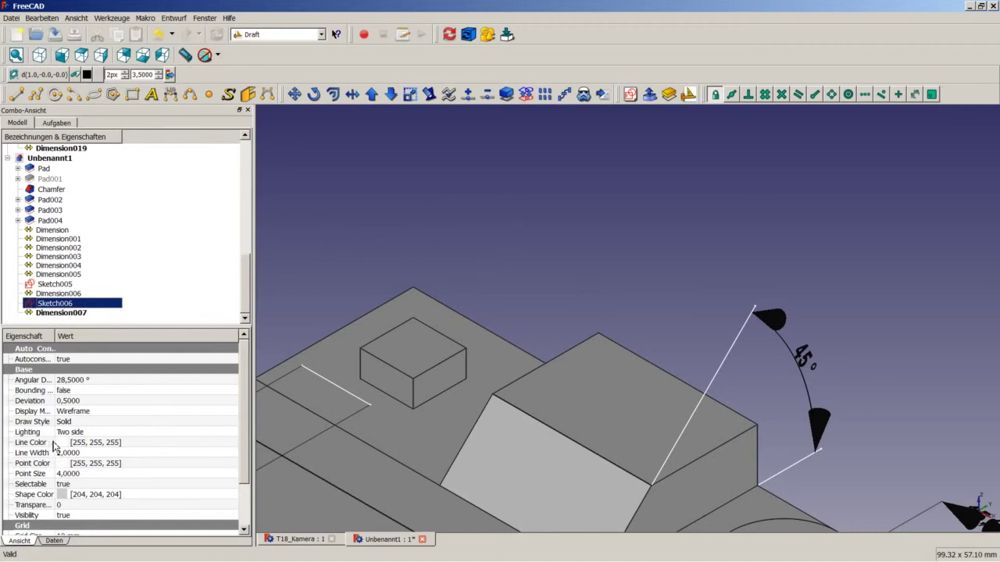
Set Sketch006's Line Color to black.
left_click(82, 443)
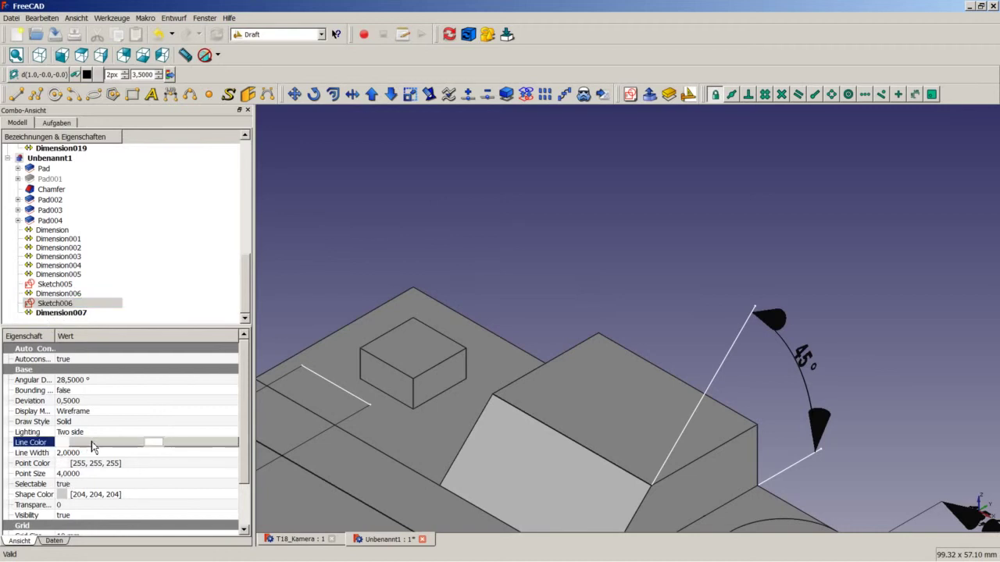
left_click(100, 445)
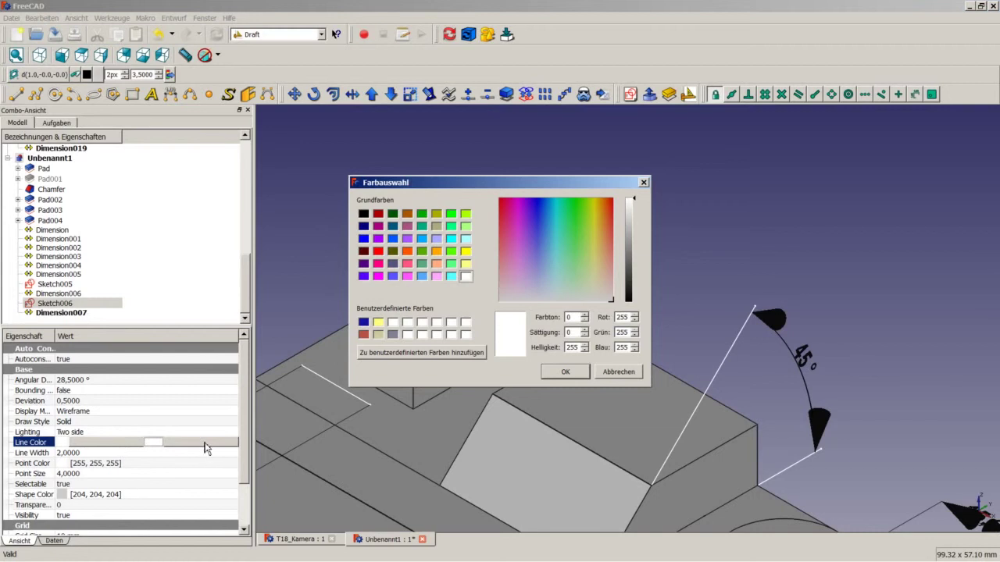
left_click(364, 217)
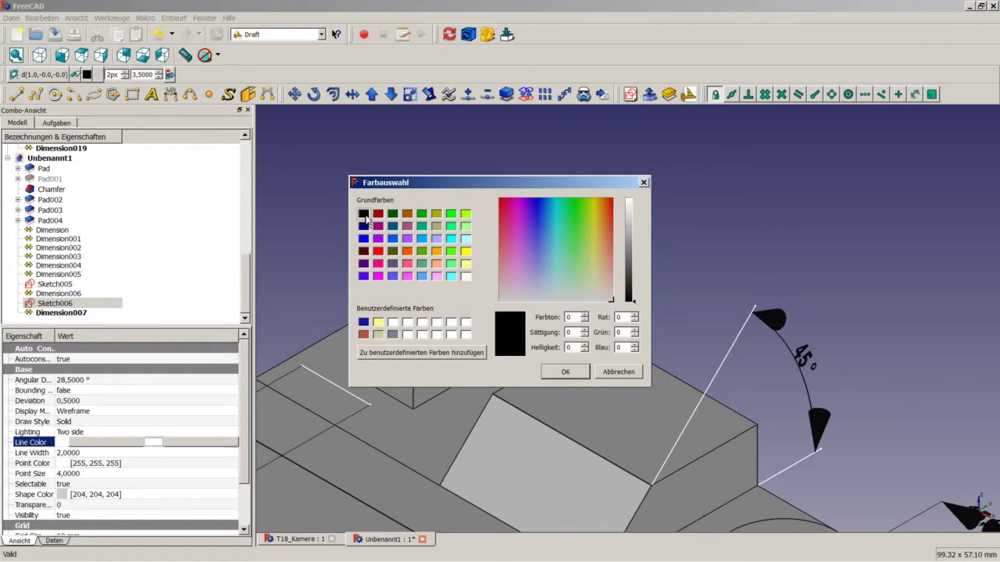
left_click(565, 372)
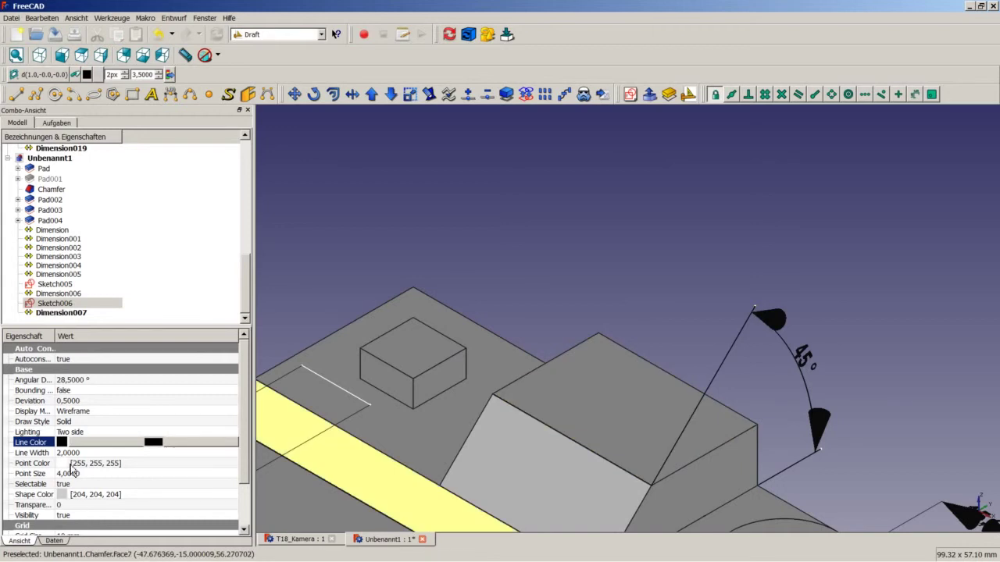
Set Sketch006's Point Color to black as well.
left_click(71, 464)
left_click(82, 467)
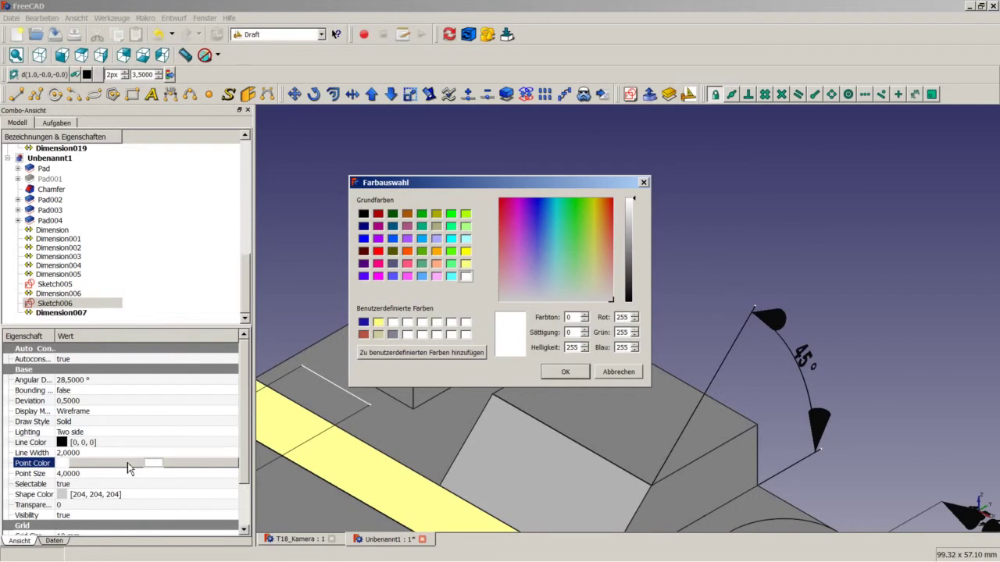
left_click(364, 213)
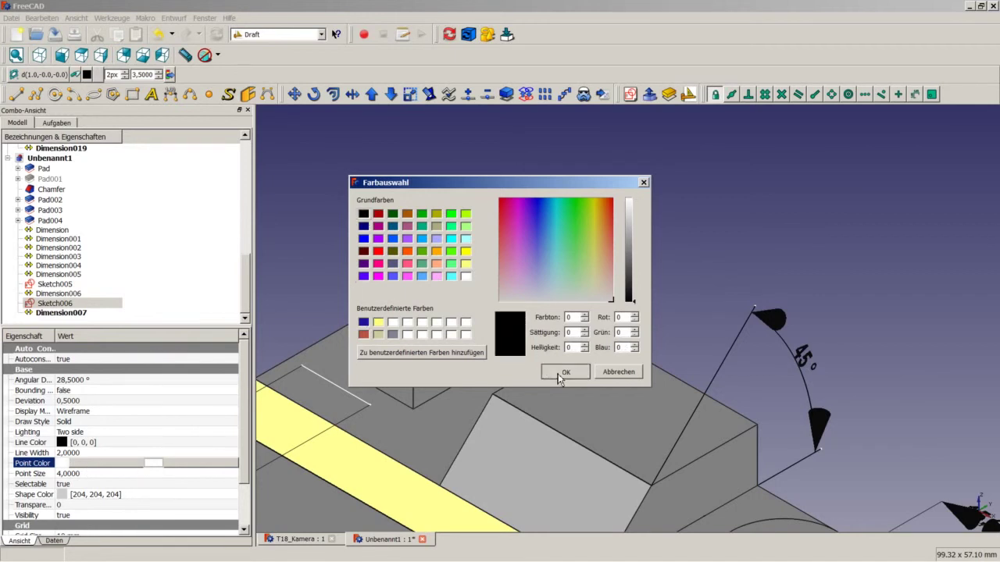
left_click(563, 373)
left_click(734, 288)
scroll(734, 289, "down", 3)
scroll(769, 366, "up", 2)
scroll(769, 366, "up", 1)
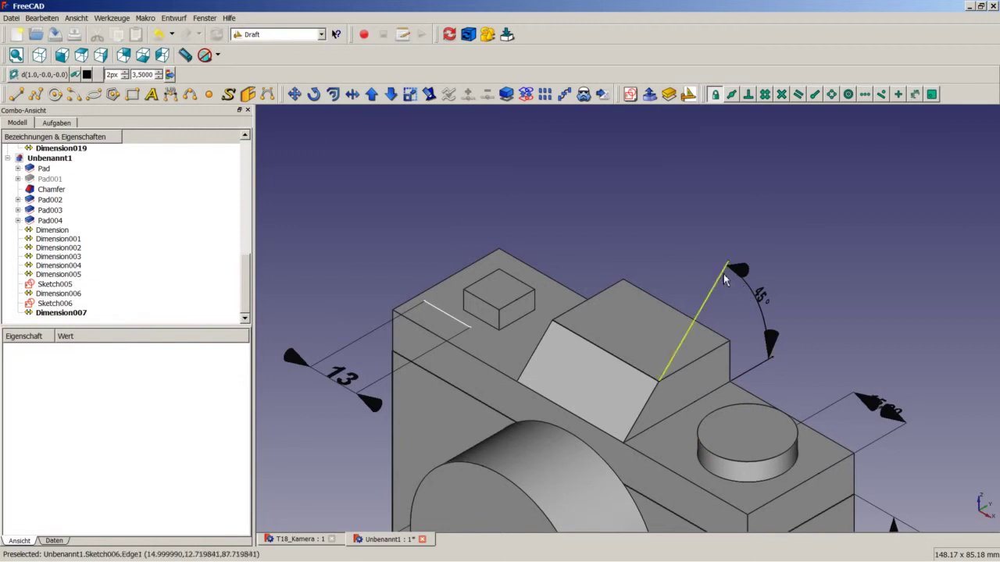
scroll(678, 441, "down", 1)
scroll(678, 441, "down", 1)
Switch to the T18_Kamera reference document and zoom in on its dimensioned camera.
scroll(678, 442, "down", 2)
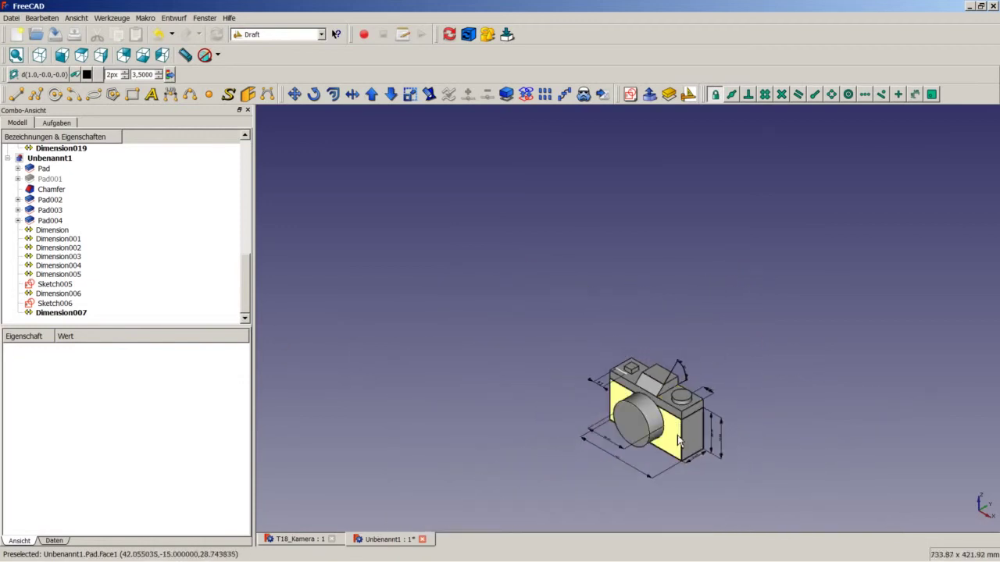
scroll(678, 441, "up", 4)
scroll(684, 439, "up", 1)
scroll(691, 429, "down", 1)
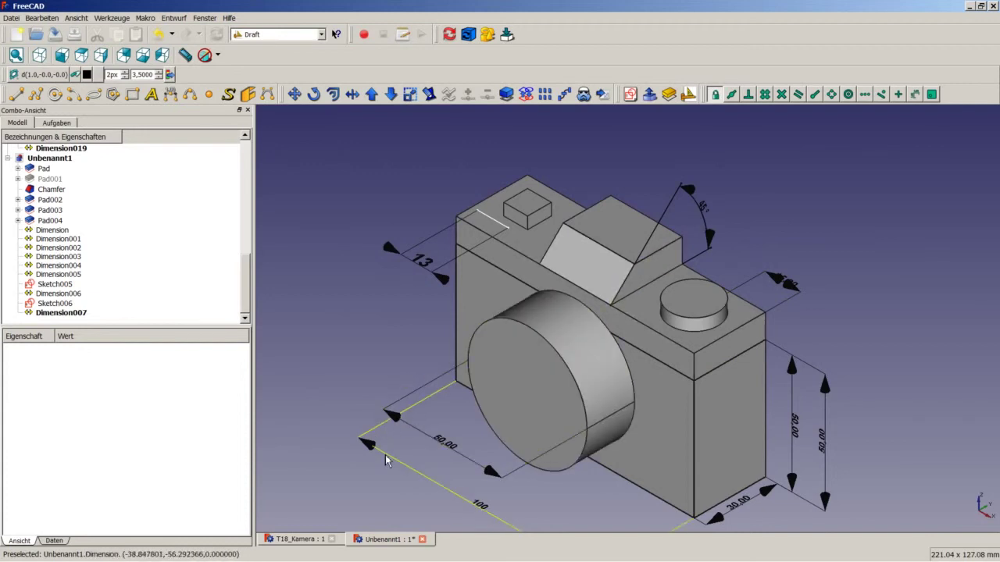
left_click(301, 539)
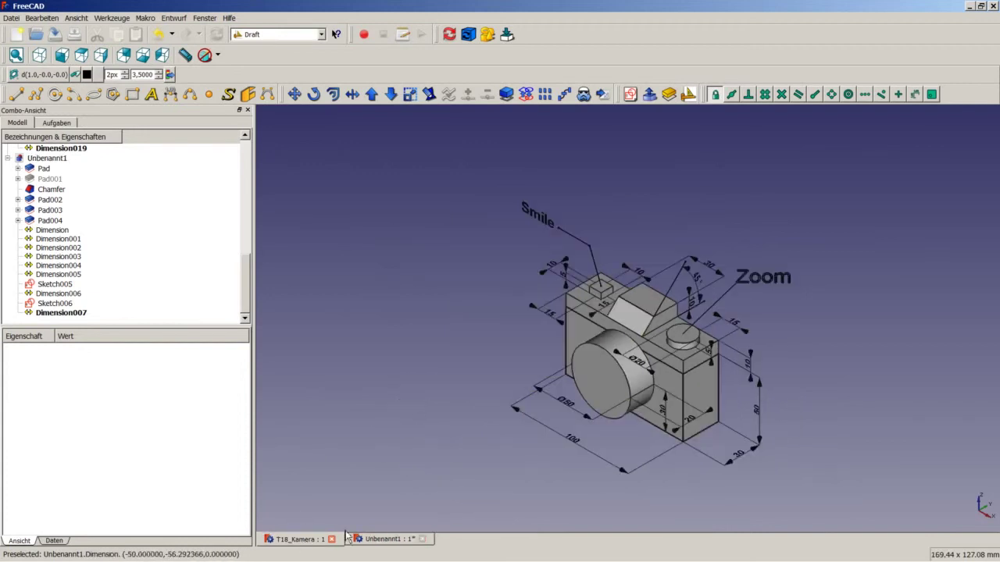
scroll(642, 298, "up", 1)
scroll(726, 282, "up", 1)
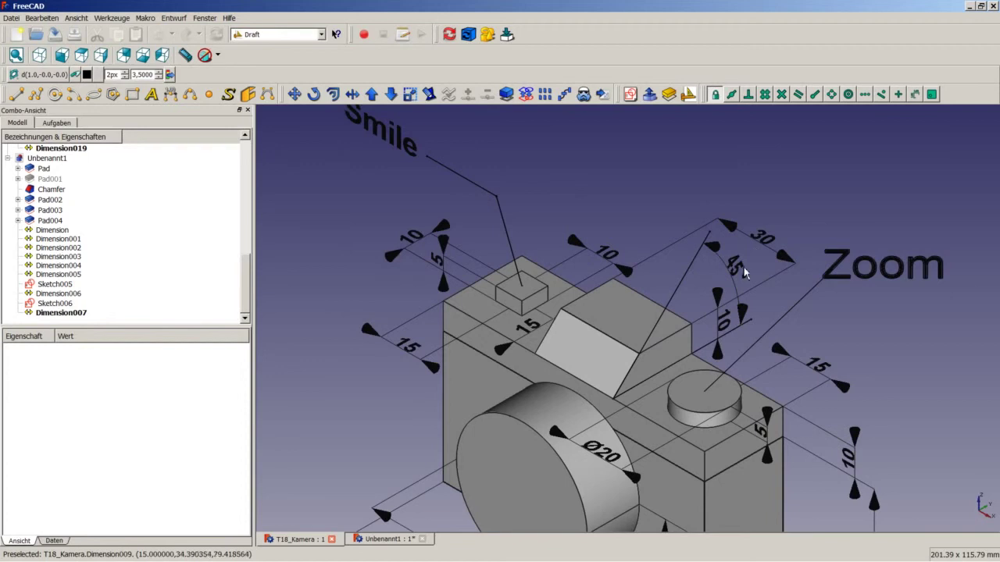
scroll(742, 270, "down", 2)
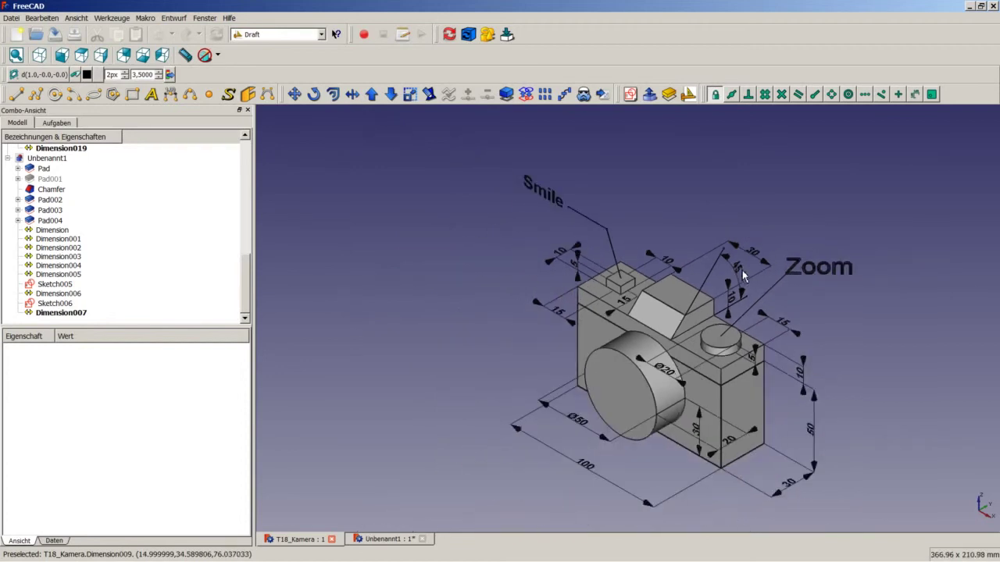
scroll(707, 348, "up", 1)
scroll(694, 294, "up", 1)
scroll(694, 294, "down", 1)
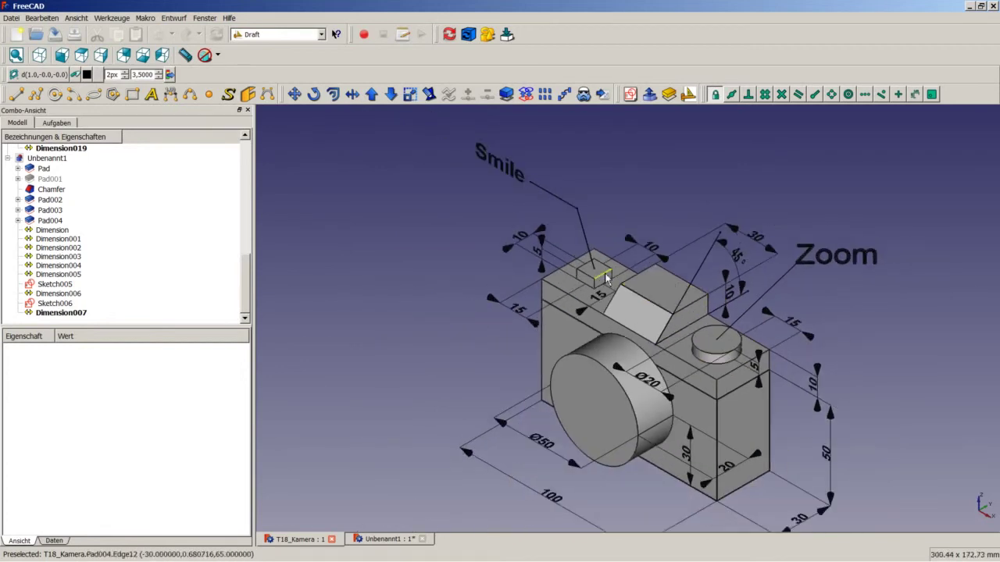
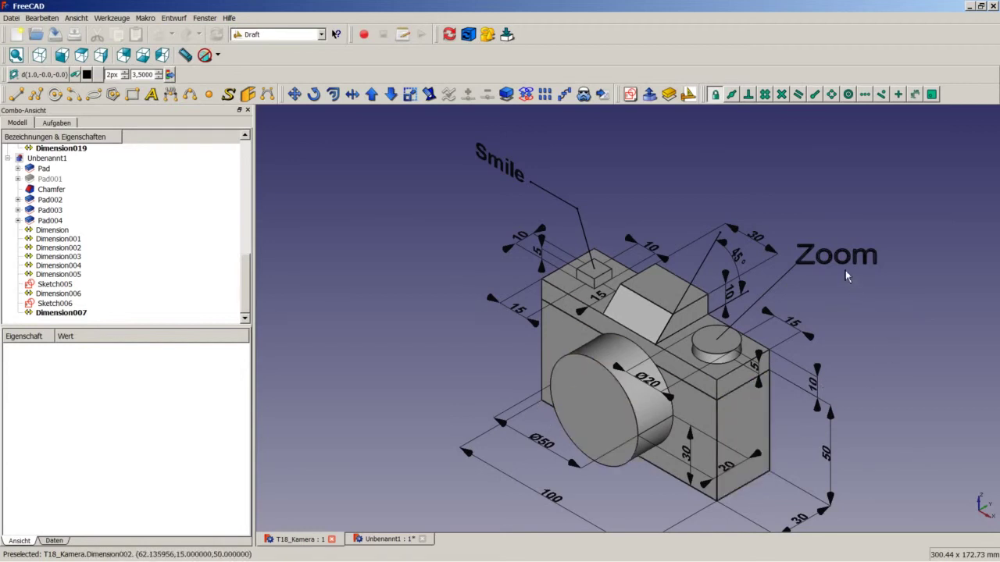
In the Unbenannt1 model, add a Draft text reading 'Smile' at point 0,0,0.
middle_click_drag(845, 271, 842, 414)
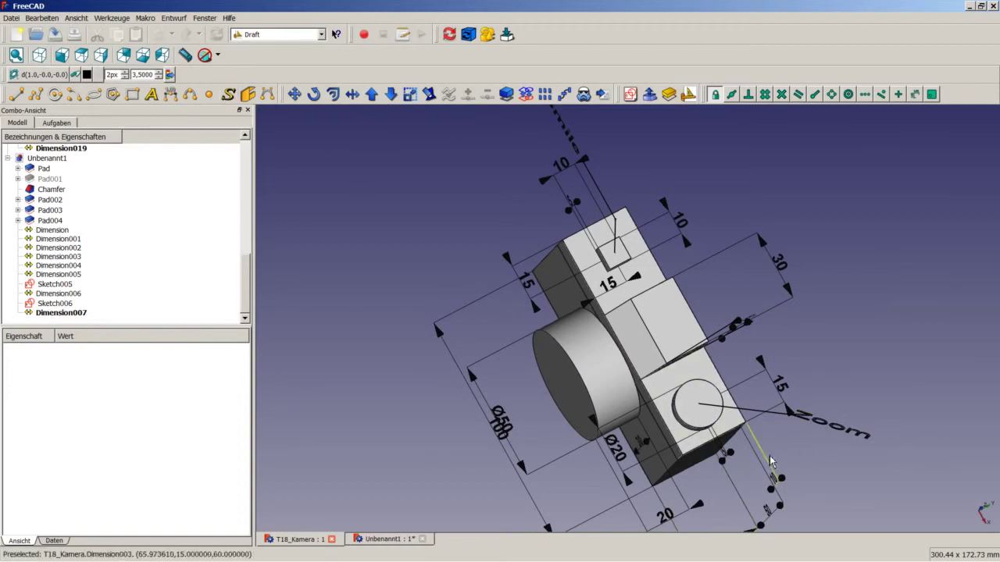
middle_click_drag(871, 512, 881, 430)
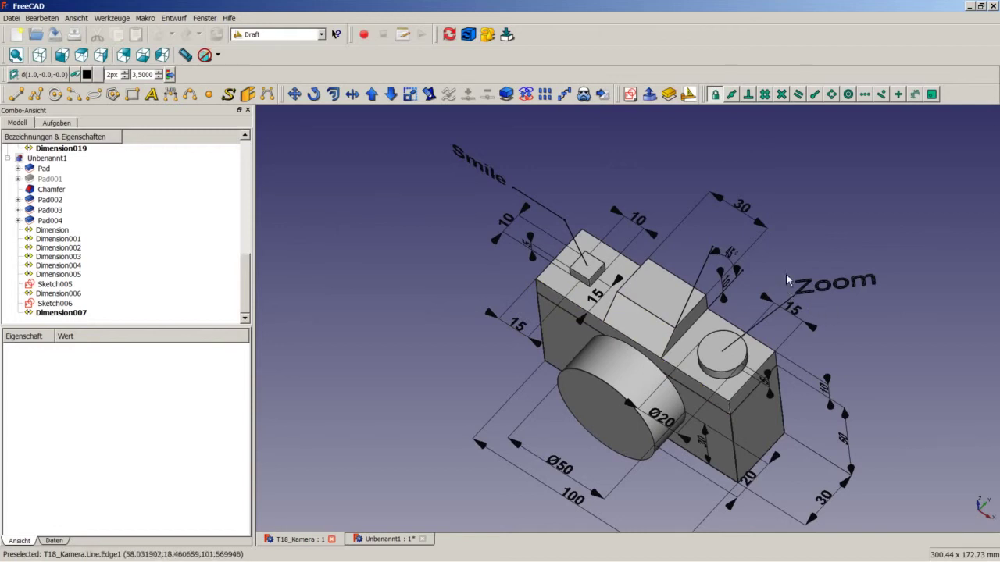
mouse_move(790, 286)
middle_mouse_down()
mouse_move(828, 289)
mouse_move(812, 286)
middle_mouse_up()
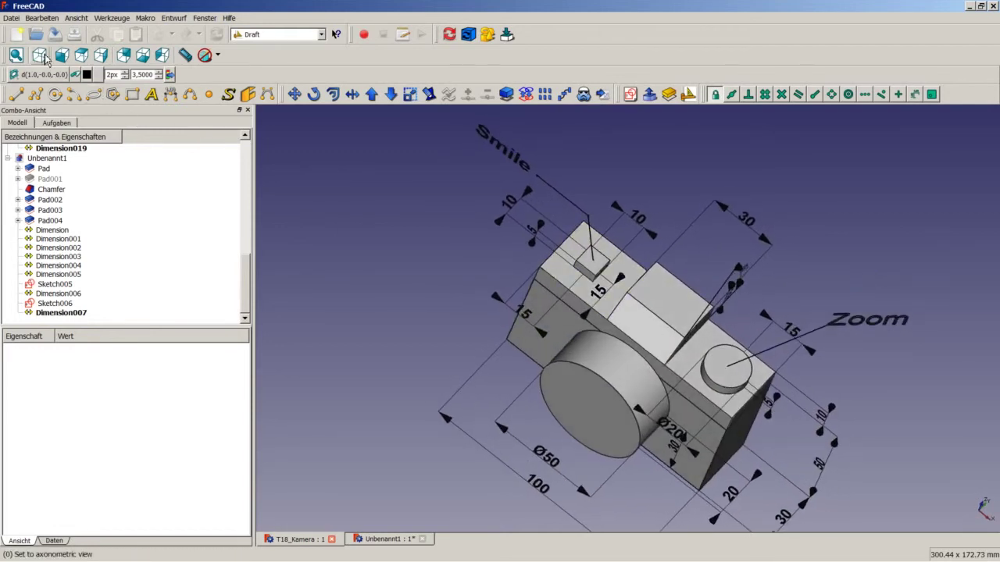
left_click(372, 540)
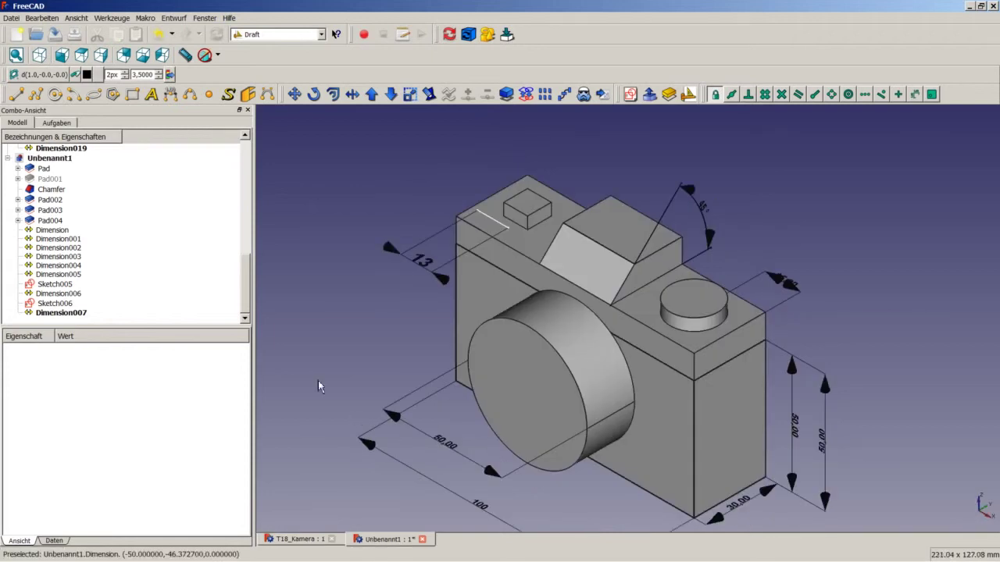
left_click(152, 95)
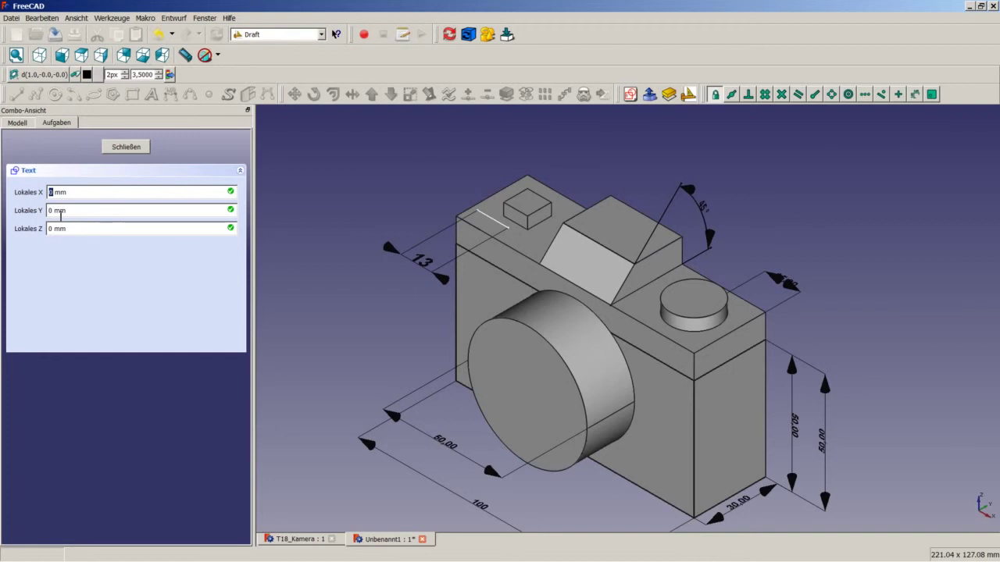
key("Tab")
key("Return")
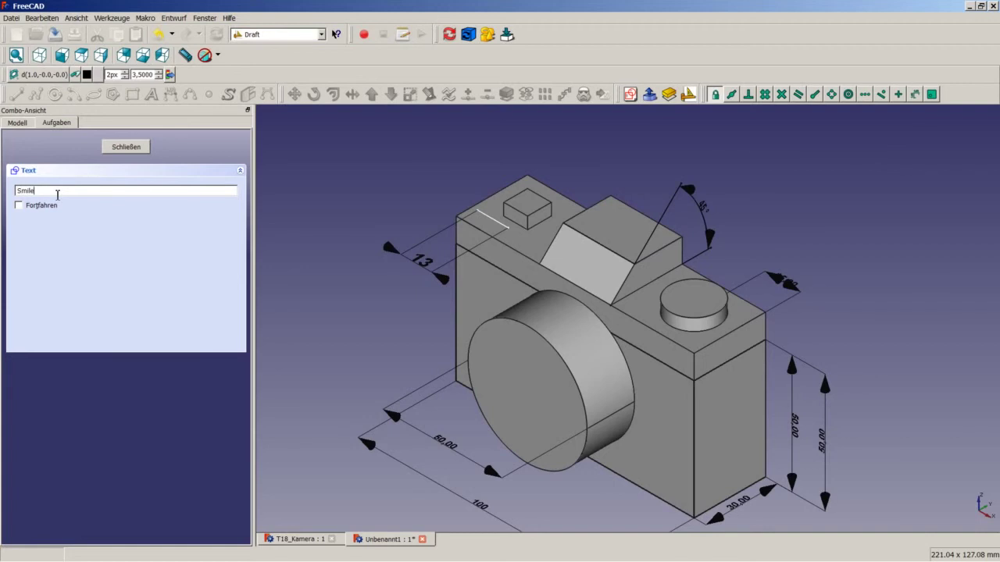
key("Return")
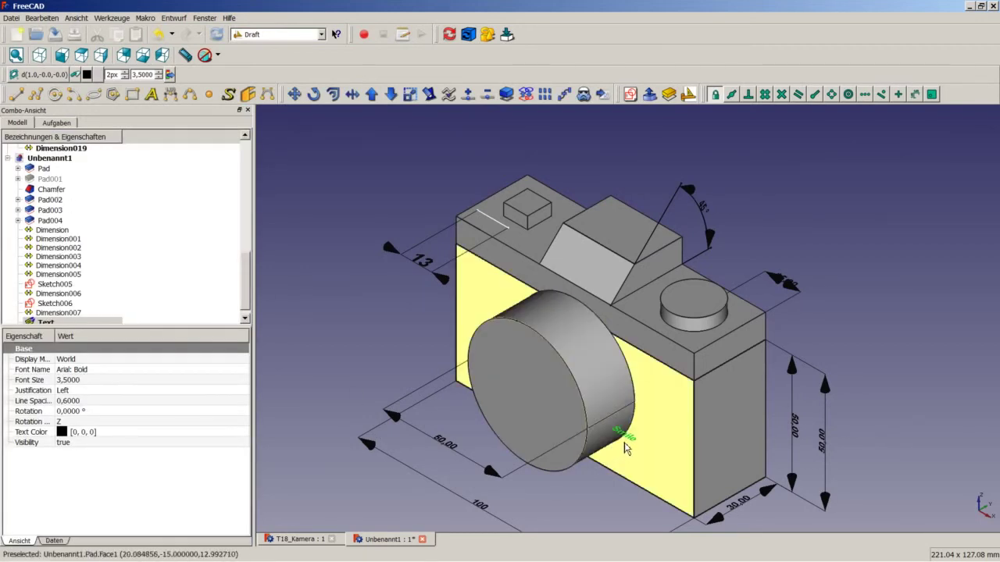
Give the Smile text font size 6.5 and rotate it 90° about the X axis.
left_click(93, 382)
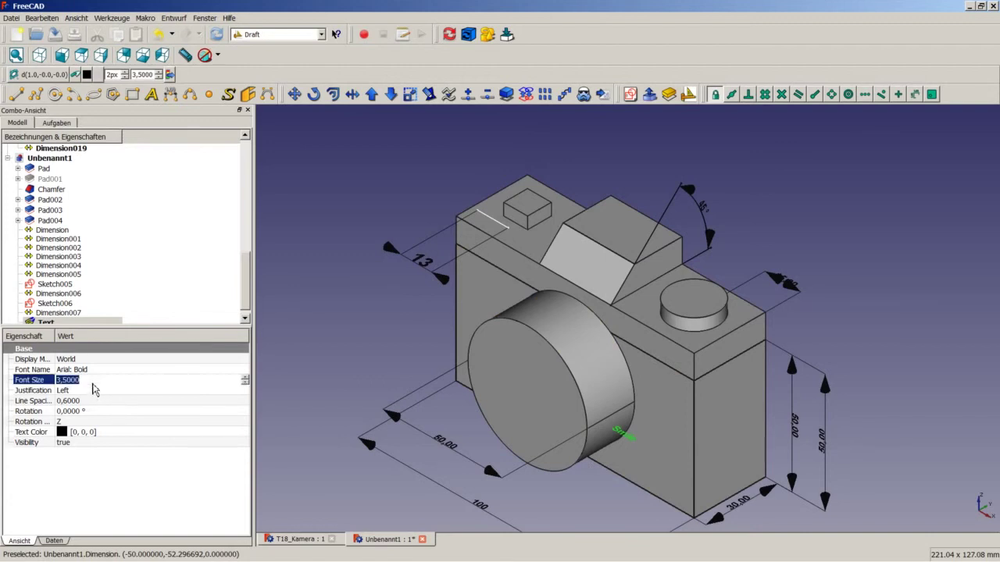
left_click(244, 378)
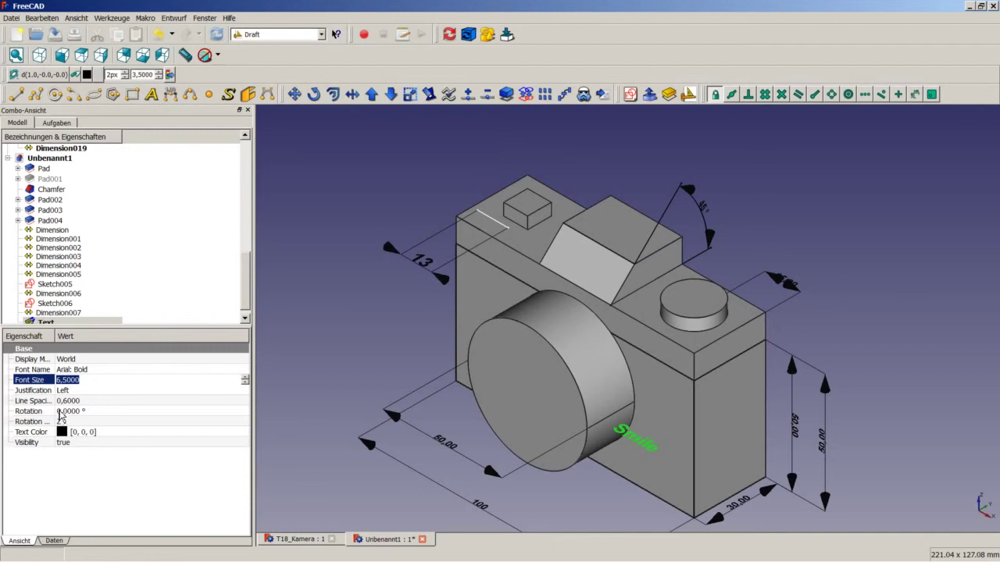
left_click(82, 422)
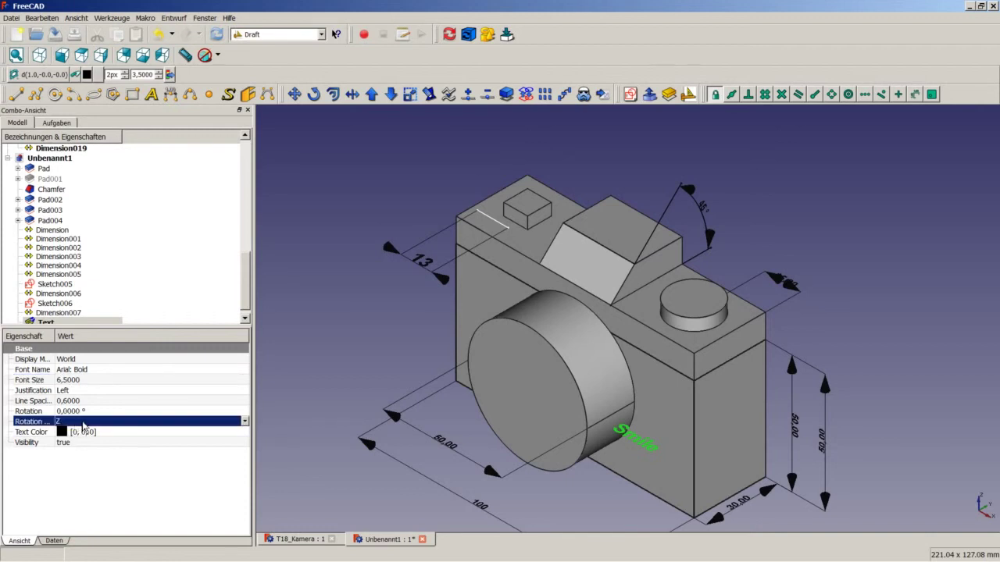
left_click(82, 422)
left_click(85, 430)
left_click(94, 412)
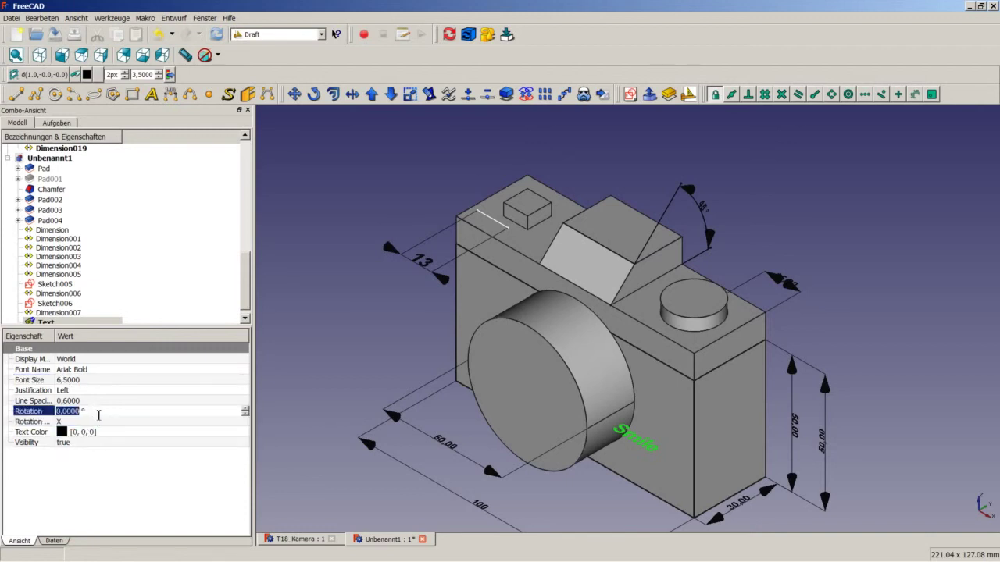
type("90")
Review the label's Position values and keep its justification set to Left.
left_click(53, 542)
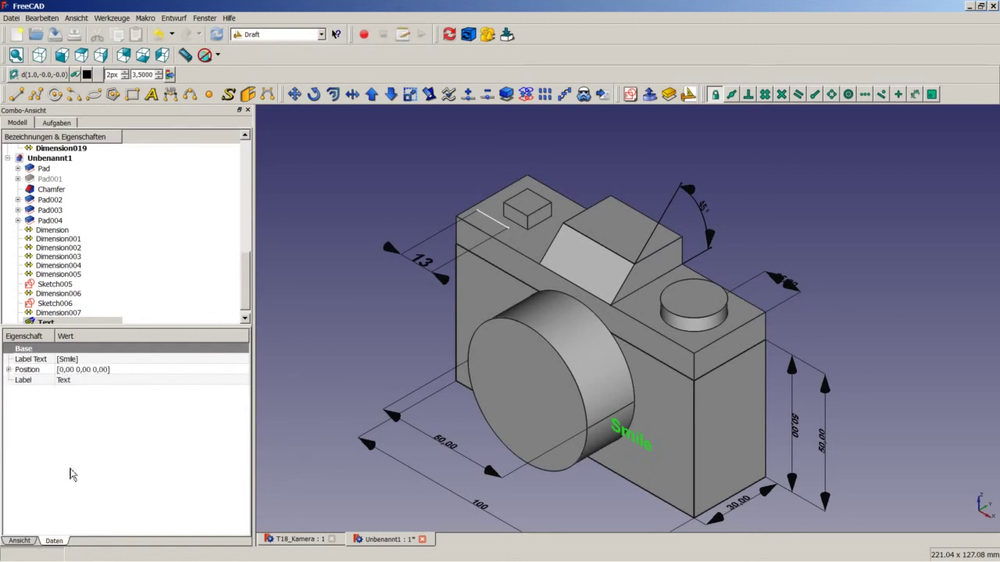
left_click(8, 370)
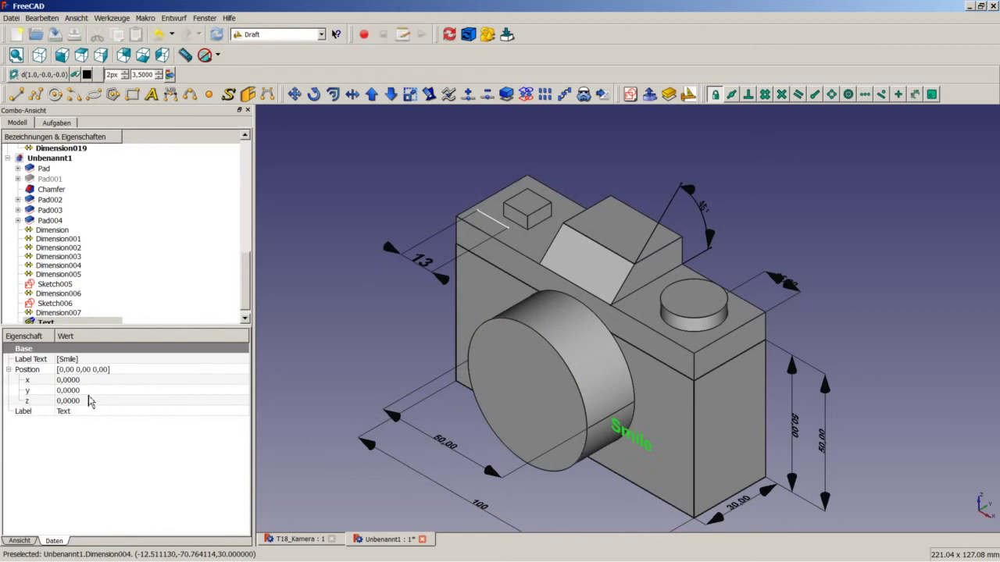
left_click(20, 542)
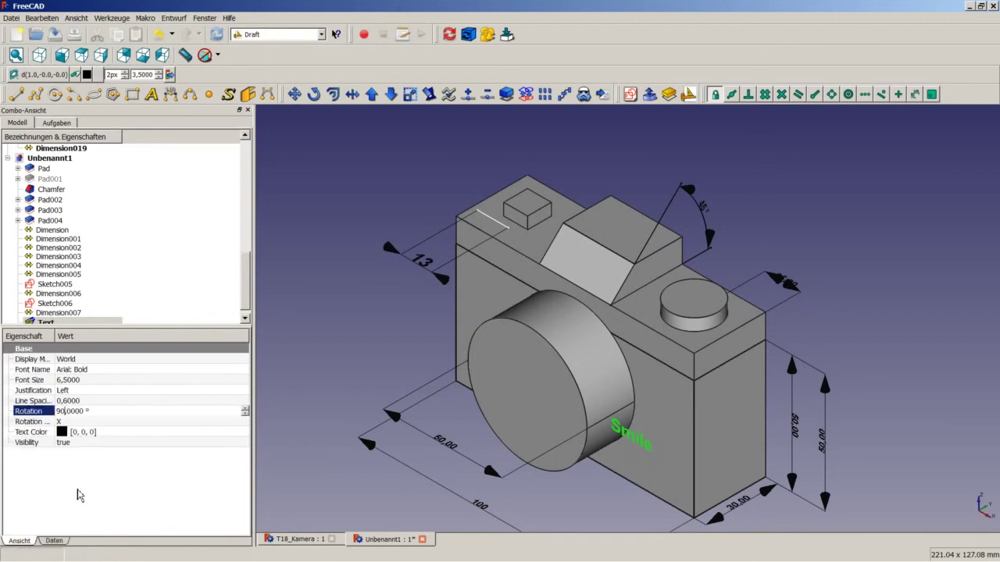
left_click(88, 391)
left_click(91, 390)
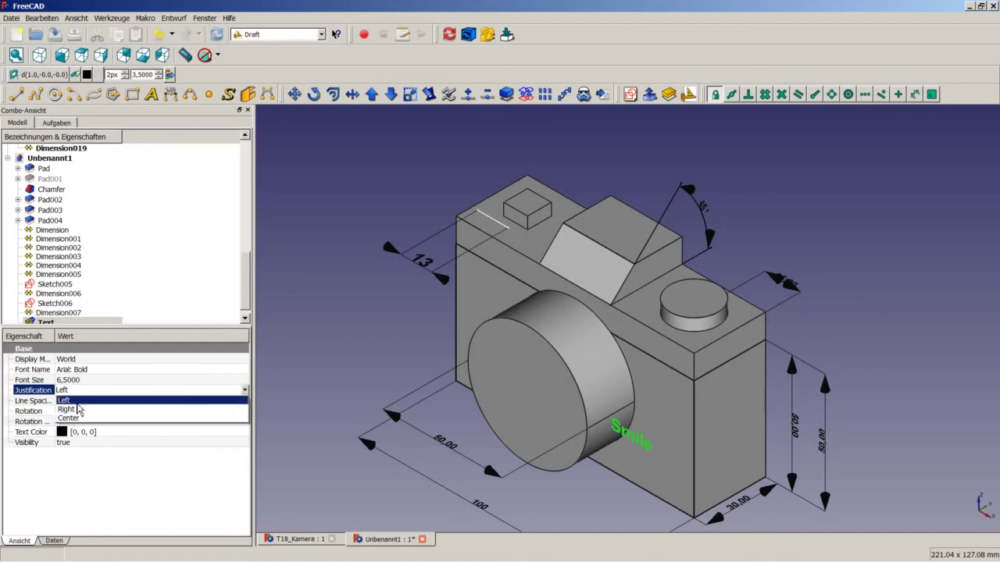
left_click(80, 400)
left_click(83, 390)
left_click(86, 402)
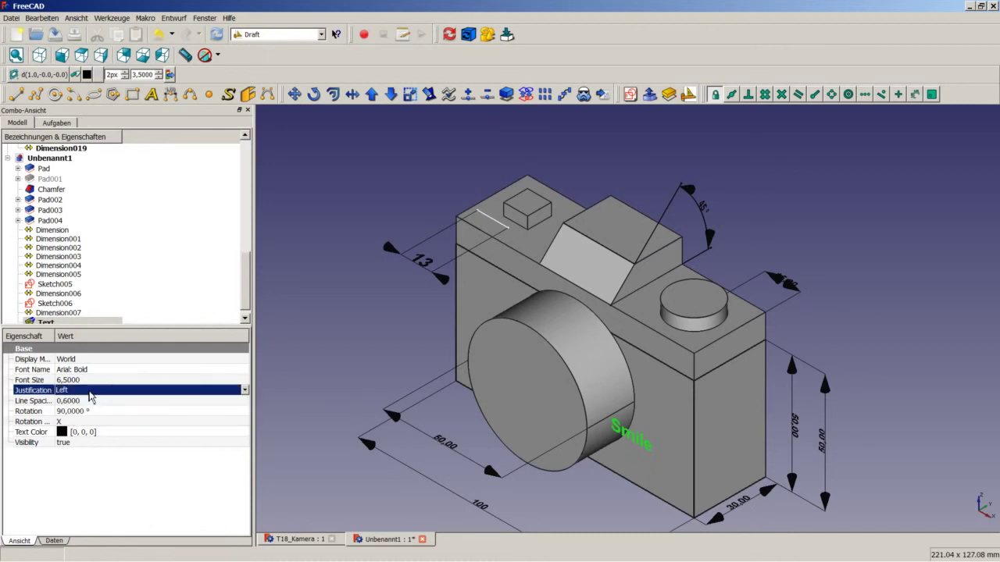
left_click(86, 392)
left_click(119, 402)
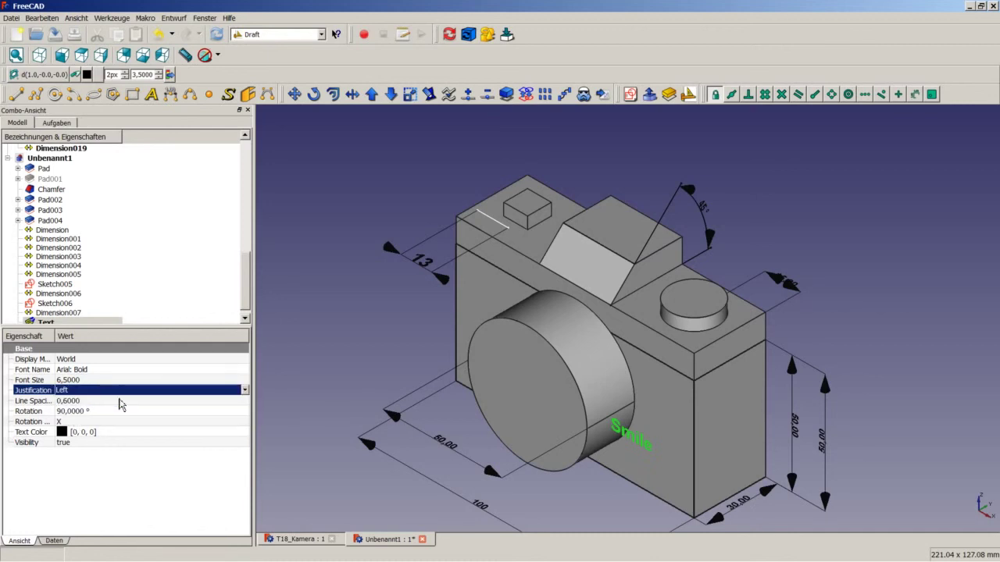
left_click(55, 540)
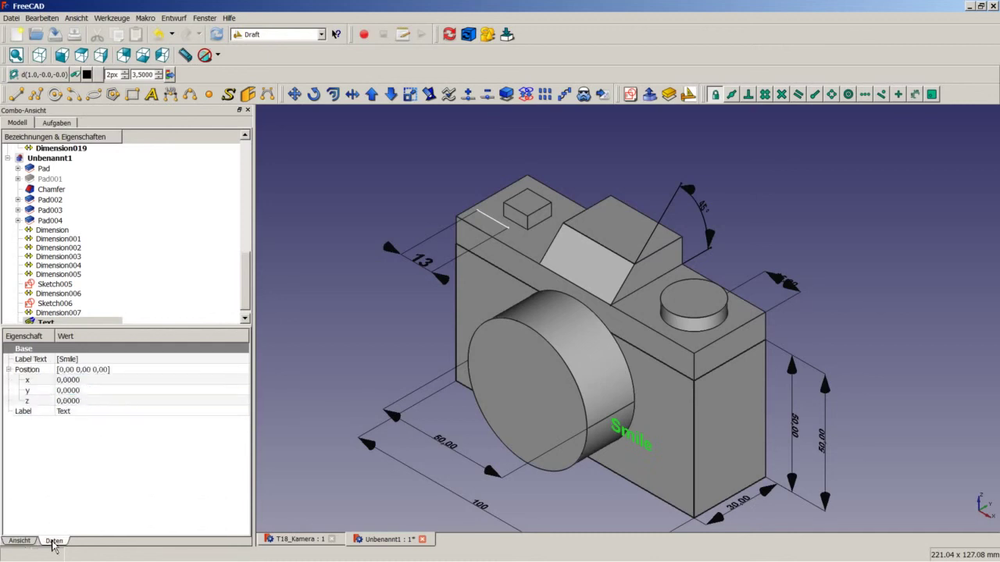
Set the Smile label's Position to x -80 and z 70.
left_click(70, 379)
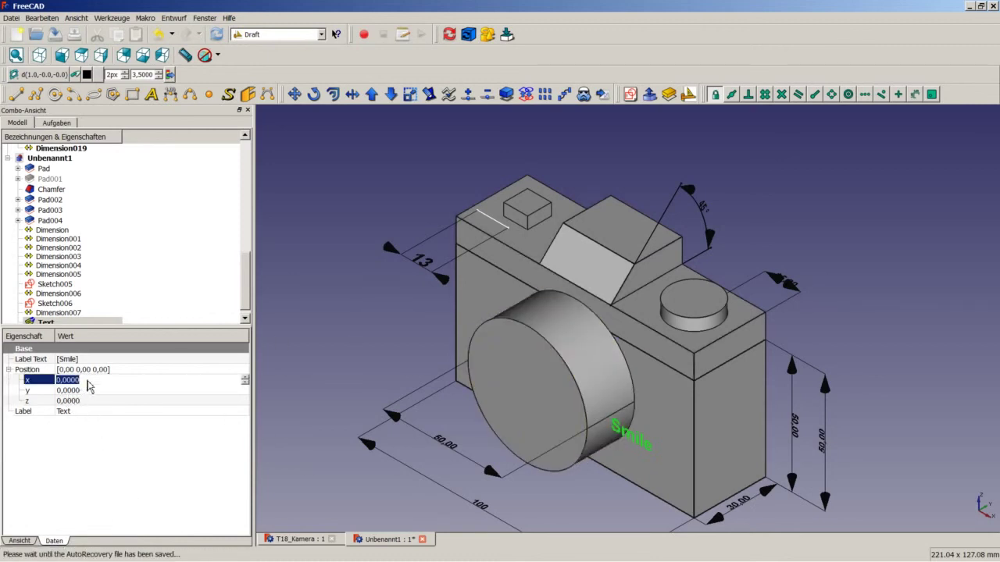
type("-")
type("70")
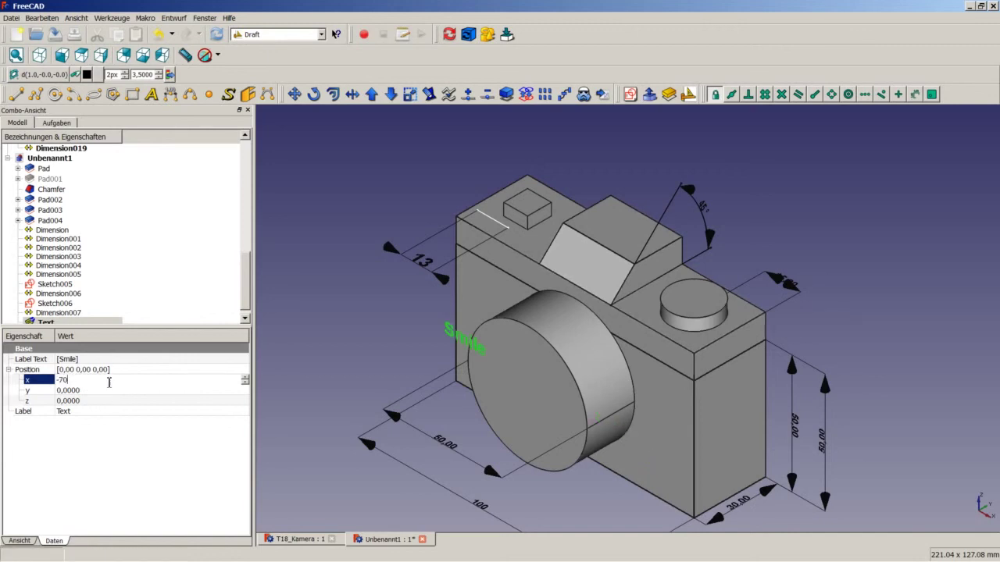
key("Return")
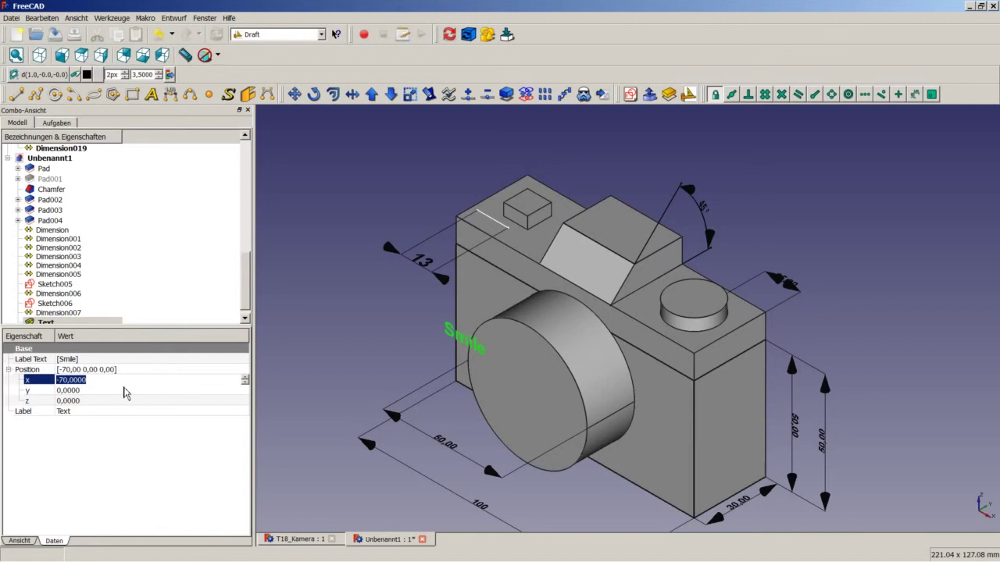
type("-90")
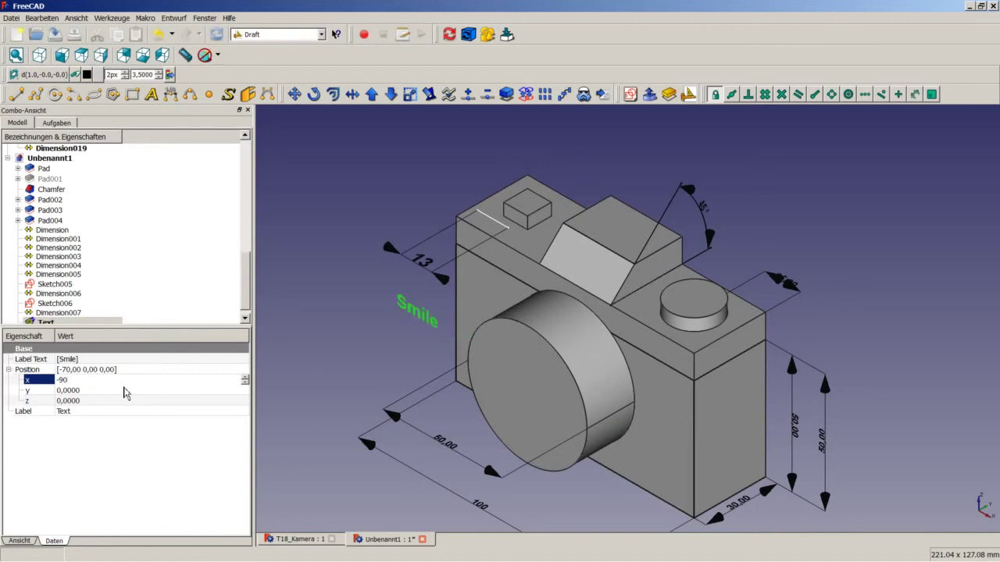
left_click(100, 401)
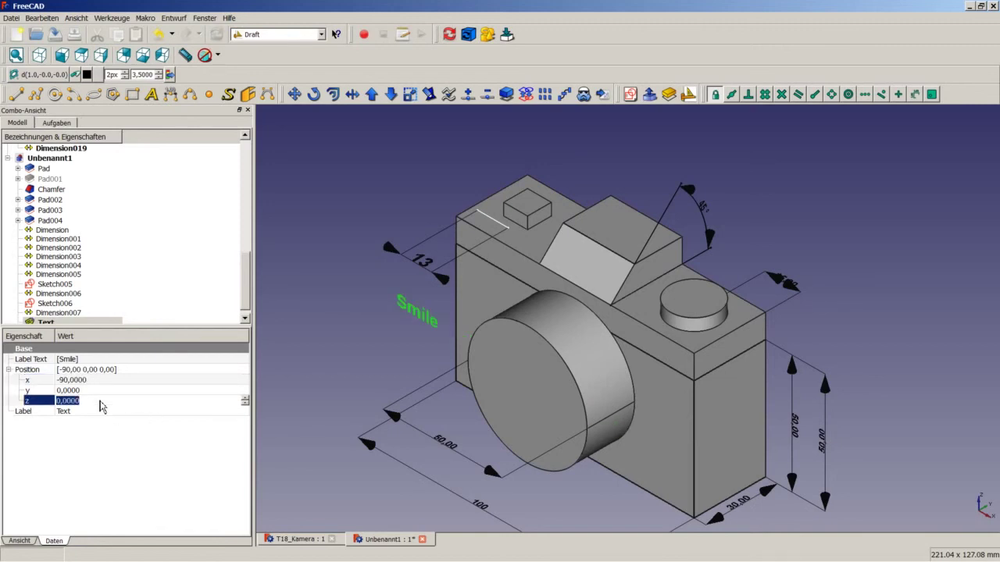
type("70")
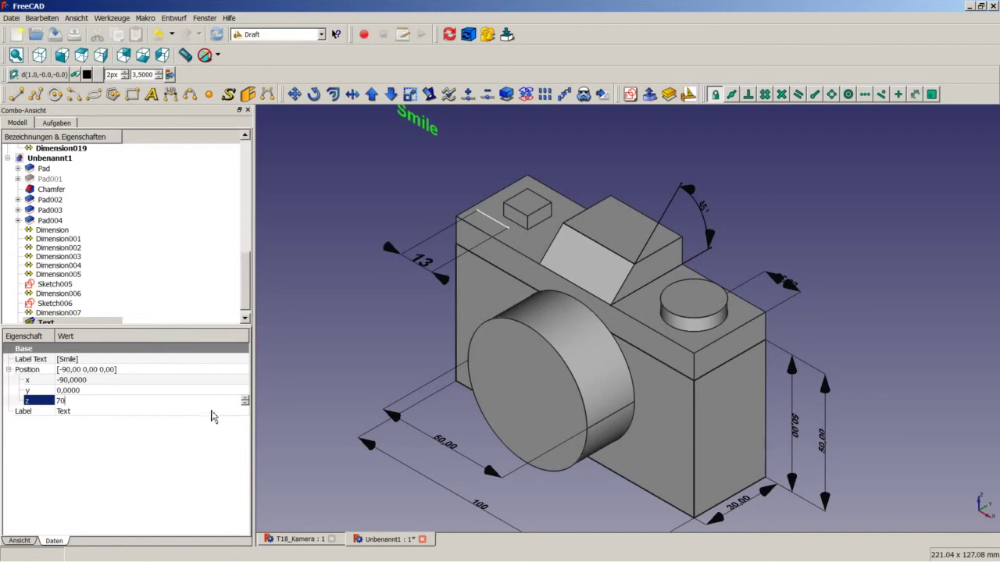
left_click(94, 380)
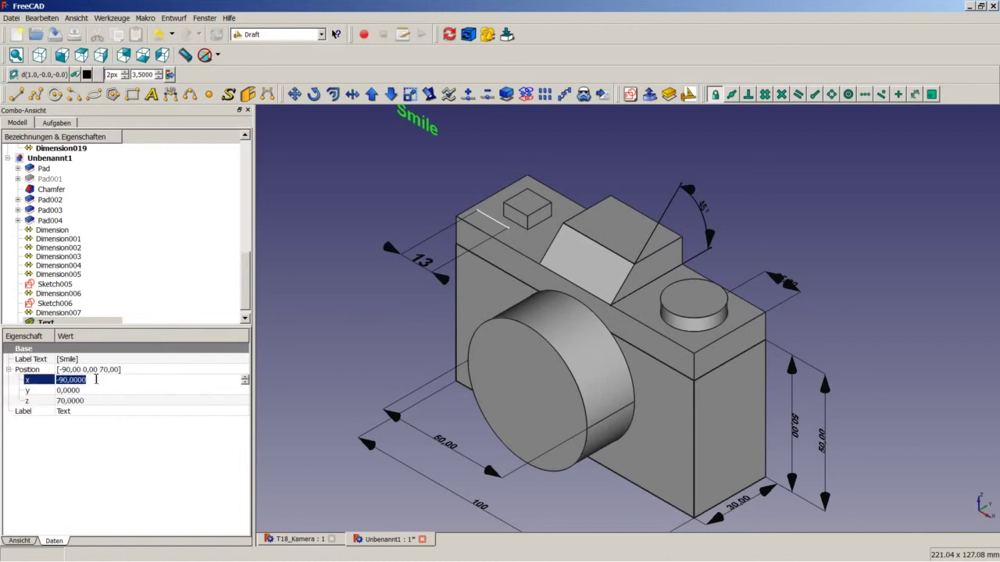
type("-80")
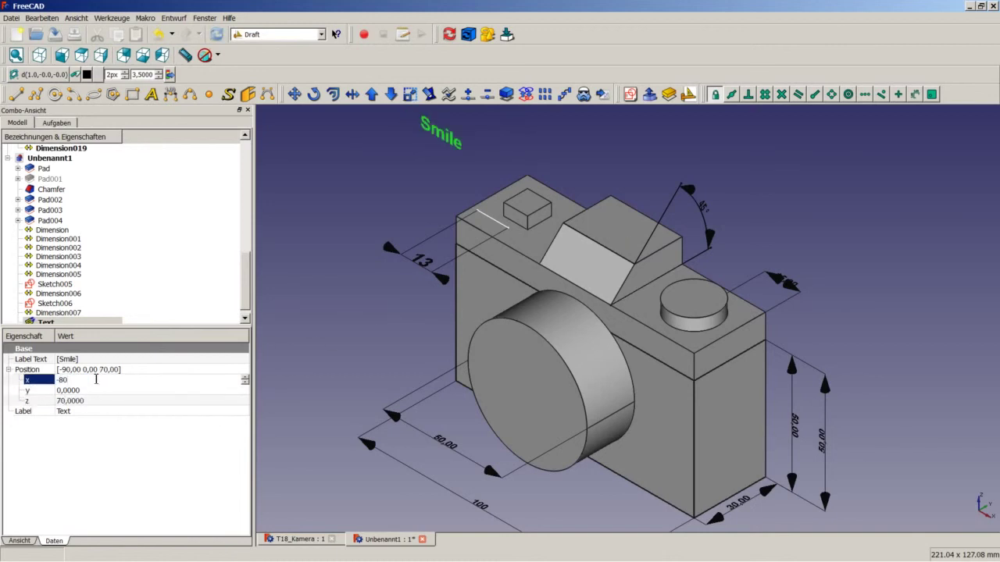
left_click(375, 245)
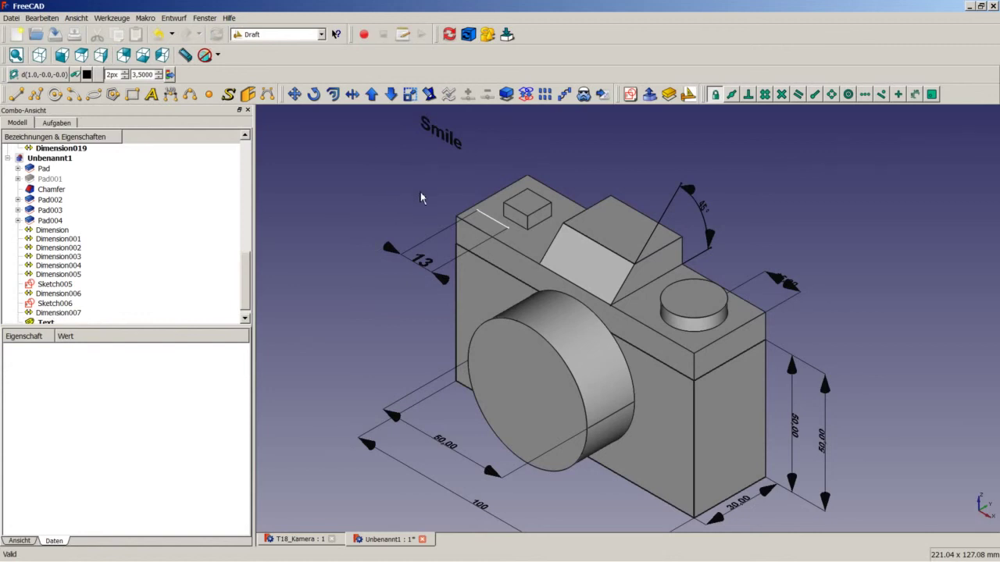
In Front view, switch to Sketcher and start a new sketch on the XY plane.
left_click(65, 61)
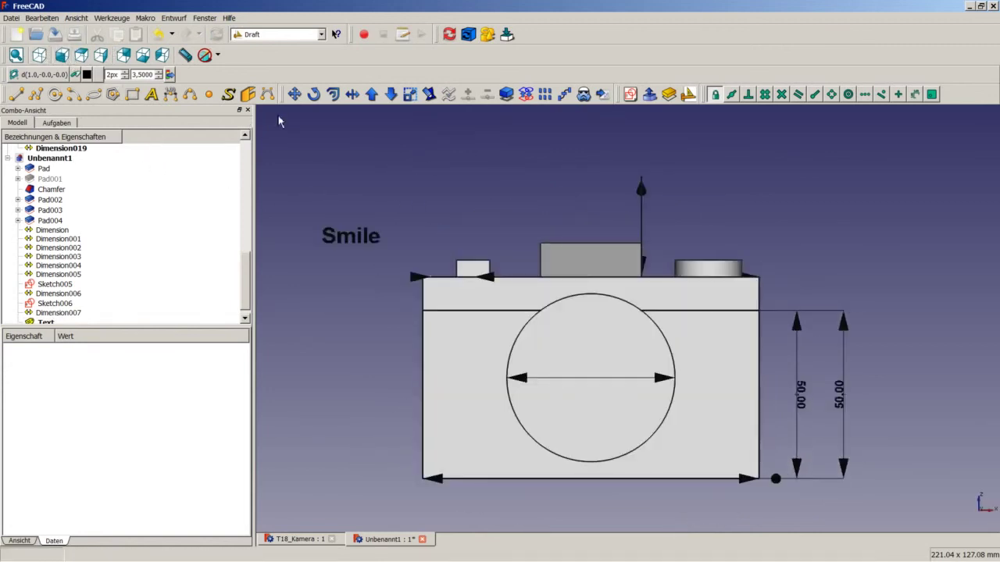
left_click(320, 34)
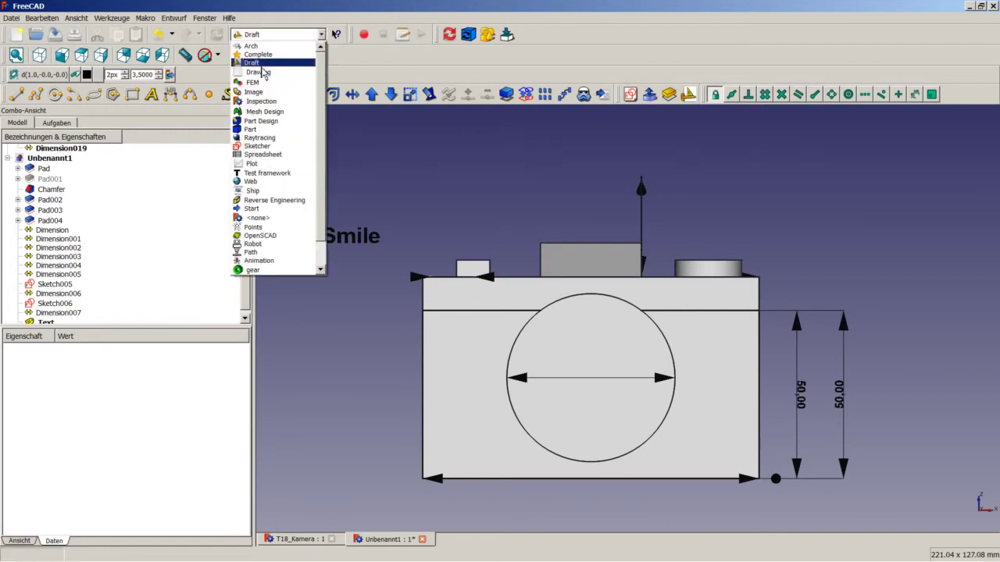
left_click(258, 146)
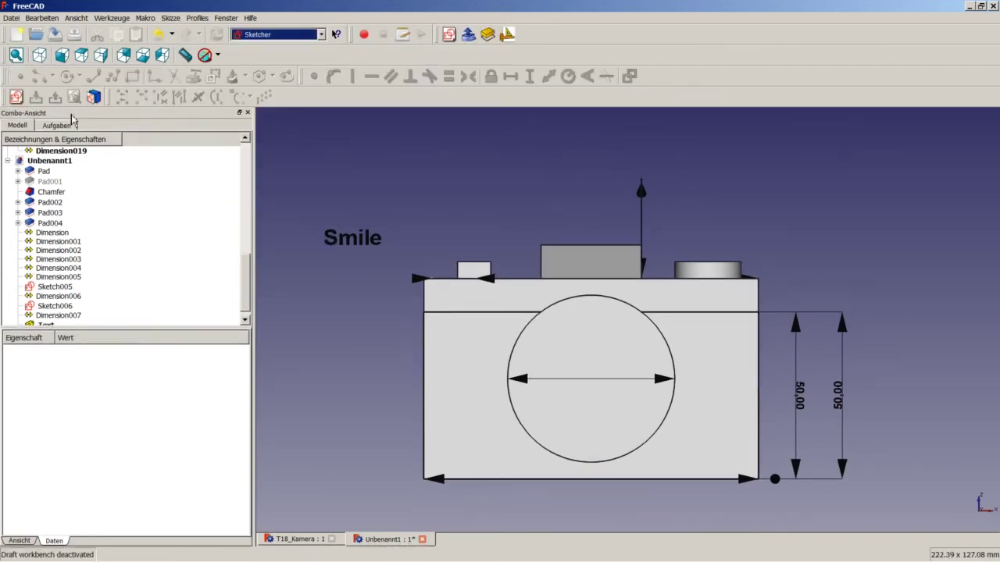
left_click(16, 96)
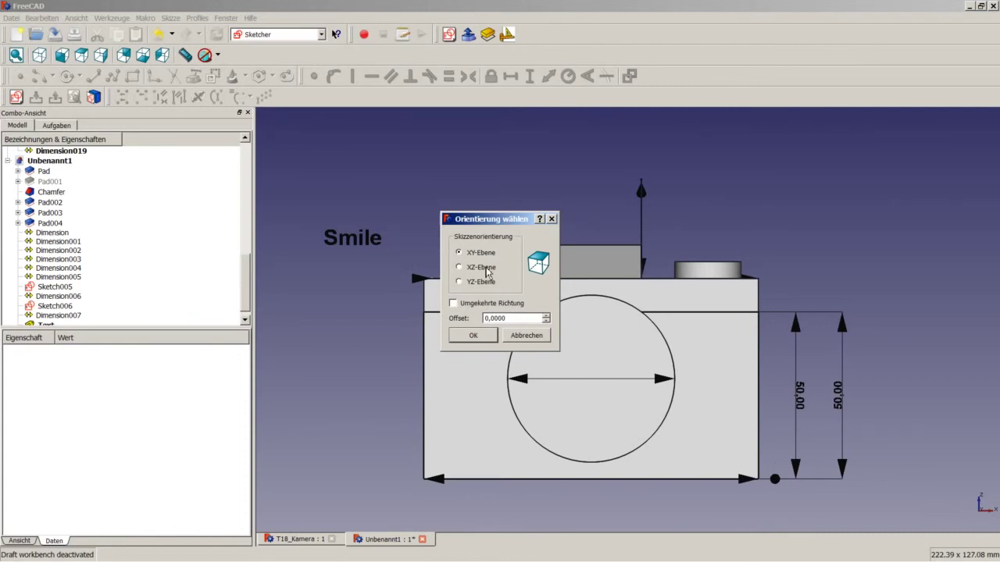
left_click(472, 335)
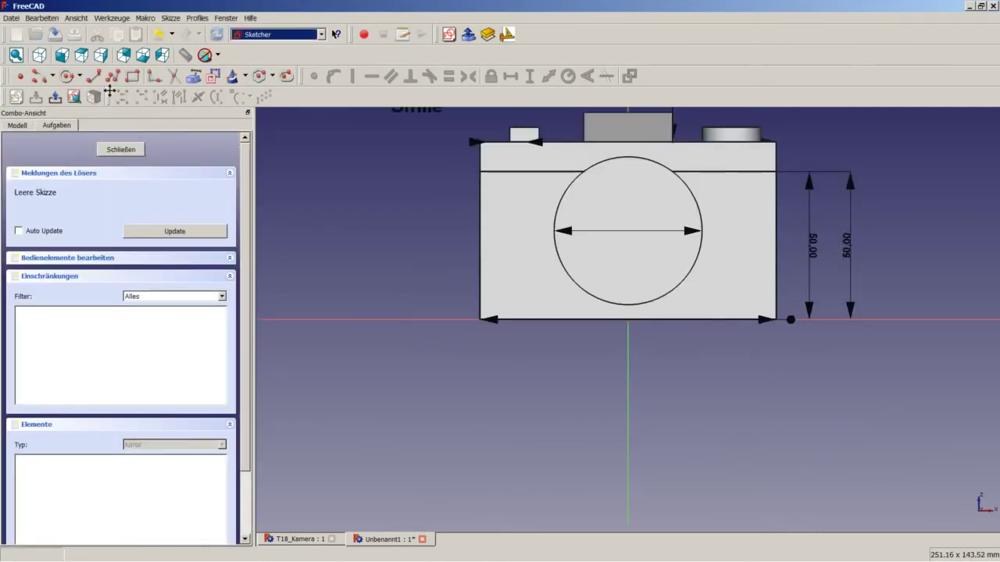
scroll(478, 114, "down", 5)
scroll(474, 125, "up", 3)
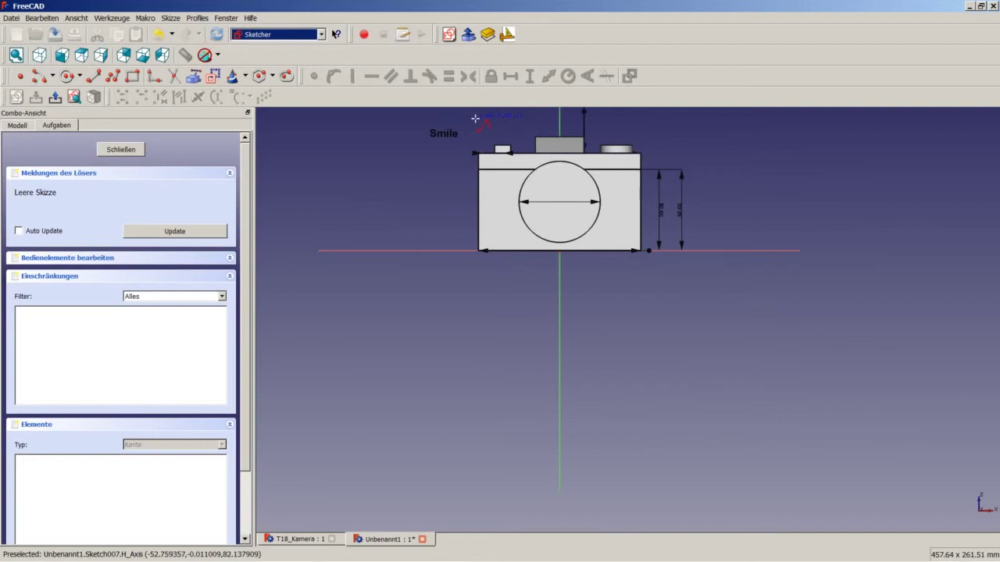
scroll(475, 118, "up", 7)
scroll(438, 168, "down", 1)
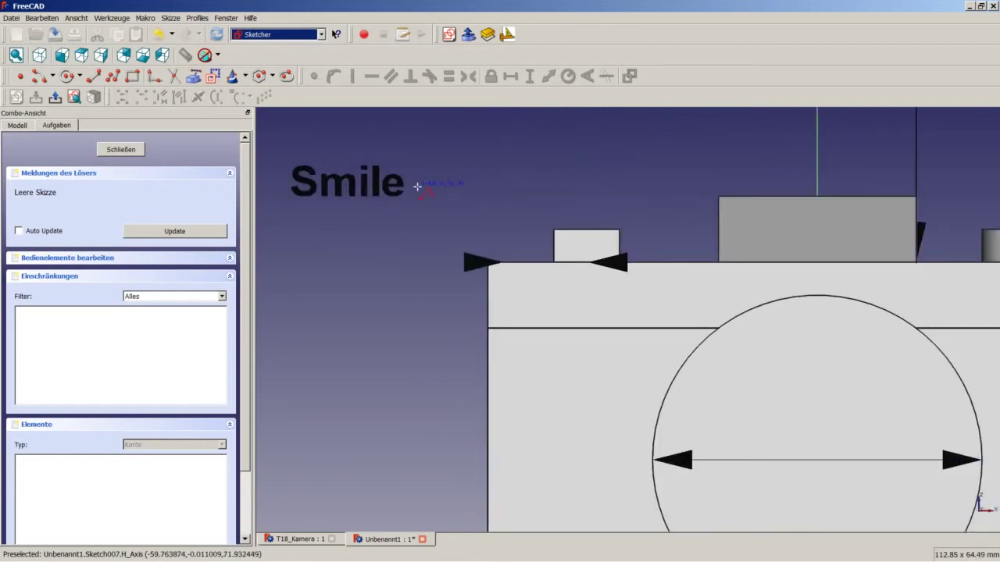
Draw a two-segment leader polyline from the Smile label to the button, deleting the stray third segment.
left_click(417, 186)
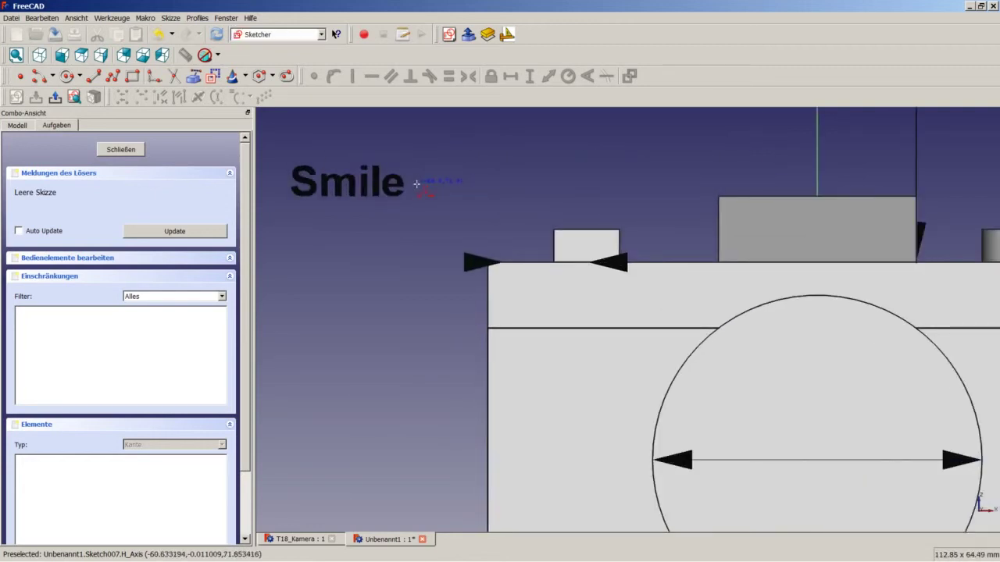
left_click(552, 185)
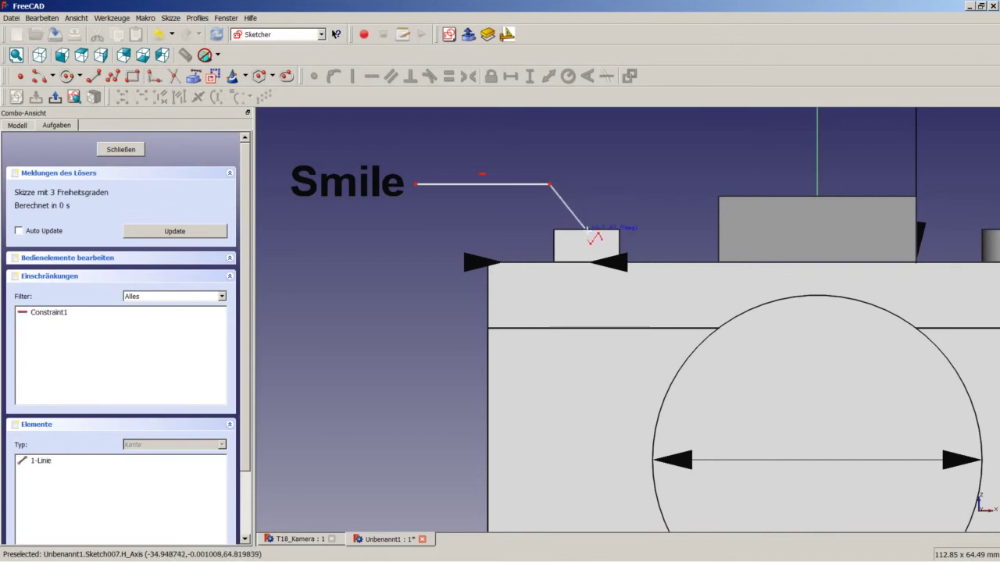
left_click(588, 228)
left_click(618, 186)
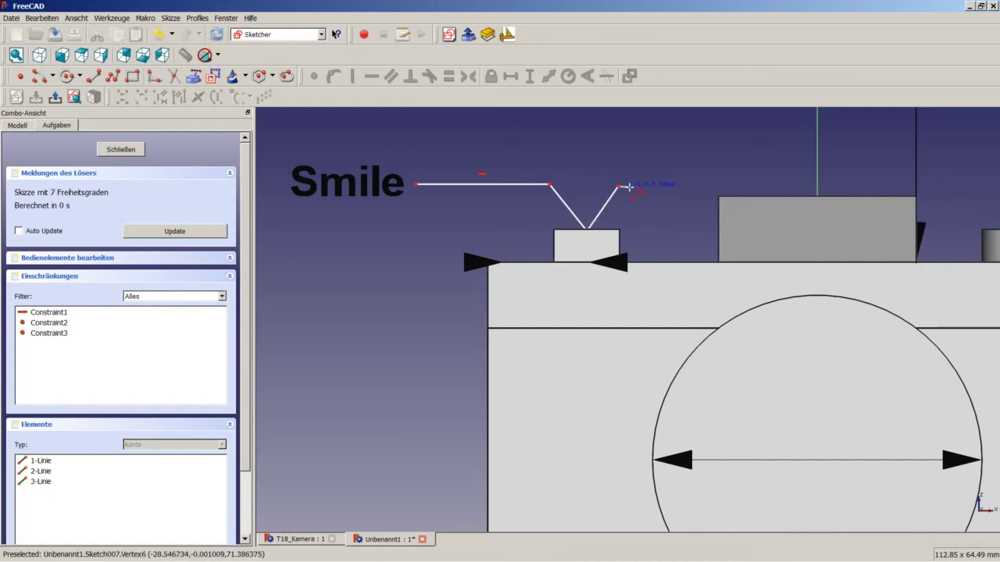
right_click(628, 187)
right_click(623, 201)
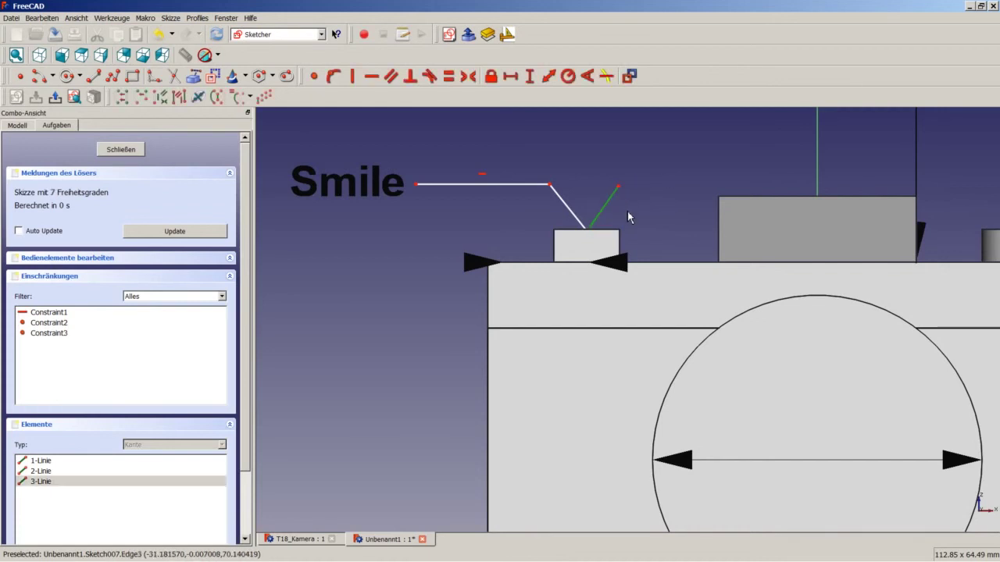
key("Delete")
scroll(622, 206, "down", 3)
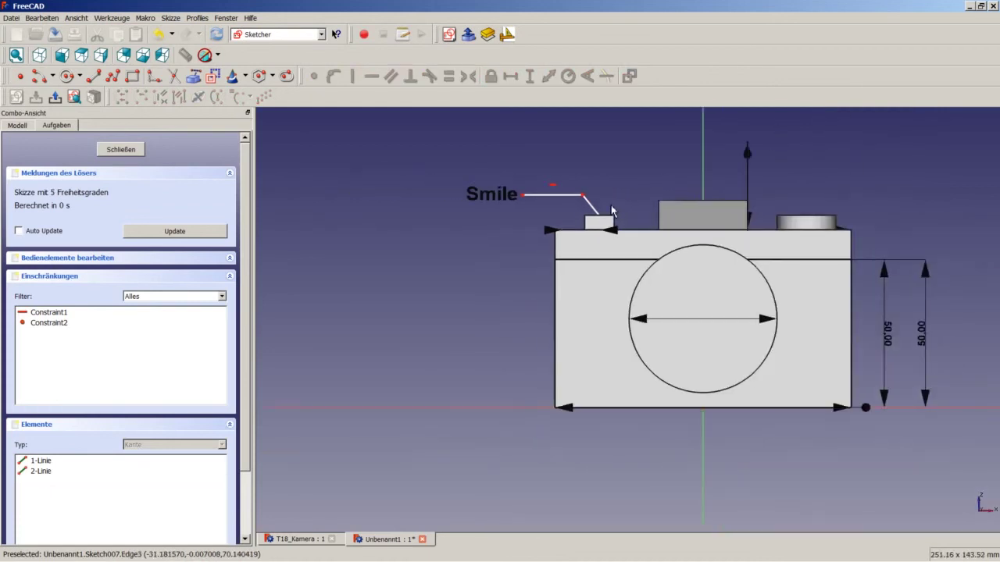
middle_click_drag(622, 206, 574, 323)
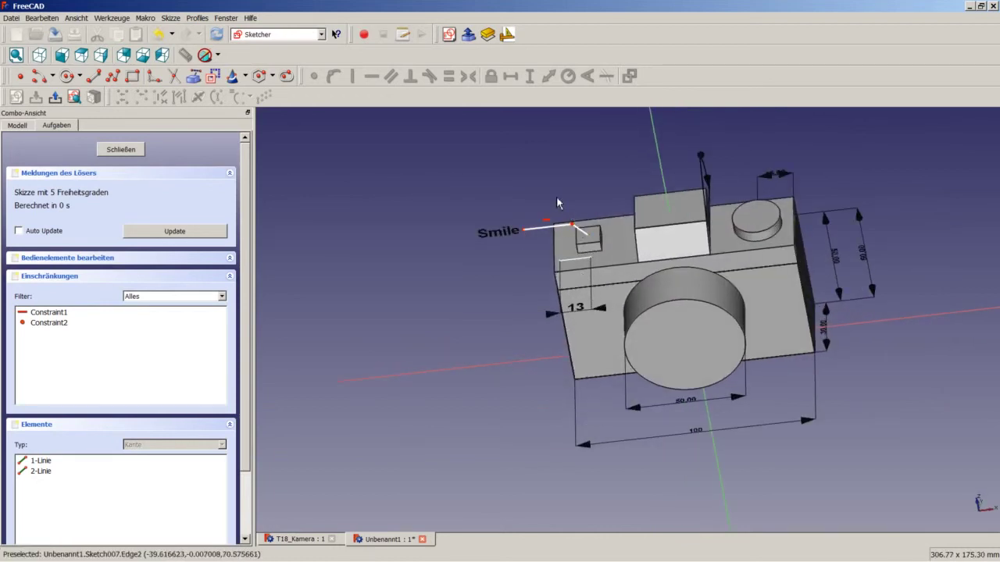
Close the sketch and set Sketch007's Line Color to black.
left_click(121, 149)
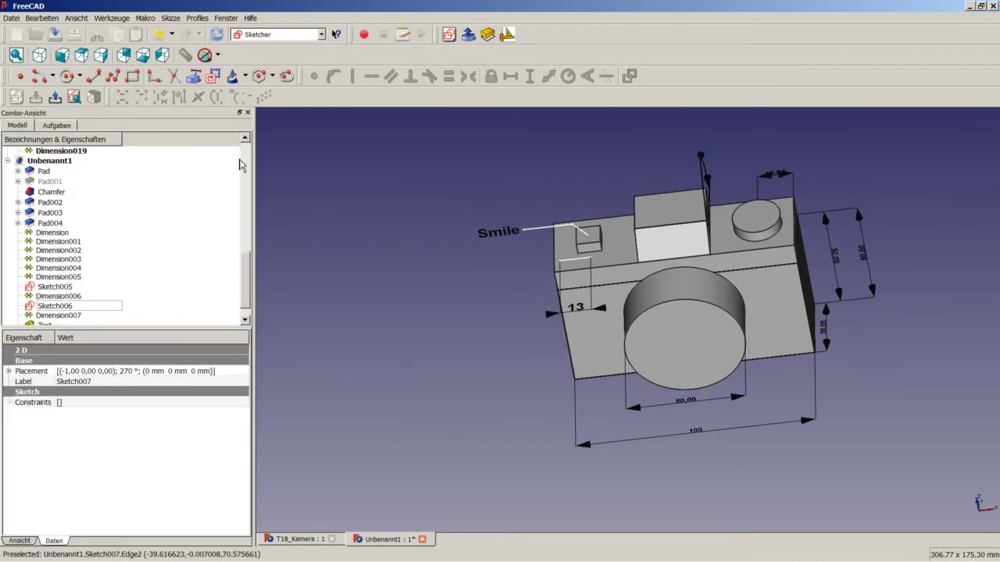
left_click(401, 194)
left_click_drag(249, 296, 254, 335)
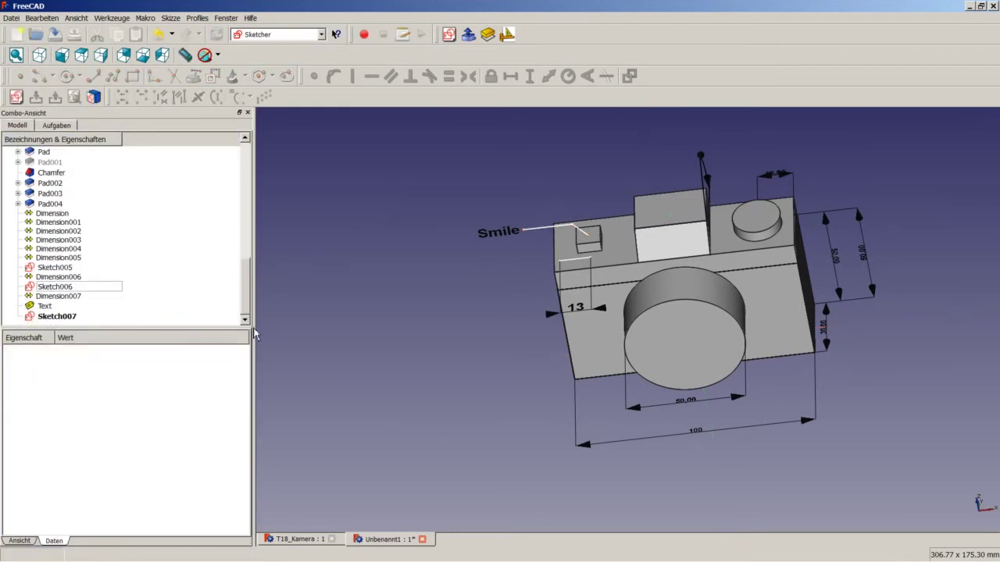
left_click(49, 317)
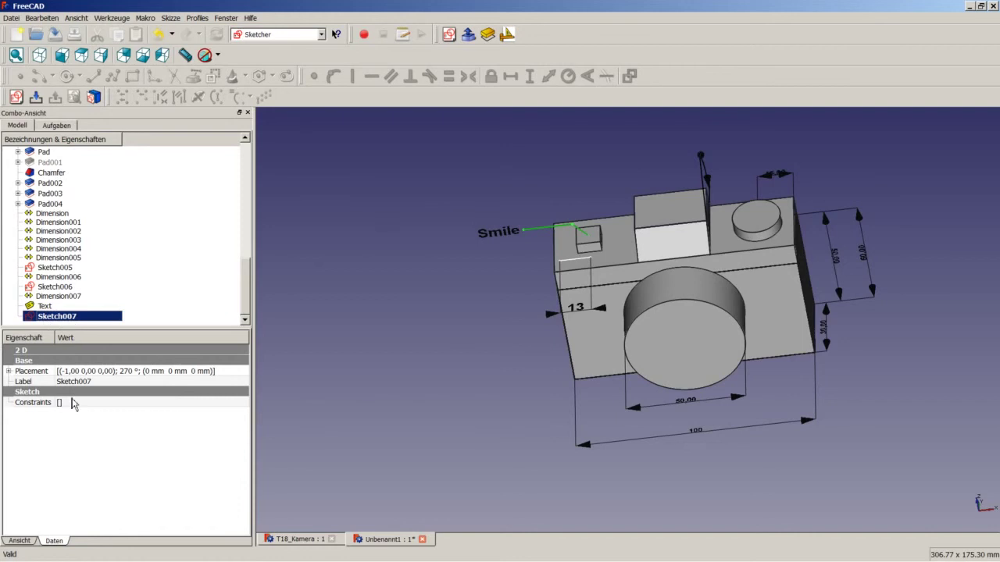
left_click(26, 543)
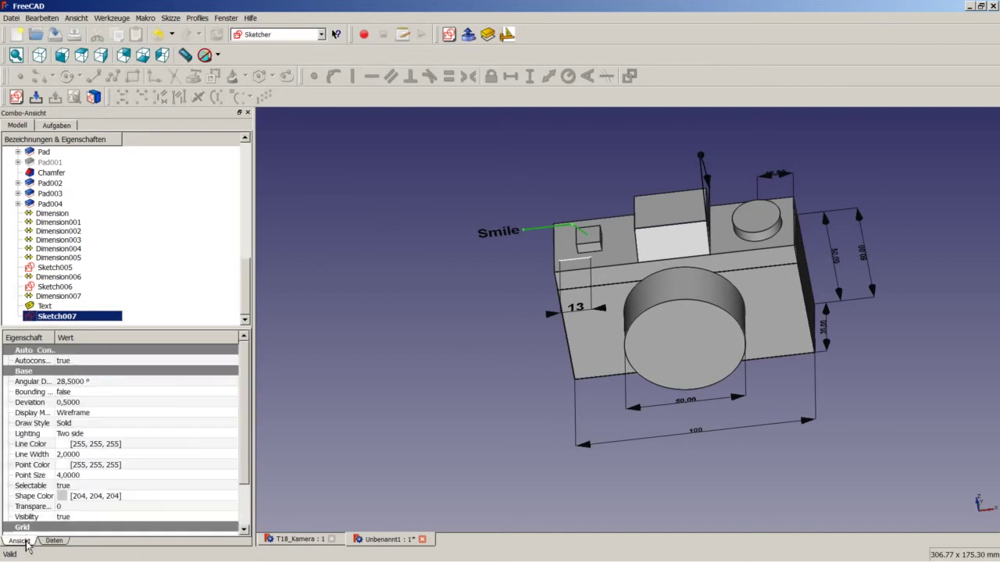
left_click(93, 446)
left_click(130, 452)
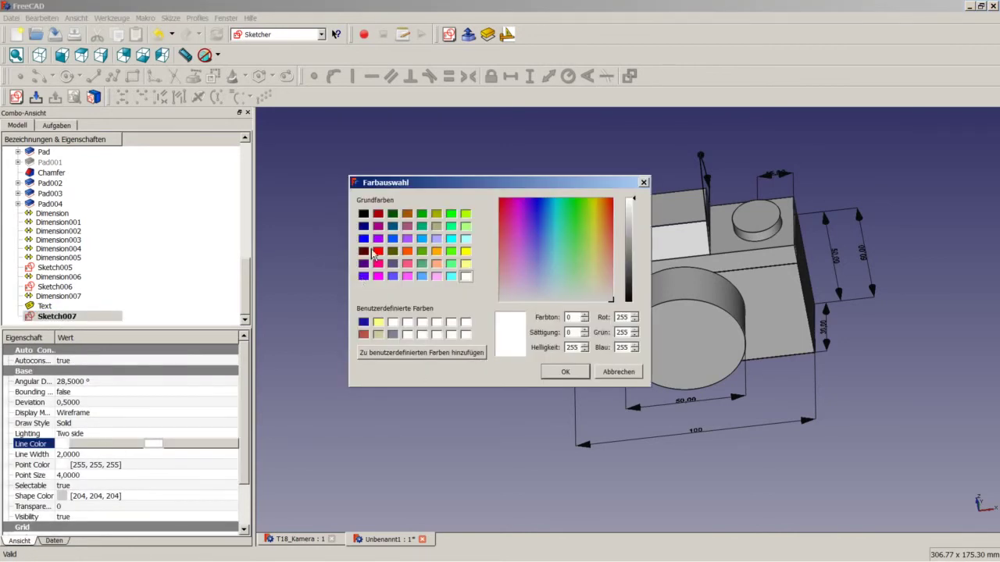
left_click(364, 213)
left_click(552, 373)
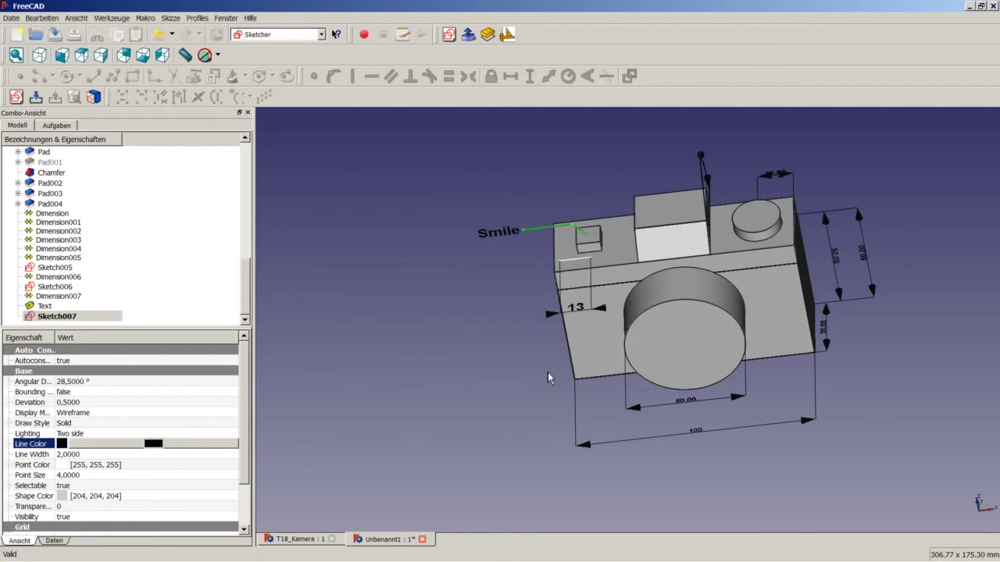
Set Sketch007's Point Color to black as well.
left_click(90, 466)
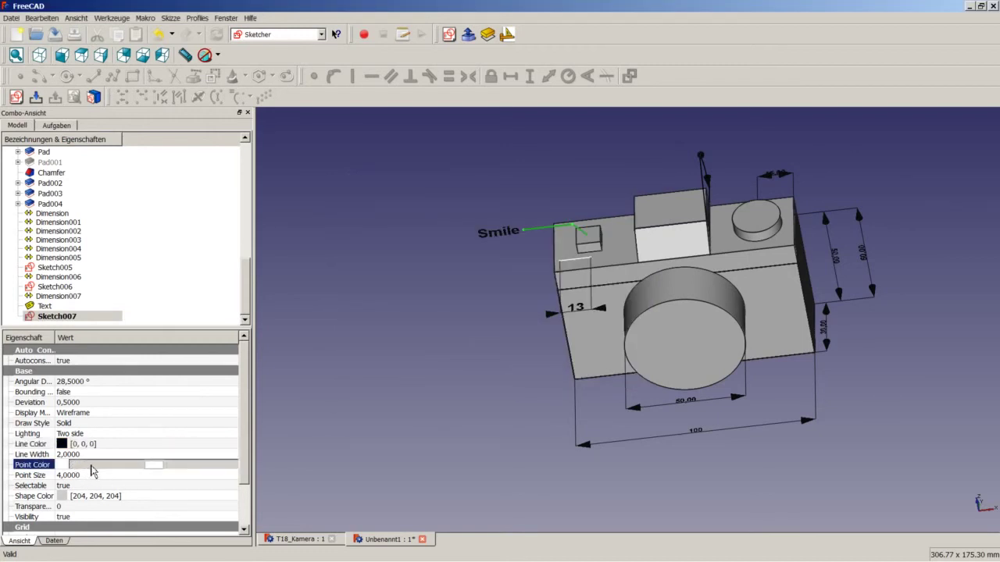
left_click(102, 468)
left_click(364, 214)
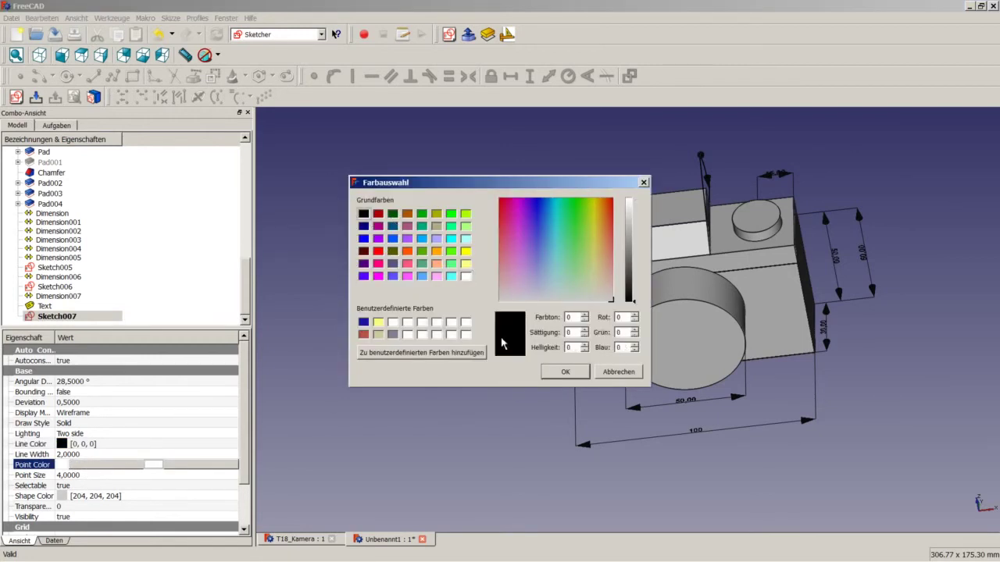
left_click(554, 372)
Fit the whole annotated camera with its Smile leader in isometric view, then bring up the workbench list.
scroll(567, 262, "up", 3)
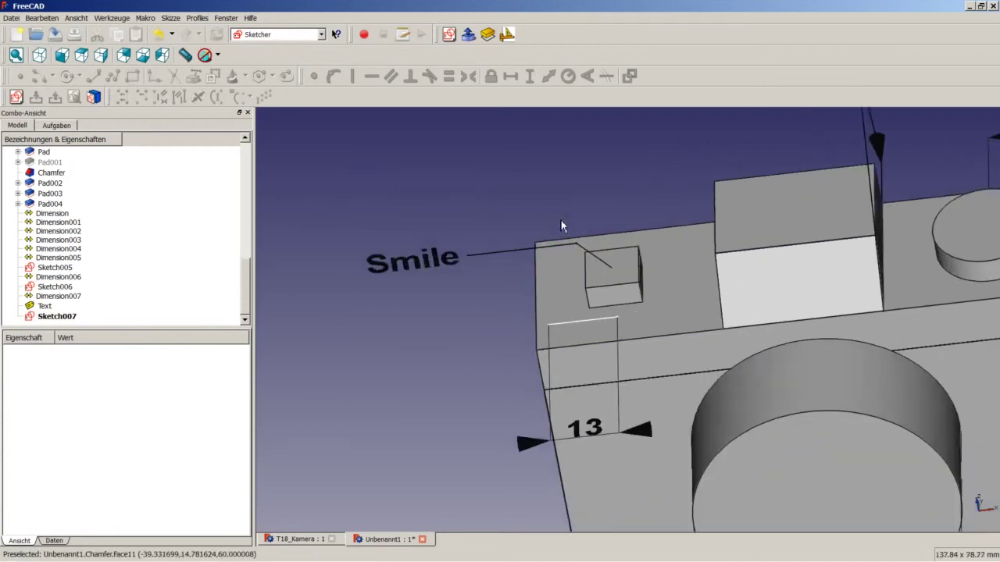
scroll(562, 224, "up", 2)
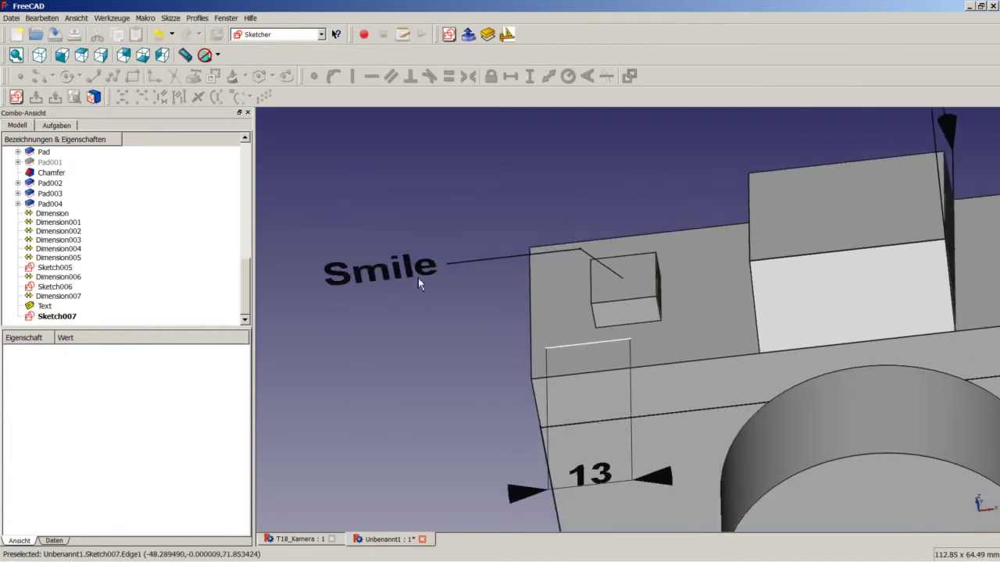
left_click(39, 55)
scroll(457, 244, "down", 2)
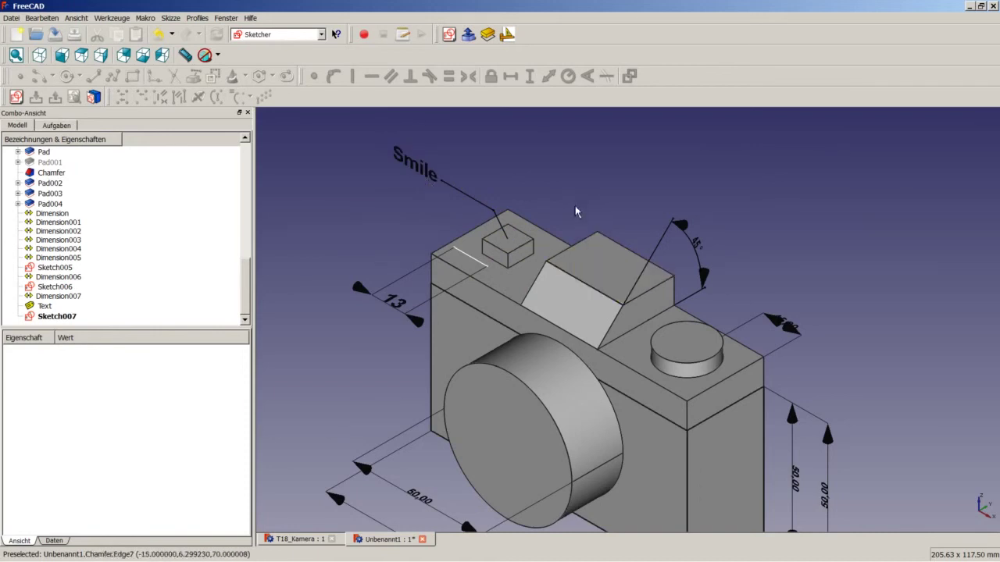
scroll(628, 419, "down", 2)
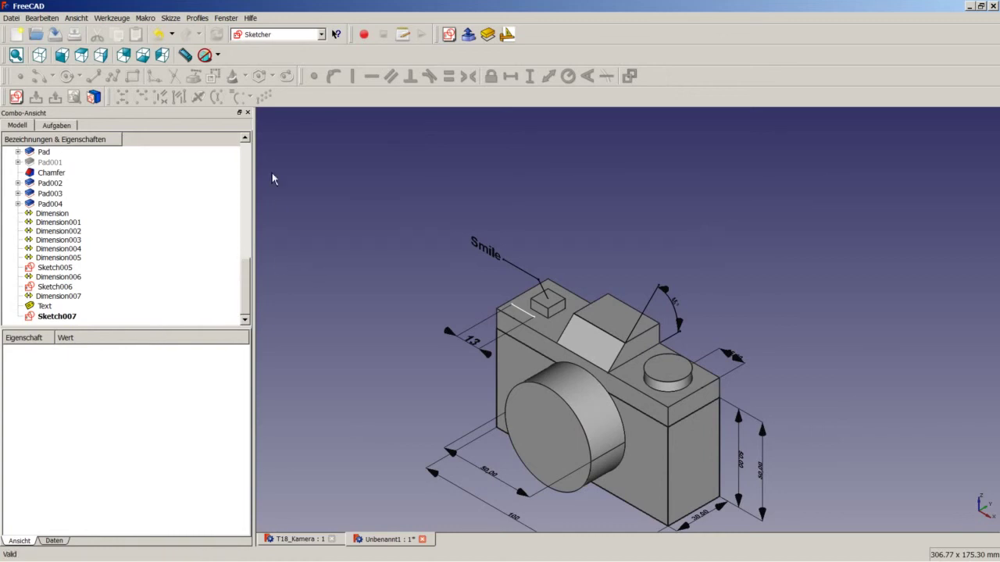
left_click(281, 37)
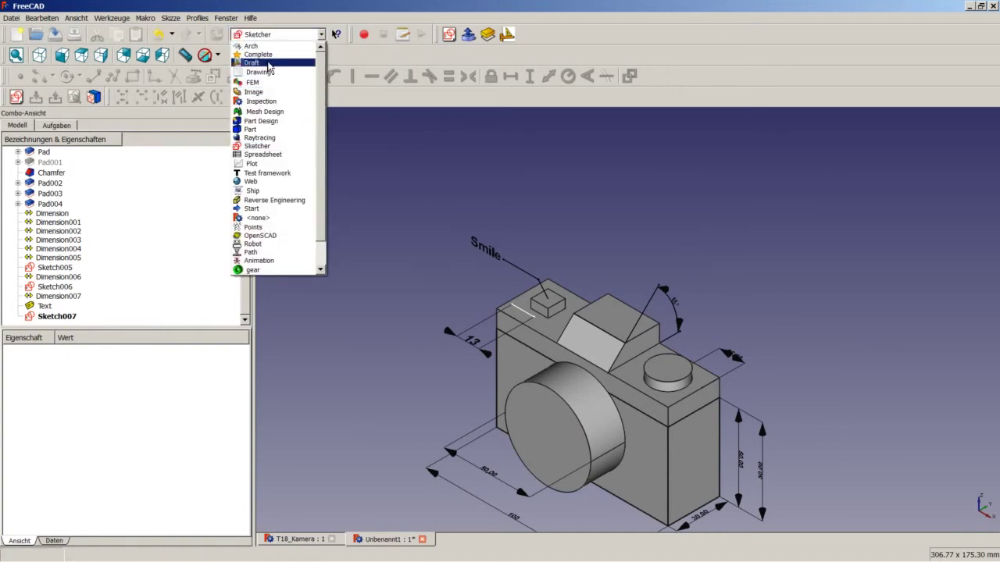
In Draft, create a 'ZOOM' ShapeString 10 mm high in arial.ttf at origin 0,0,0.
left_click(278, 63)
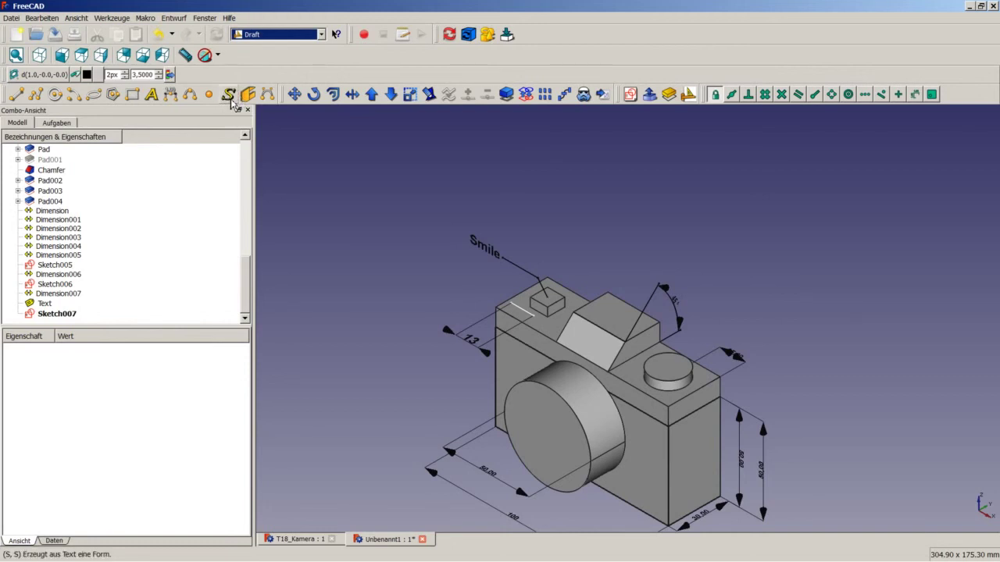
left_click(228, 94)
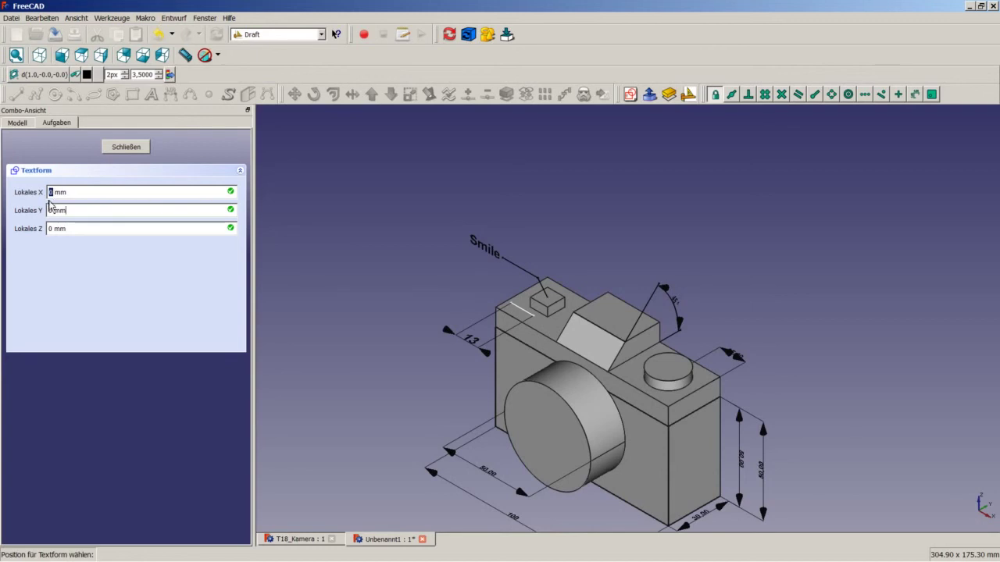
left_click(85, 227)
key("Return")
type("ZOOM")
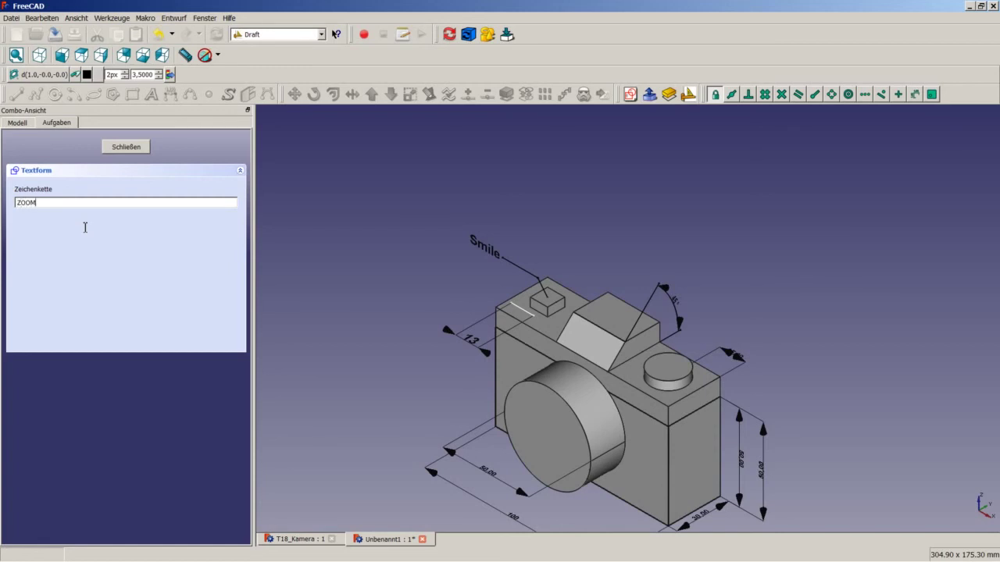
key("Return")
type("10")
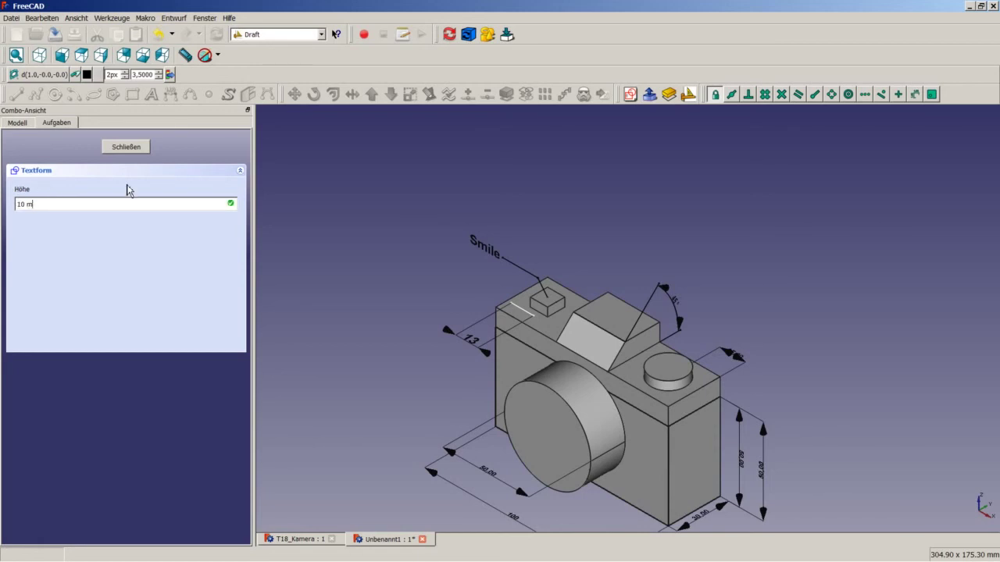
key("Return")
key("Return")
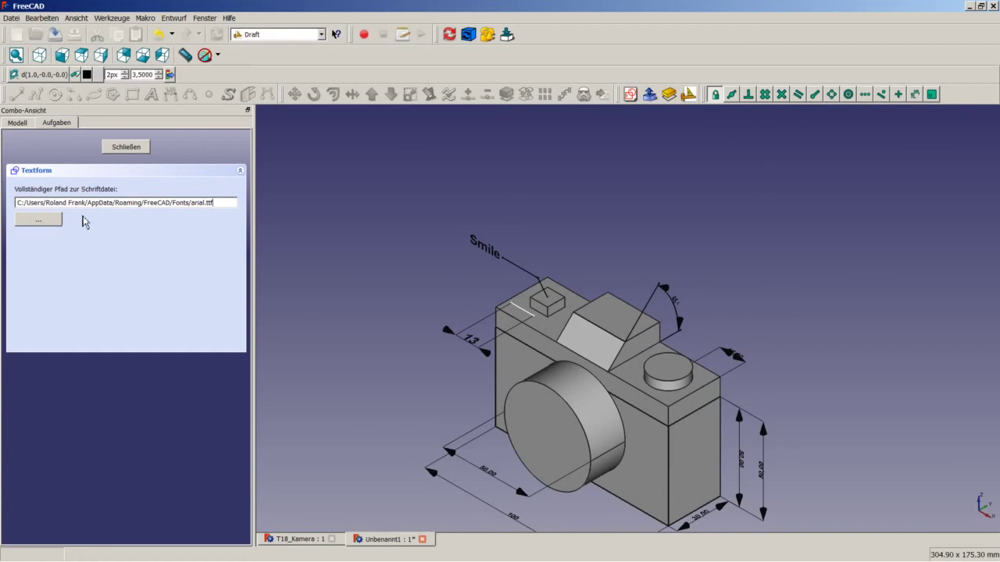
key("Return")
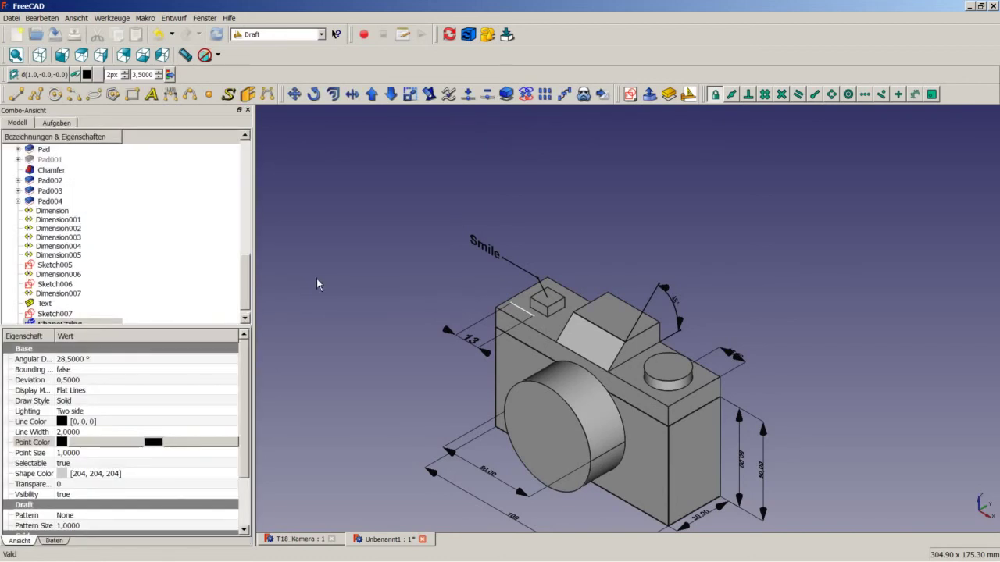
Reset the ShapeString's Placement rotation to zero.
left_click(328, 279)
middle_click_drag(328, 278, 582, 306)
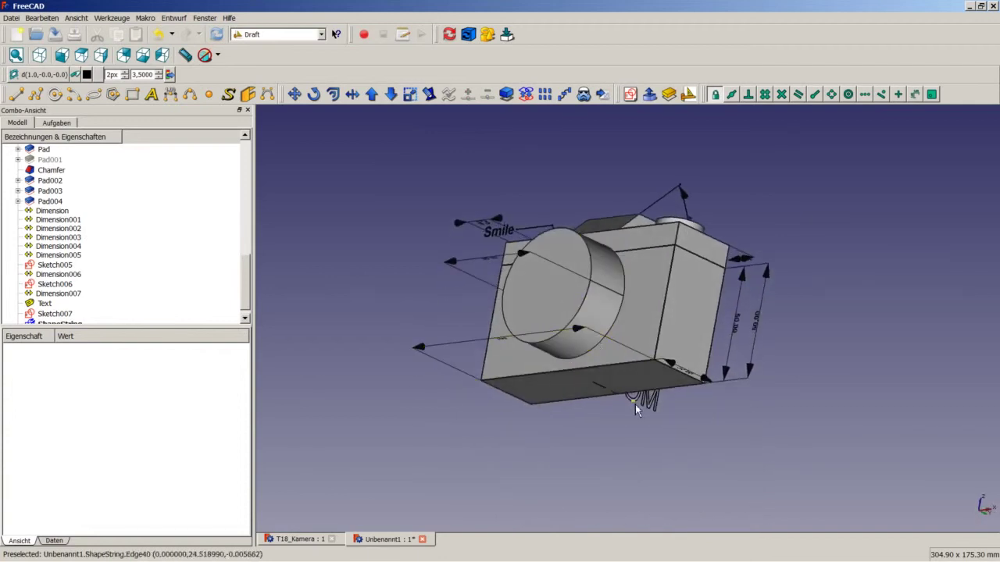
scroll(649, 404, "up", 5)
scroll(649, 408, "down", 5)
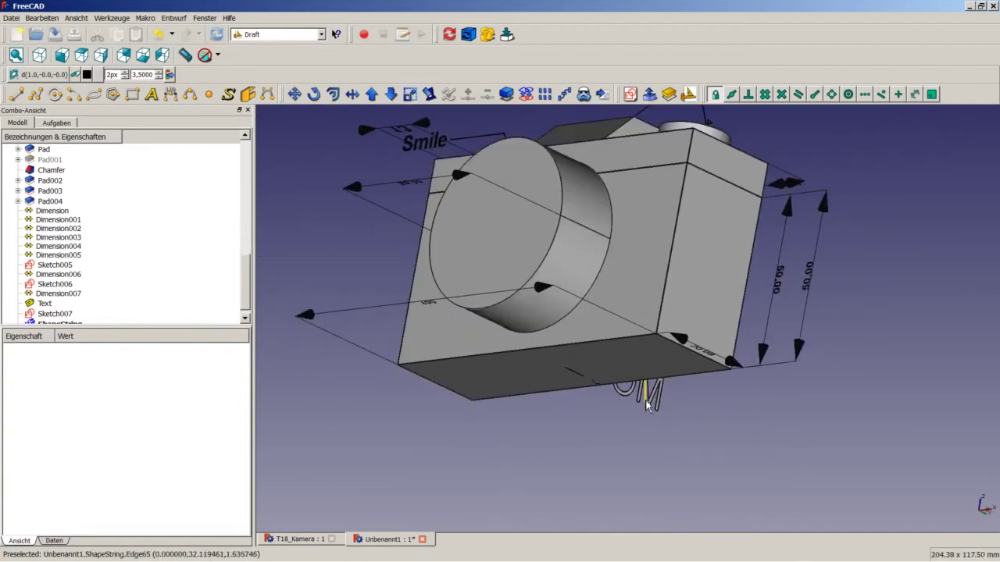
scroll(78, 313, "down", 1)
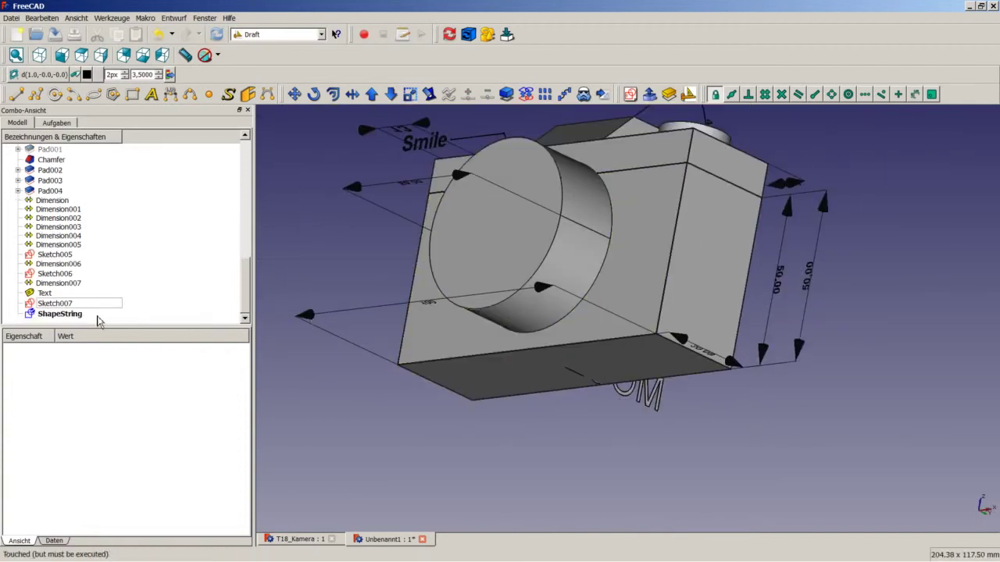
left_click(61, 313)
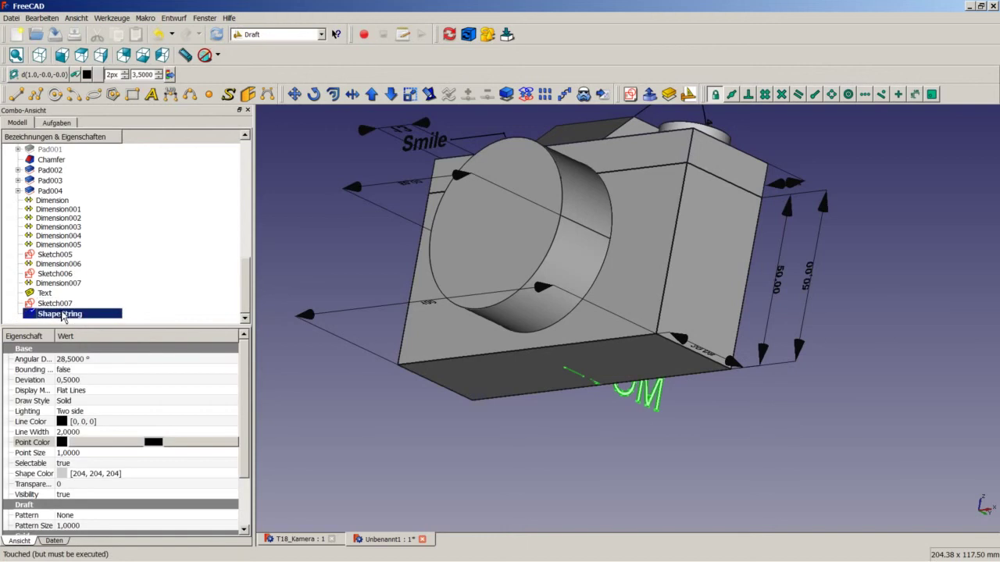
left_click(62, 542)
left_click(140, 370)
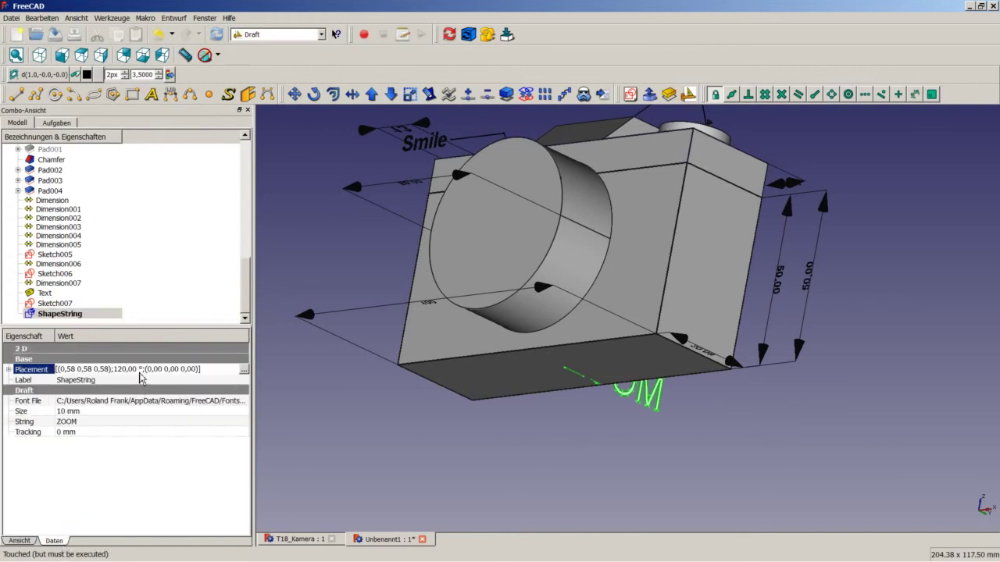
left_click(243, 371)
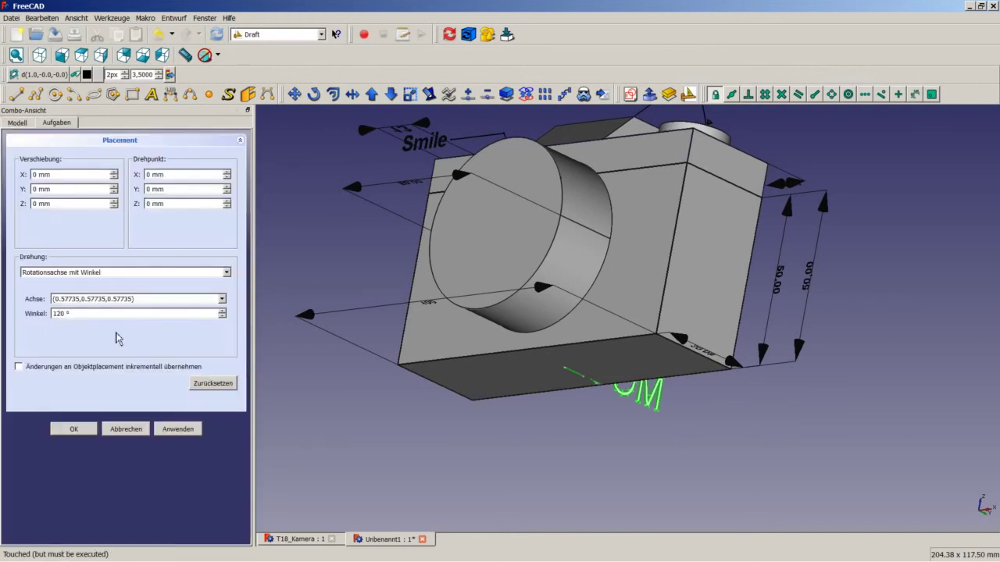
left_click(215, 384)
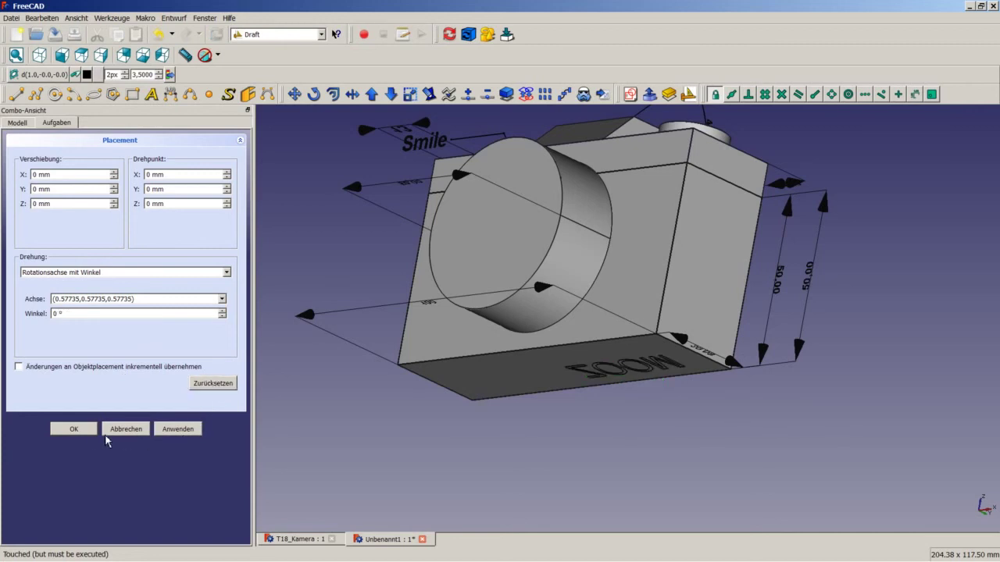
left_click(74, 429)
Reopen the ShapeString's Placement with incremental mode and enter a 90° rotation about X.
scroll(642, 381, "down", 2)
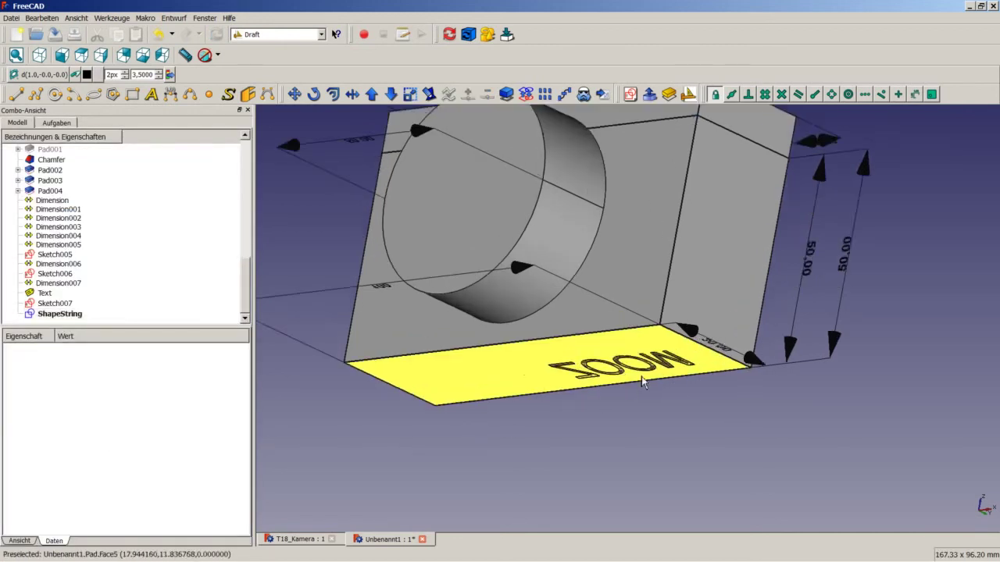
scroll(642, 381, "down", 1)
scroll(576, 382, "up", 2)
scroll(526, 386, "up", 2)
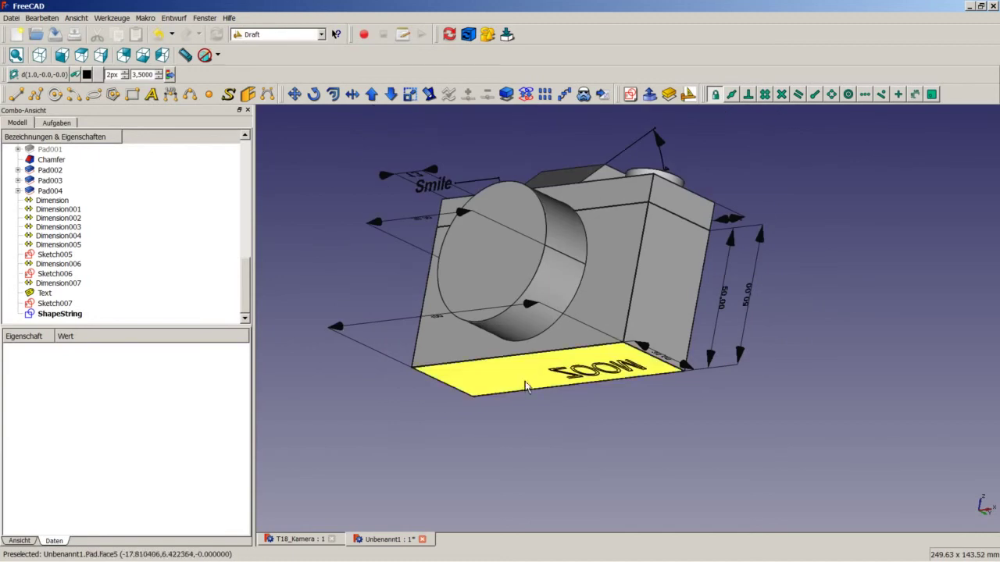
left_click(78, 314)
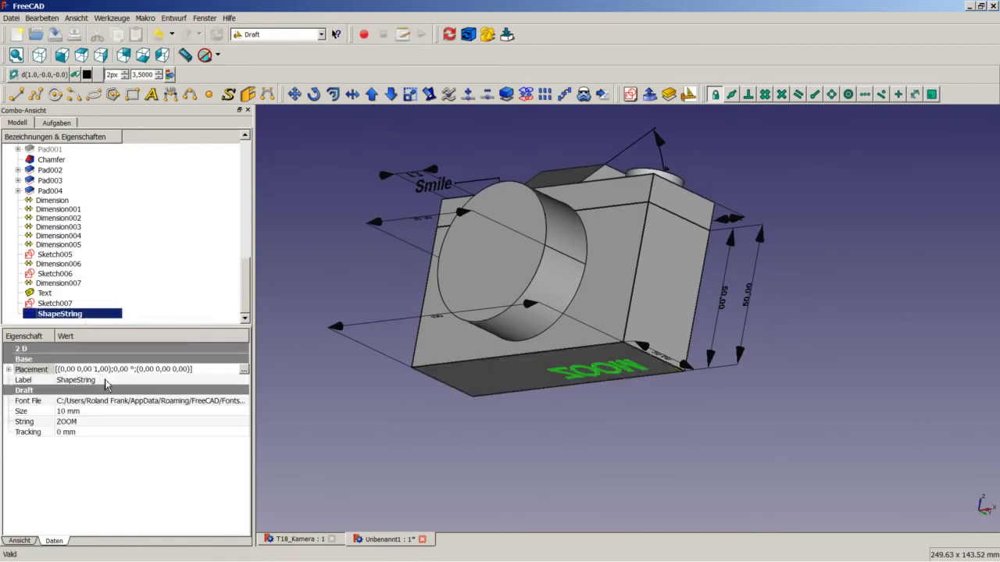
left_click(244, 369)
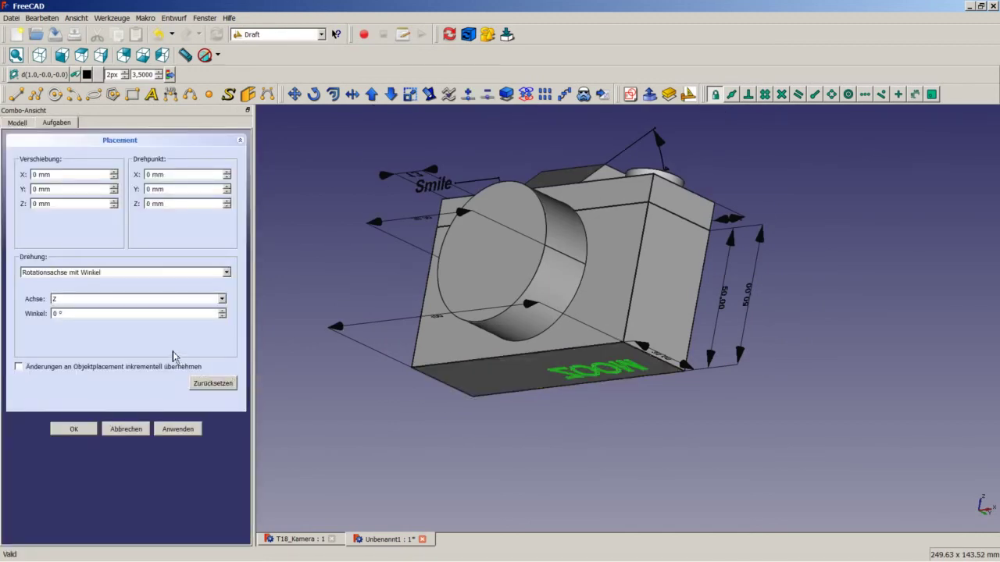
left_click(82, 367)
left_click(102, 299)
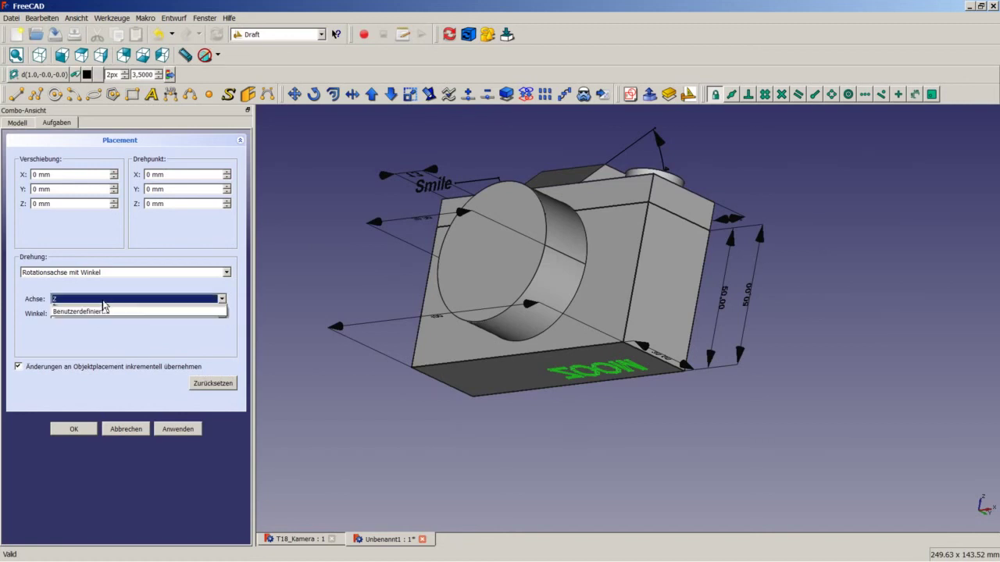
left_click(86, 328)
key("Tab")
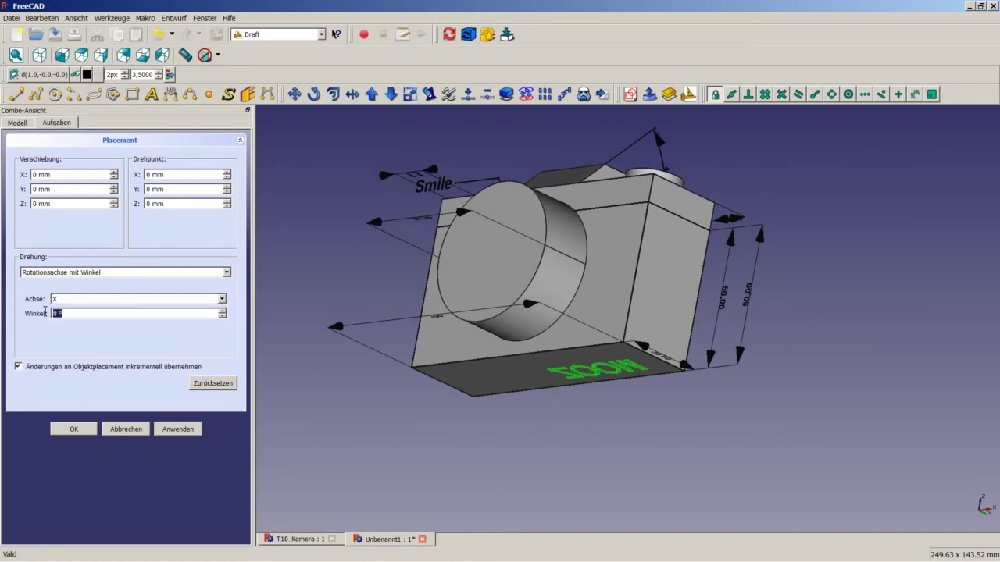
type("90")
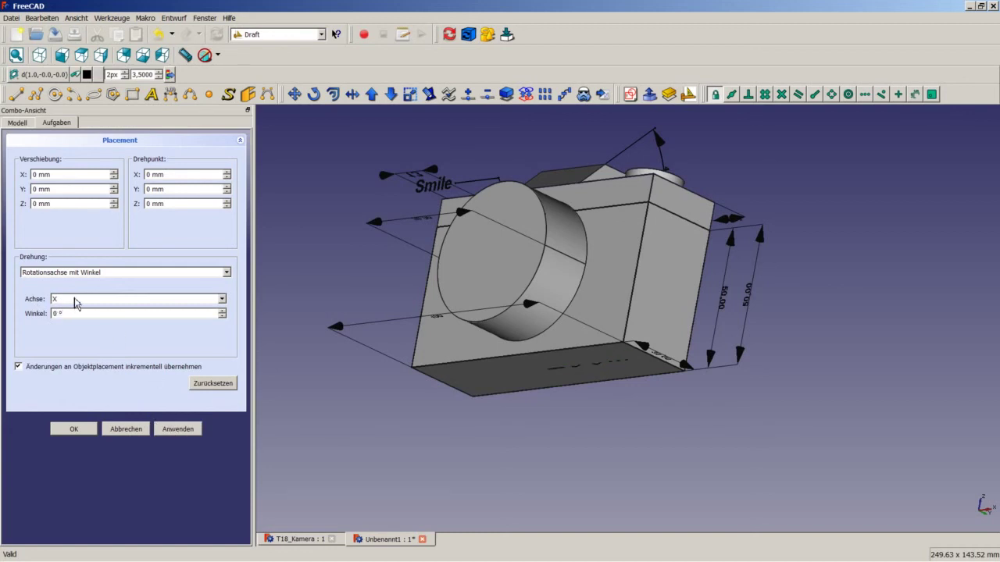
Add a 45° rotation about Z and apply it to the ZOOM text.
left_click(75, 299)
left_click(67, 327)
type("45")
left_click(193, 430)
double_click(34, 204)
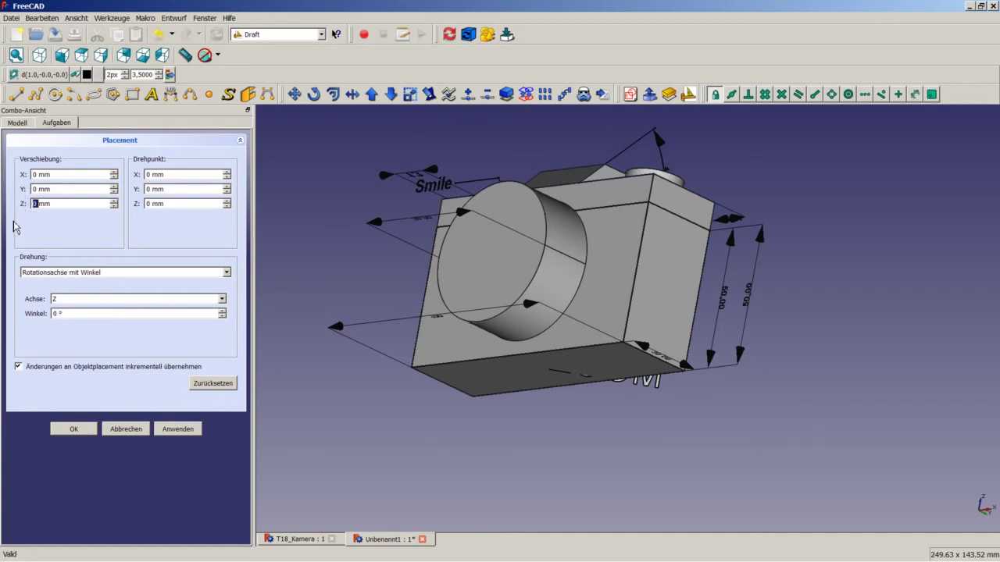
Set the ZOOM text's placement offsets to X 50, Y 20, Z 80 mm and confirm.
type("60")
middle_click_drag(507, 258, 590, 295)
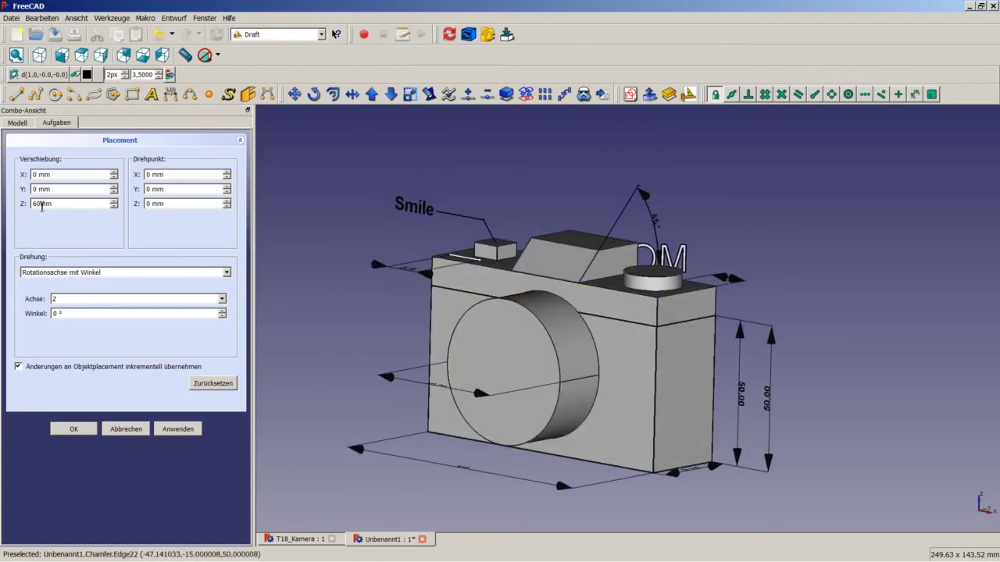
type("80")
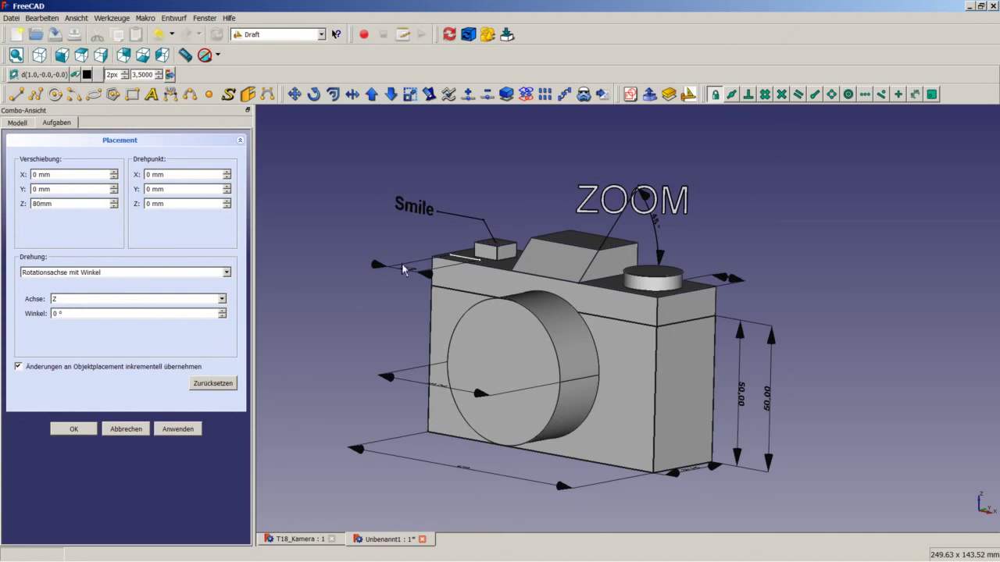
middle_click_drag(405, 271, 469, 334)
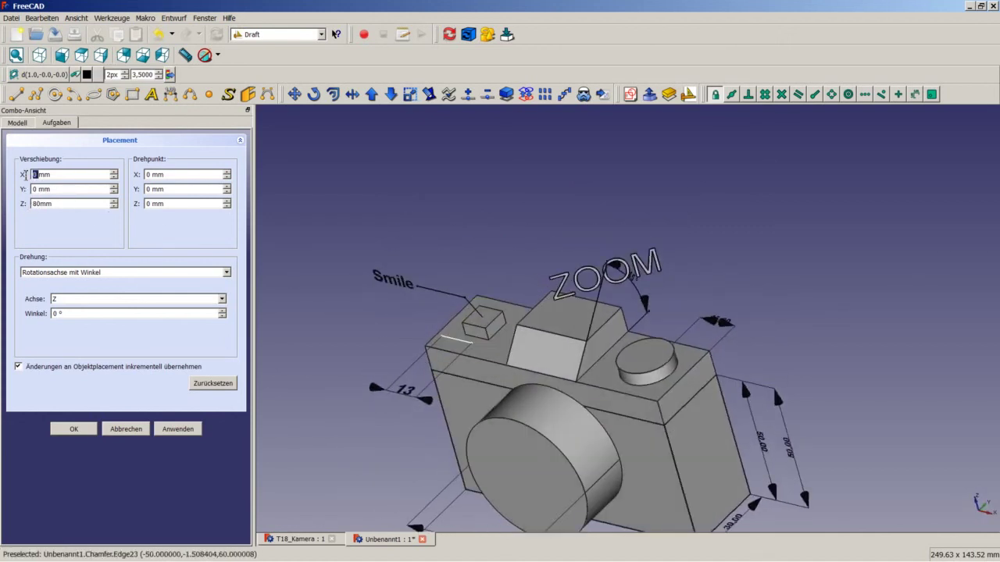
type("30")
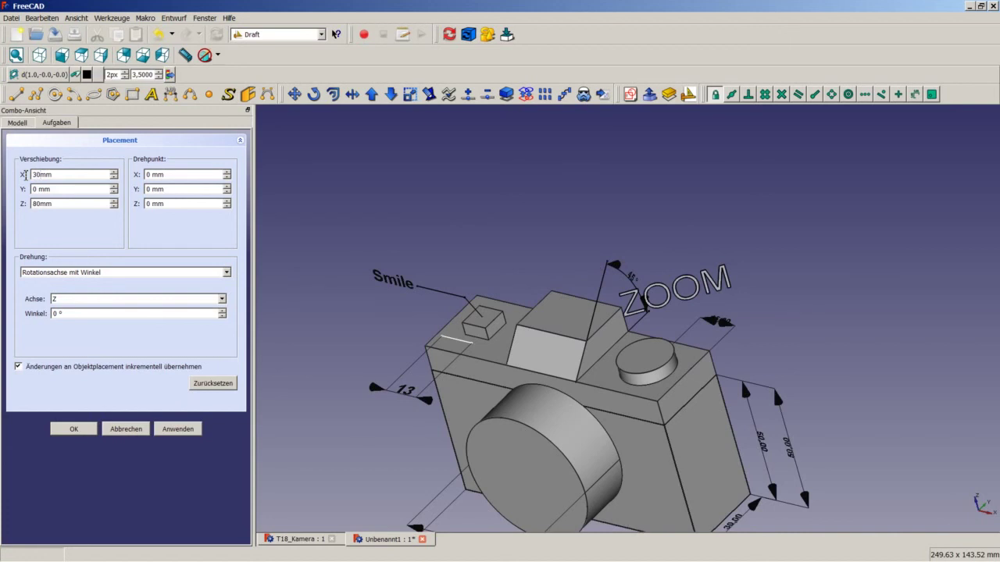
key("BackSpace")
key("BackSpace")
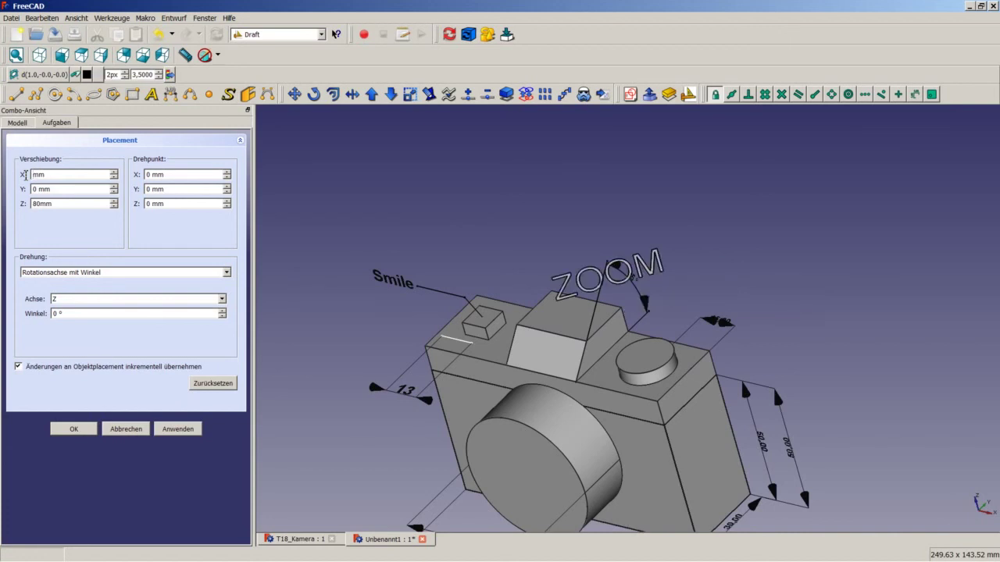
type("50")
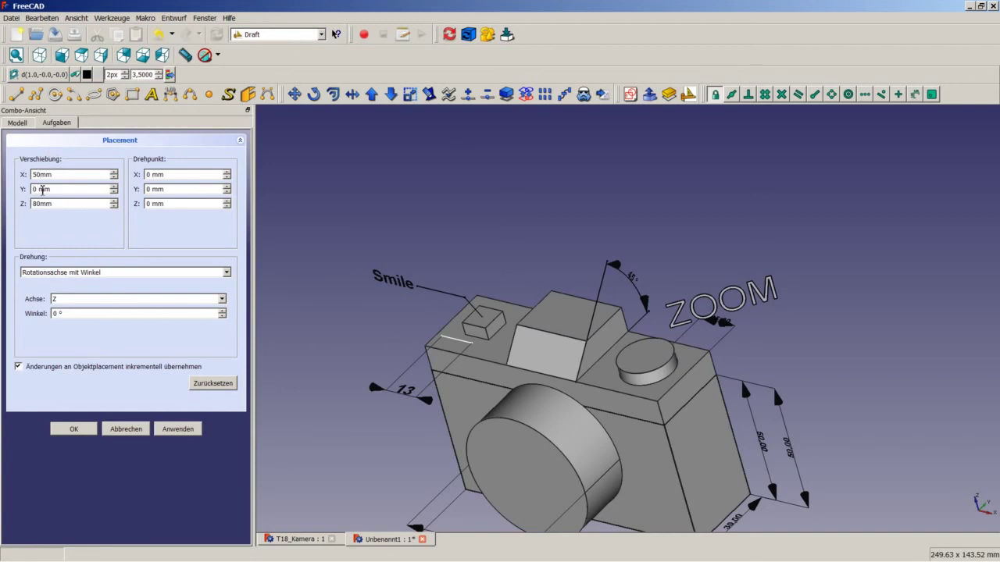
type("20")
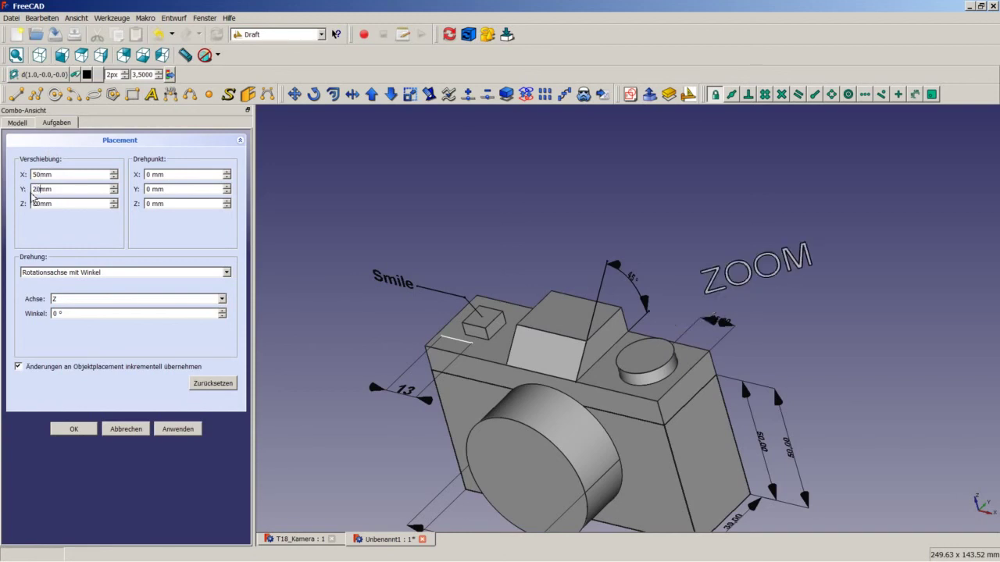
left_click(39, 55)
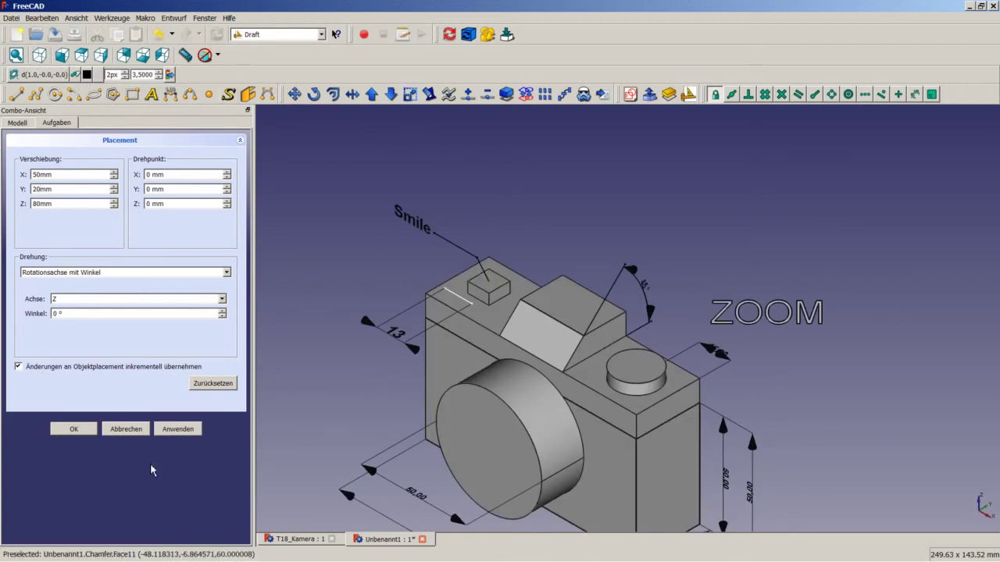
left_click(71, 431)
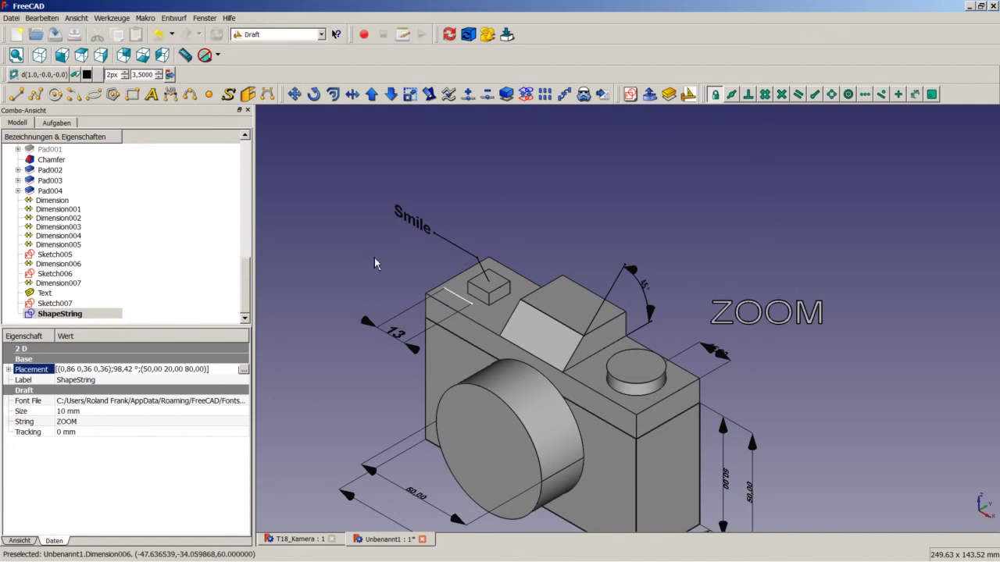
Set the ZOOM ShapeString's Shape Color to black in its View properties.
left_click(74, 316)
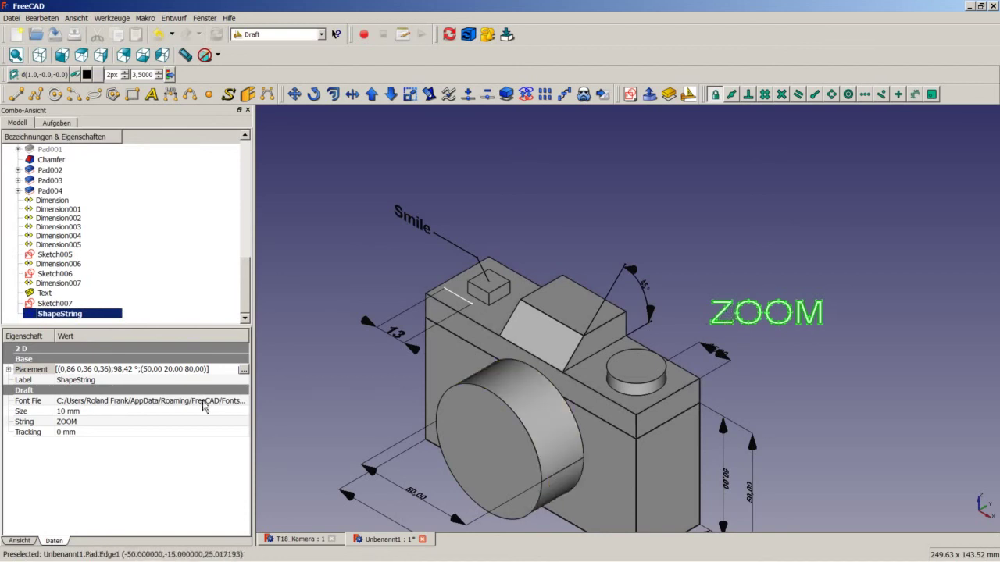
left_click(20, 541)
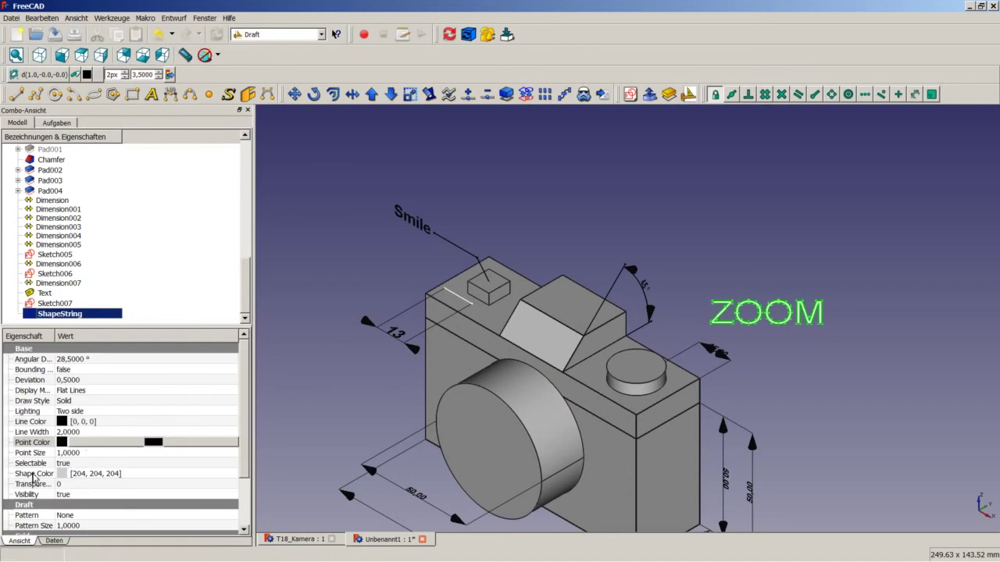
left_click(67, 474)
left_click(71, 475)
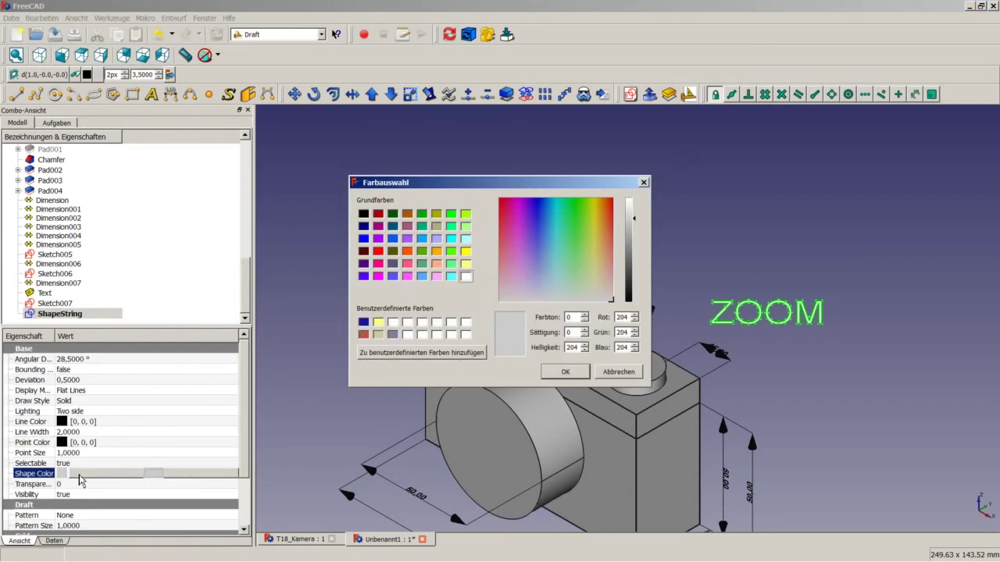
left_click(548, 373)
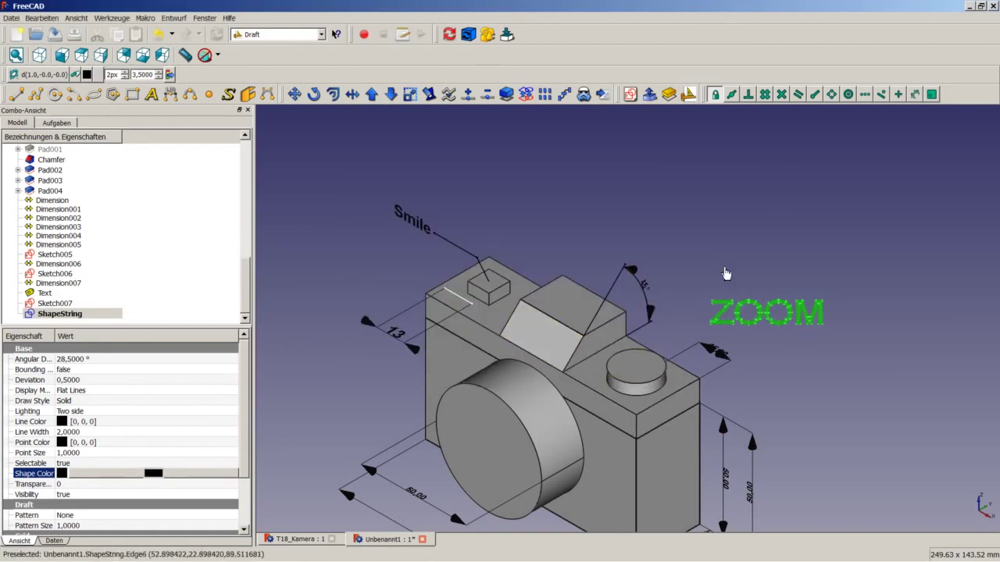
left_click(712, 327)
Start a Draft line at the button's centre with centre snapping on, then cancel it.
scroll(711, 327, "up", 3)
scroll(711, 328, "up", 3)
scroll(711, 326, "down", 3)
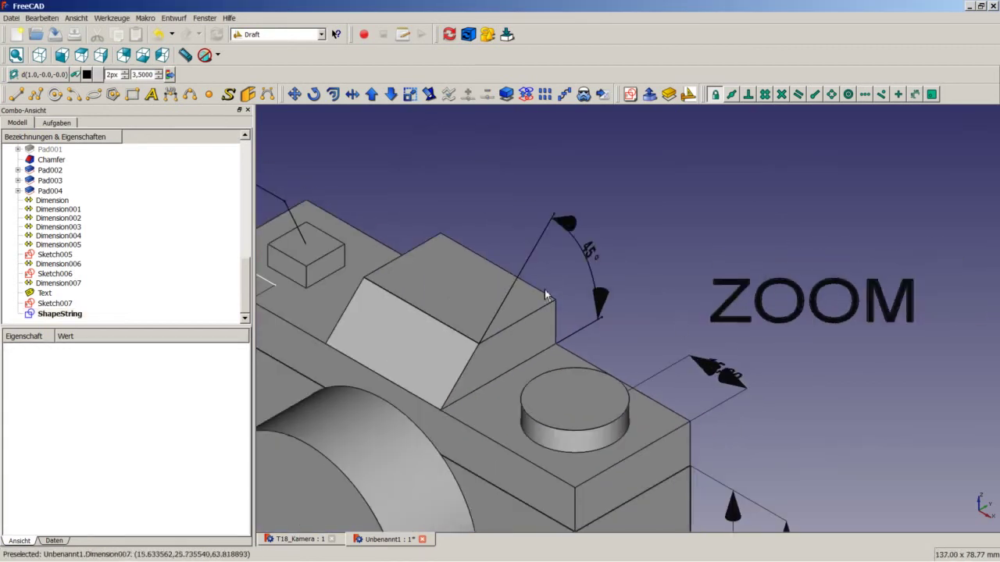
left_click(17, 94)
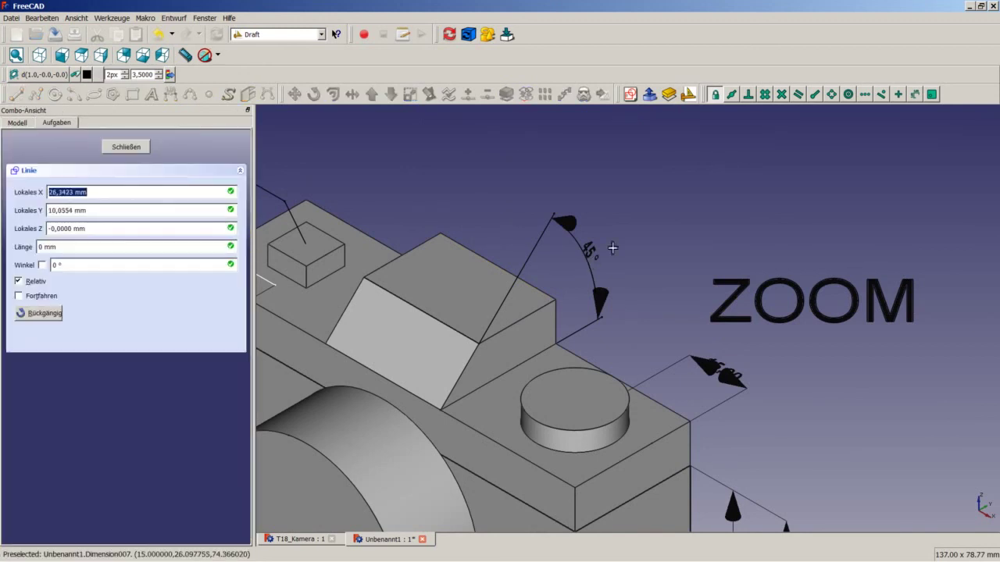
left_click(851, 97)
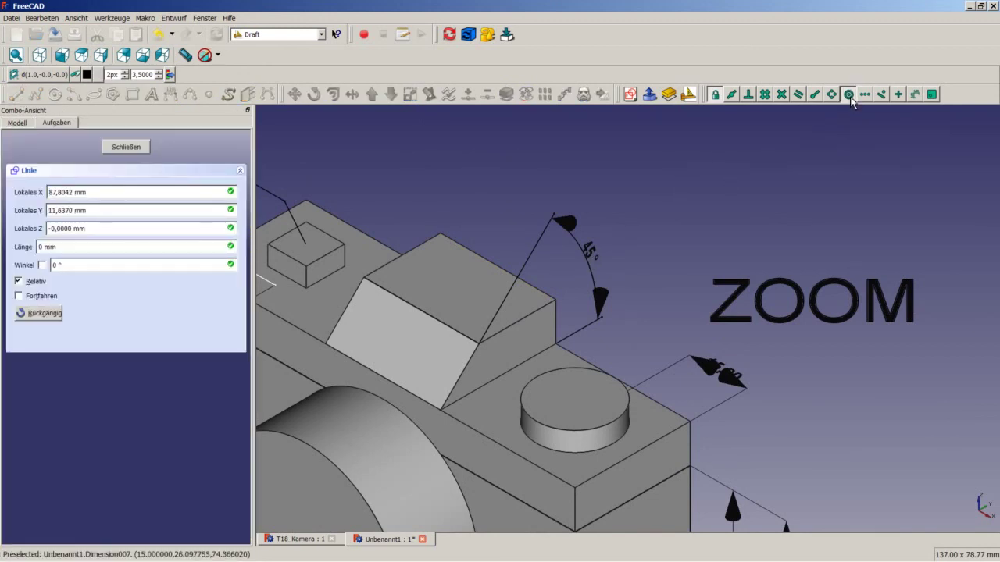
left_click(627, 400)
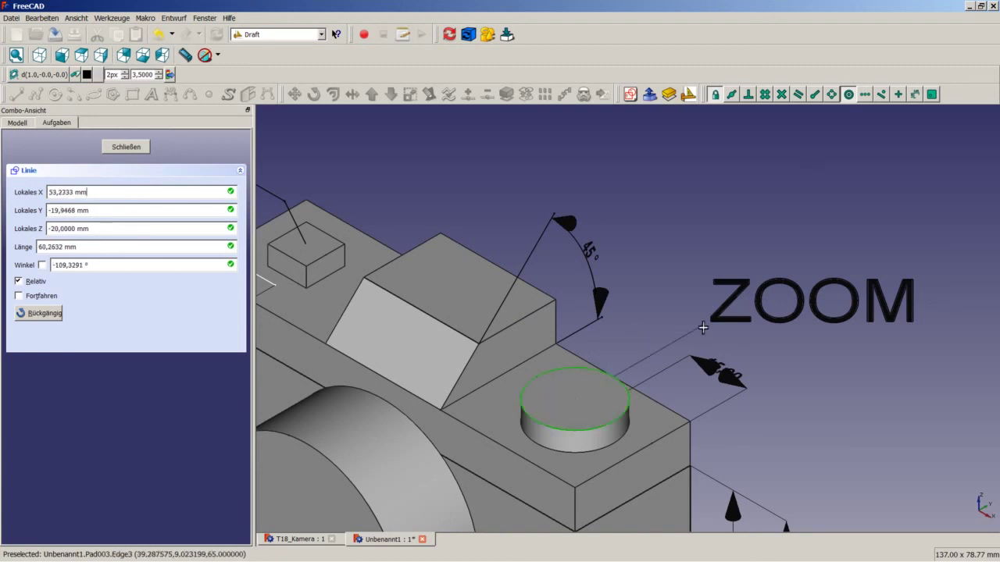
right_click(650, 333)
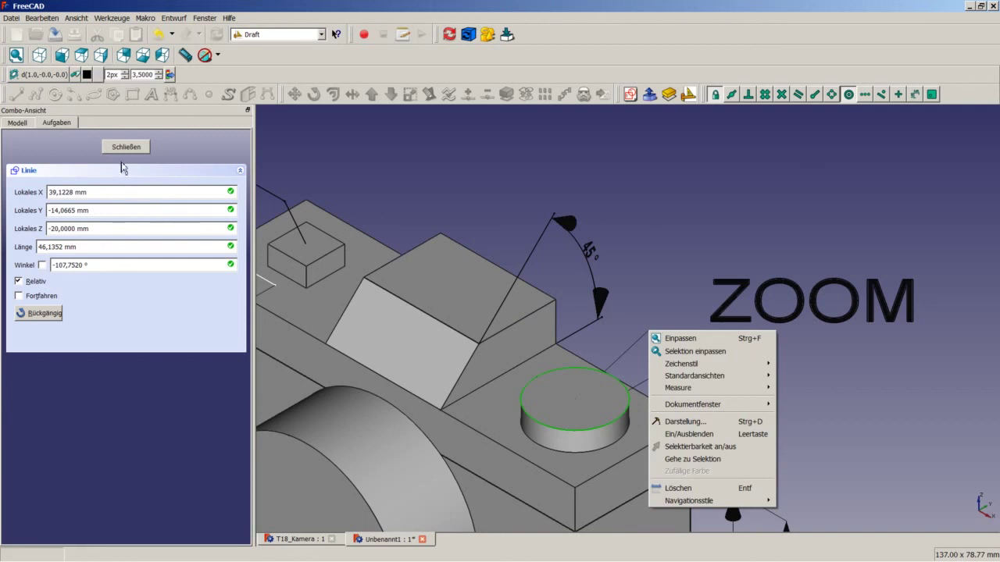
right_click(649, 333)
key("Escape")
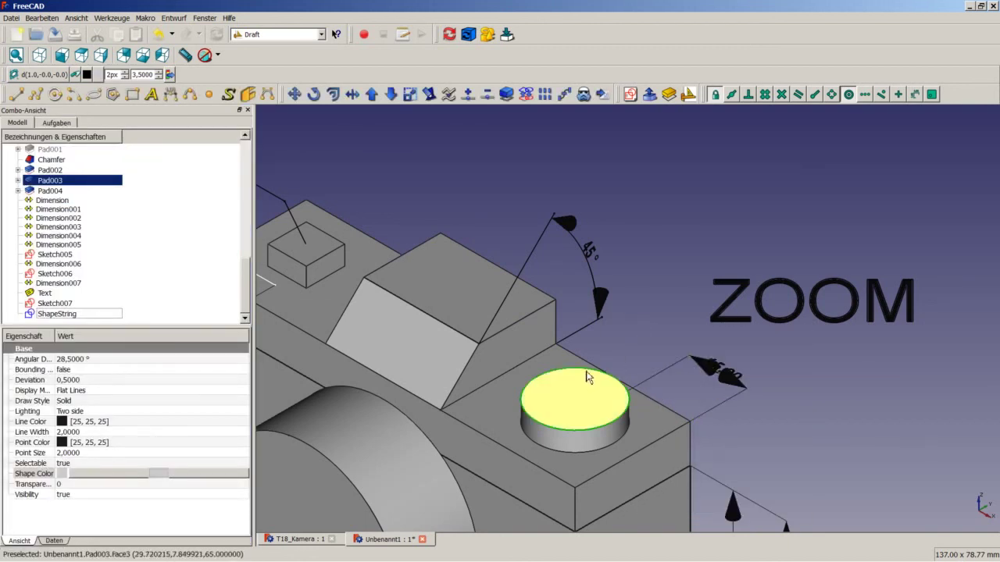
left_click(671, 336)
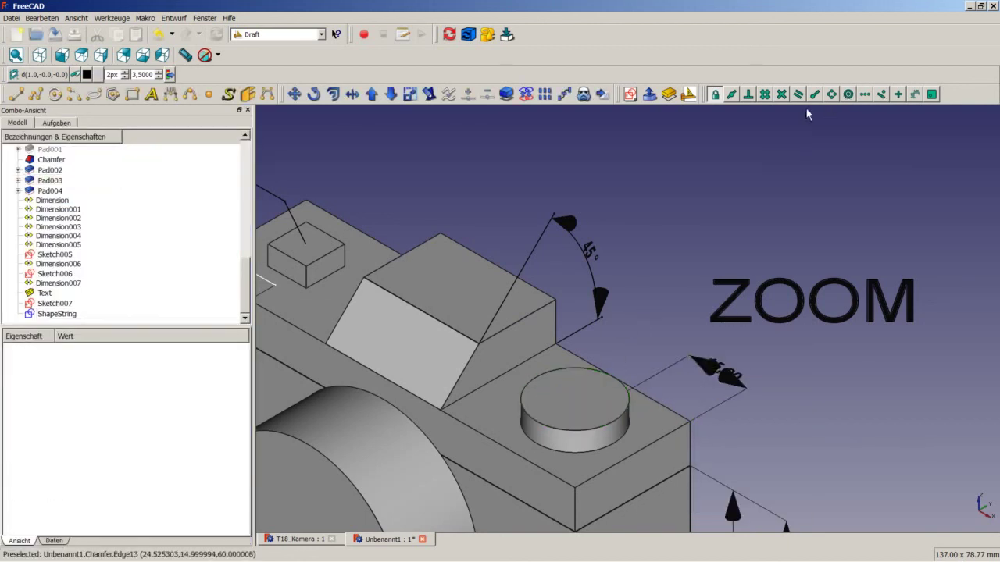
Draw the leader line from the round button's centre up to the ZOOM text.
left_click(23, 96)
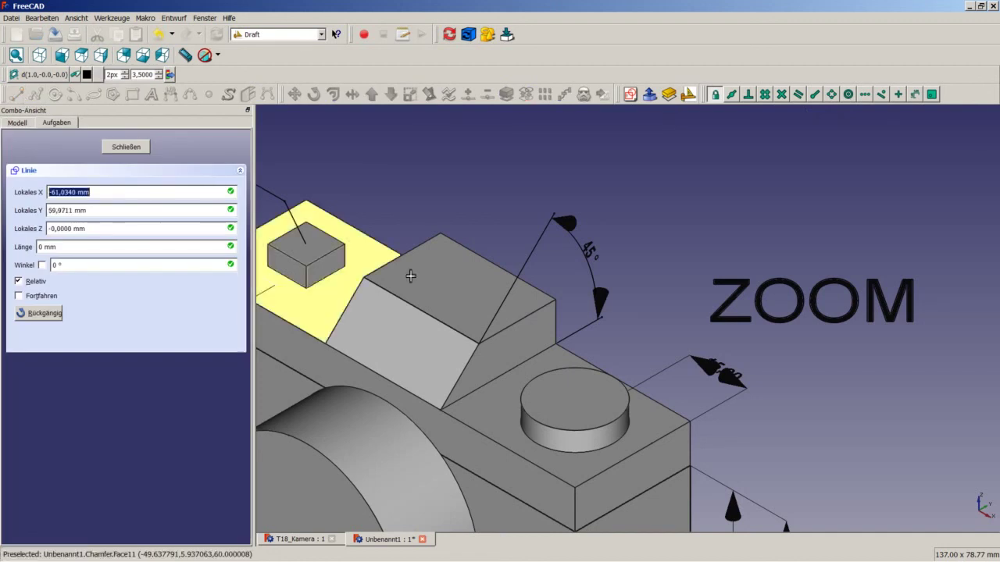
left_click(579, 393)
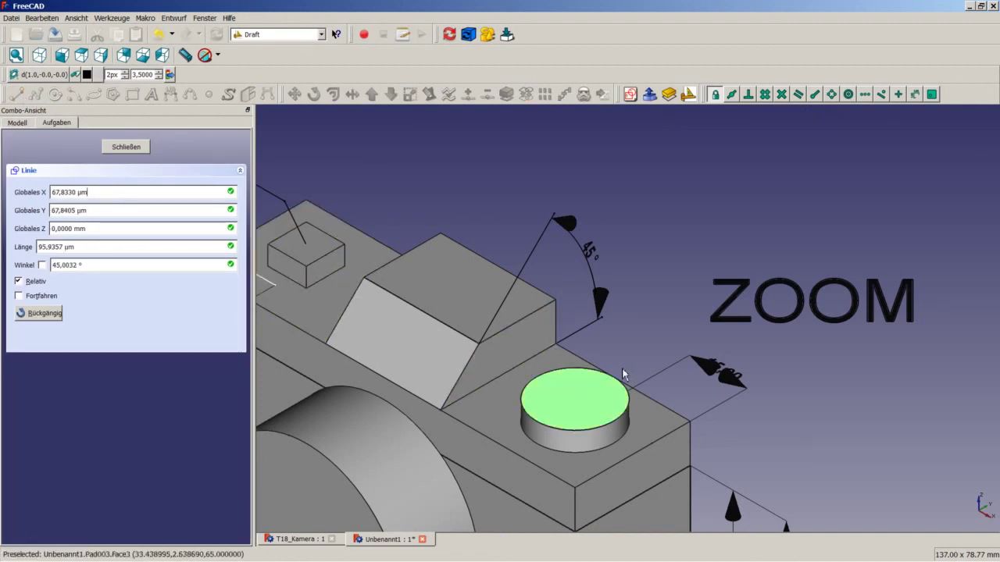
left_click(711, 324)
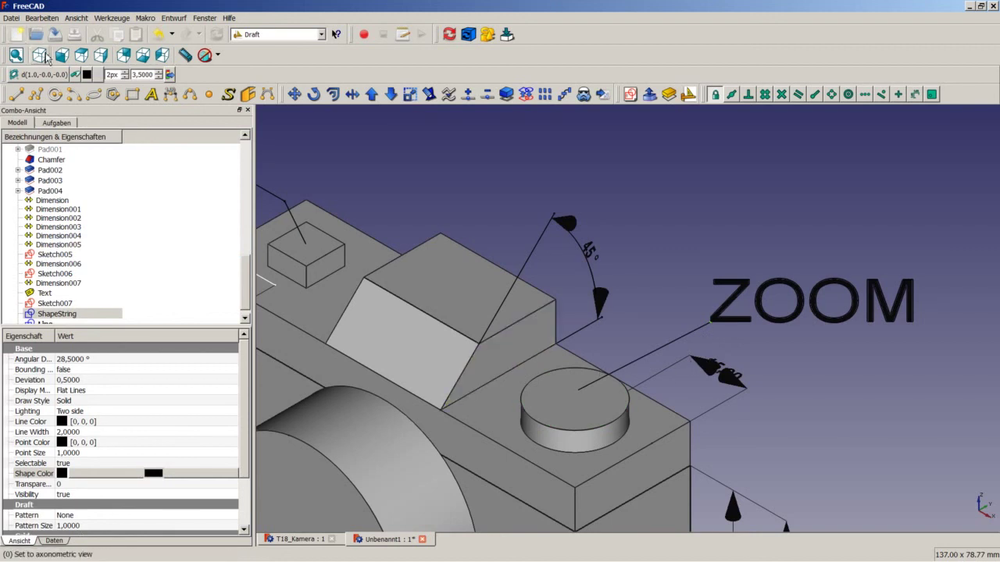
Zoom in on the ZOOM text, then fit the whole camera into view.
right_click(701, 225)
left_click(703, 232)
right_click(609, 204)
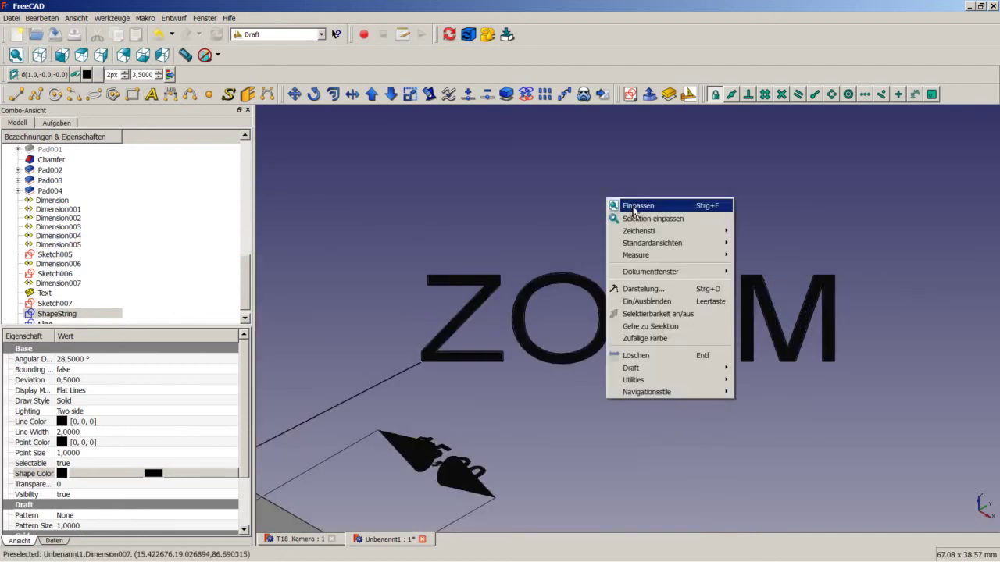
left_click(633, 211)
left_click(431, 255)
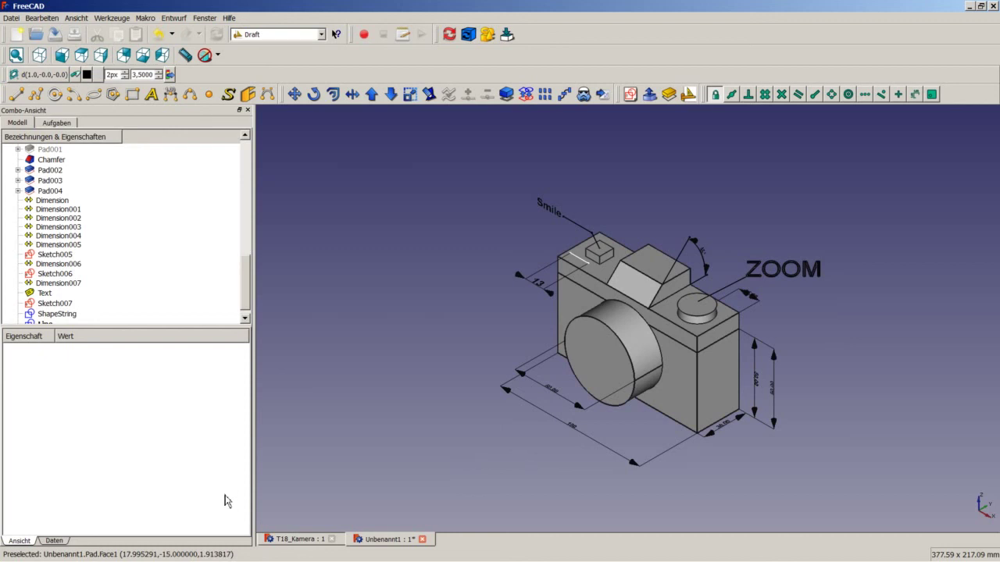
Show the T18_Kamera document in isometric view, fitted to the window.
left_click(298, 539)
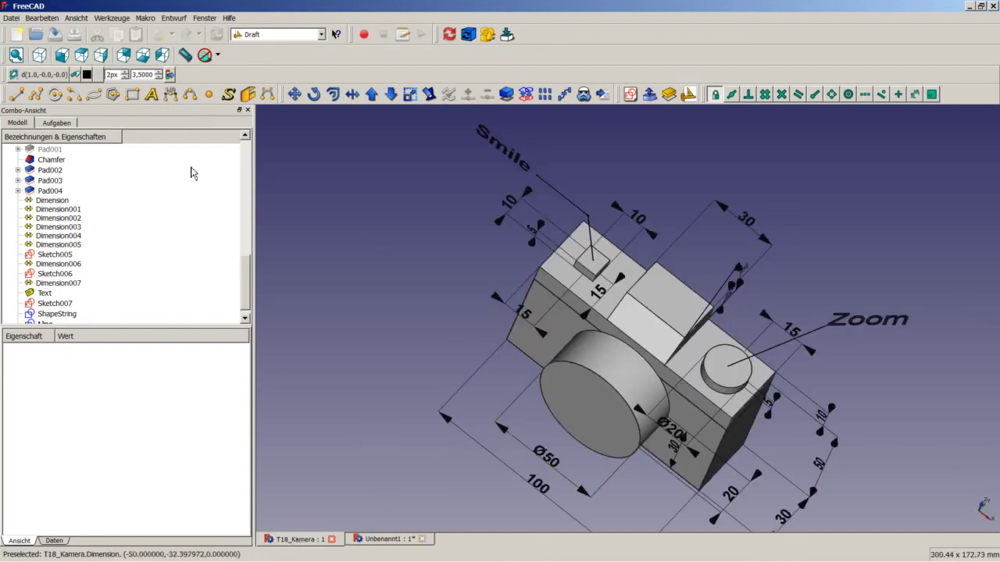
left_click(39, 55)
right_click(300, 213)
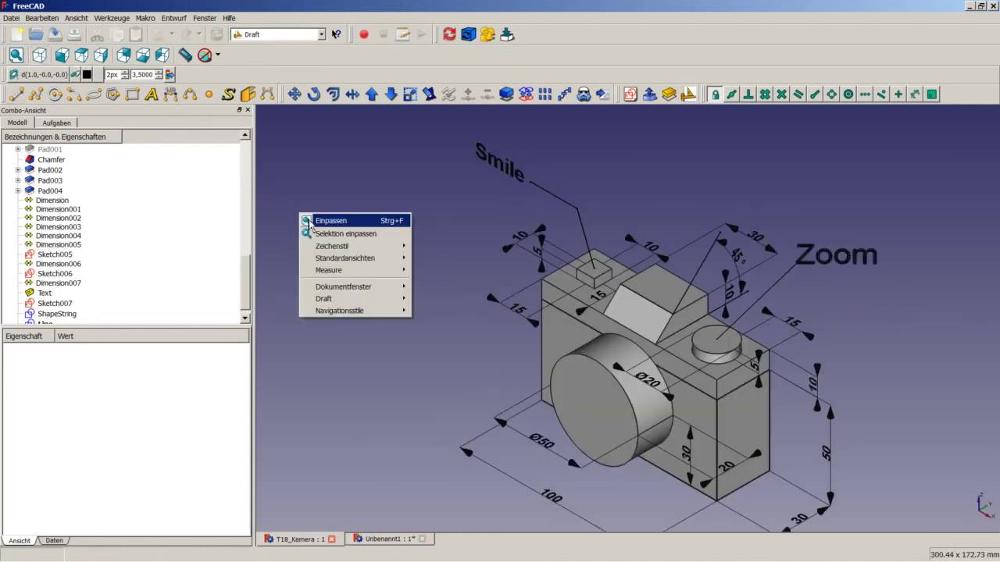
left_click(328, 217)
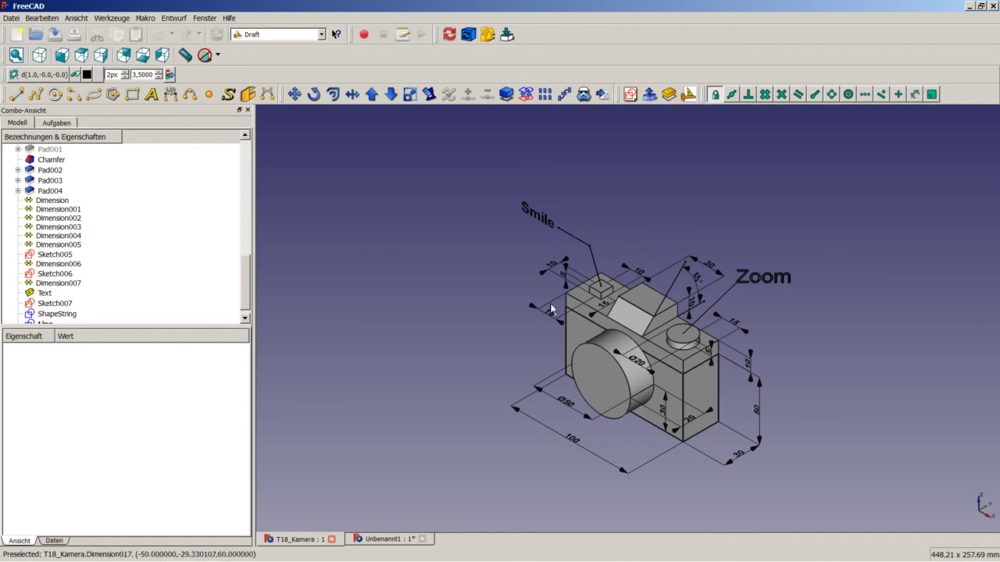